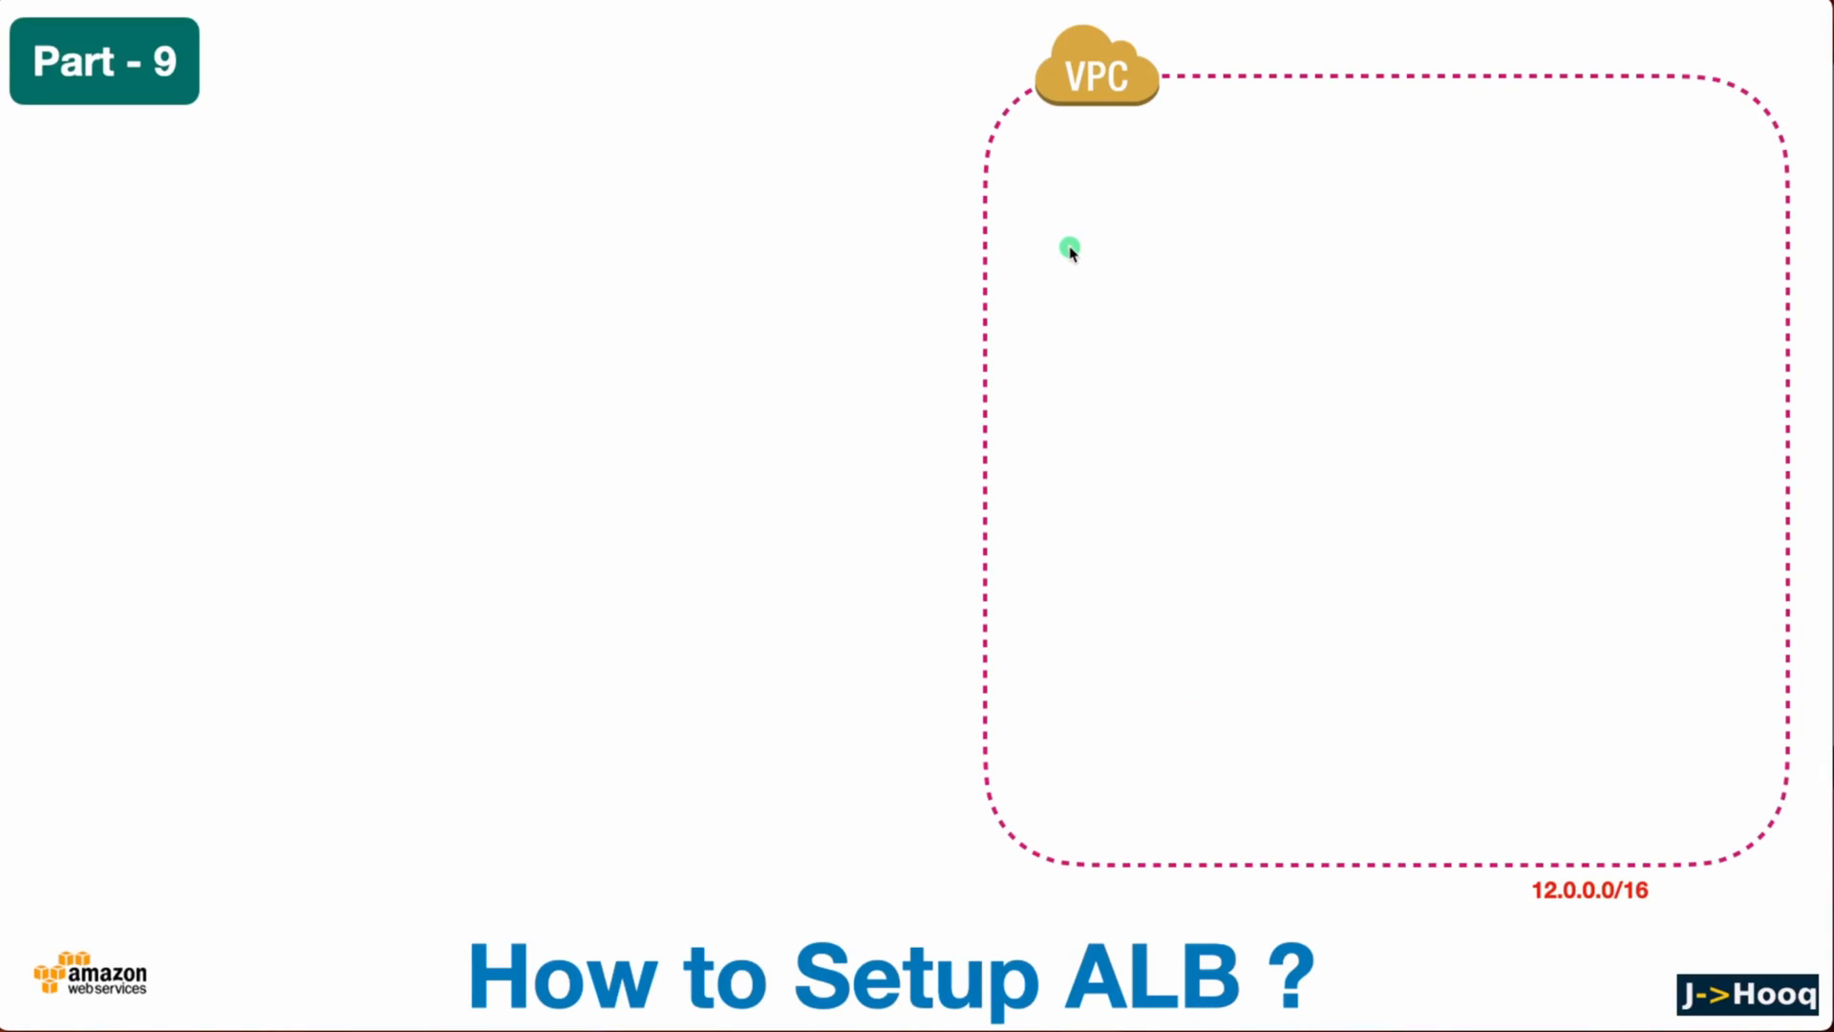
- Switch to the AWS console in the browser, search for vpc and open the VPC service
key("super+Tab")
key("super+Tab")
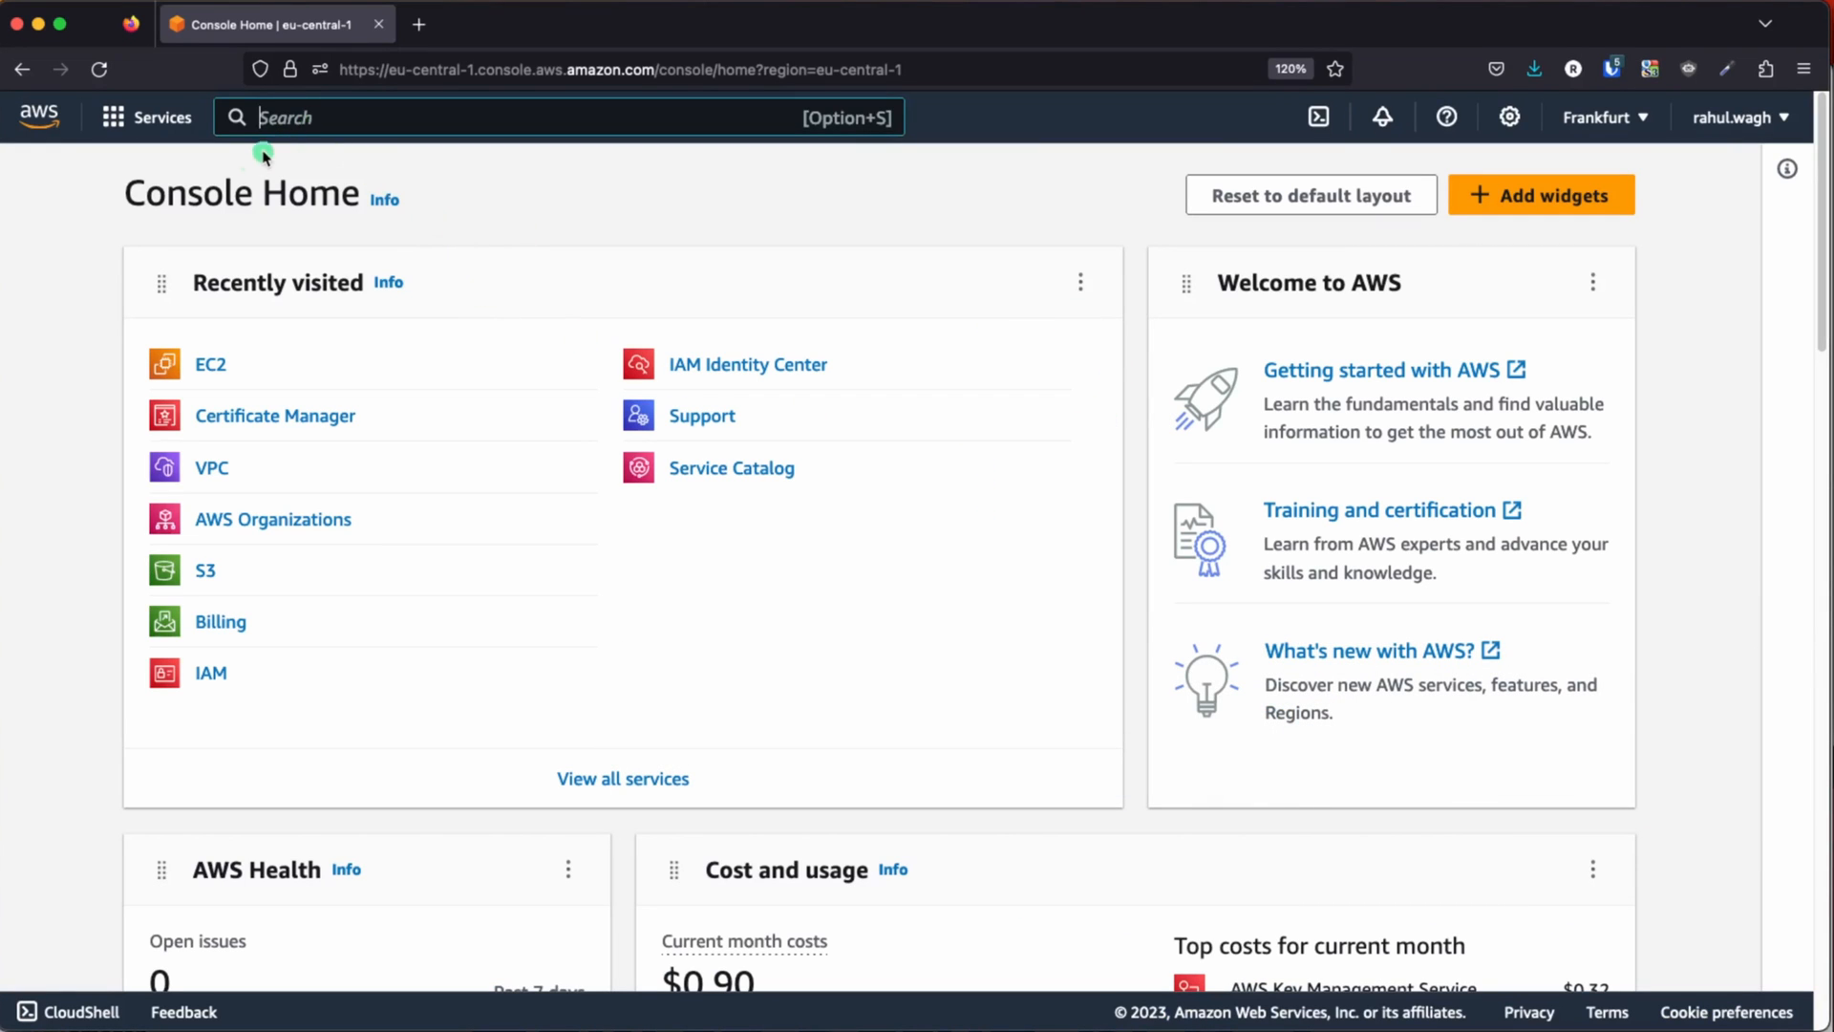
type("vpc")
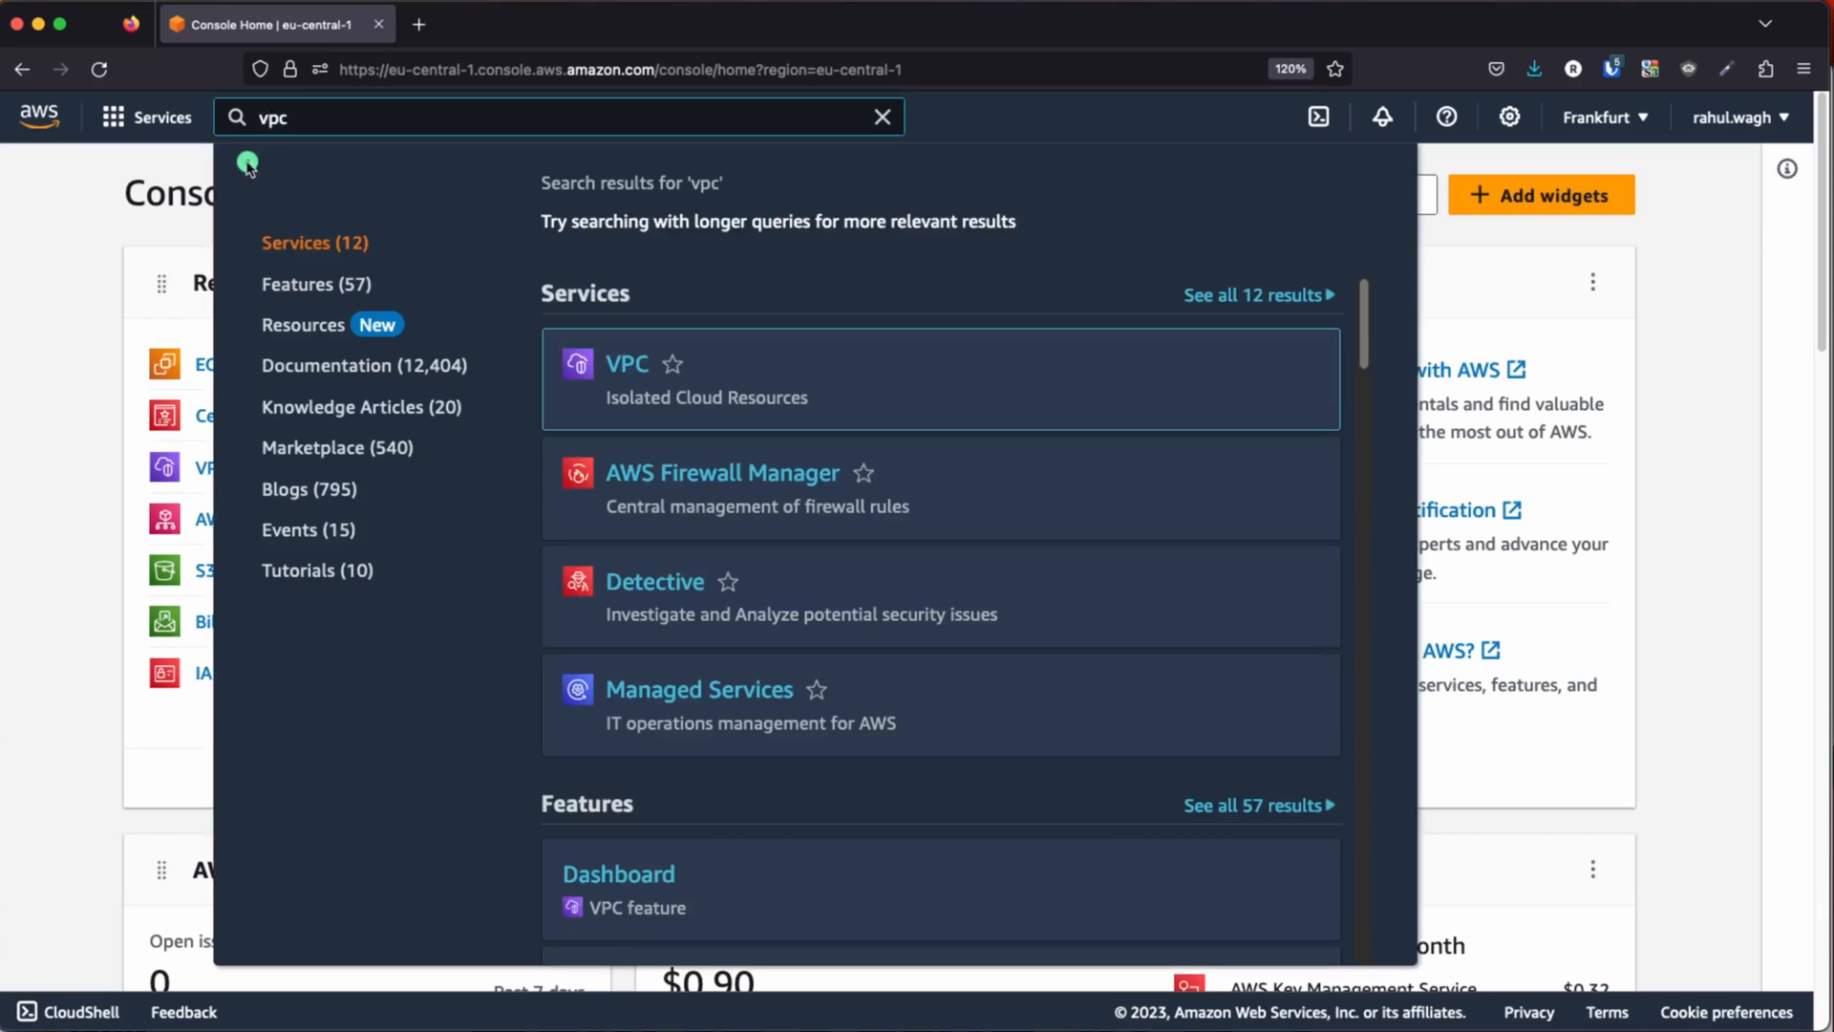
left_click(638, 369)
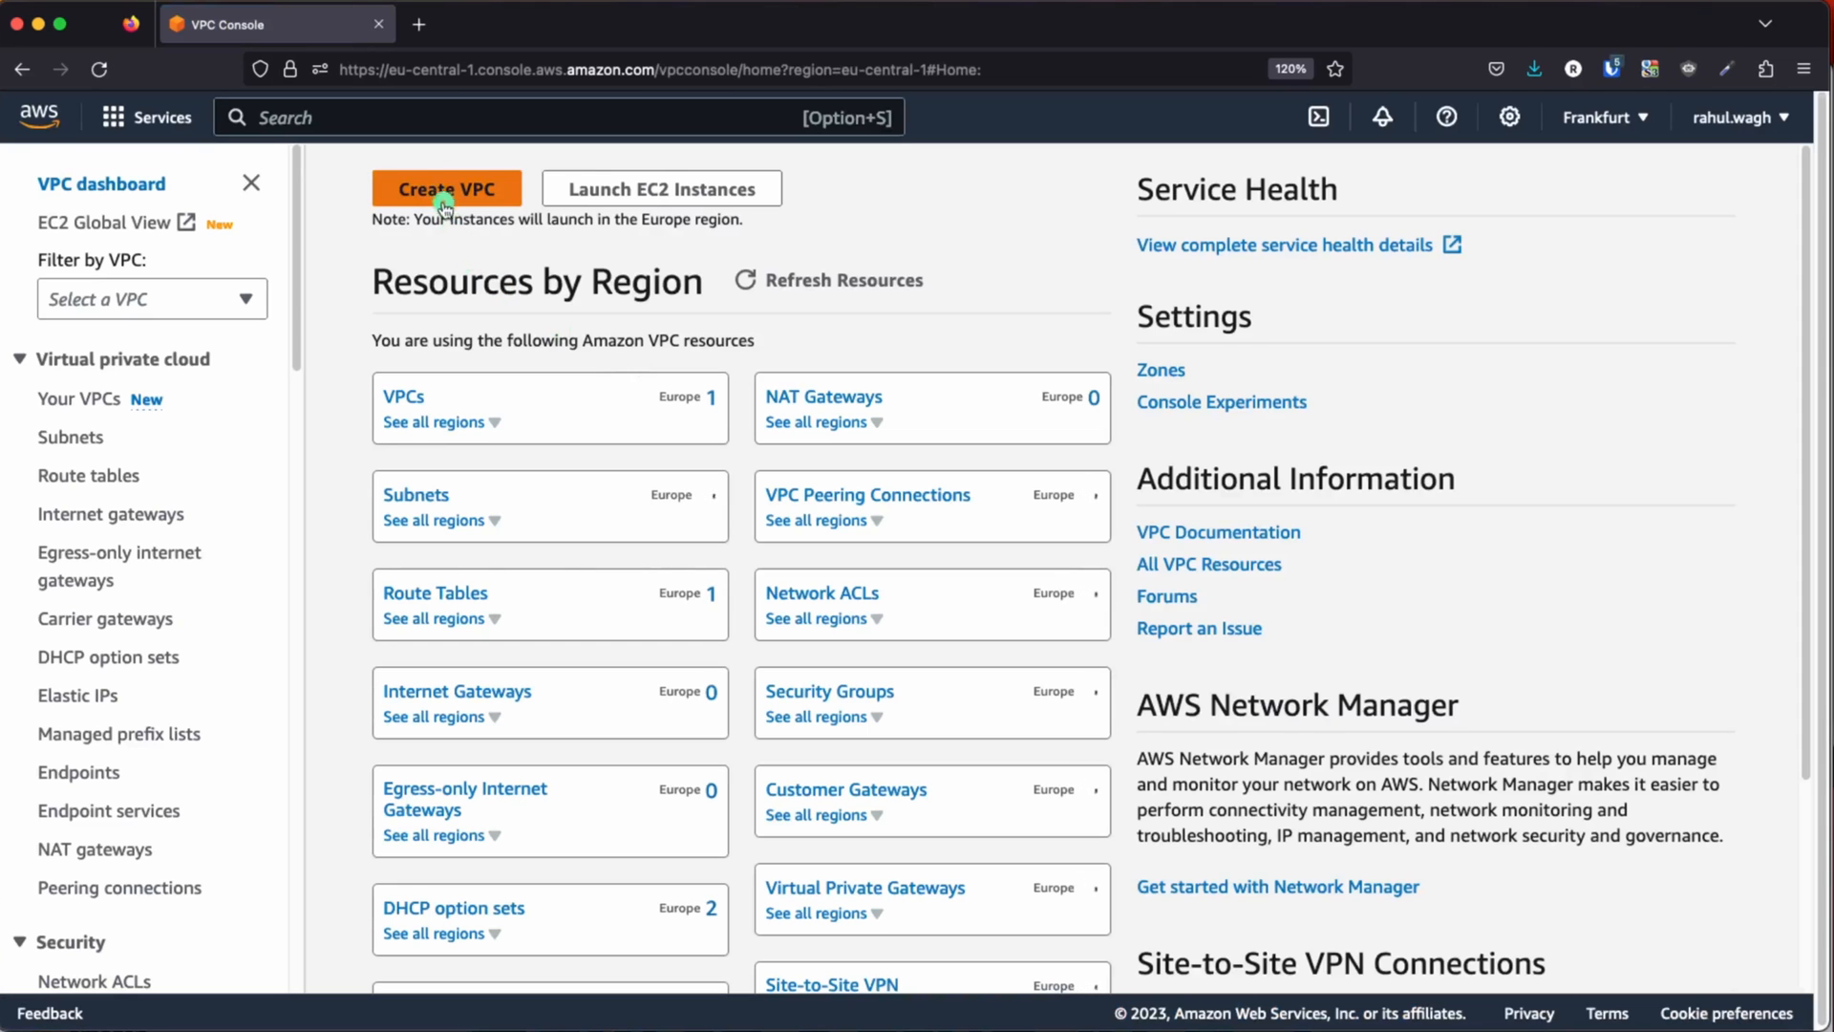
- Start creating a VPC with the VPC only option, named test-vpc, with IPv4 CIDR 12.0.0.0/16
left_click(442, 195)
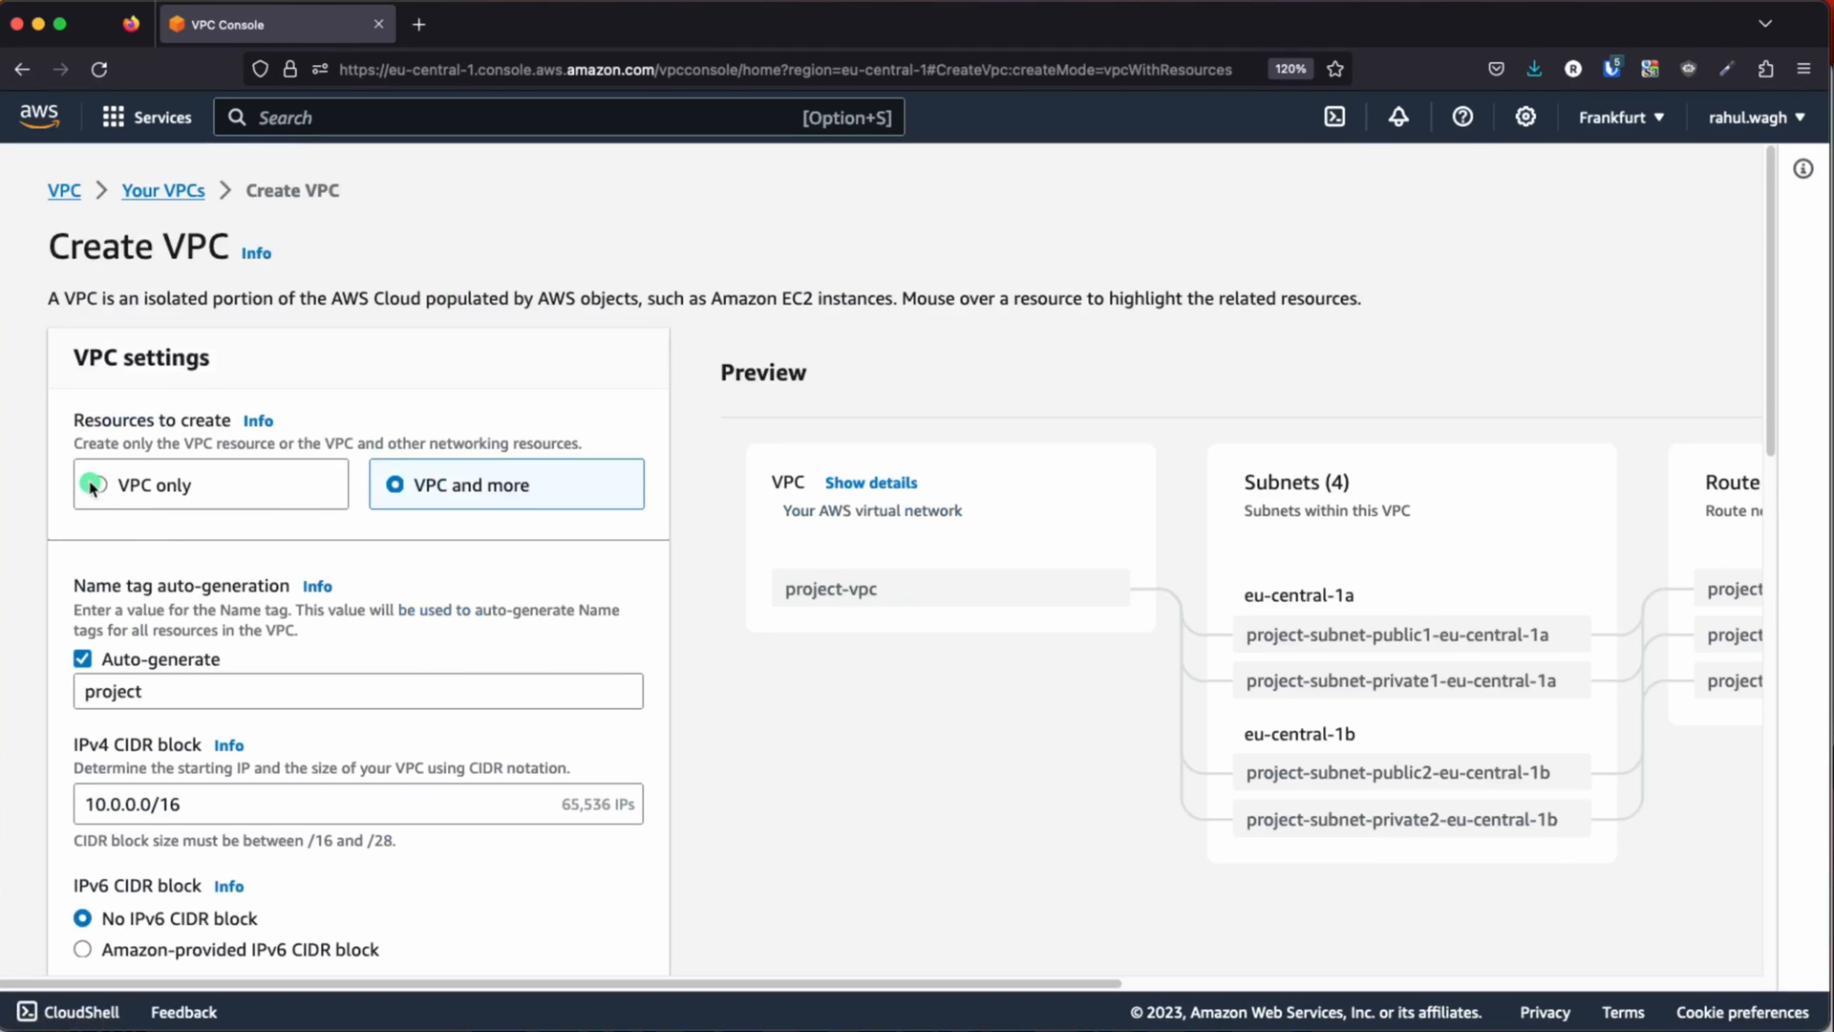
left_click(98, 487)
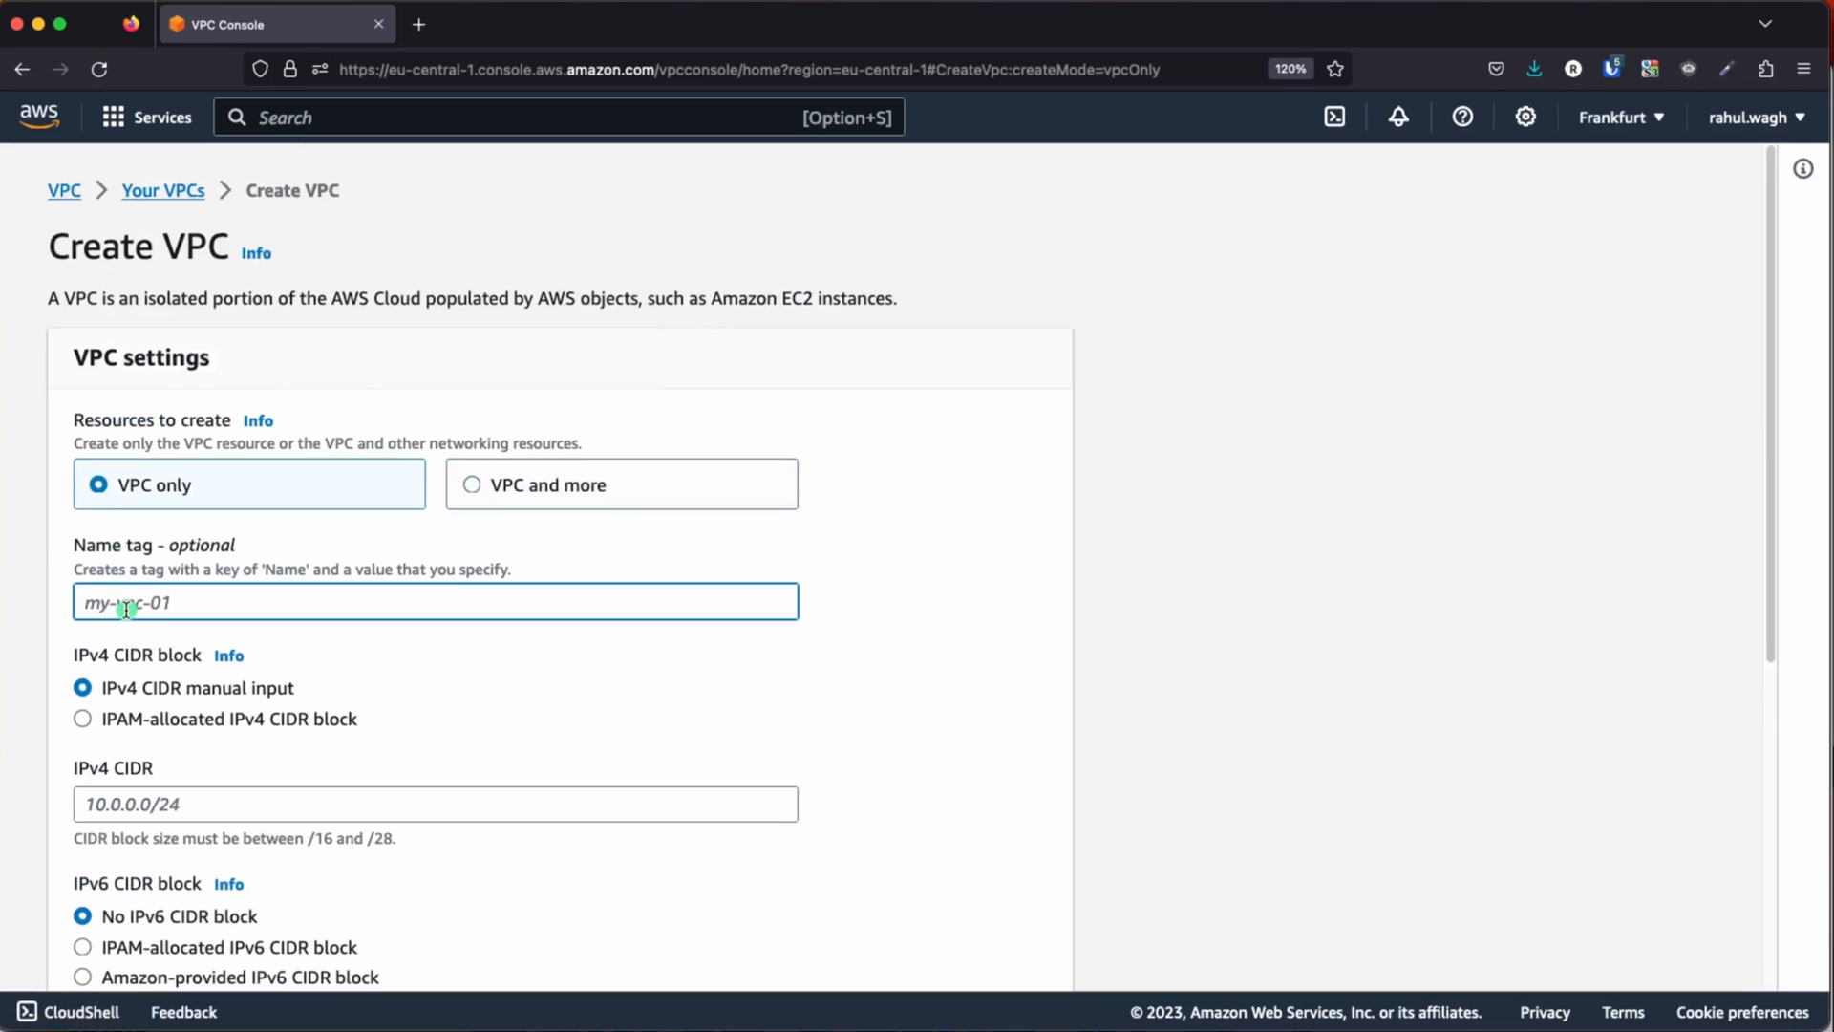
type("test-vpc")
left_click(163, 804)
left_click(1831, 774)
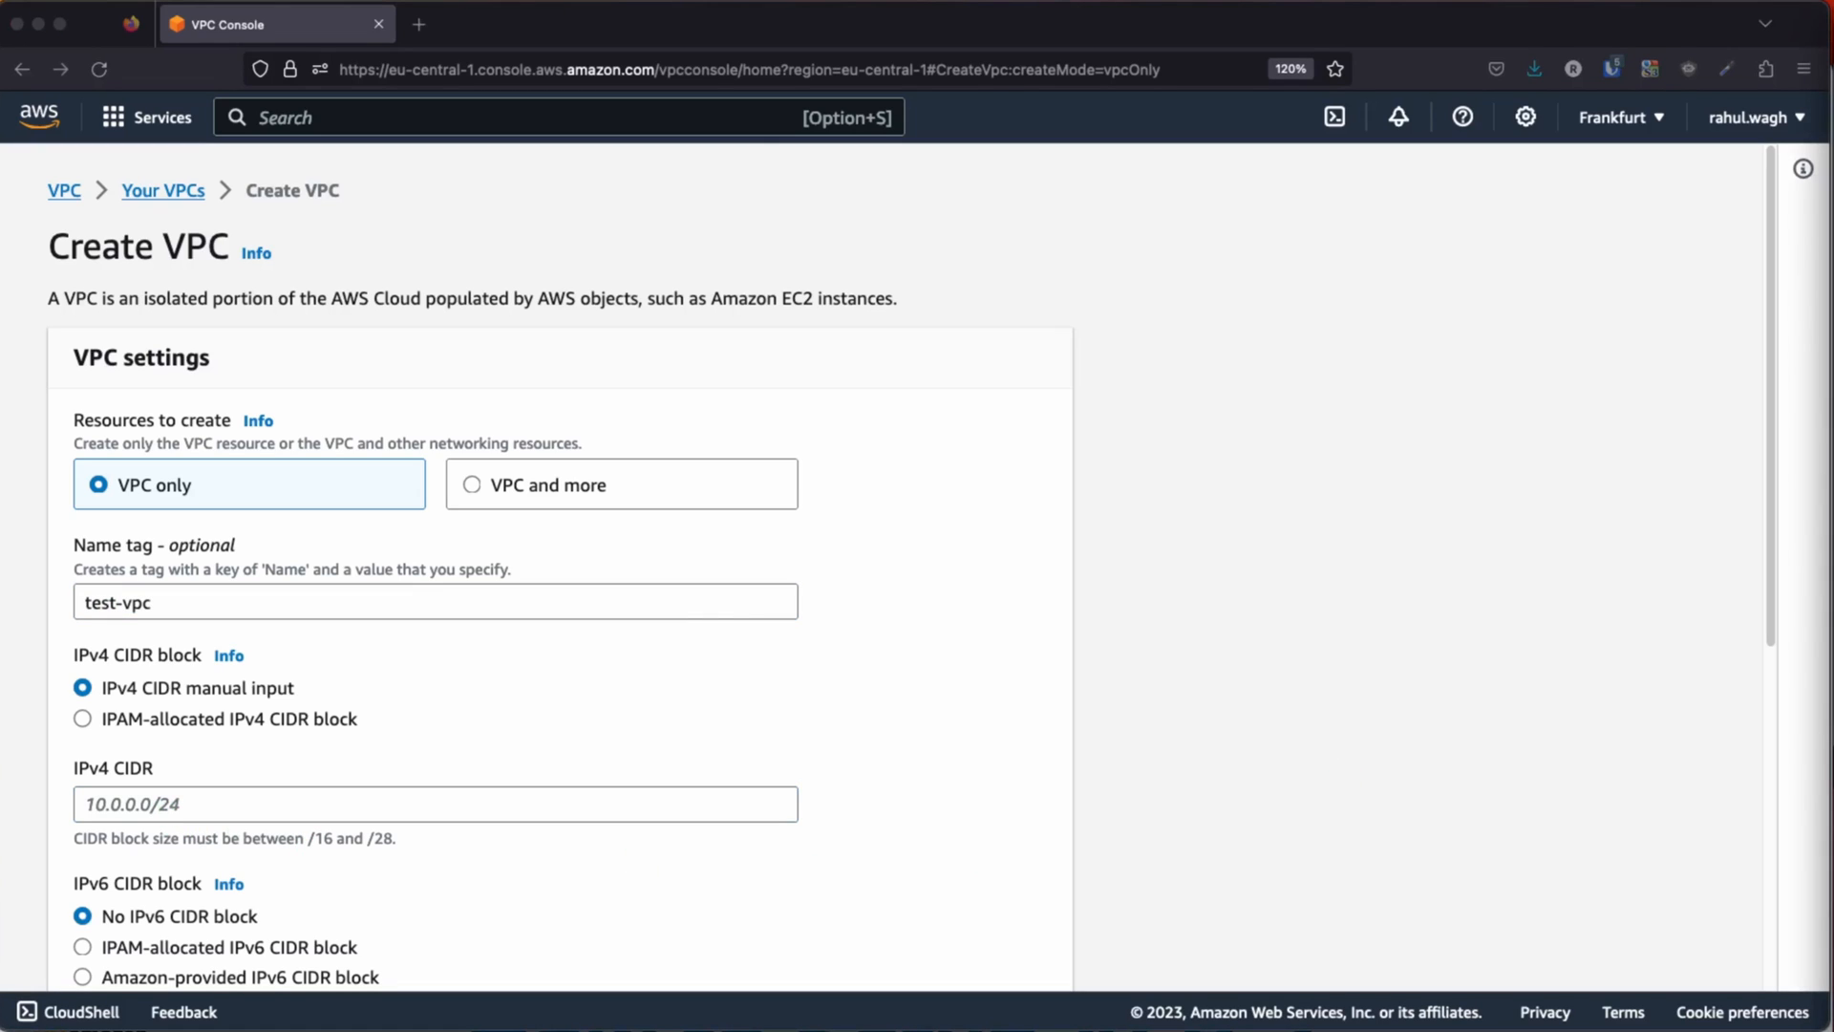
left_click(172, 812)
type("12.0.0.0/16")
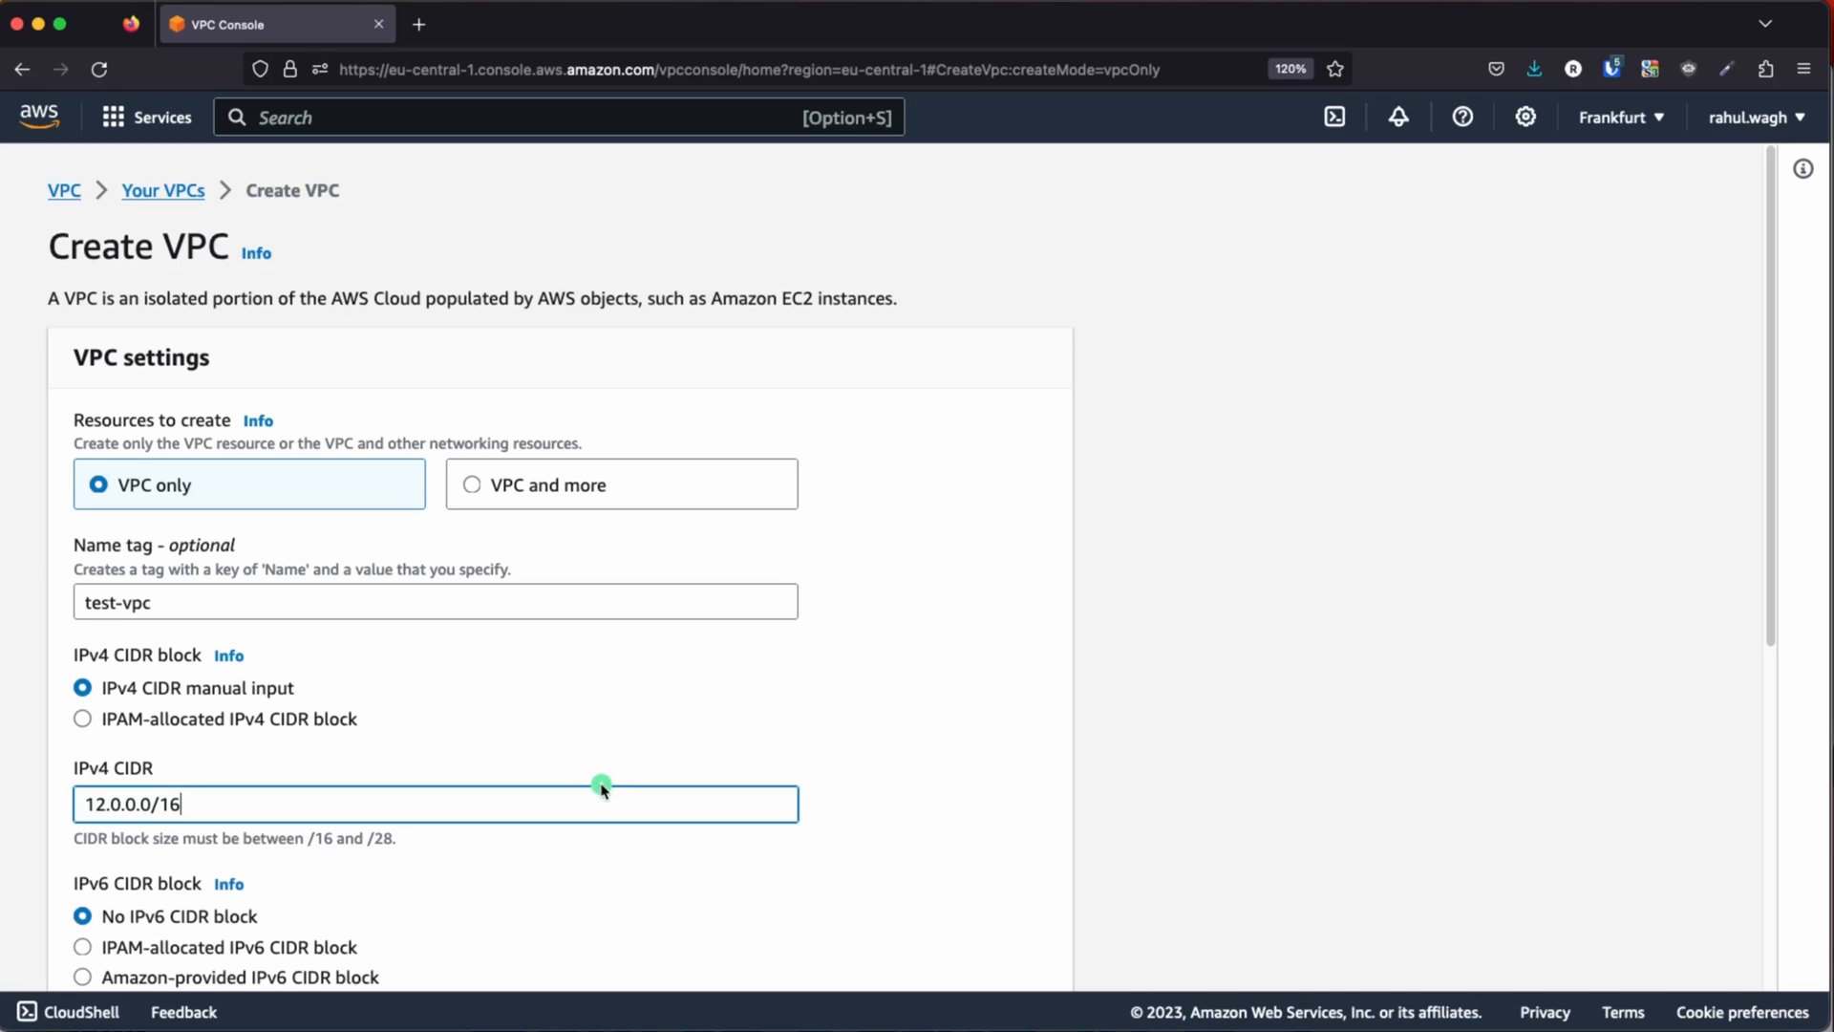
- Create the VPC with the remaining default settings and return to the list of VPCs
scroll(601, 788, "down", 3)
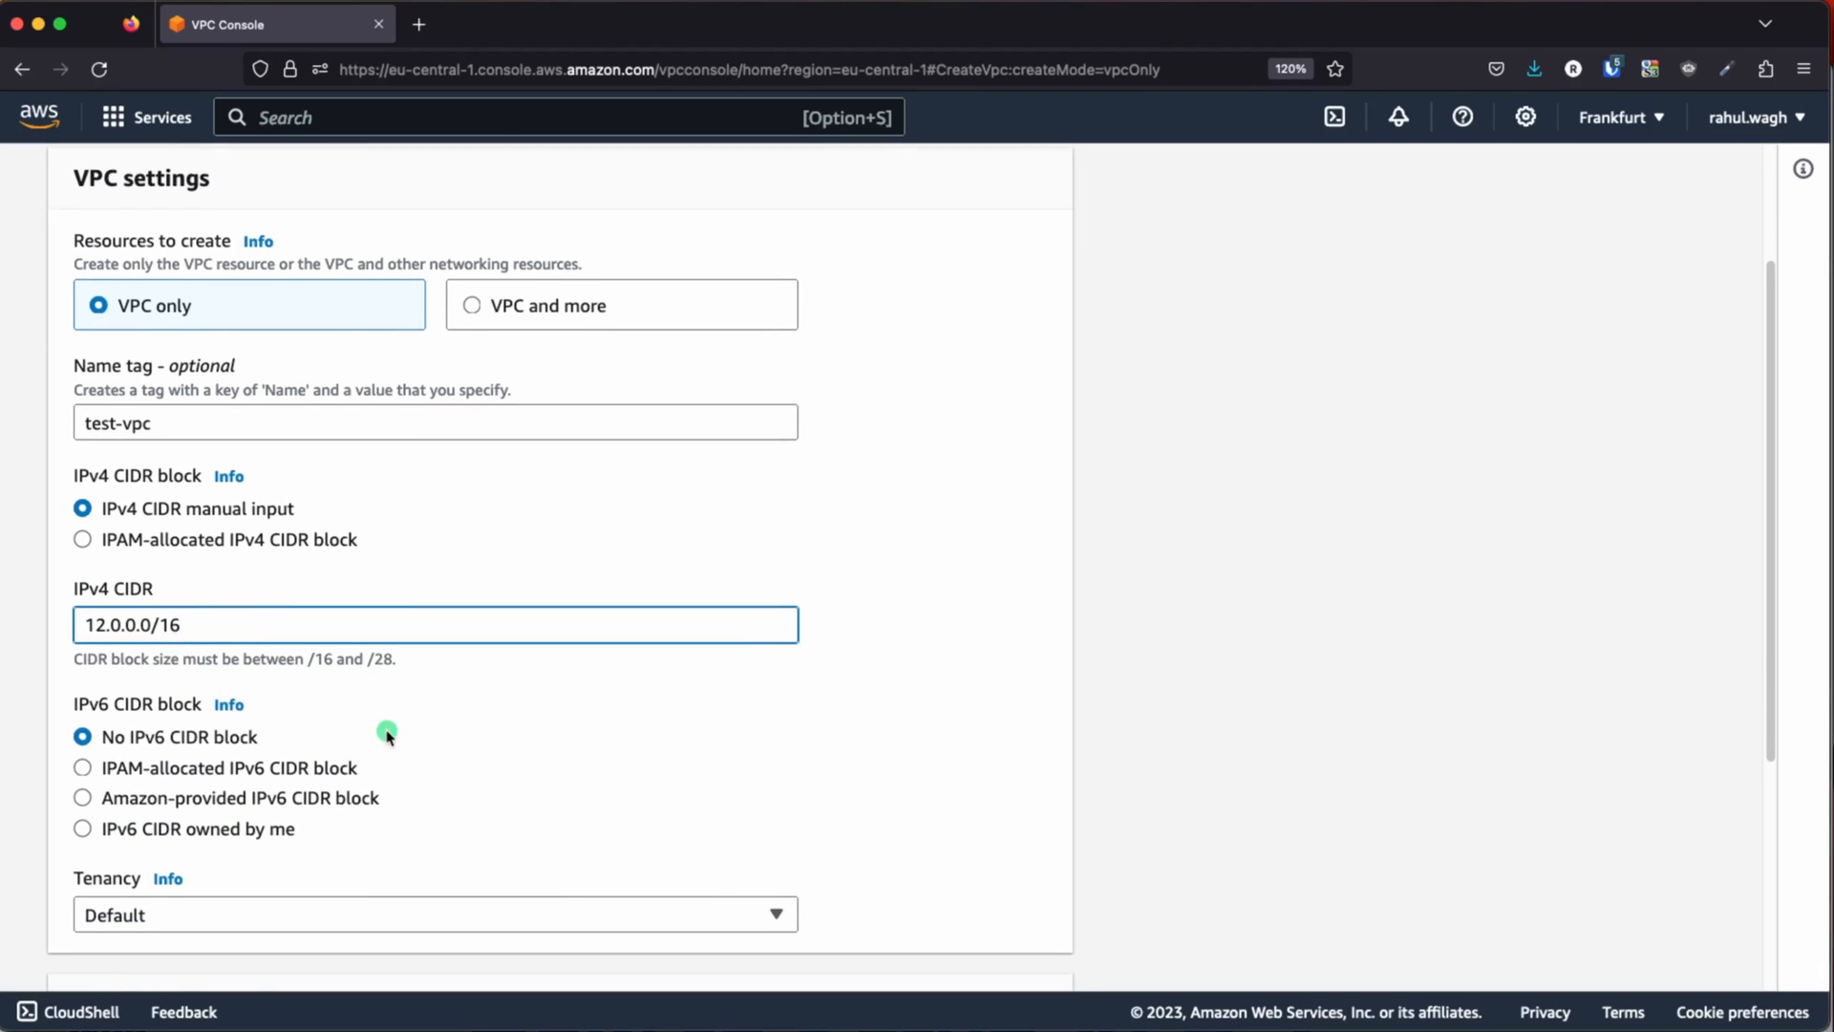
scroll(387, 735, "down", 3)
scroll(423, 755, "down", 2)
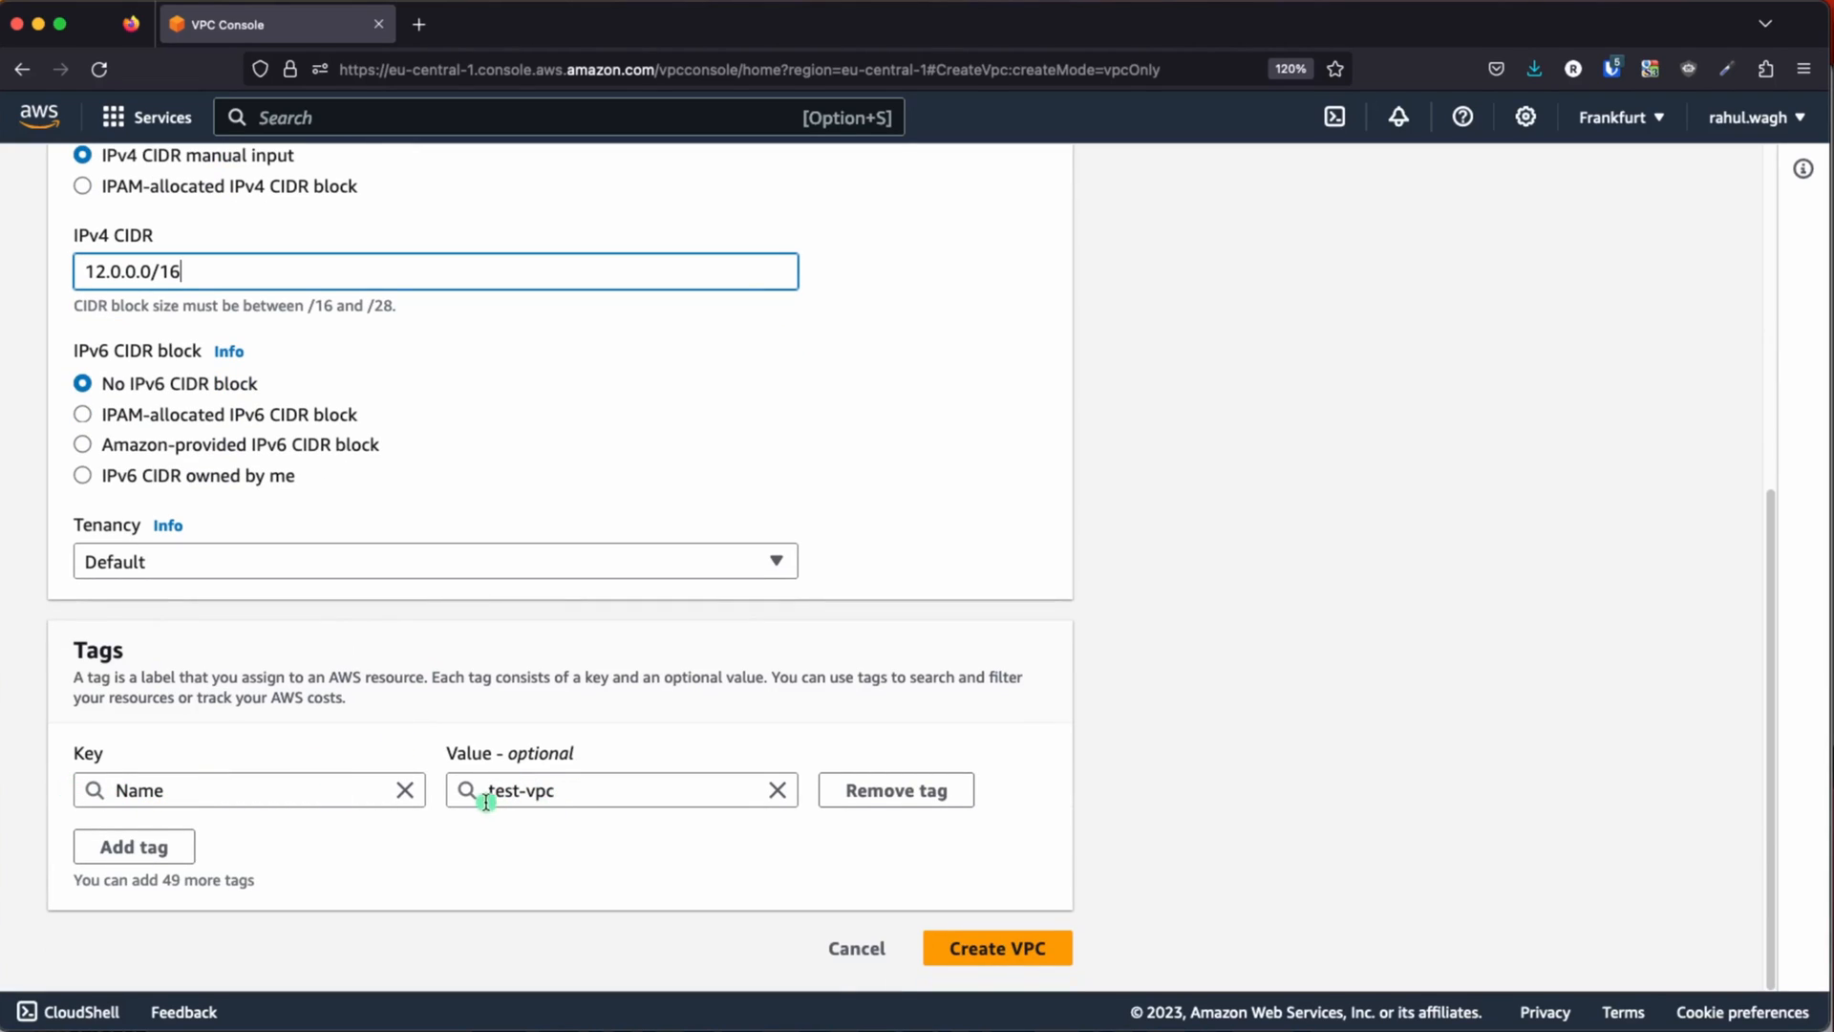
left_click(1005, 948)
scroll(970, 765, "down", 4)
scroll(971, 765, "up", 4)
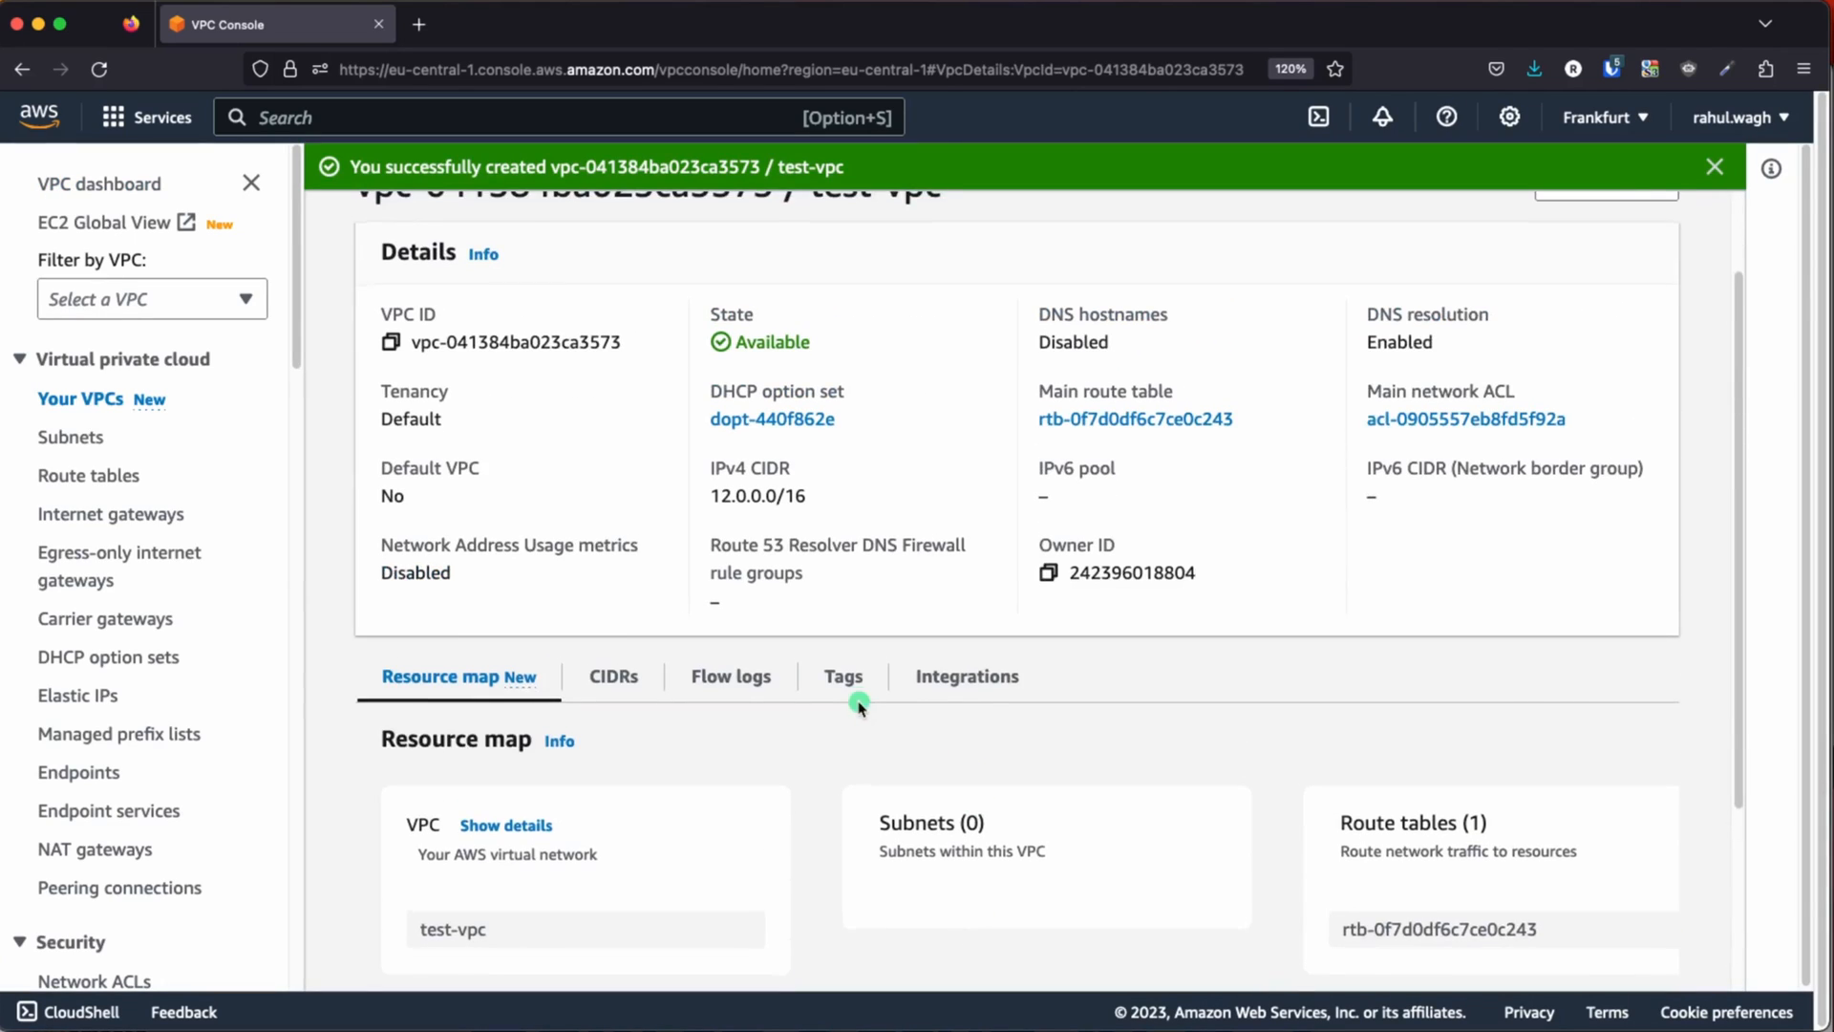
left_click(370, 234)
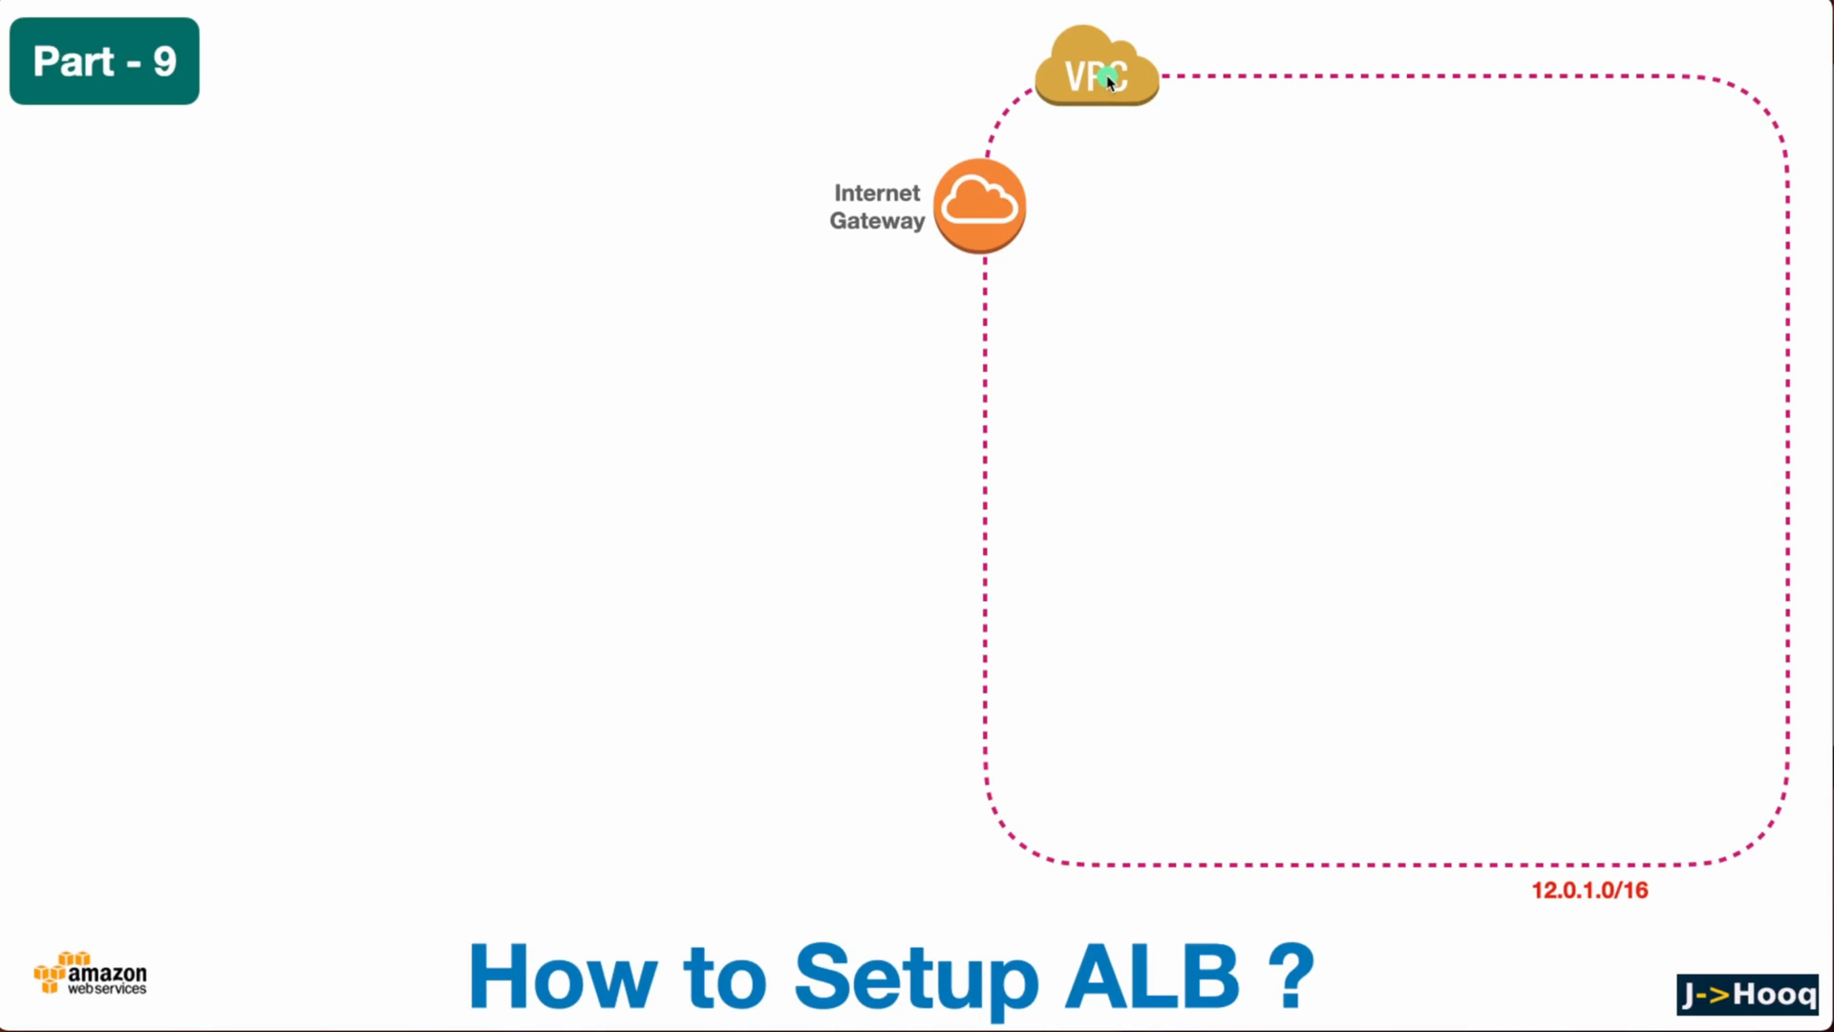
- Switch back to the AWS console and open the internet gateways list from the VPC dashboard
key("super+Tab")
key("super+Tab")
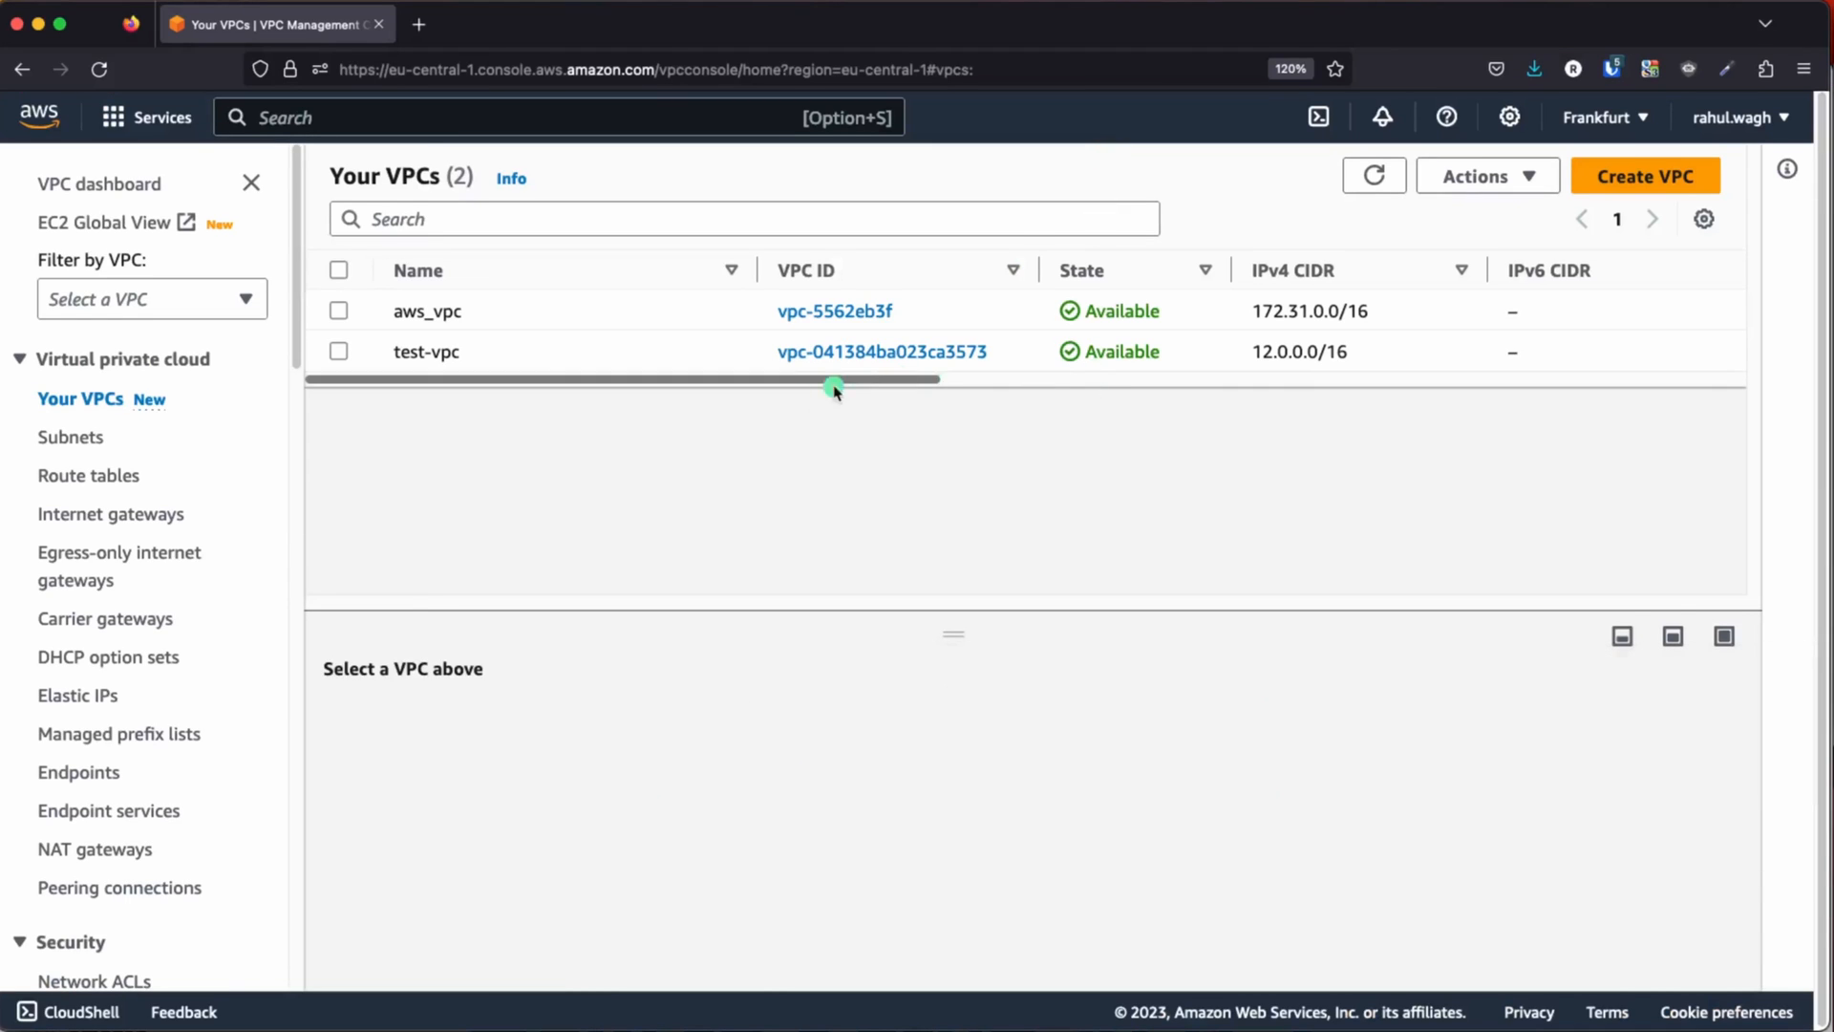
left_click(87, 189)
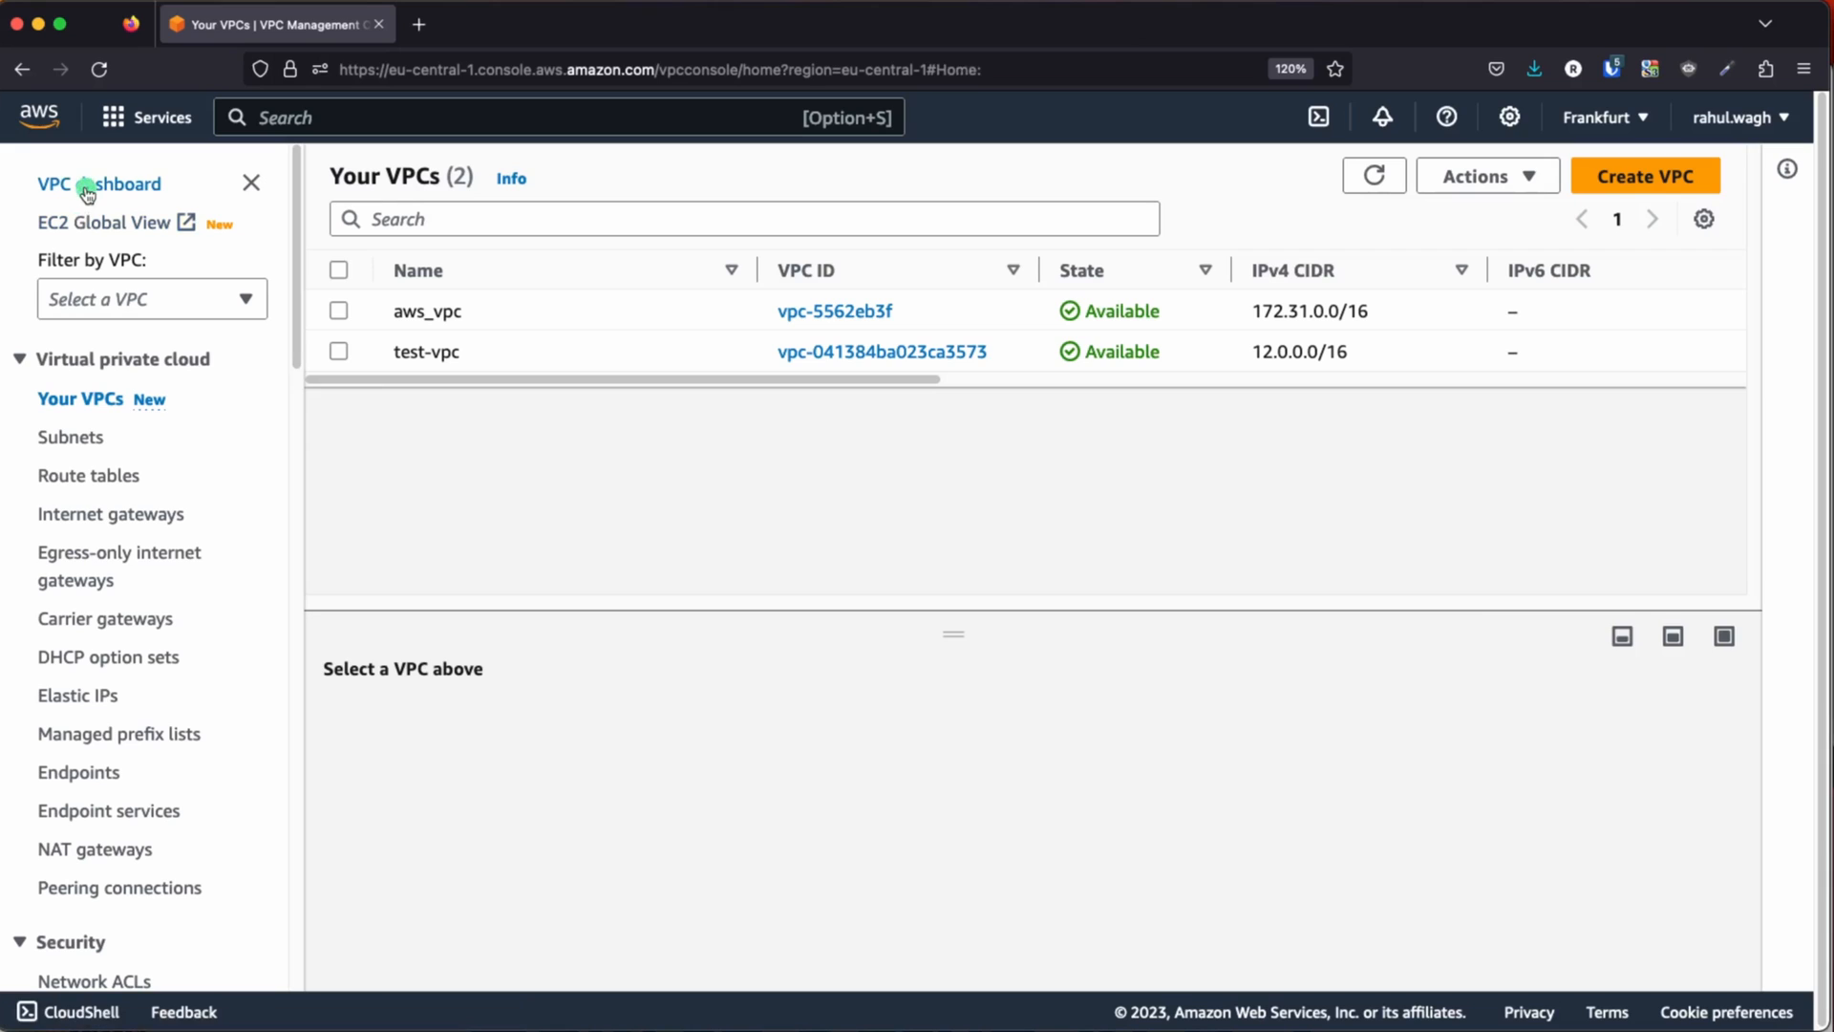
scroll(564, 532, "down", 2)
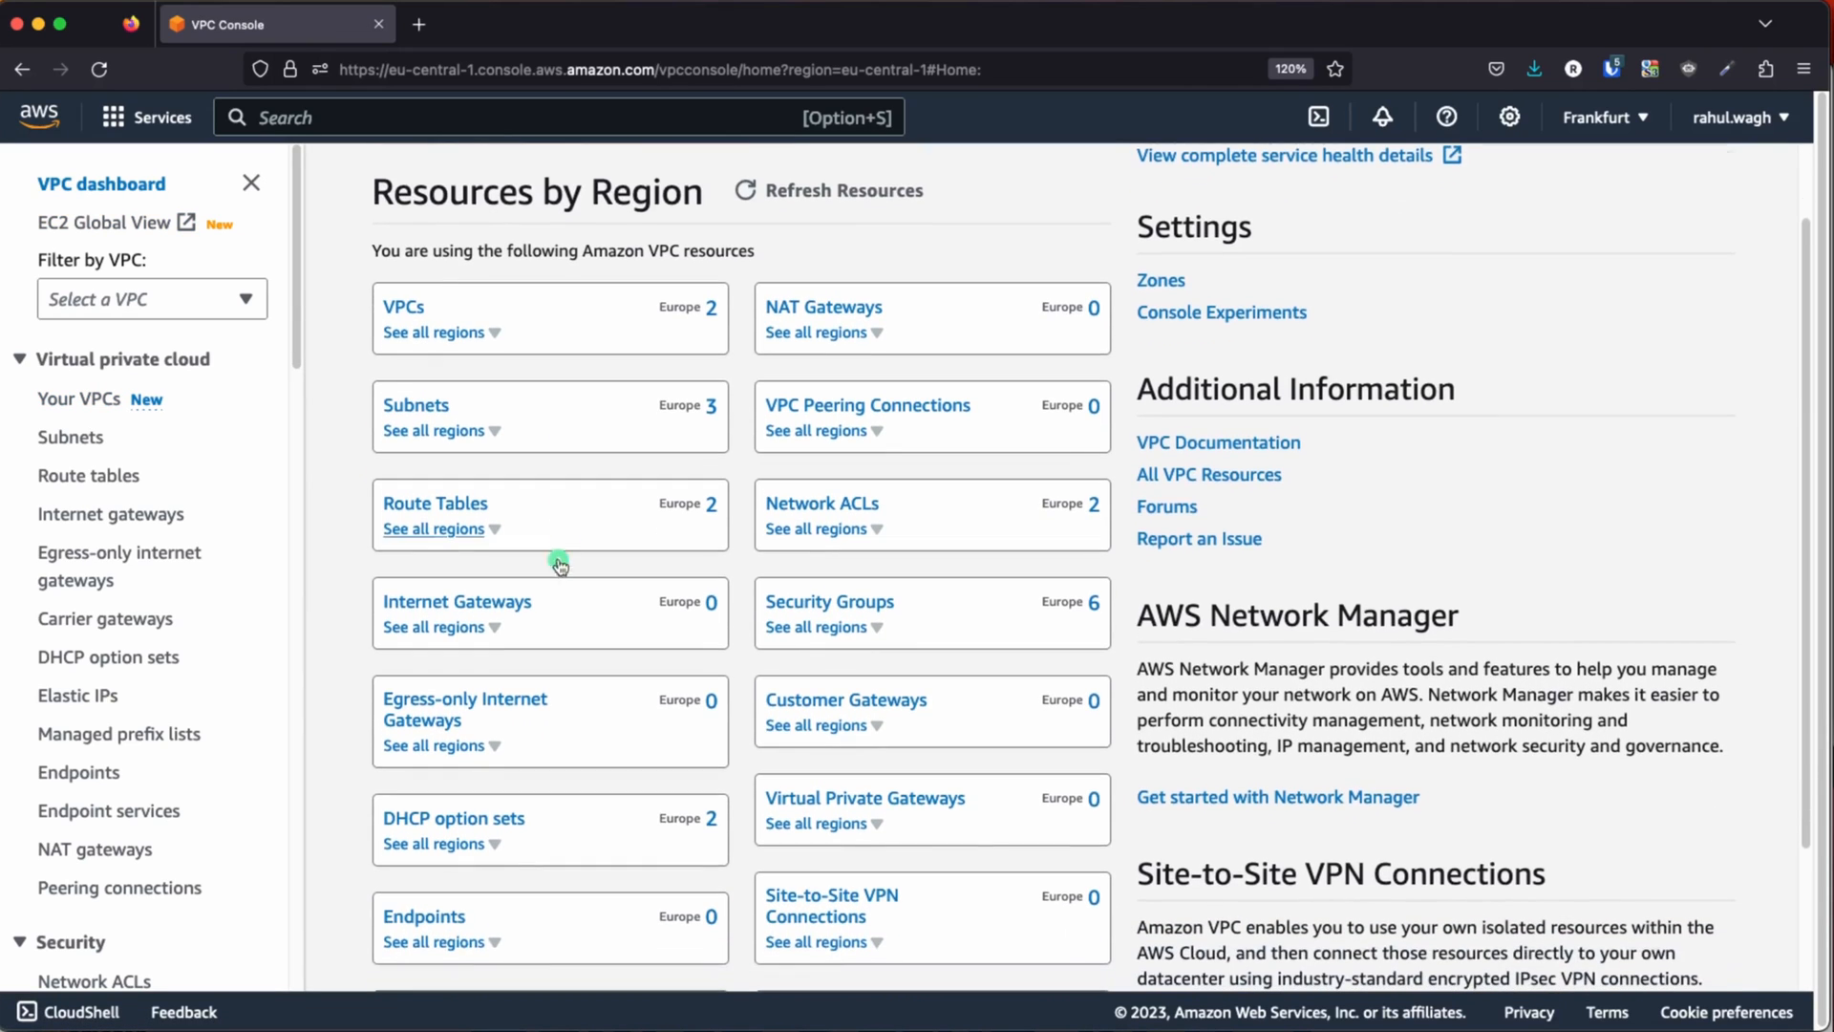
left_click(418, 612)
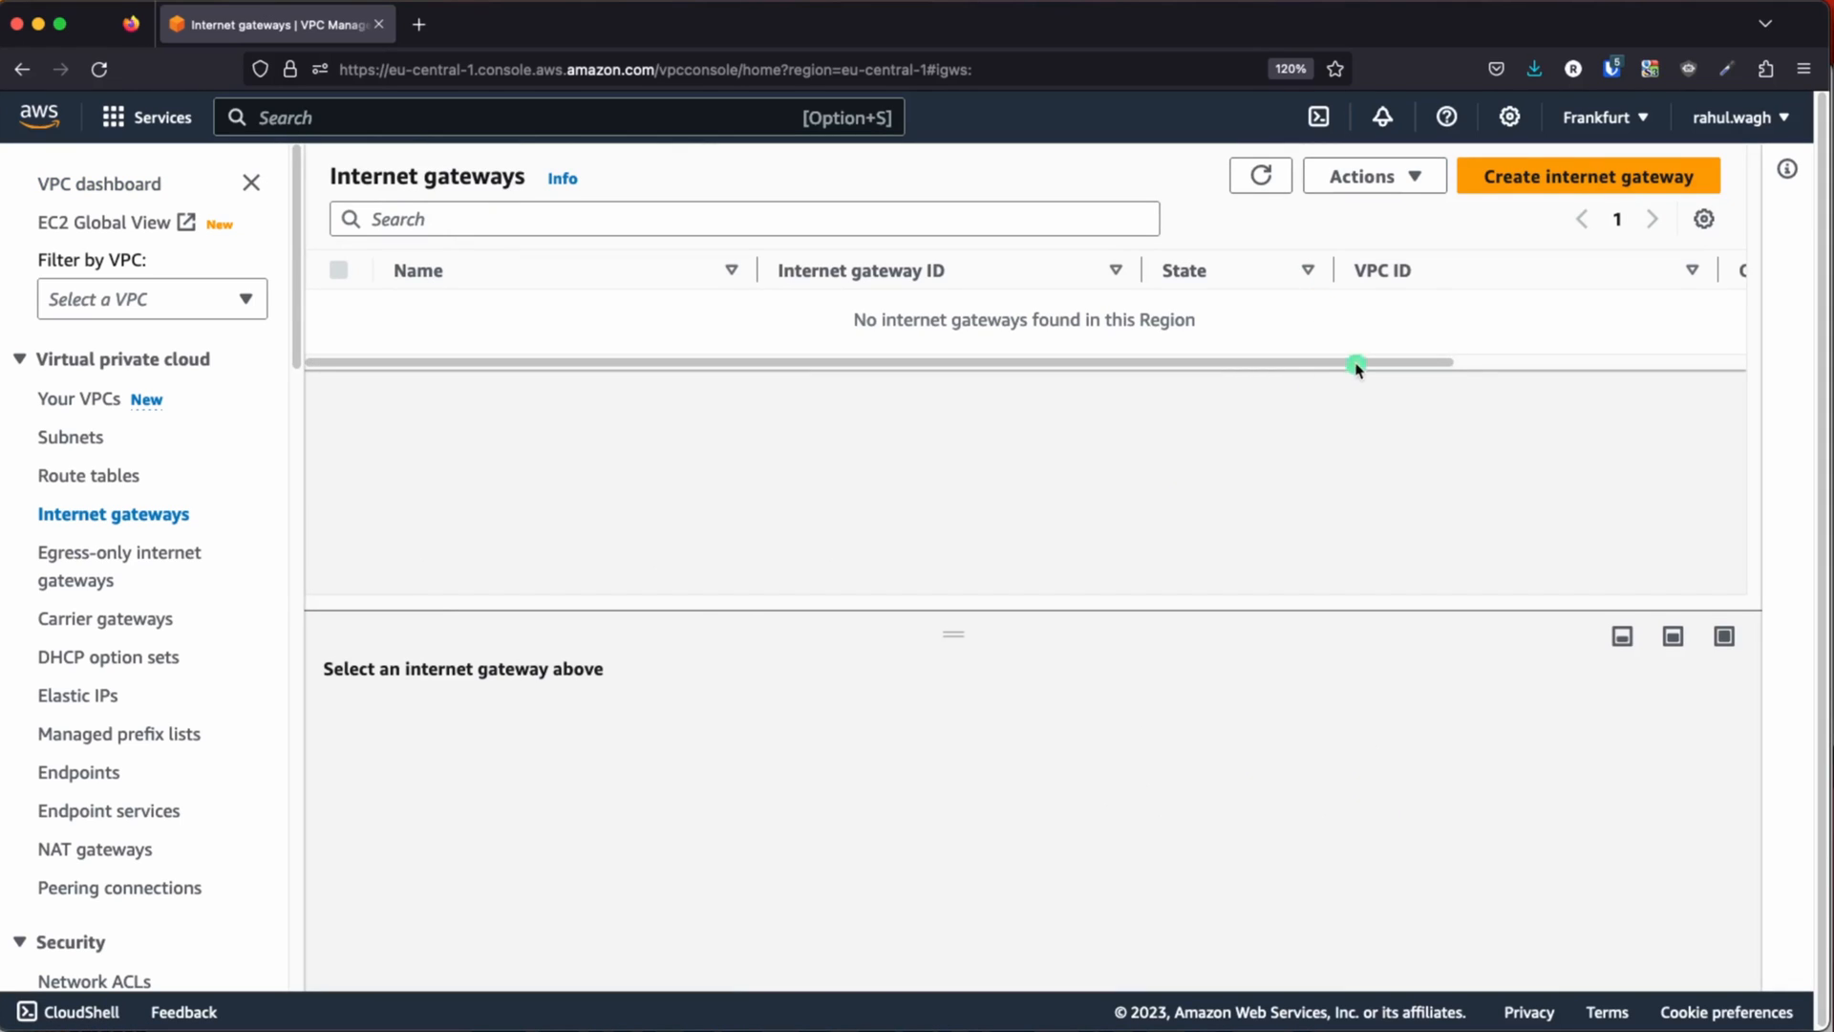
- Create an internet gateway with the name tag igw-test
left_click(1573, 190)
left_click(201, 489)
left_click(1833, 521)
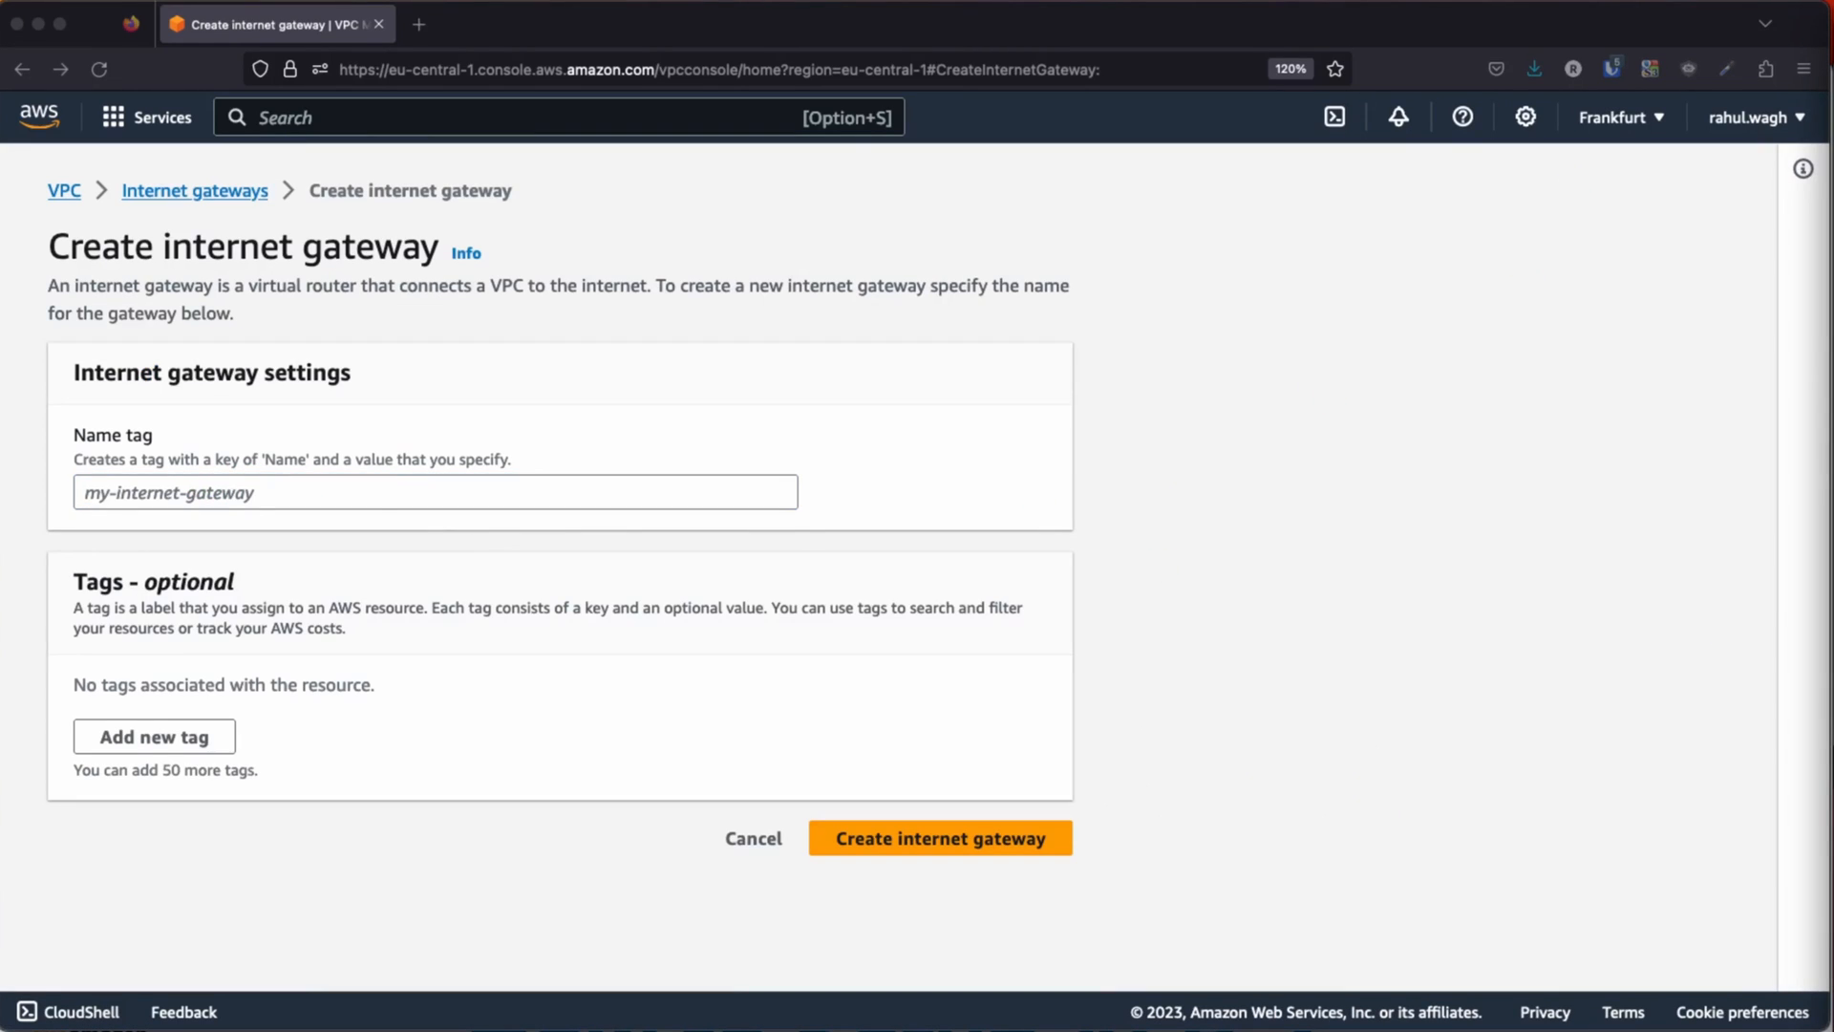
left_click(205, 487)
type("igw-test")
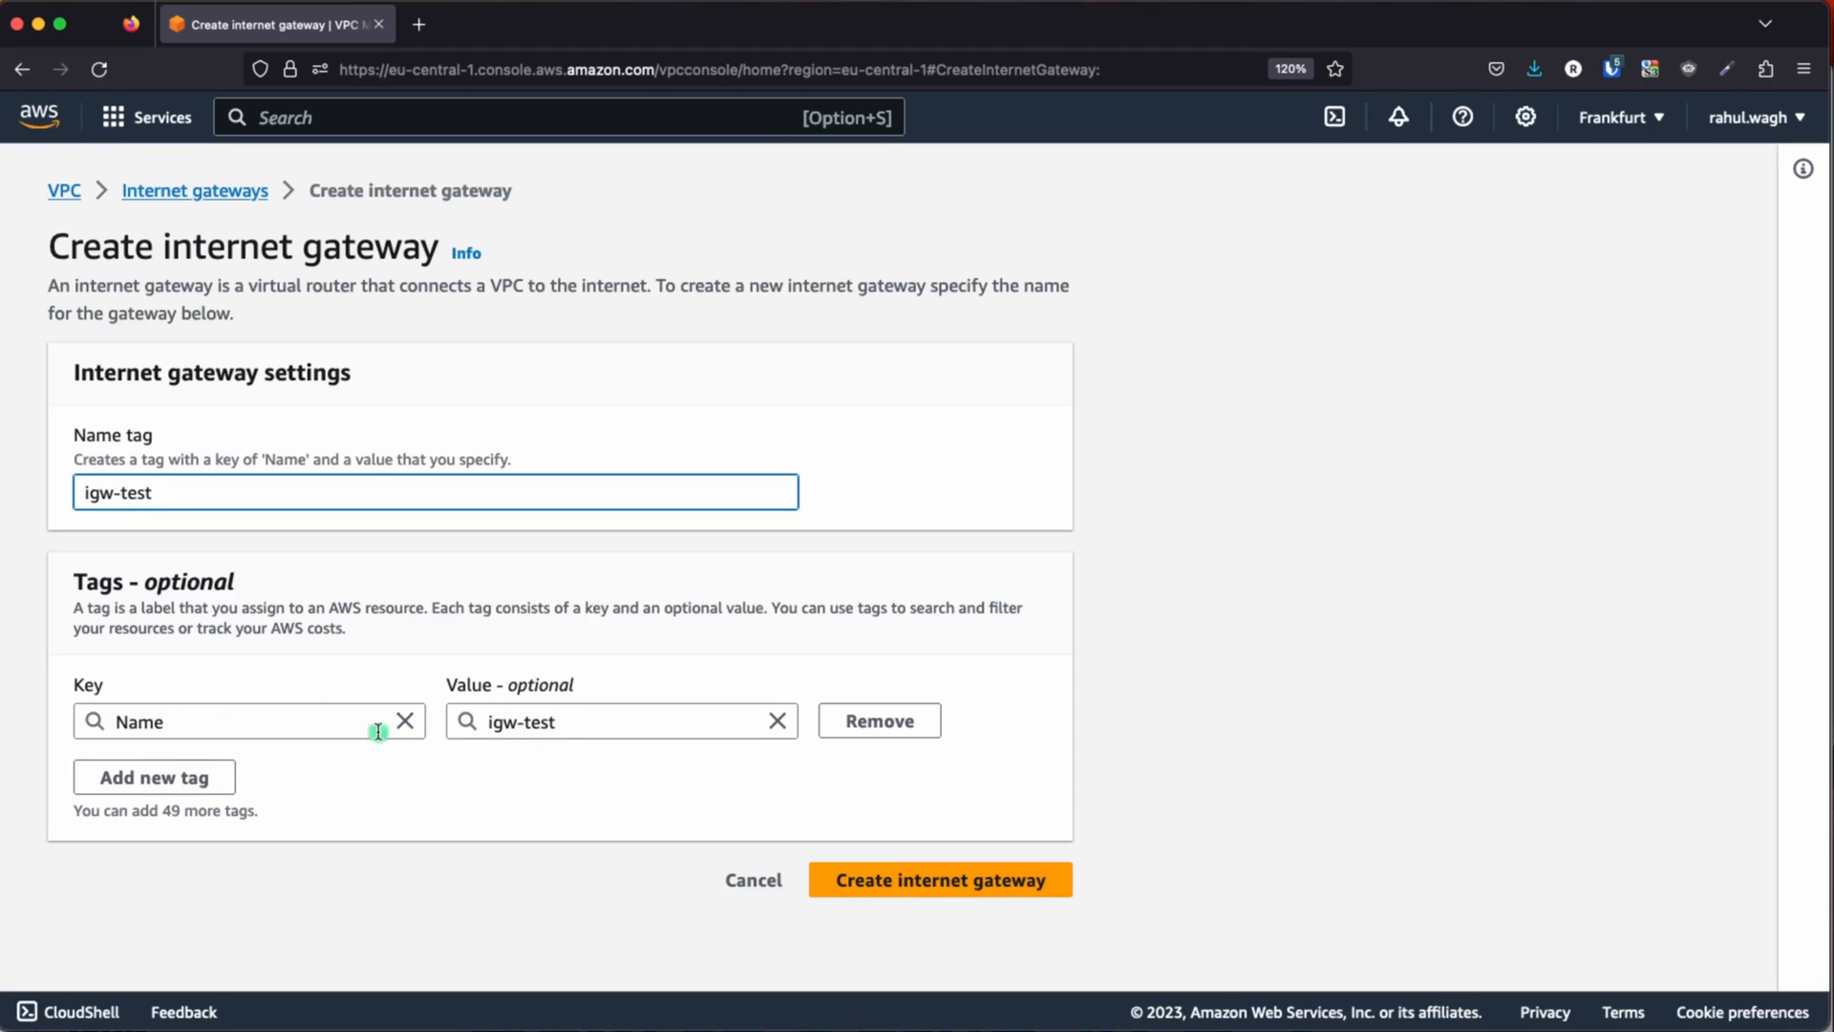
left_click(934, 879)
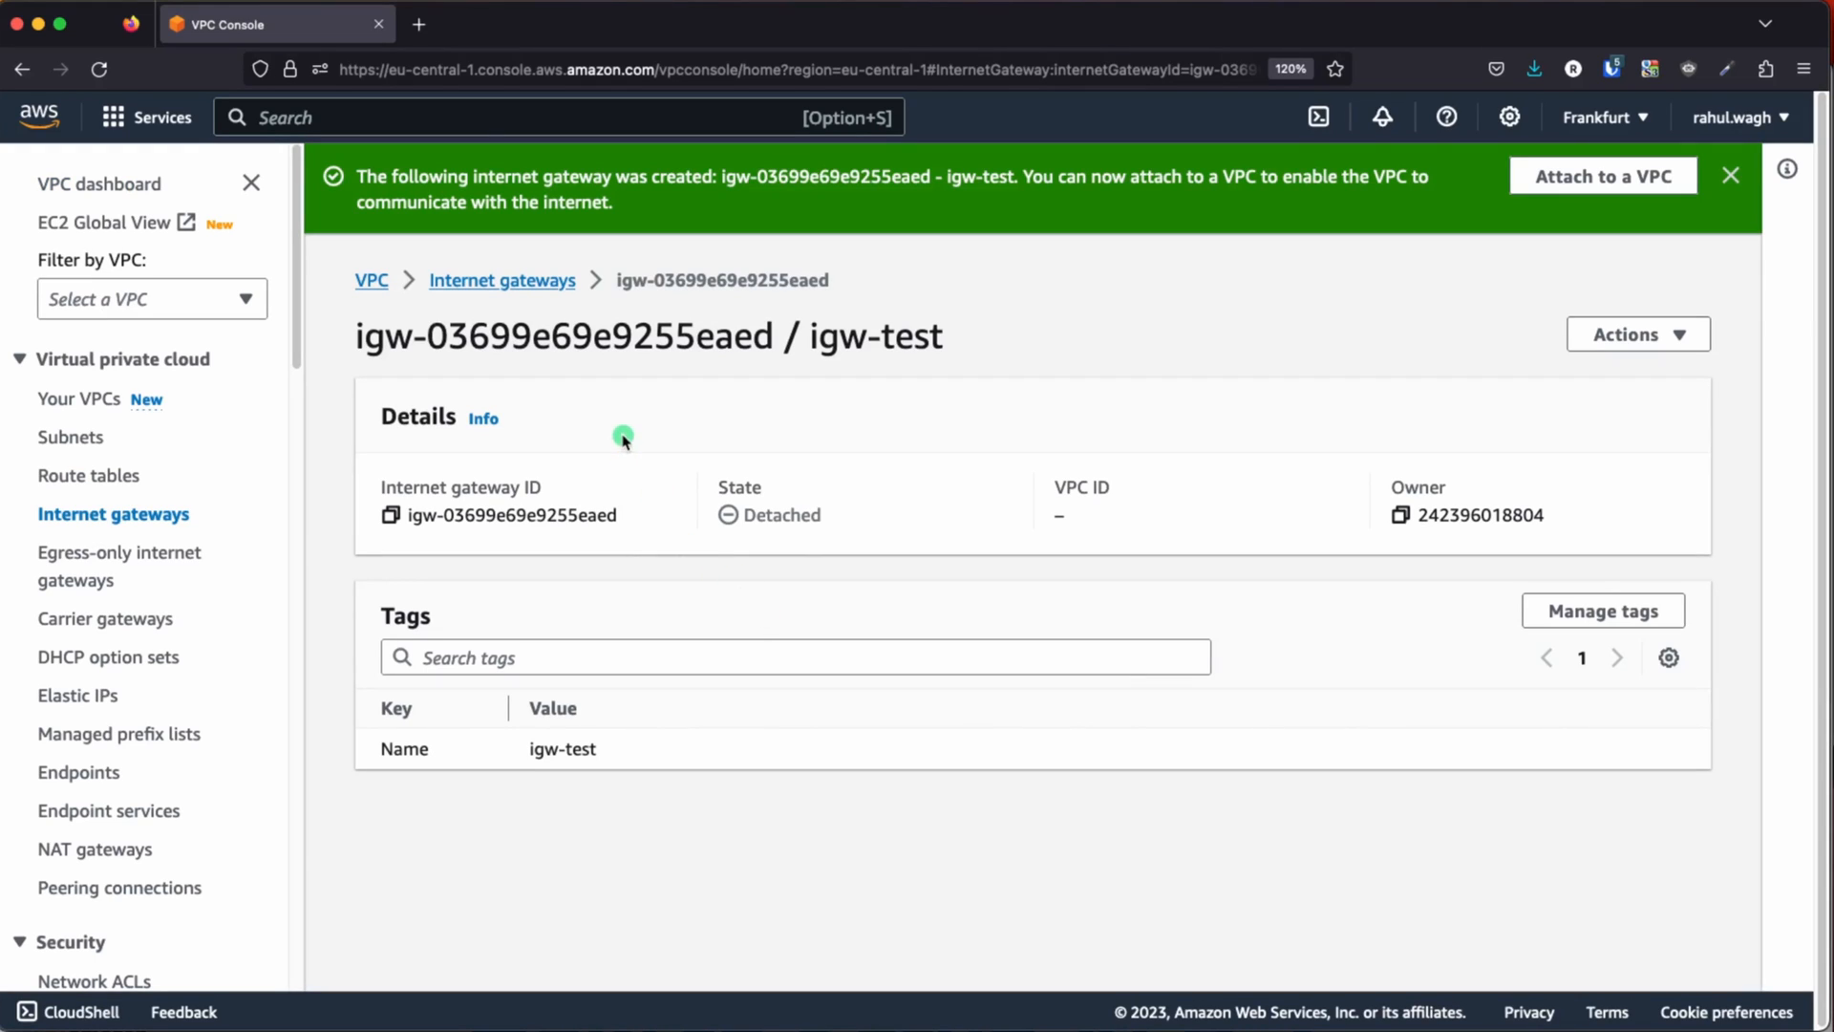
- Open the igw-test internet gateway from the gateway list and attach it to test-vpc
left_click(497, 280)
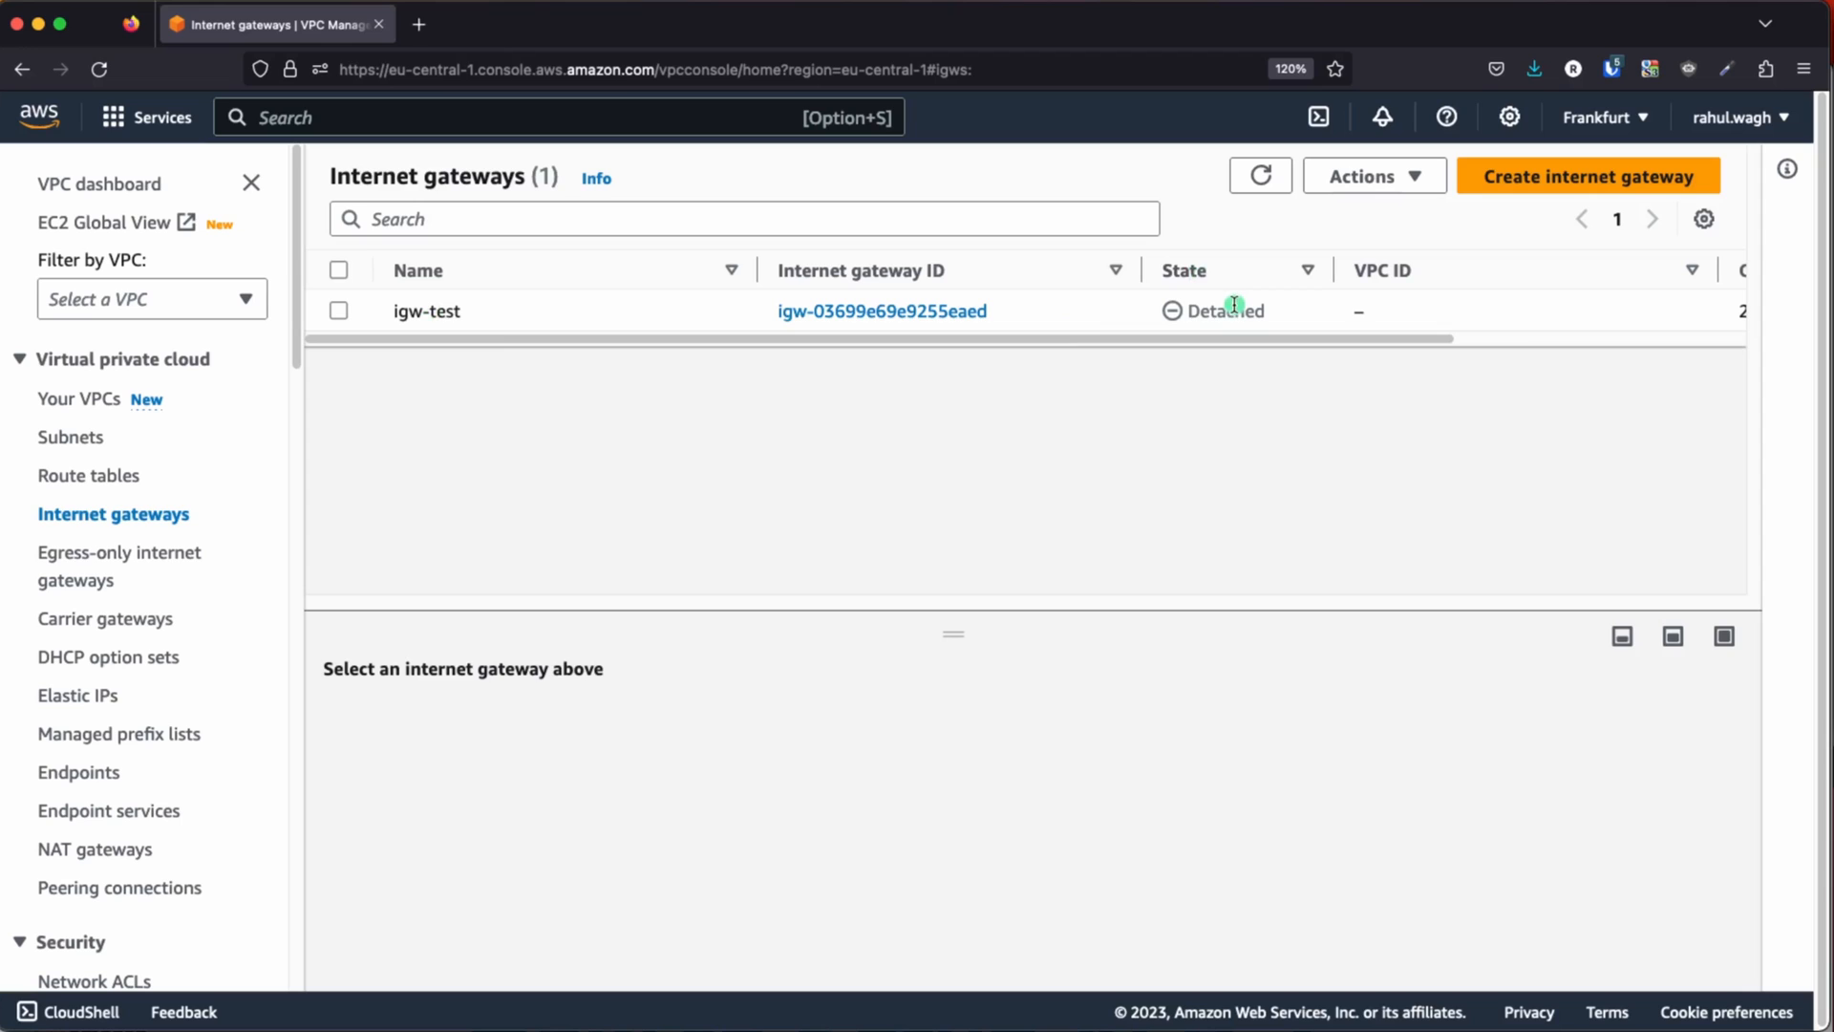
left_click(946, 310)
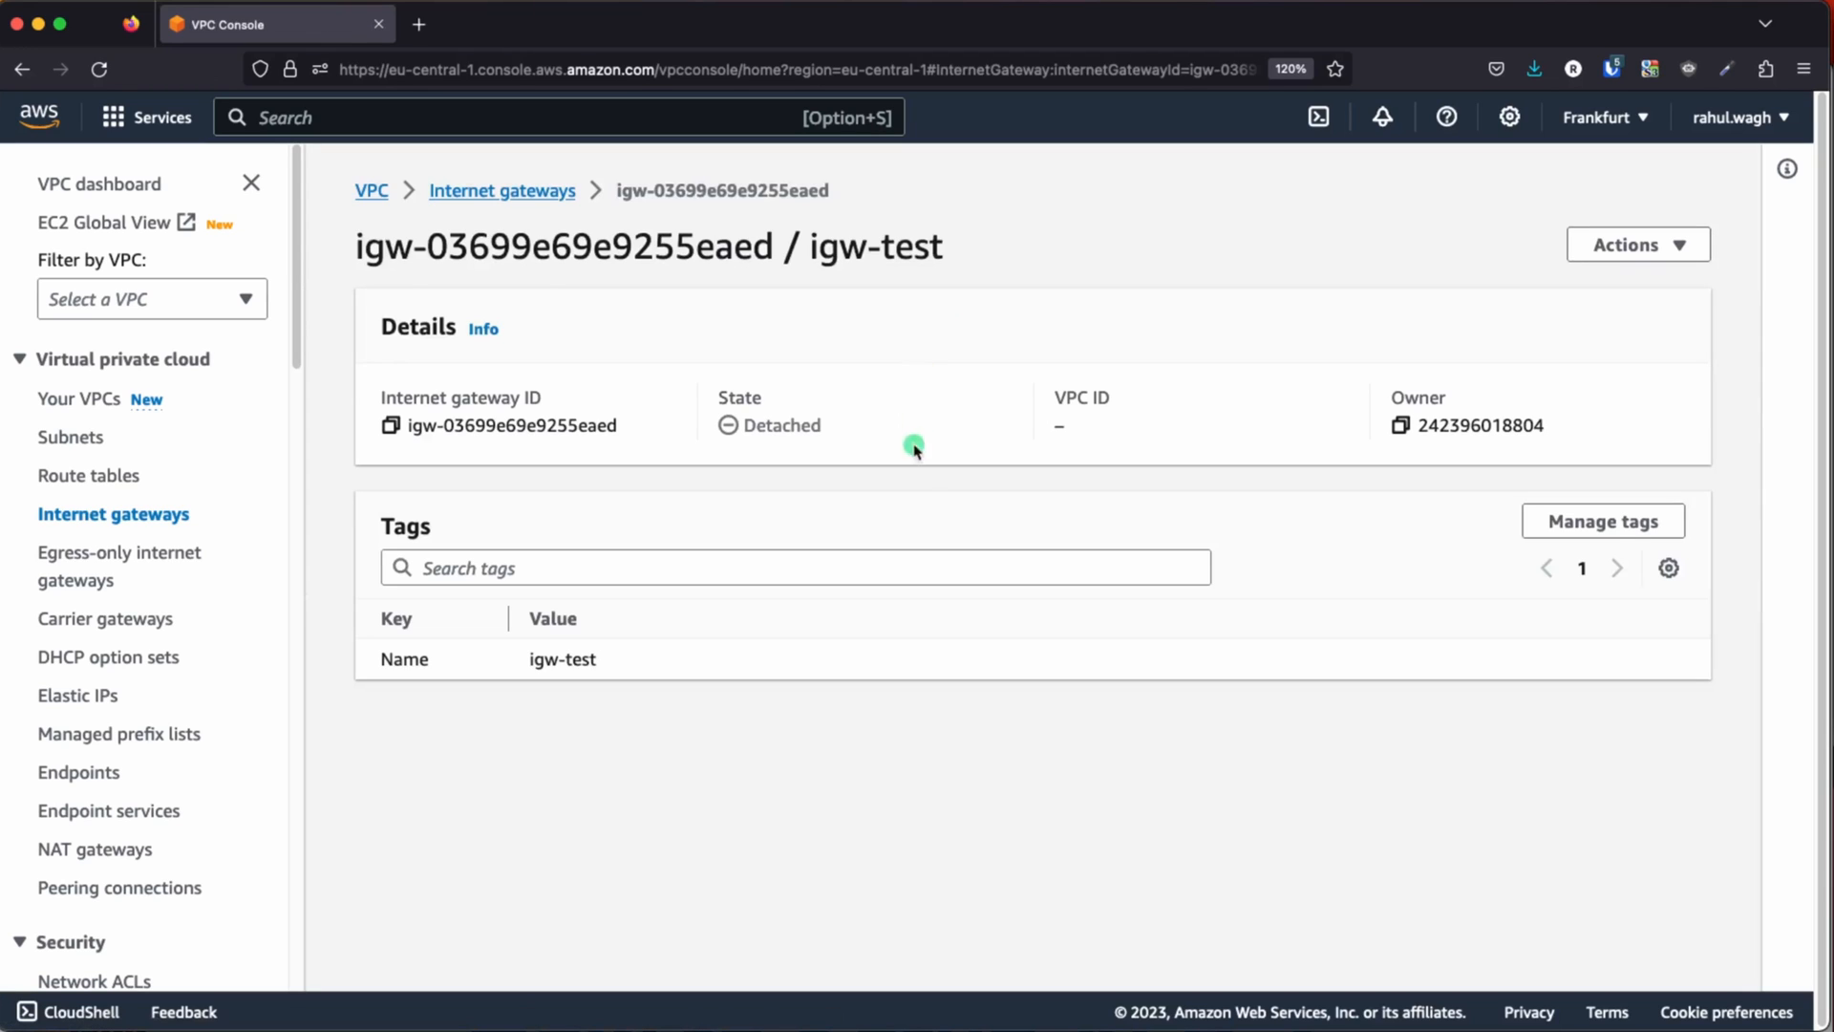
left_click(1689, 245)
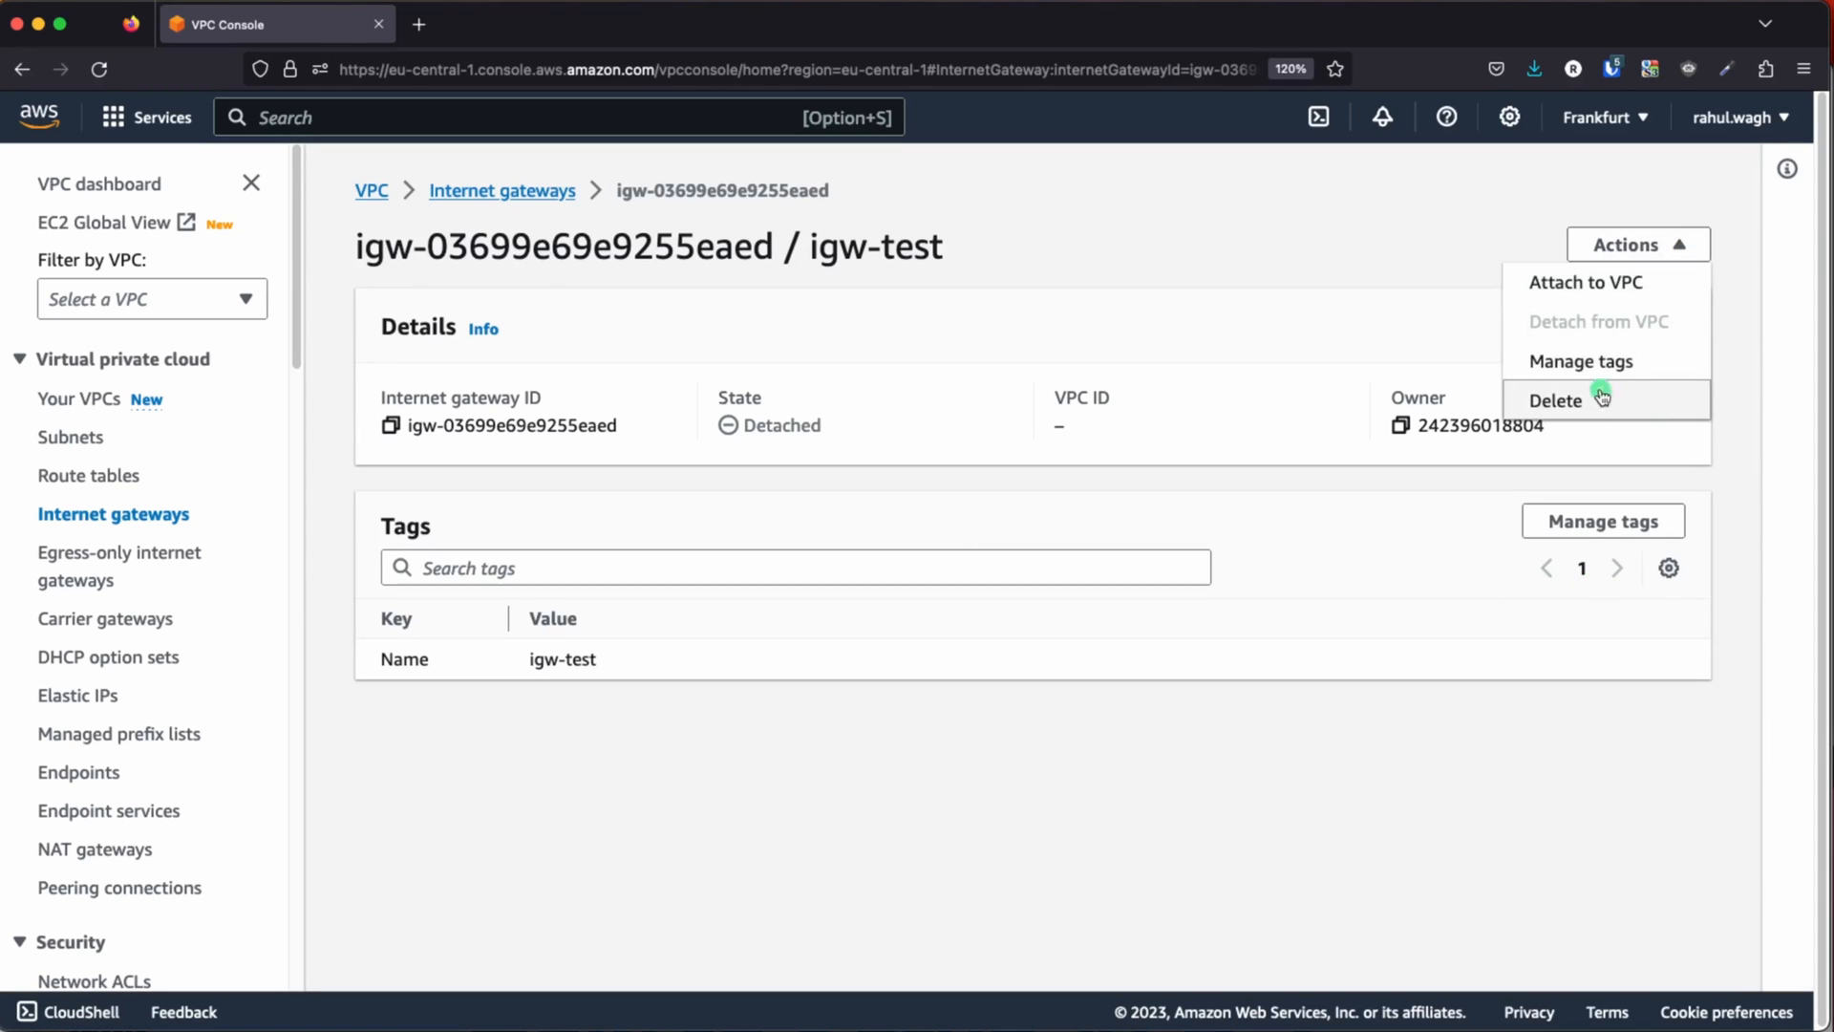
left_click(1598, 285)
left_click(229, 453)
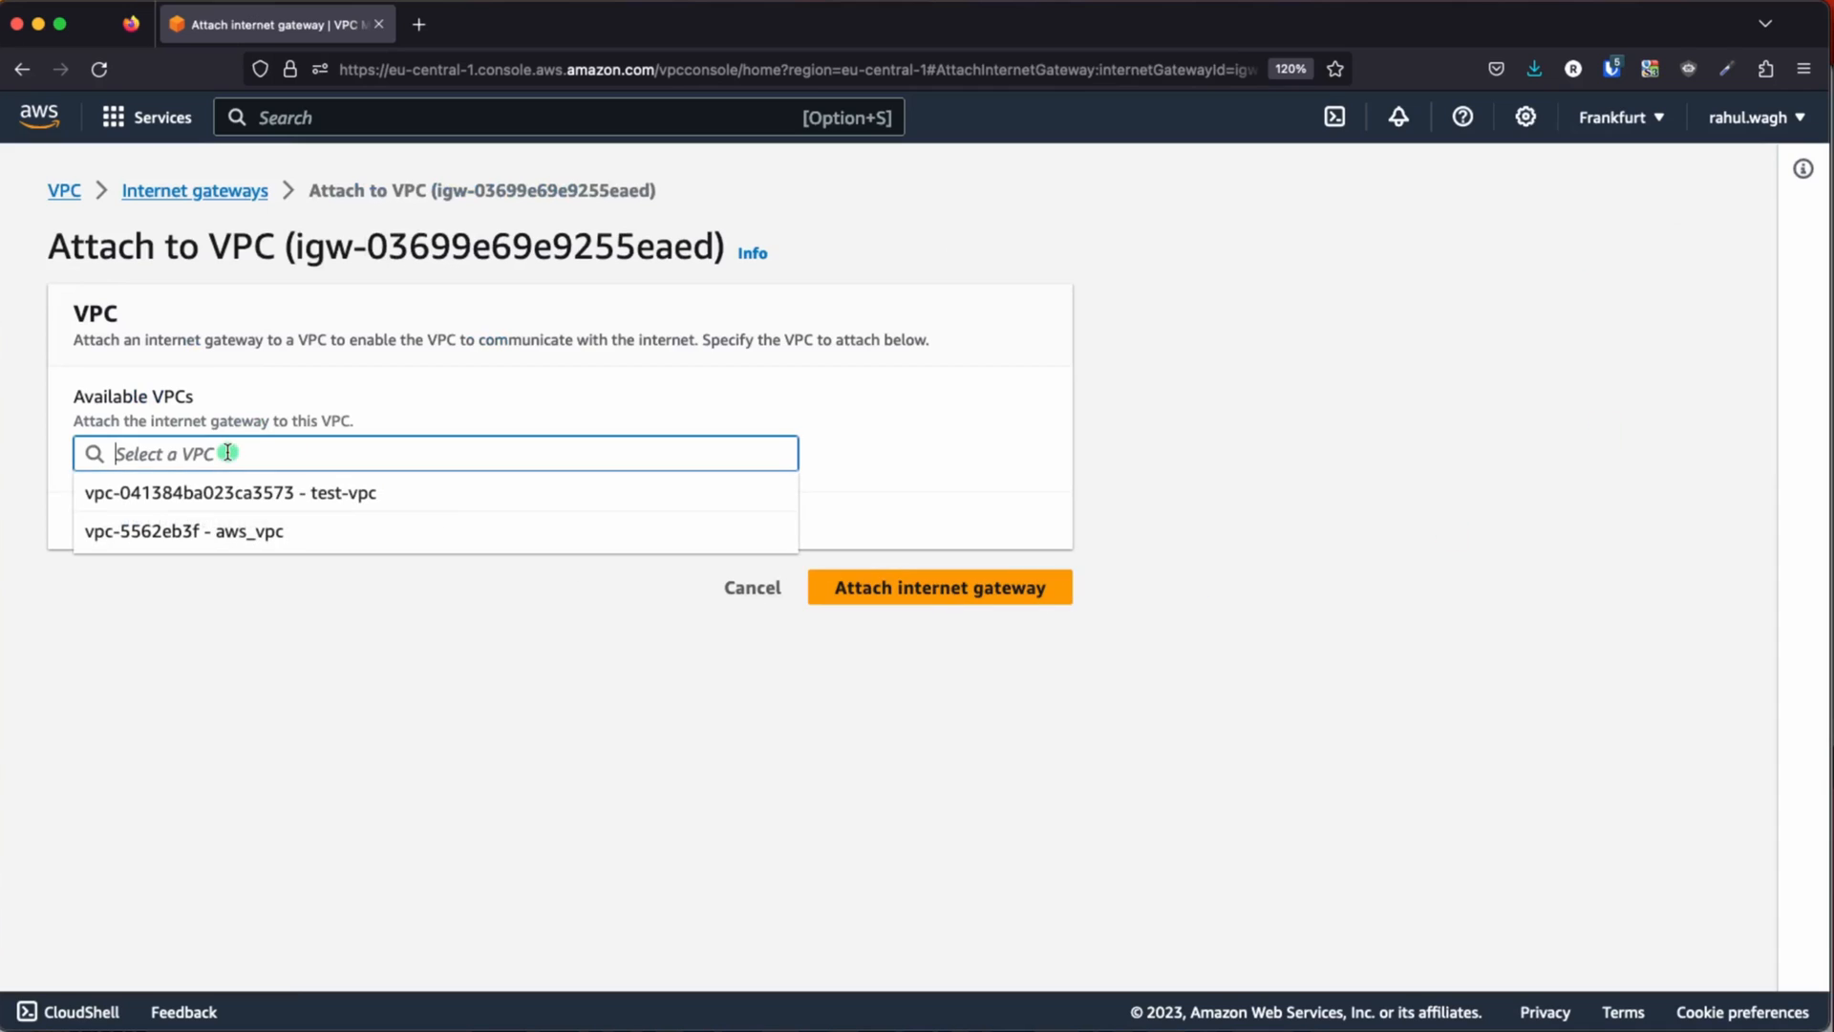
left_click(334, 497)
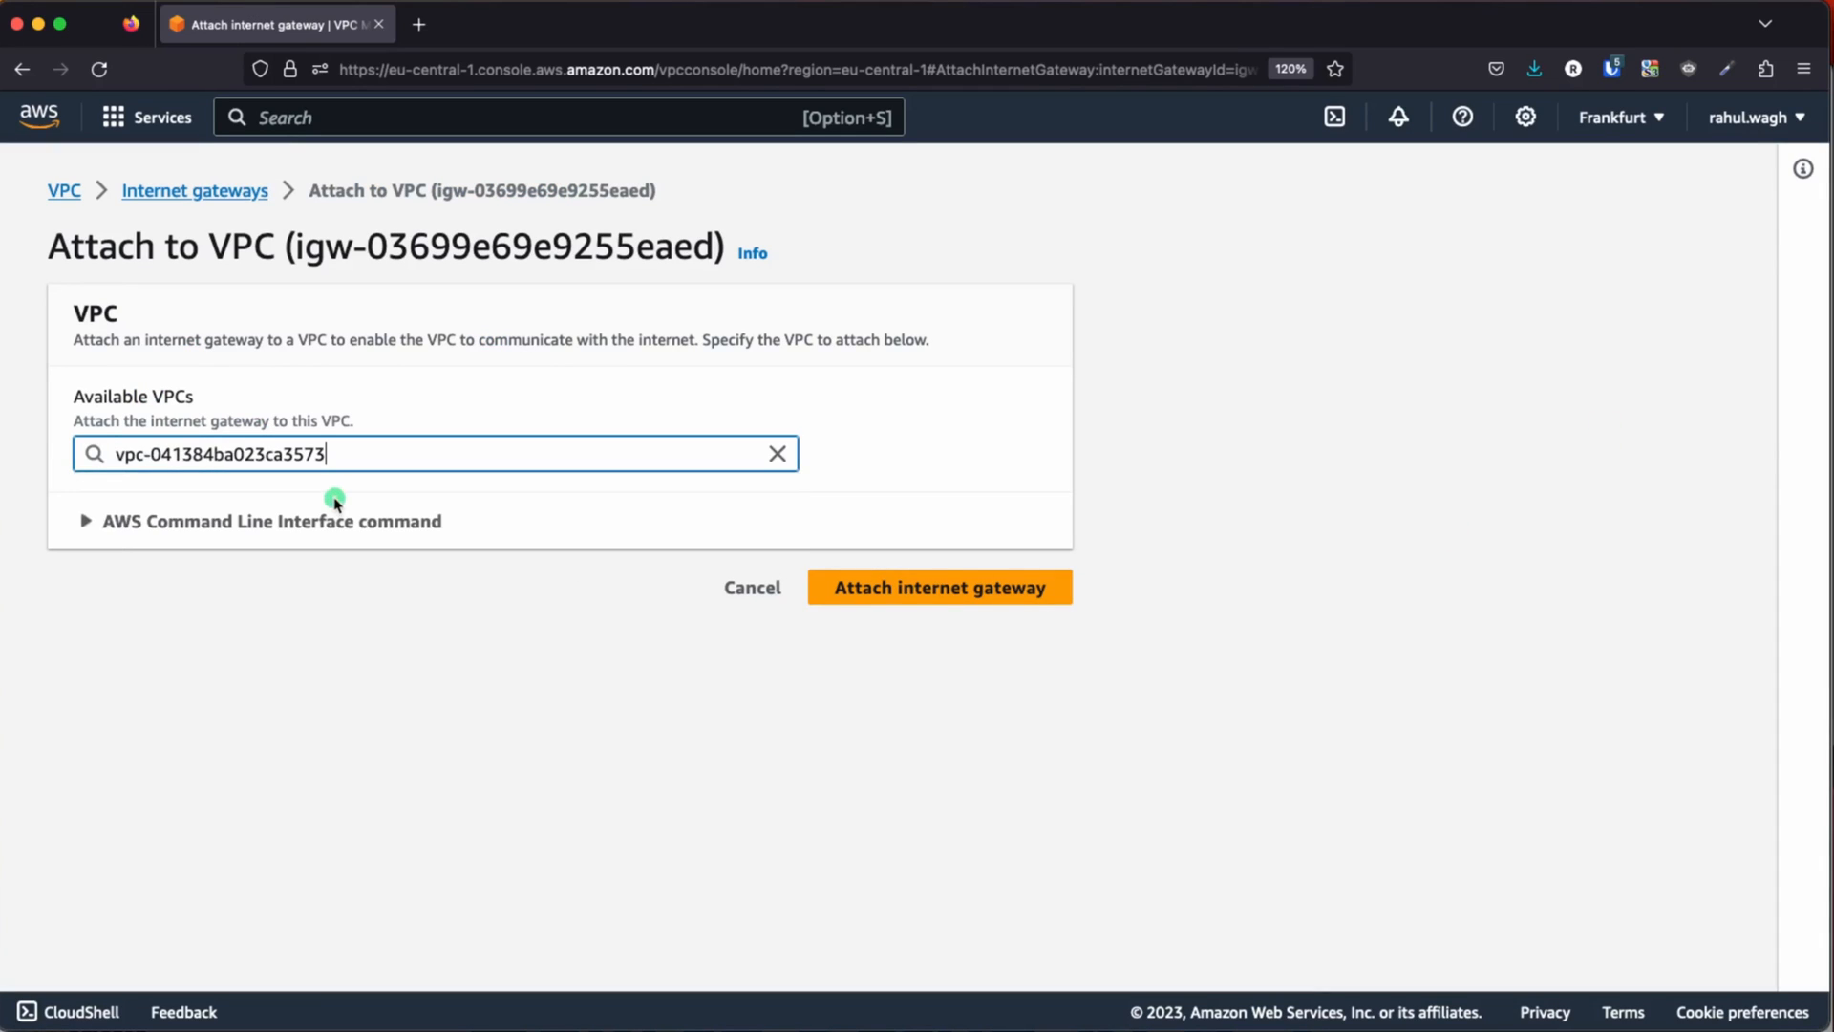
left_click(920, 591)
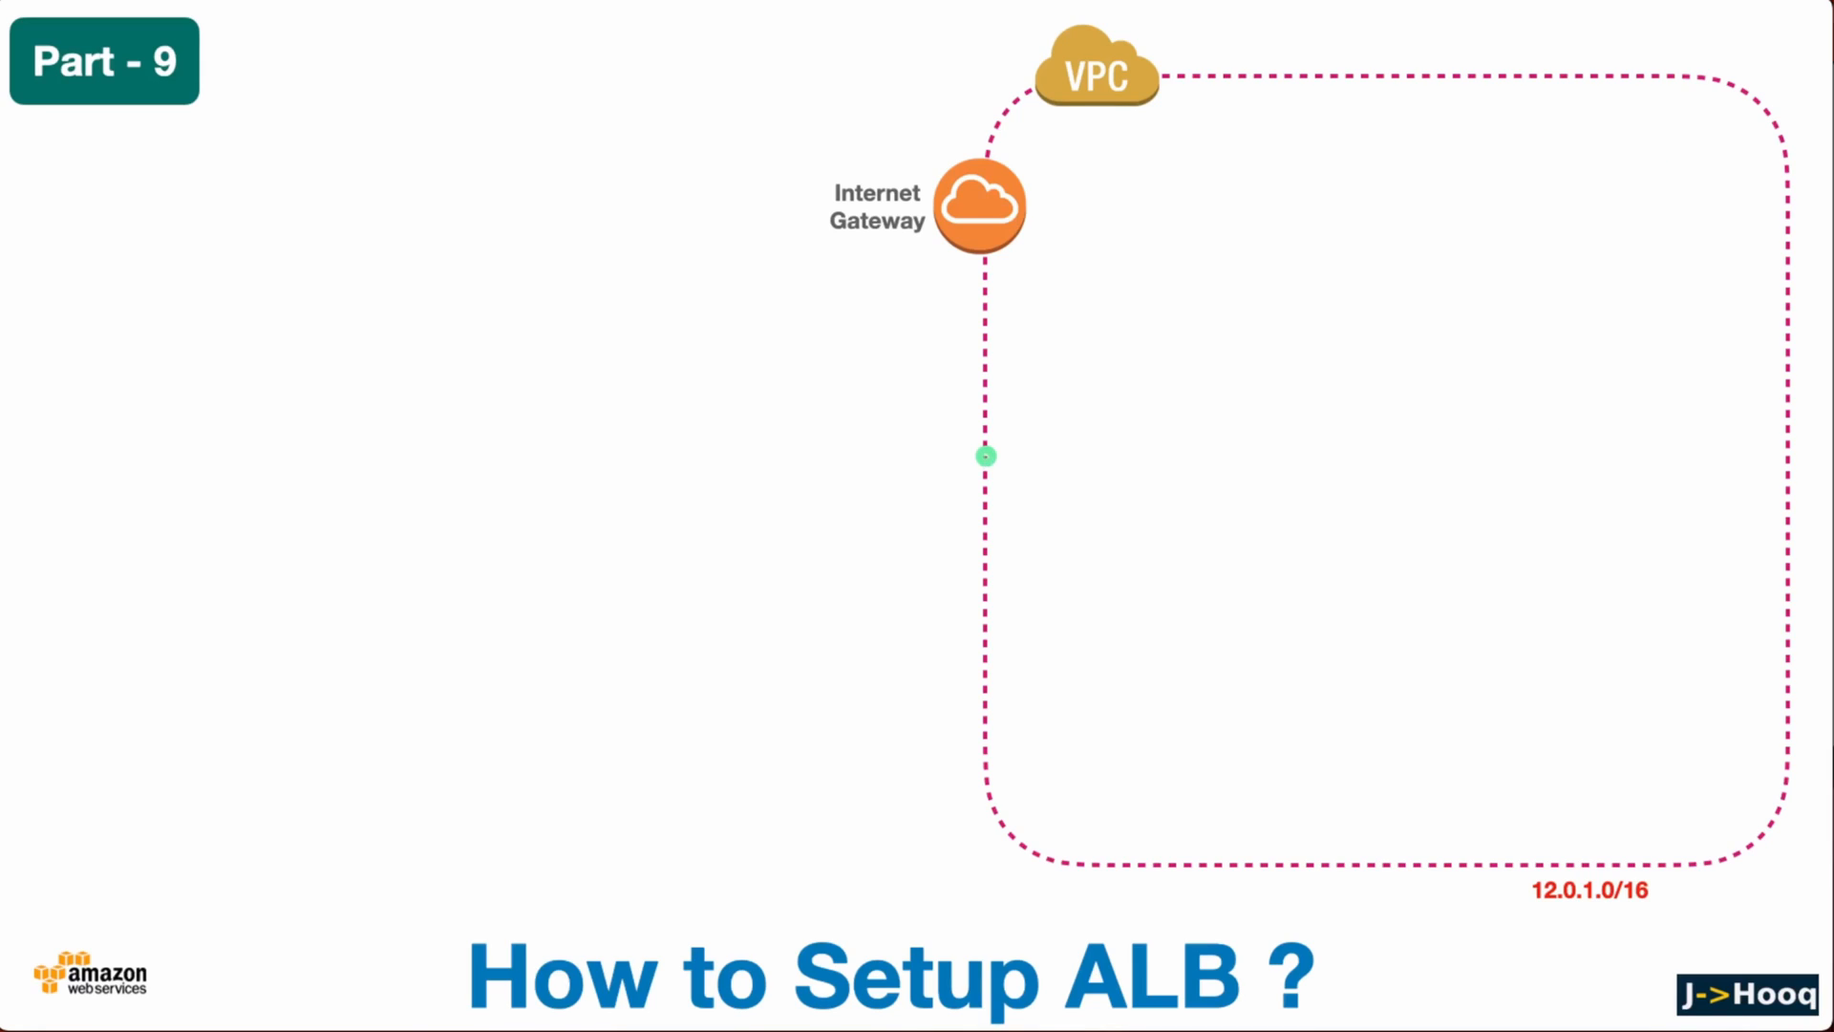
- Return from the slides to the AWS console and open the subnets list from the VPC dashboard
key("Right")
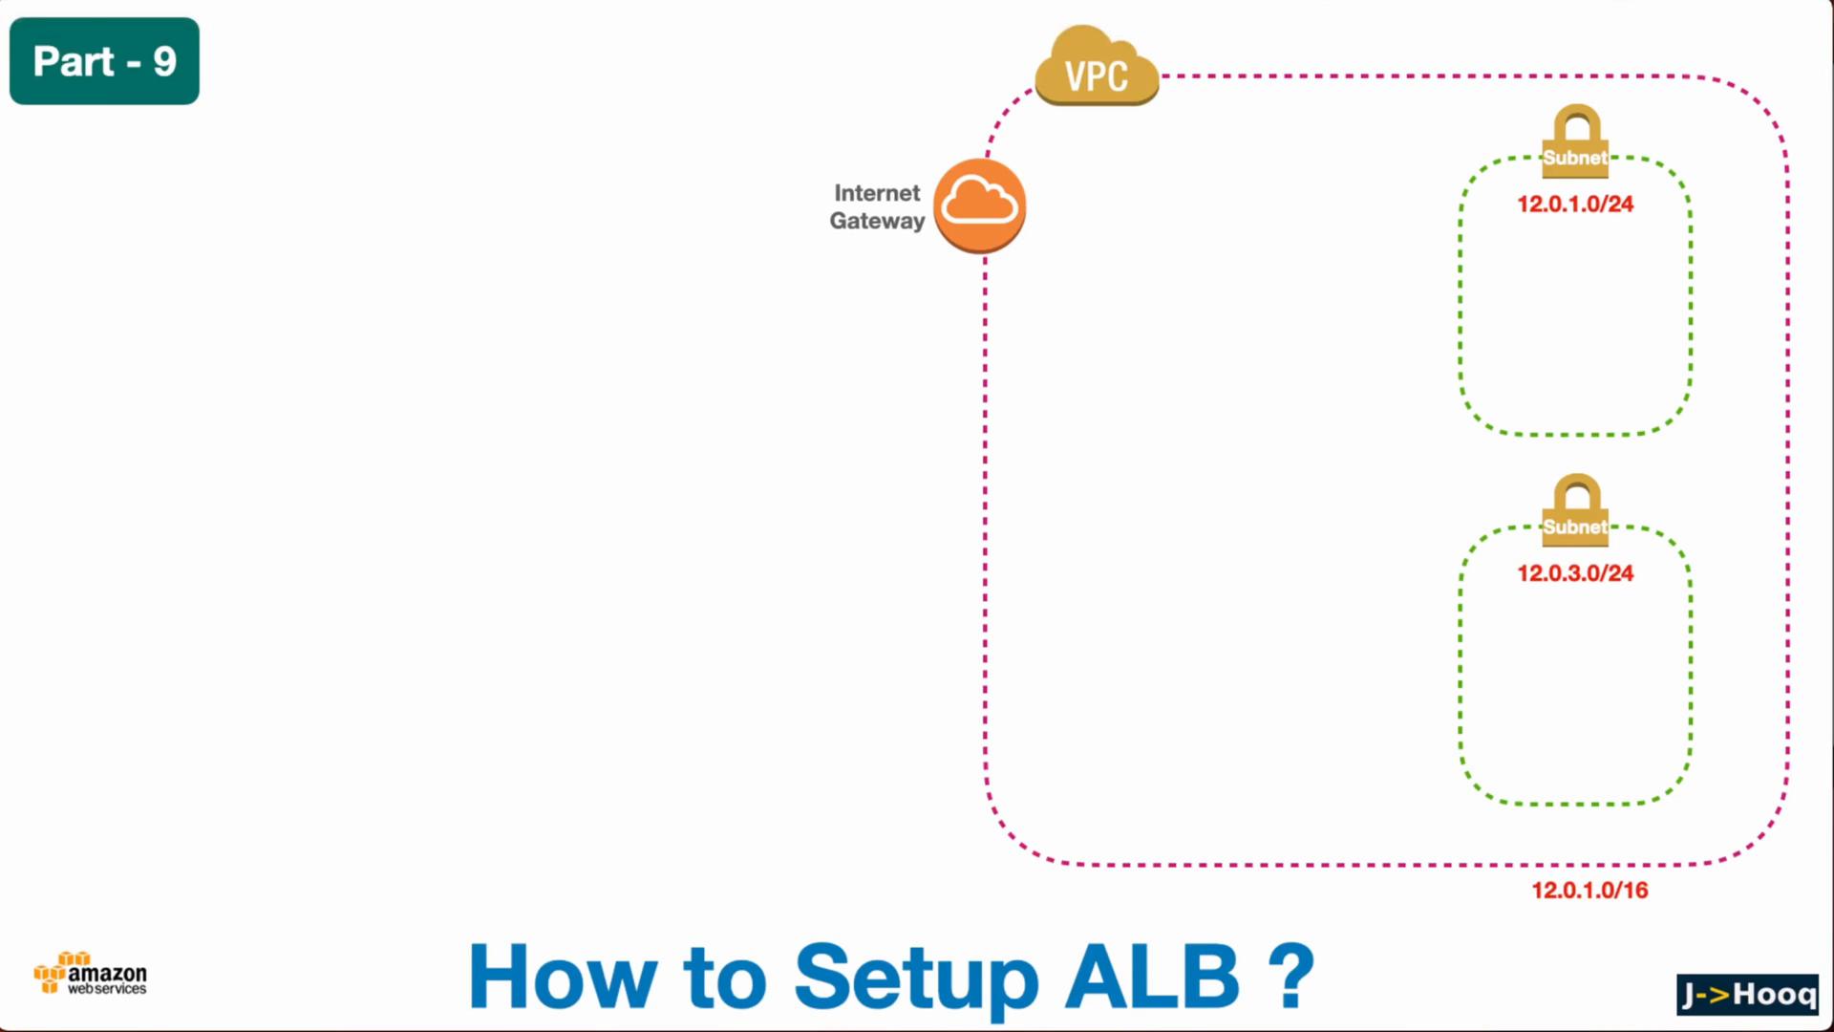
key("super+Tab")
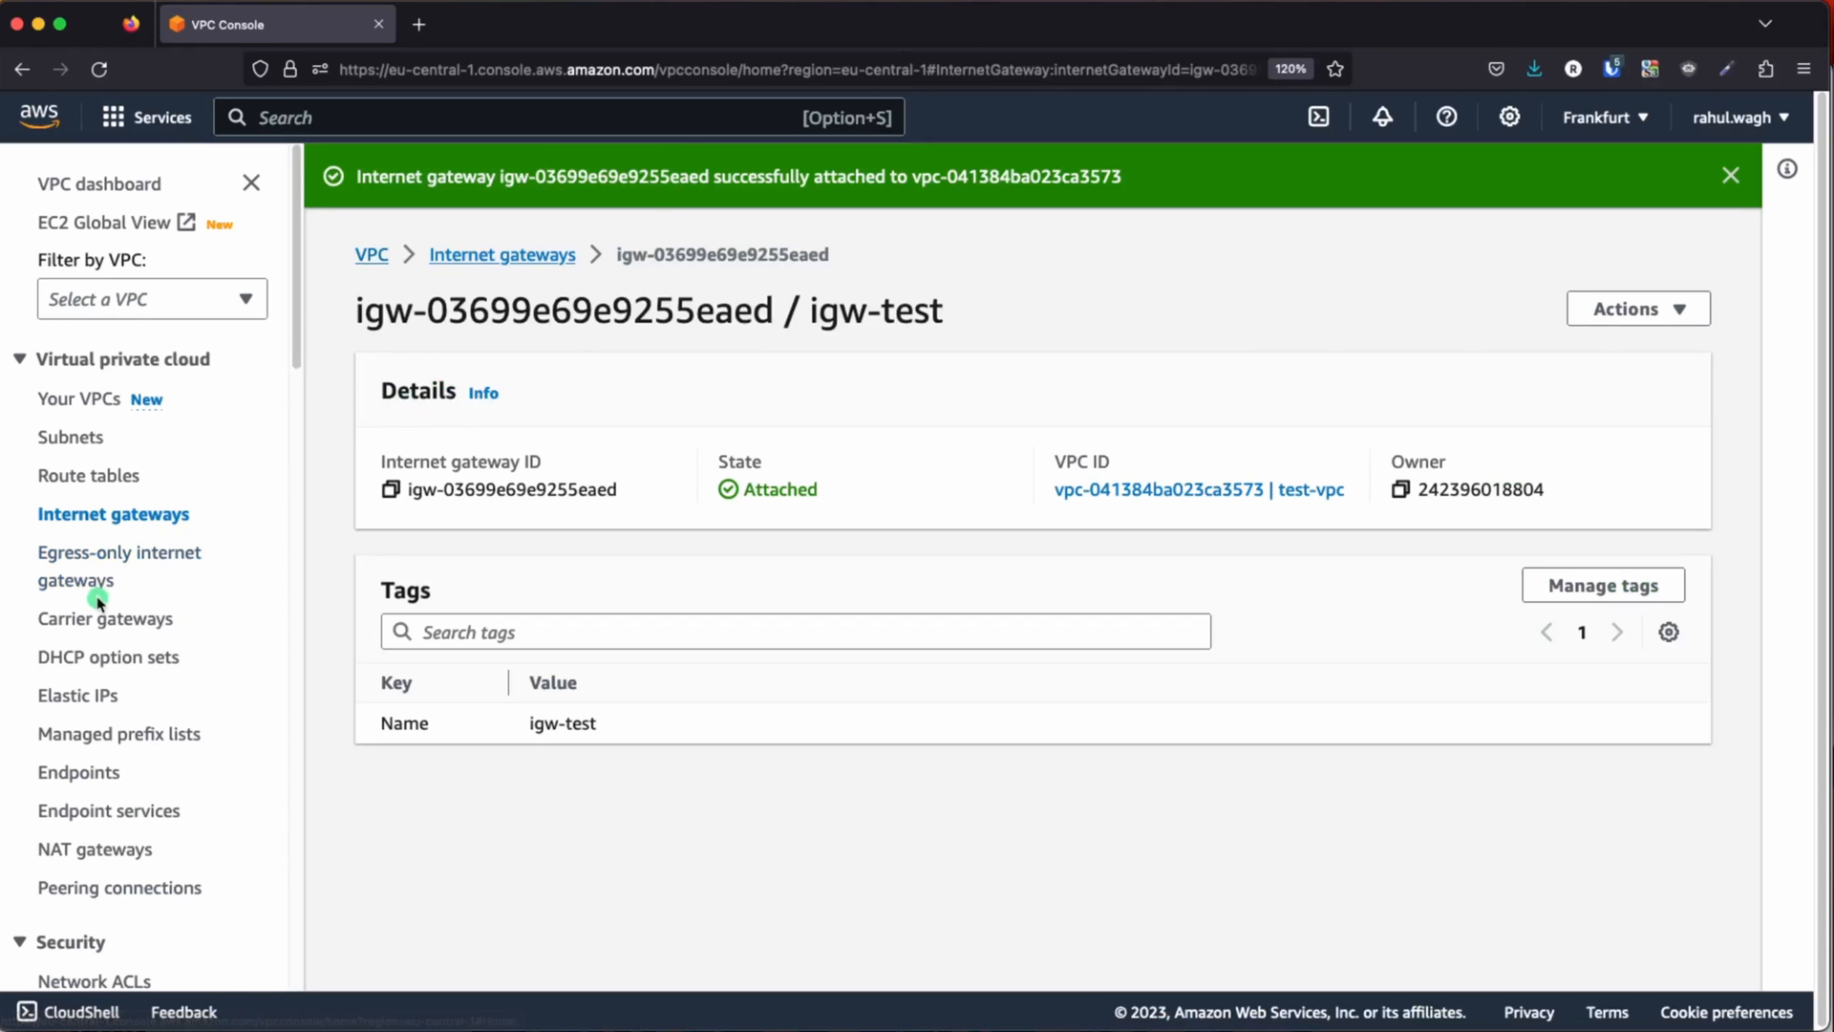
left_click(366, 260)
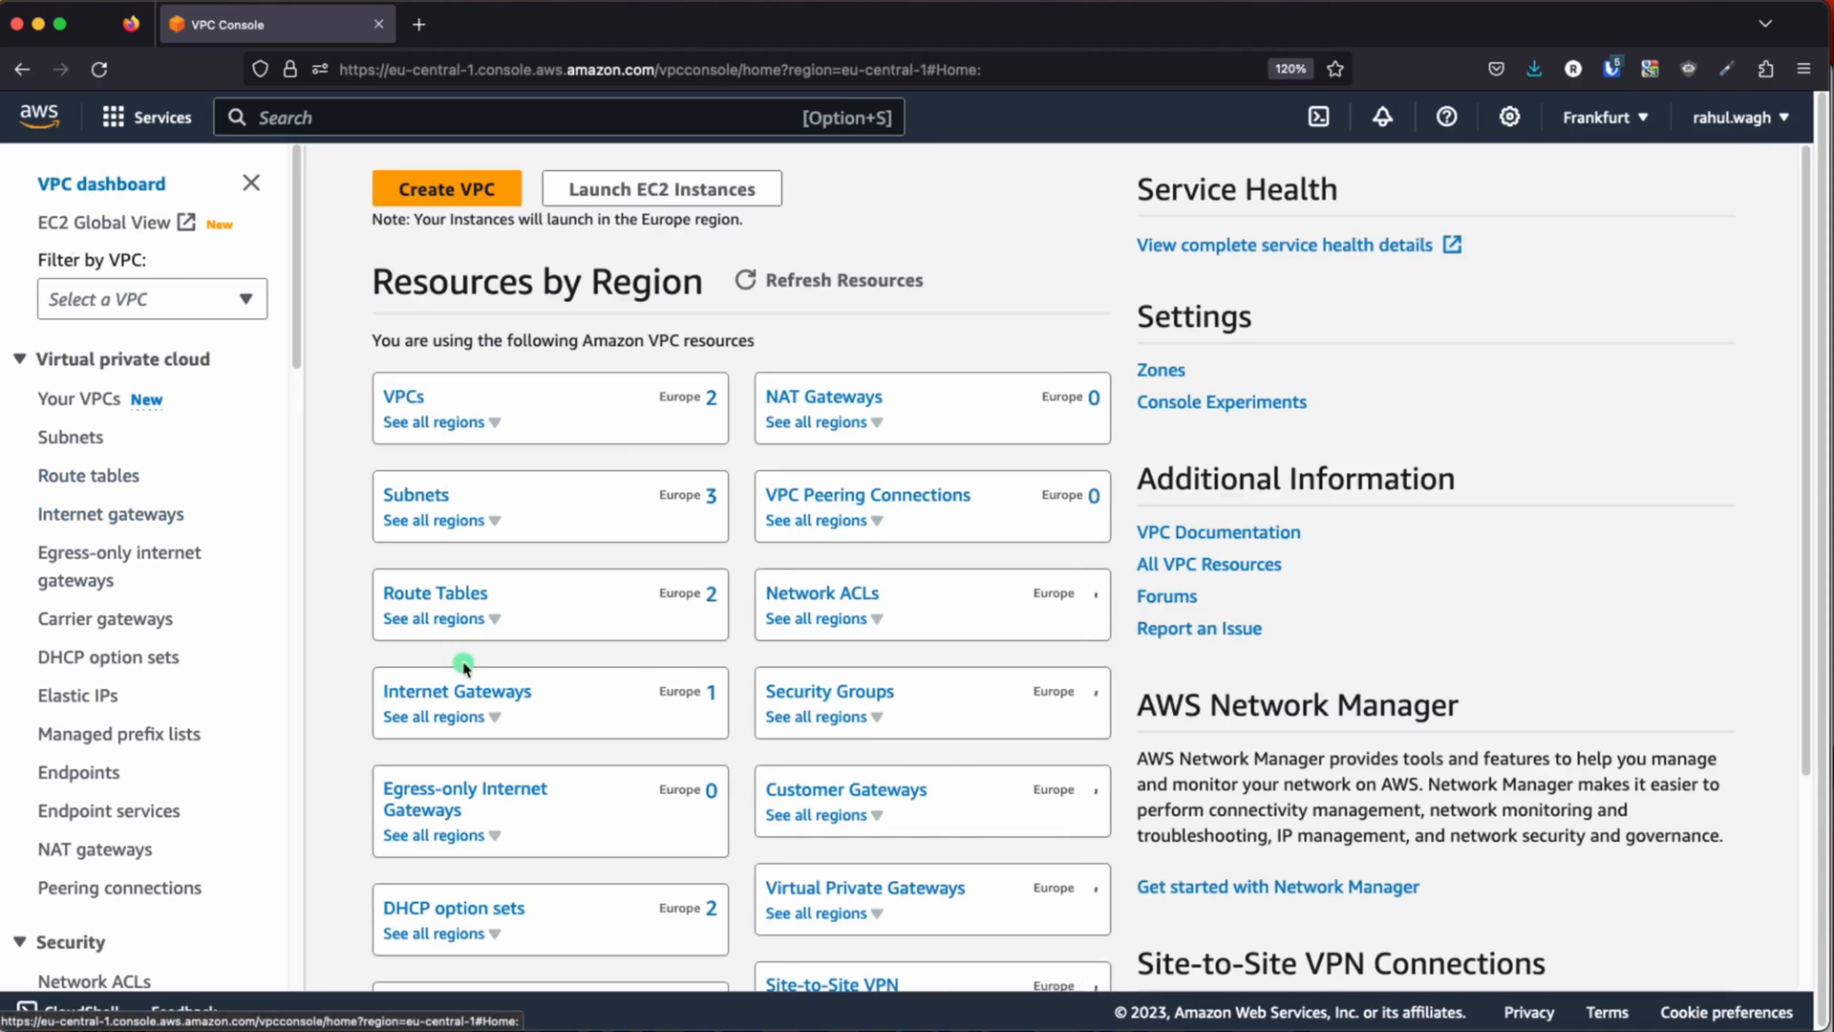
scroll(441, 513, "down", 3)
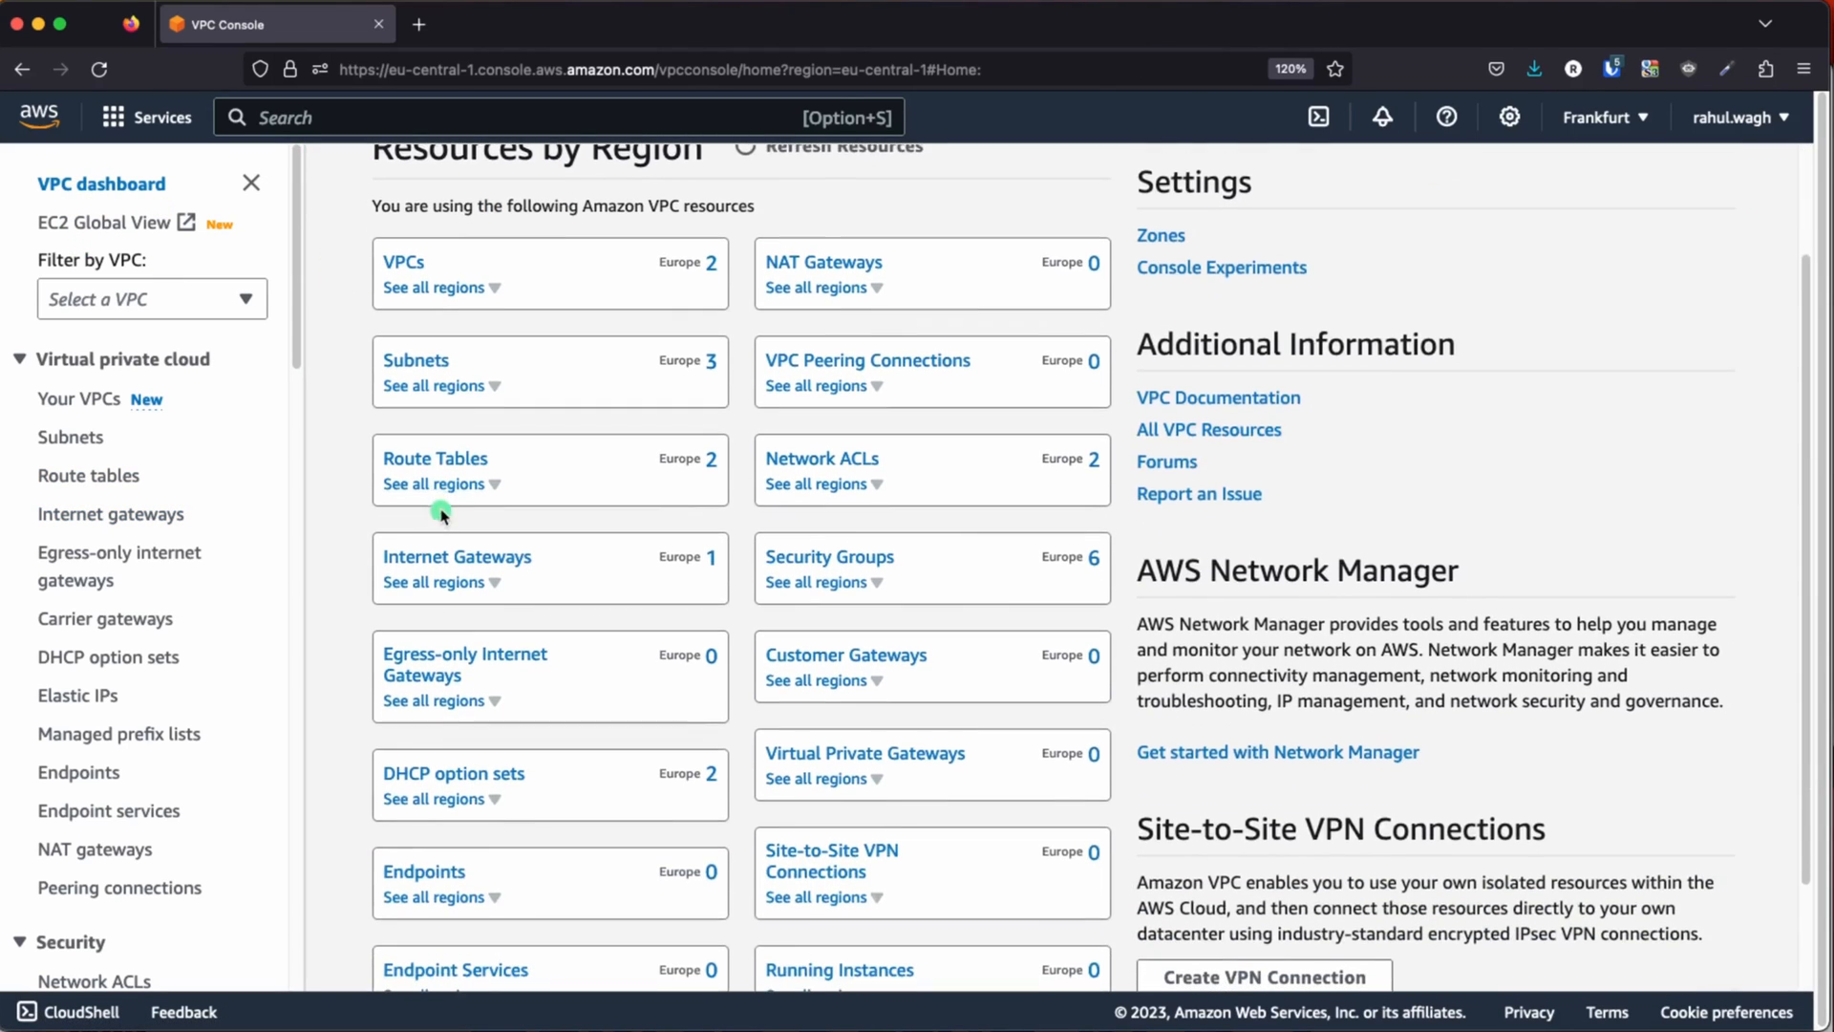
left_click(430, 364)
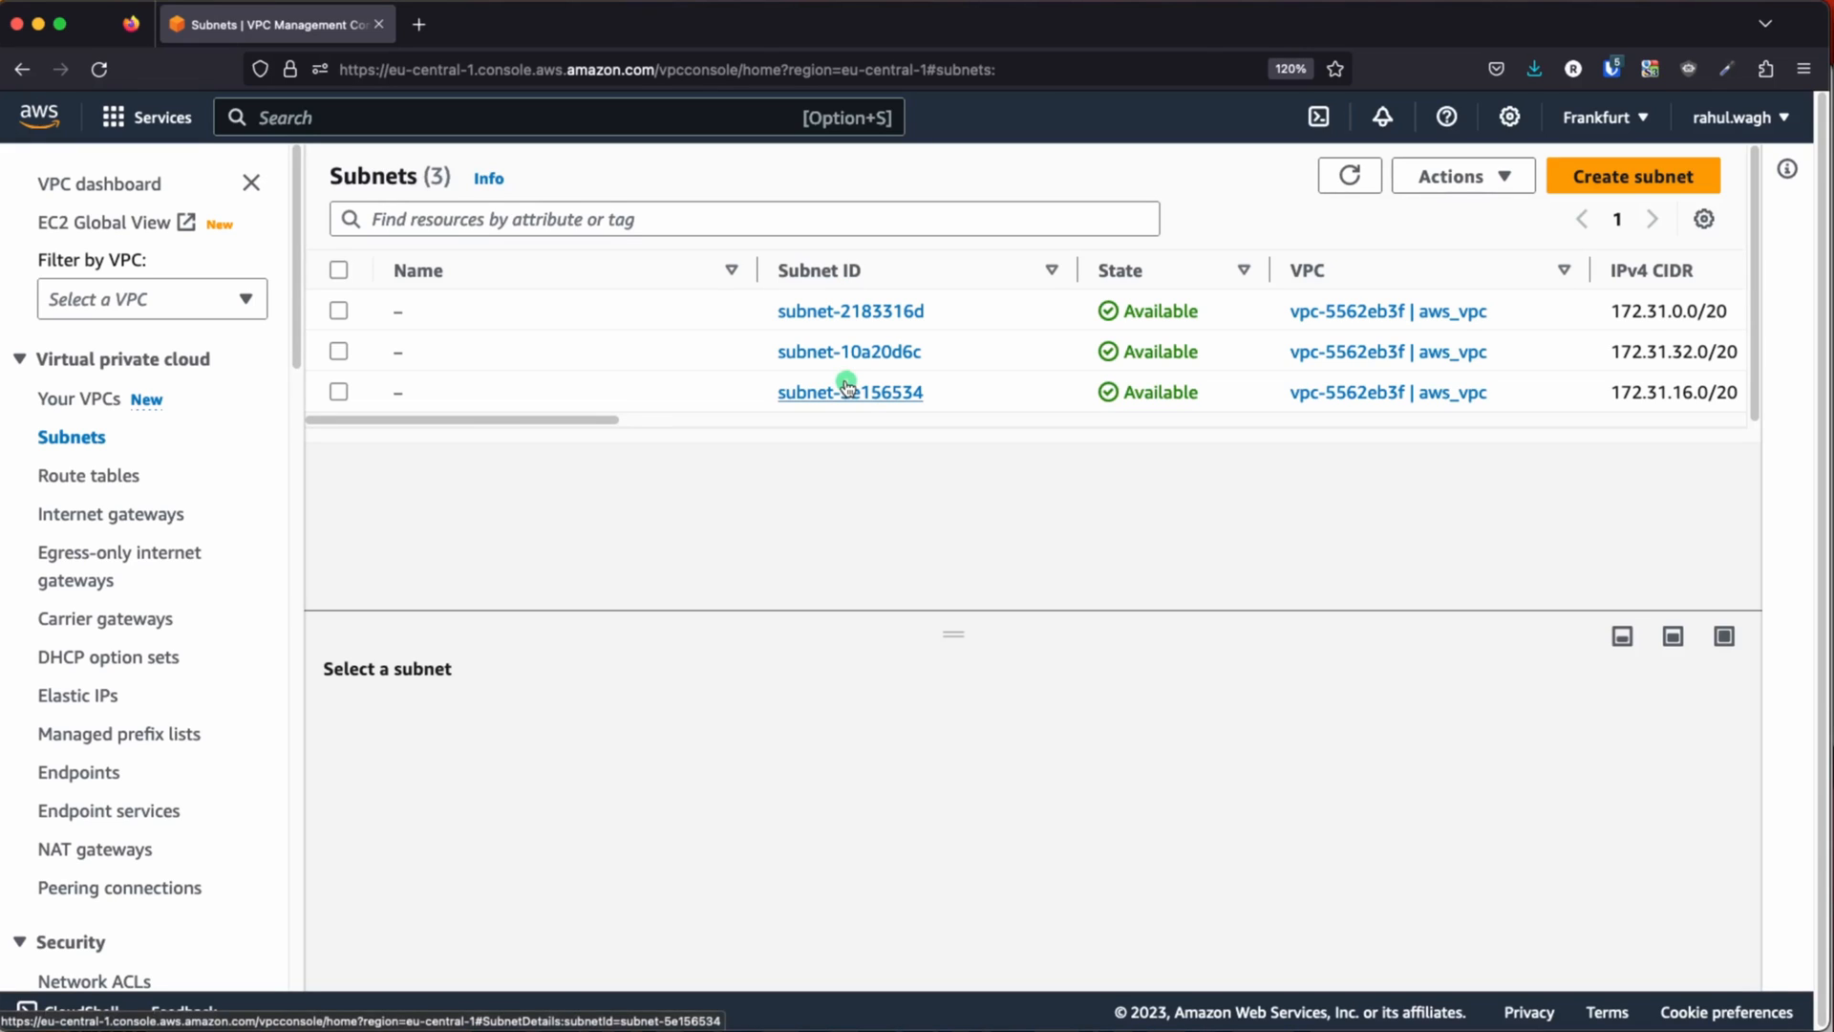
- Start creating a subnet in test-vpc and name it test-public-subnet-1a
left_click(1601, 176)
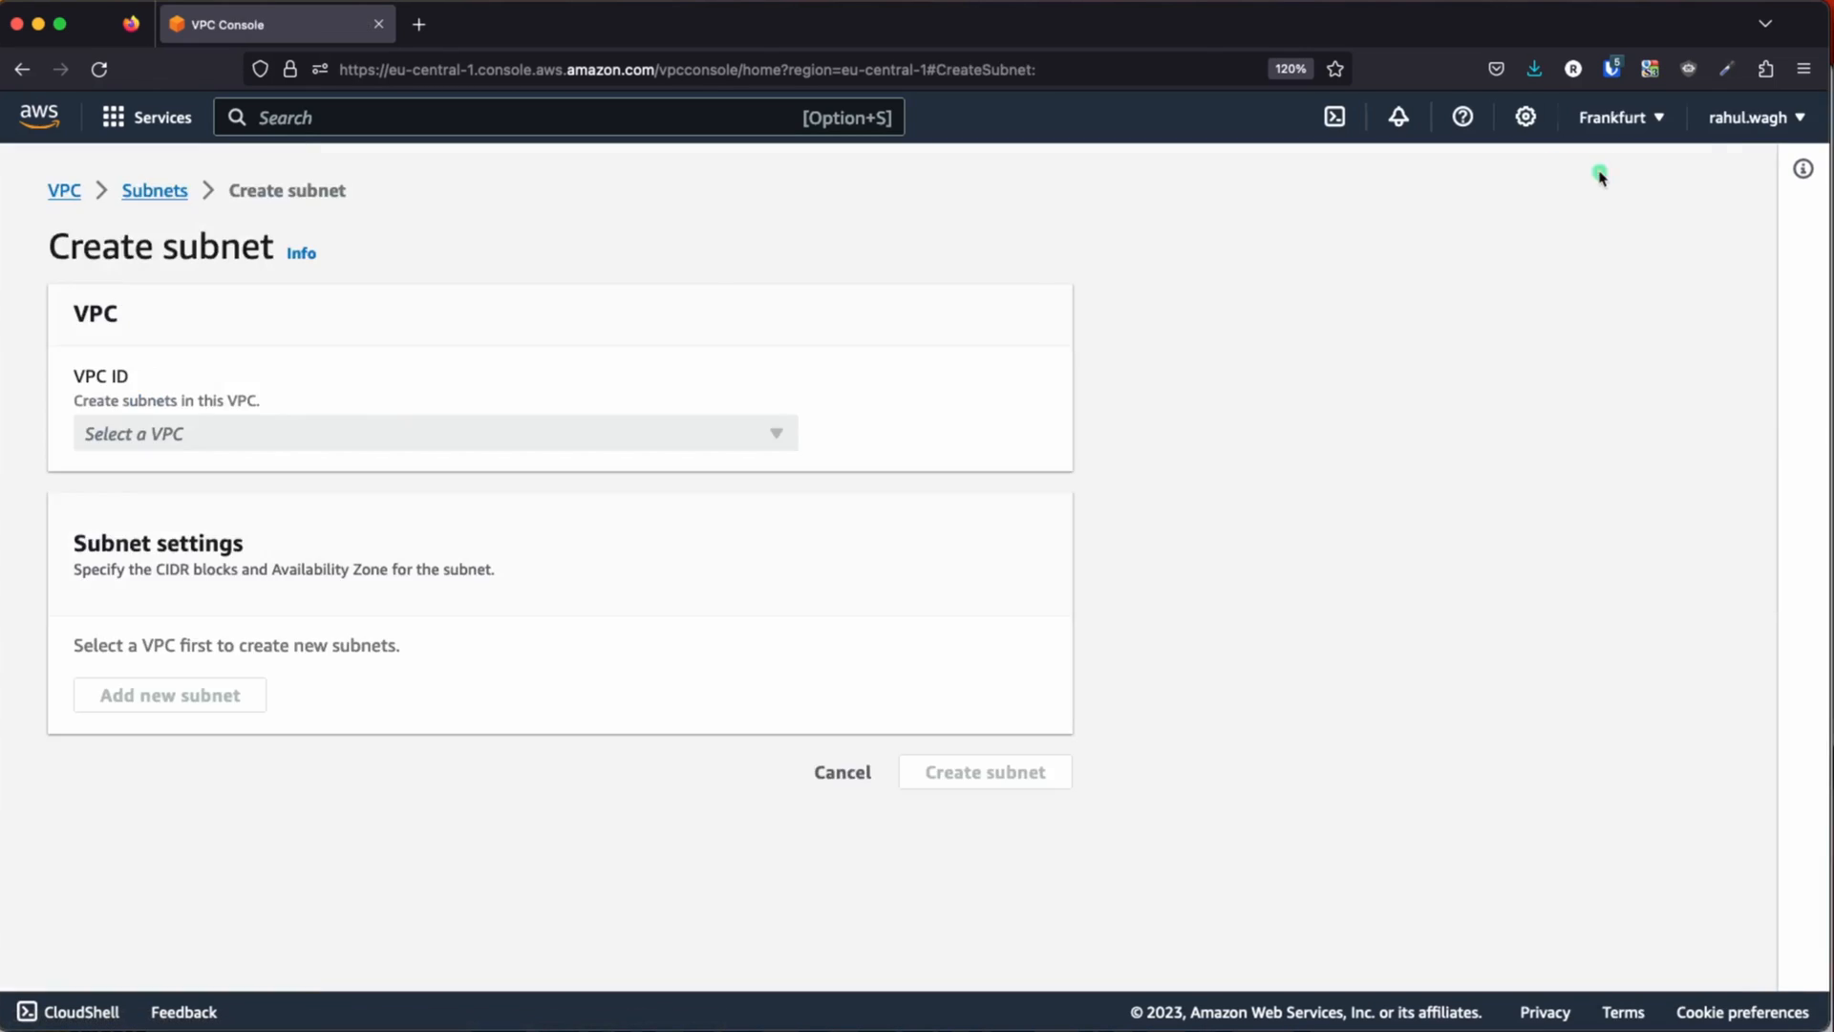
left_click(417, 434)
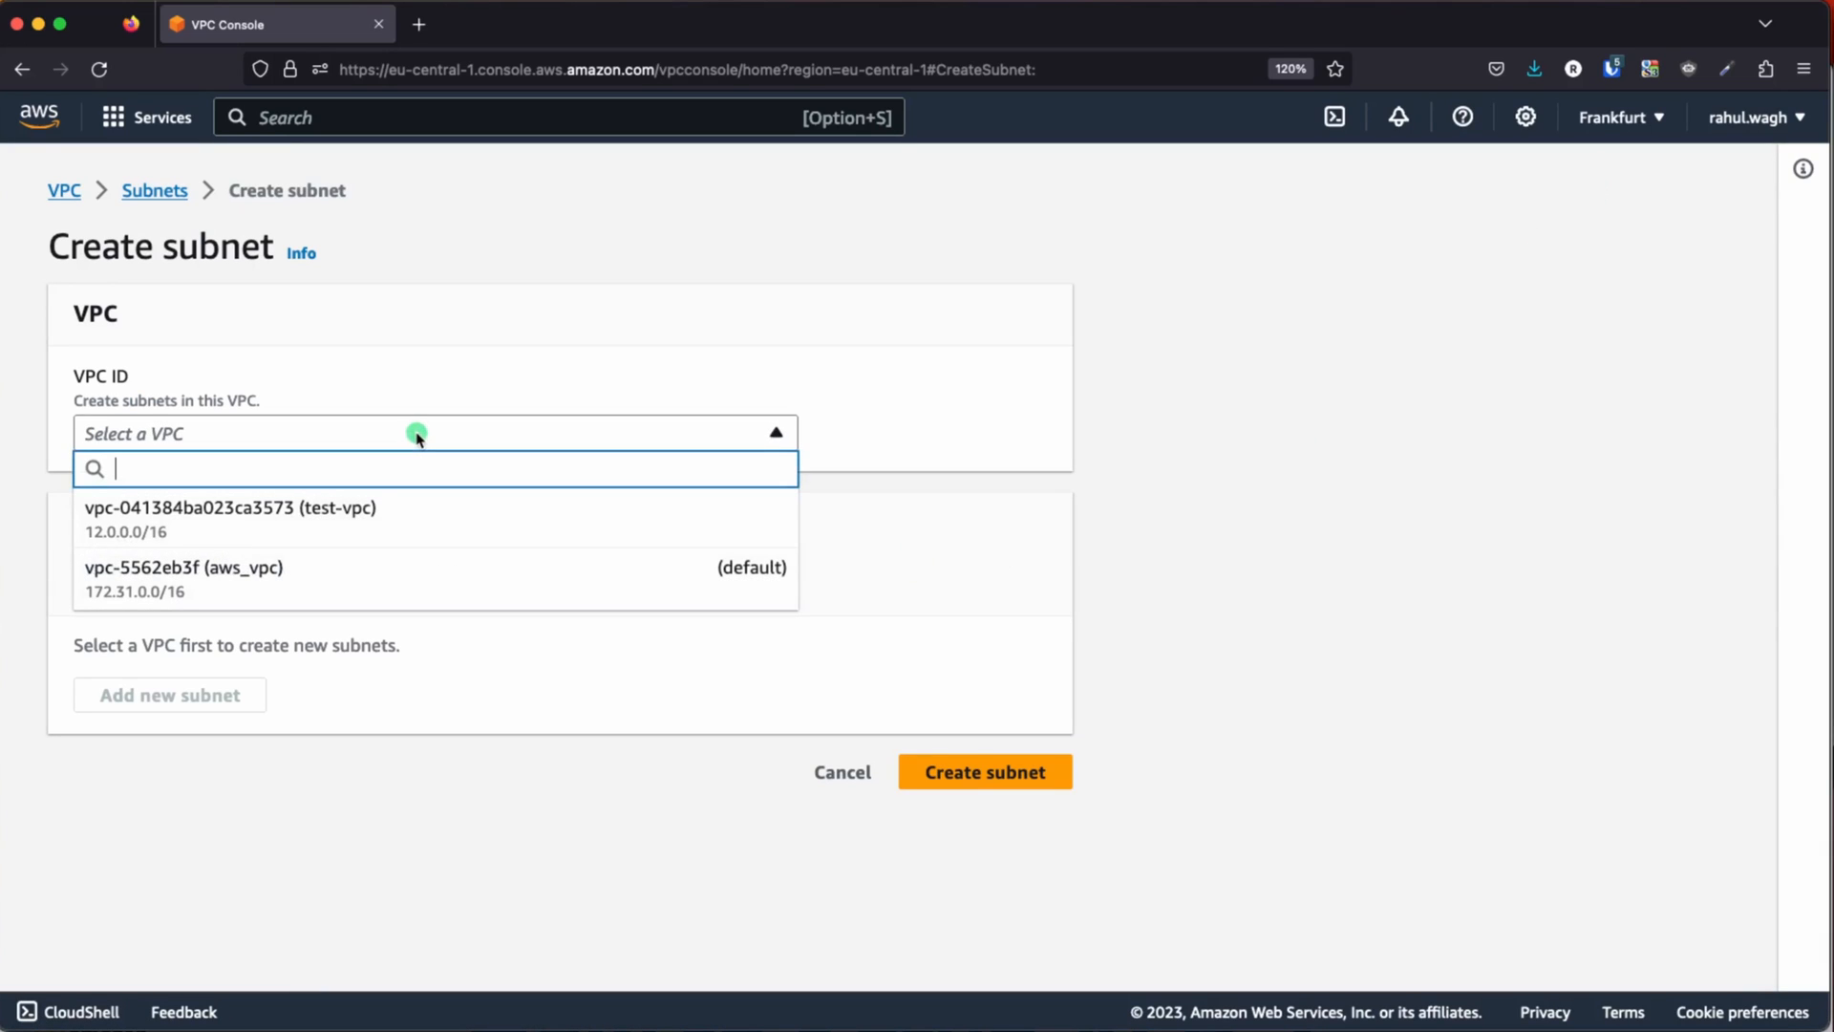
left_click(342, 526)
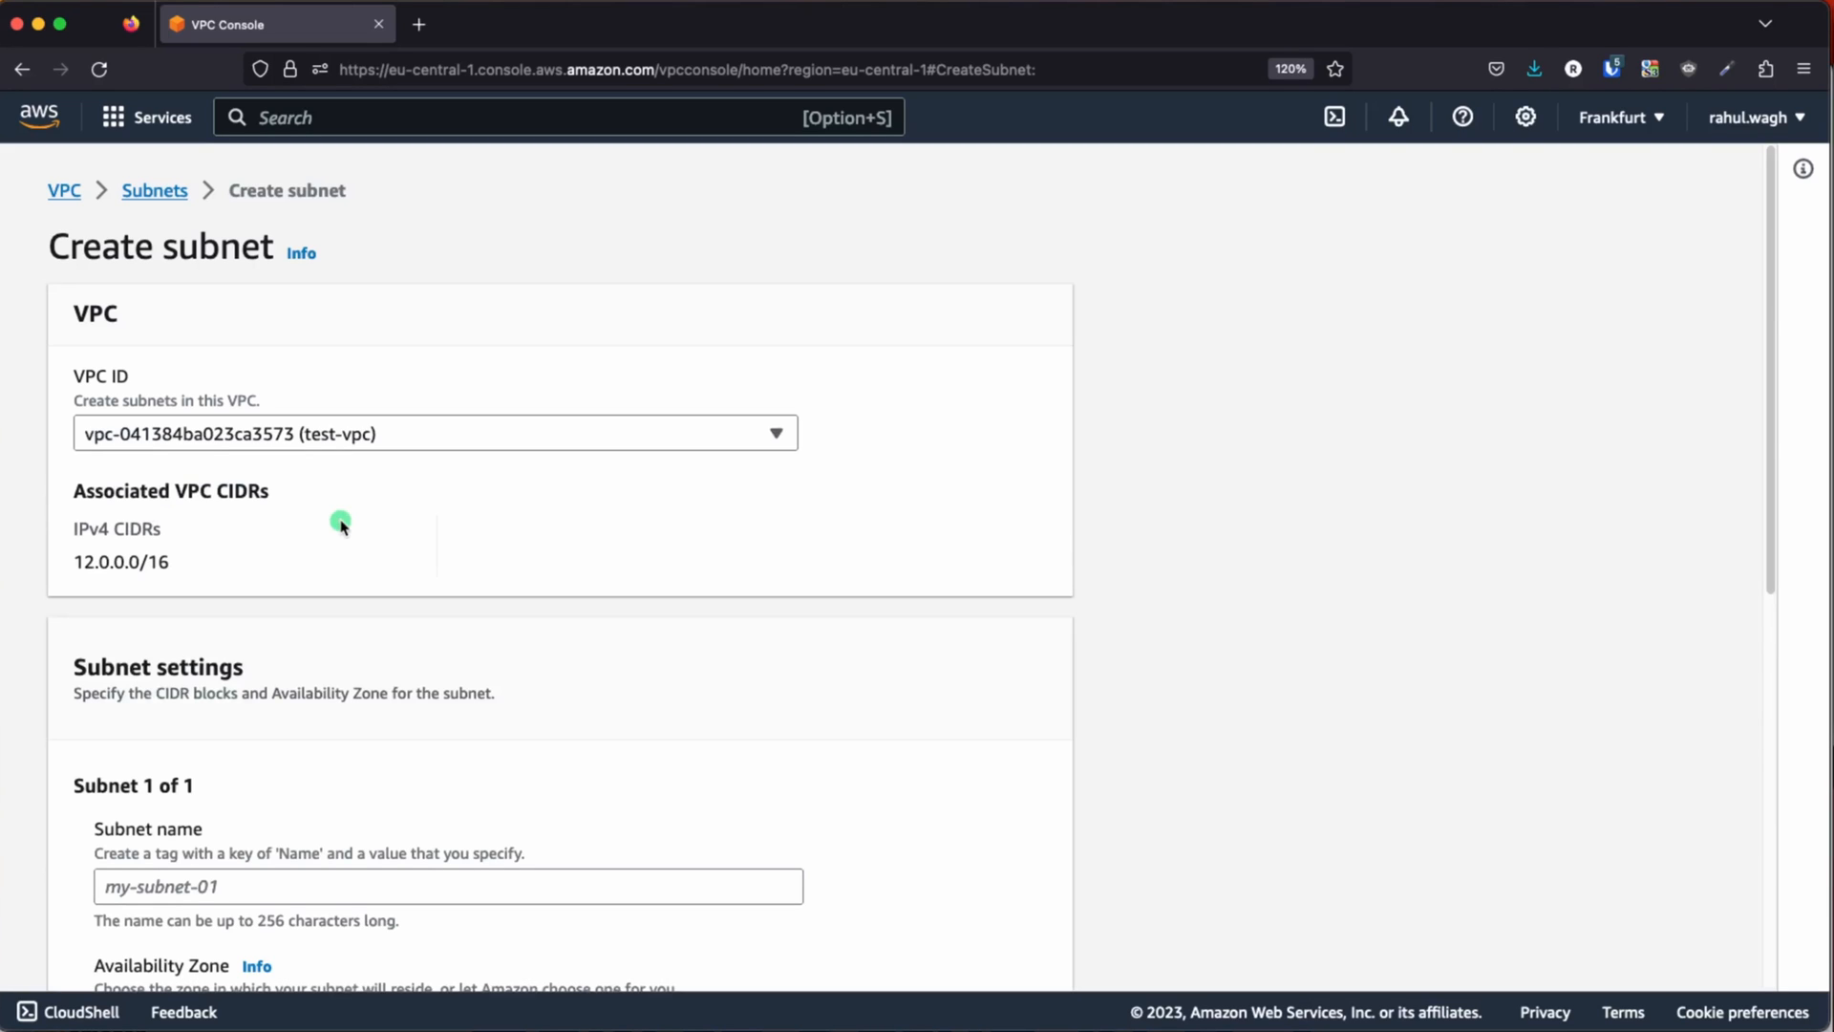
scroll(342, 526, "down", 5)
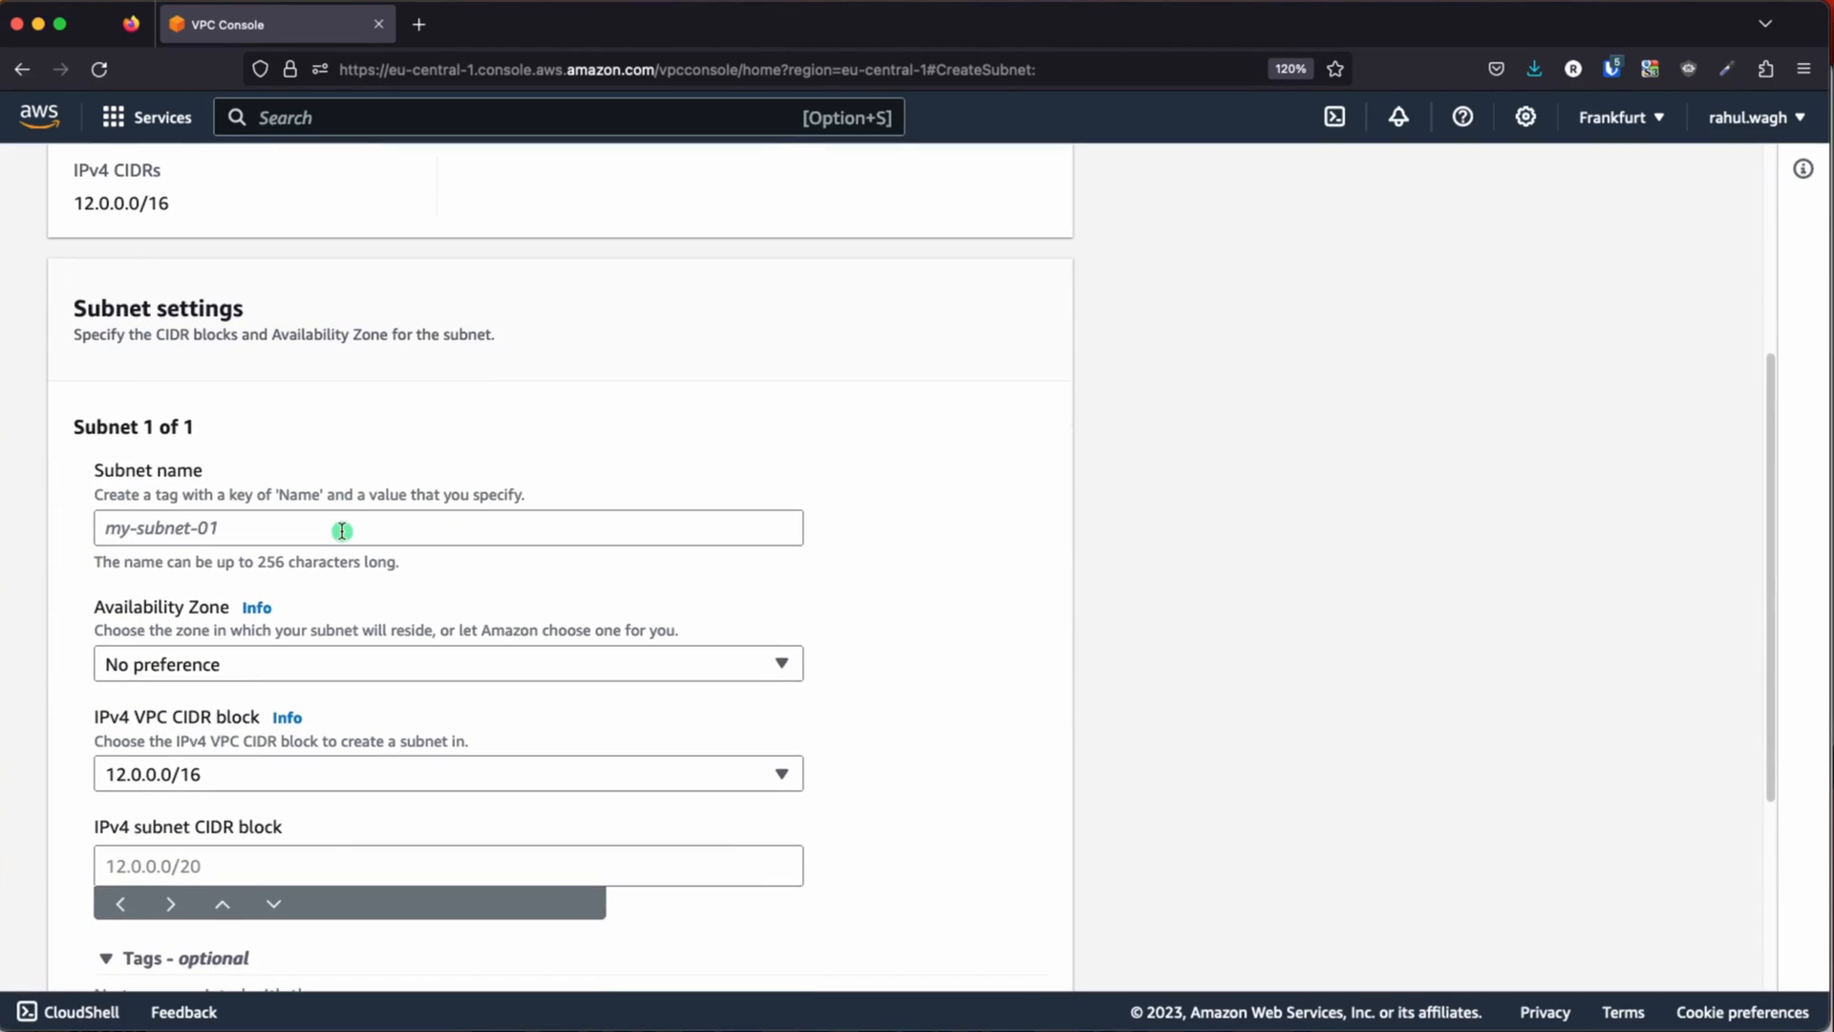
left_click(202, 389)
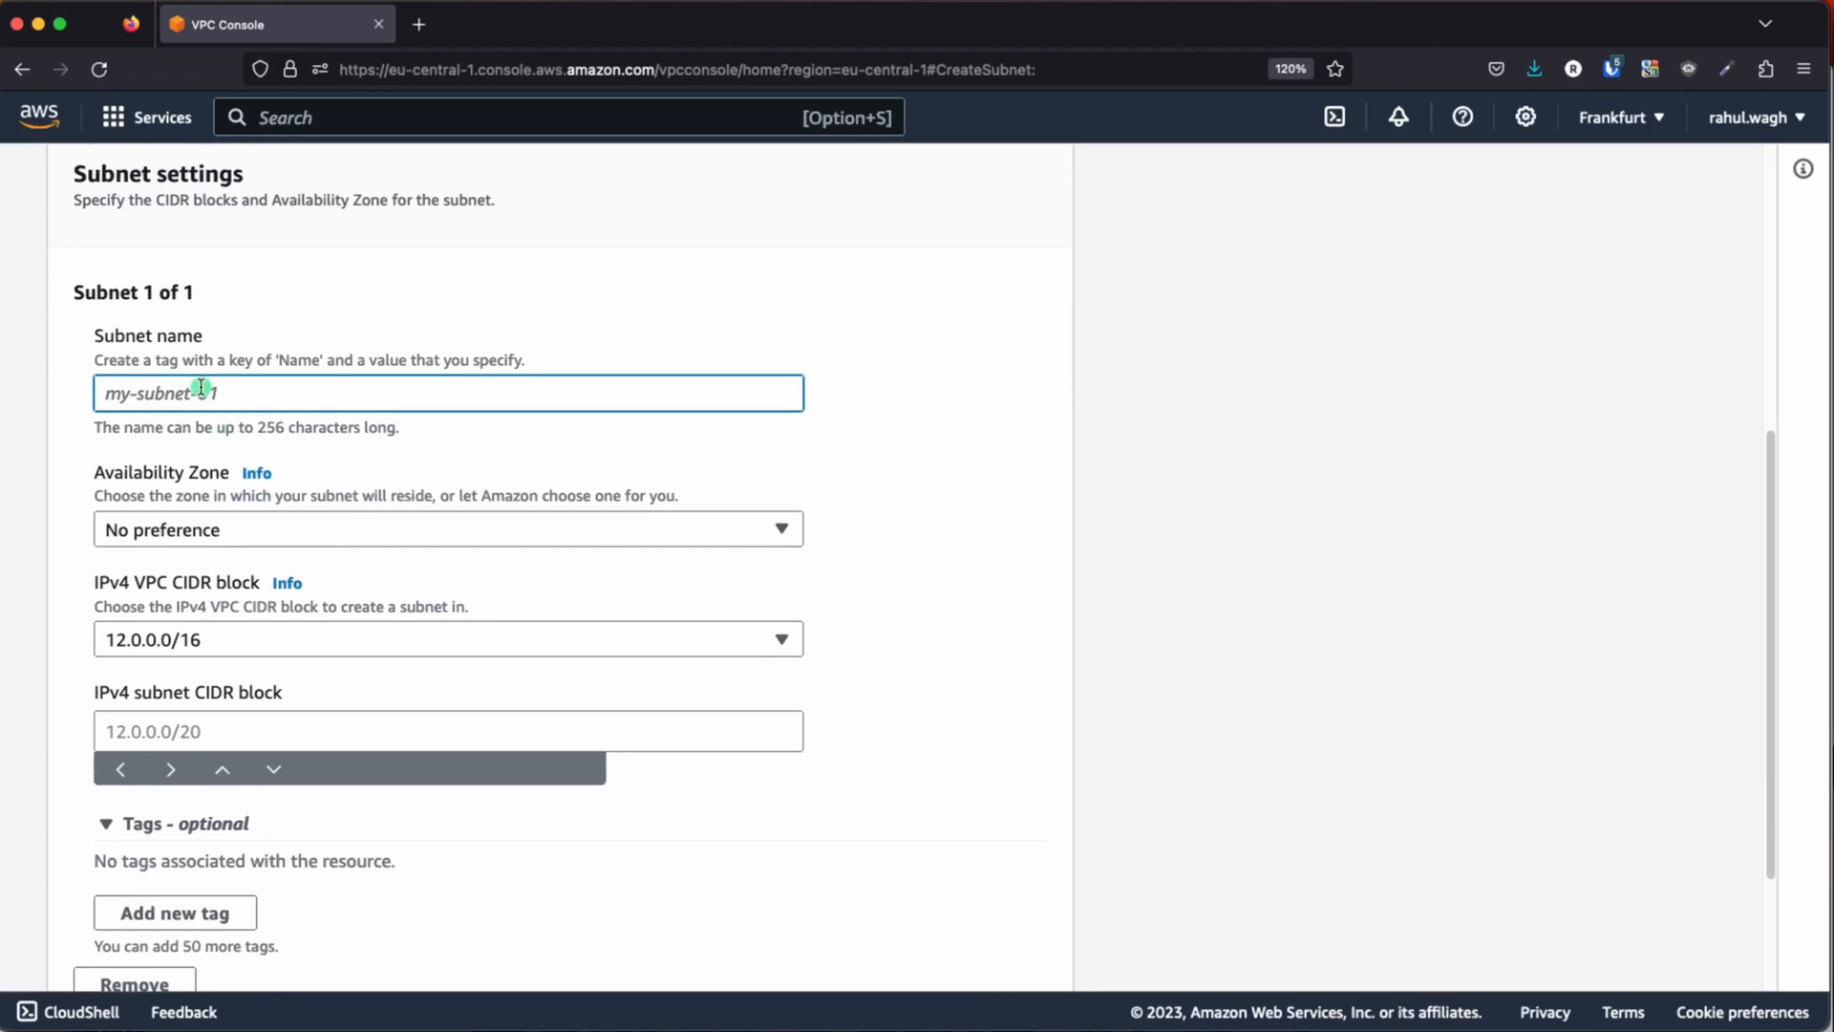
type("test-public-subnet-1a")
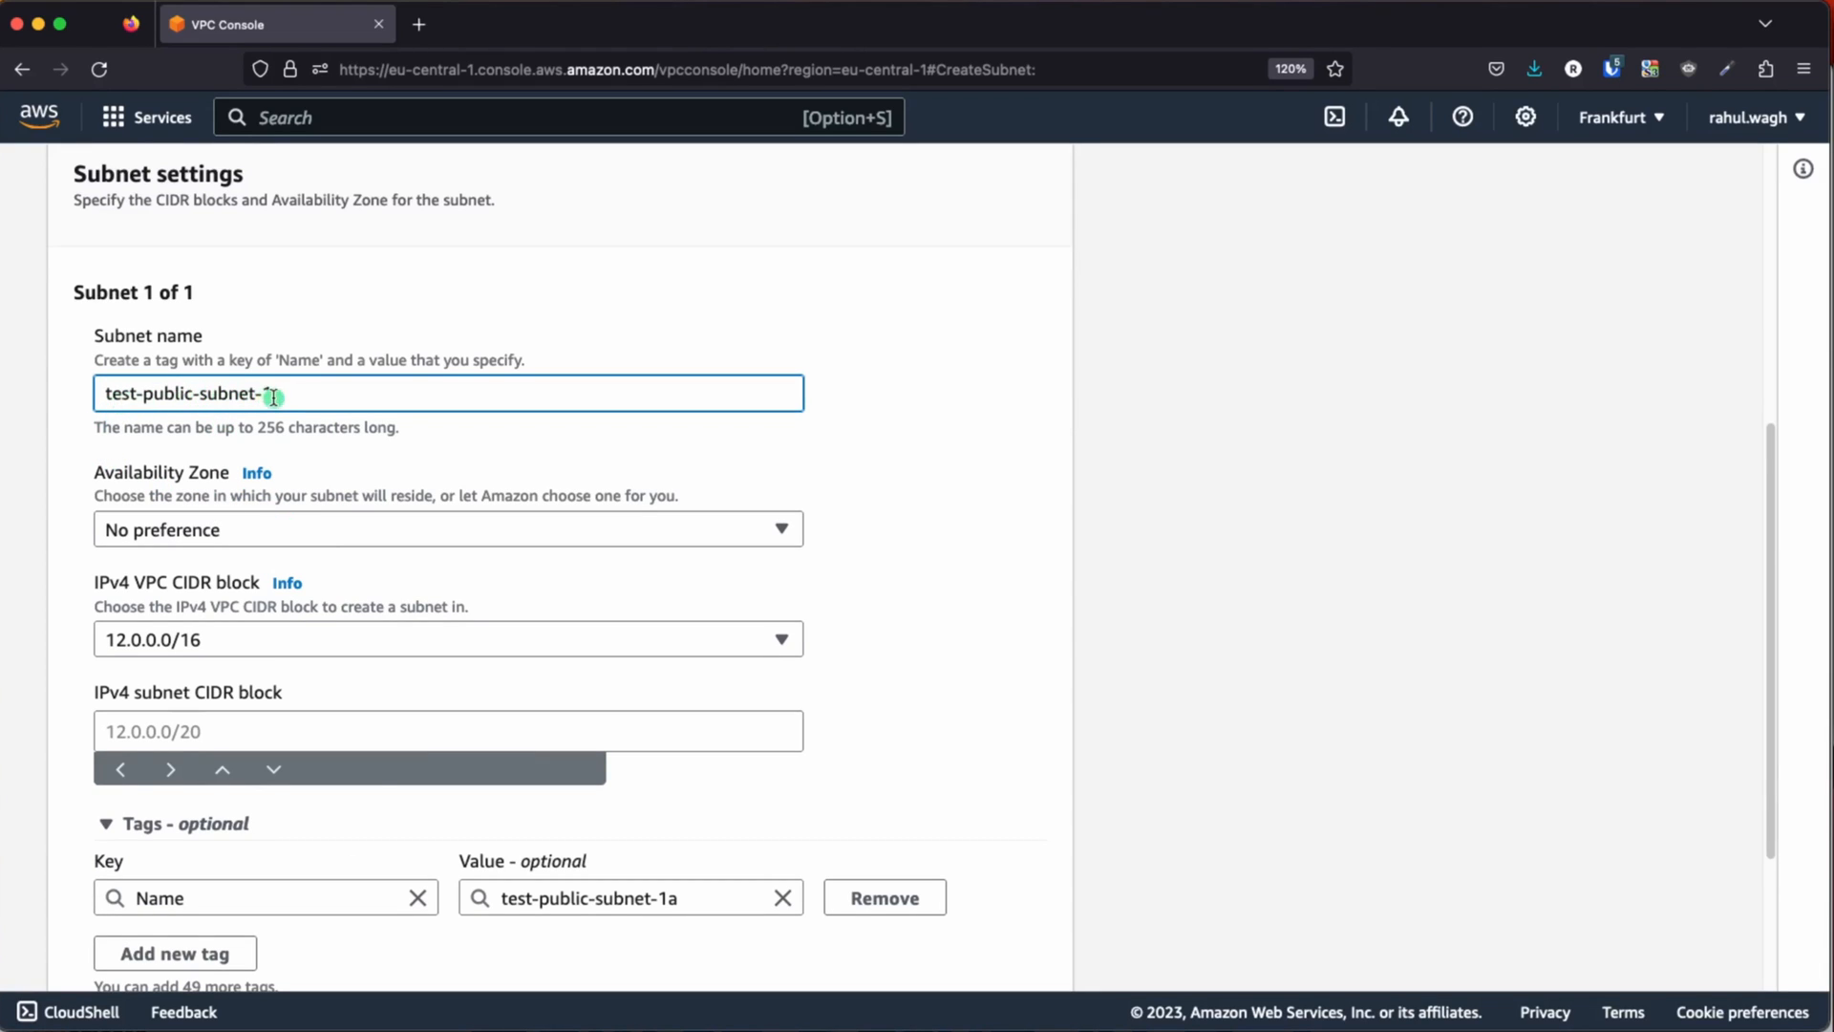
- Set the first subnet's availability zone to eu-central-1a and its IPv4 subnet CIDR block to 12.0.1.0/24
left_click(214, 533)
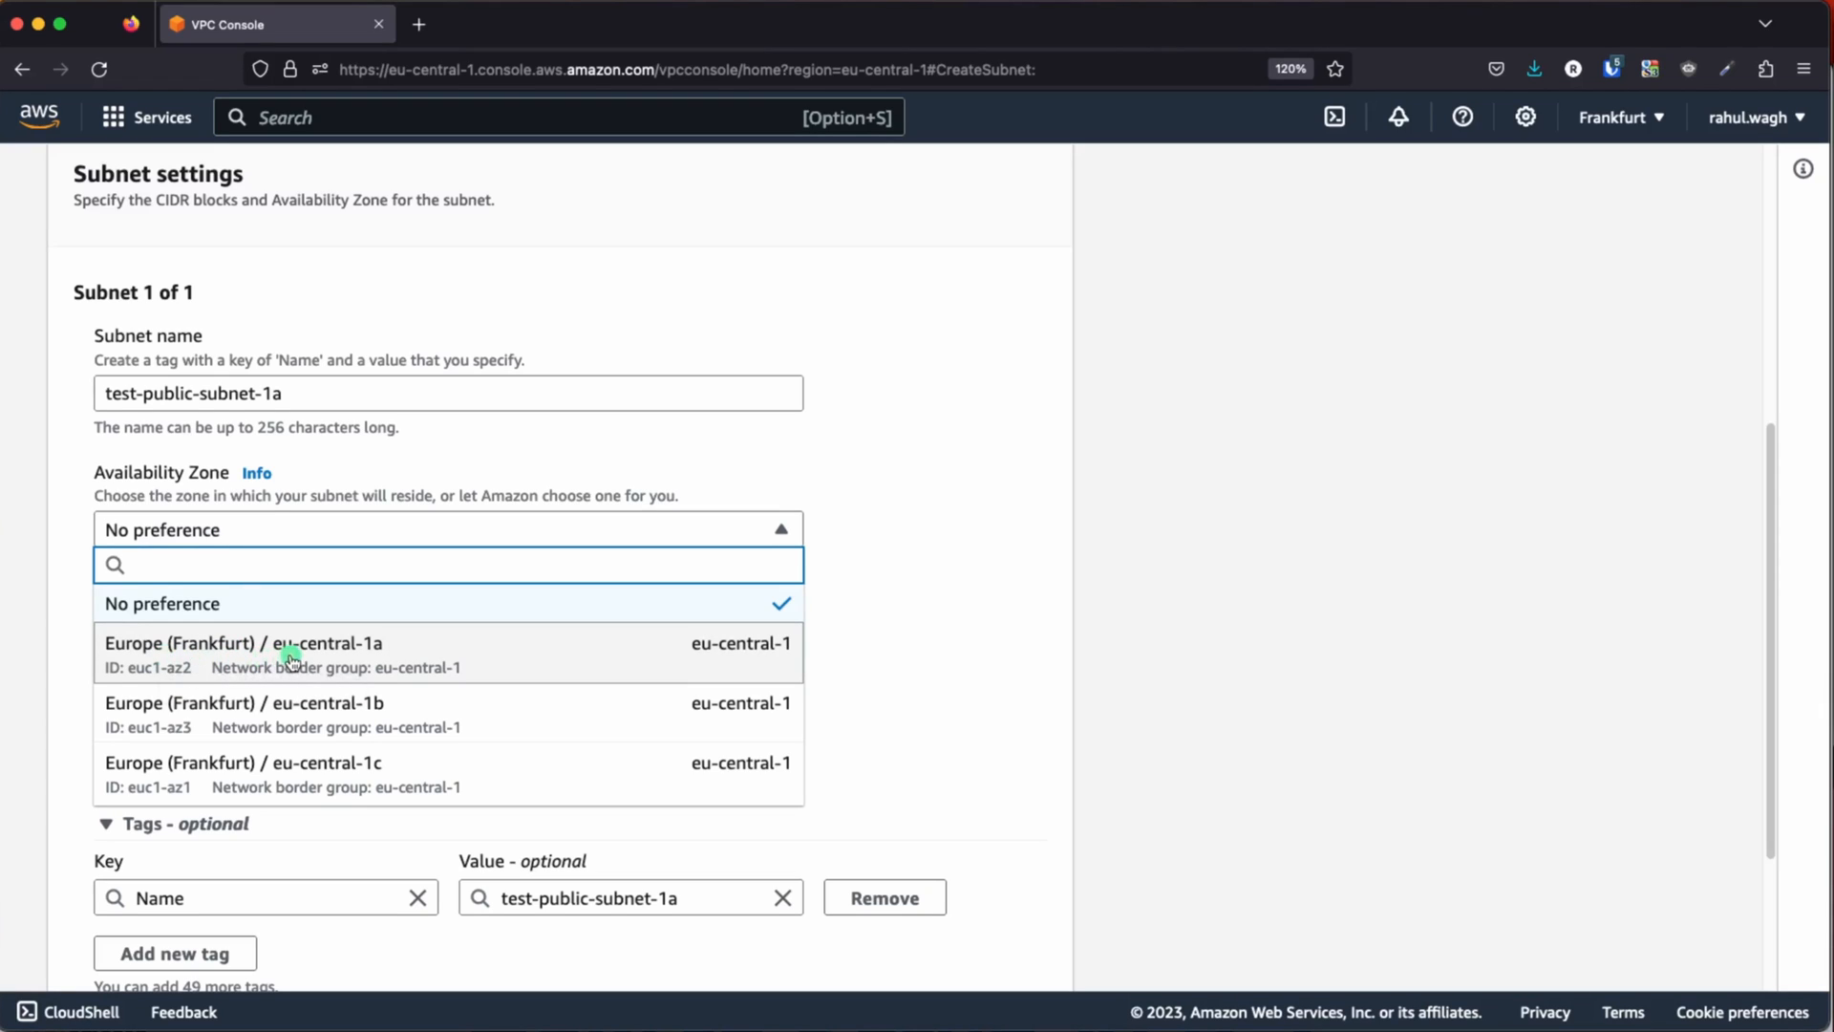
left_click(399, 666)
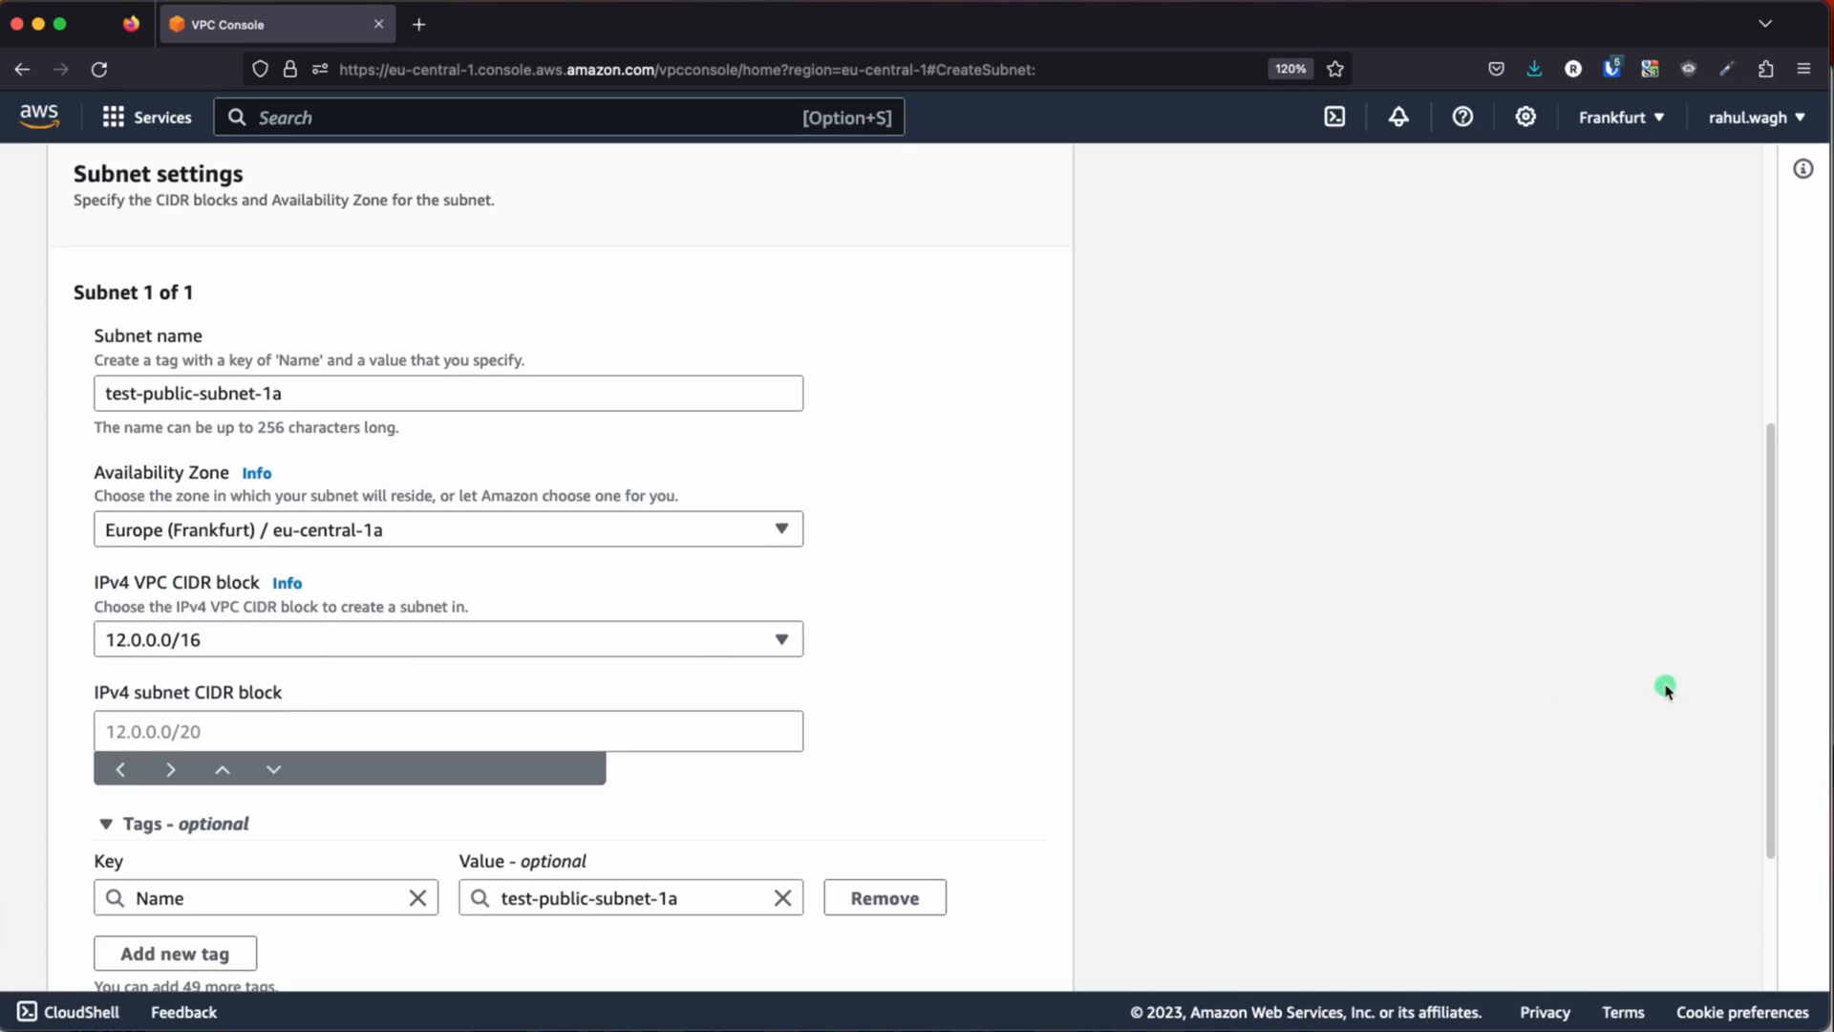
key("super+Tab")
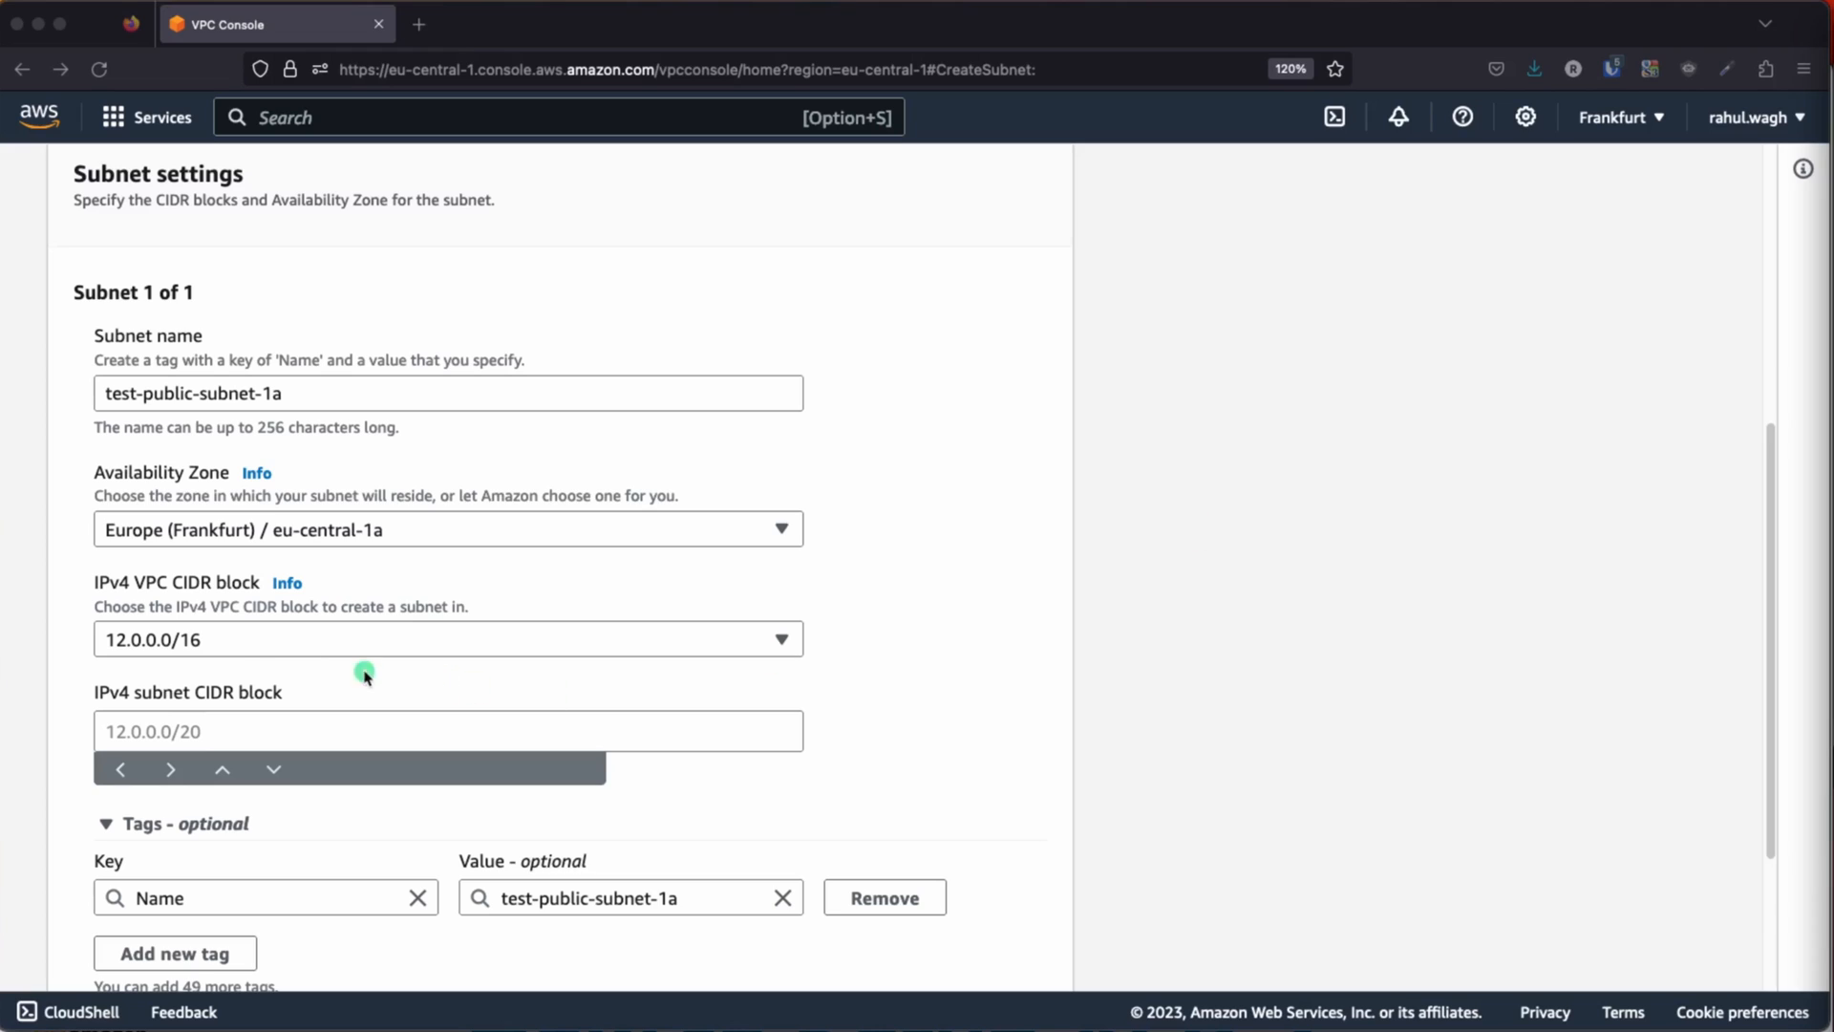
left_click(253, 647)
scroll(332, 671, "down", 1)
left_click(230, 684)
type("12.0.1.0/24")
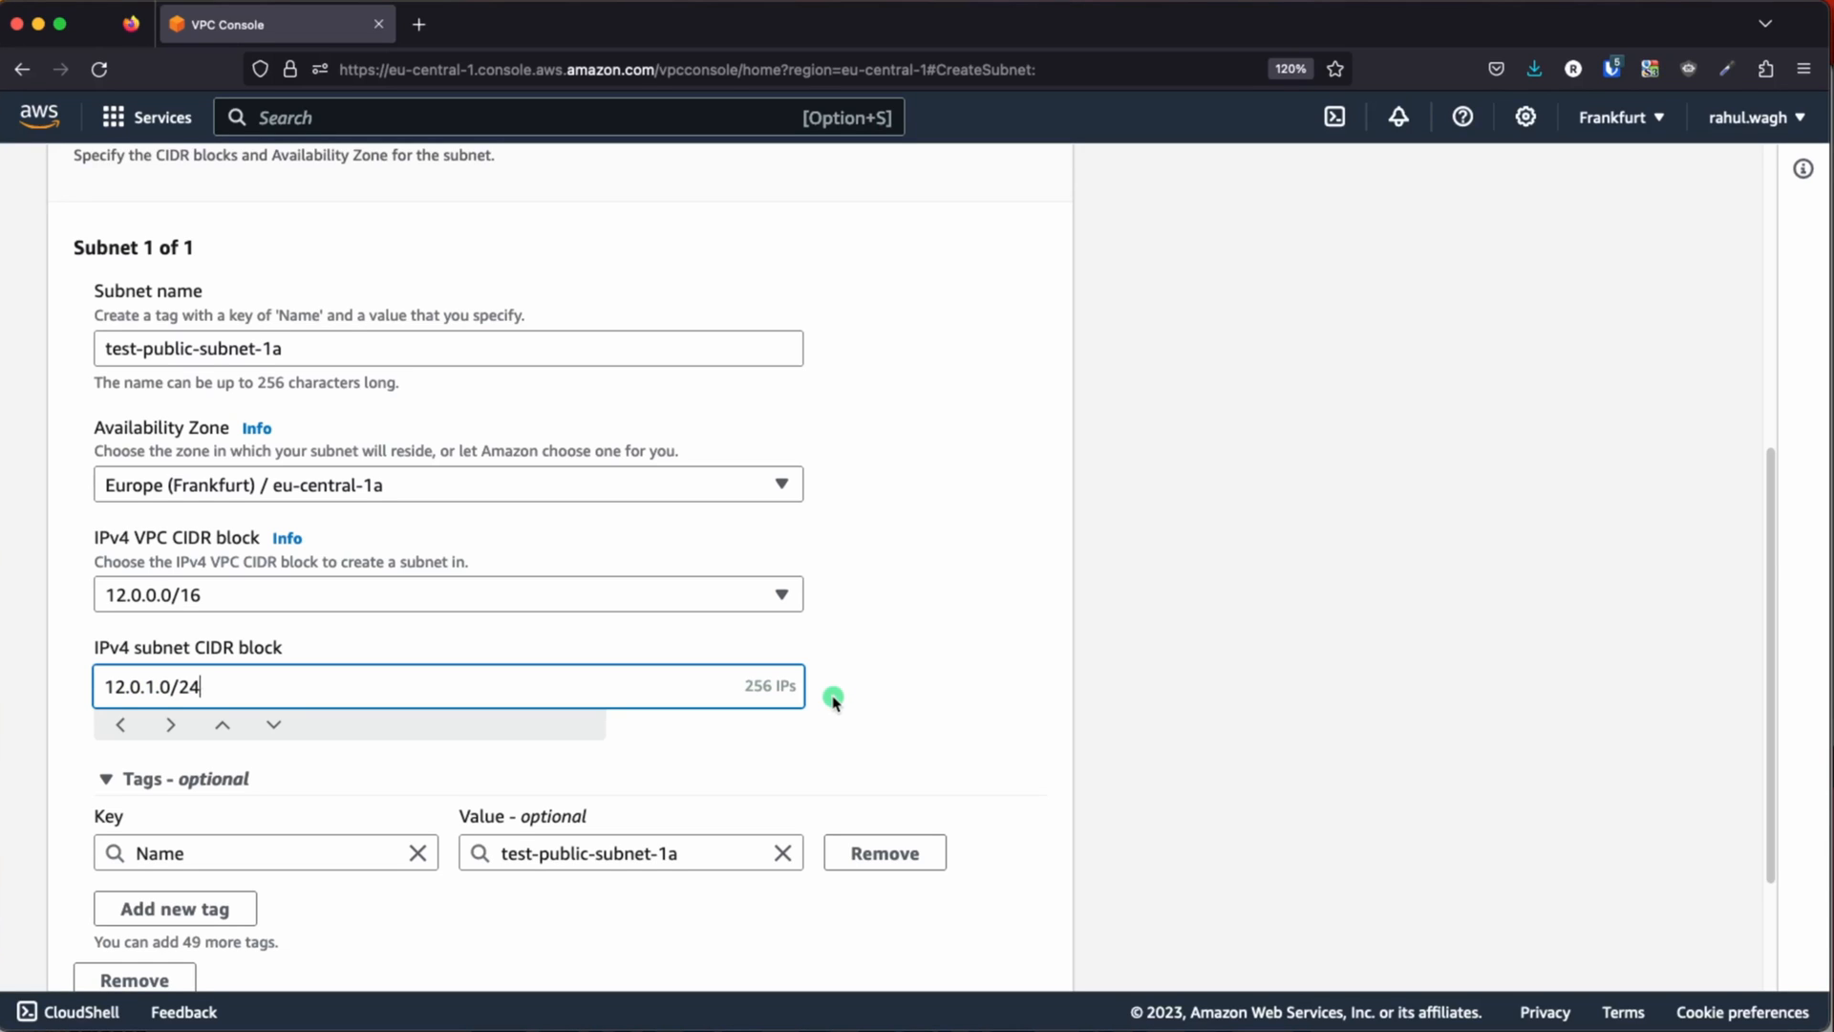
left_click(910, 690)
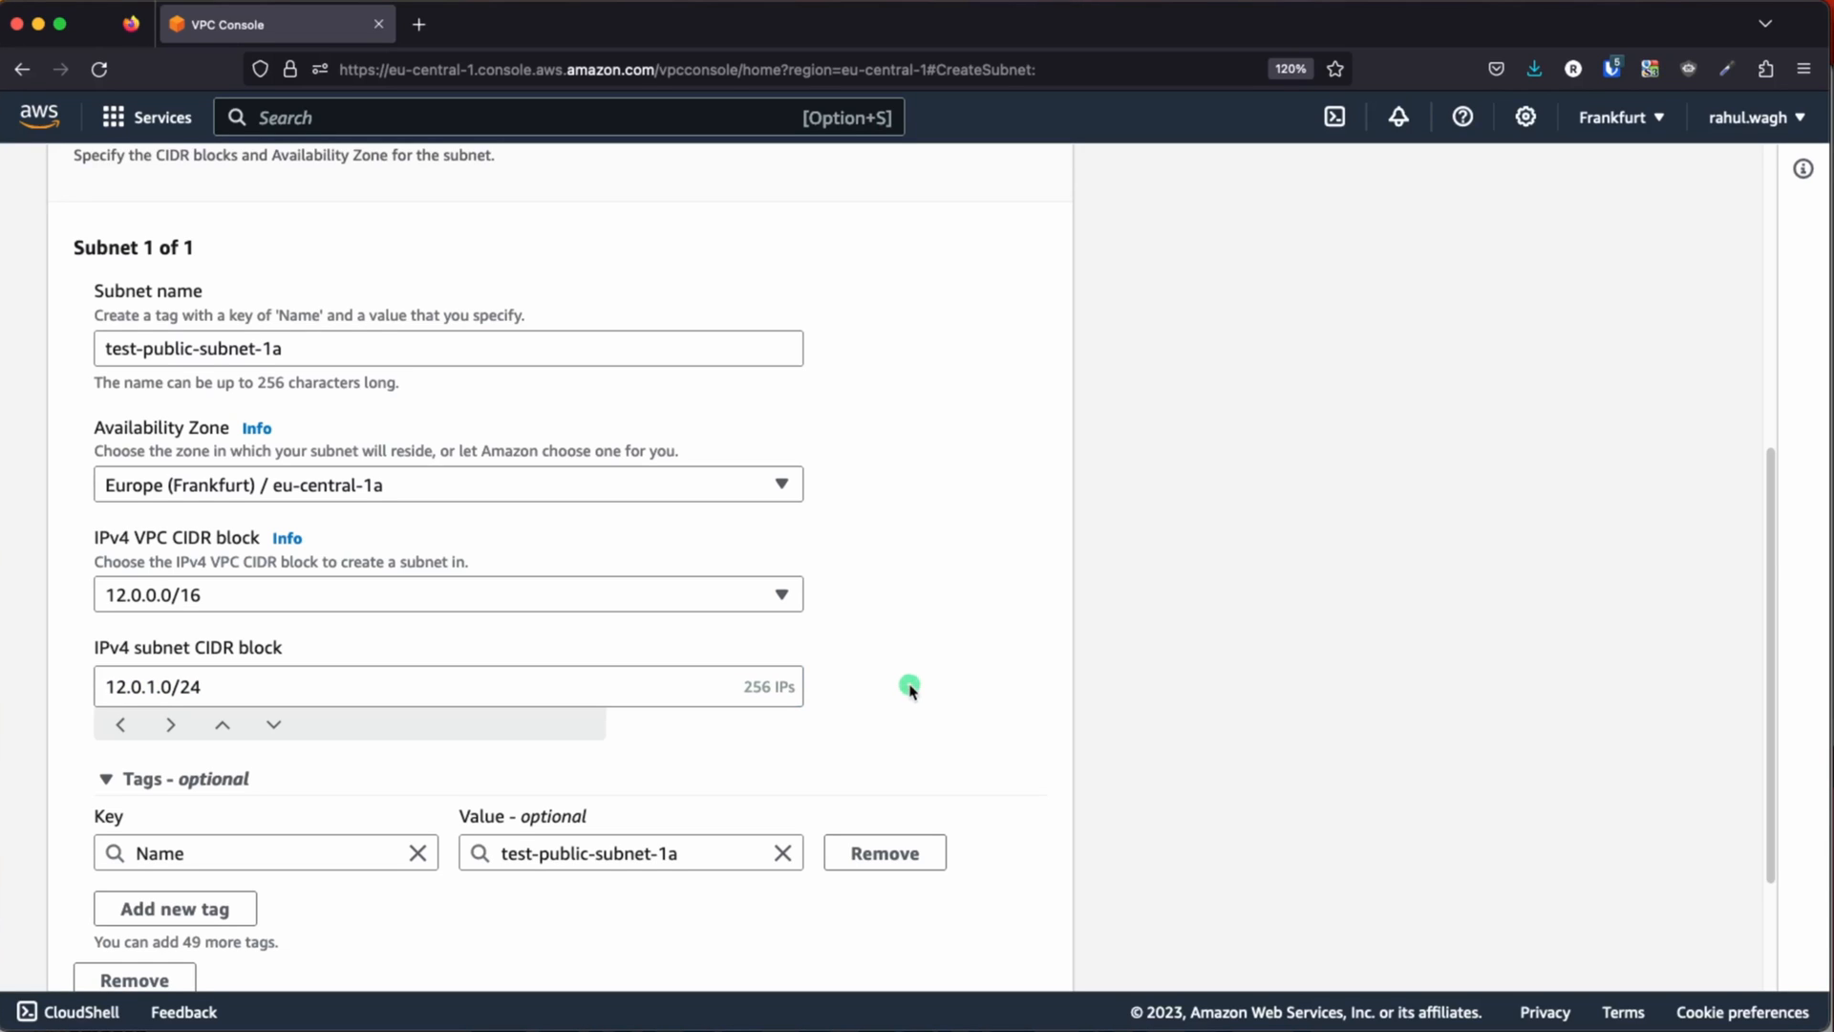
- Add a second subnet entry below test-public-subnet-1a in the subnet creation form
scroll(910, 688, "down", 4)
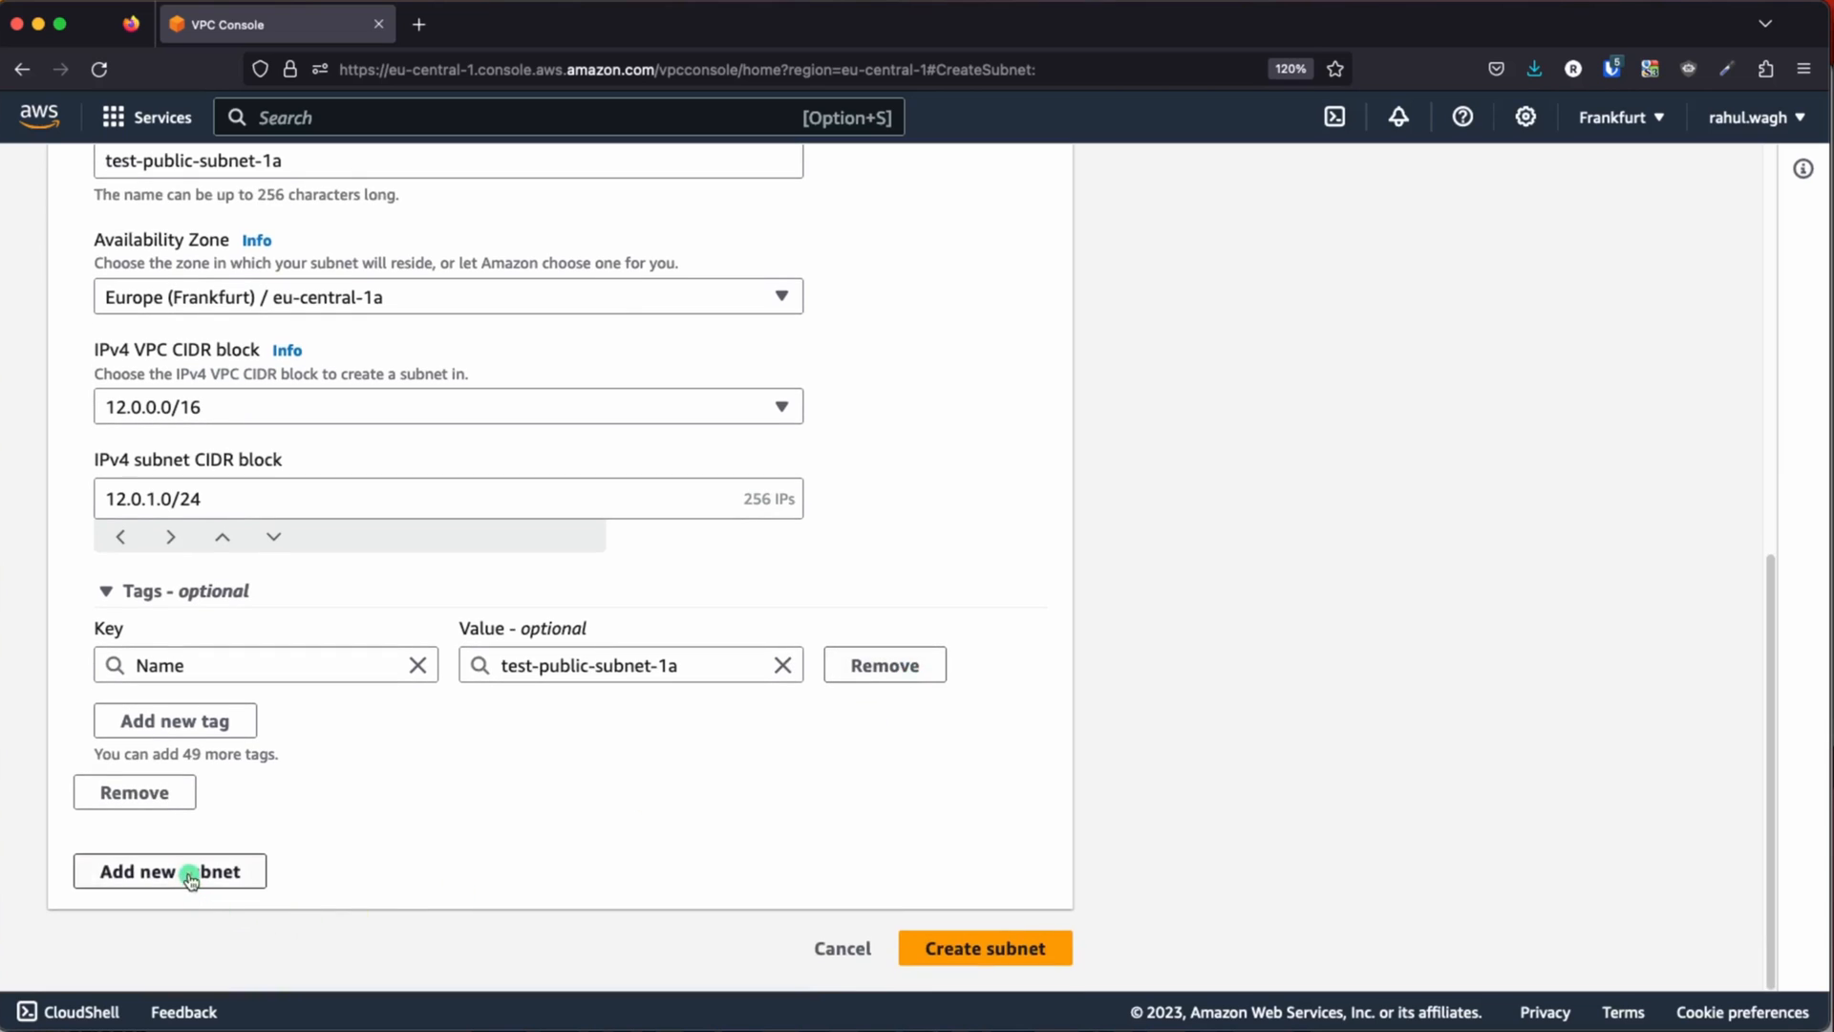
left_click(191, 874)
scroll(545, 798, "down", 7)
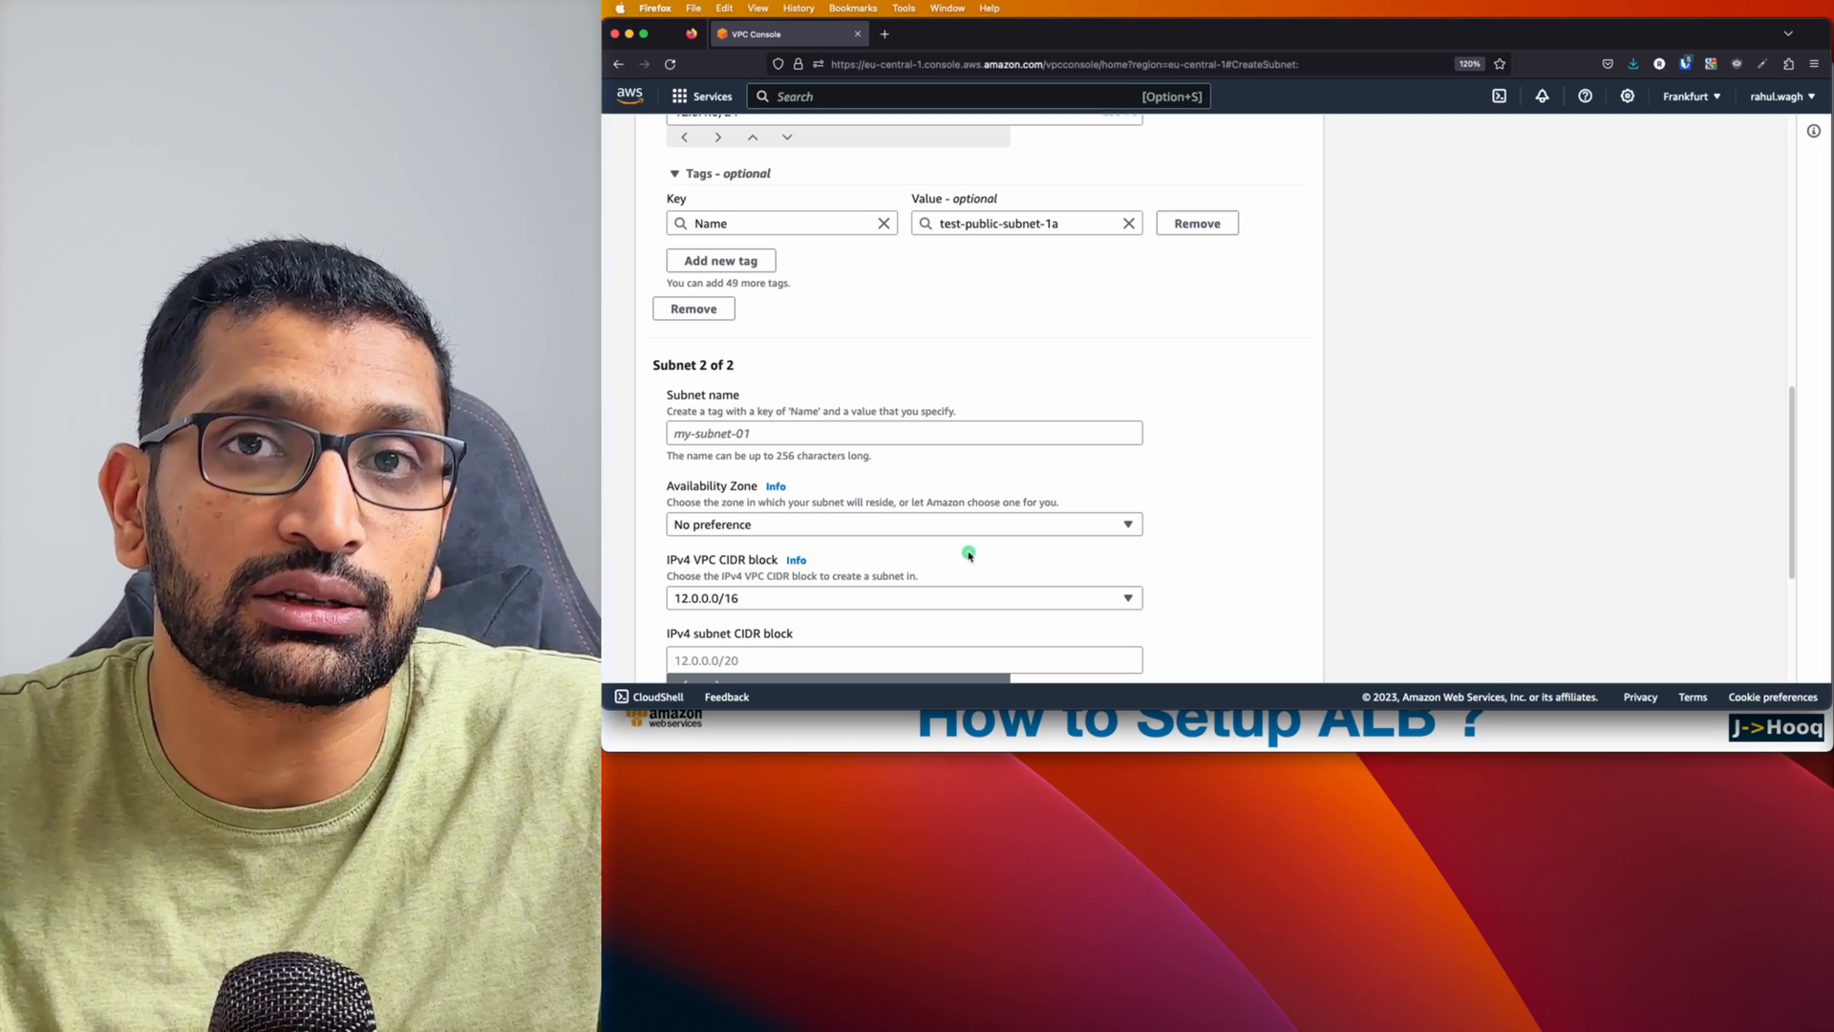
scroll(859, 478, "down", 5)
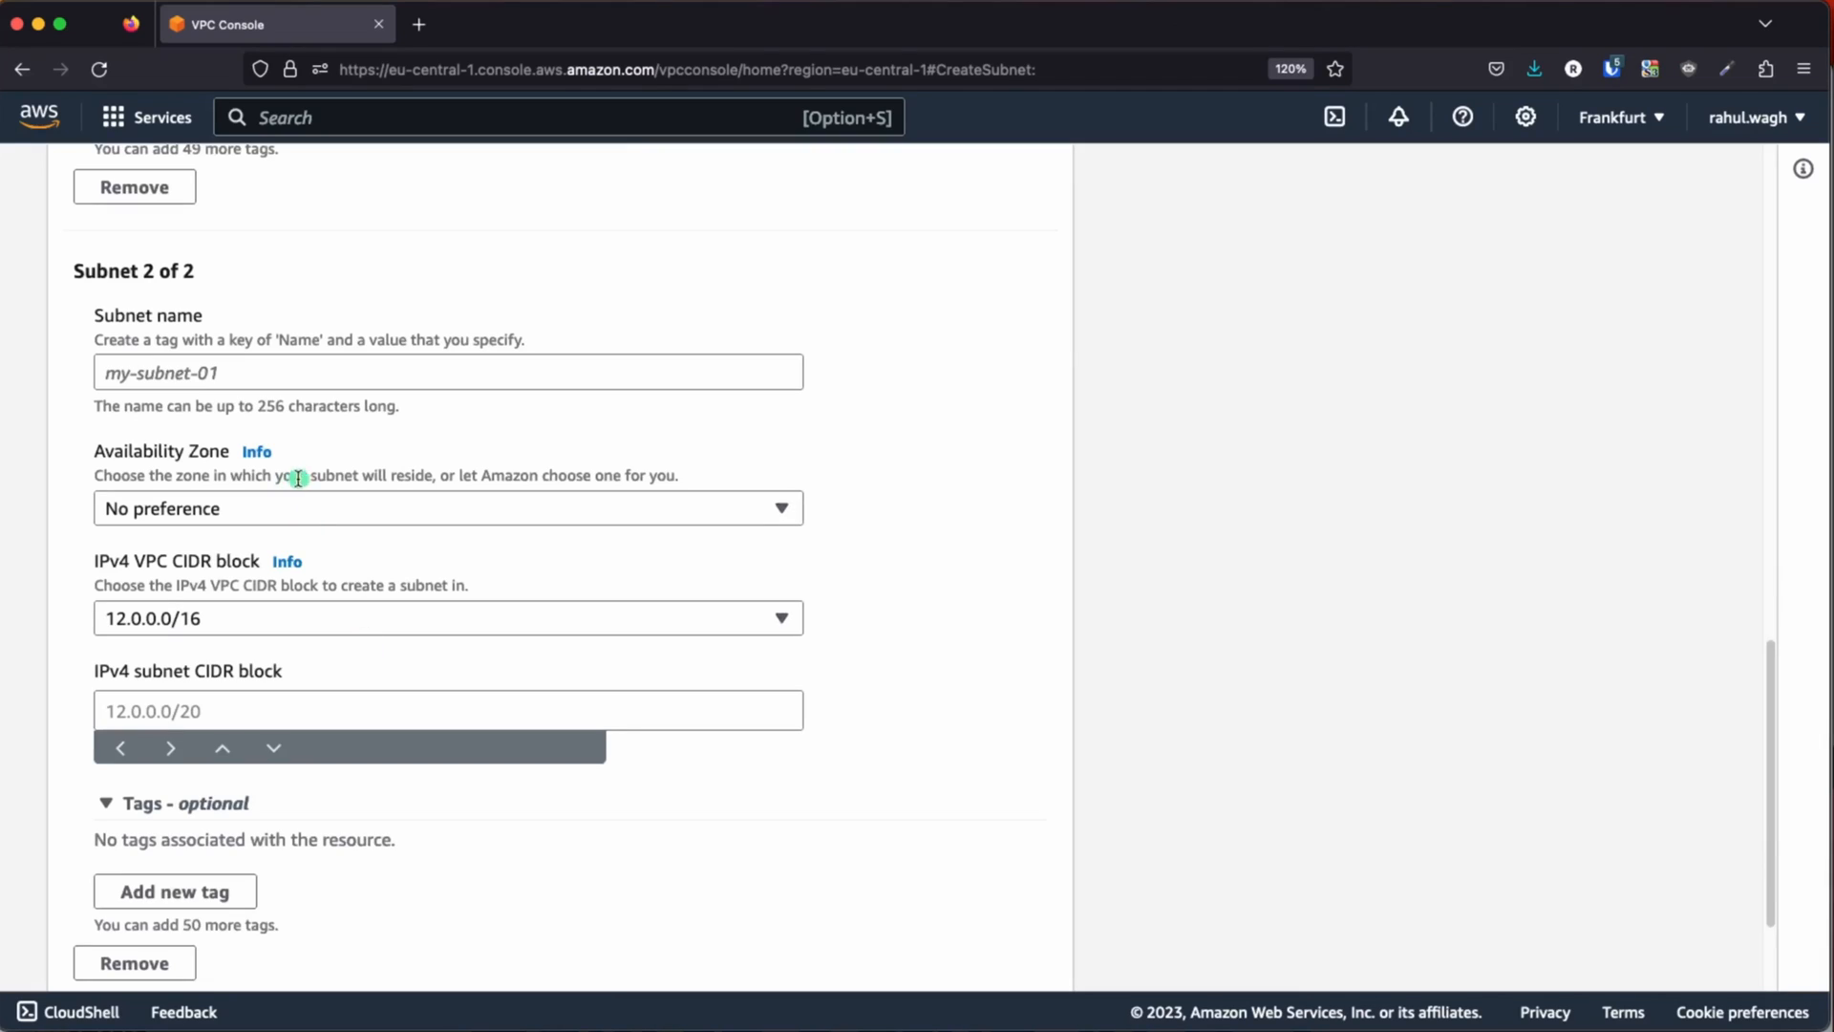
key("super+Tab")
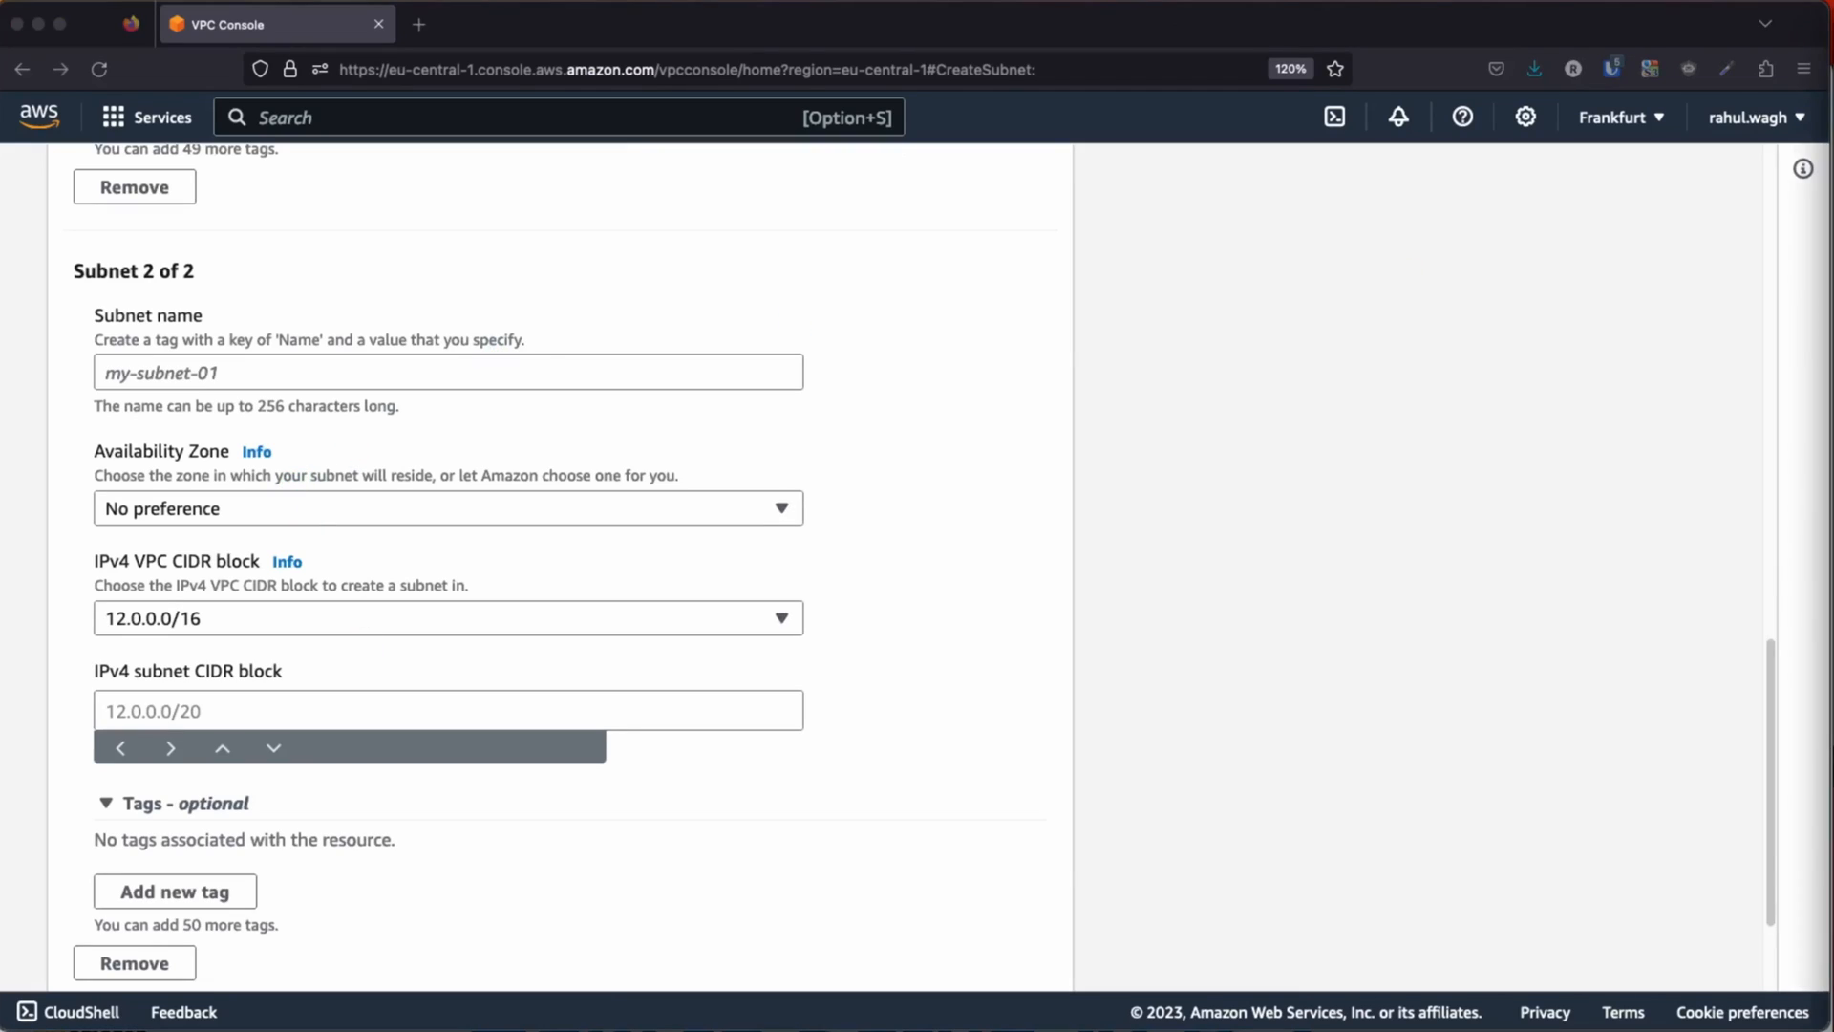
key("super+Tab")
left_click(200, 374)
type("12.0.1.0/24")
key("super+z")
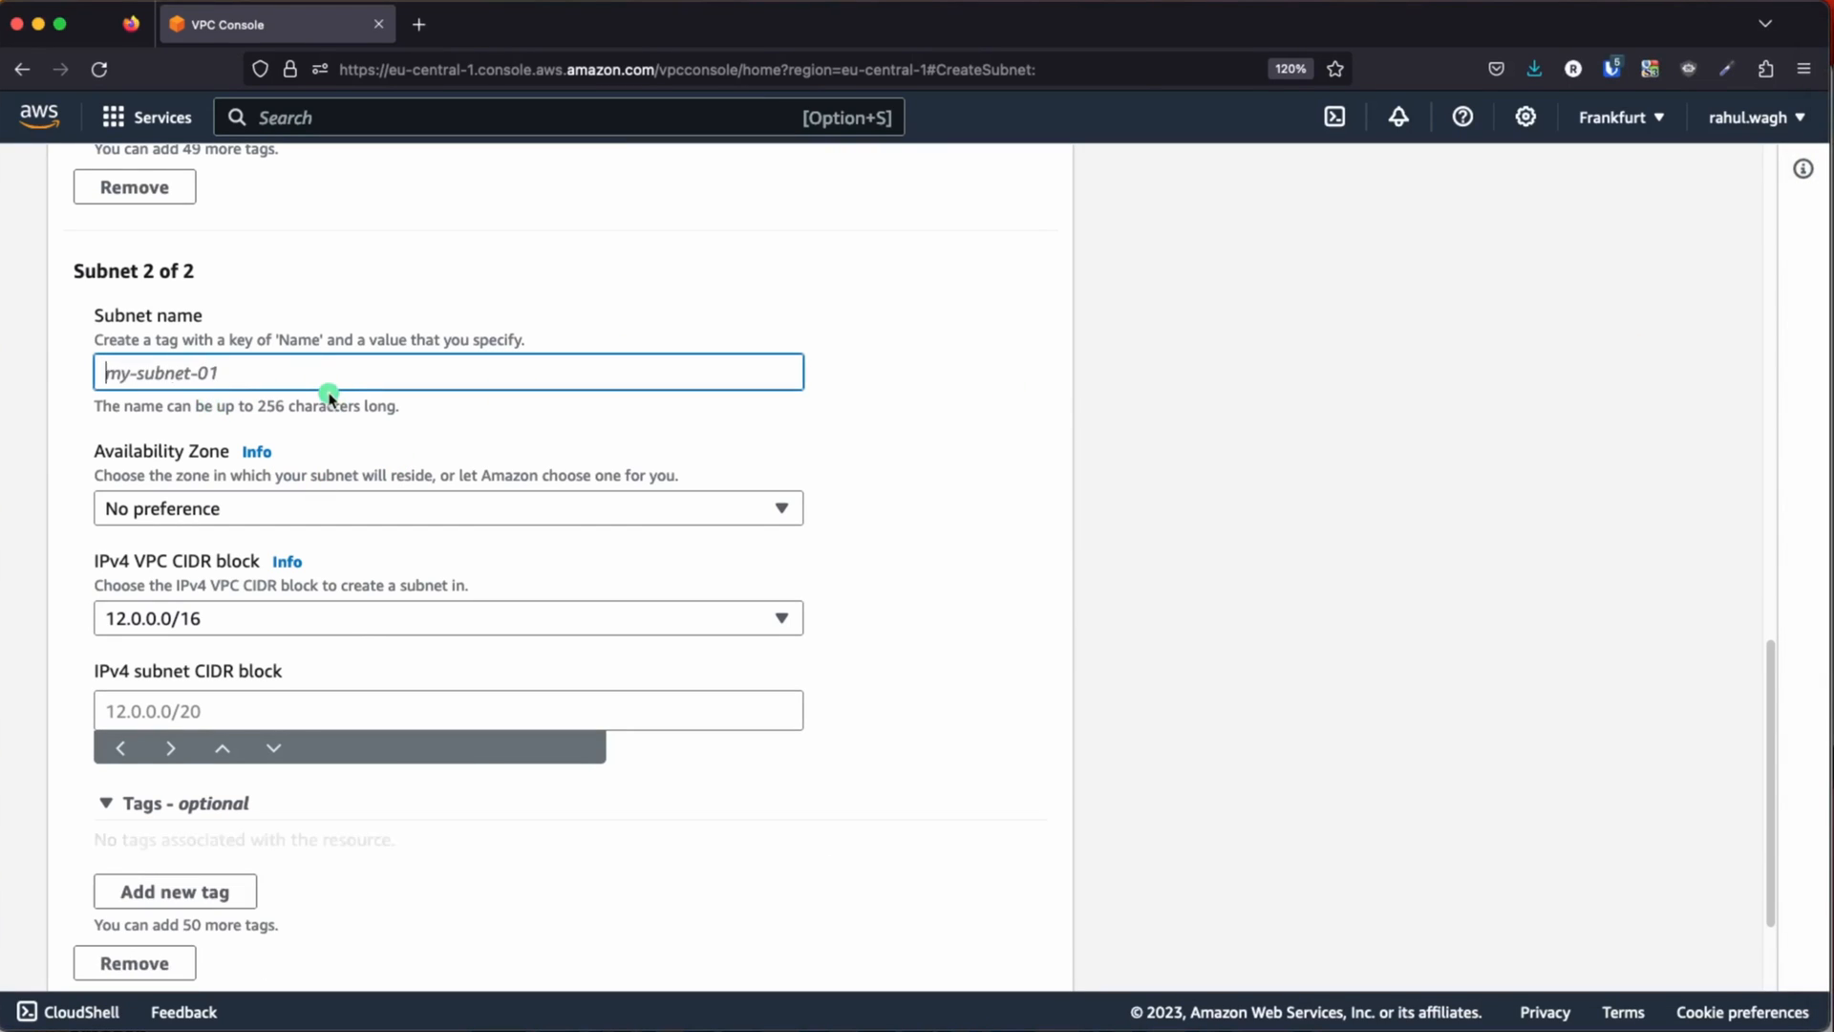
- Copy the first subnet's name into the second subnet and change it to test-public-subnet-1b
scroll(324, 397, "up", 8)
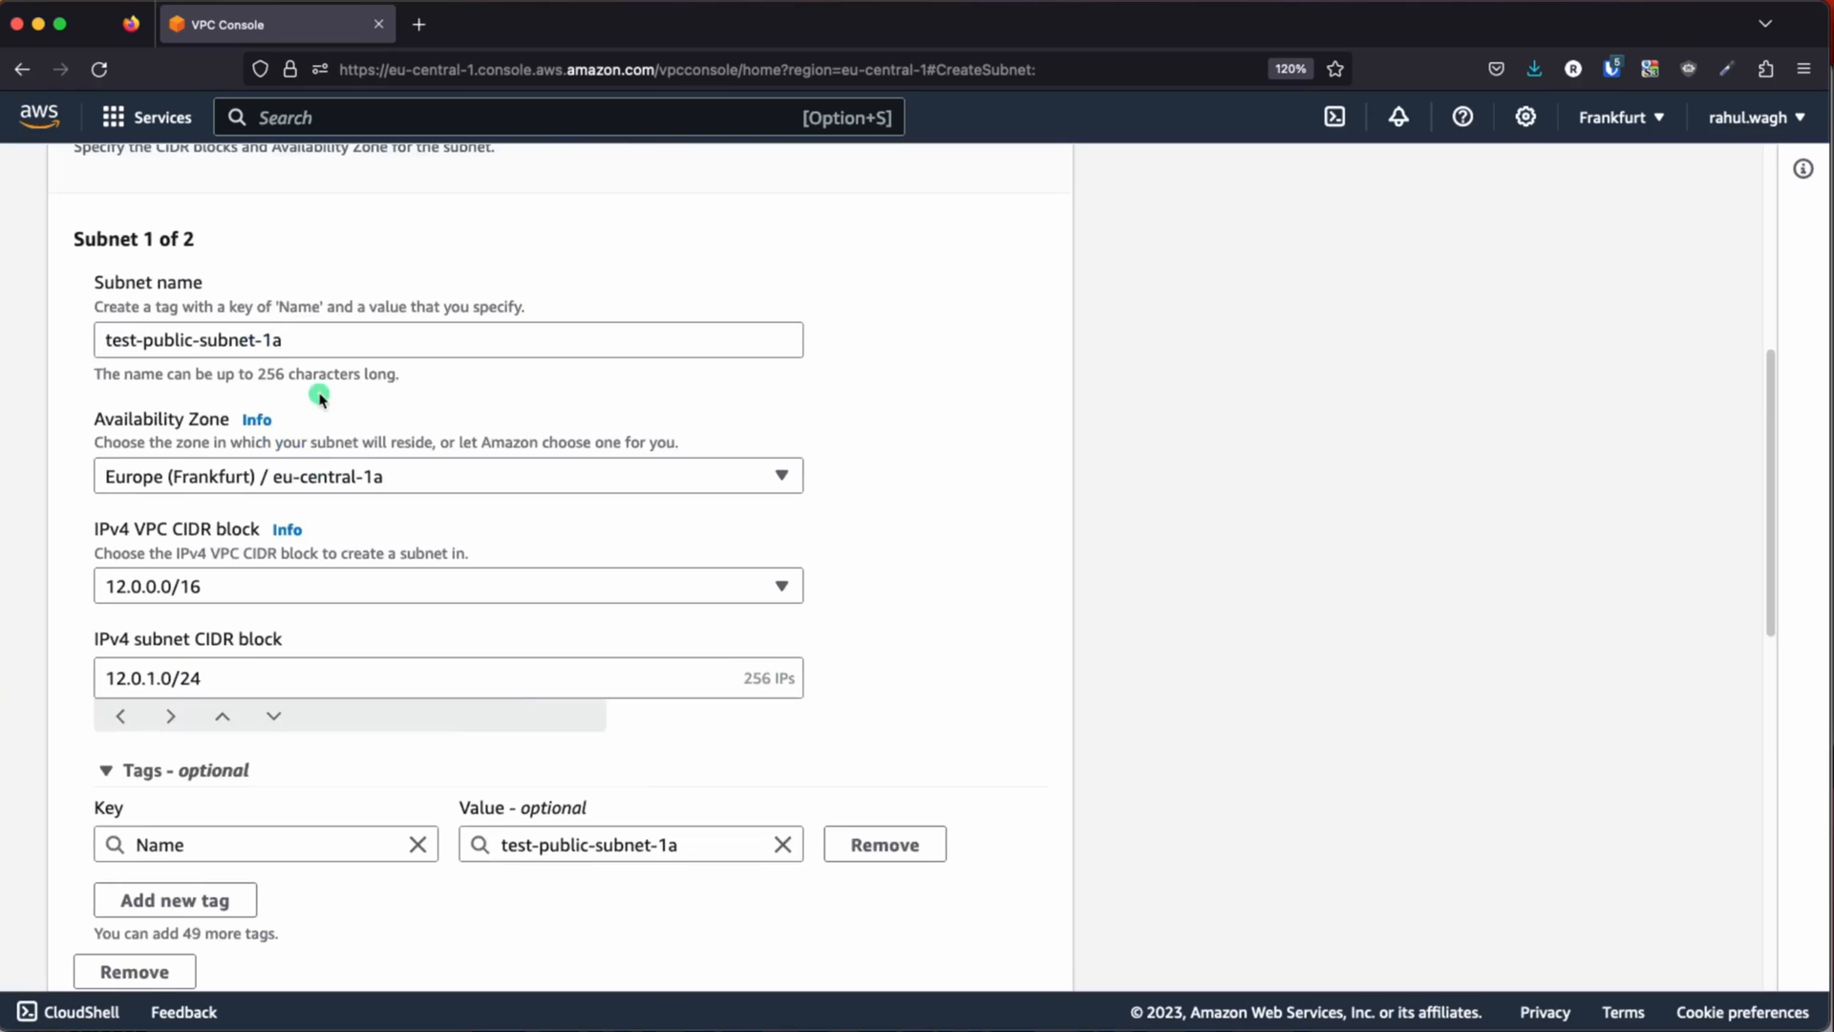
triple_click(232, 341)
key("super+c")
scroll(363, 582, "down", 5)
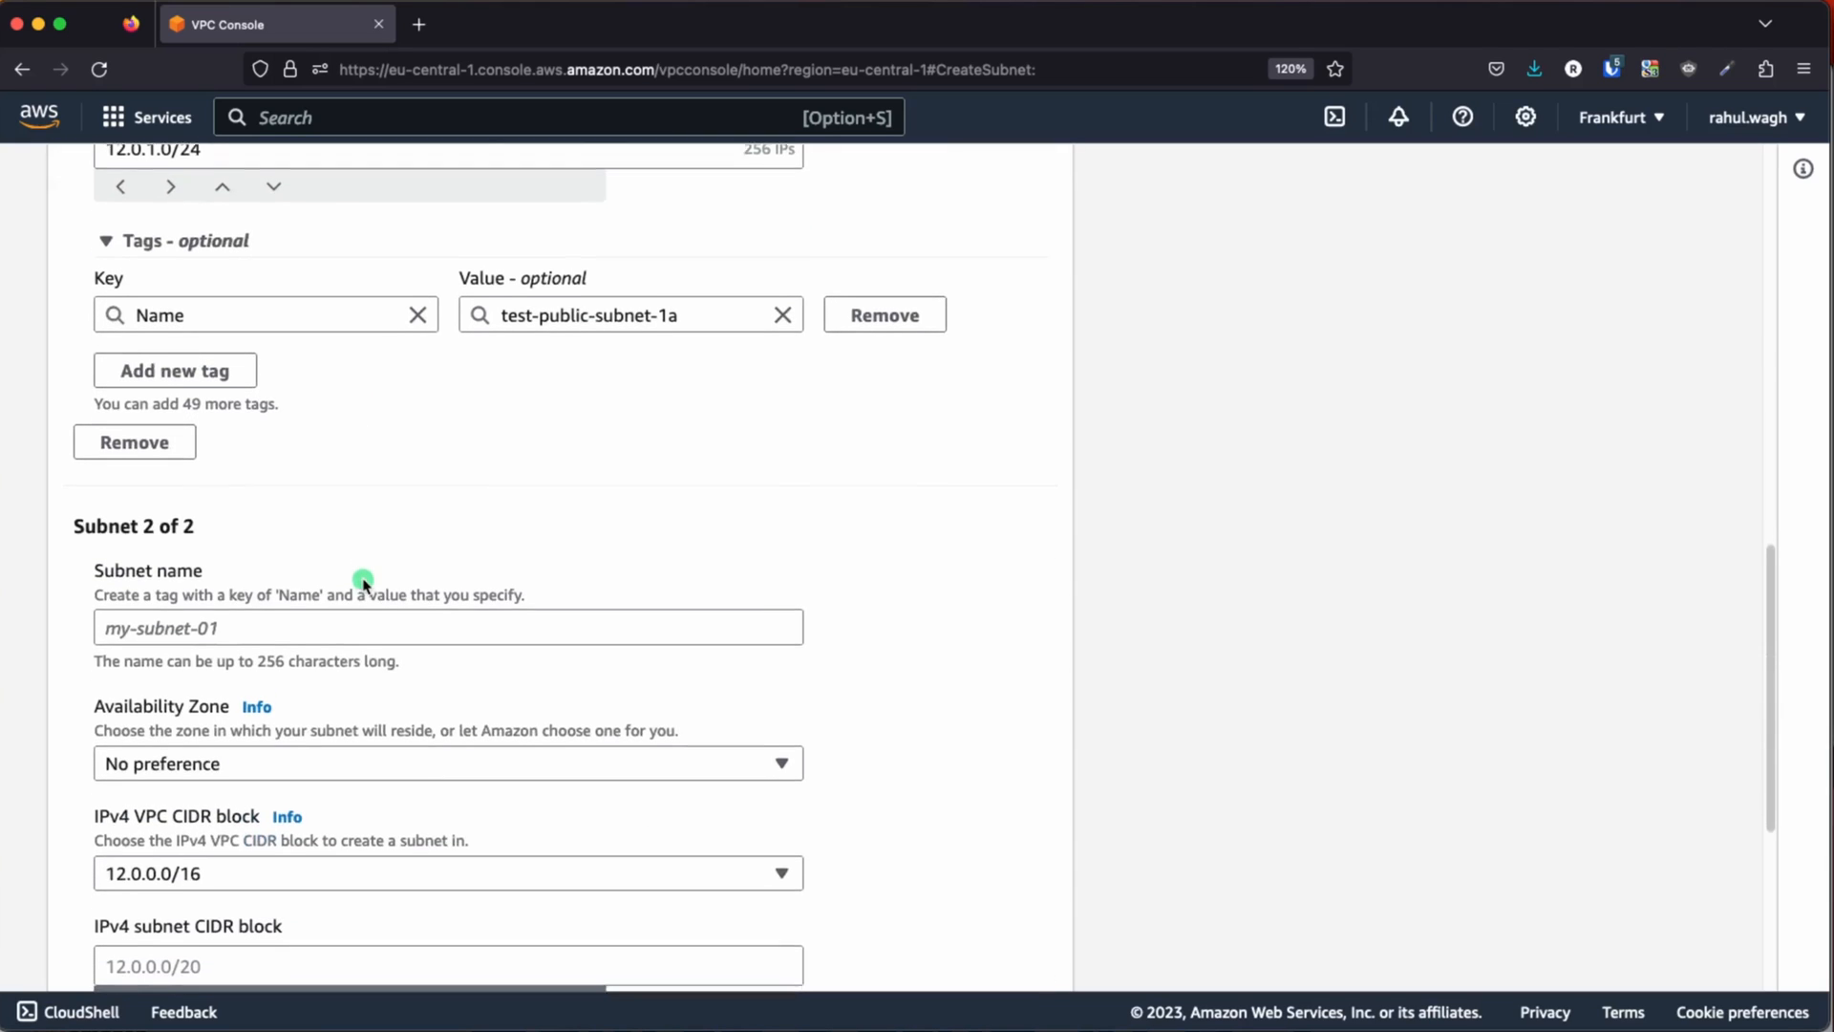
left_click(313, 616)
key("super+v")
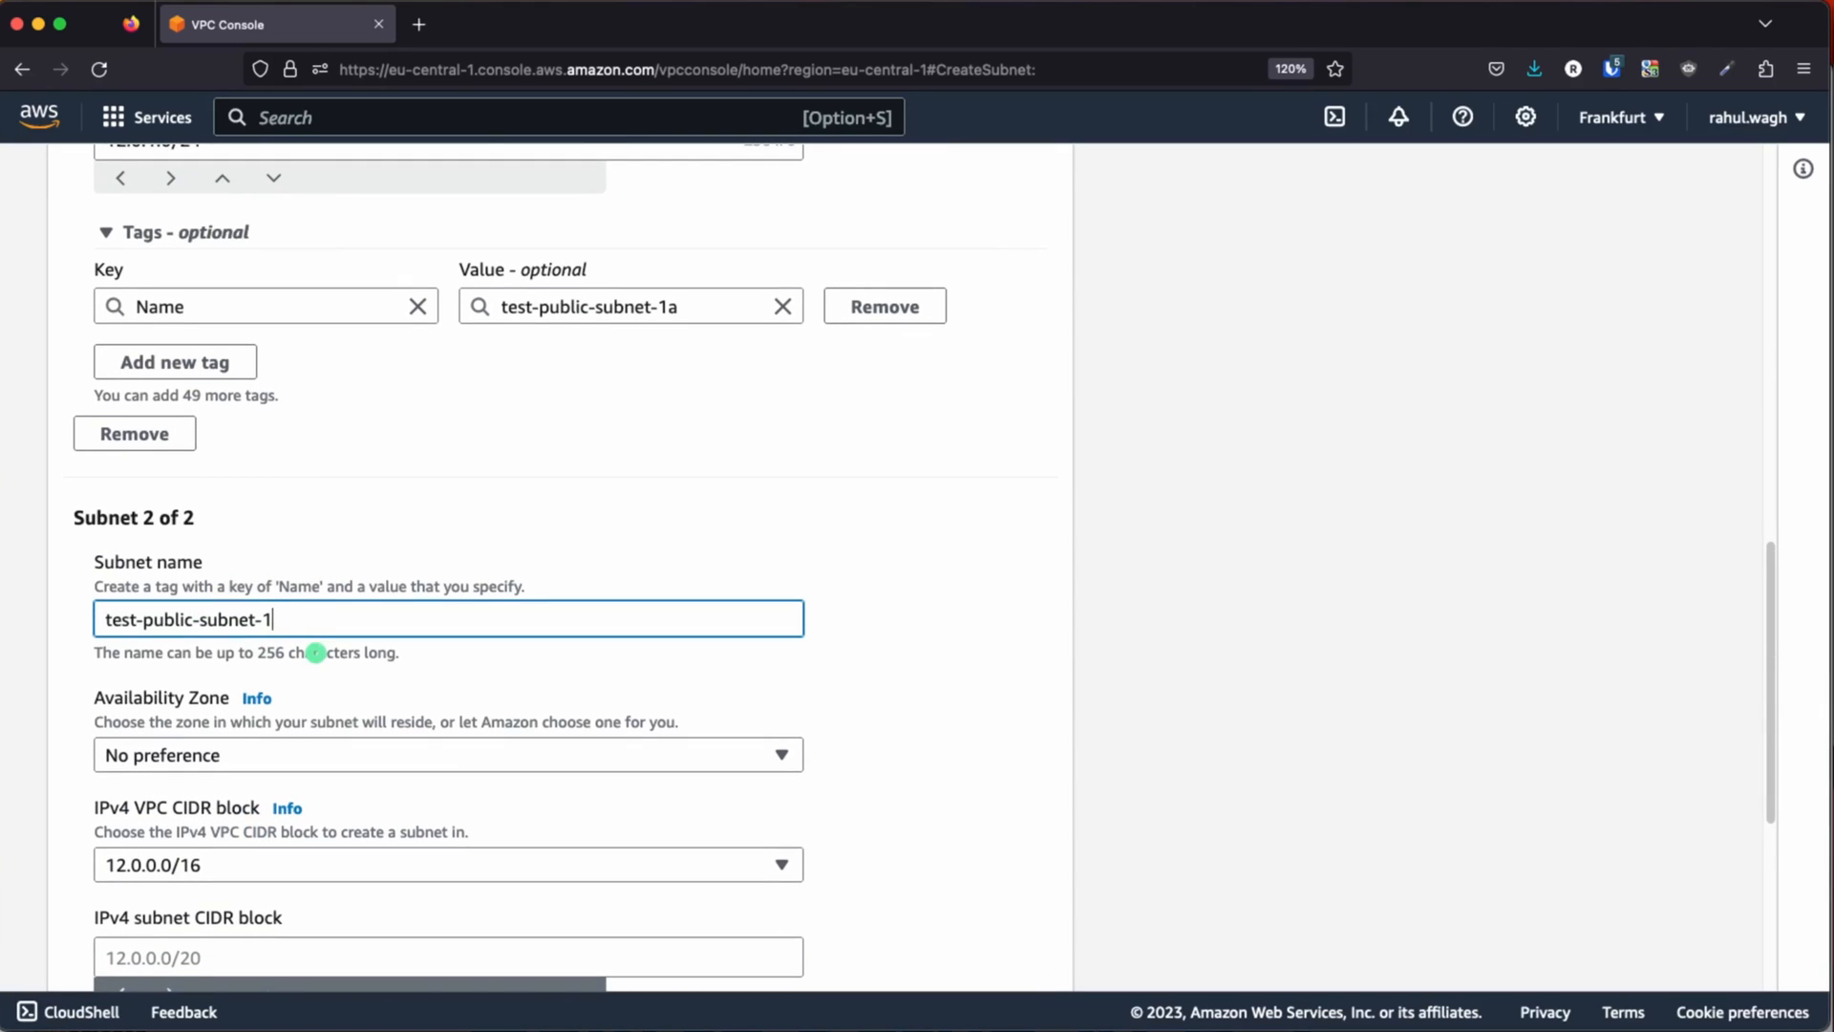
left_click(685, 540)
scroll(676, 602, "down", 2)
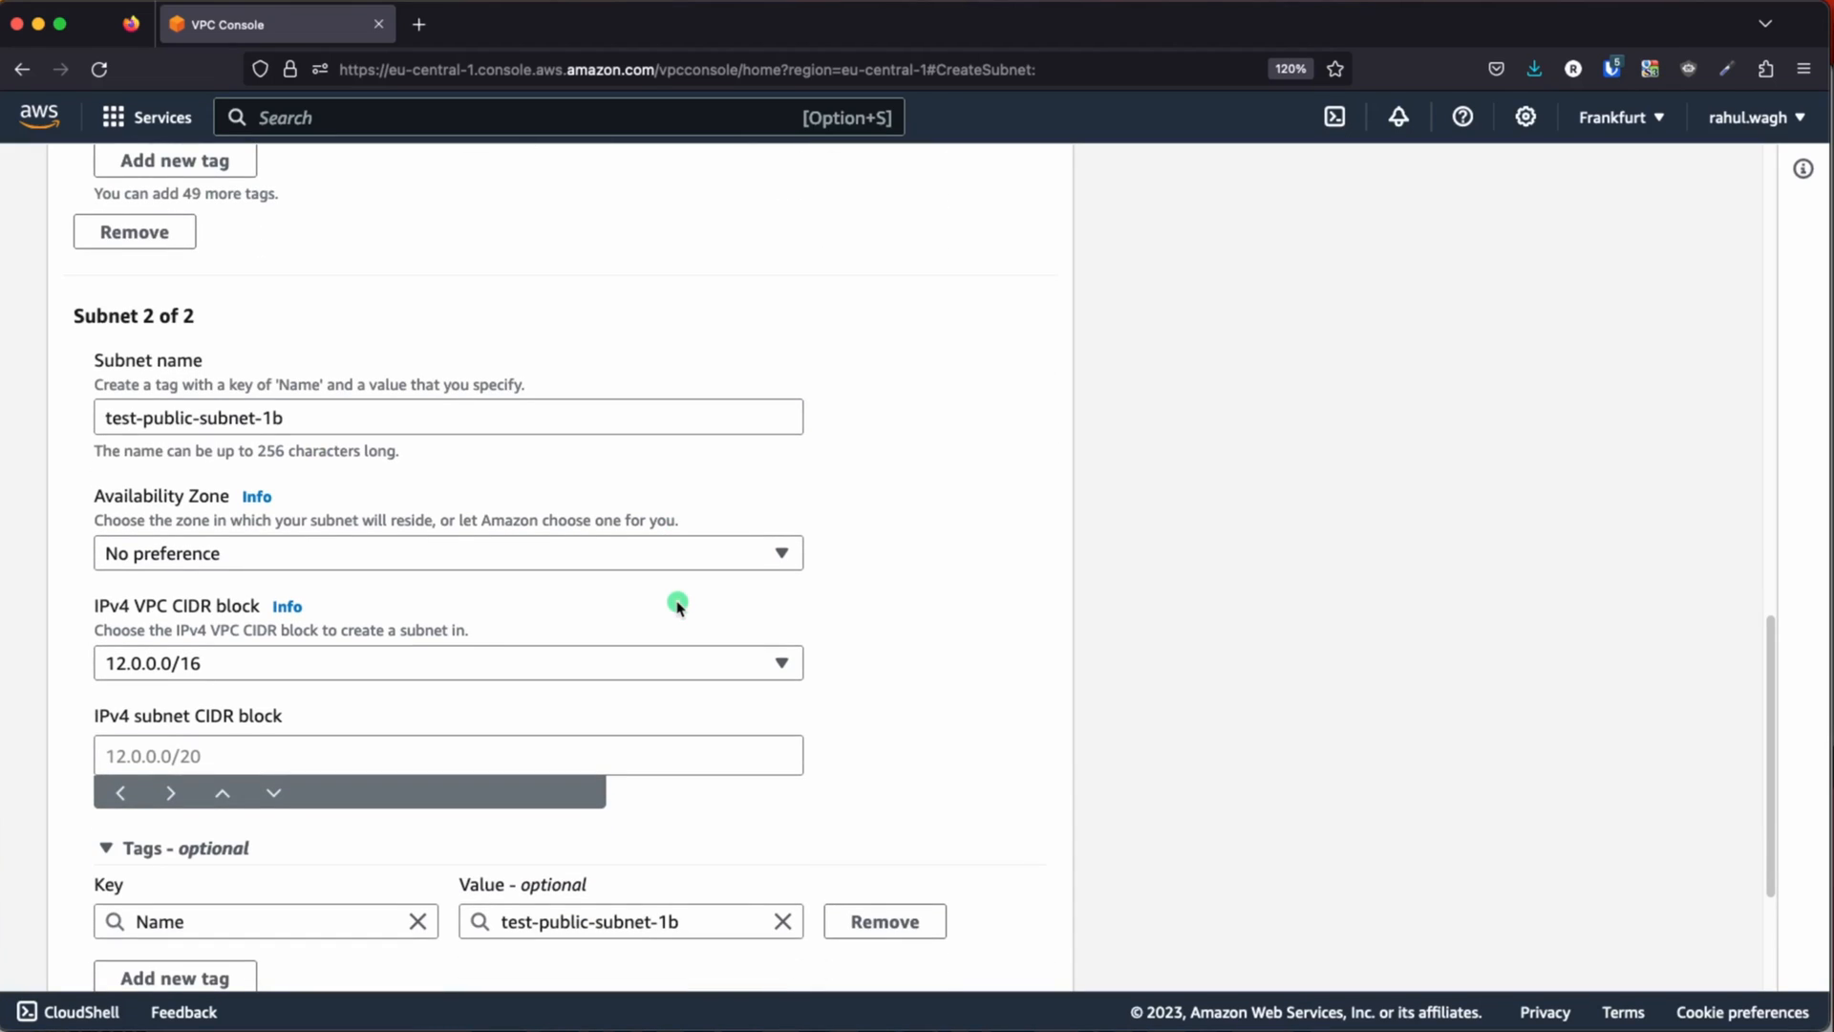
- Set the second subnet's availability zone to Europe (Frankfurt) / eu-central-1b
left_click(465, 553)
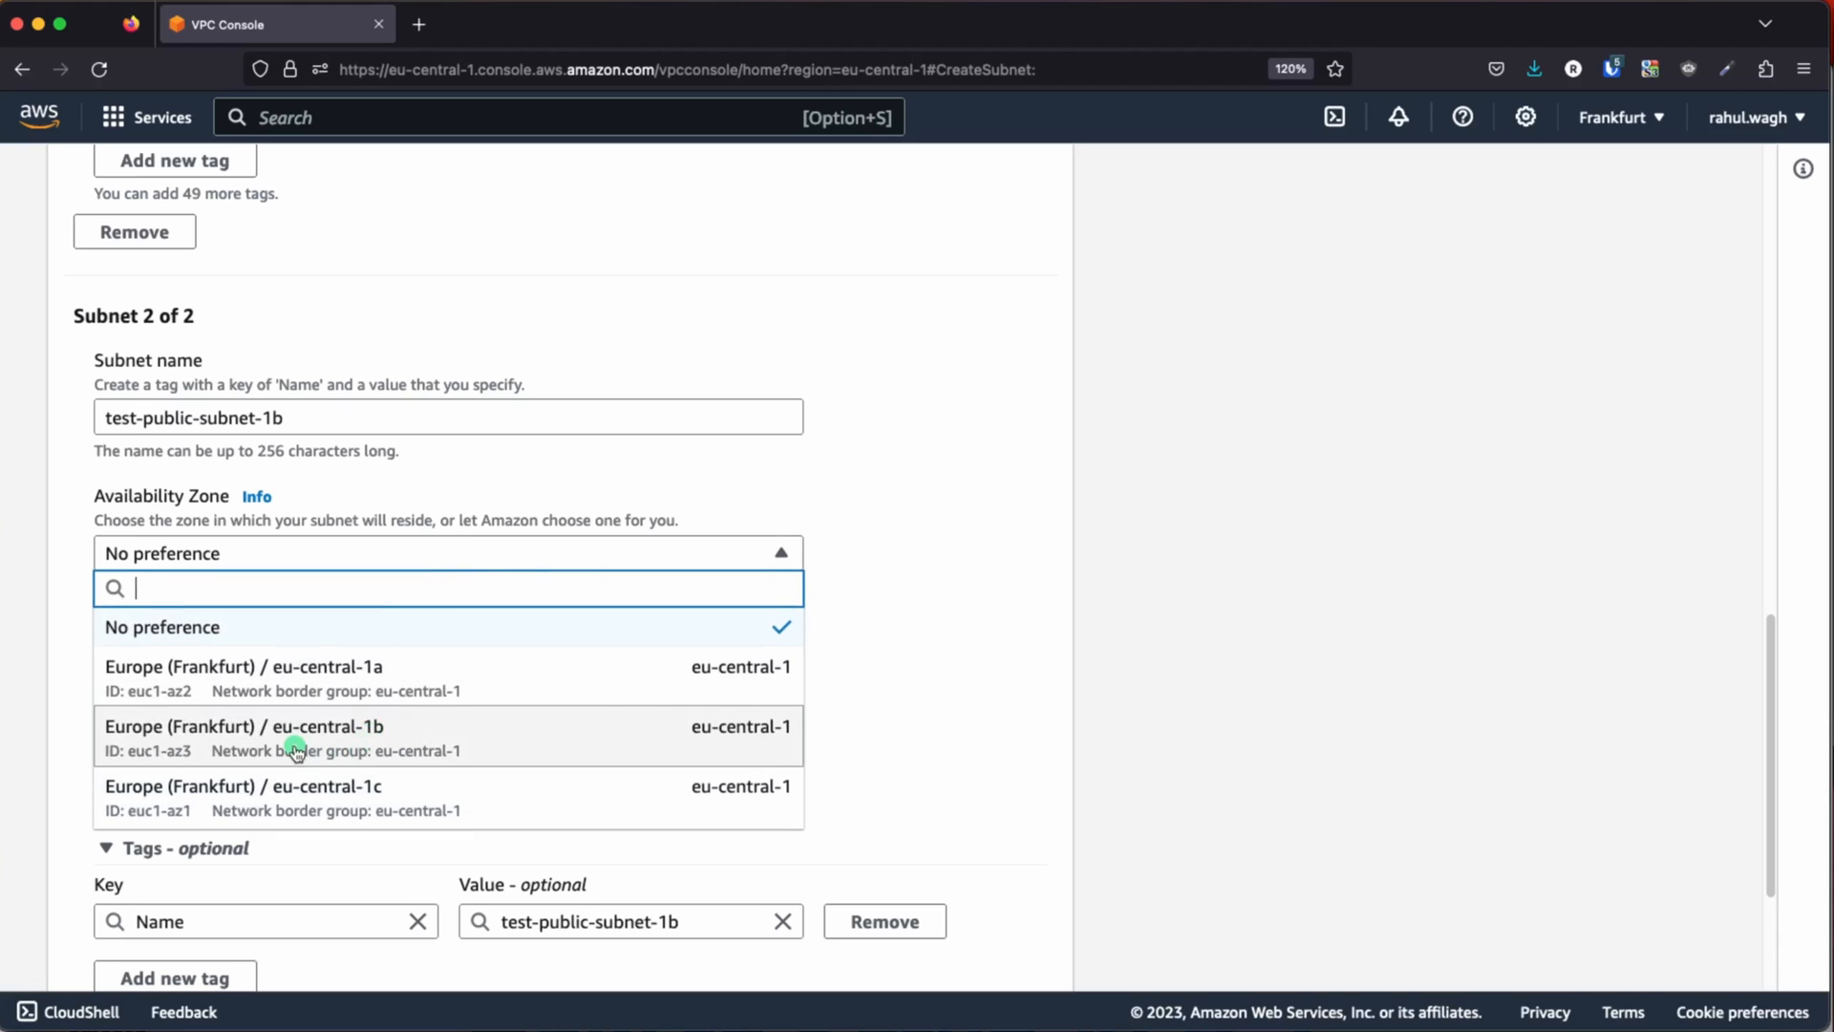
left_click(359, 750)
left_click(381, 743)
scroll(762, 720, "down", 2)
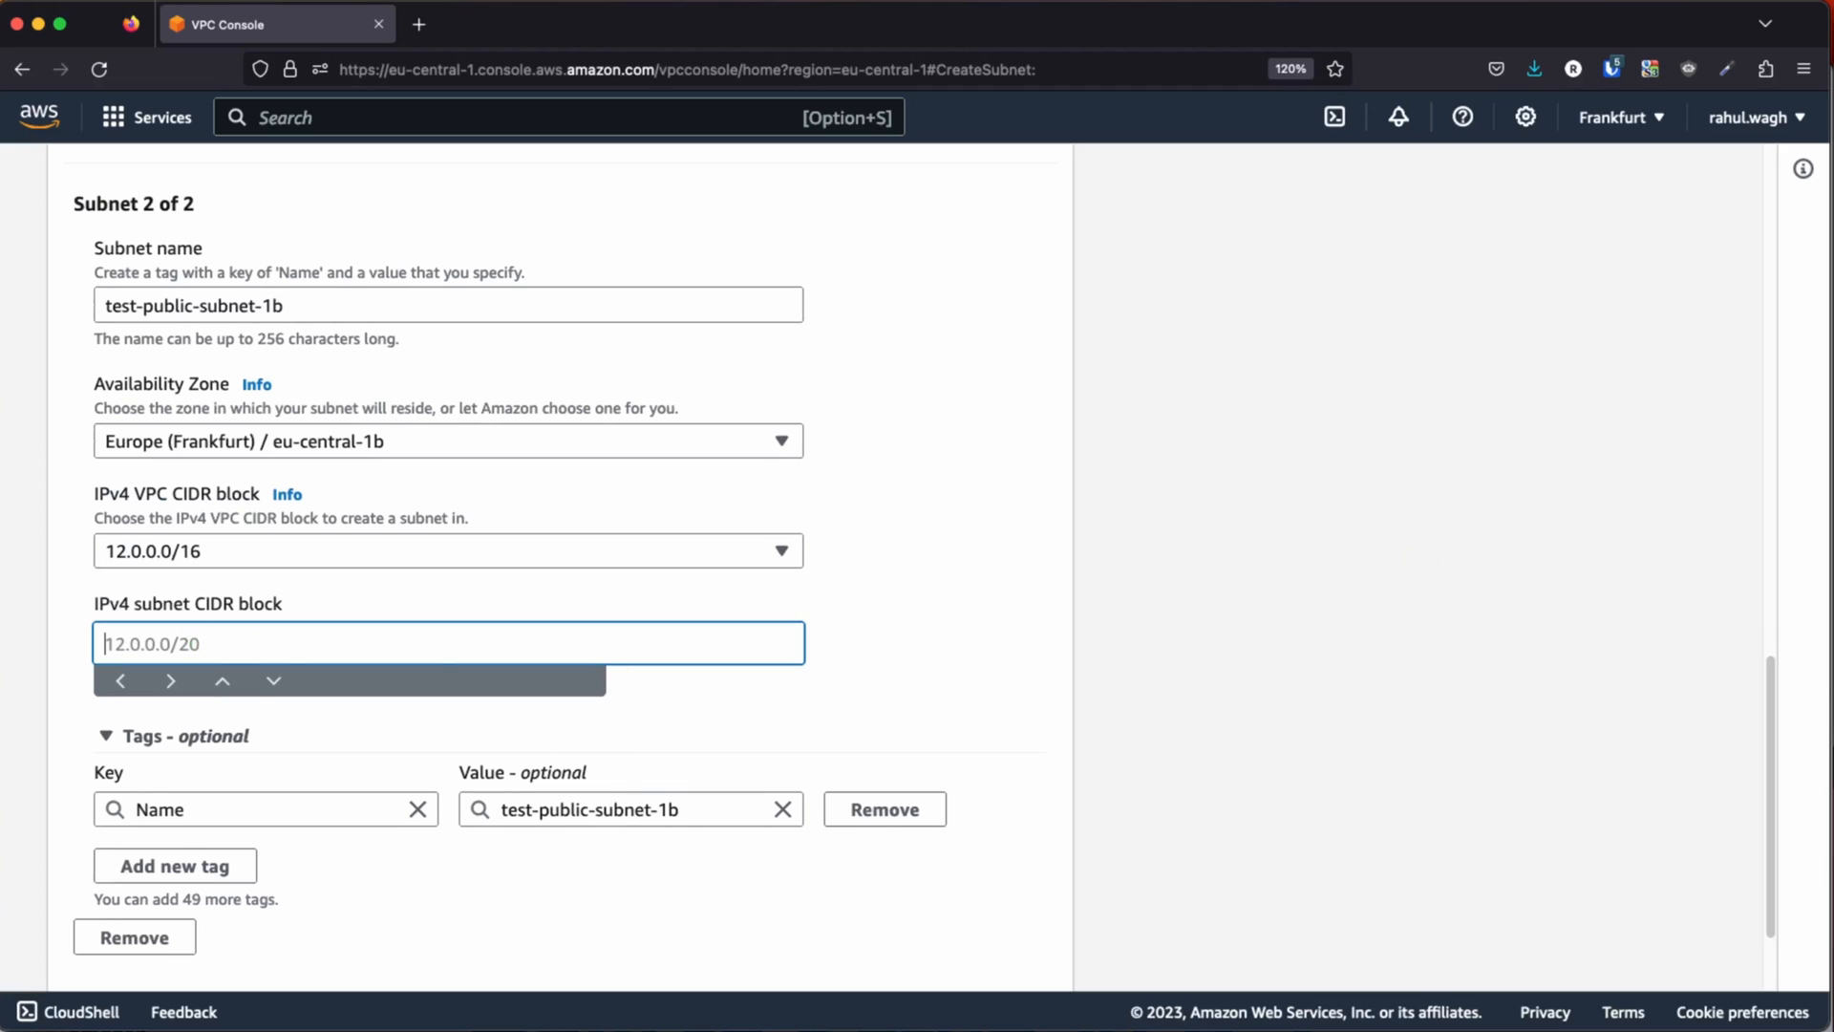
- Check the planned ranges on the slide, set the second subnet's IPv4 CIDR block to 12.0.3.0/24 and create both subnets
key("super+Tab")
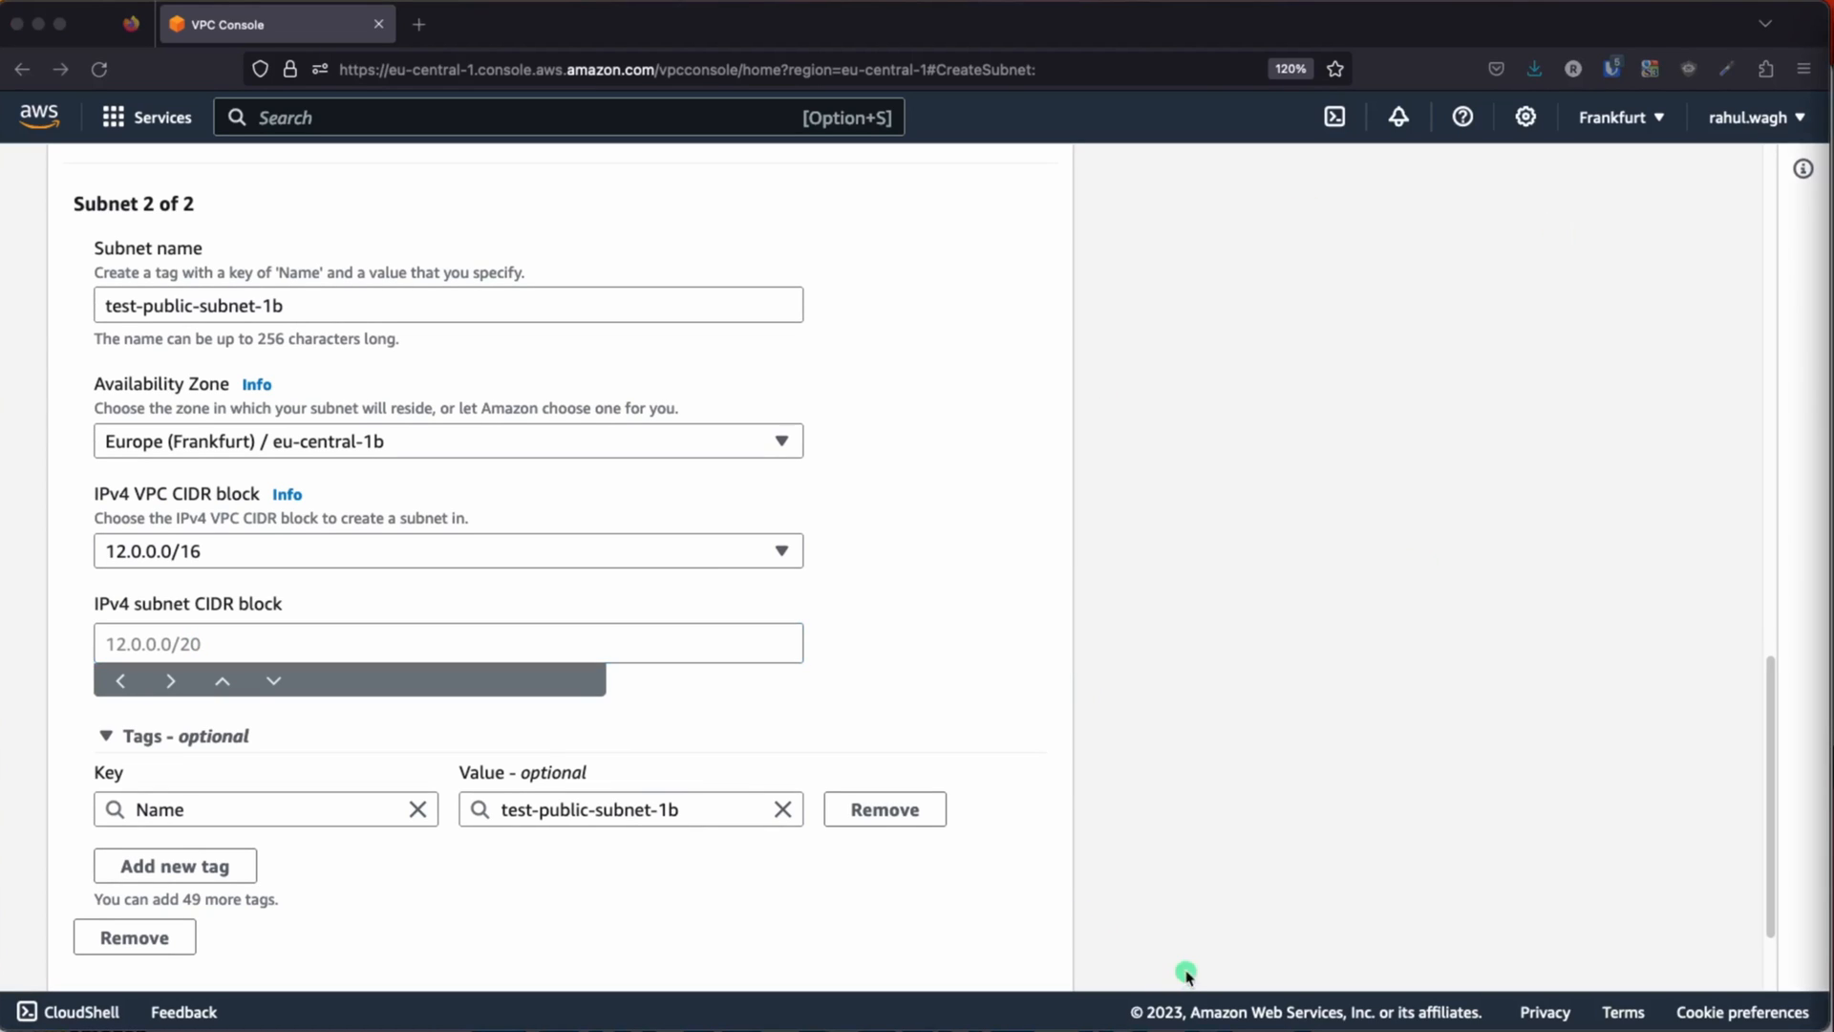
key("super+Tab")
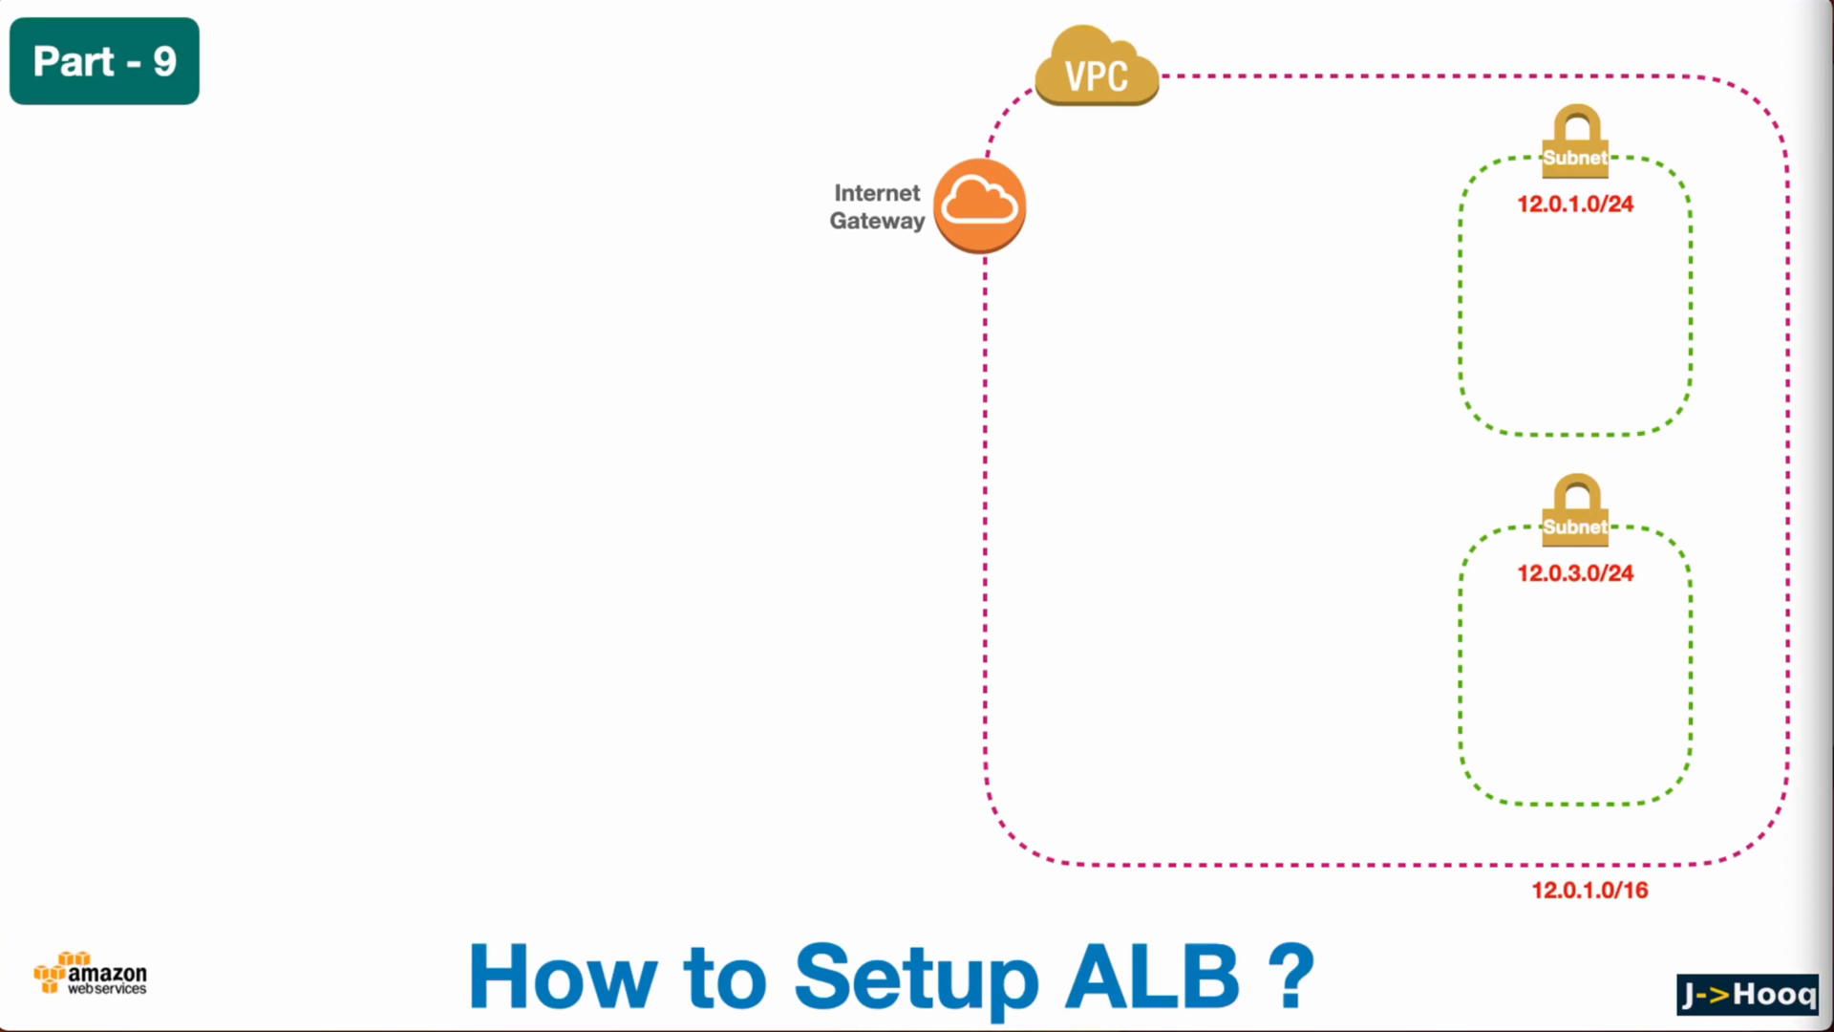
key("super+Tab")
key("super+Tab")
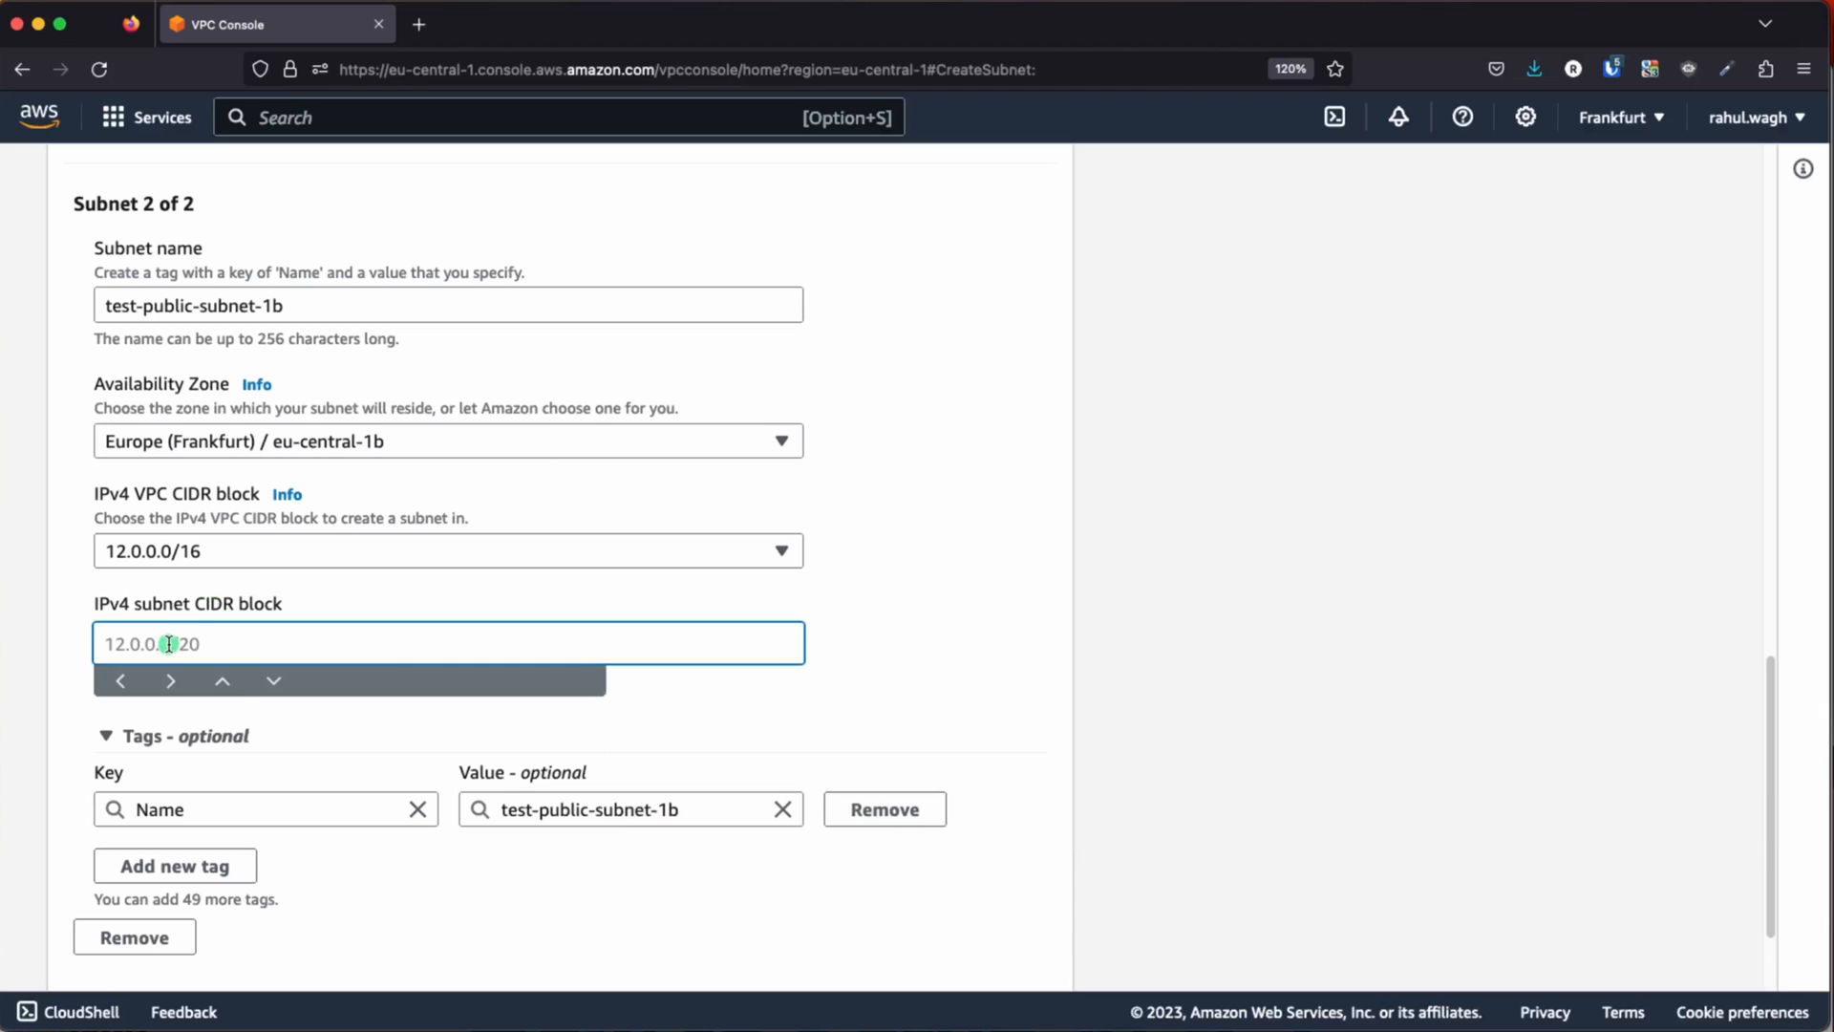
type("12.0.3.0/24")
left_click(949, 646)
scroll(949, 647, "down", 3)
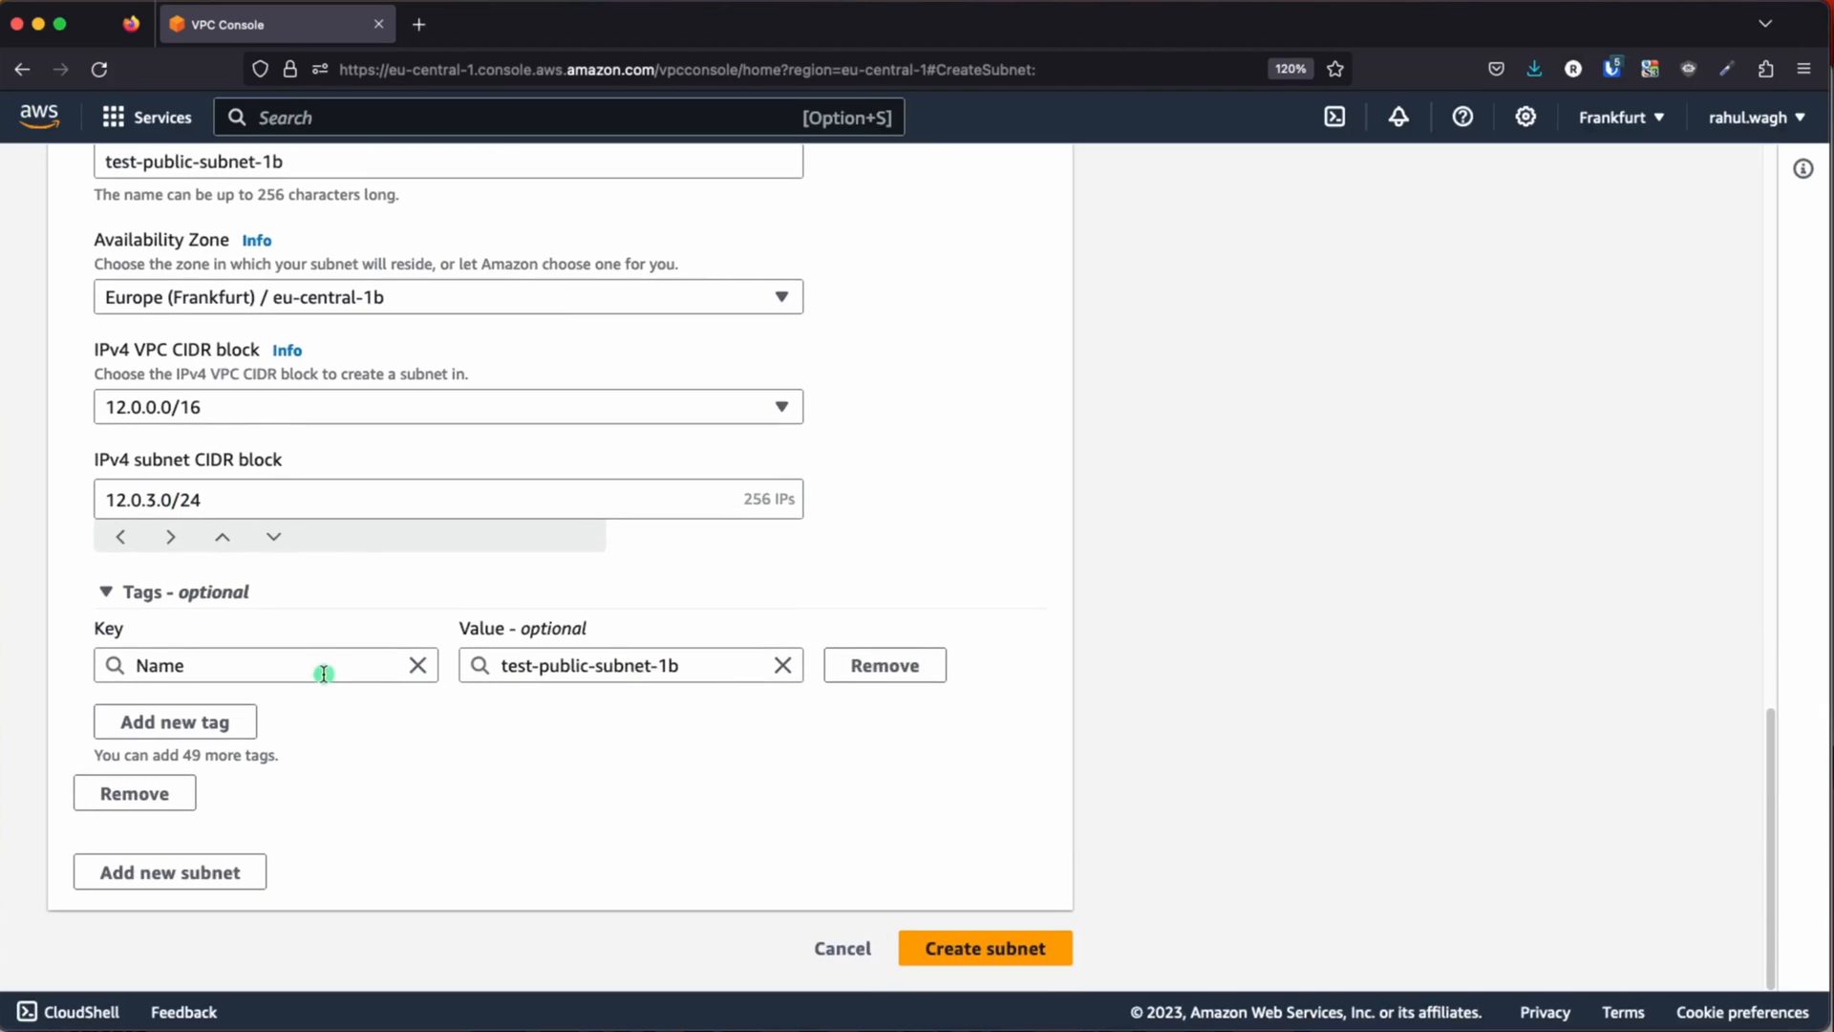
left_click(994, 949)
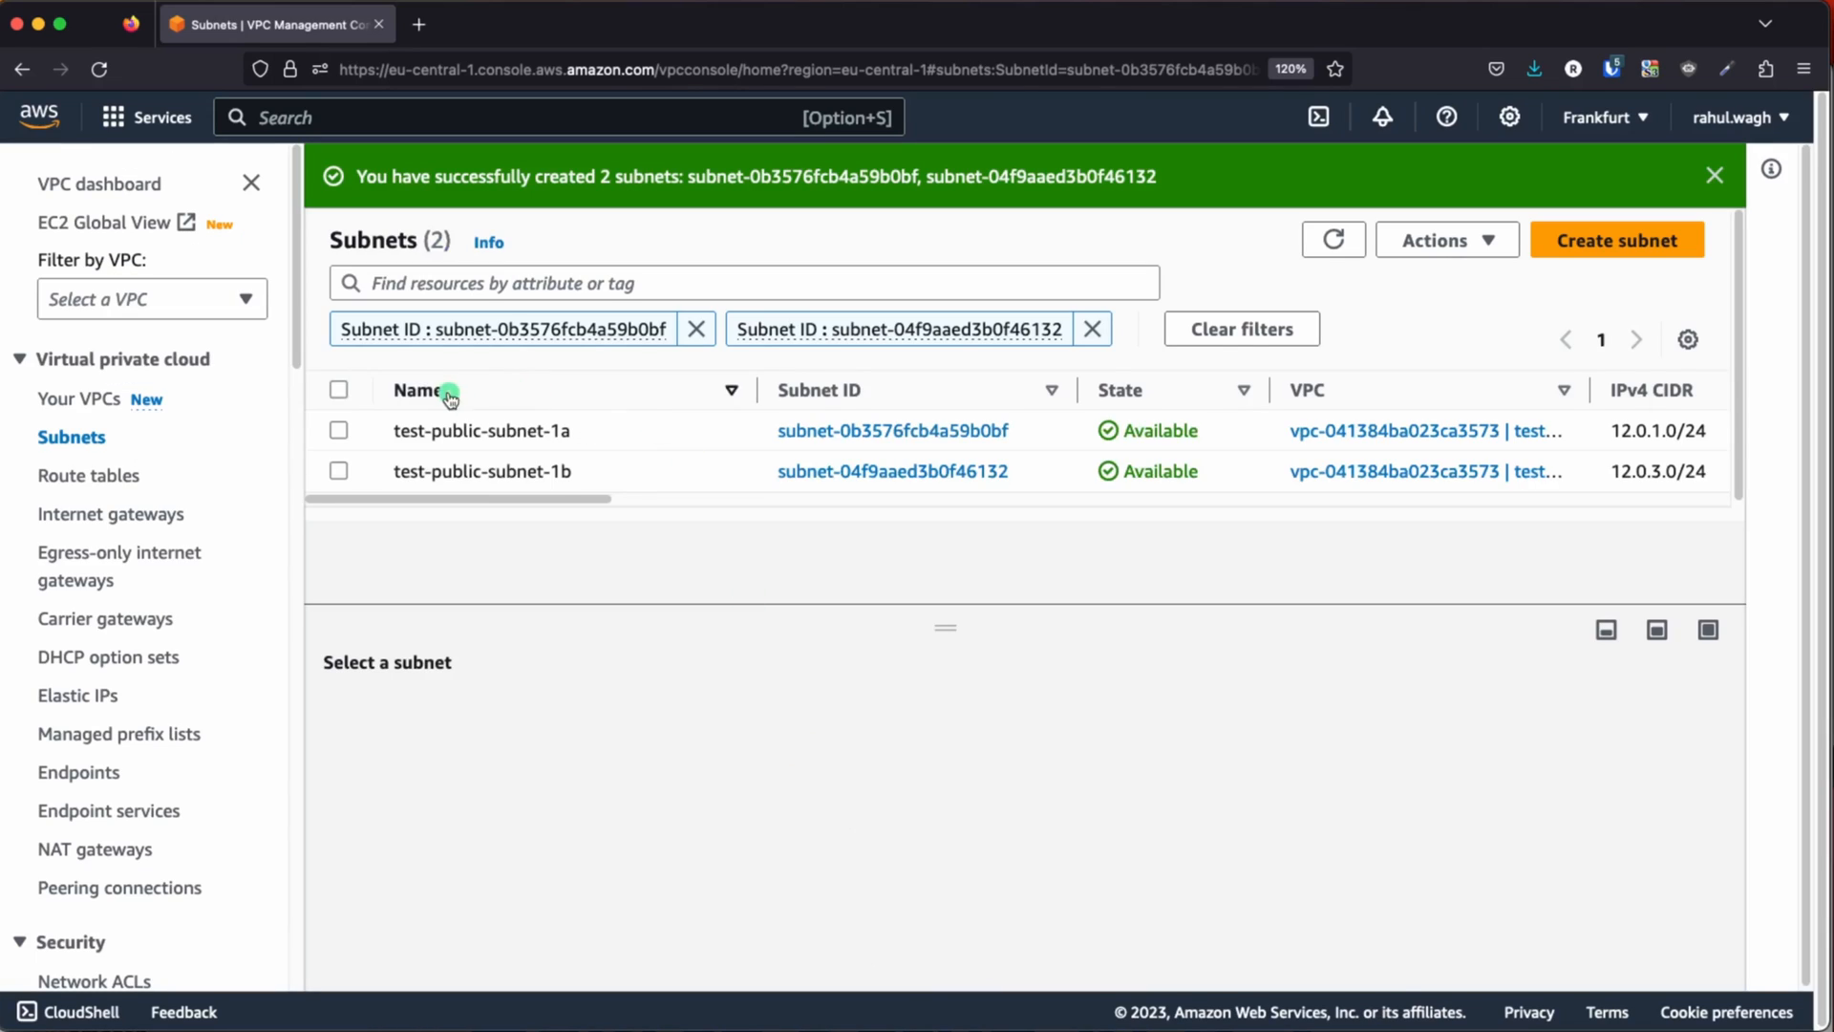
- Review the full subnets list from the VPC dashboard, then open the route tables list
left_click(115, 185)
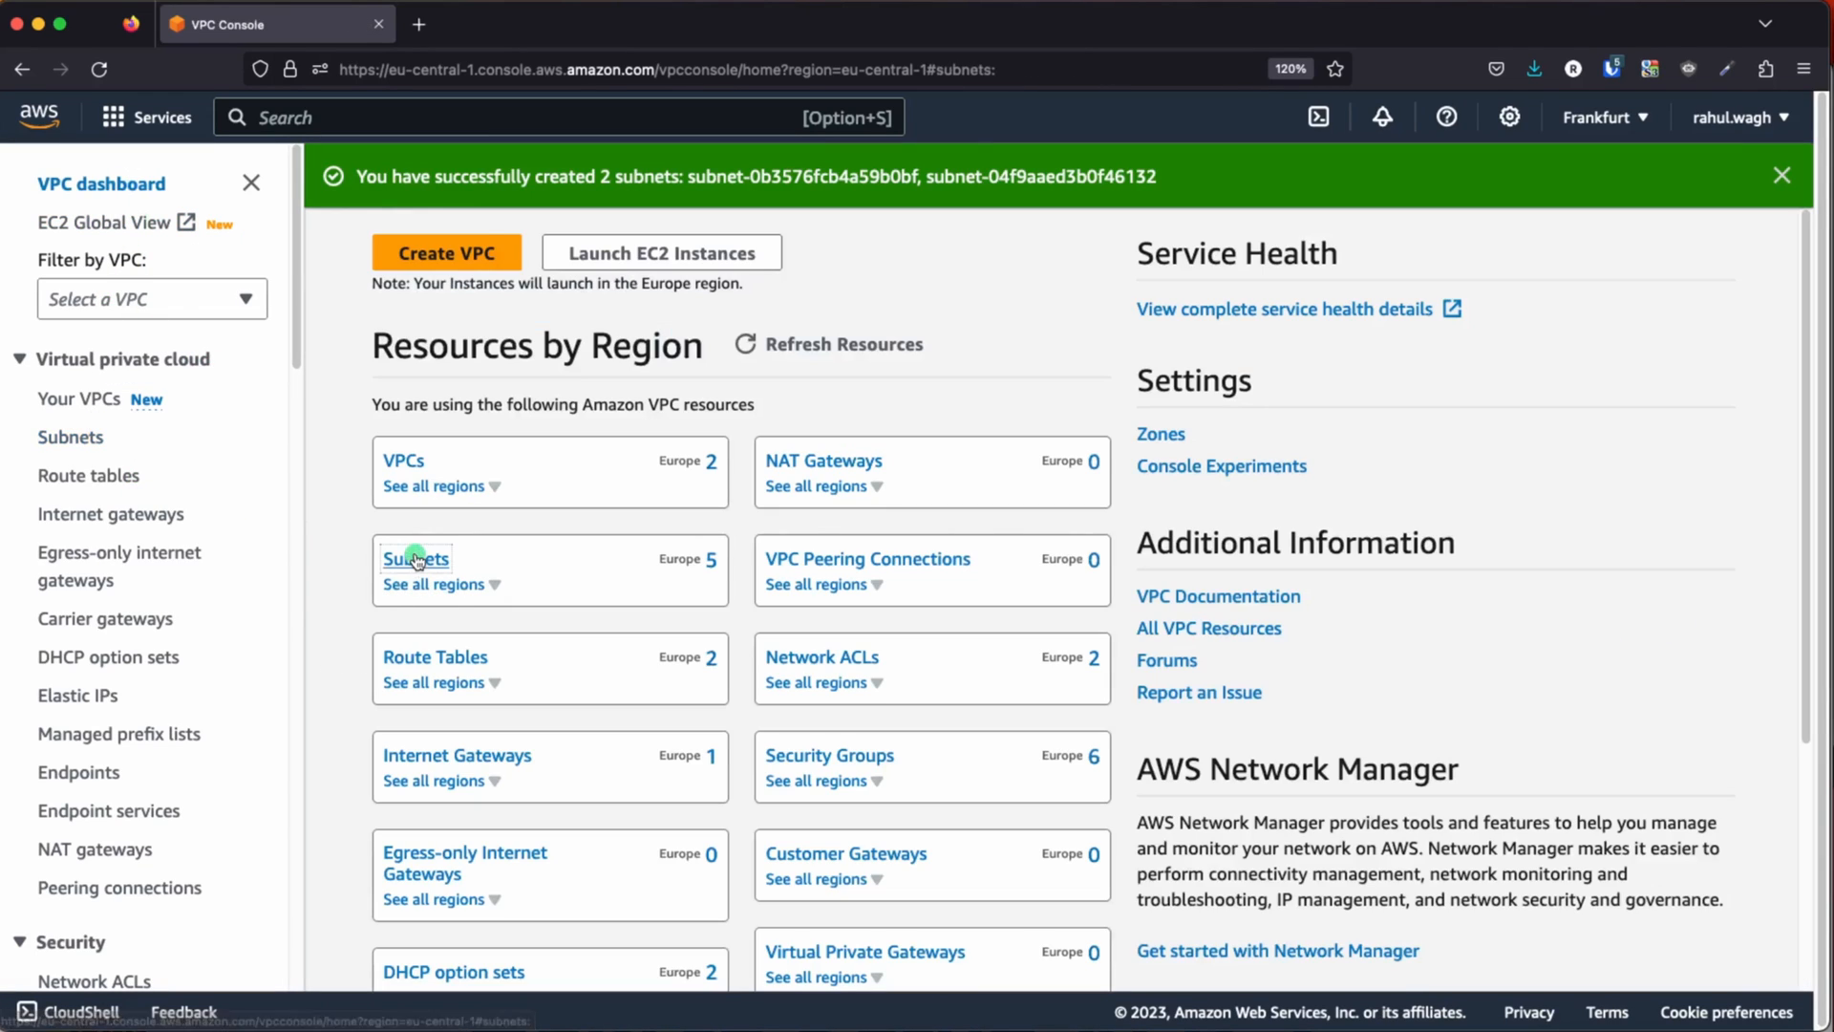
left_click(414, 557)
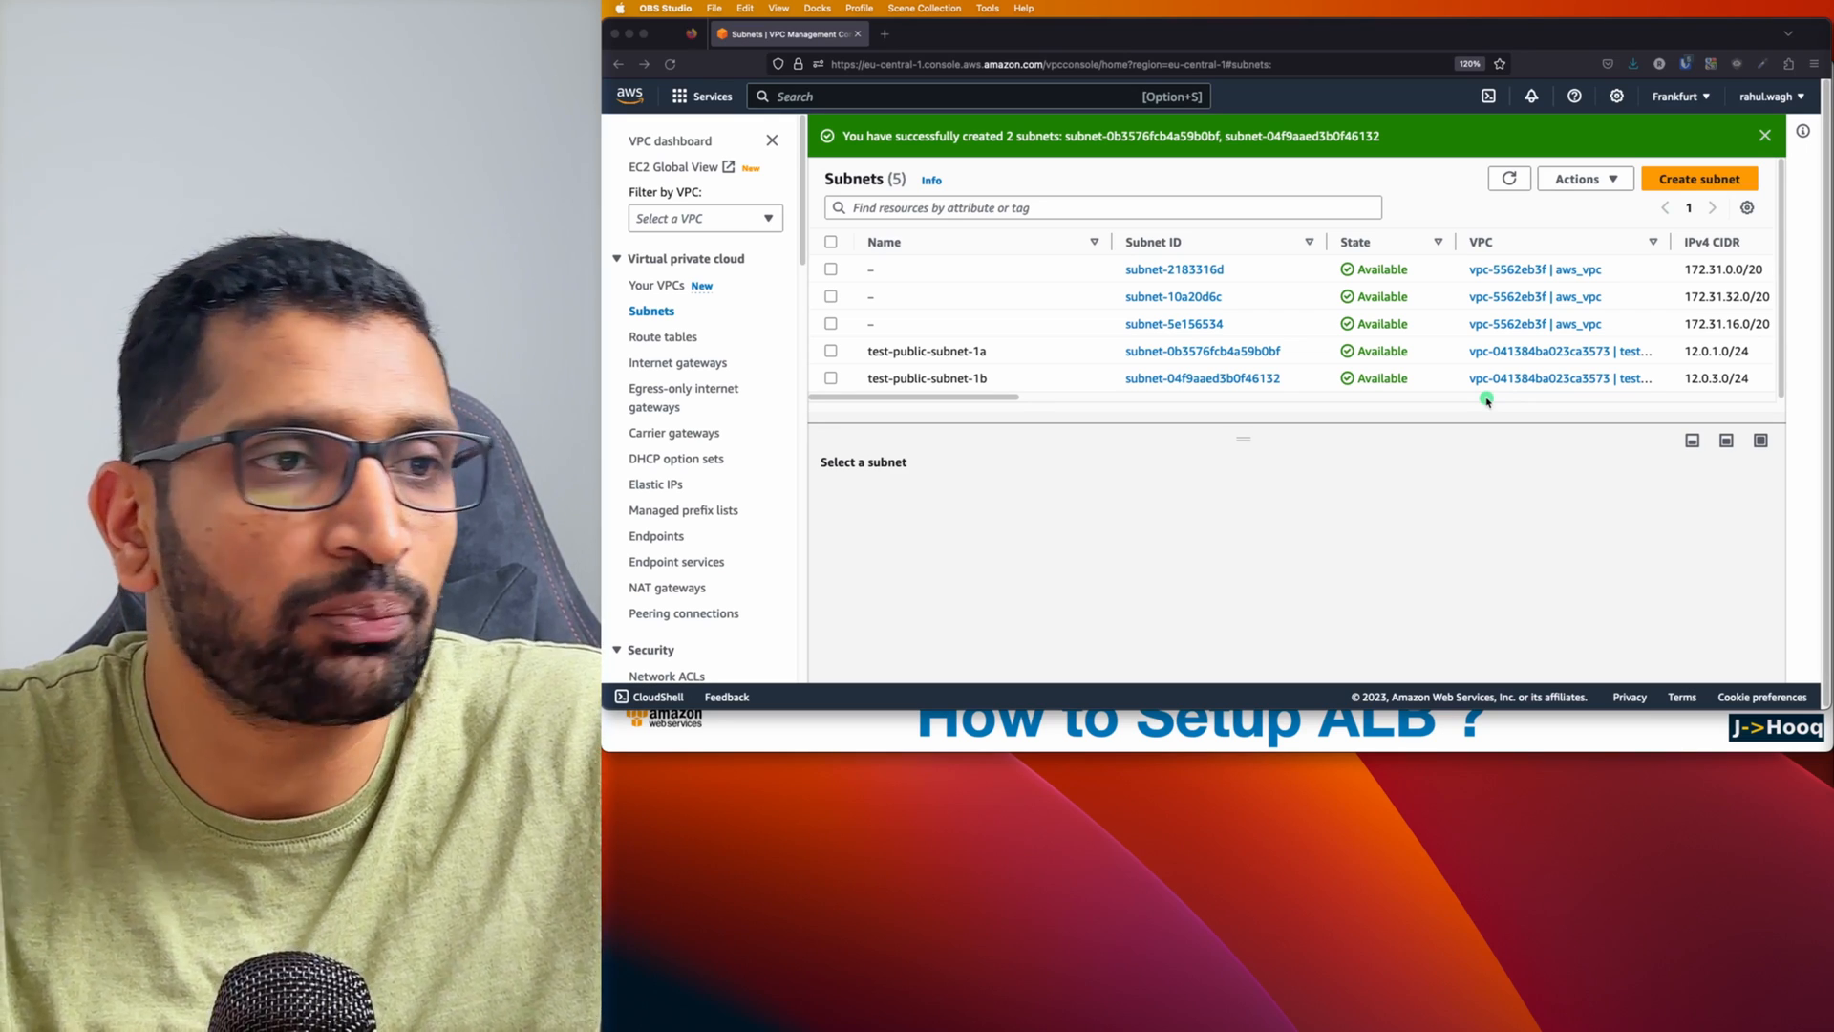
scroll(73, 499, "down", 2)
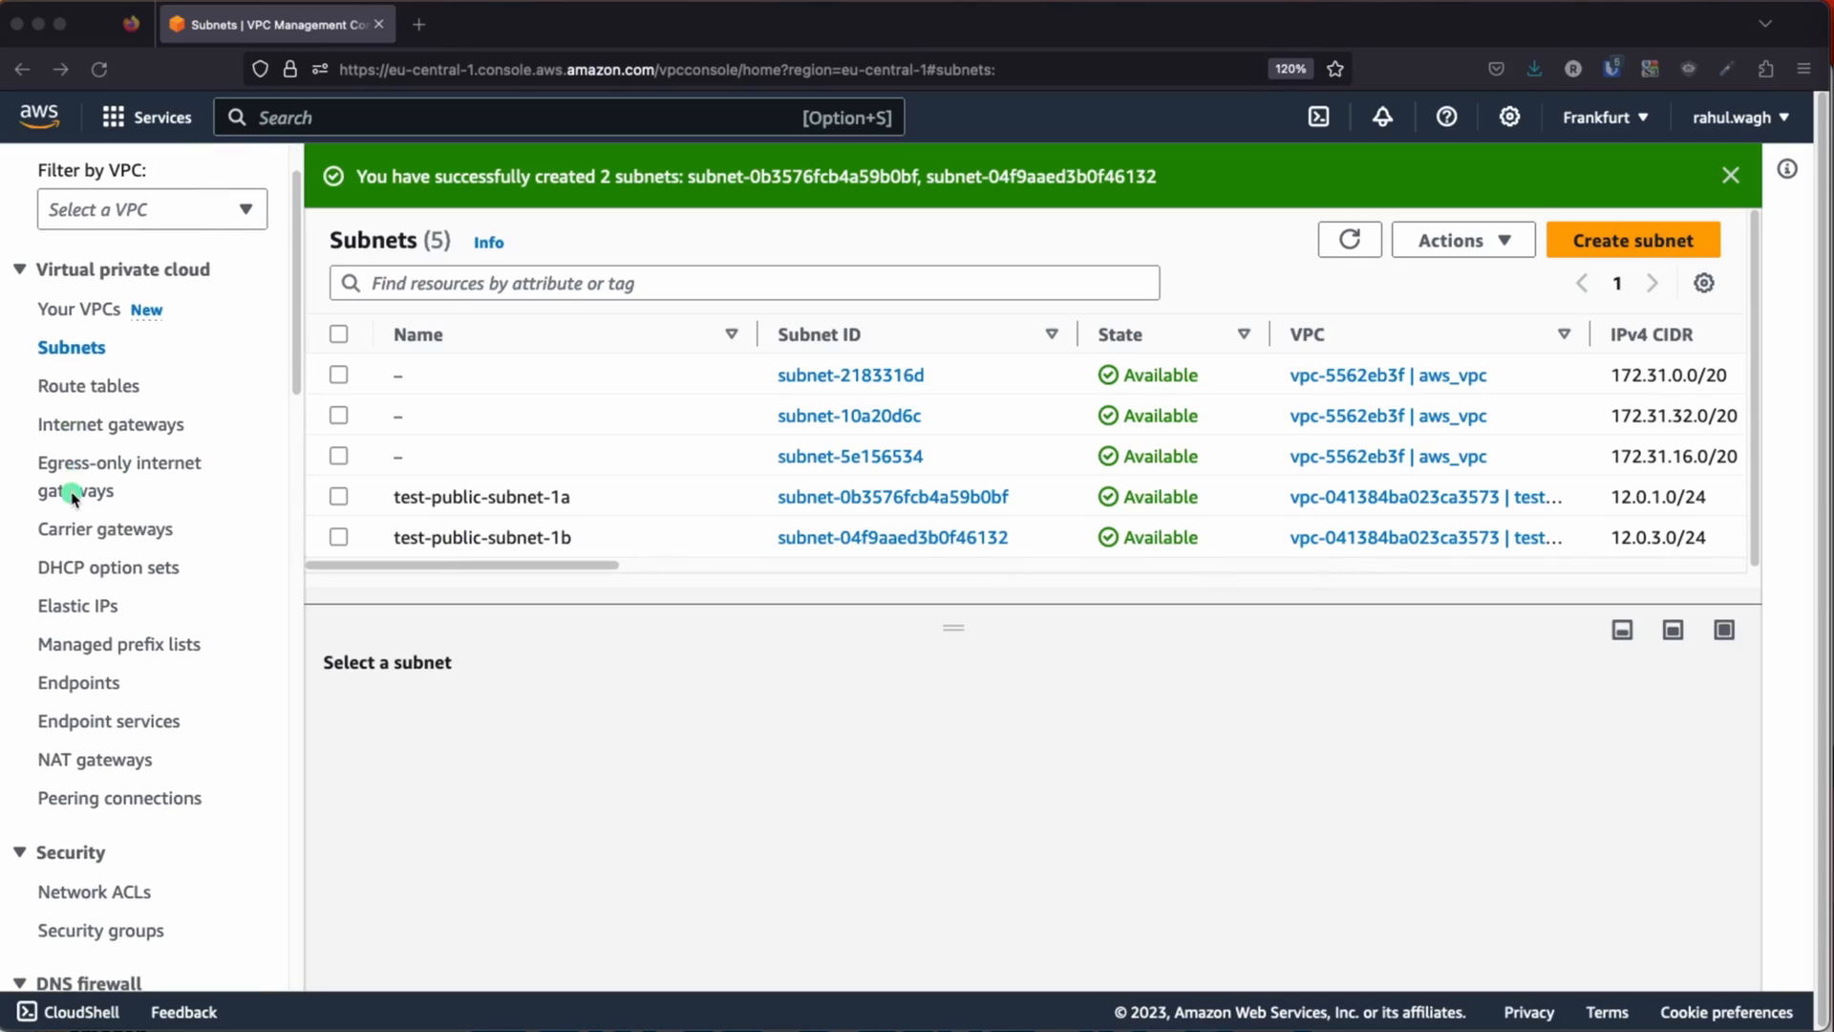
left_click(79, 393)
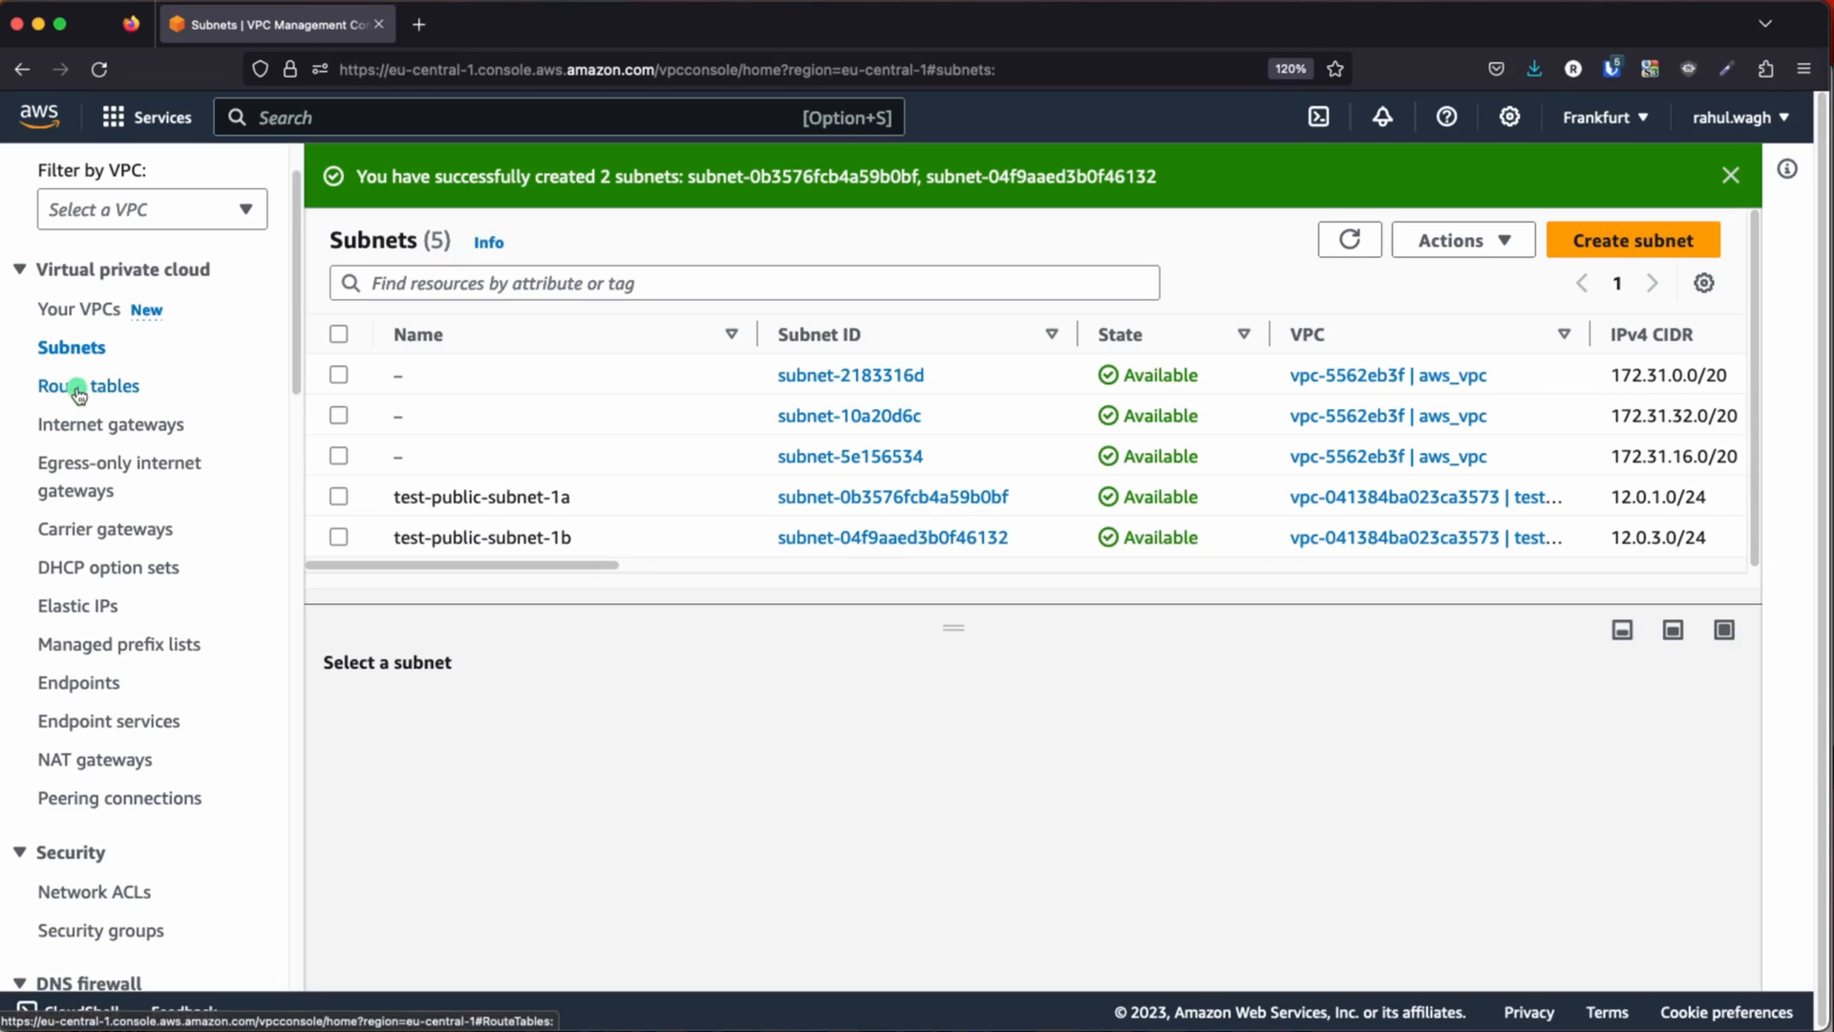
left_click(75, 393)
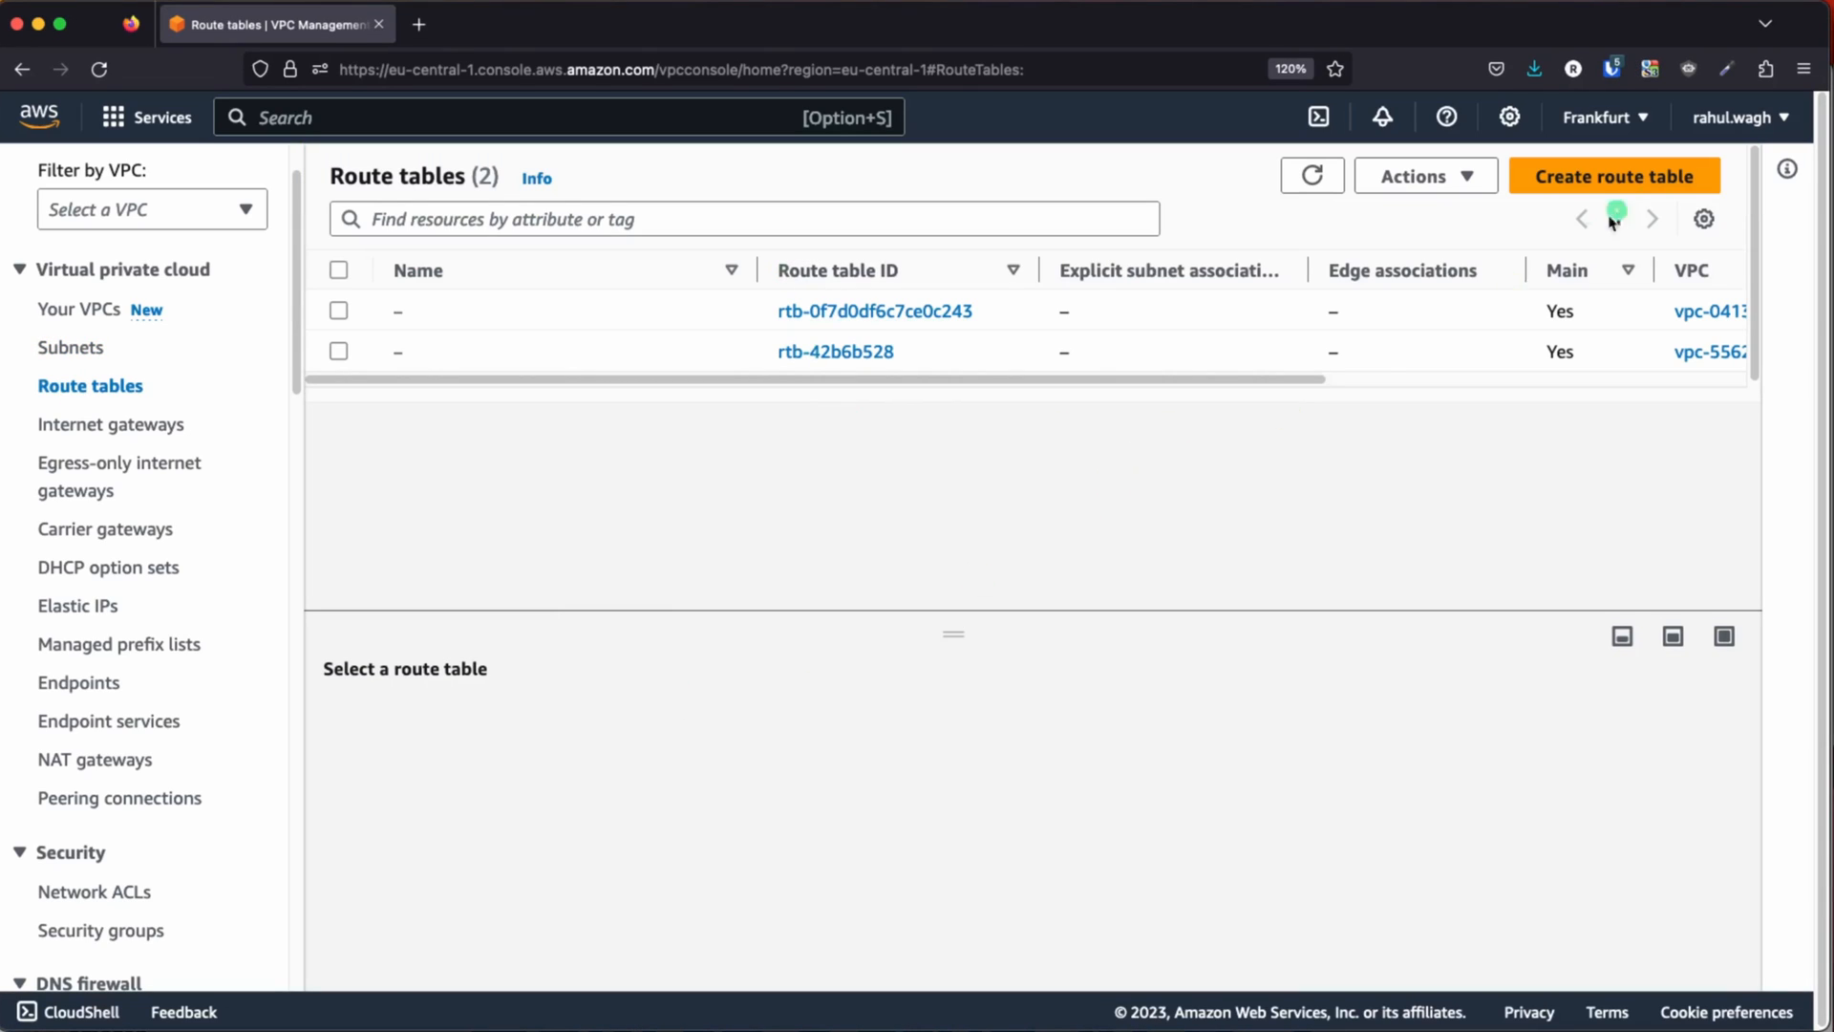
- Create a route table named test-public-RT in test-vpc
left_click(1643, 180)
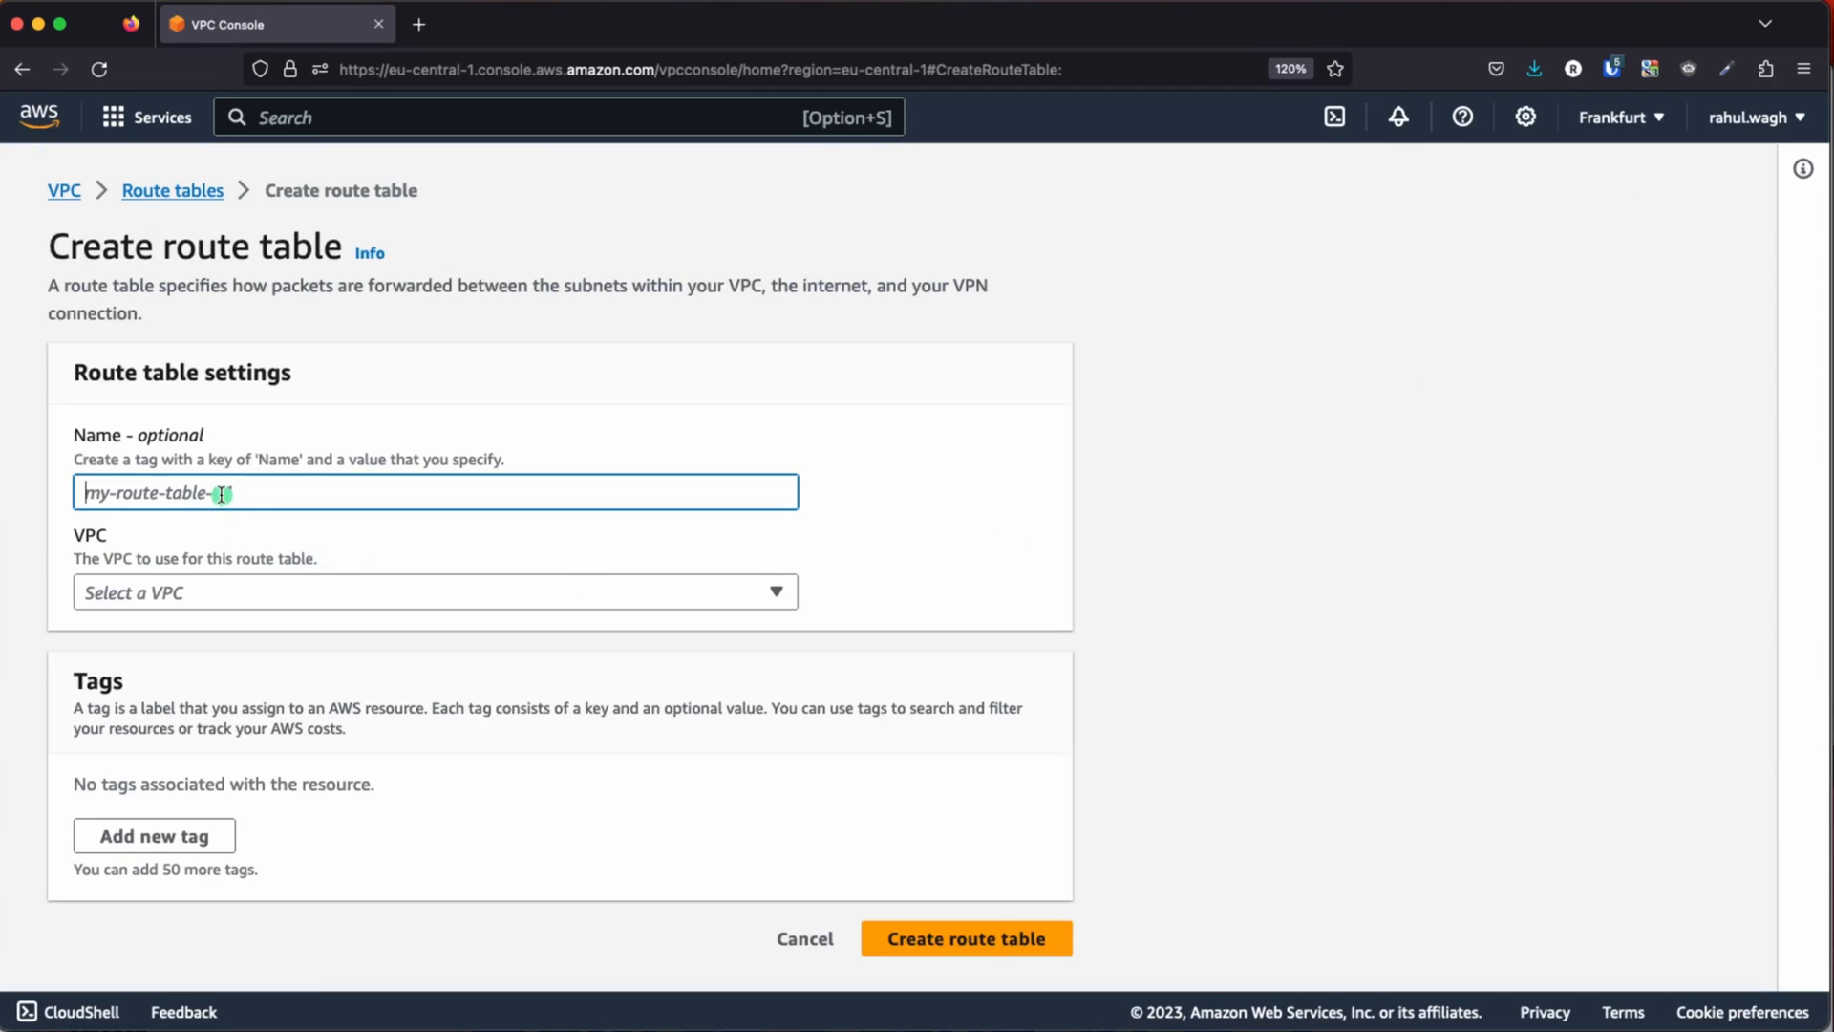
type("test-public-RT")
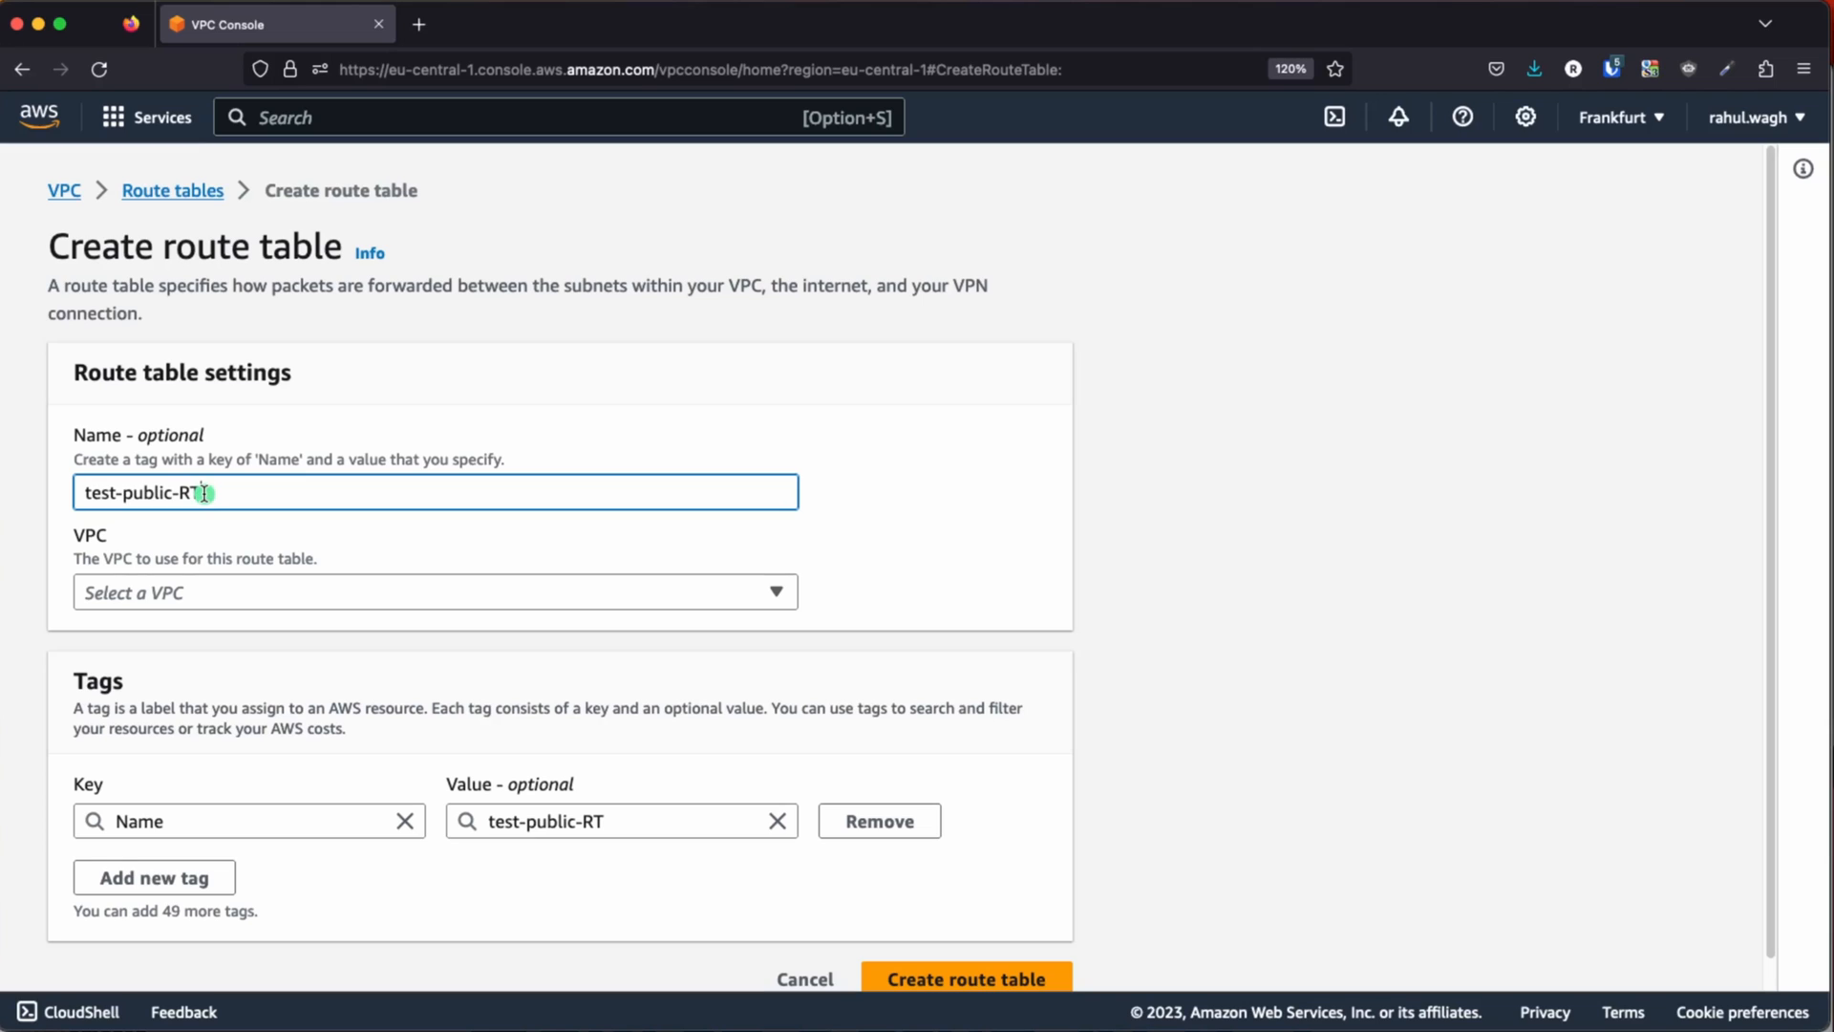
left_click(880, 552)
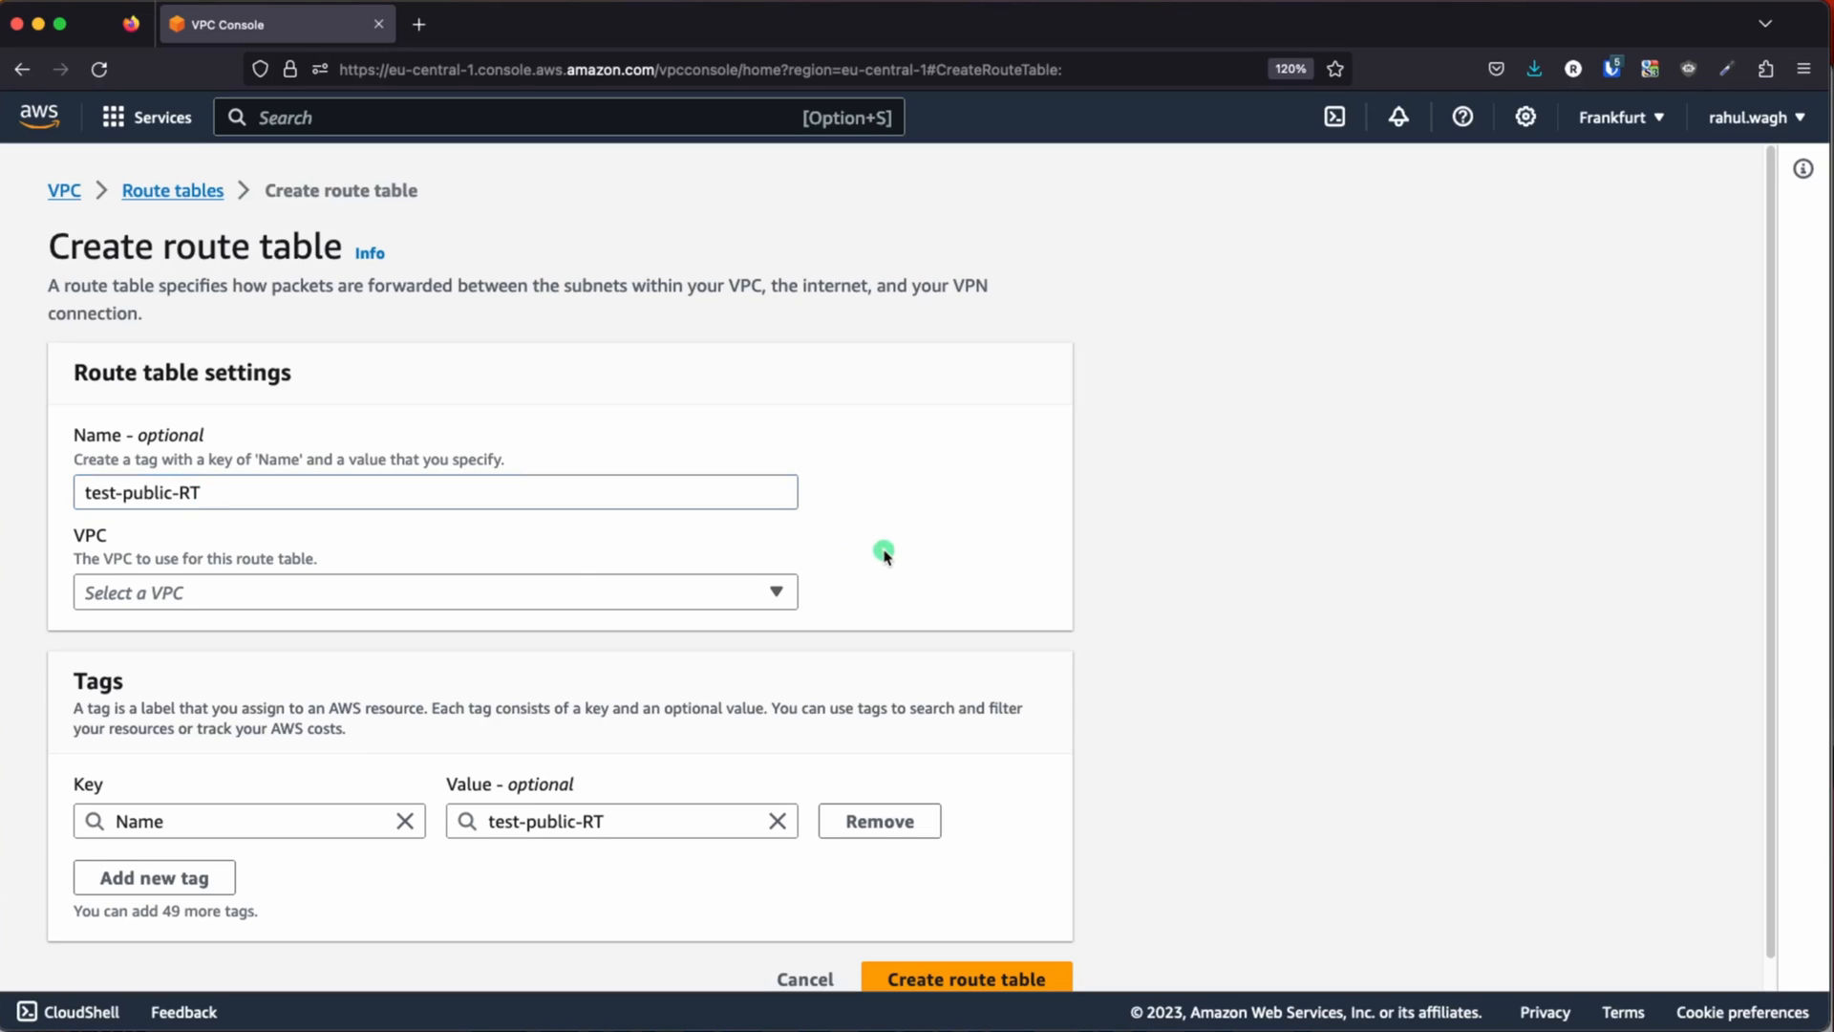
scroll(880, 553, "down", 1)
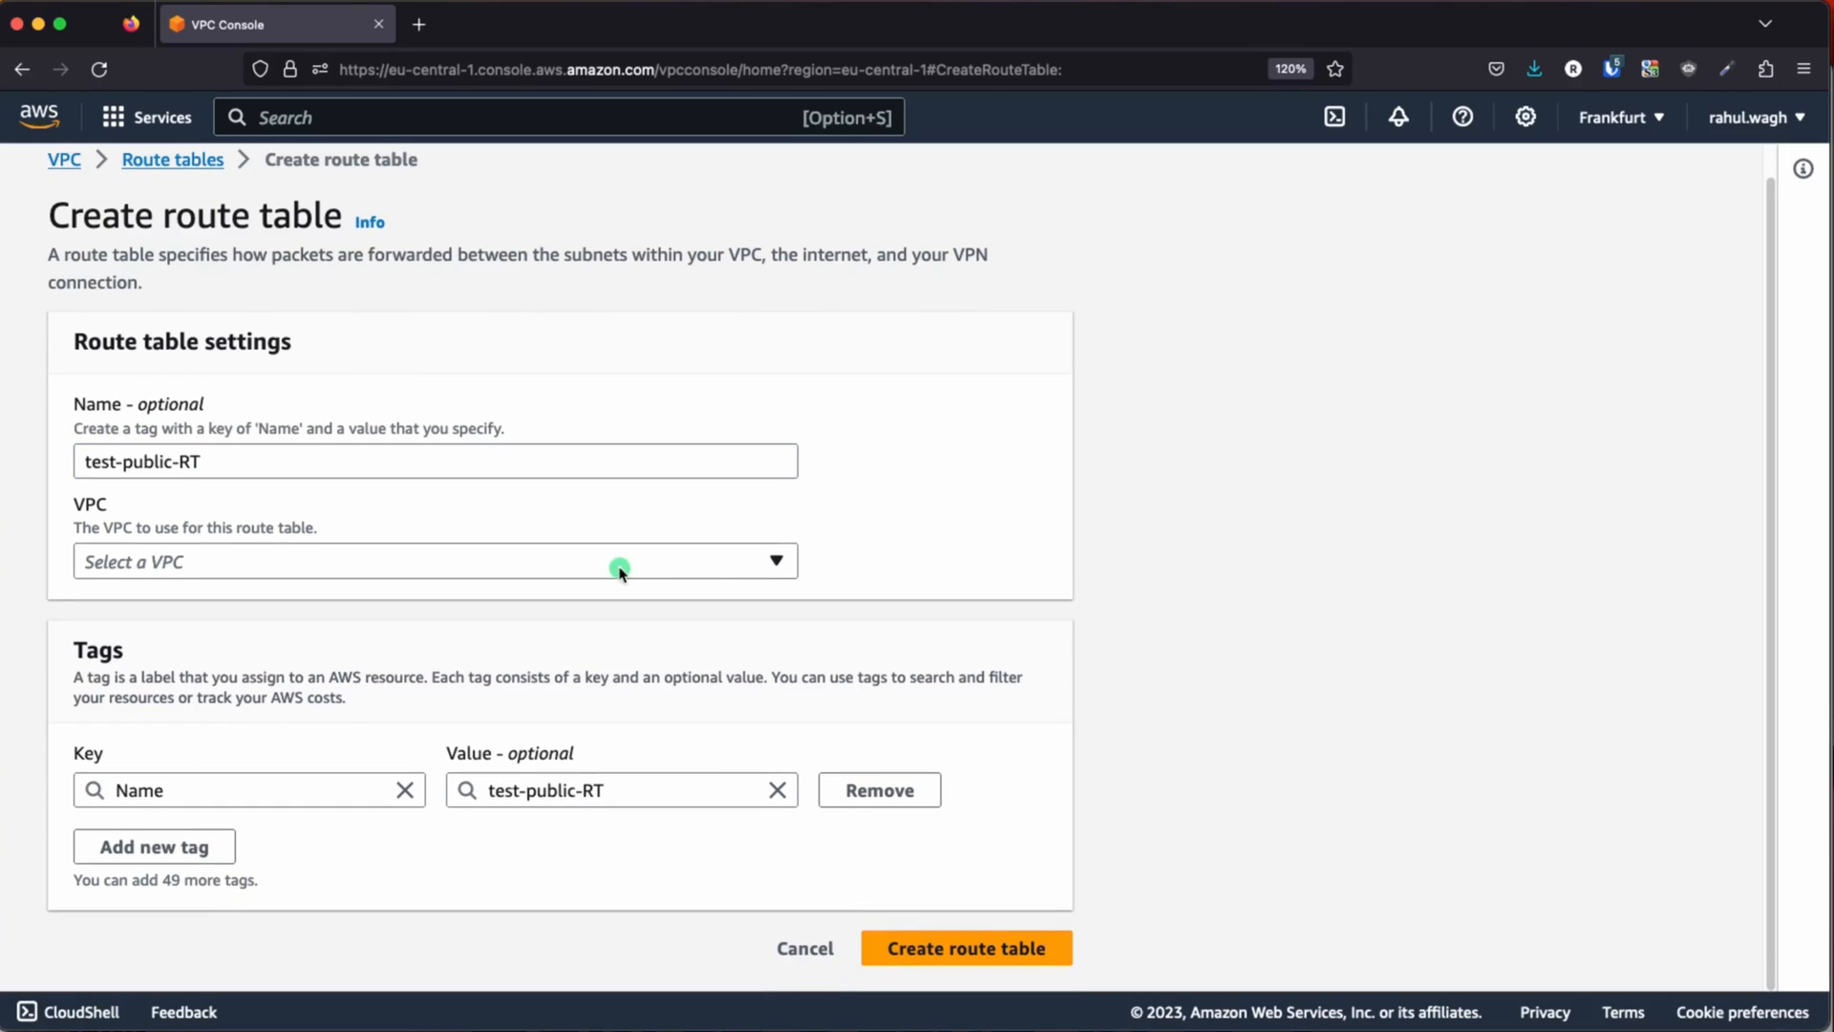
left_click(620, 567)
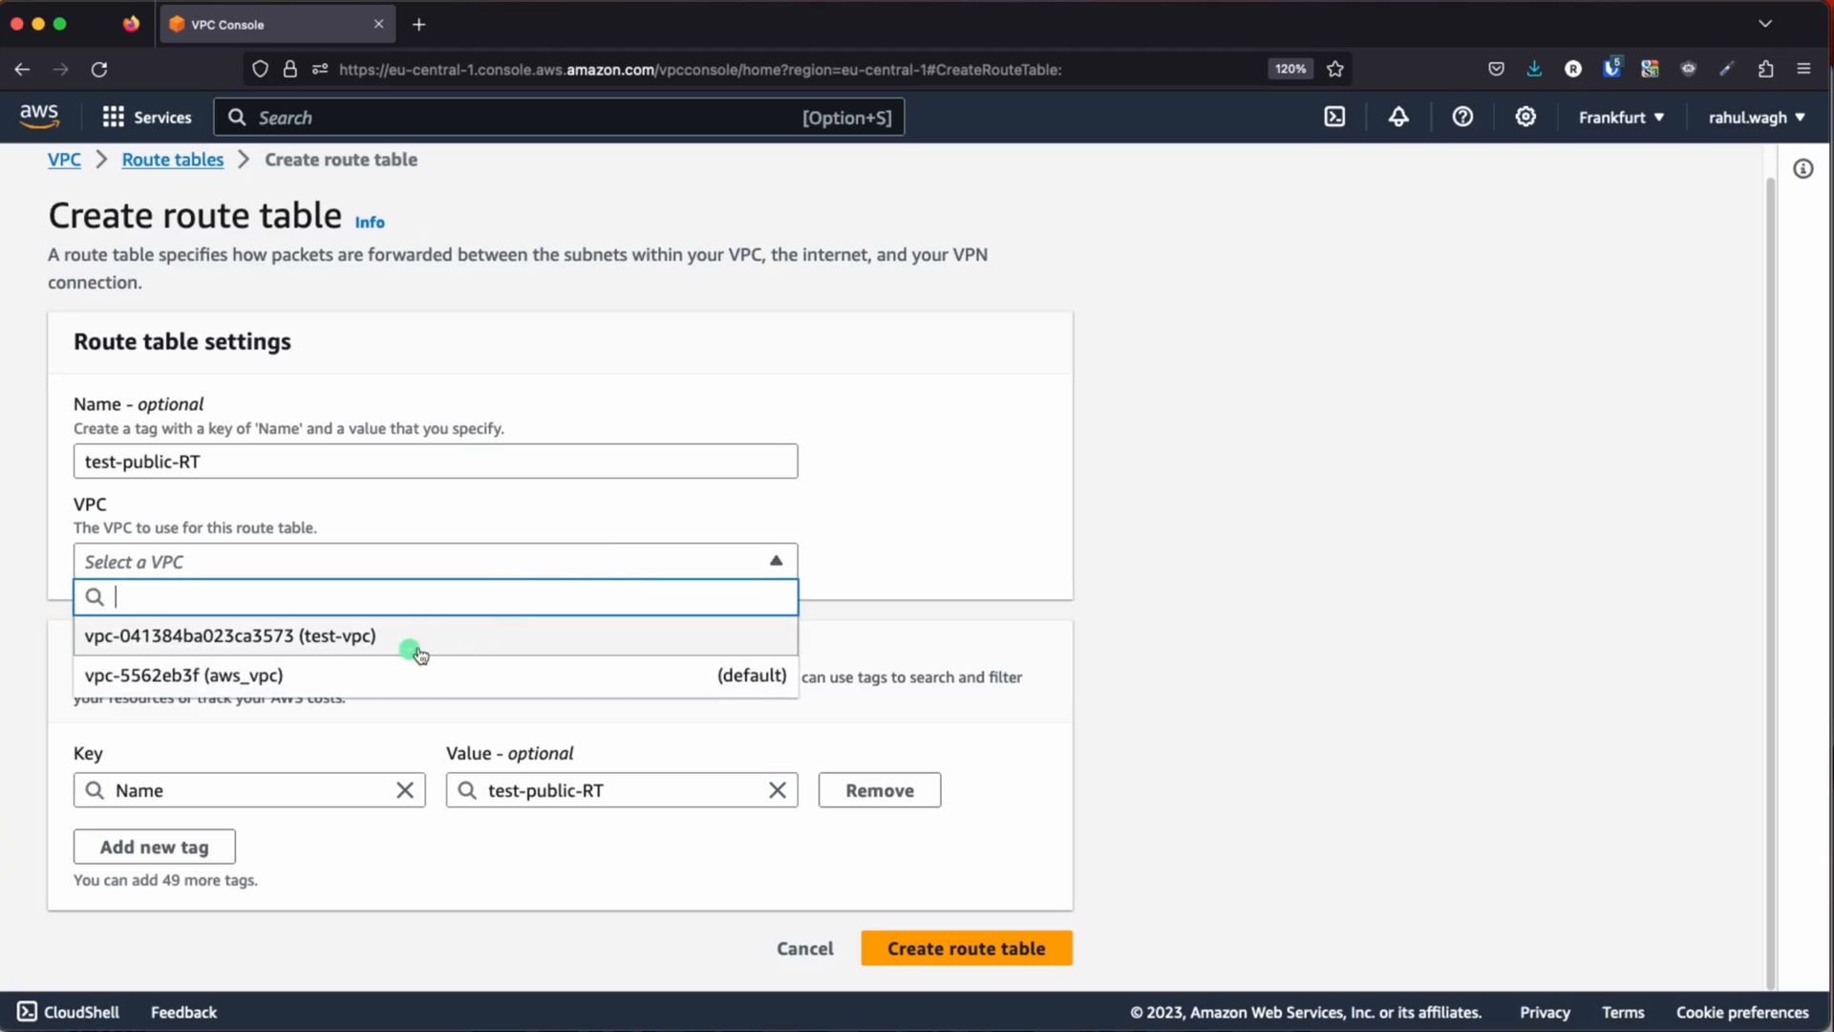
left_click(364, 640)
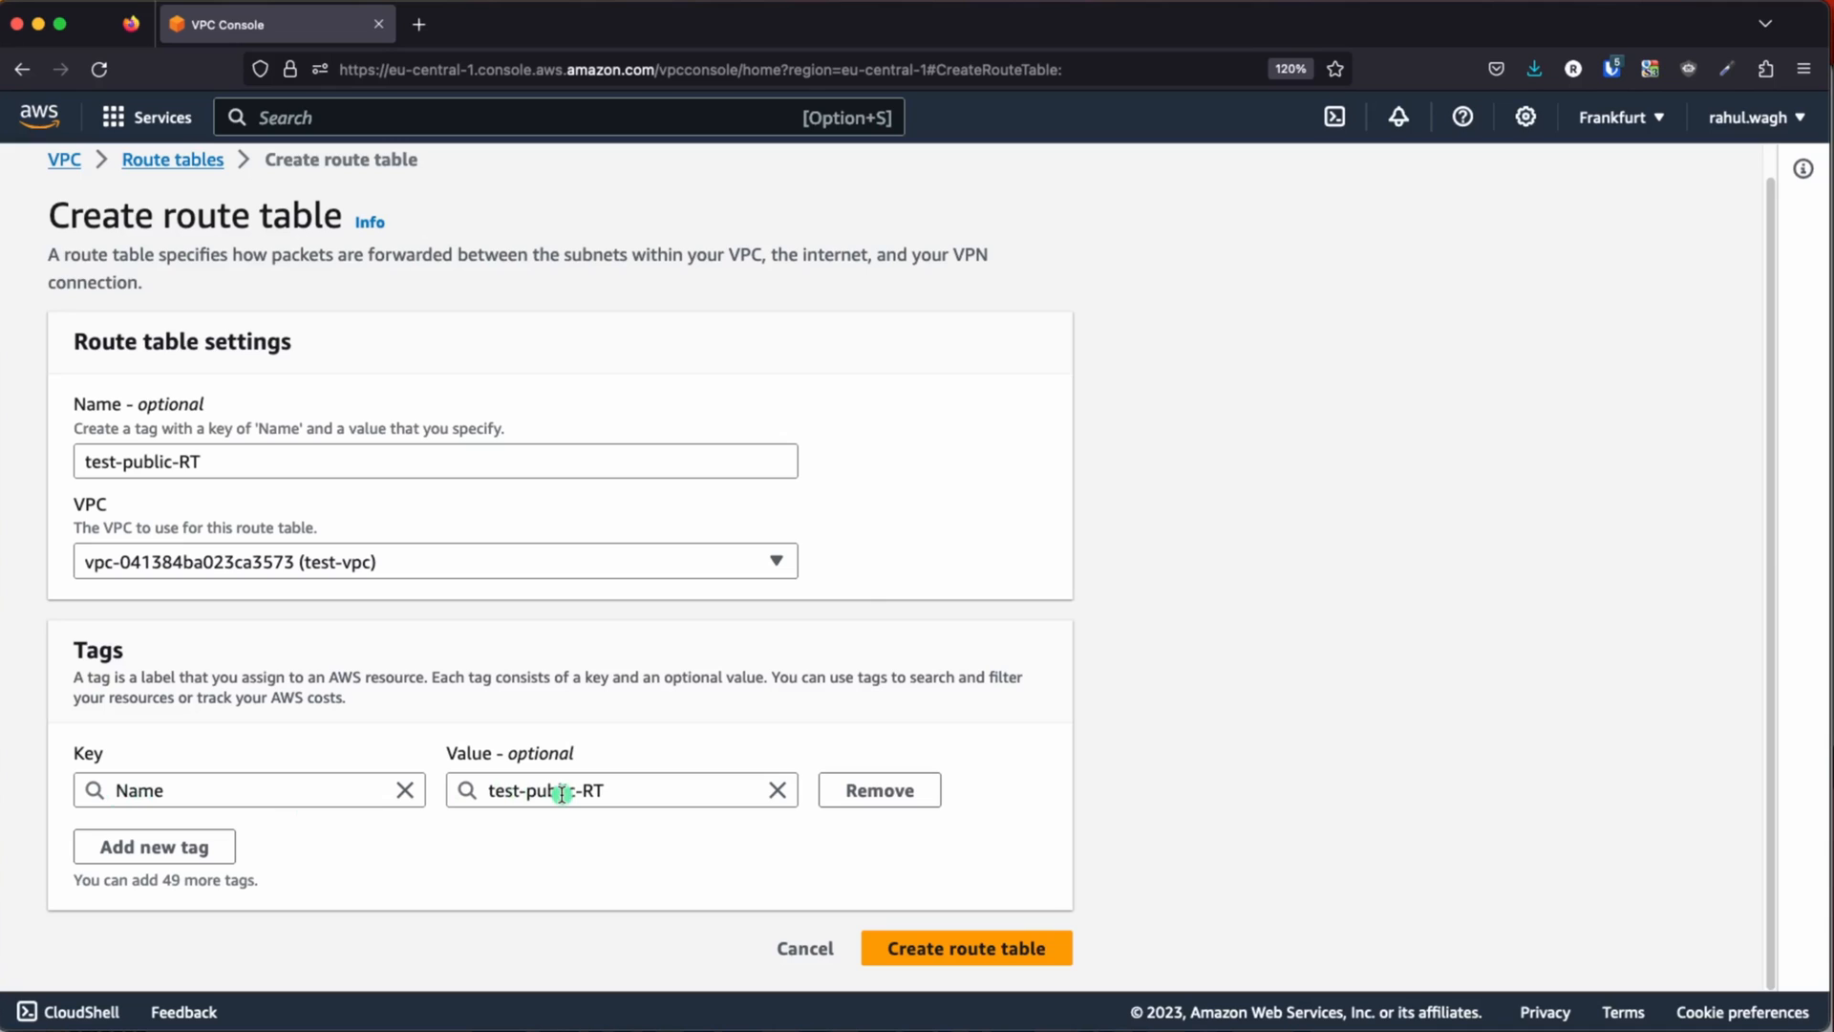
left_click(966, 949)
- Explicitly associate test-public-subnet-1a and test-public-subnet-1b with the test-public-RT route table and check its subnet associations
left_click(506, 253)
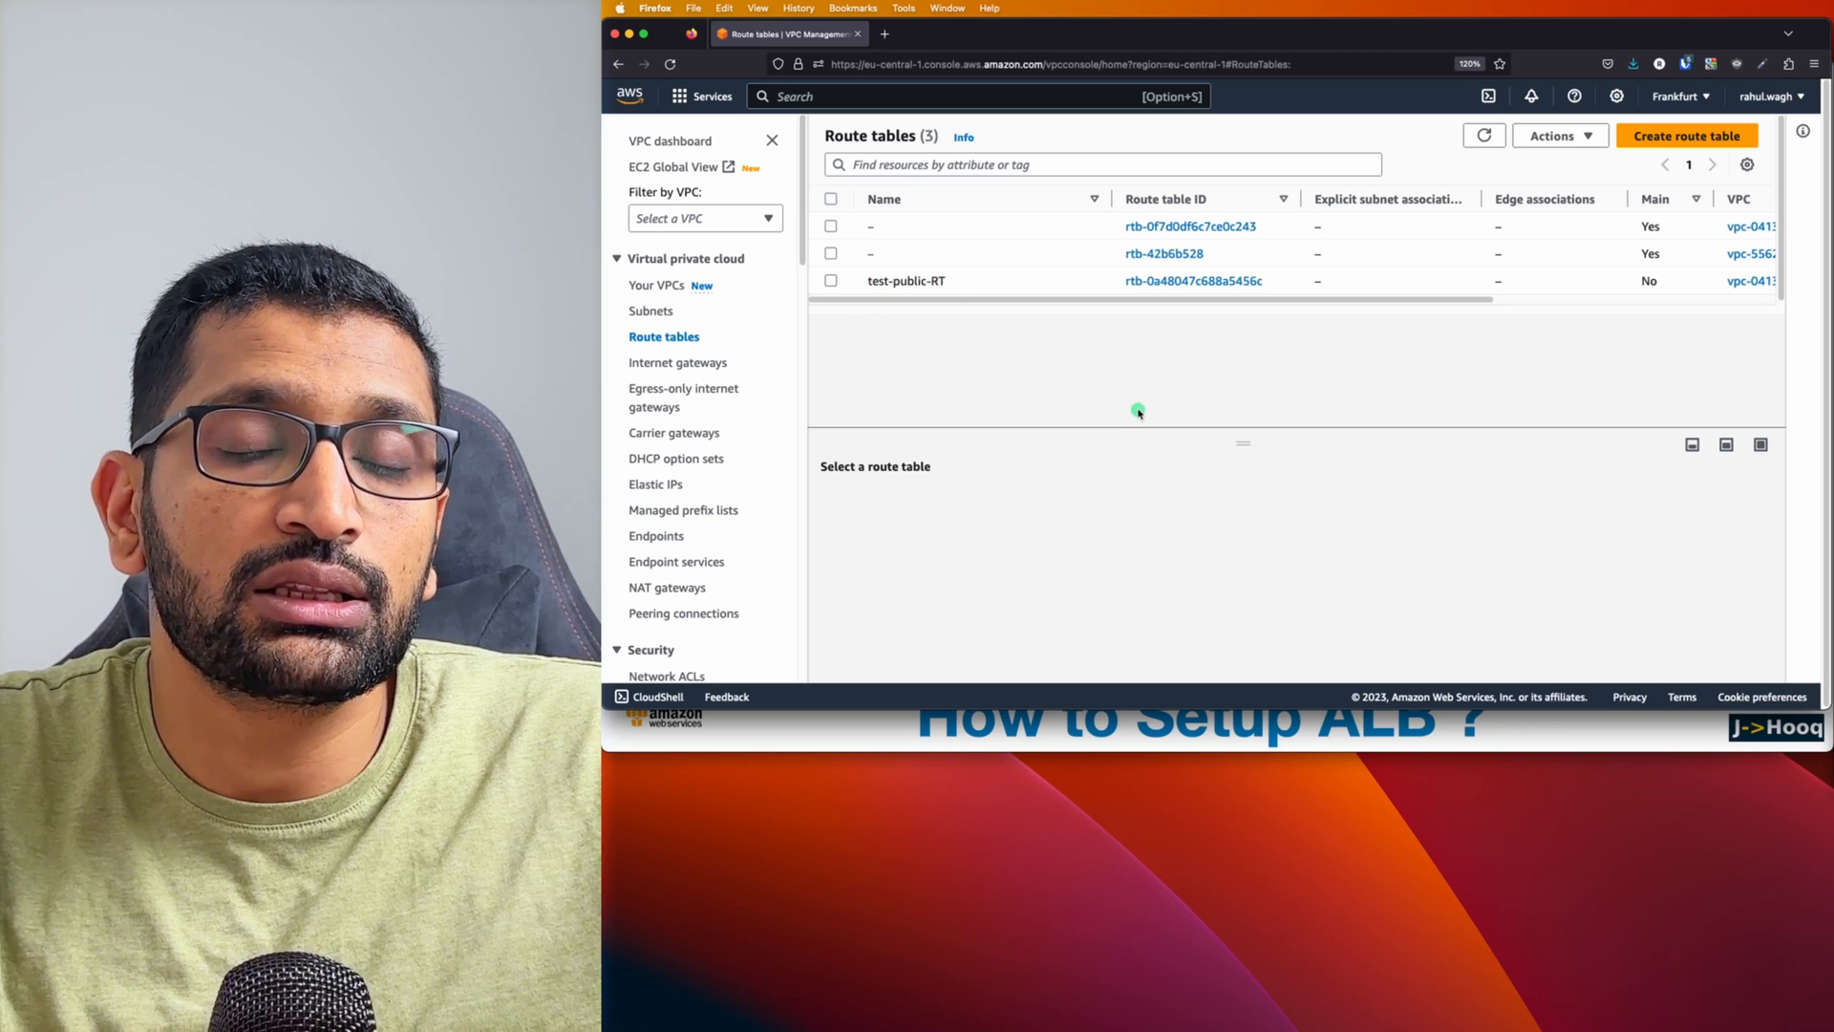
left_click(1178, 280)
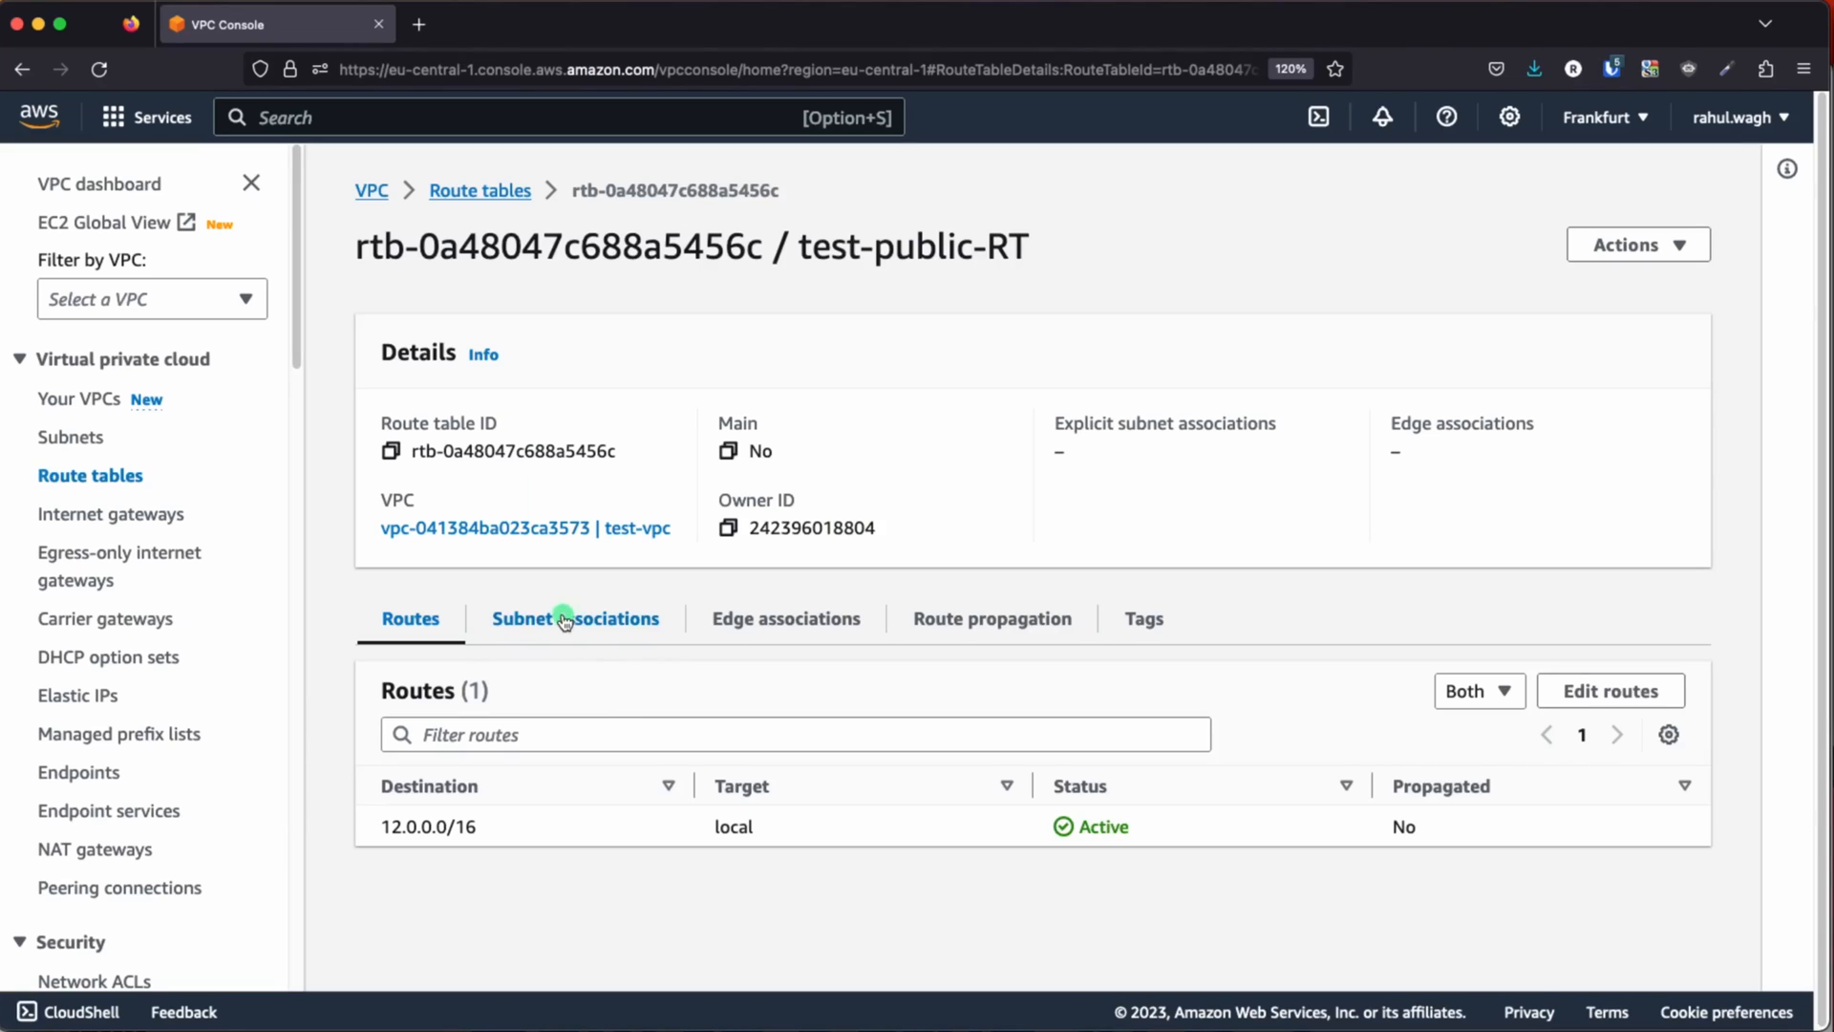
left_click(564, 621)
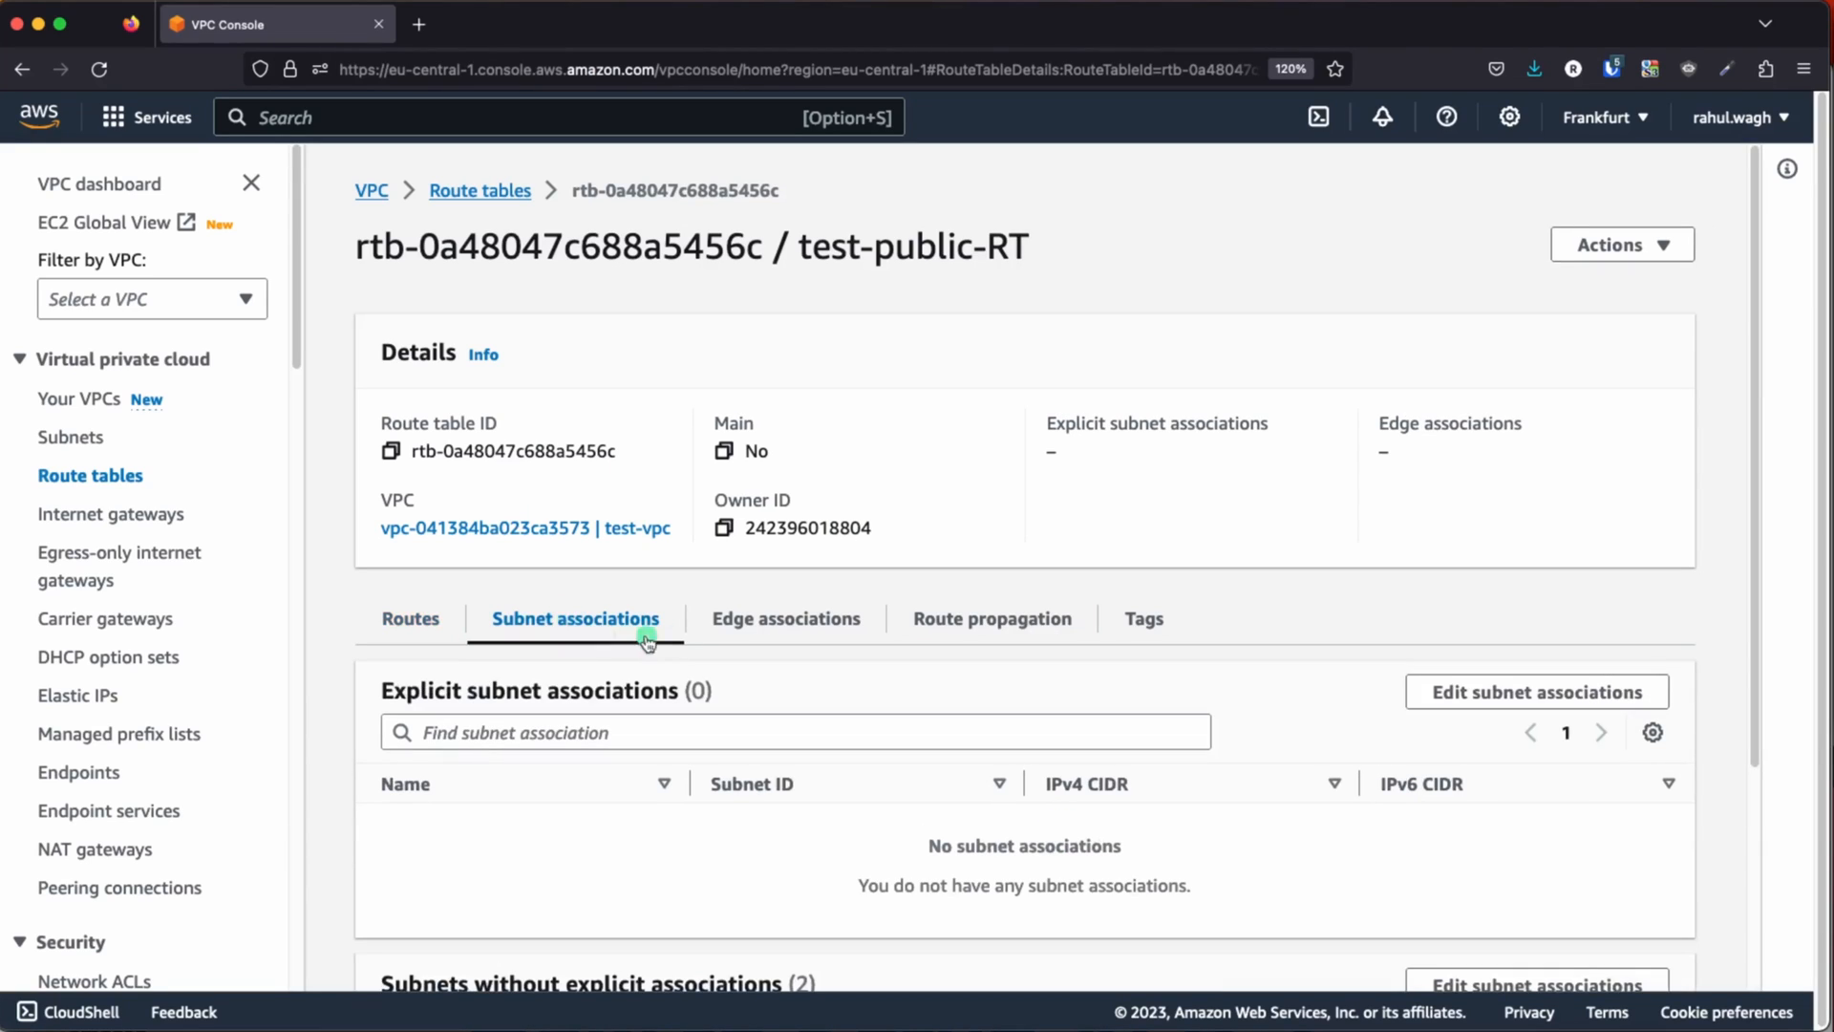
scroll(1220, 647, "down", 3)
left_click(1516, 470)
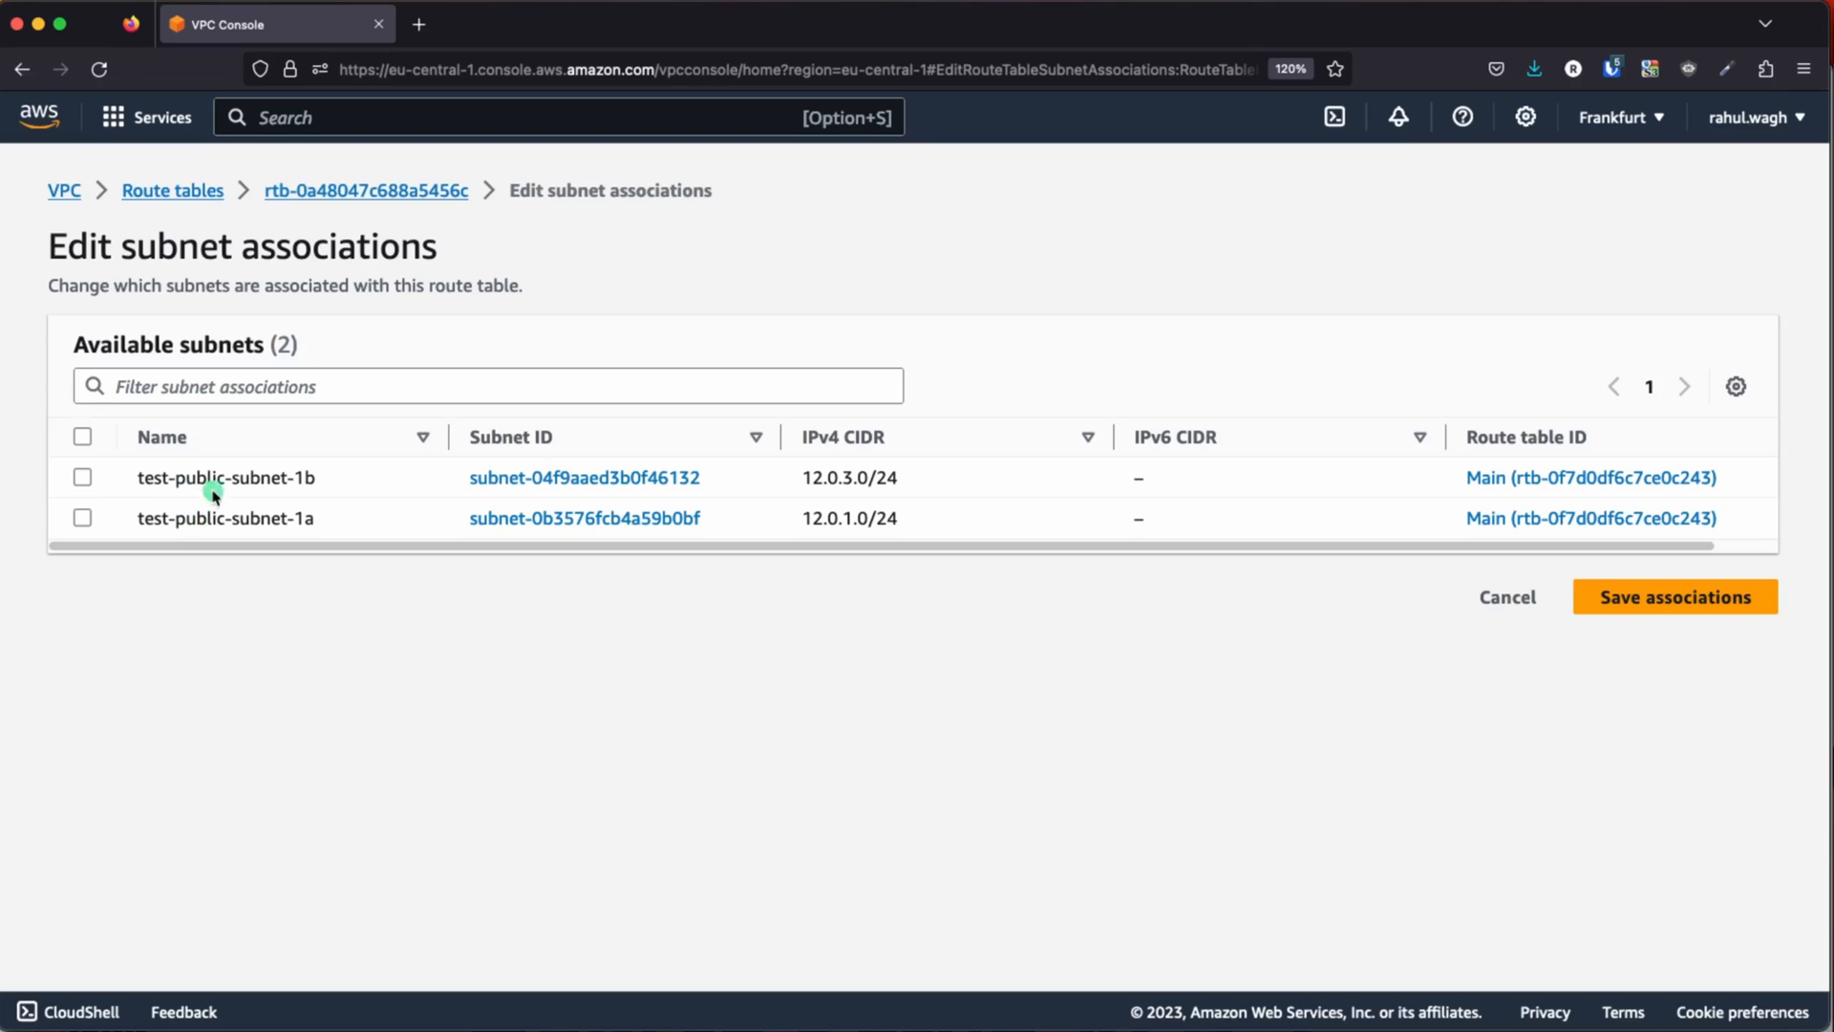
left_click(83, 439)
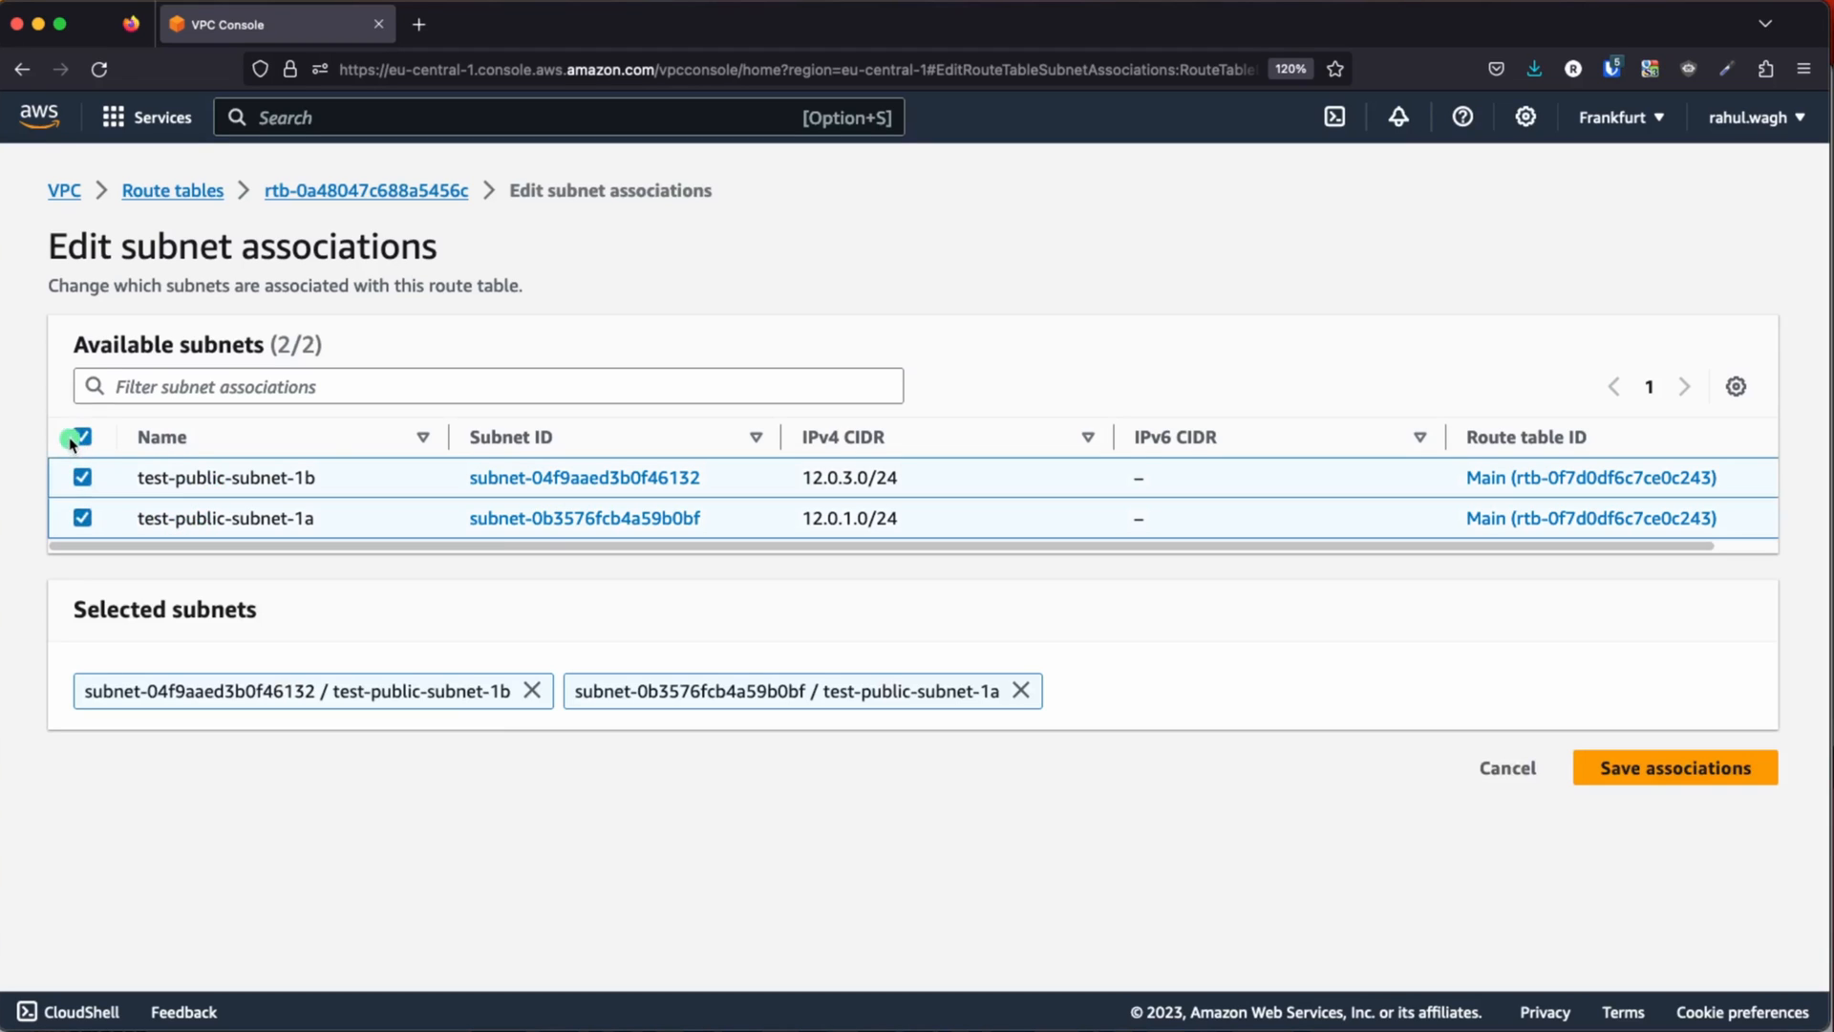
left_click(1634, 766)
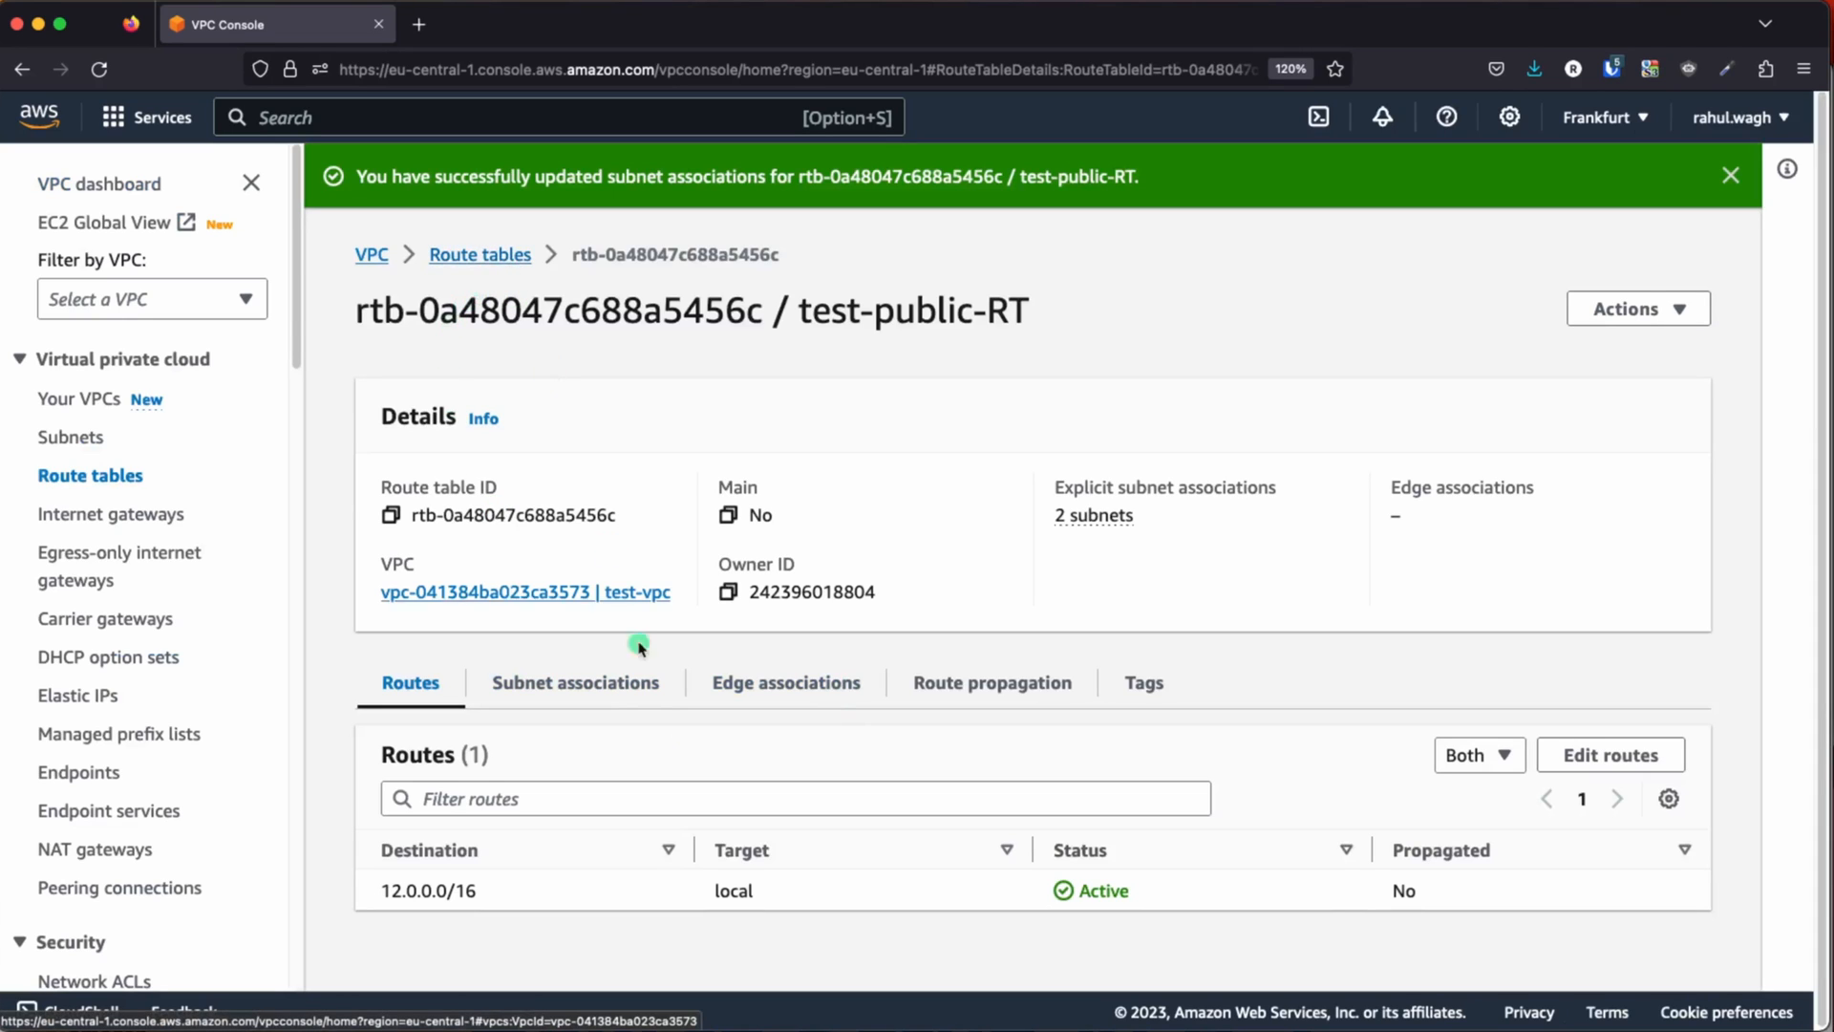
left_click(557, 682)
scroll(589, 860, "down", 4)
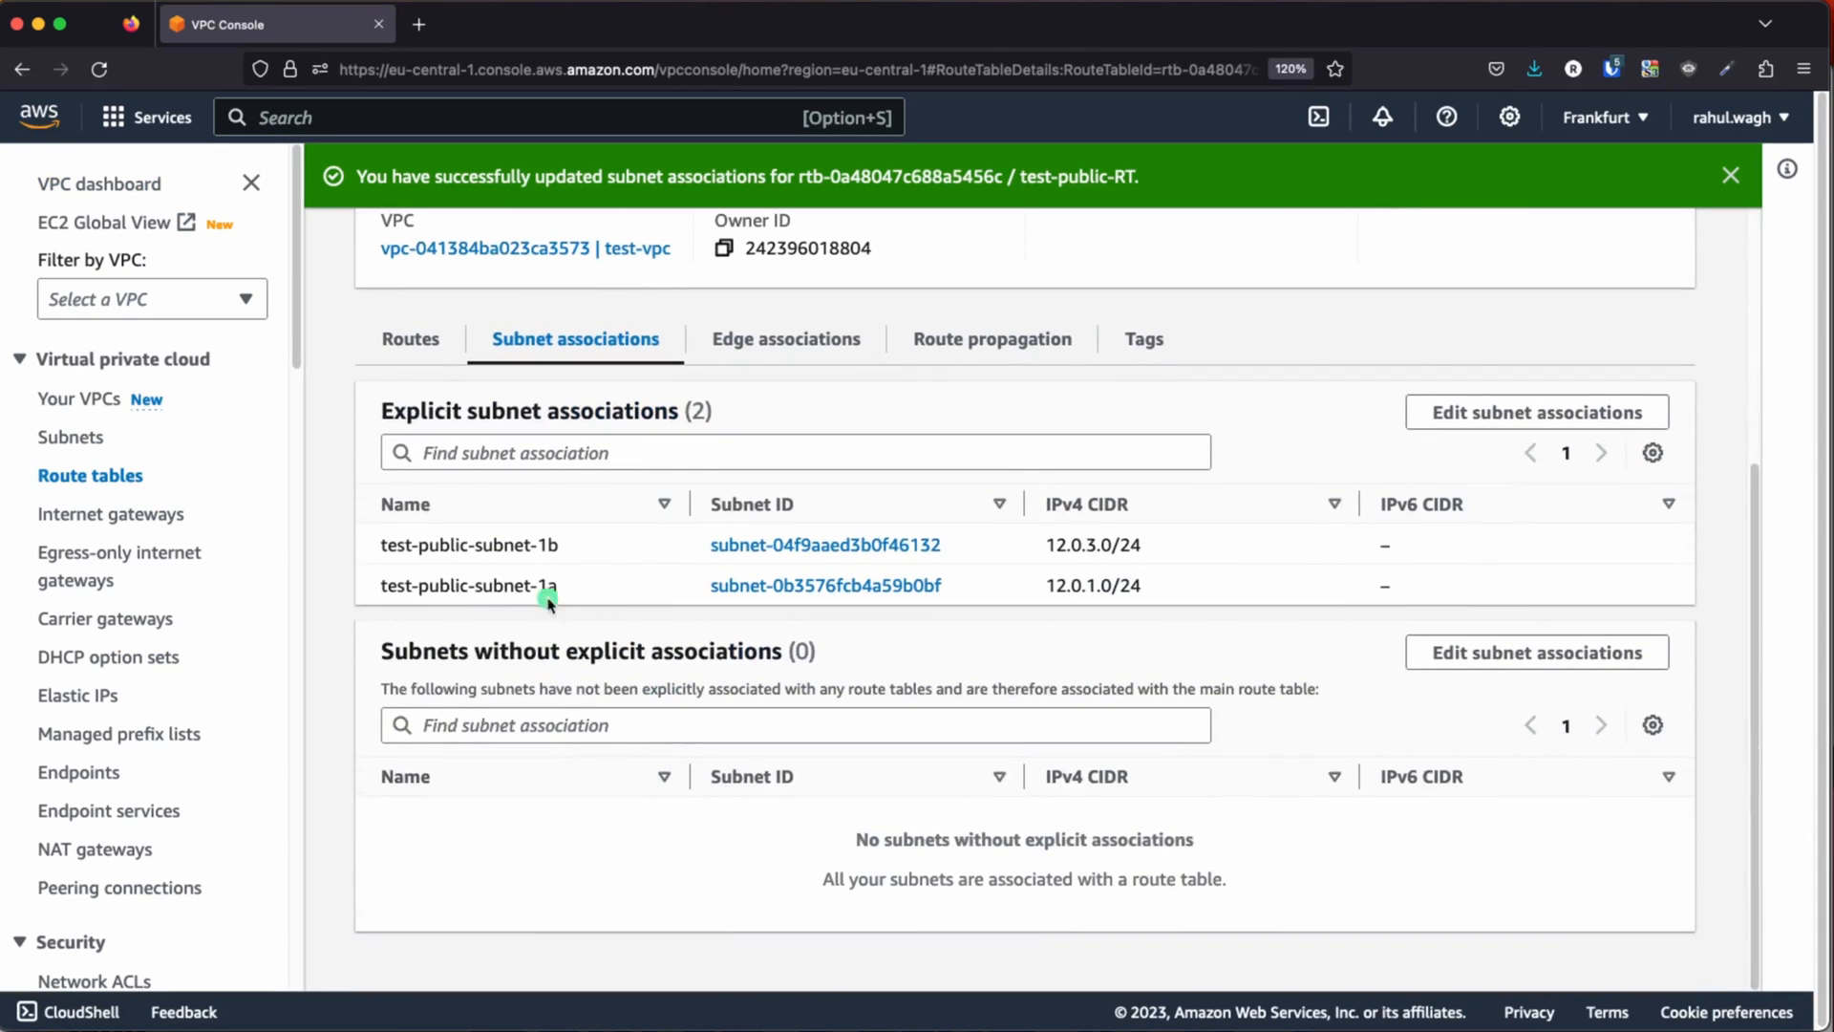
scroll(715, 684, "up", 2)
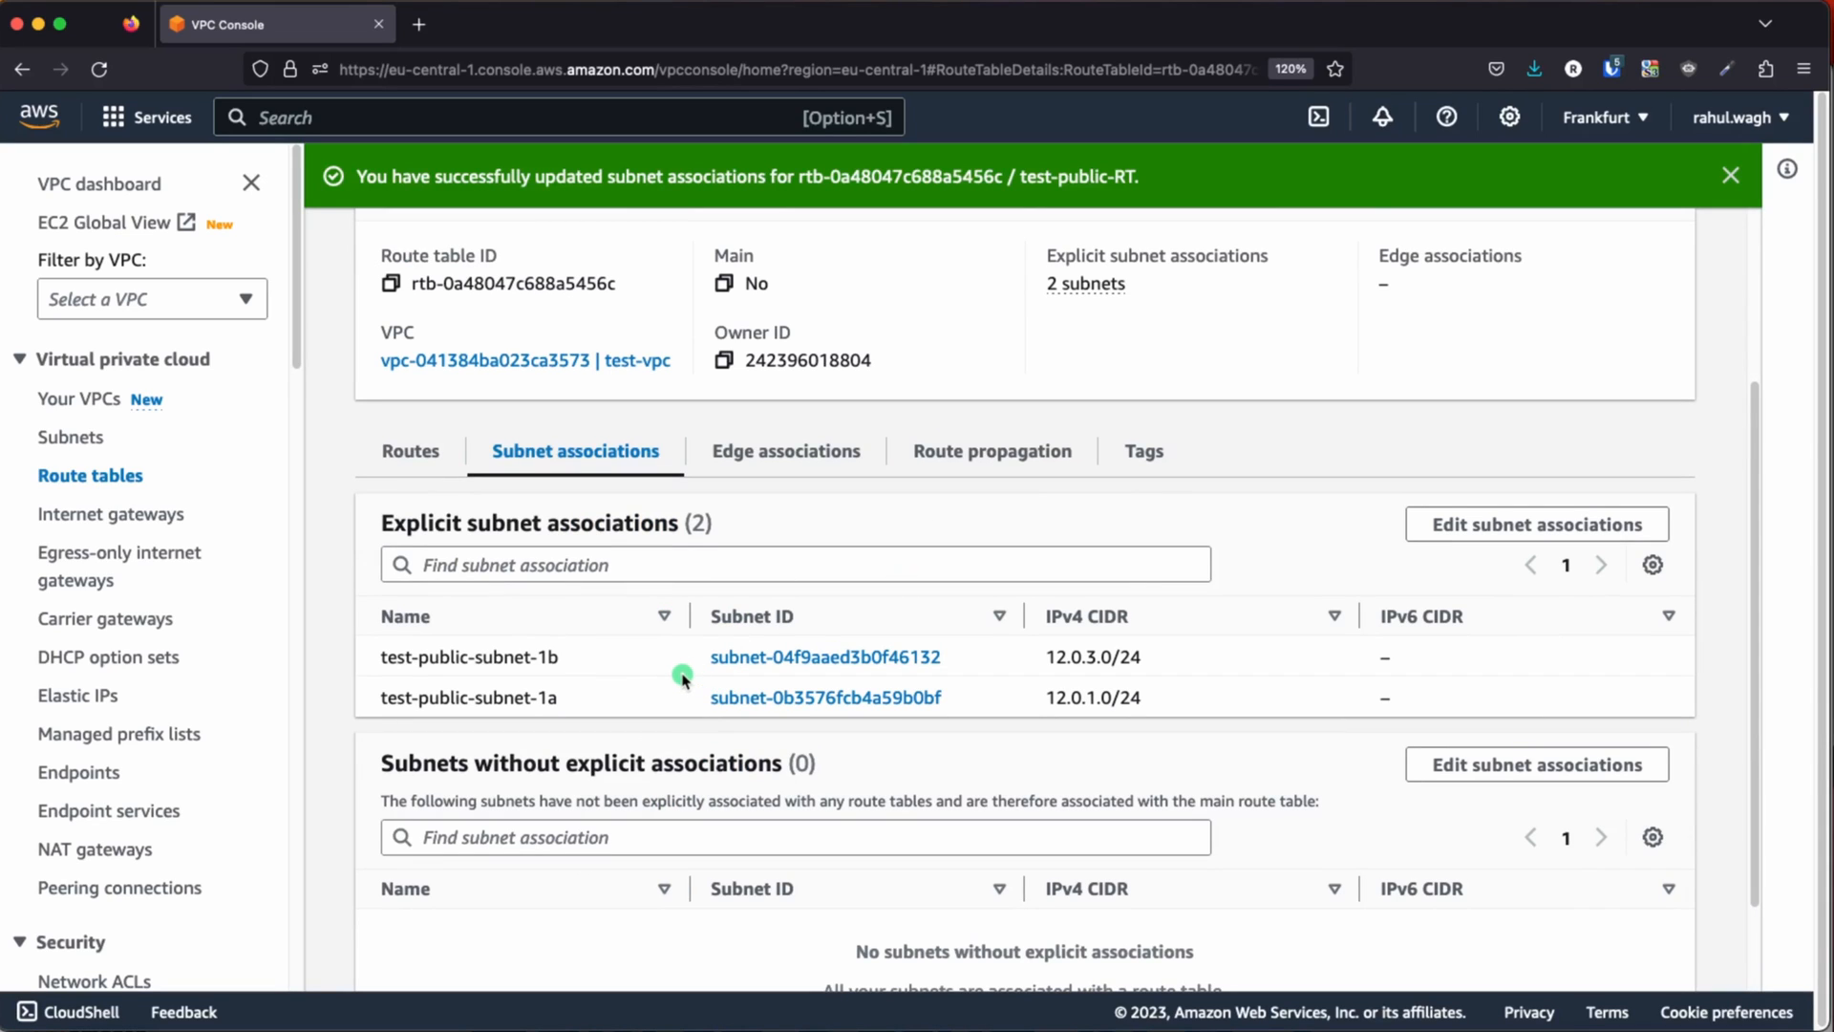
scroll(573, 621, "up", 1)
- Add a route with destination 0.0.0.0/0 to the test-public-RT route table
left_click(409, 496)
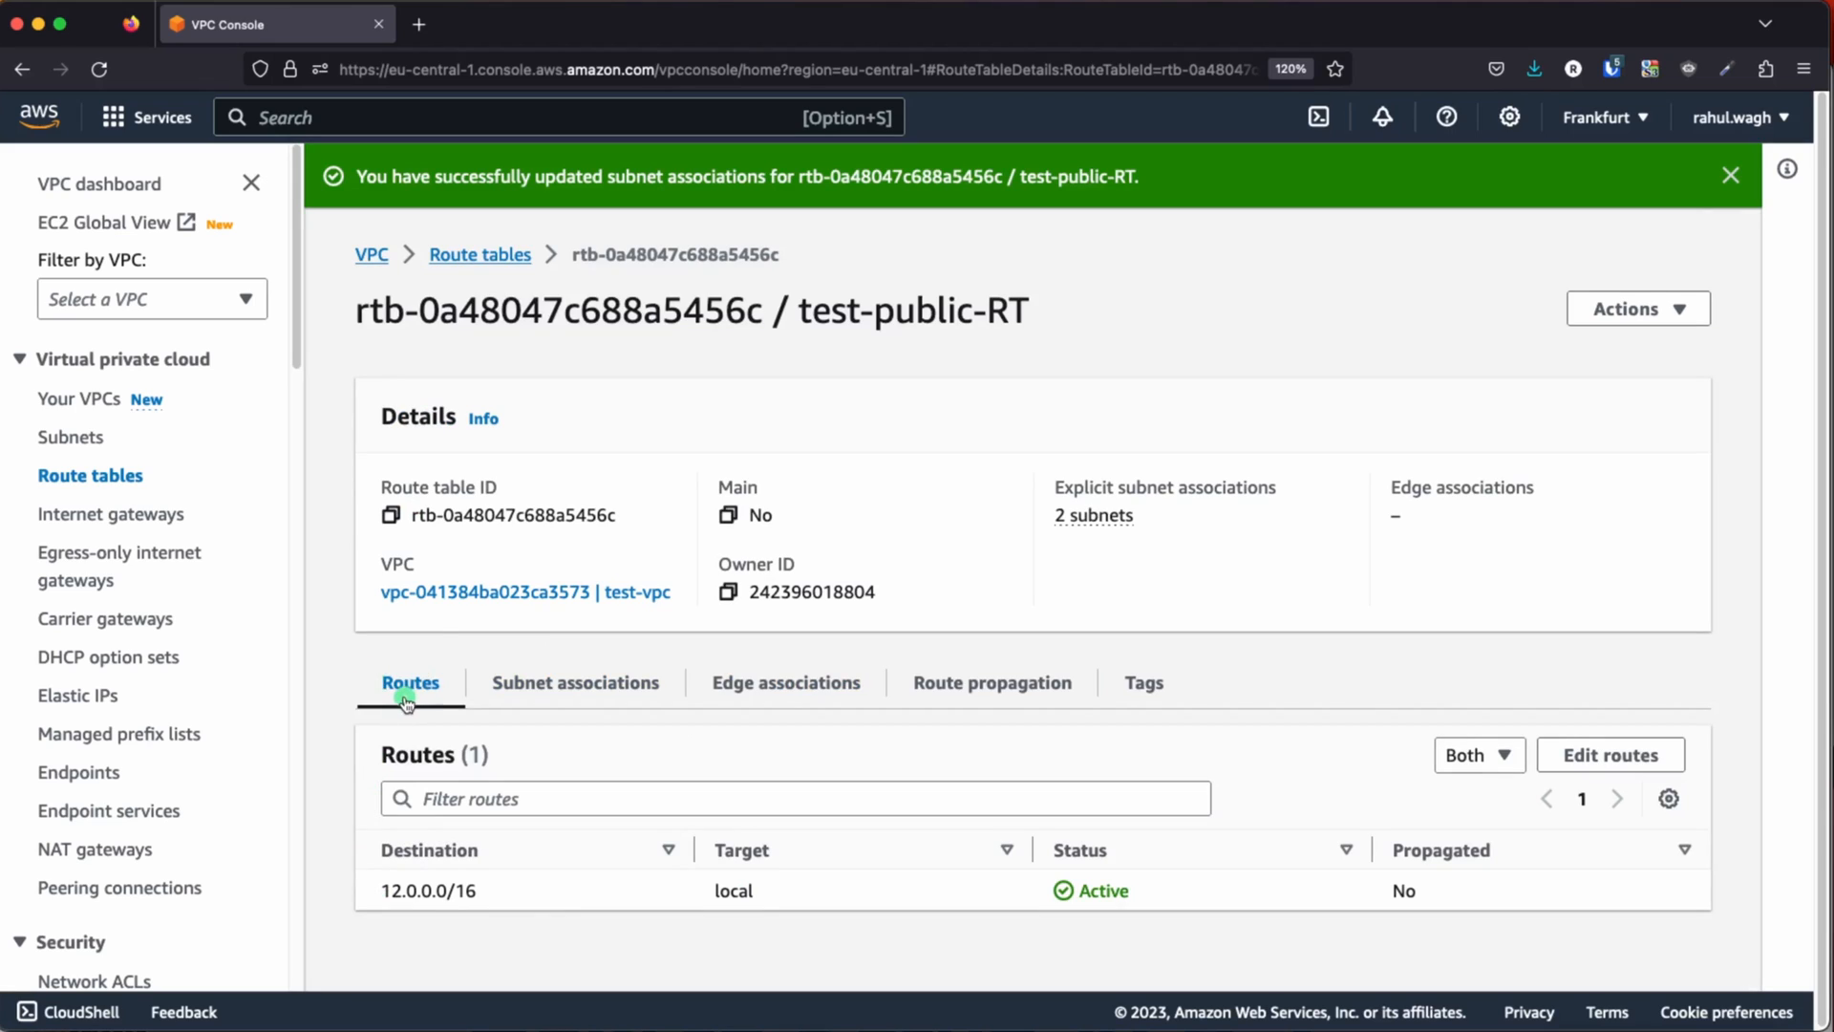
left_click(1567, 757)
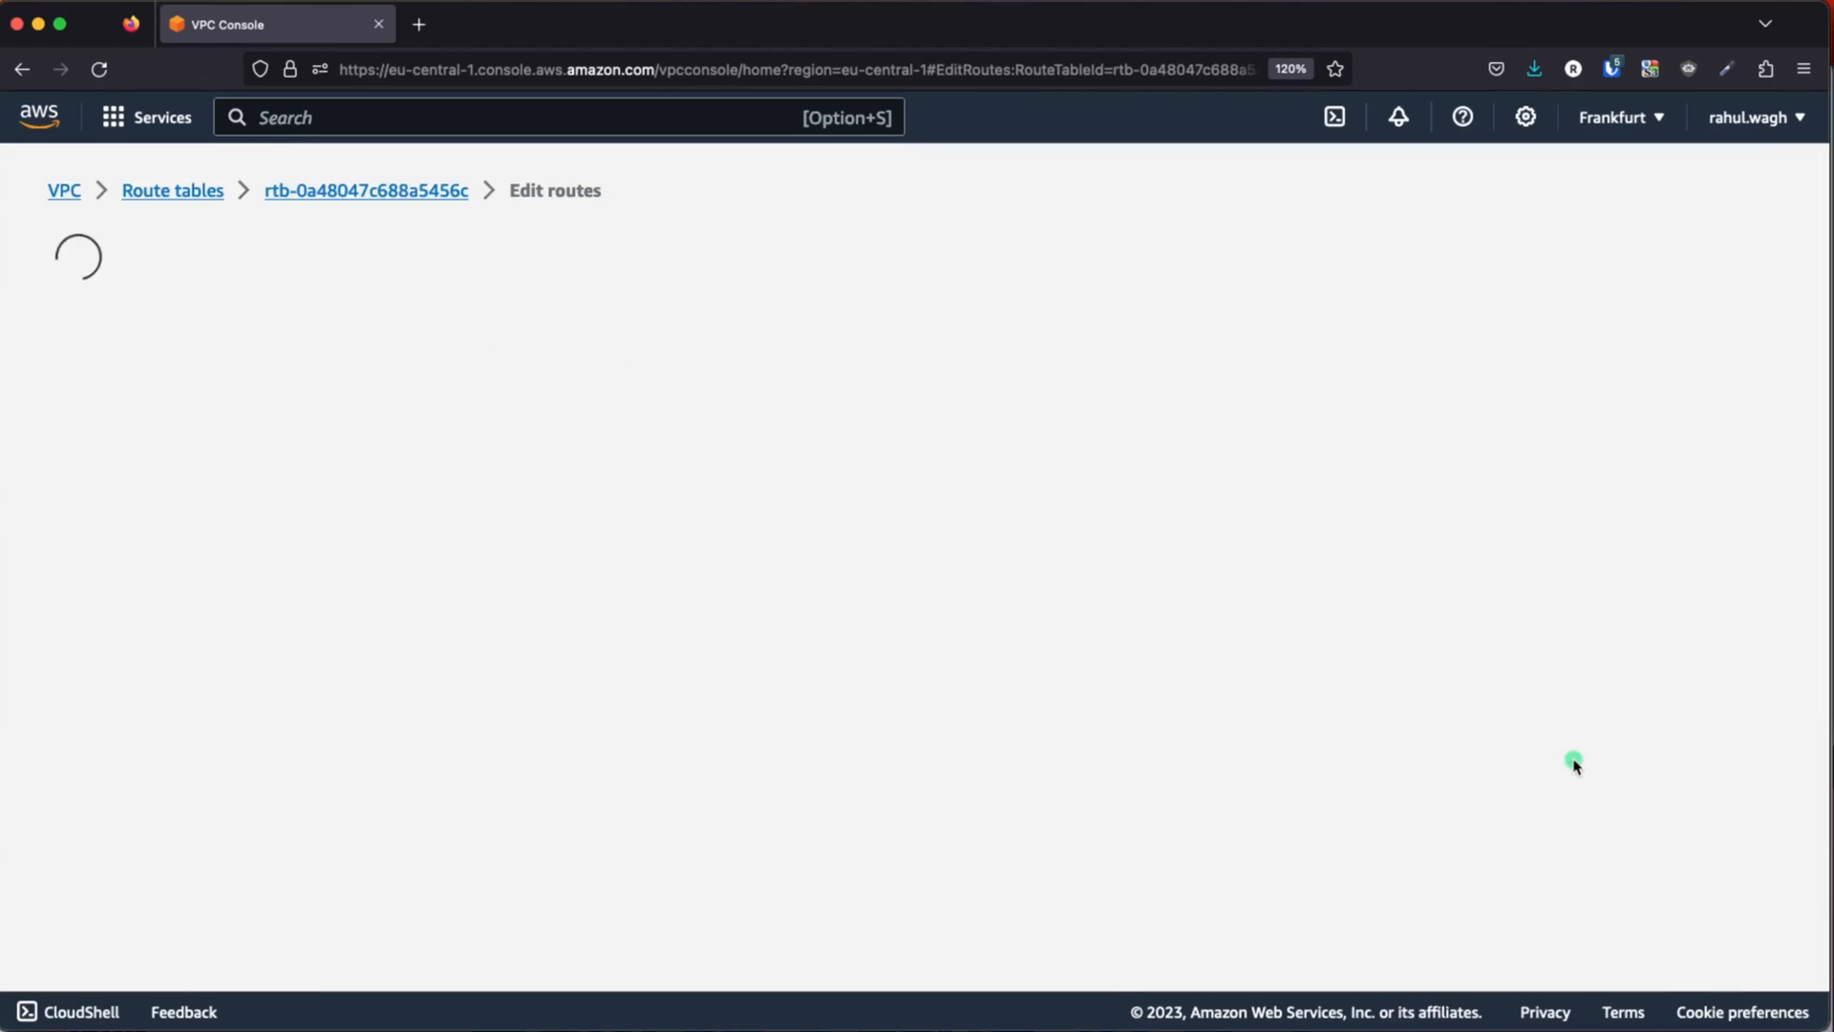
left_click(129, 526)
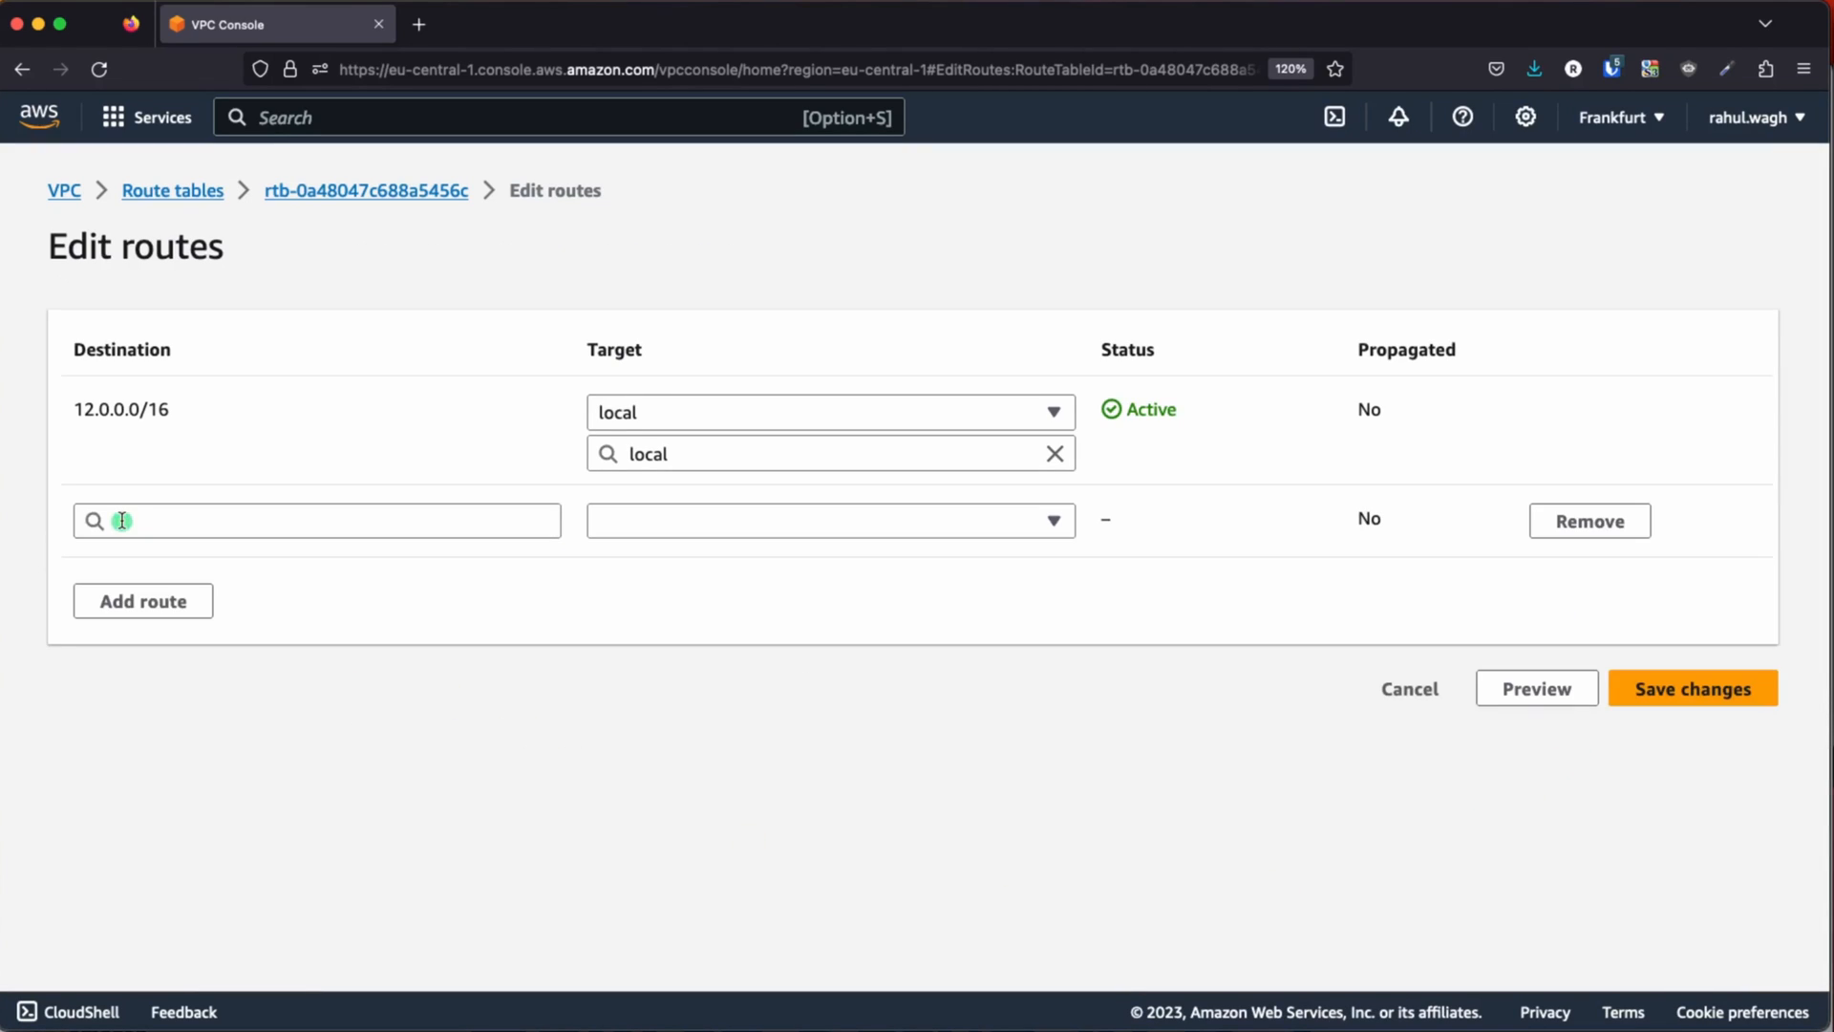
left_click(119, 521)
left_click(148, 573)
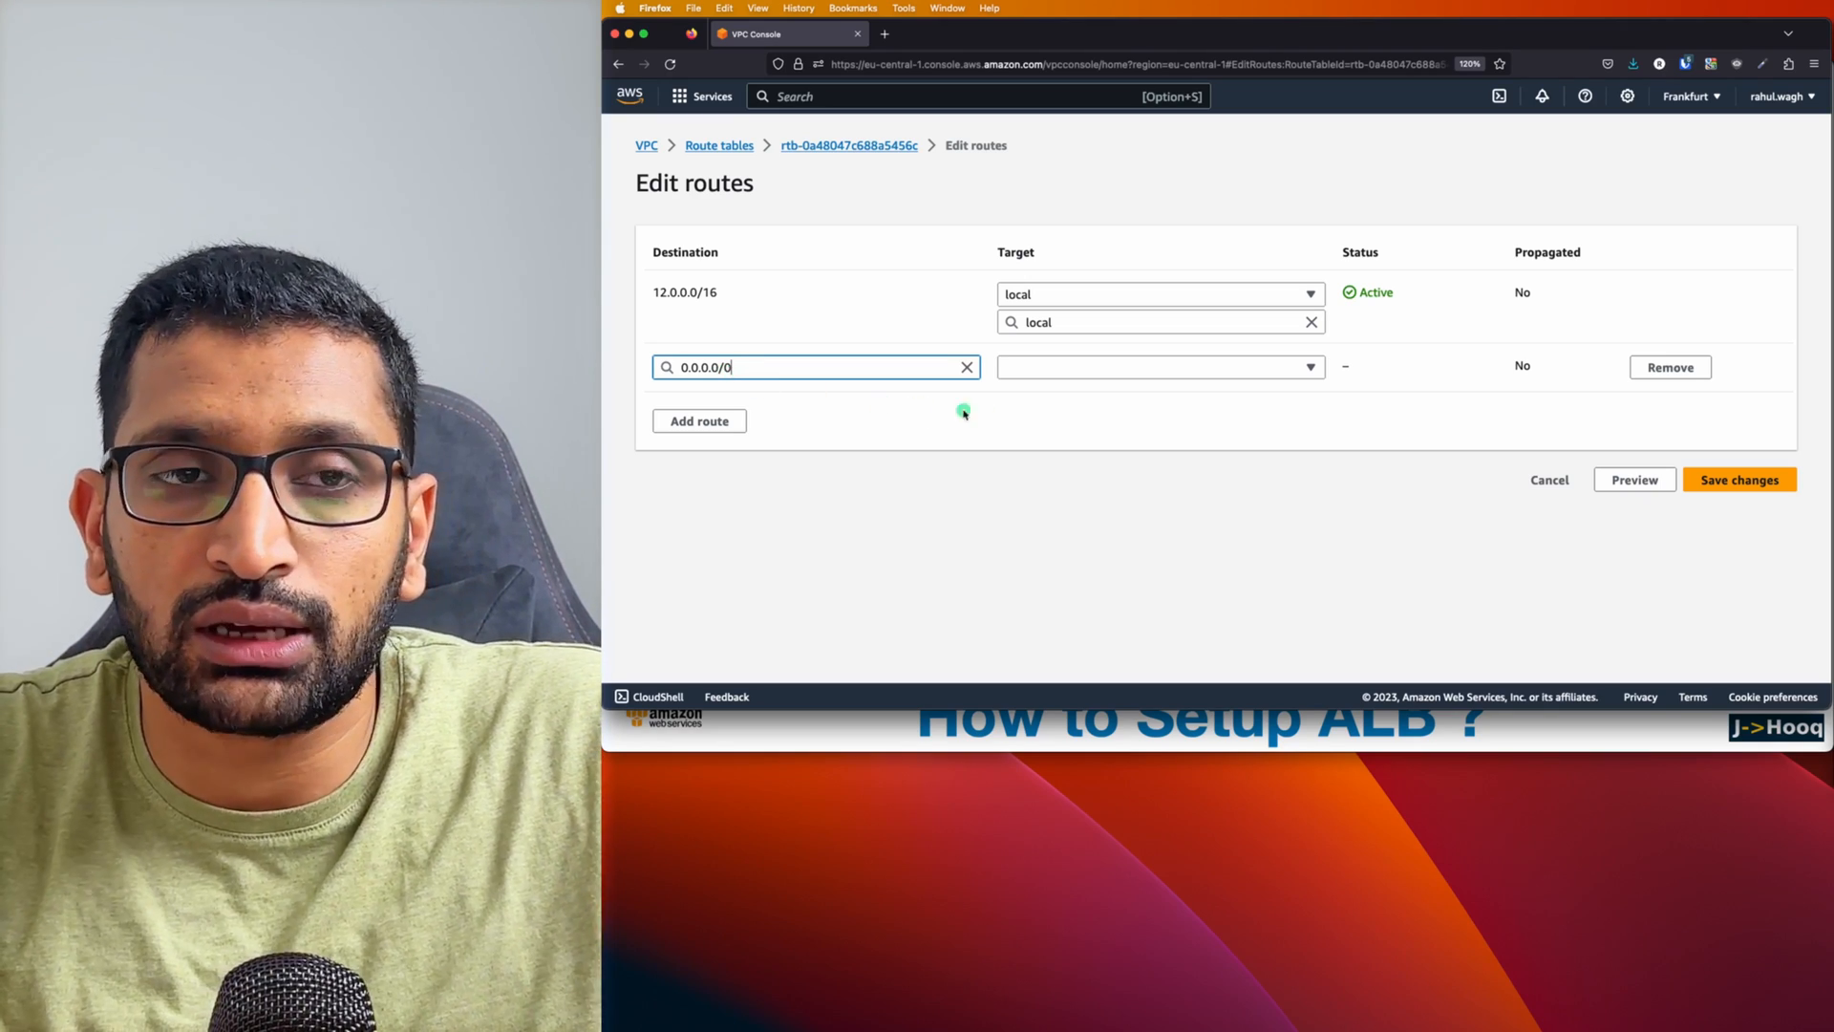
- Target the 0.0.0.0/0 route at the internet gateway igw-test and save the route changes
left_click(1026, 417)
left_click(1022, 368)
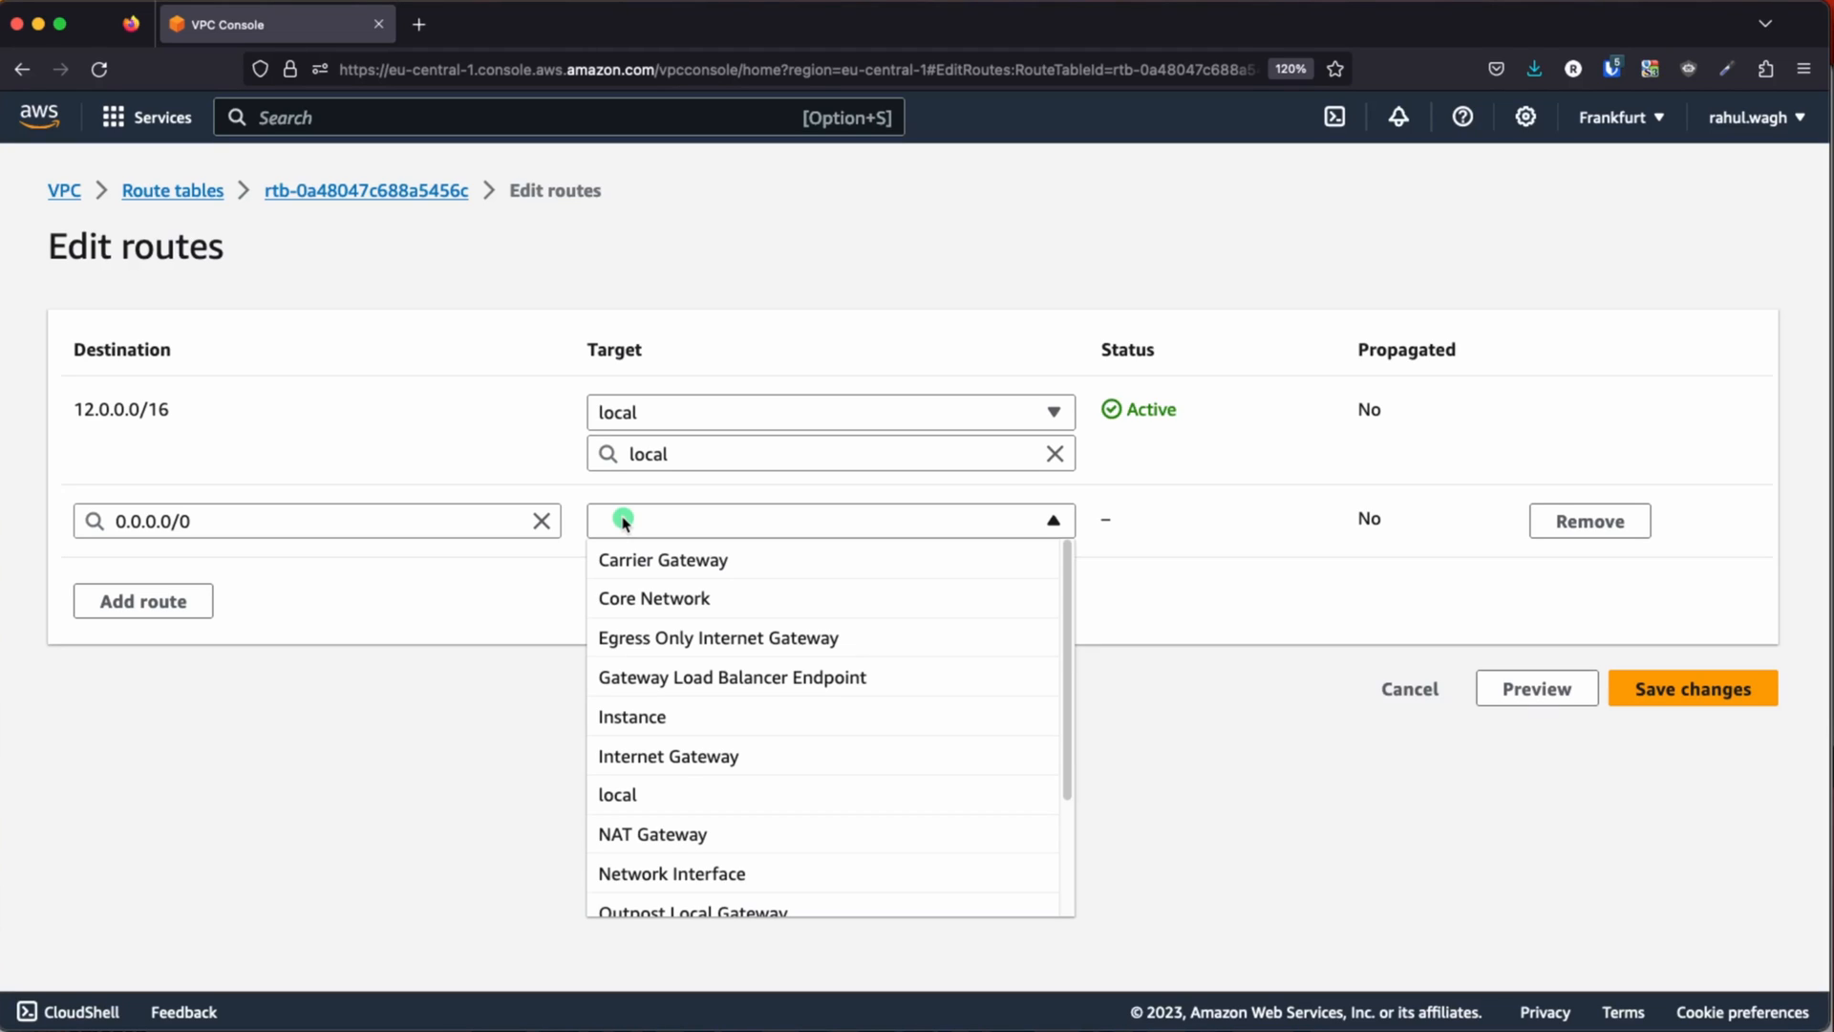
left_click(687, 756)
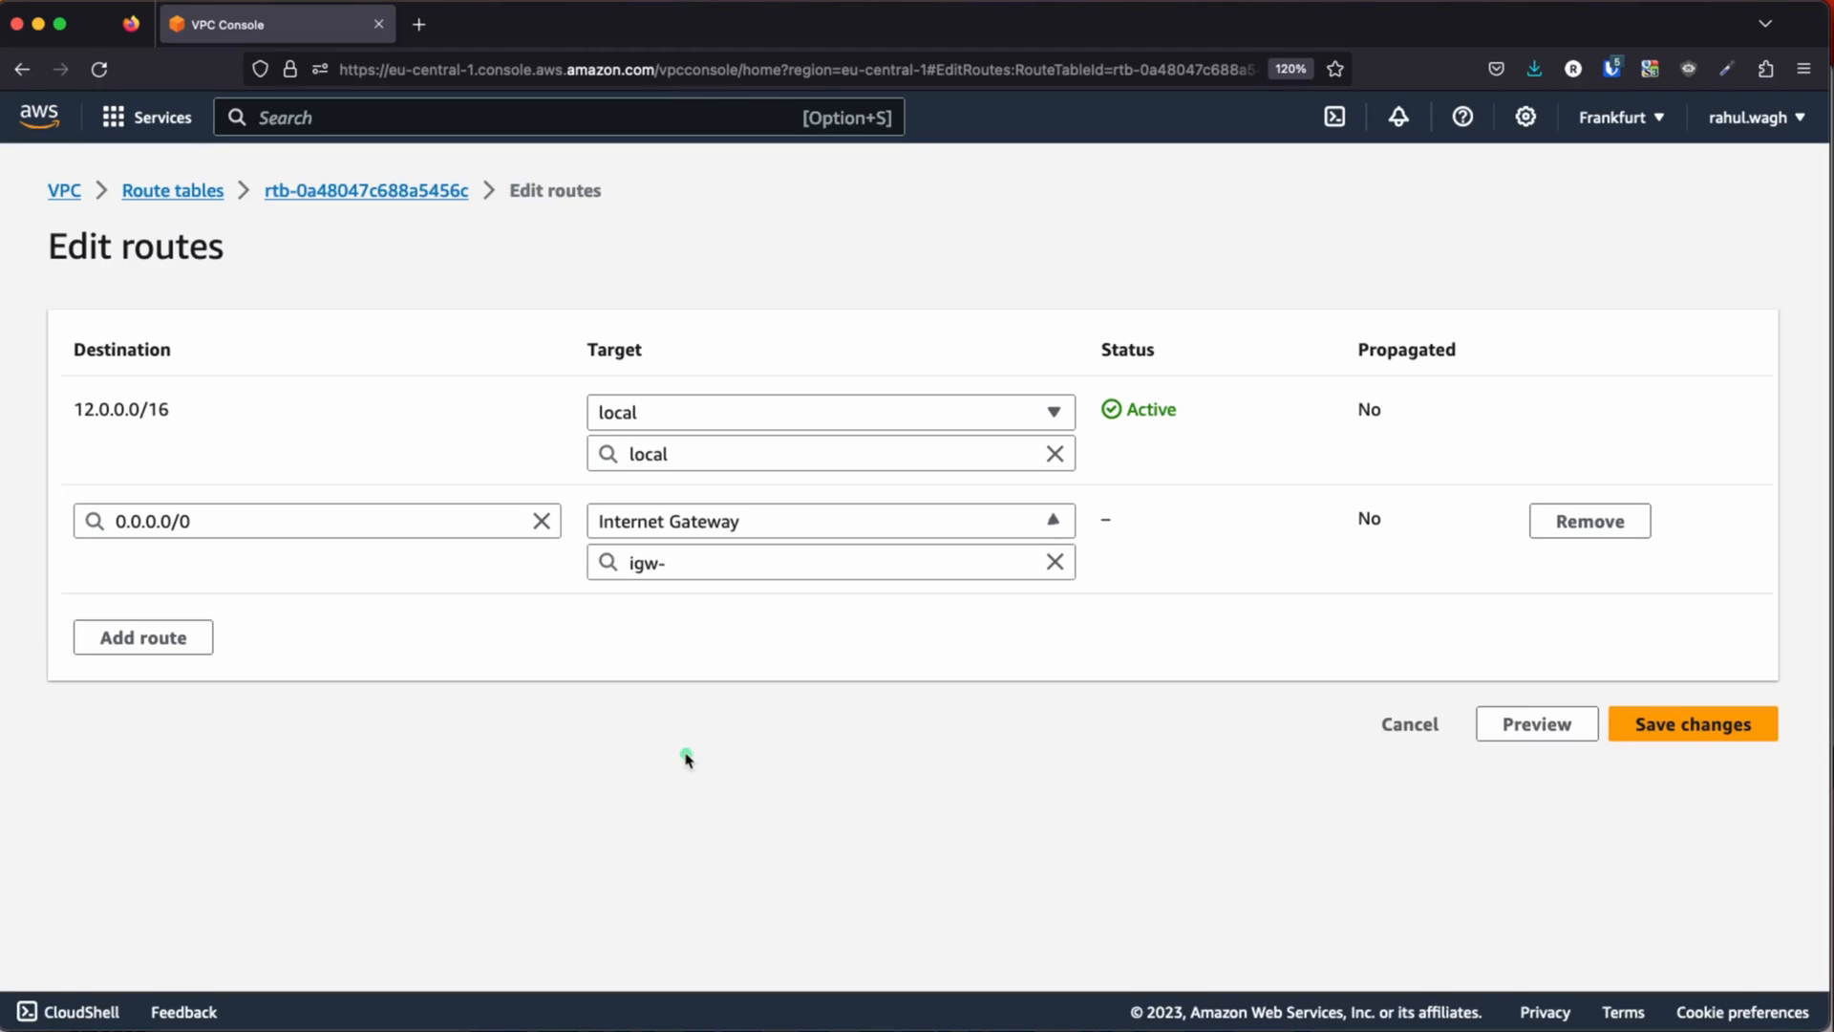
left_click(751, 569)
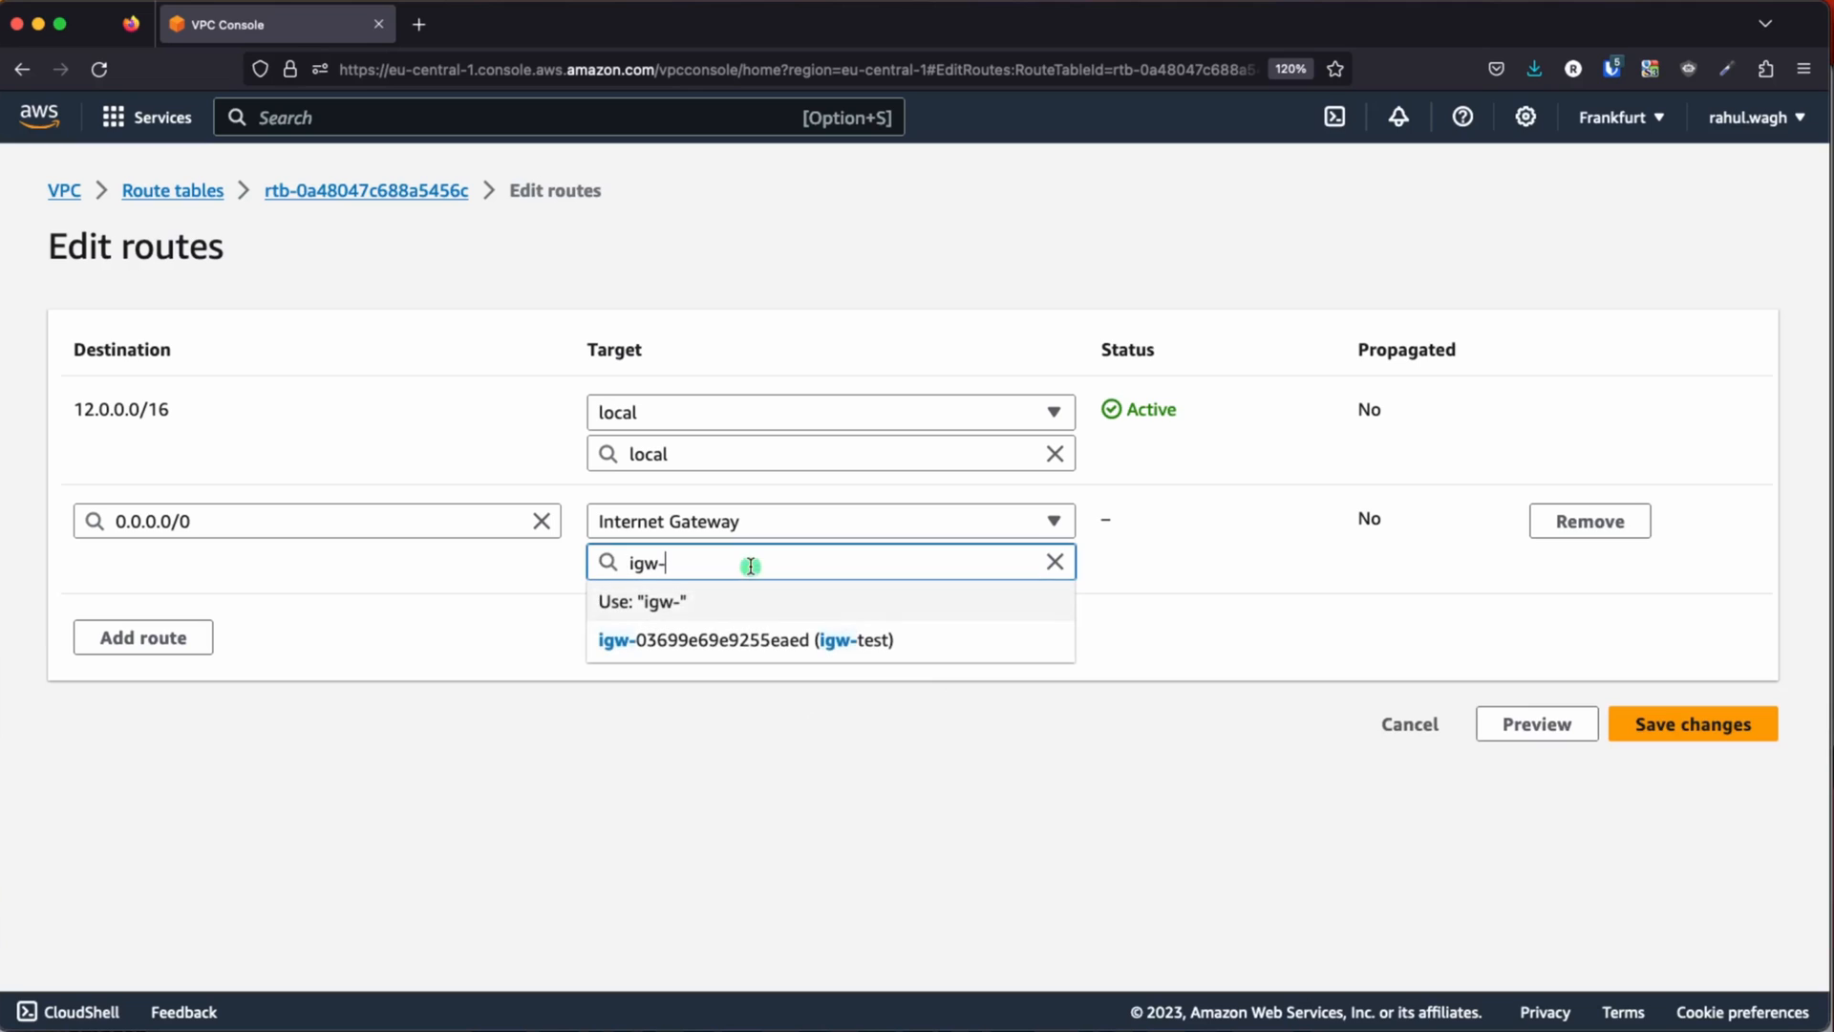
left_click(822, 642)
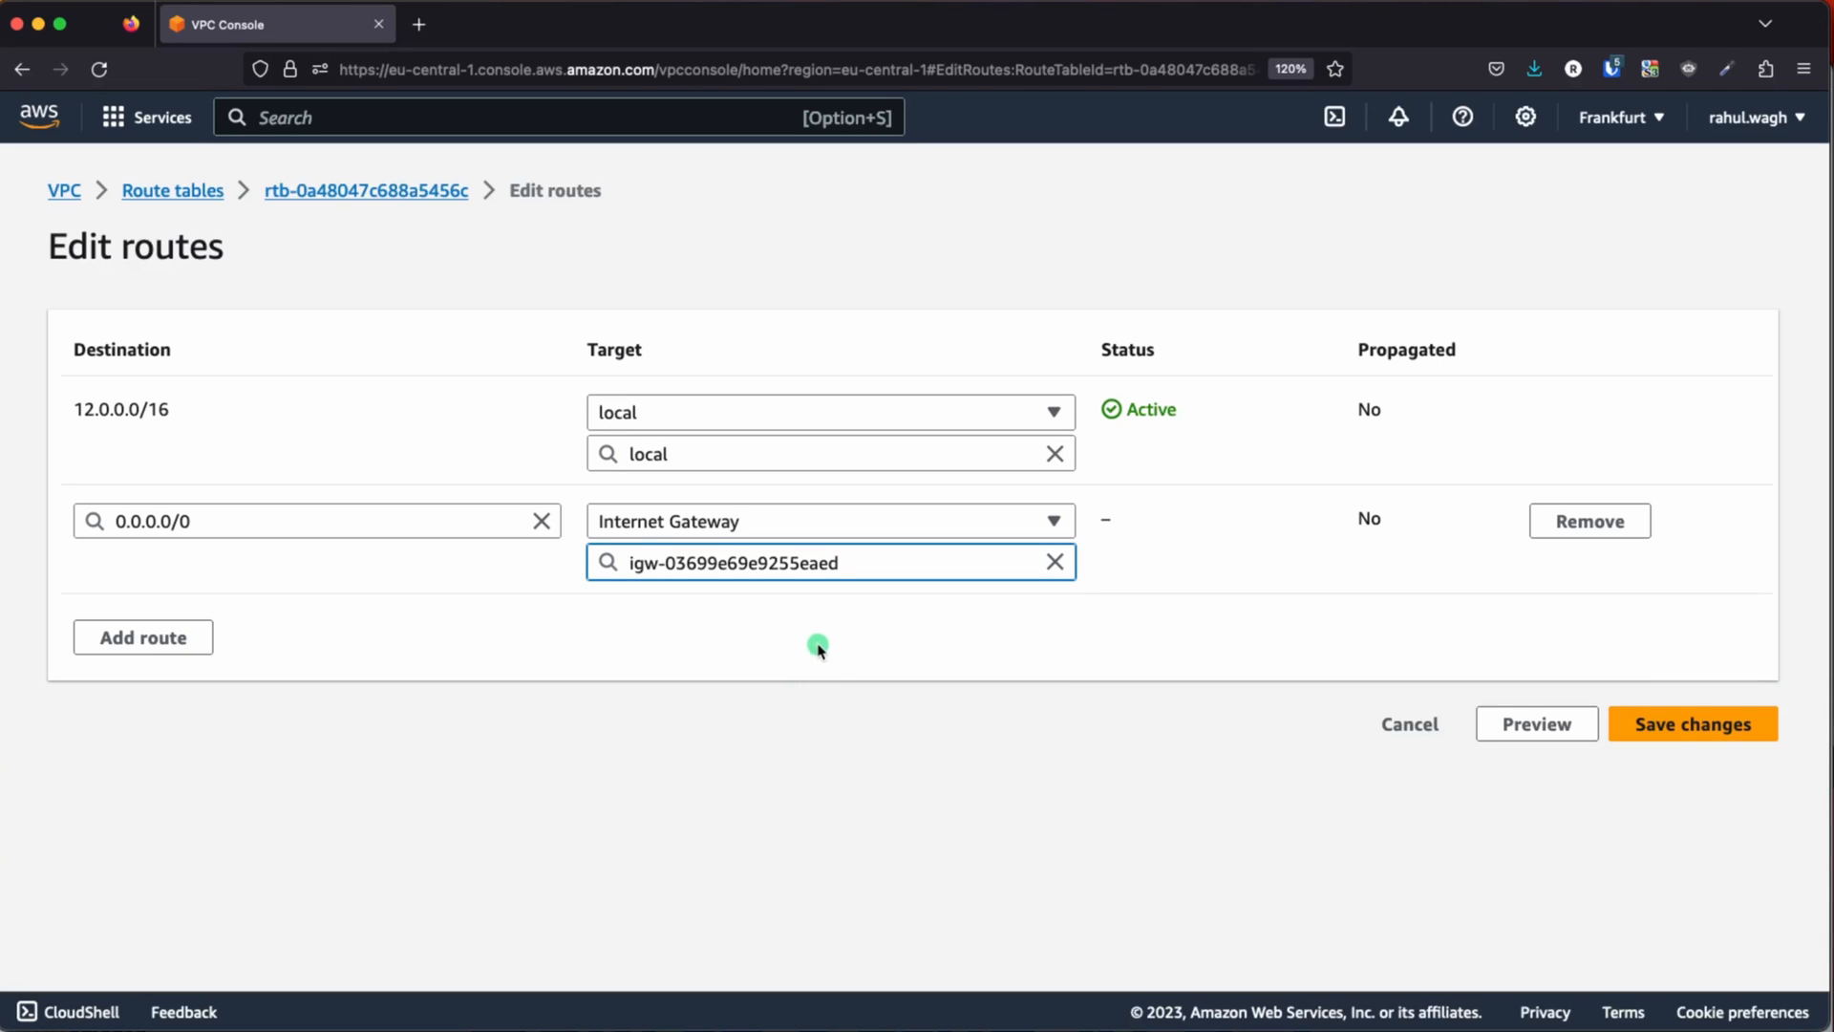
left_click(1191, 657)
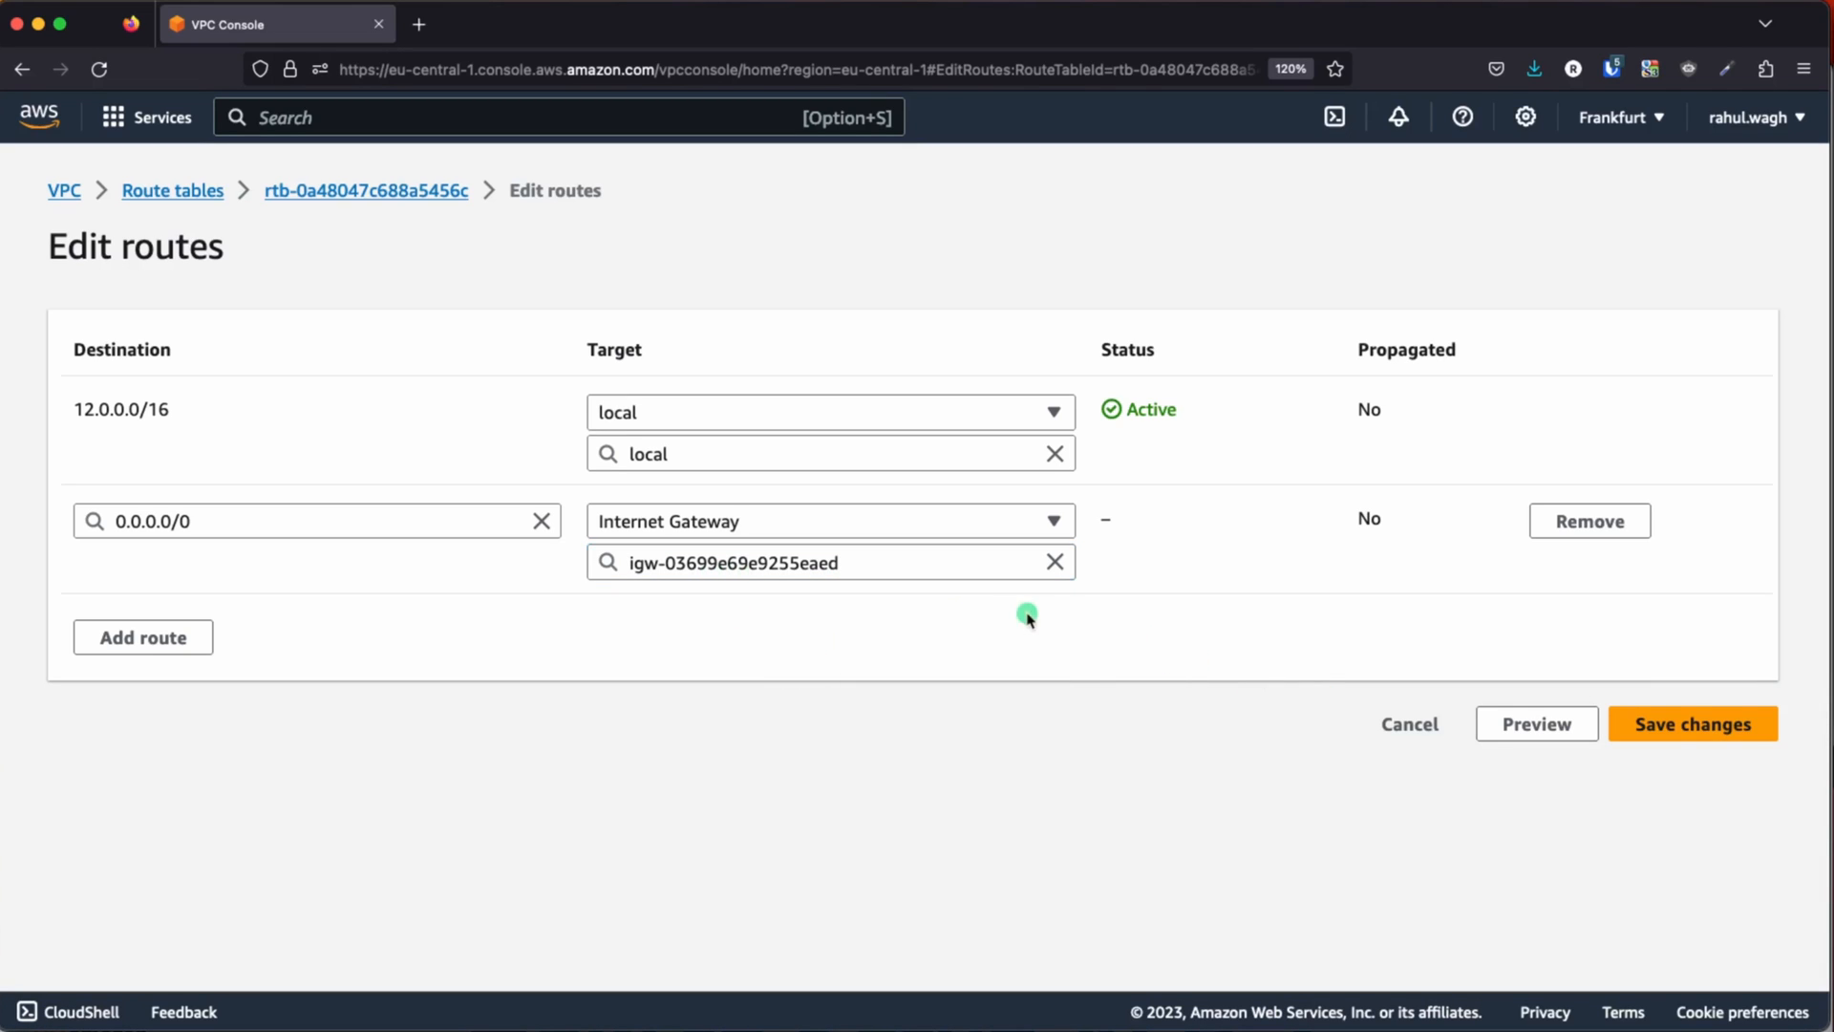
left_click(1670, 728)
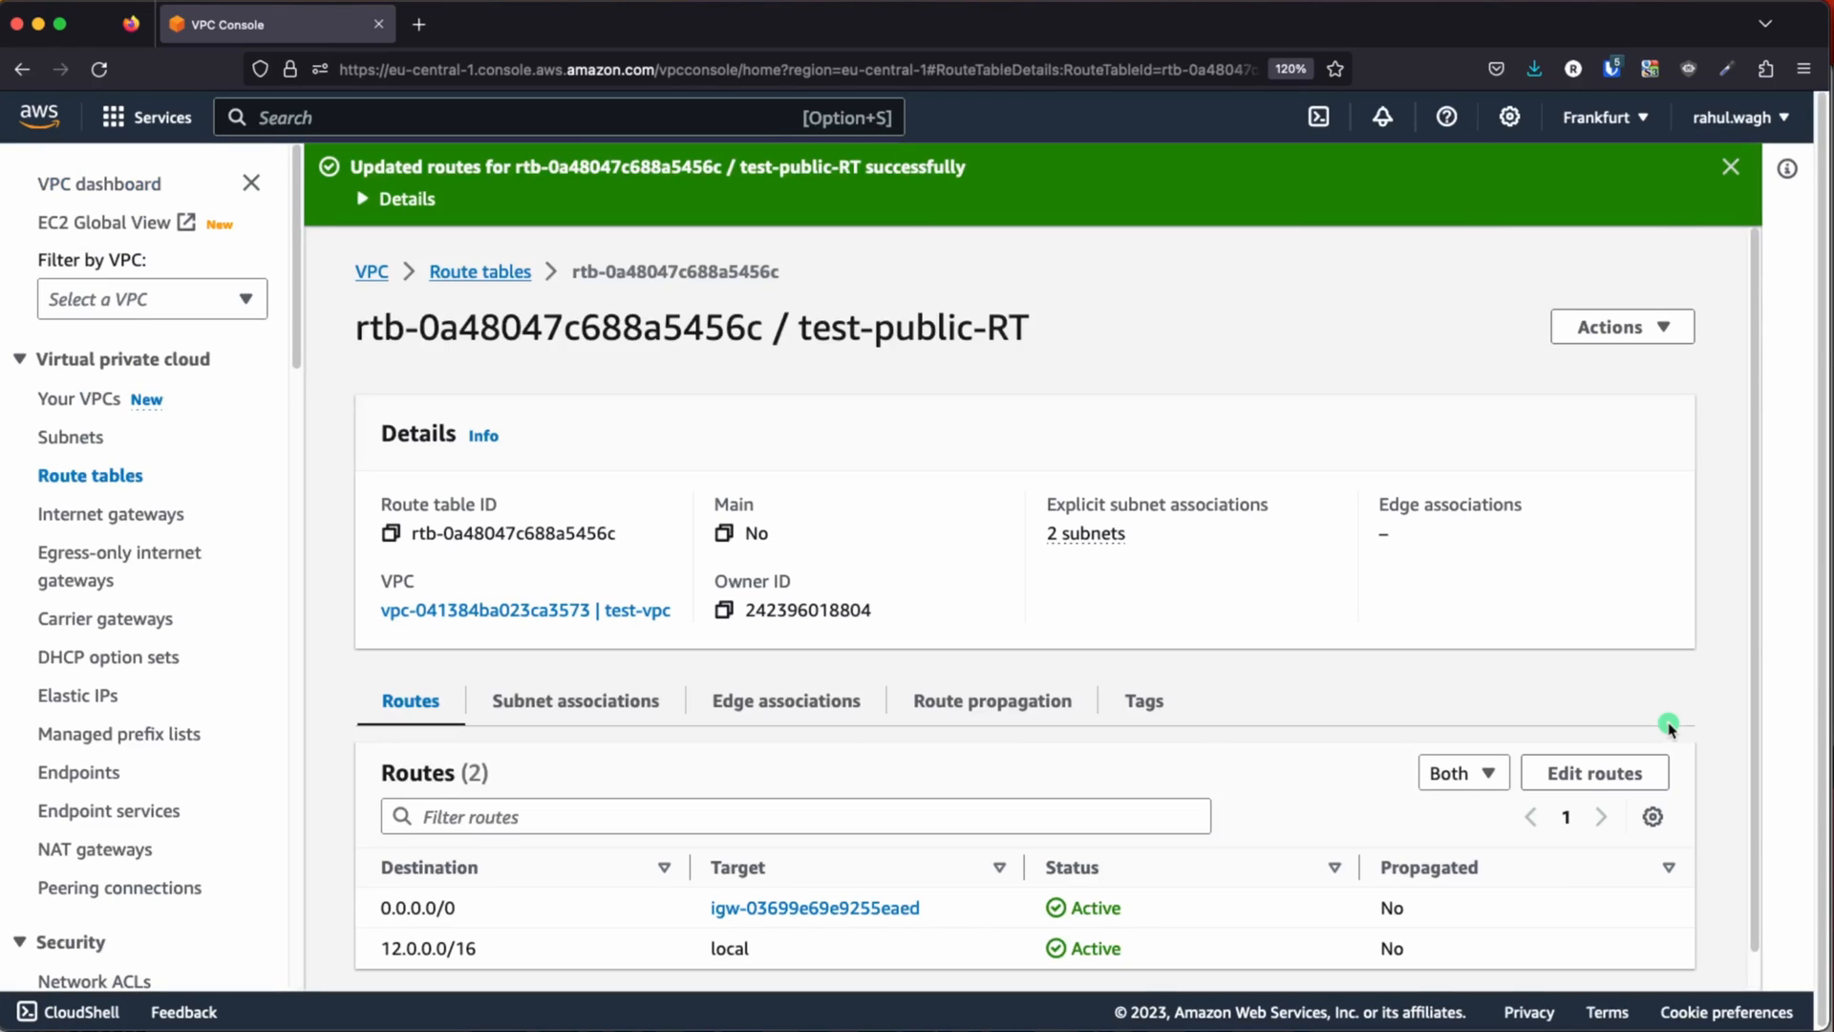
- Review test-public-RT's routes and subnet associations, and look at the planned EC2 instances on the architecture slide
scroll(1084, 775, "down", 1)
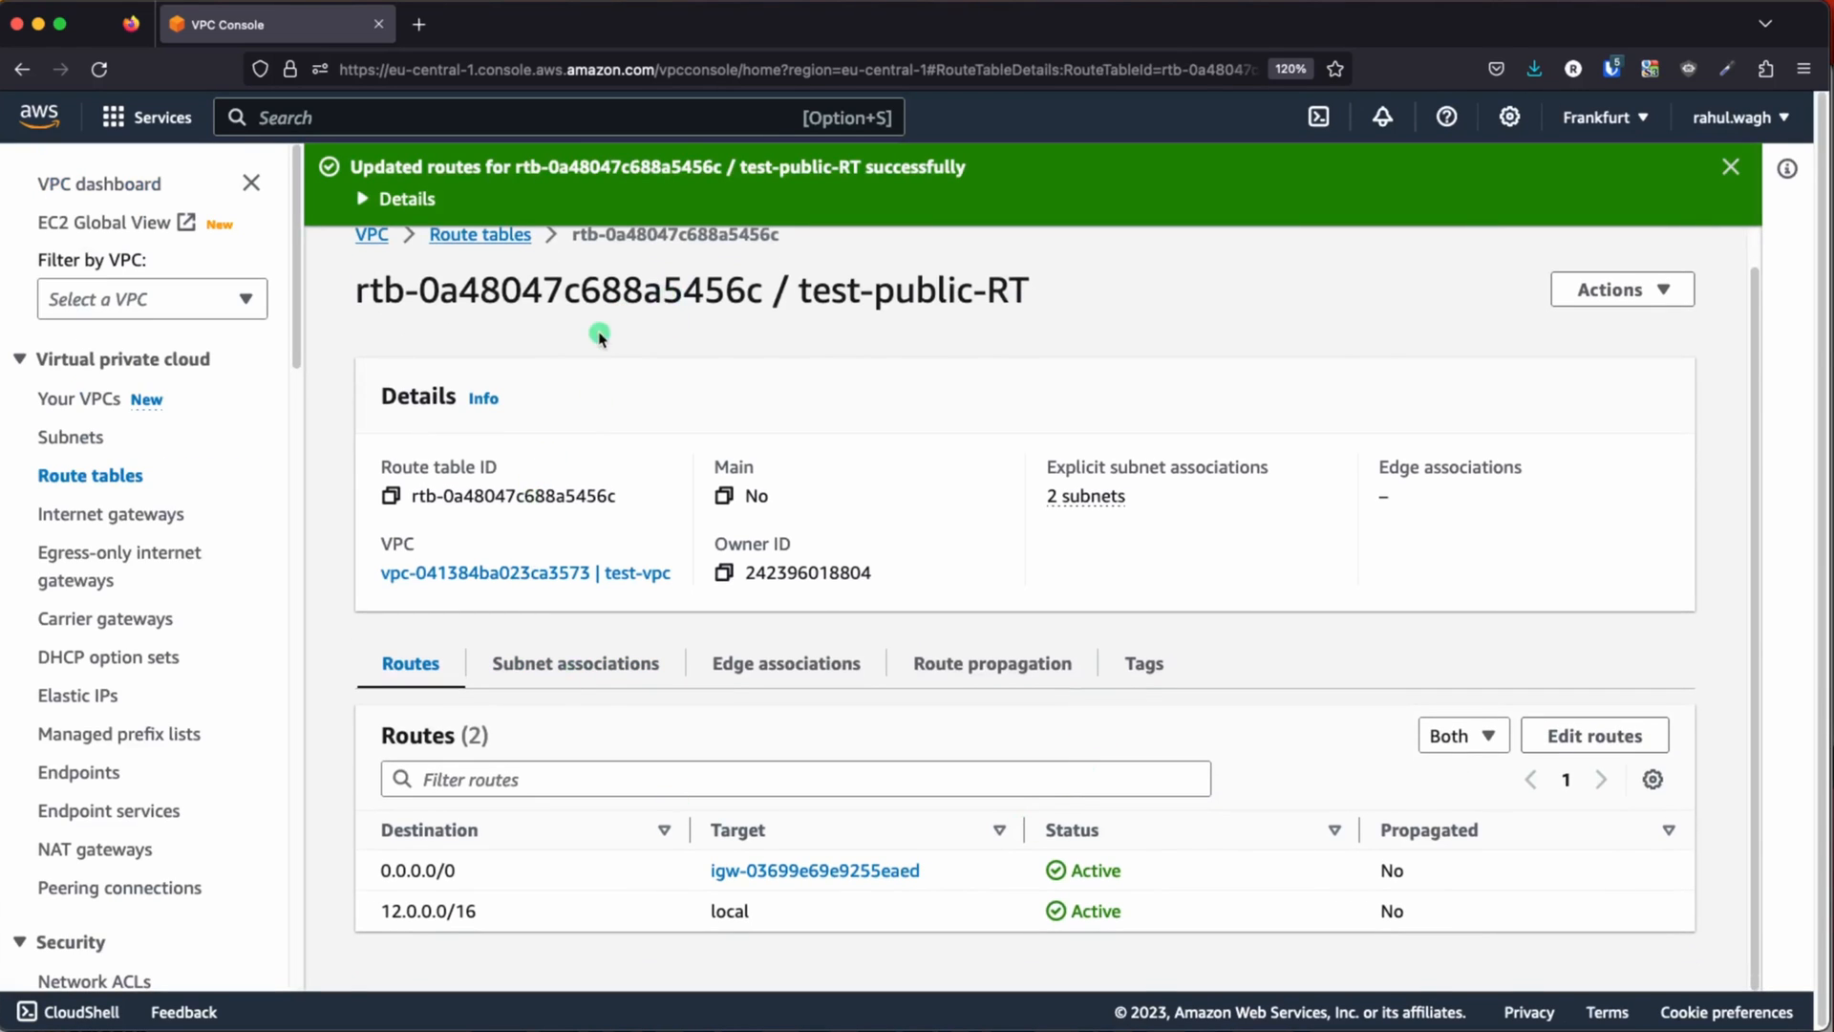
scroll(695, 392, "up", 1)
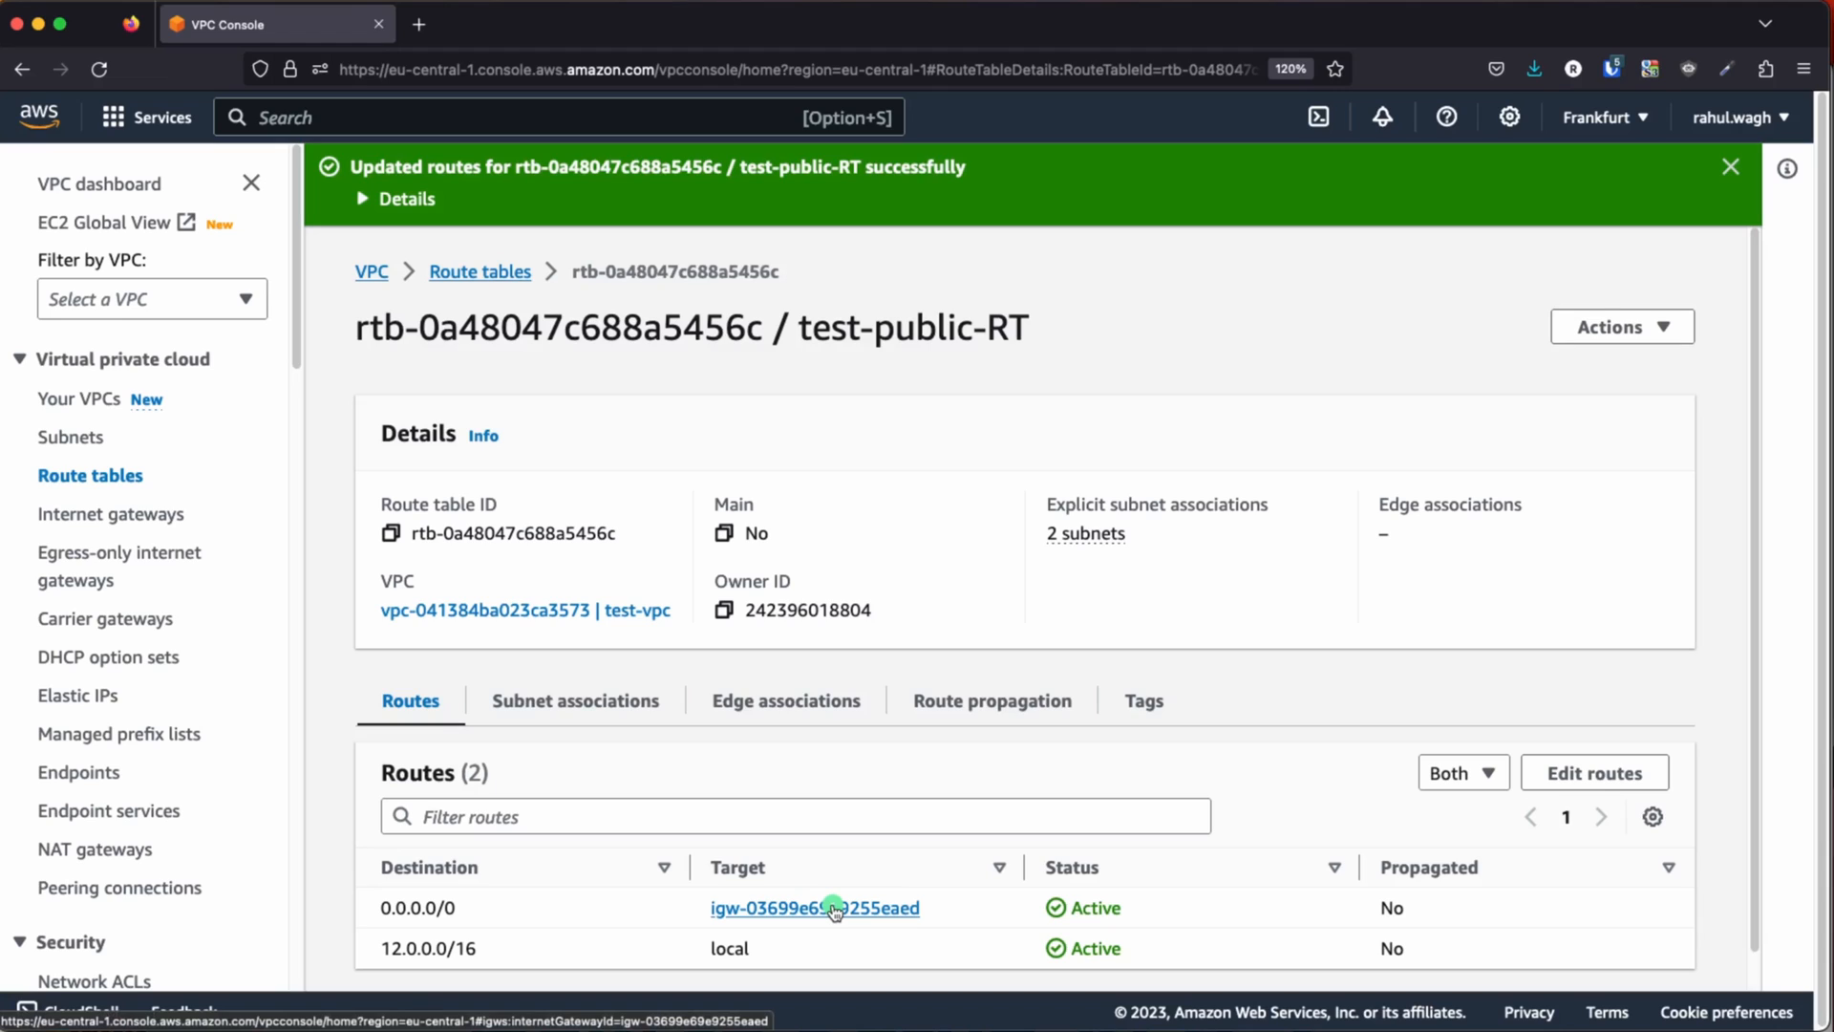
left_click(563, 702)
scroll(810, 738, "down", 5)
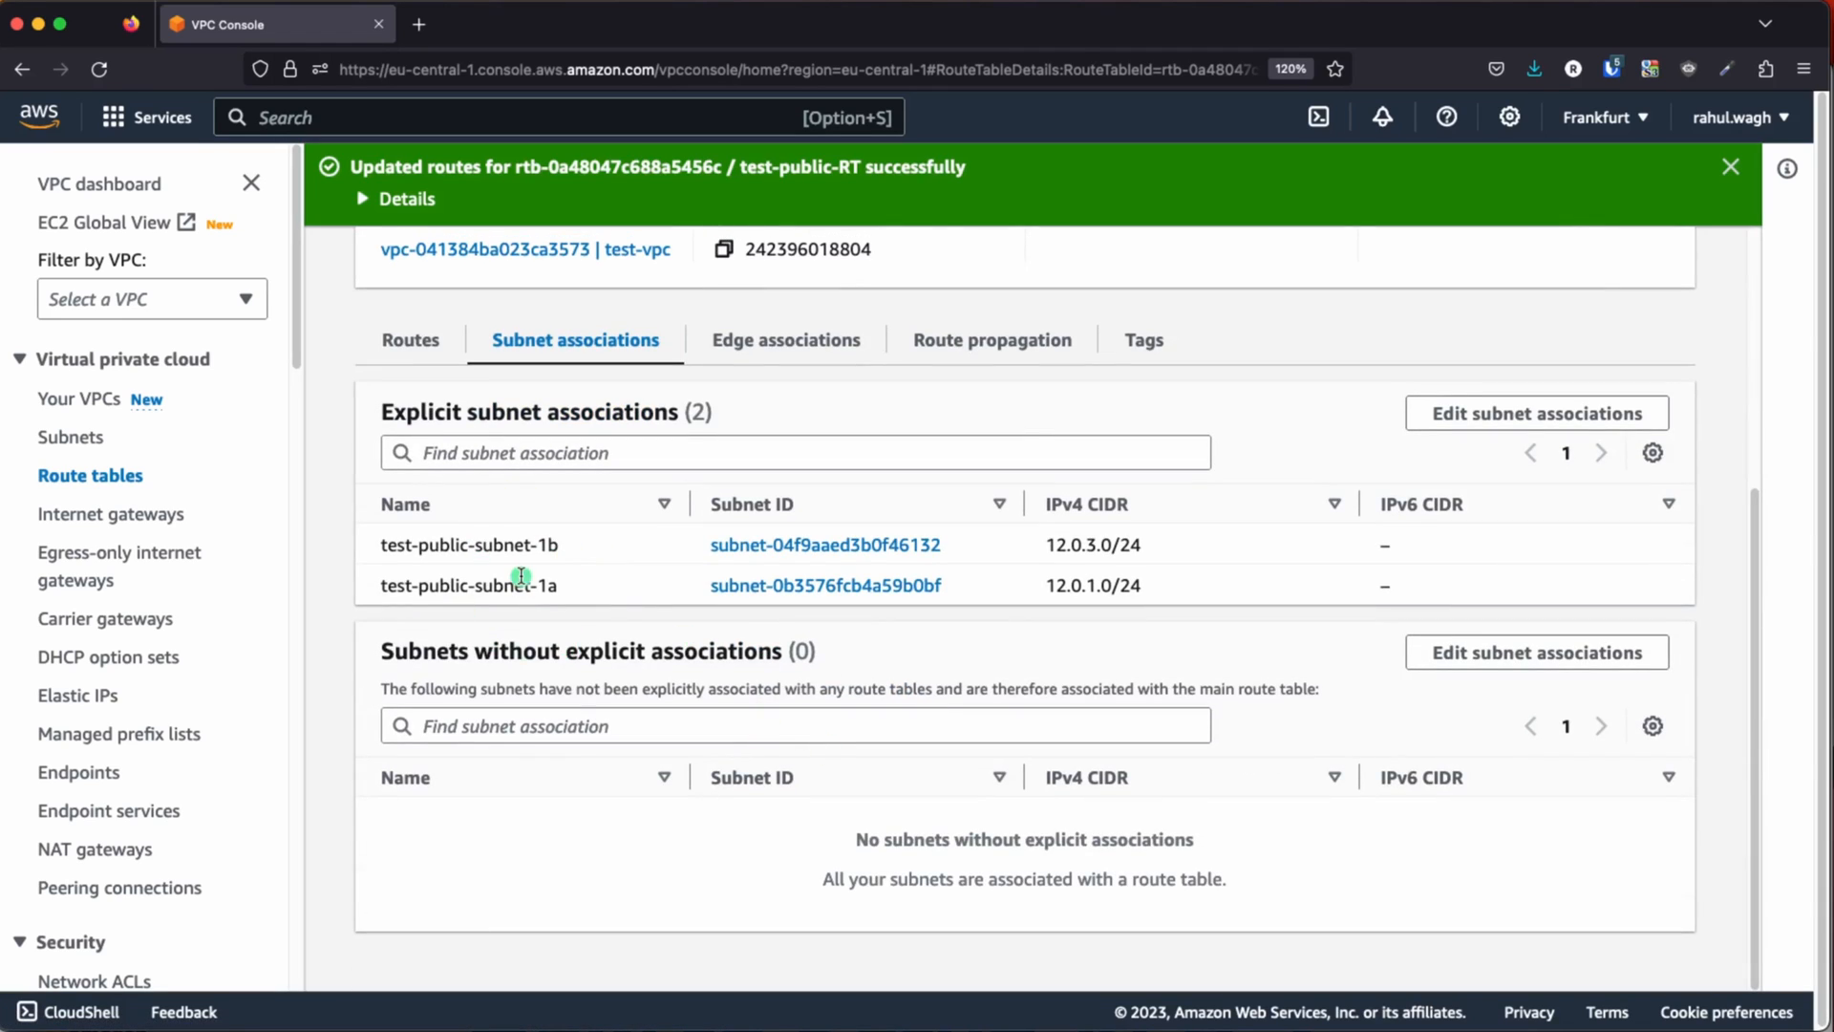
scroll(554, 535, "up", 5)
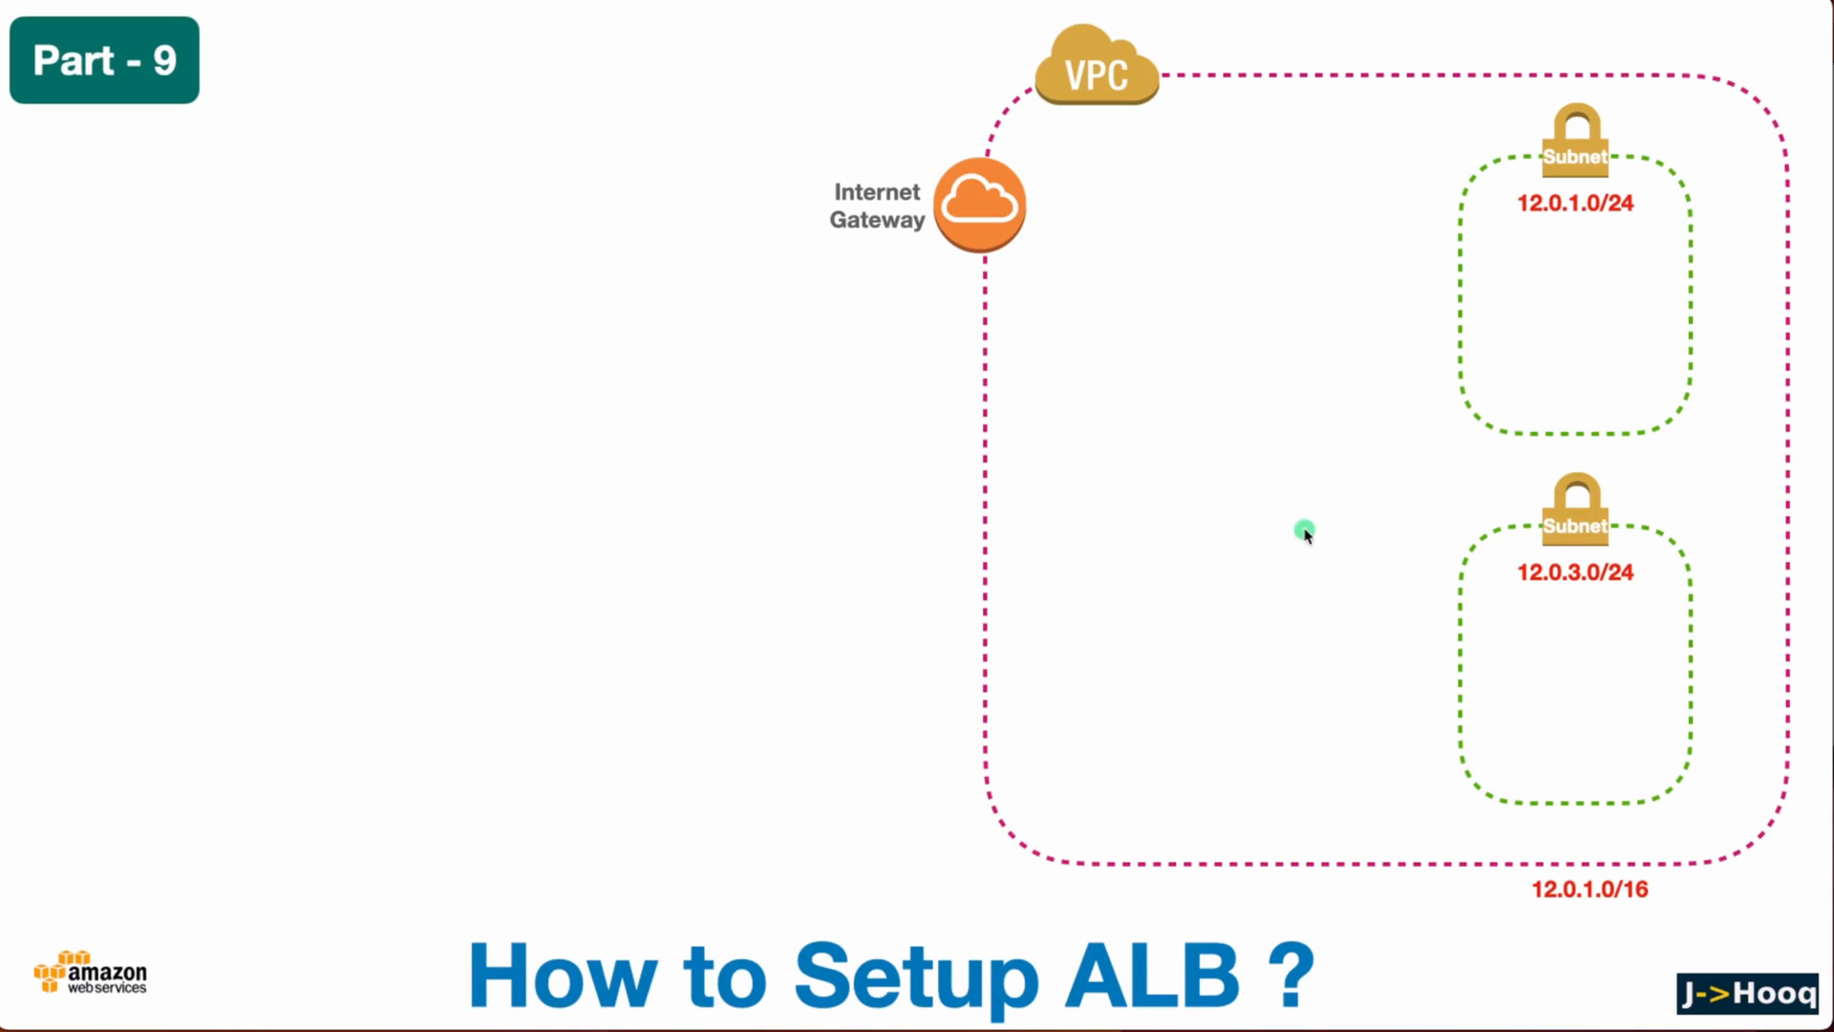
left_click(1279, 512)
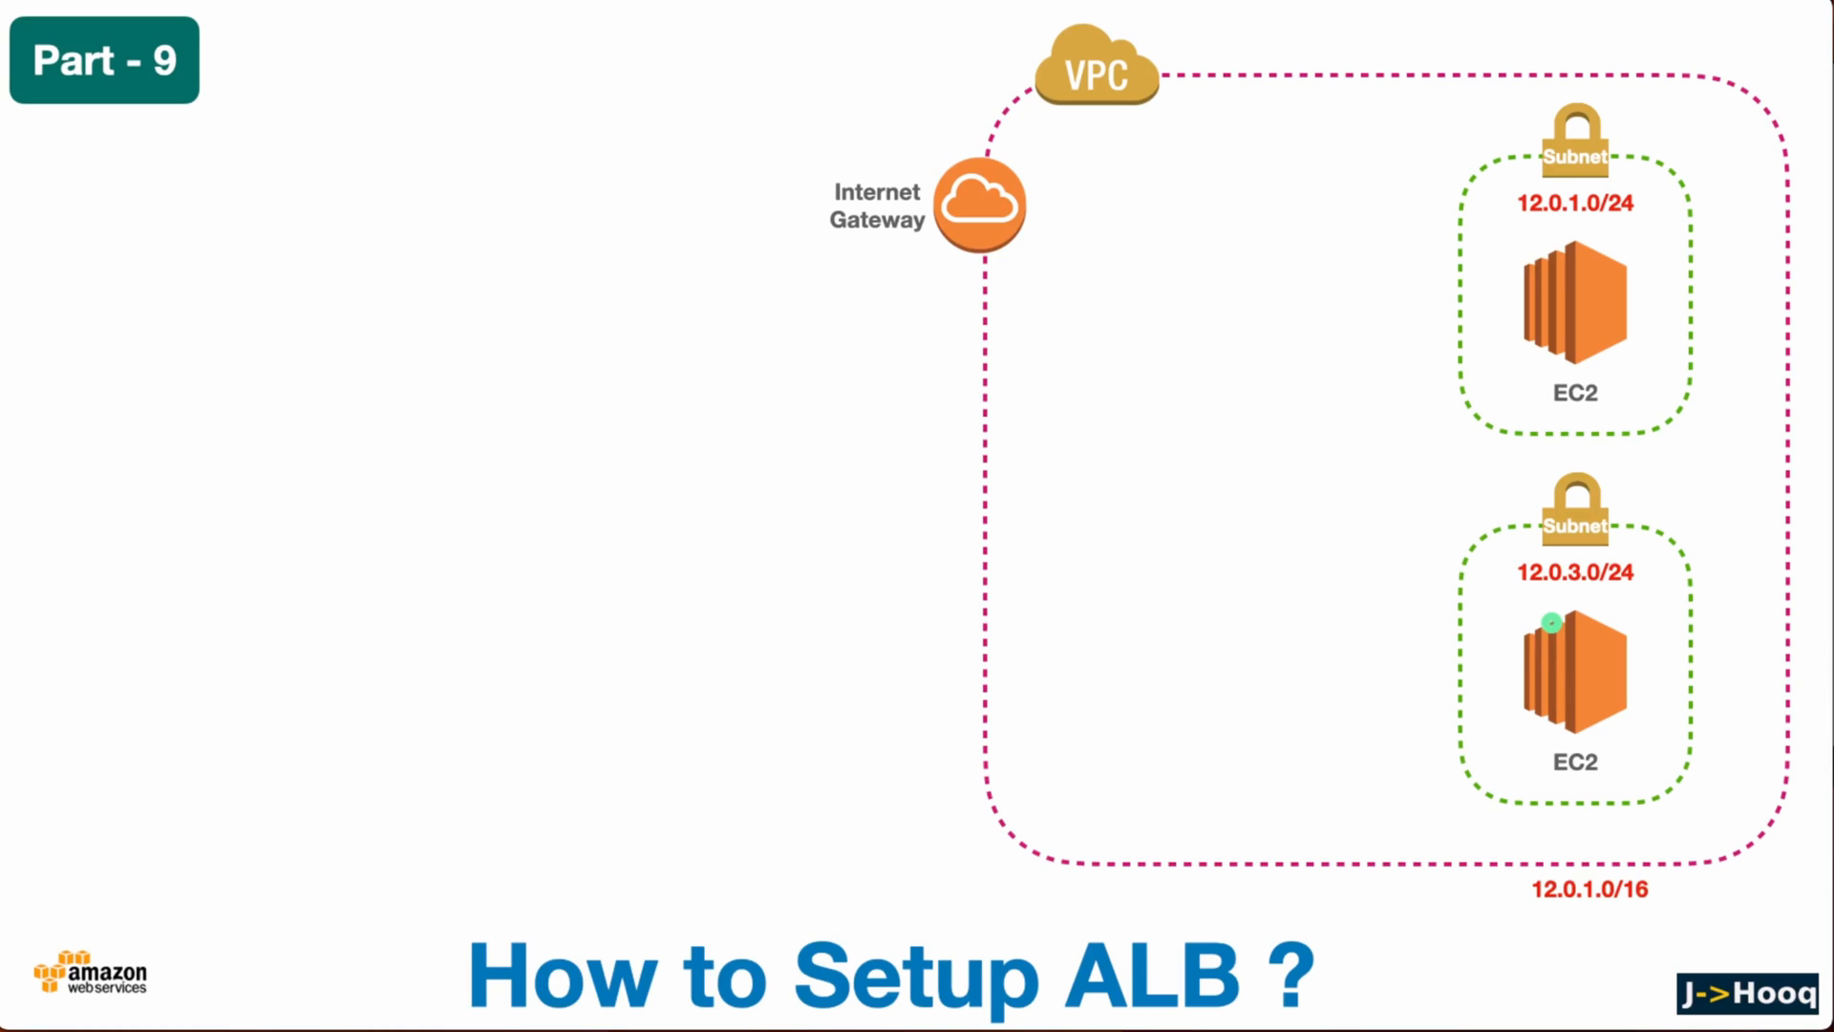
- Switch back to Firefox and open the EC2 service from the AWS console home by searching for "ec2"
key("super+Tab")
key("super+Tab")
key("super+Tab")
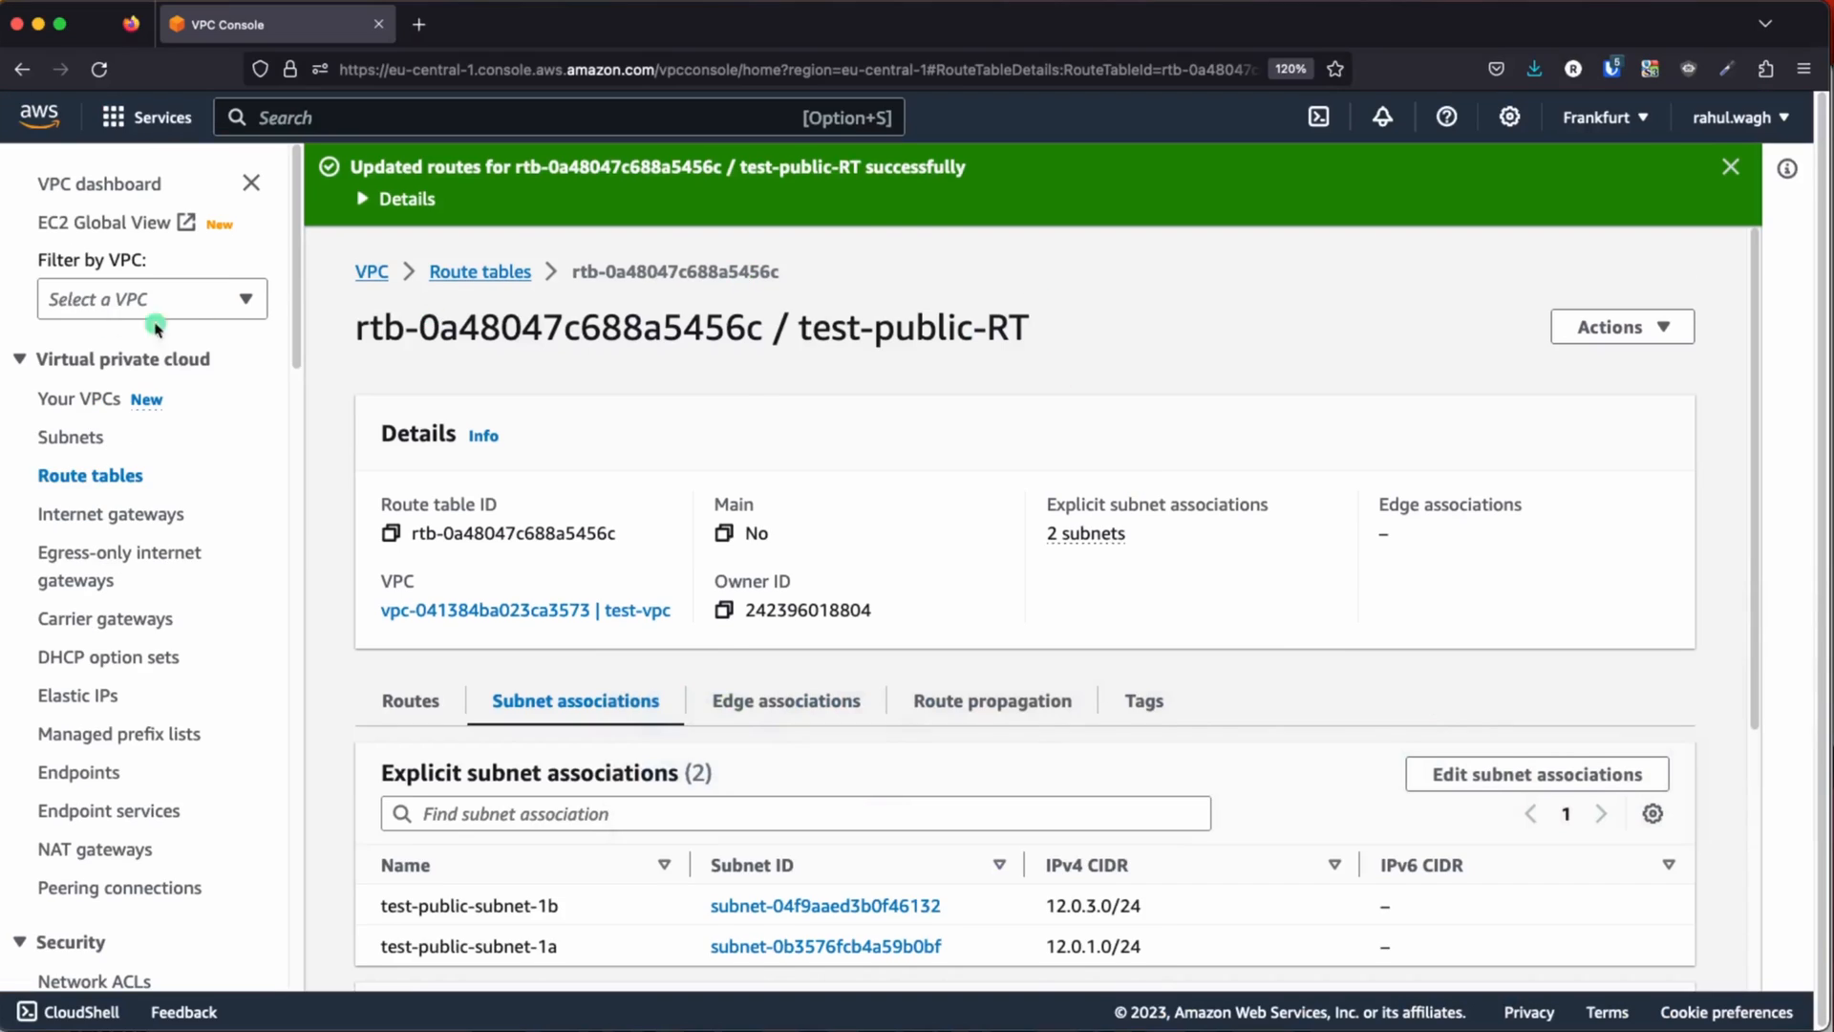
left_click(40, 116)
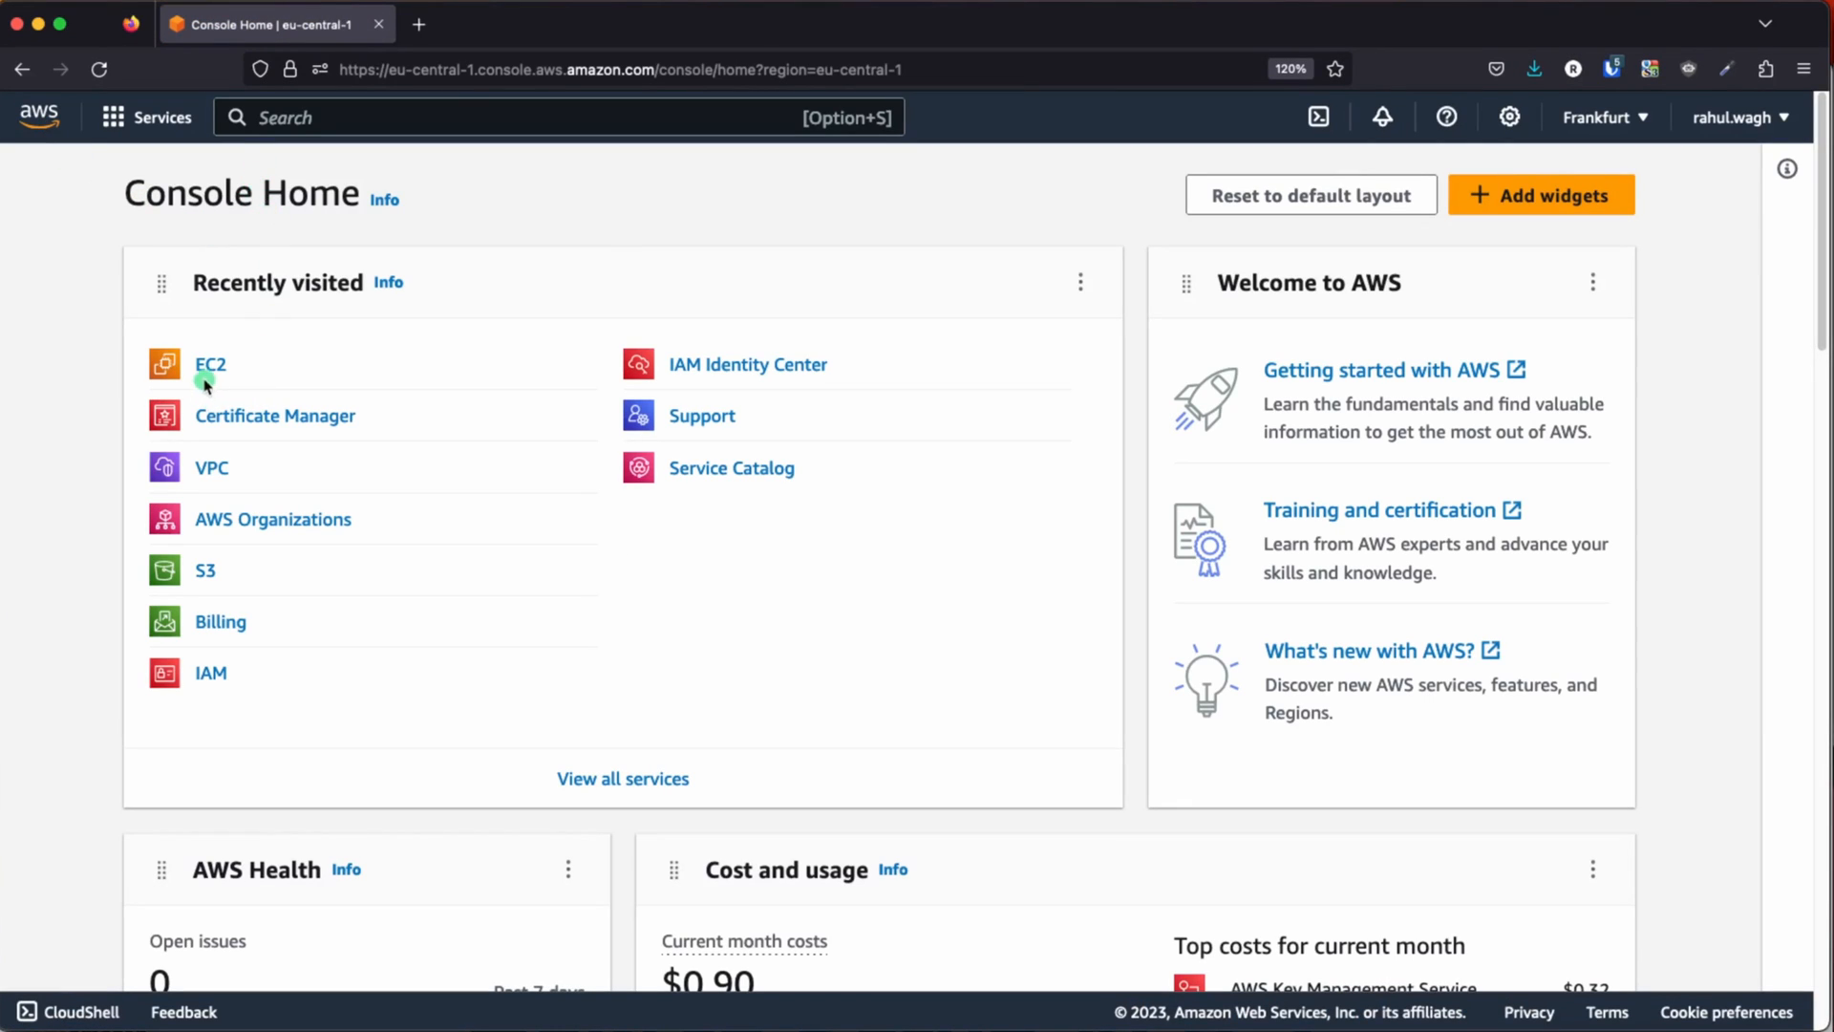
left_click(291, 111)
type("ec2")
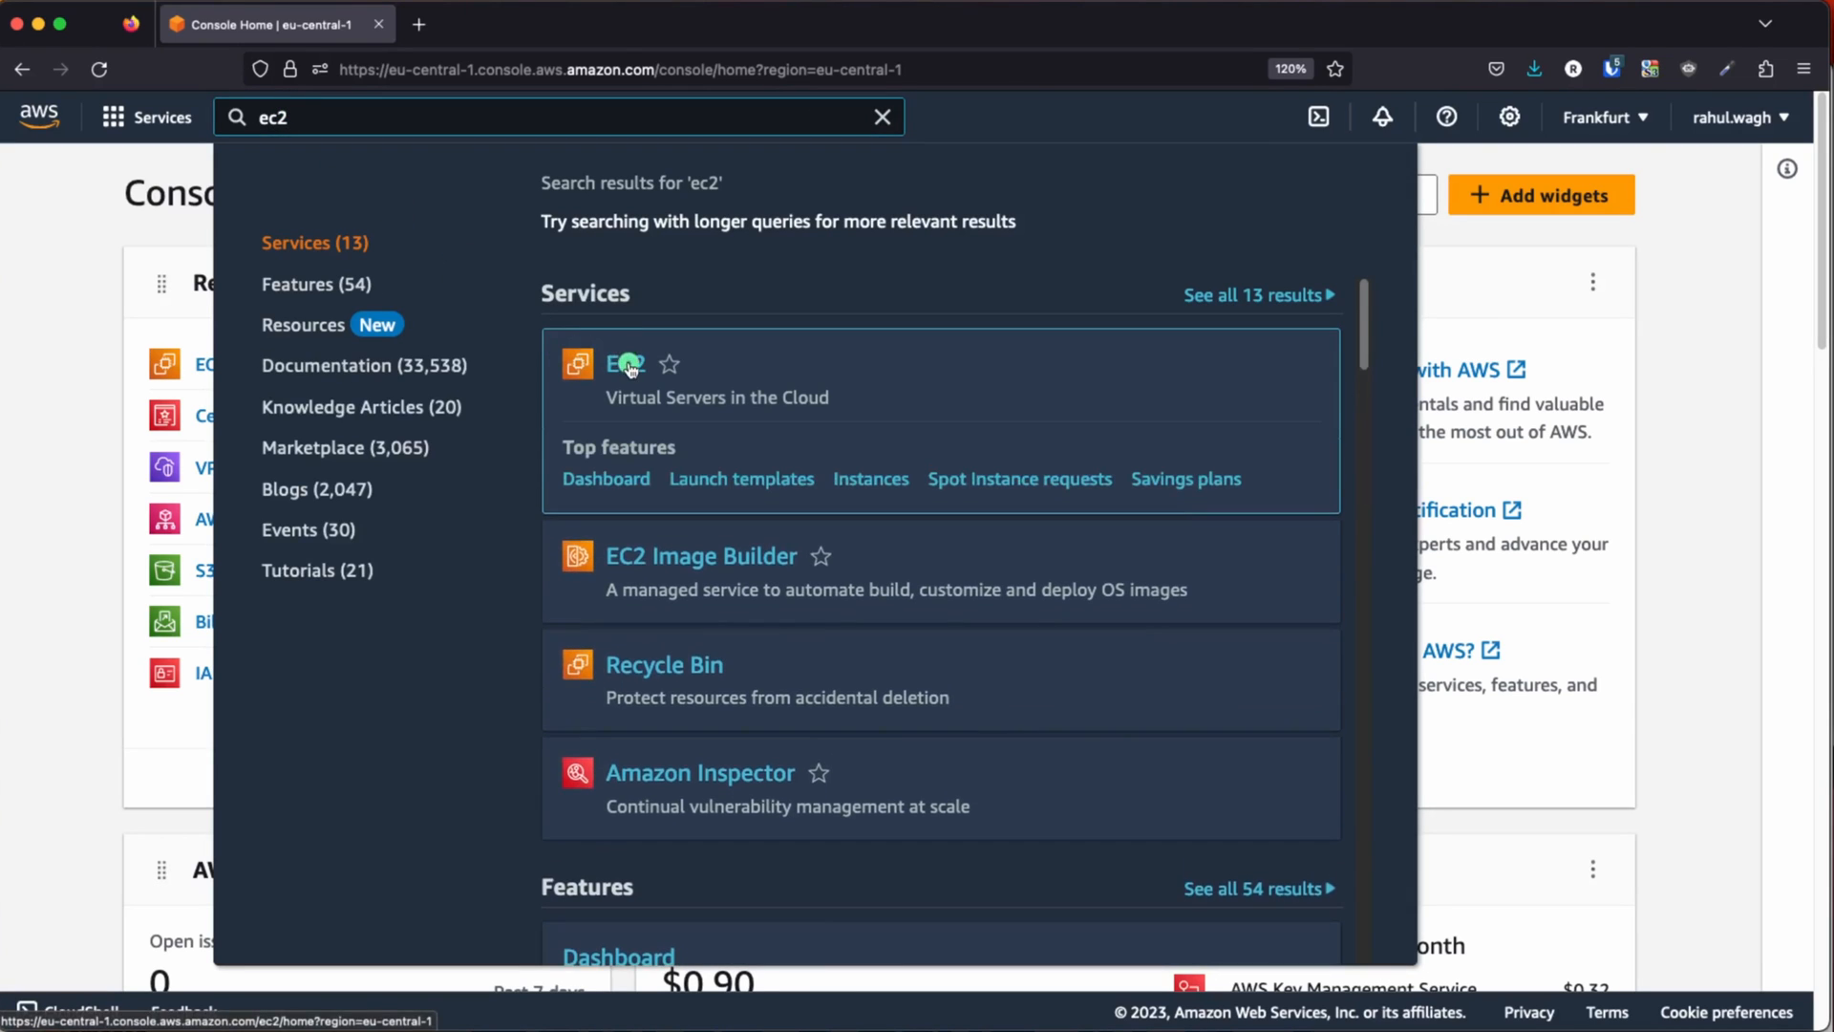
left_click(627, 364)
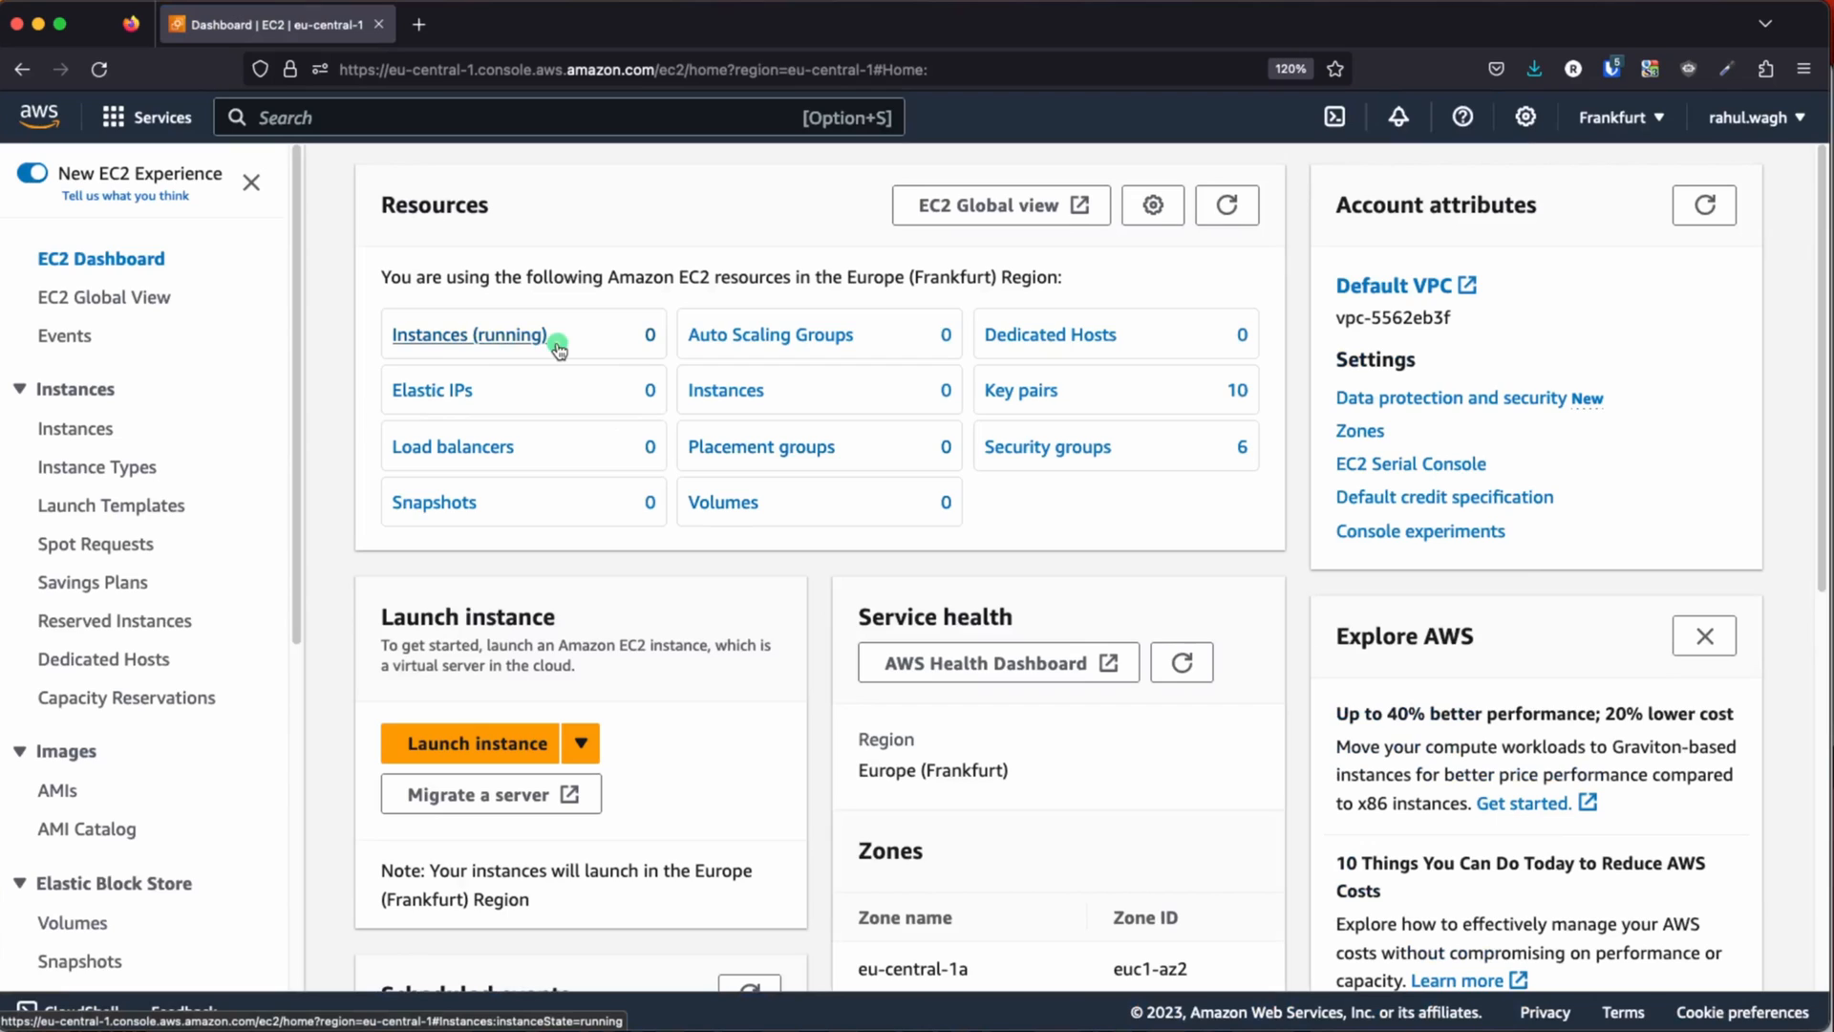
- Start launching an EC2 instance named test-ec2-instance-1 and choose Ubuntu as its operating system image
left_click(457, 745)
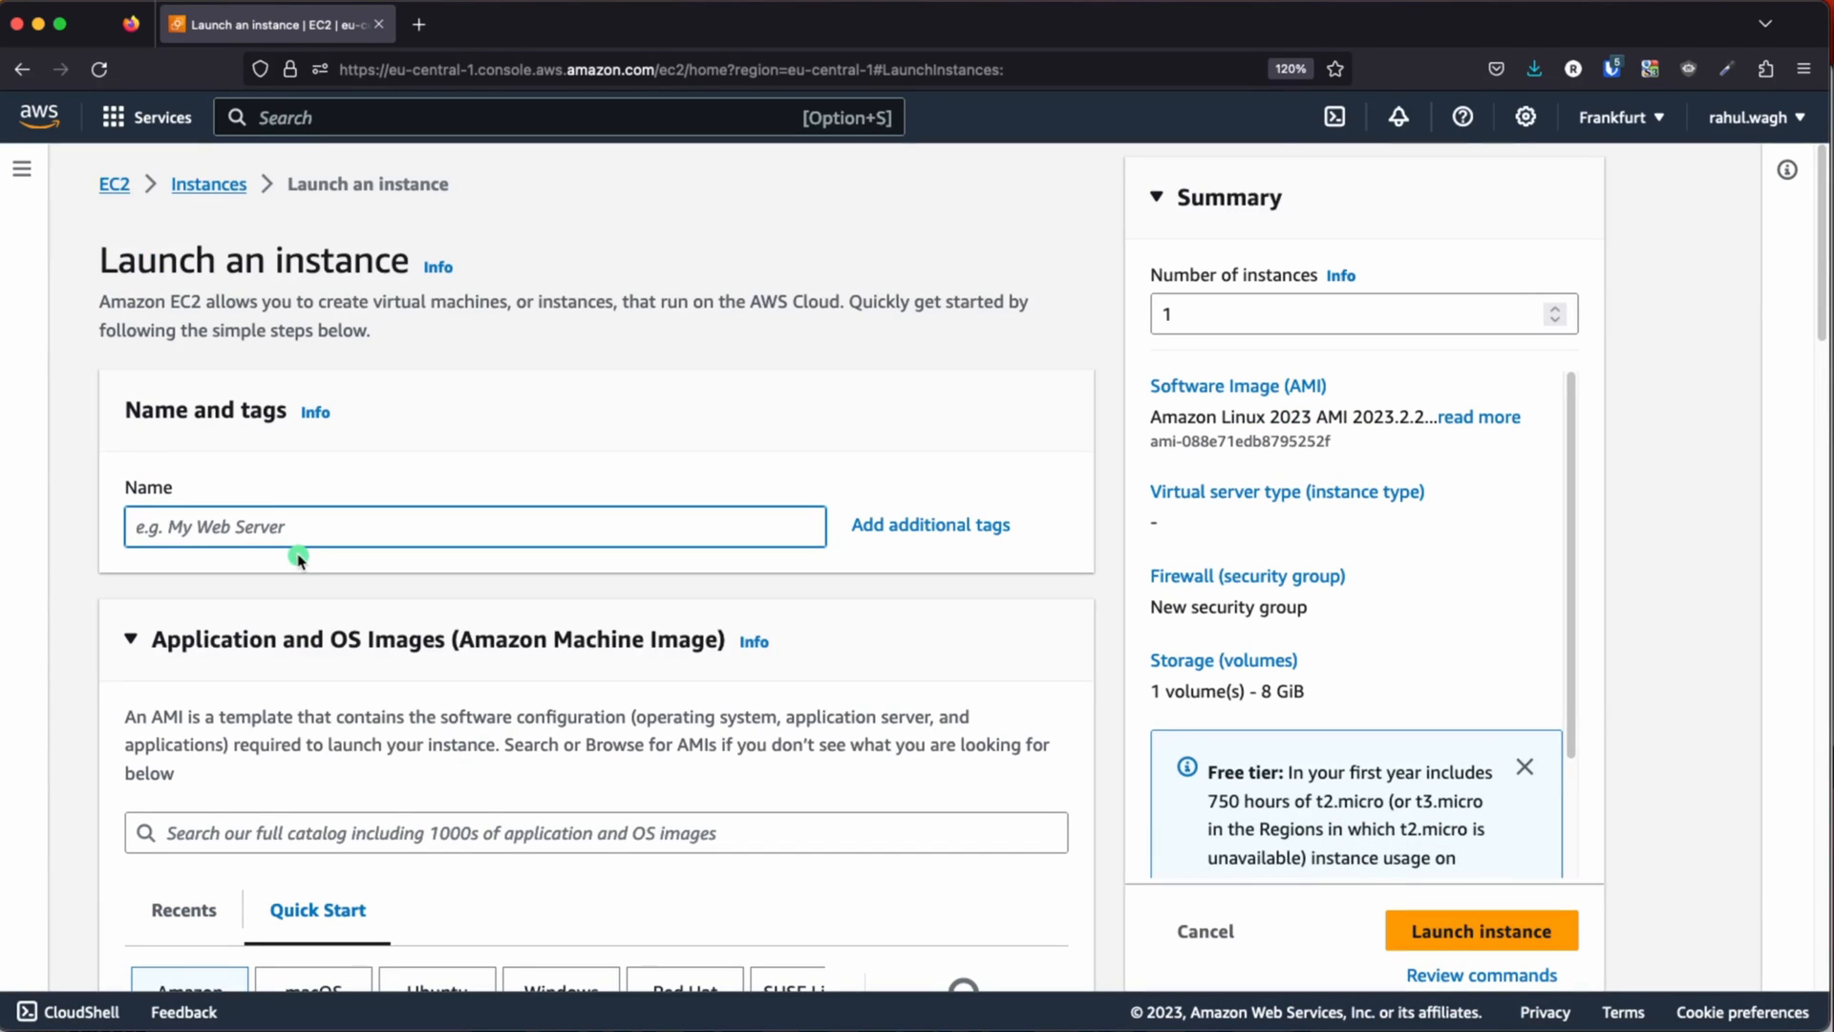
type("test-ec2-instance")
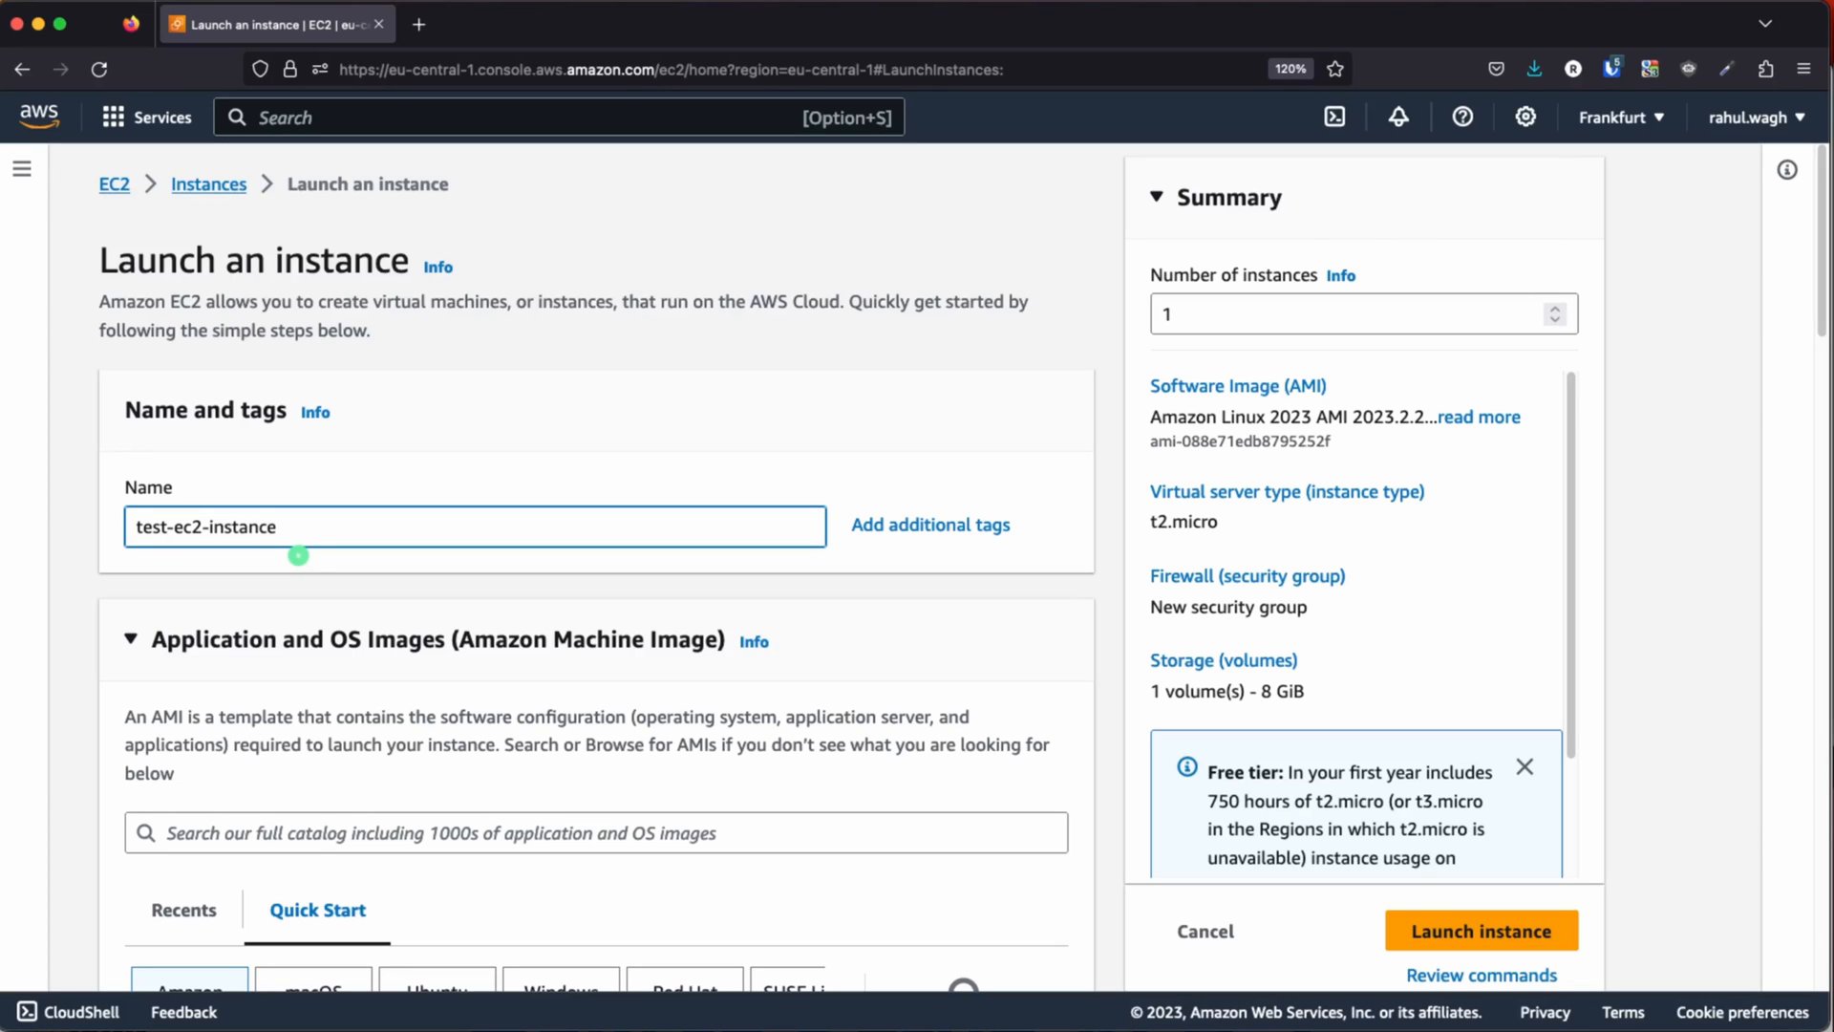
scroll(298, 554, "down", 4)
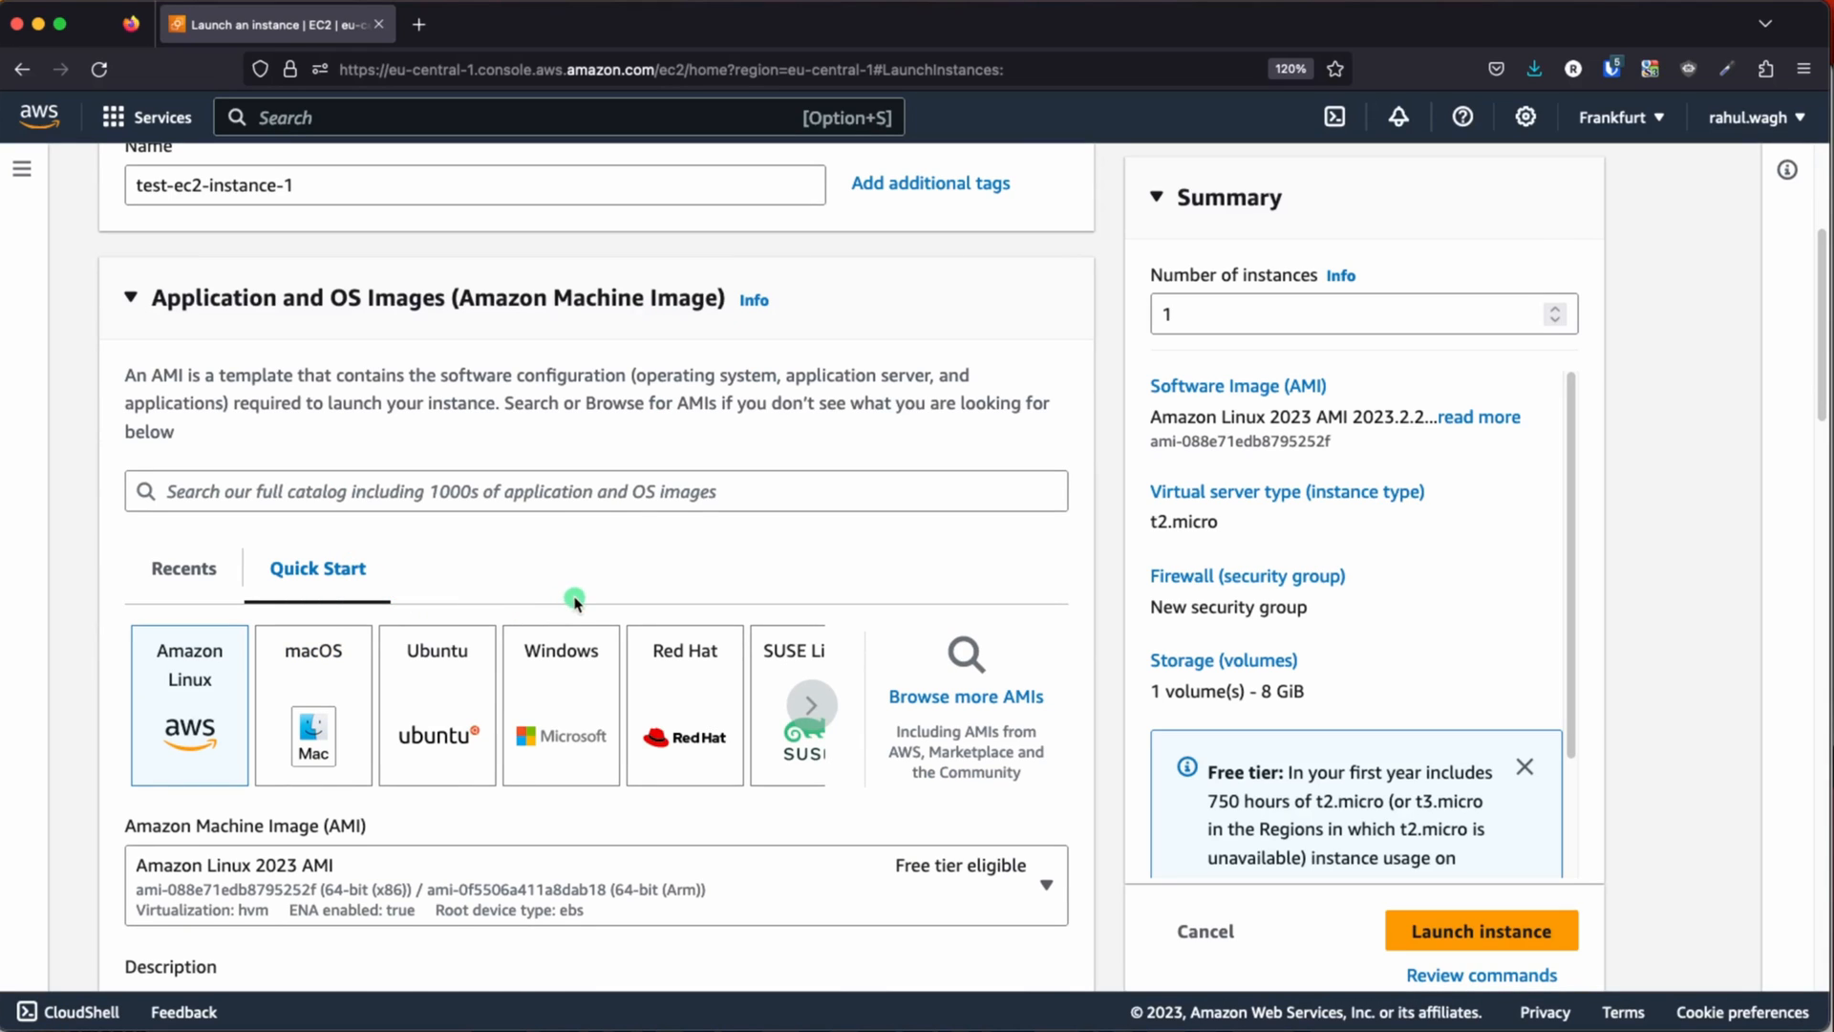
scroll(574, 605, "down", 1)
left_click(443, 681)
scroll(621, 659, "down", 5)
scroll(626, 662, "up", 1)
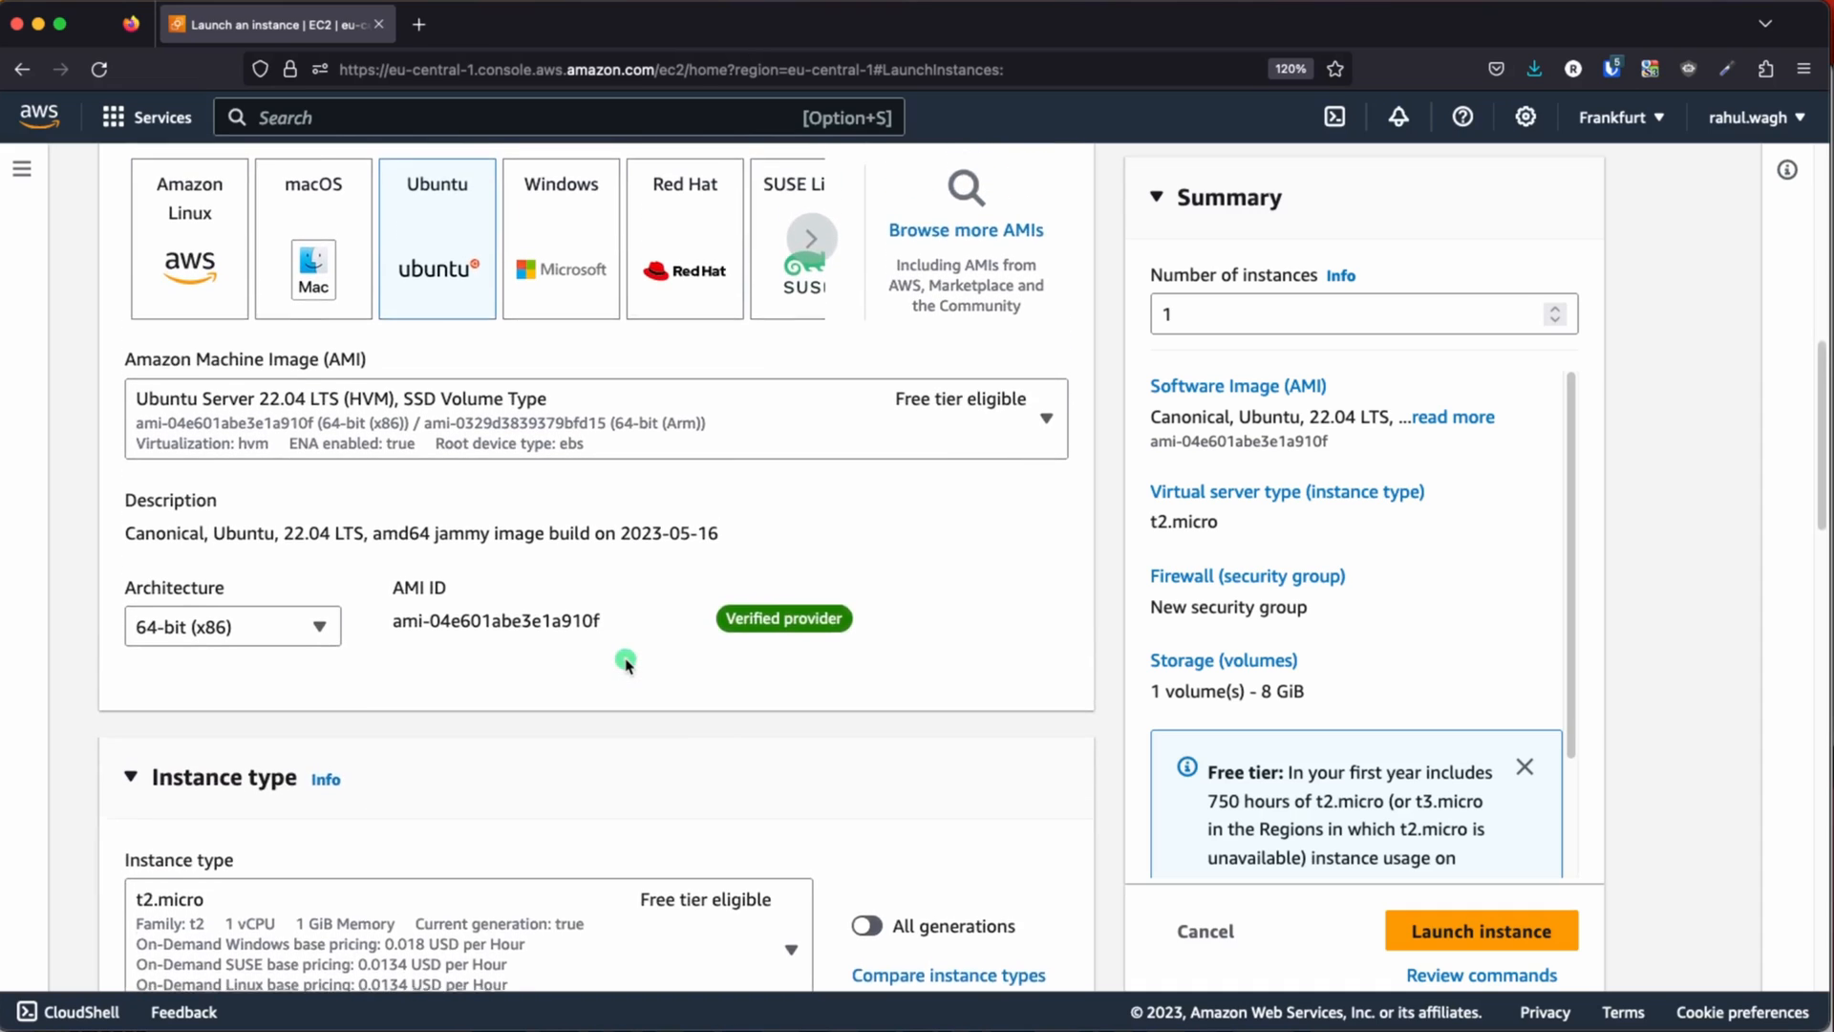
- Create a new RSA key pair named test-alb-demo-key-pair in .pem format for logging in to the instance
scroll(286, 659, "down", 2)
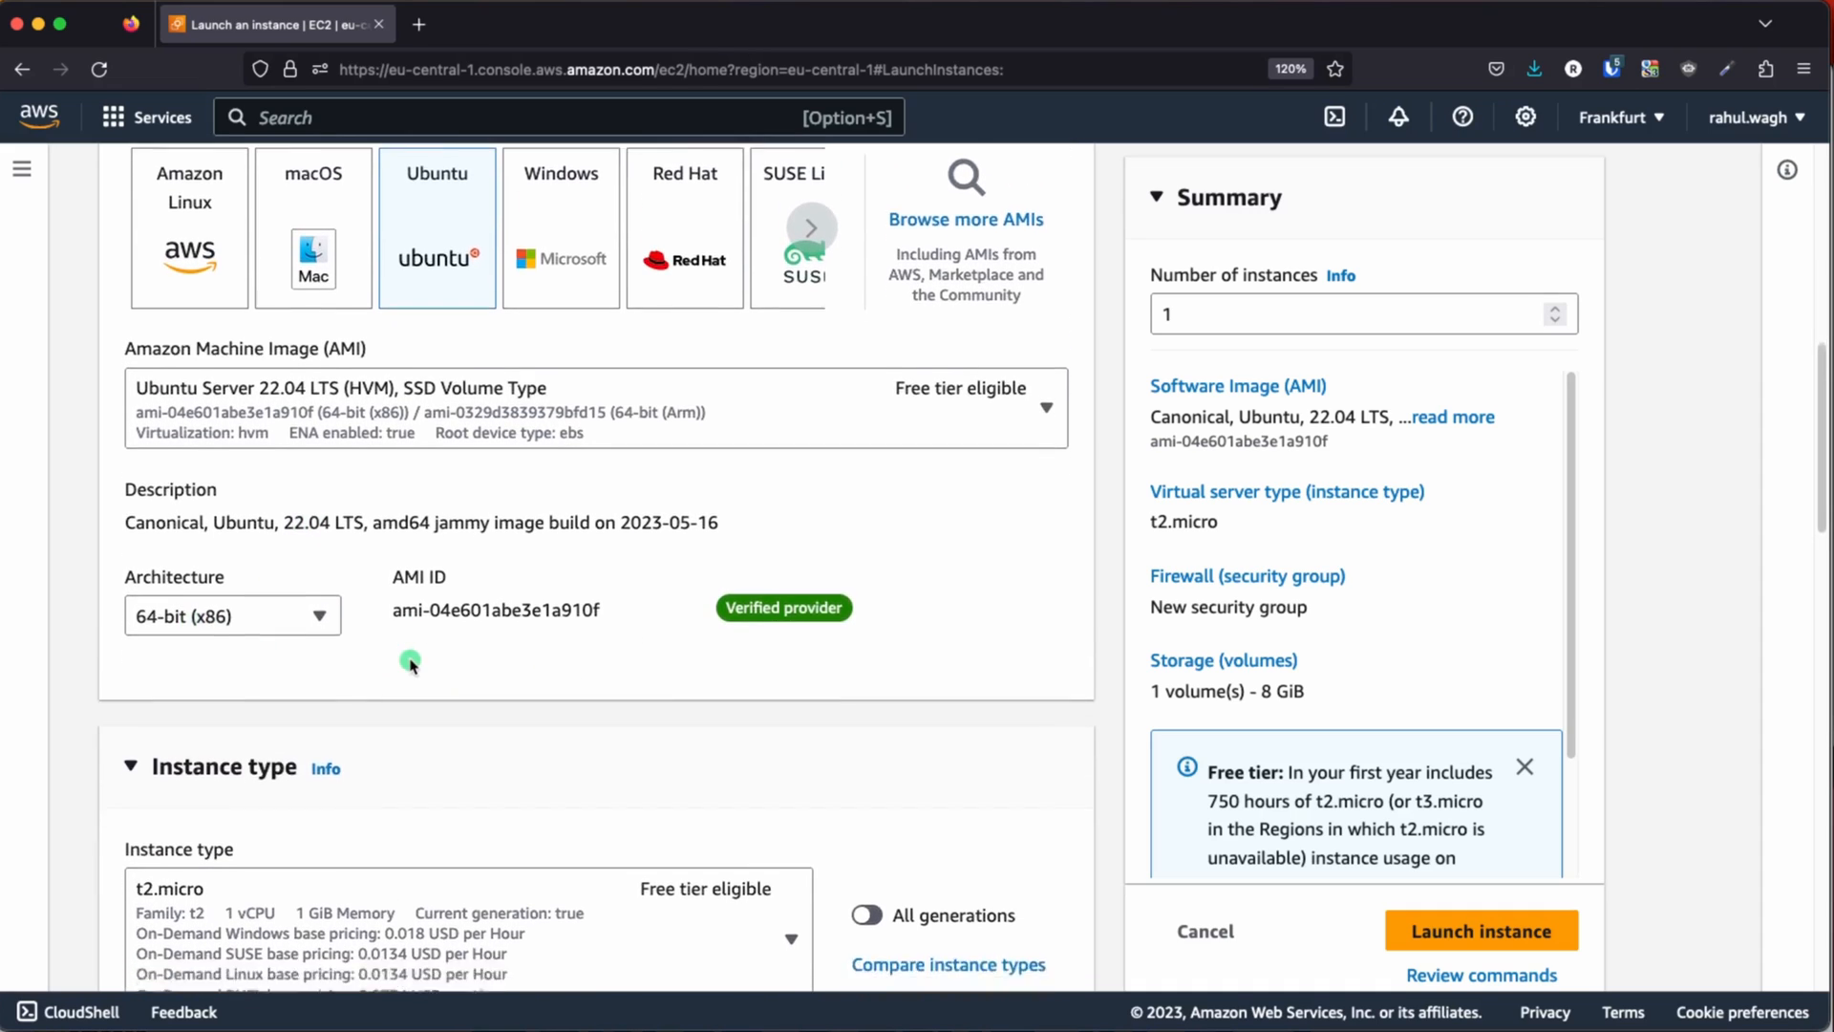
scroll(497, 597, "down", 3)
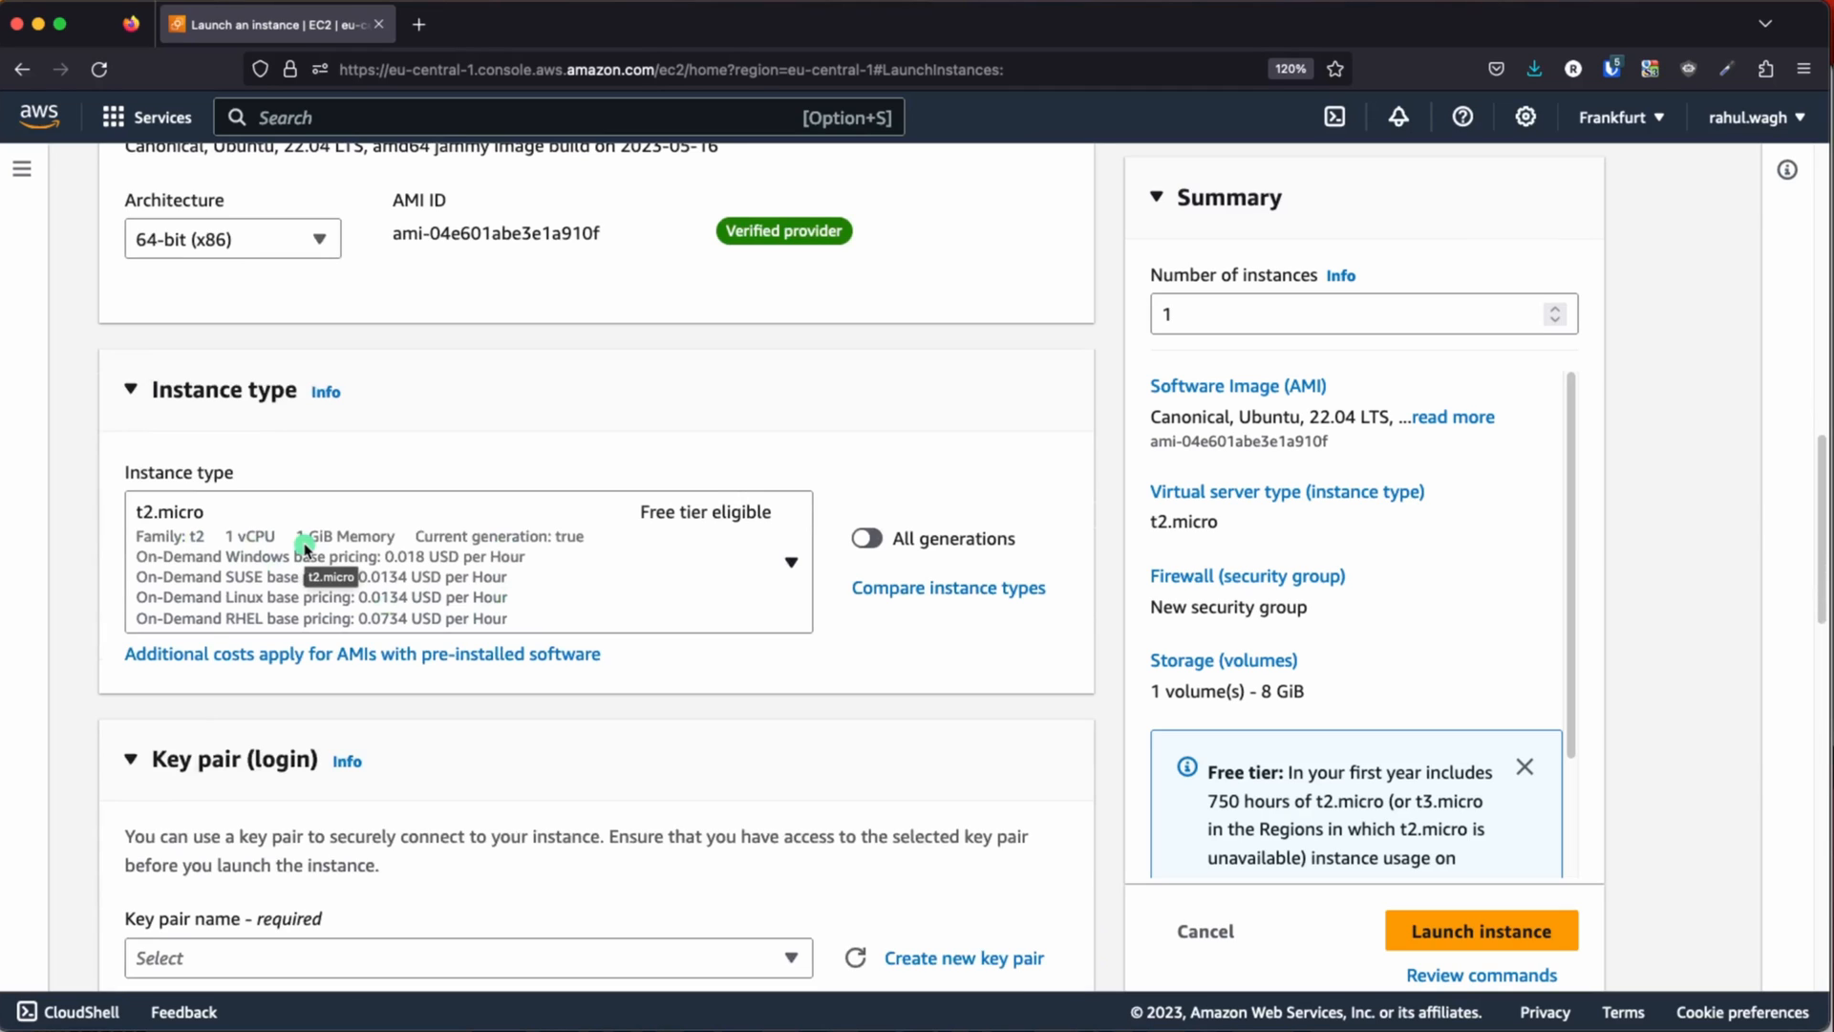
scroll(310, 554, "down", 3)
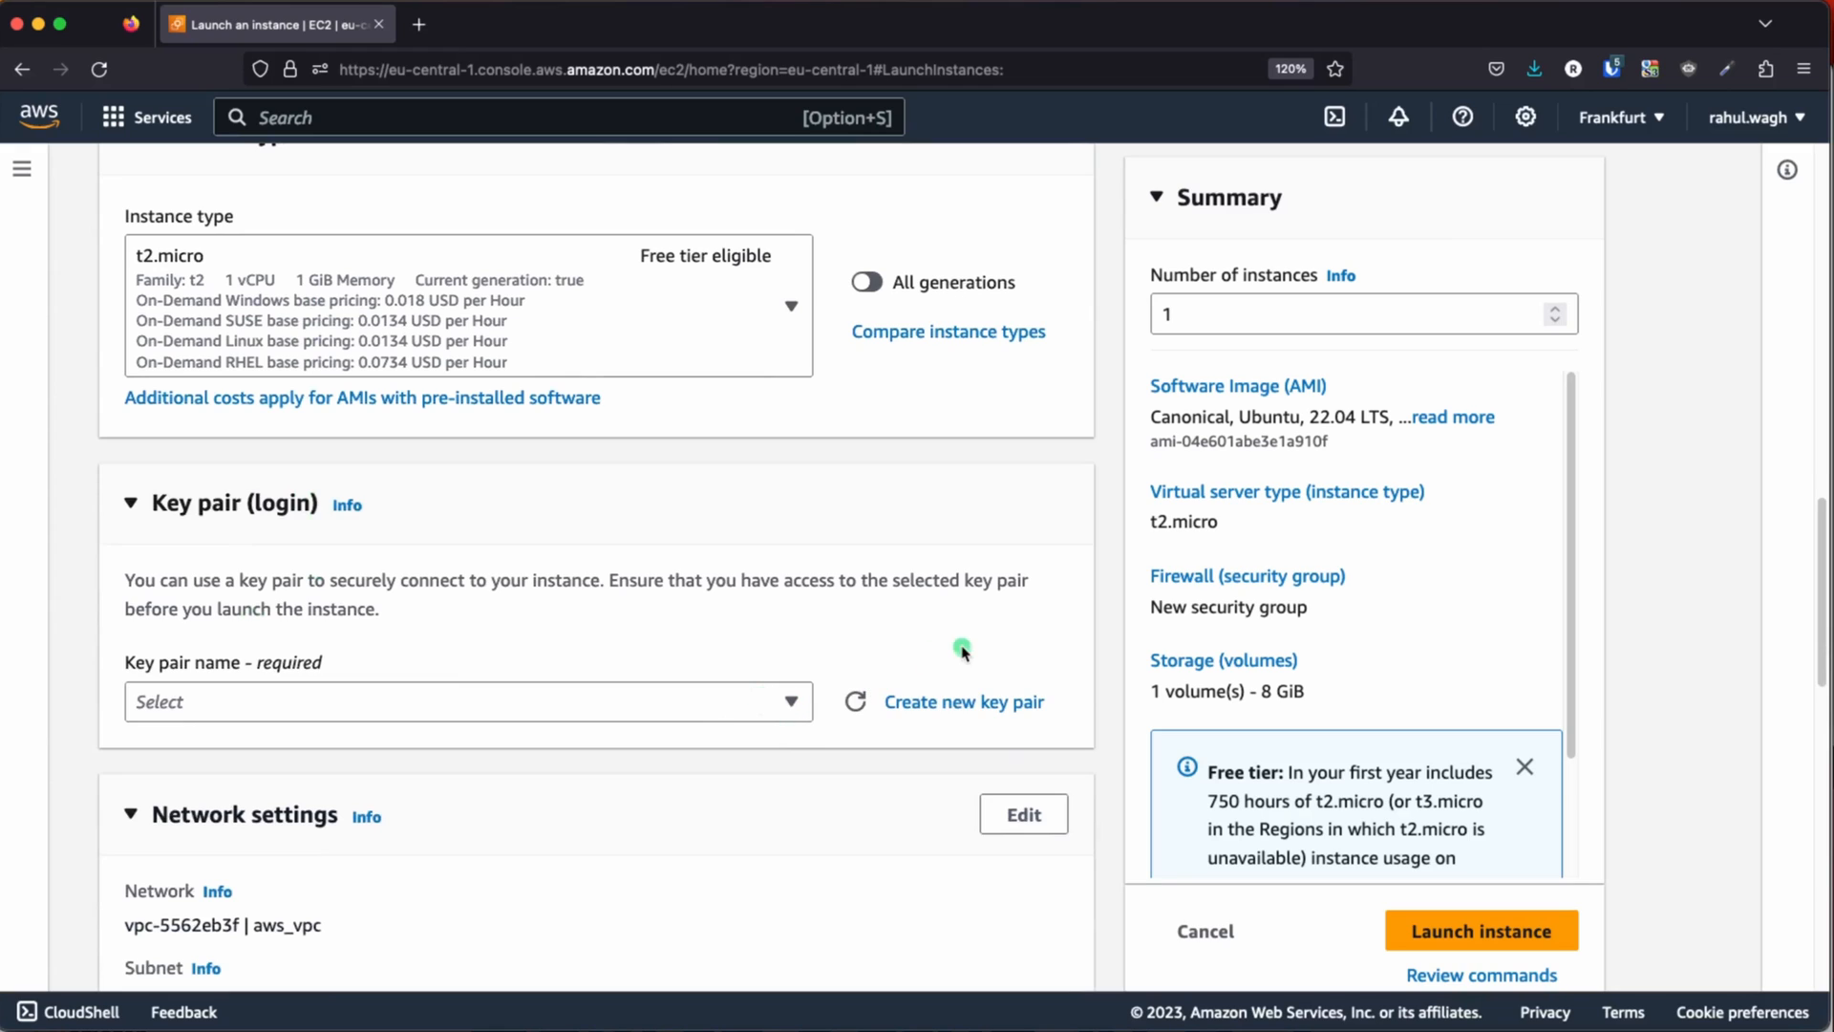
left_click(960, 703)
left_click(674, 355)
type("test-alb-demo-key-pair")
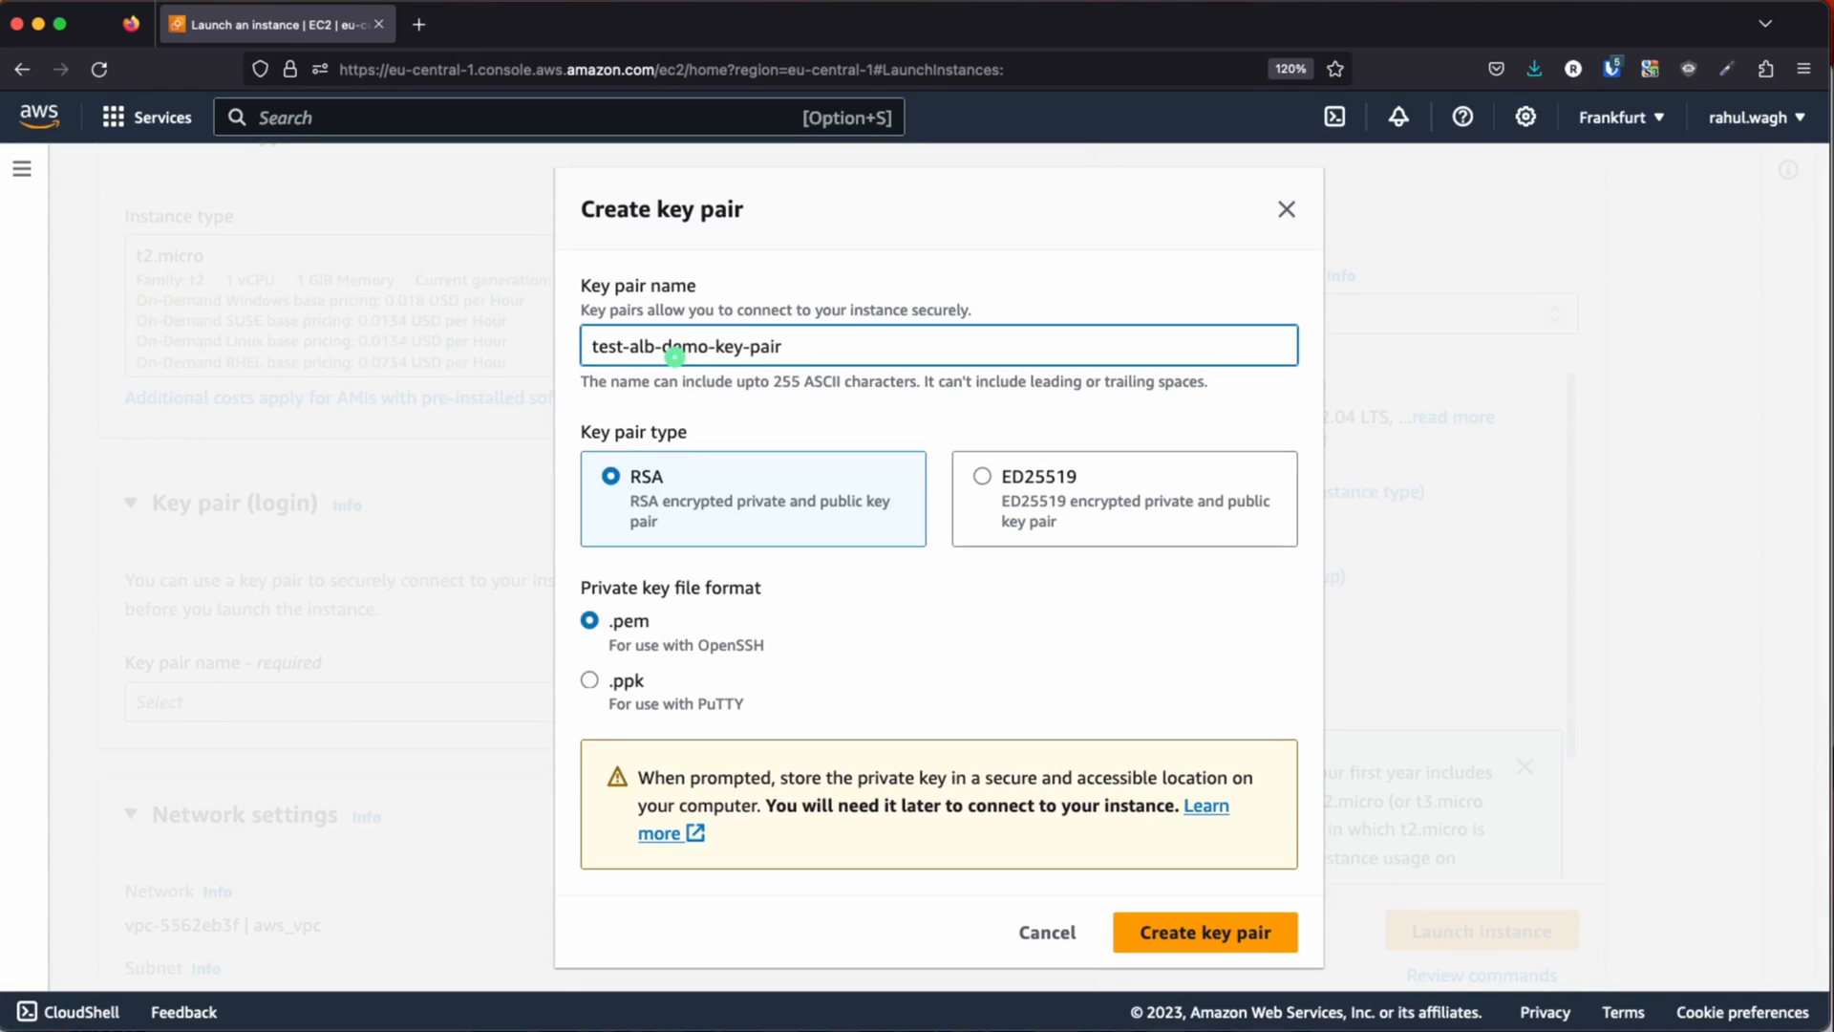
left_click(1161, 941)
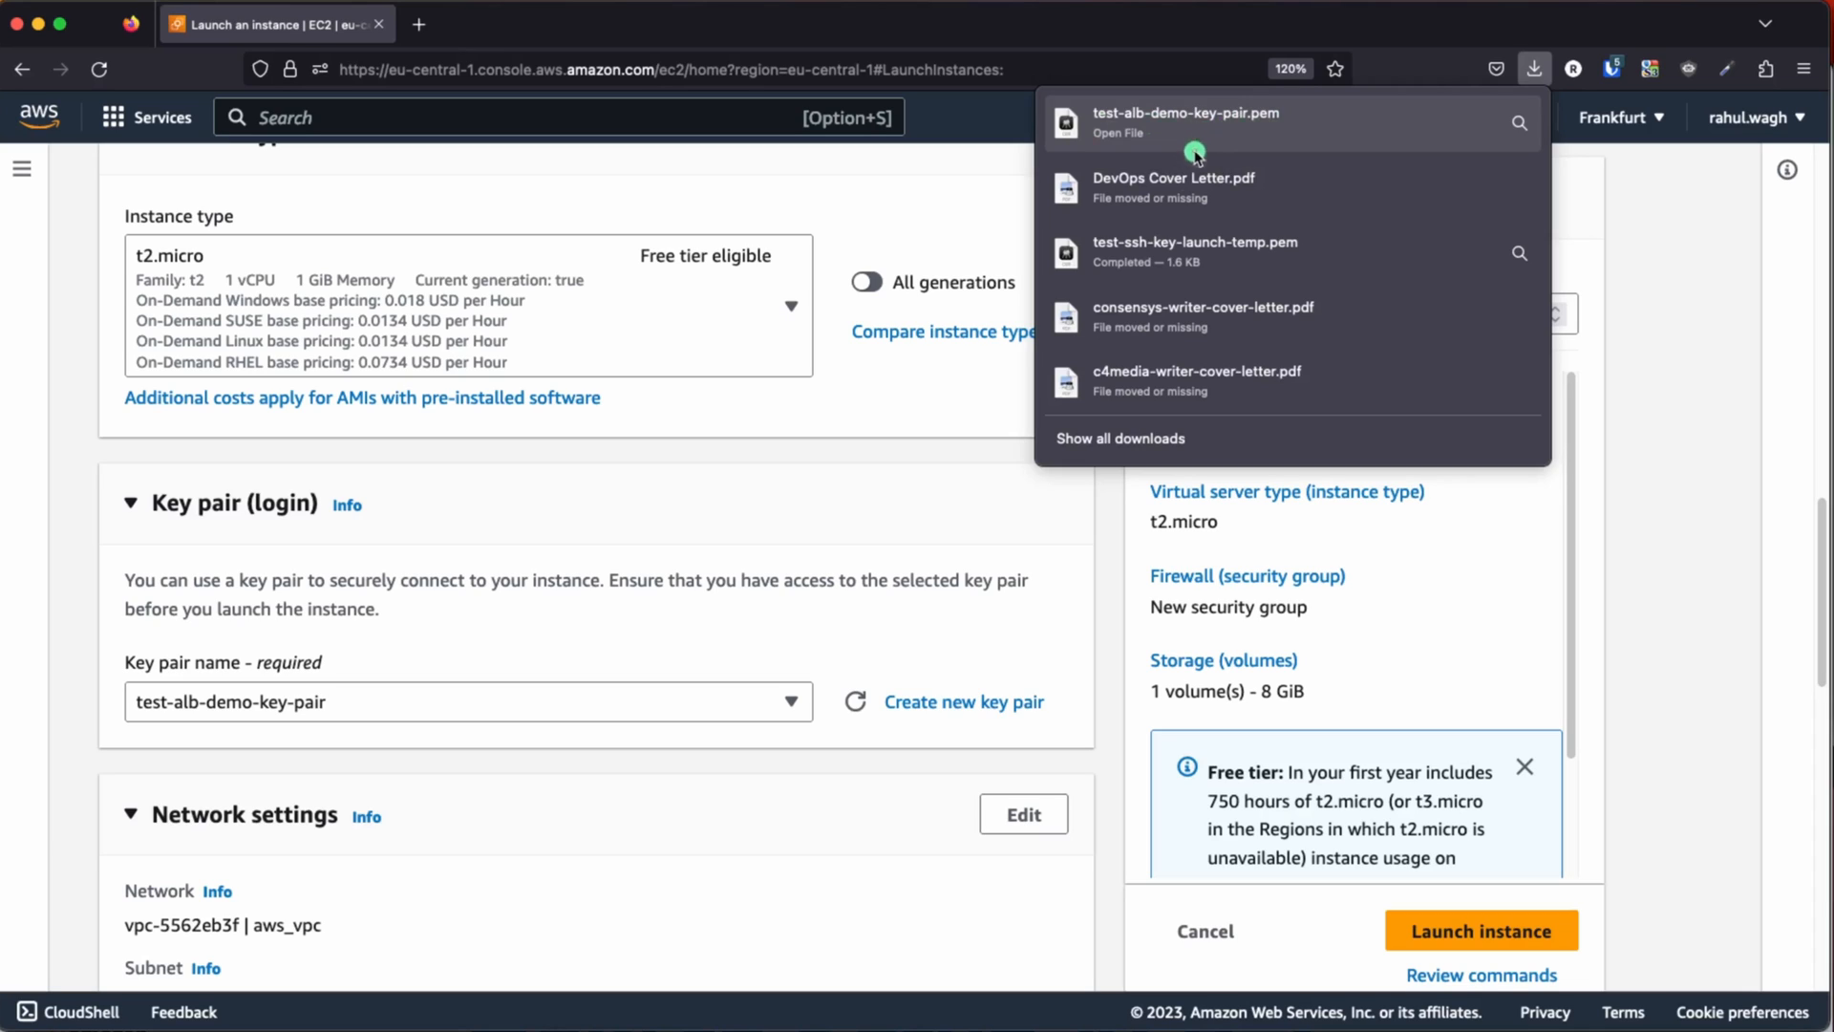
- Check the browser's recent downloads for the private key file test-alb-demo-key-pair.pem
left_click(745, 621)
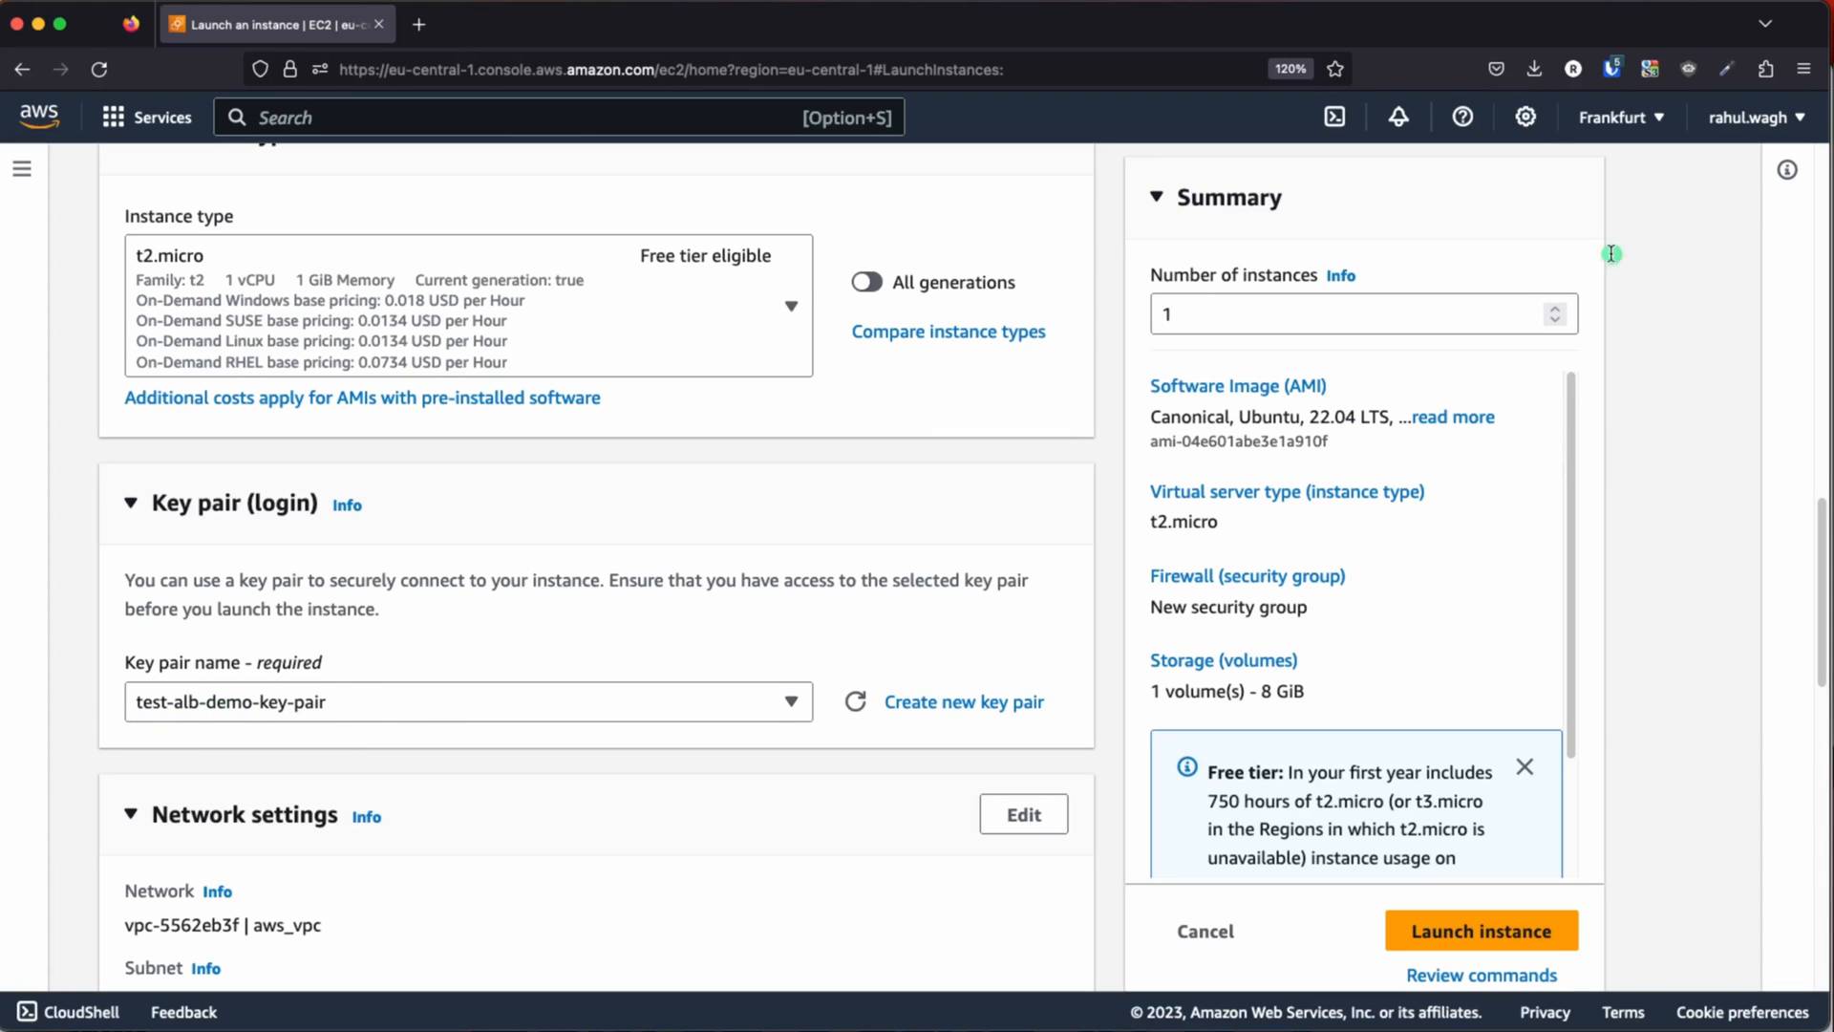
left_click(1534, 69)
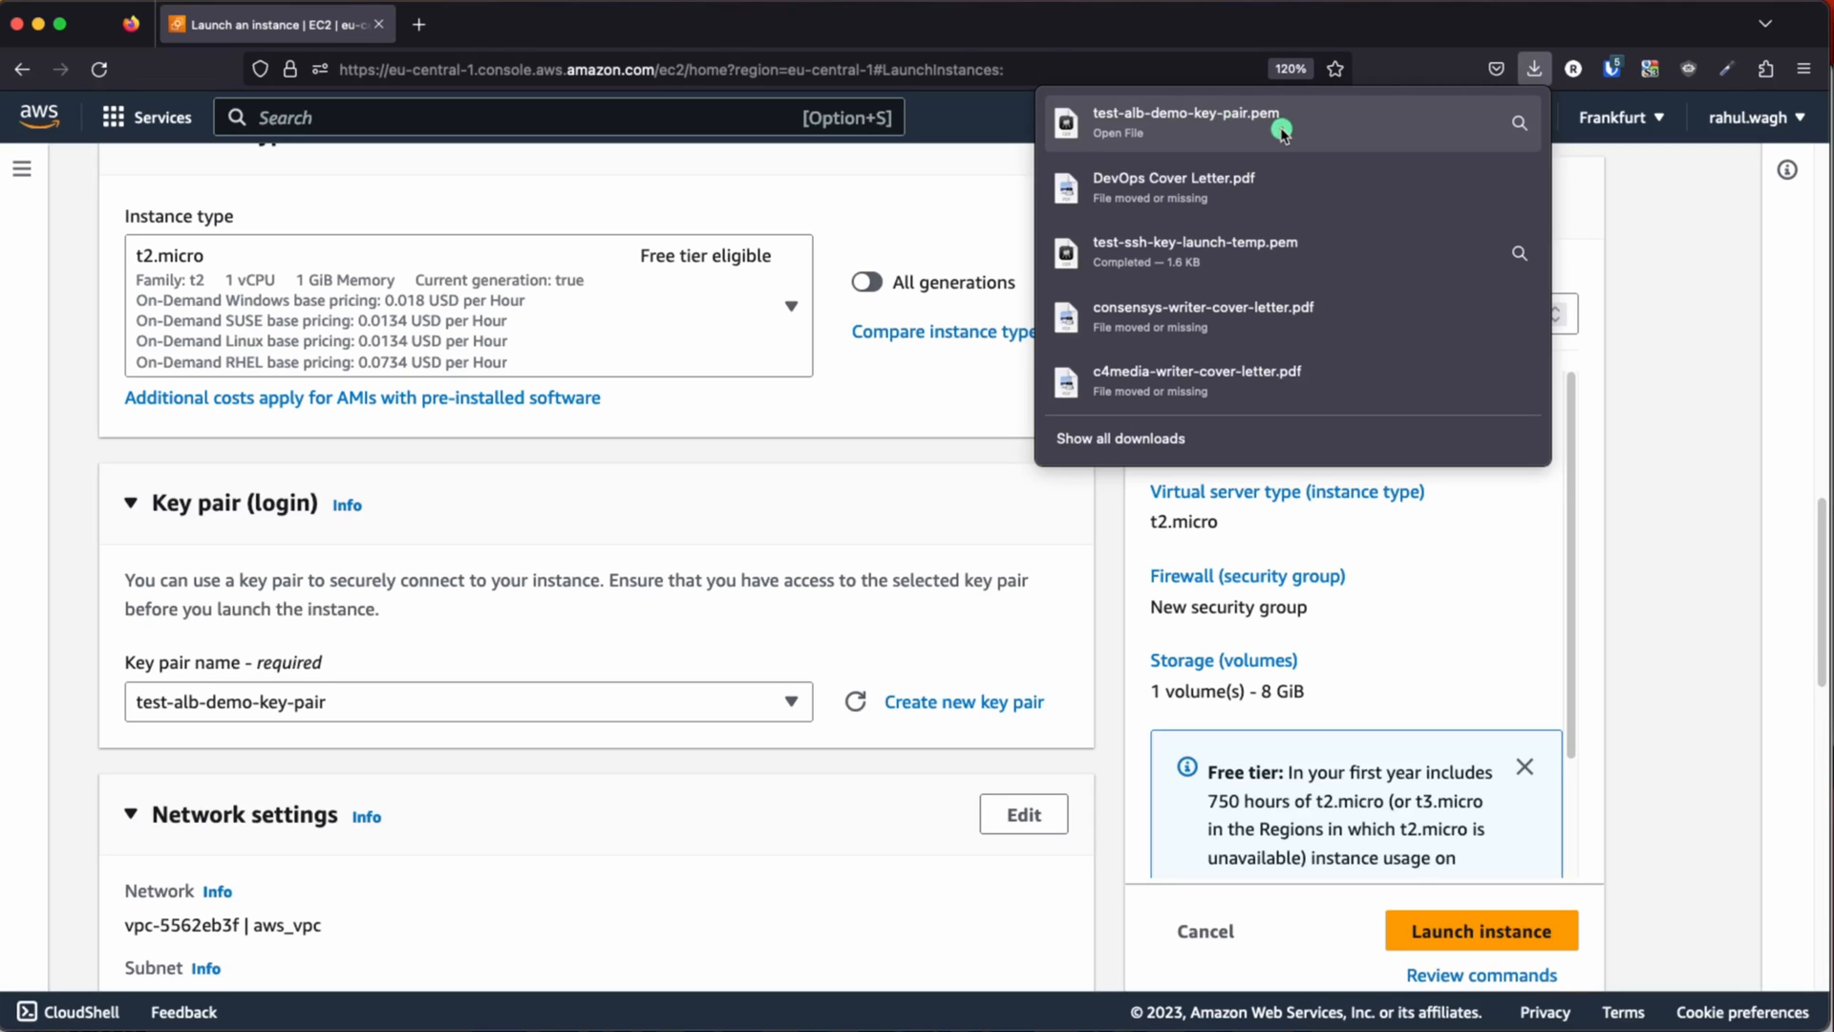
left_click(816, 449)
- Edit the network settings to place the instance in test-vpc and the subnet test-public-subnet-1a
scroll(816, 448, "down", 2)
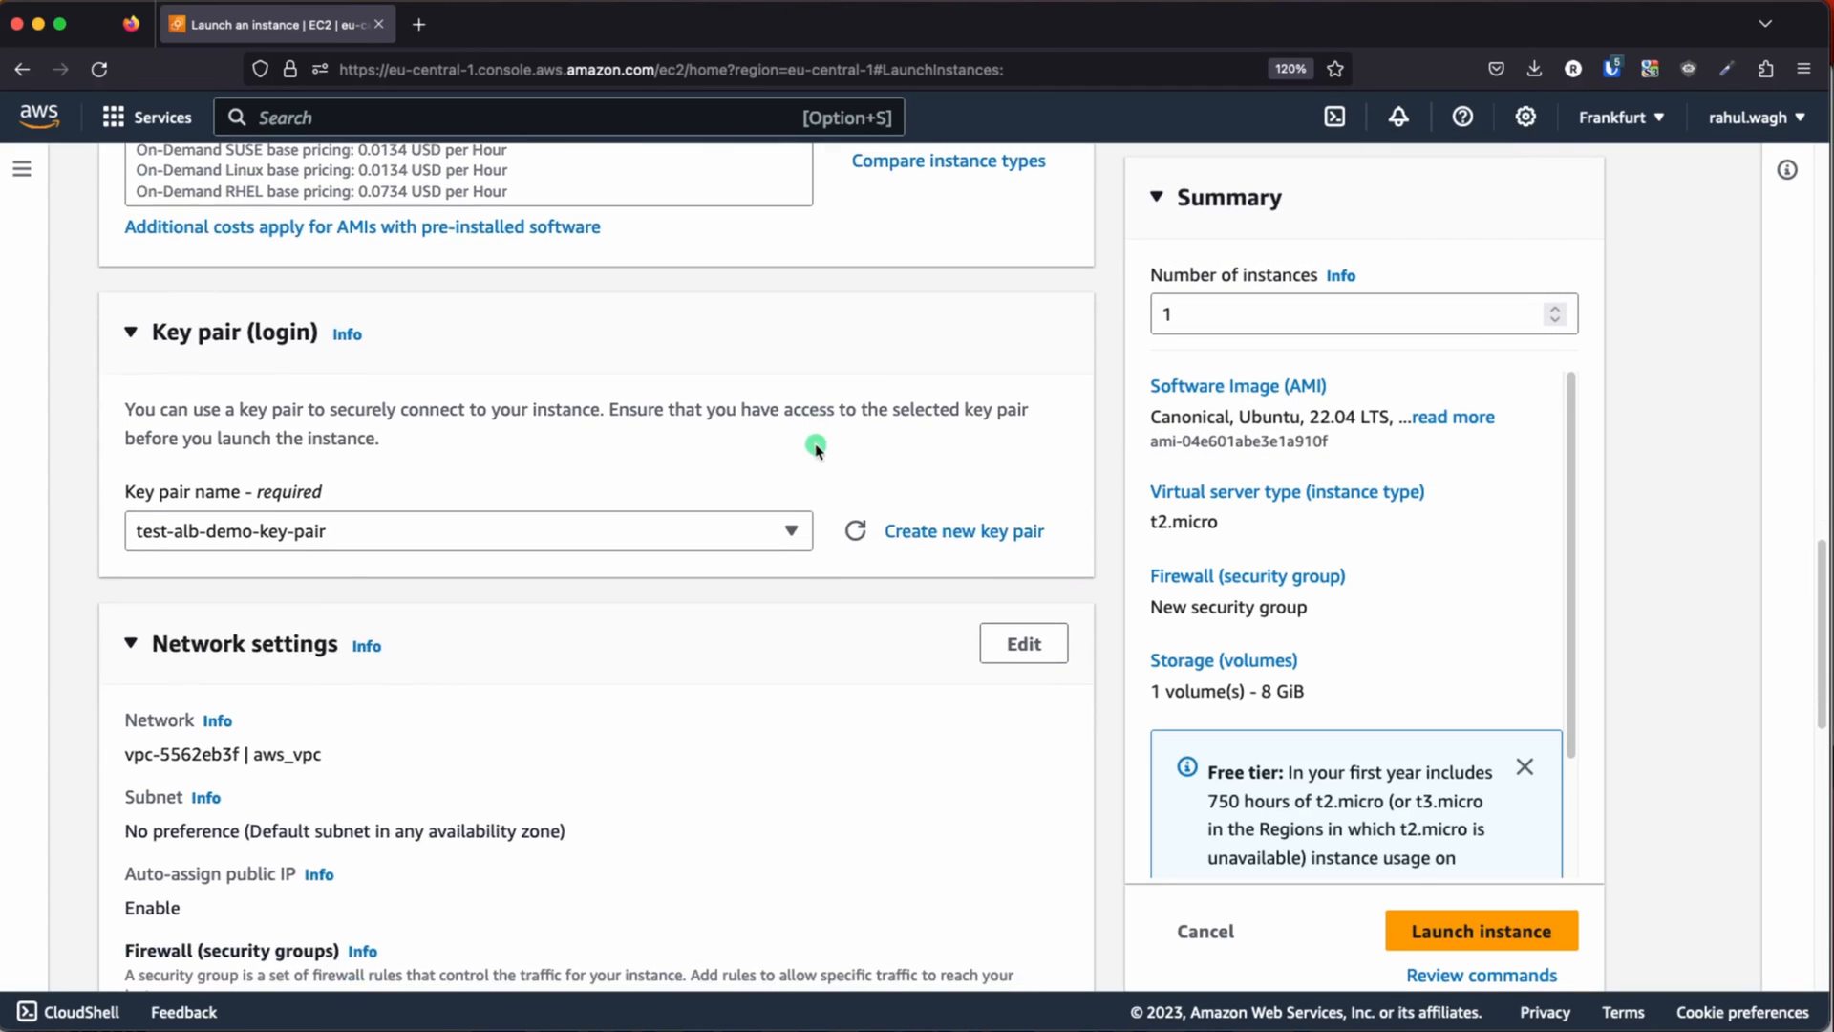
scroll(816, 449, "down", 3)
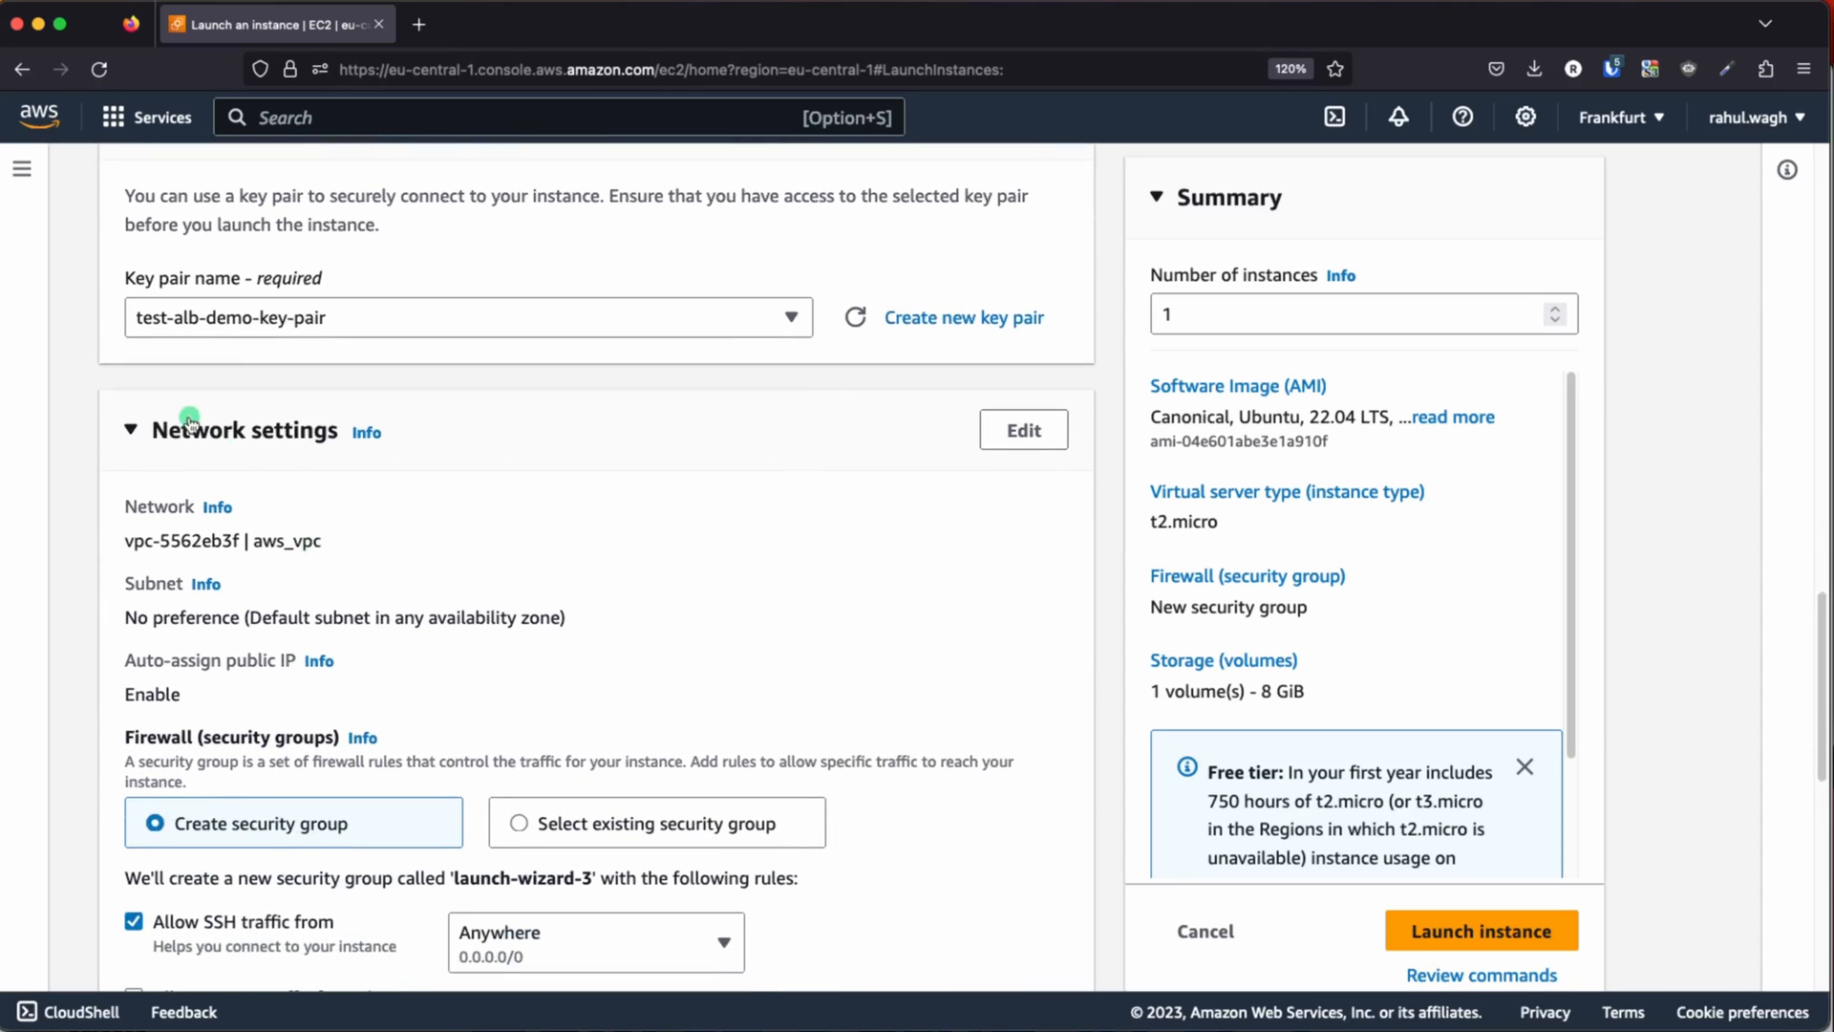
scroll(536, 496, "down", 3)
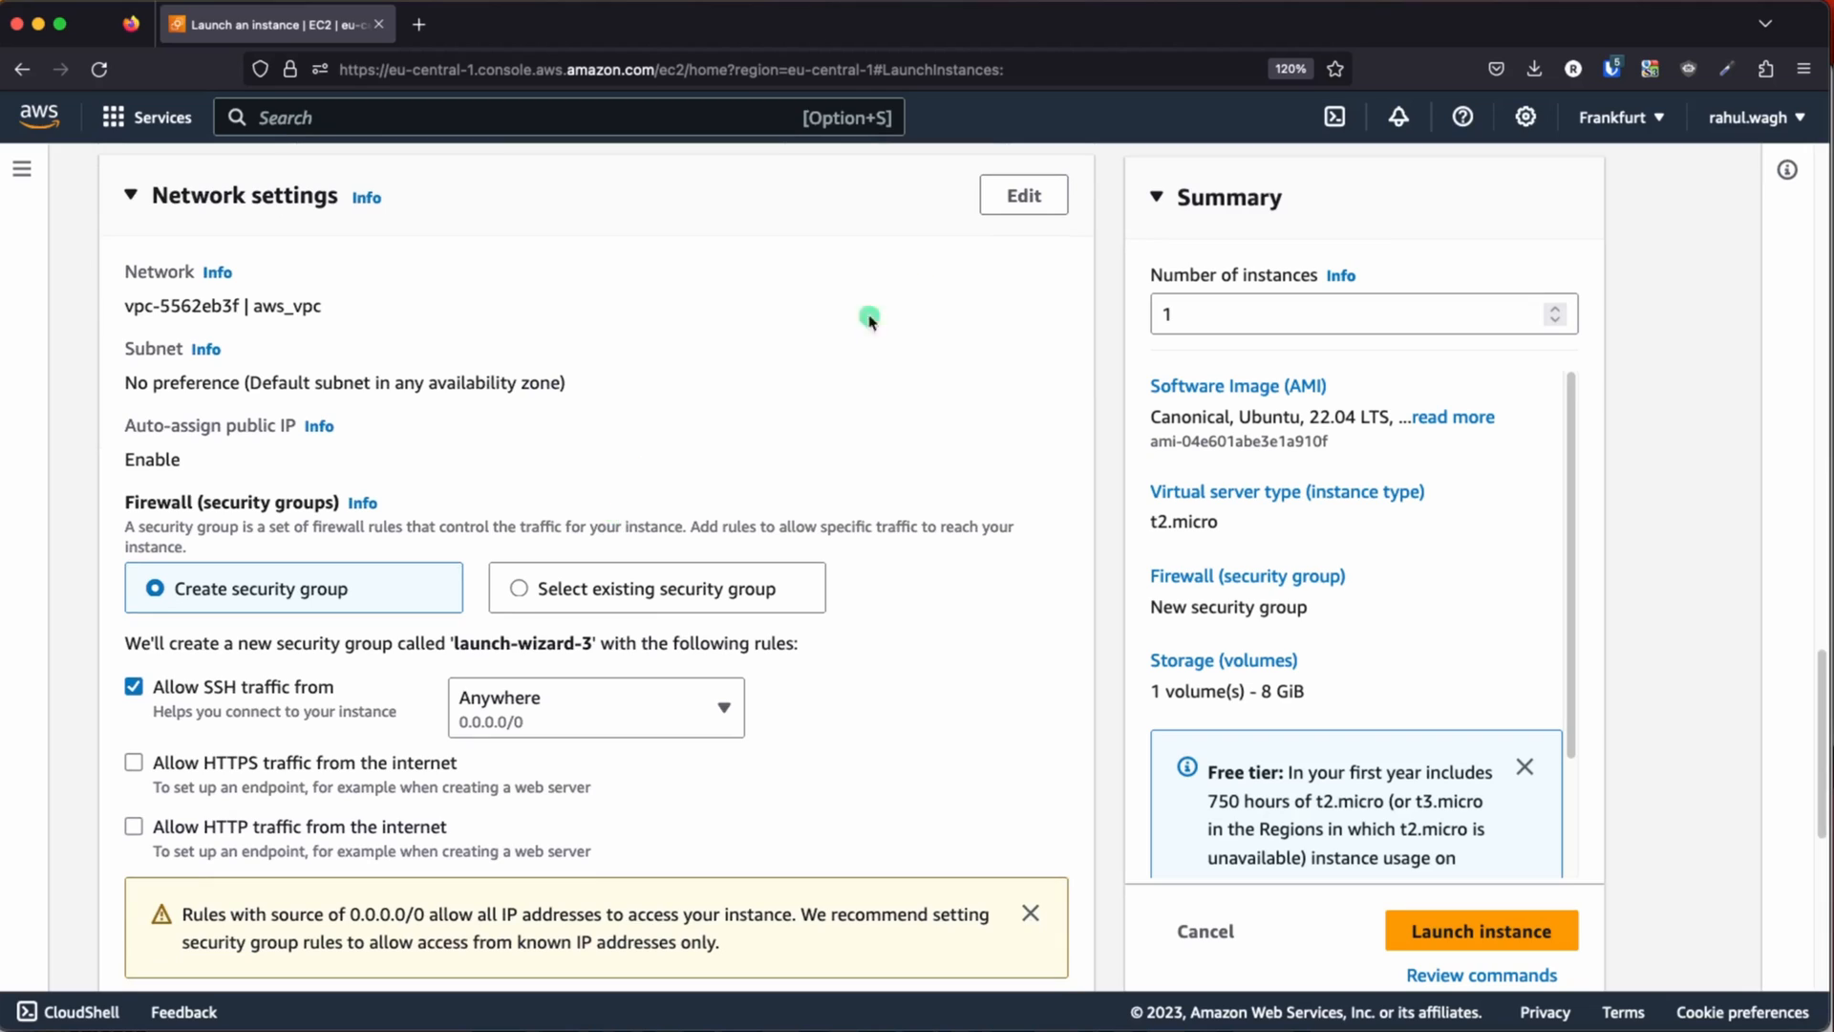
left_click(1005, 209)
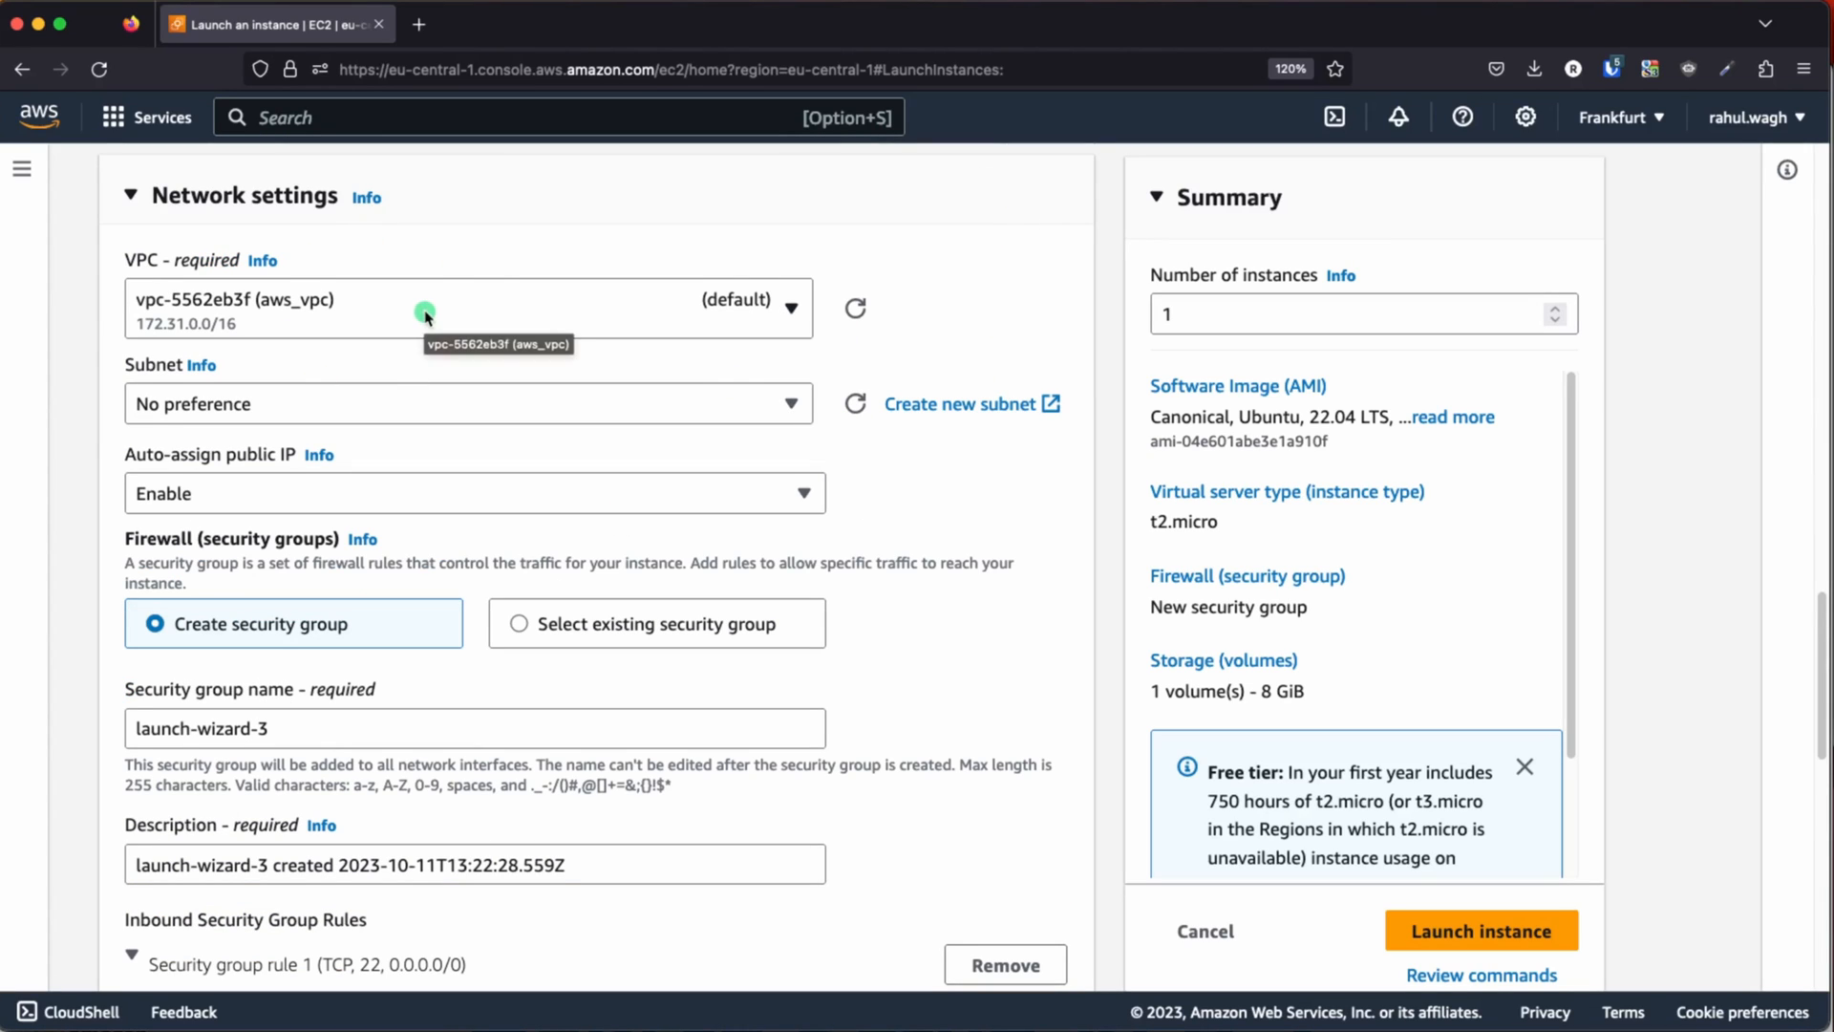
left_click(565, 307)
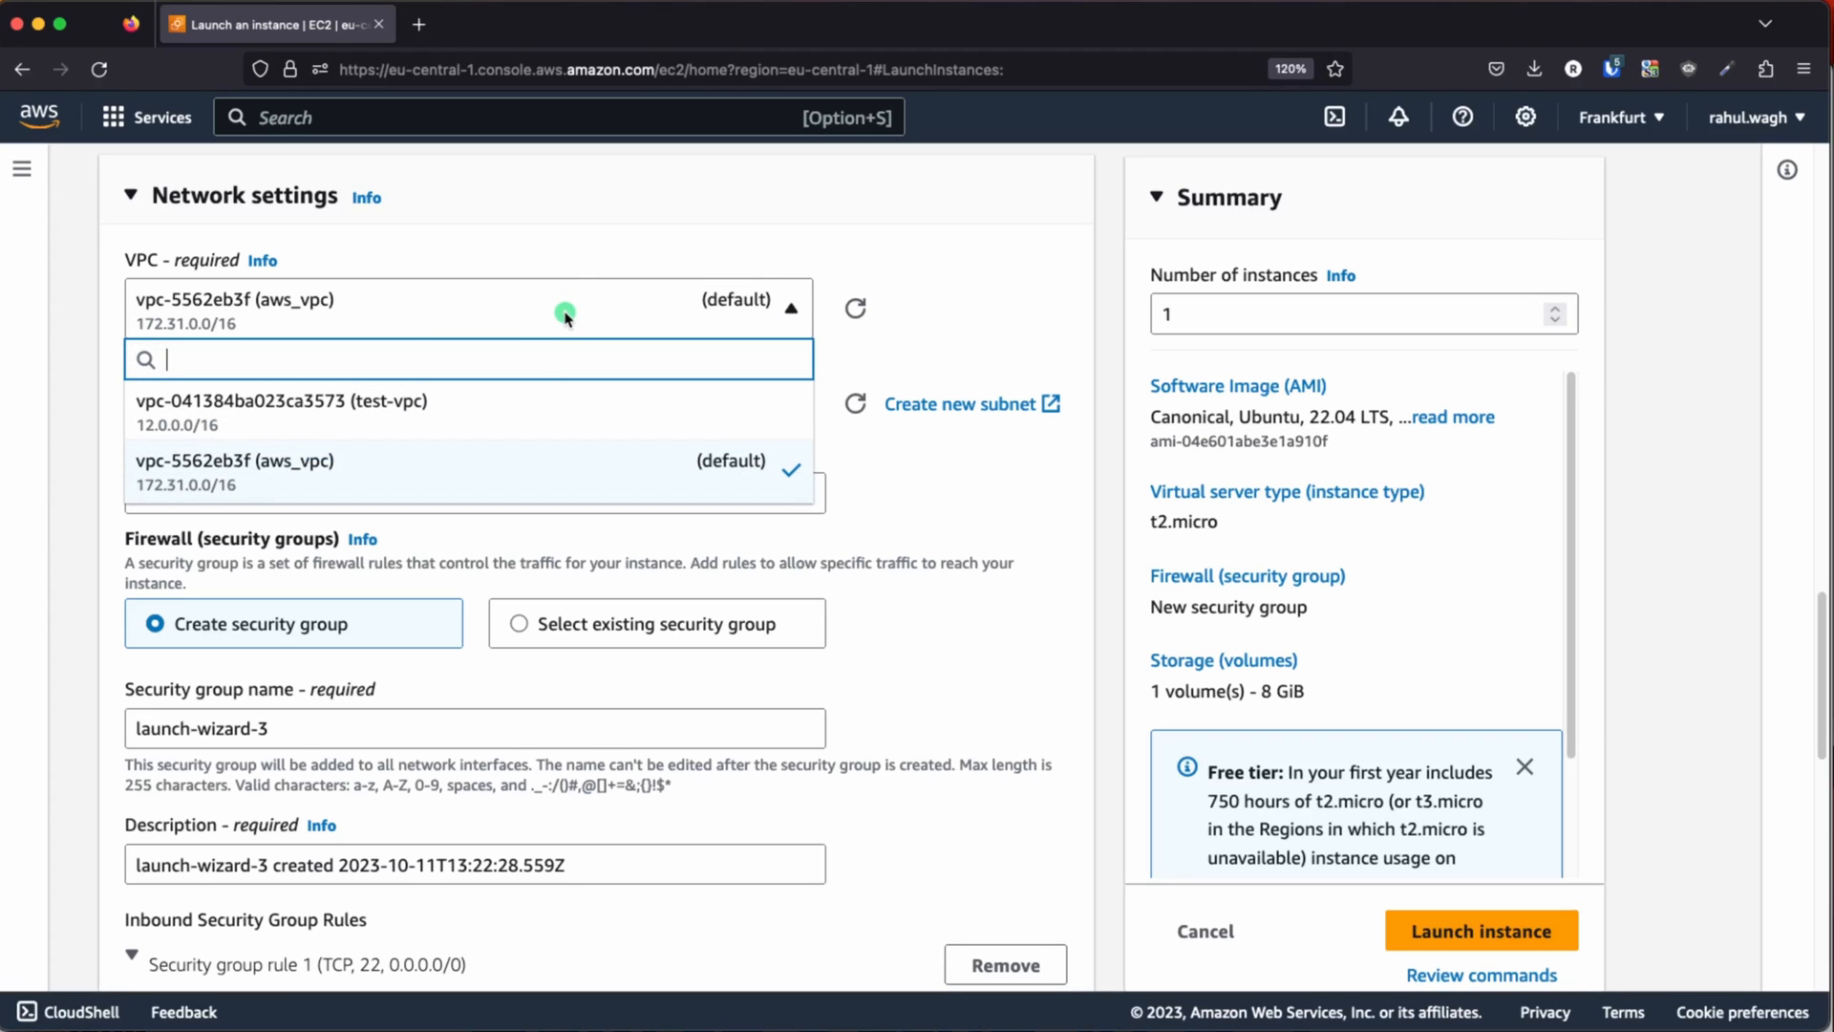
left_click(415, 436)
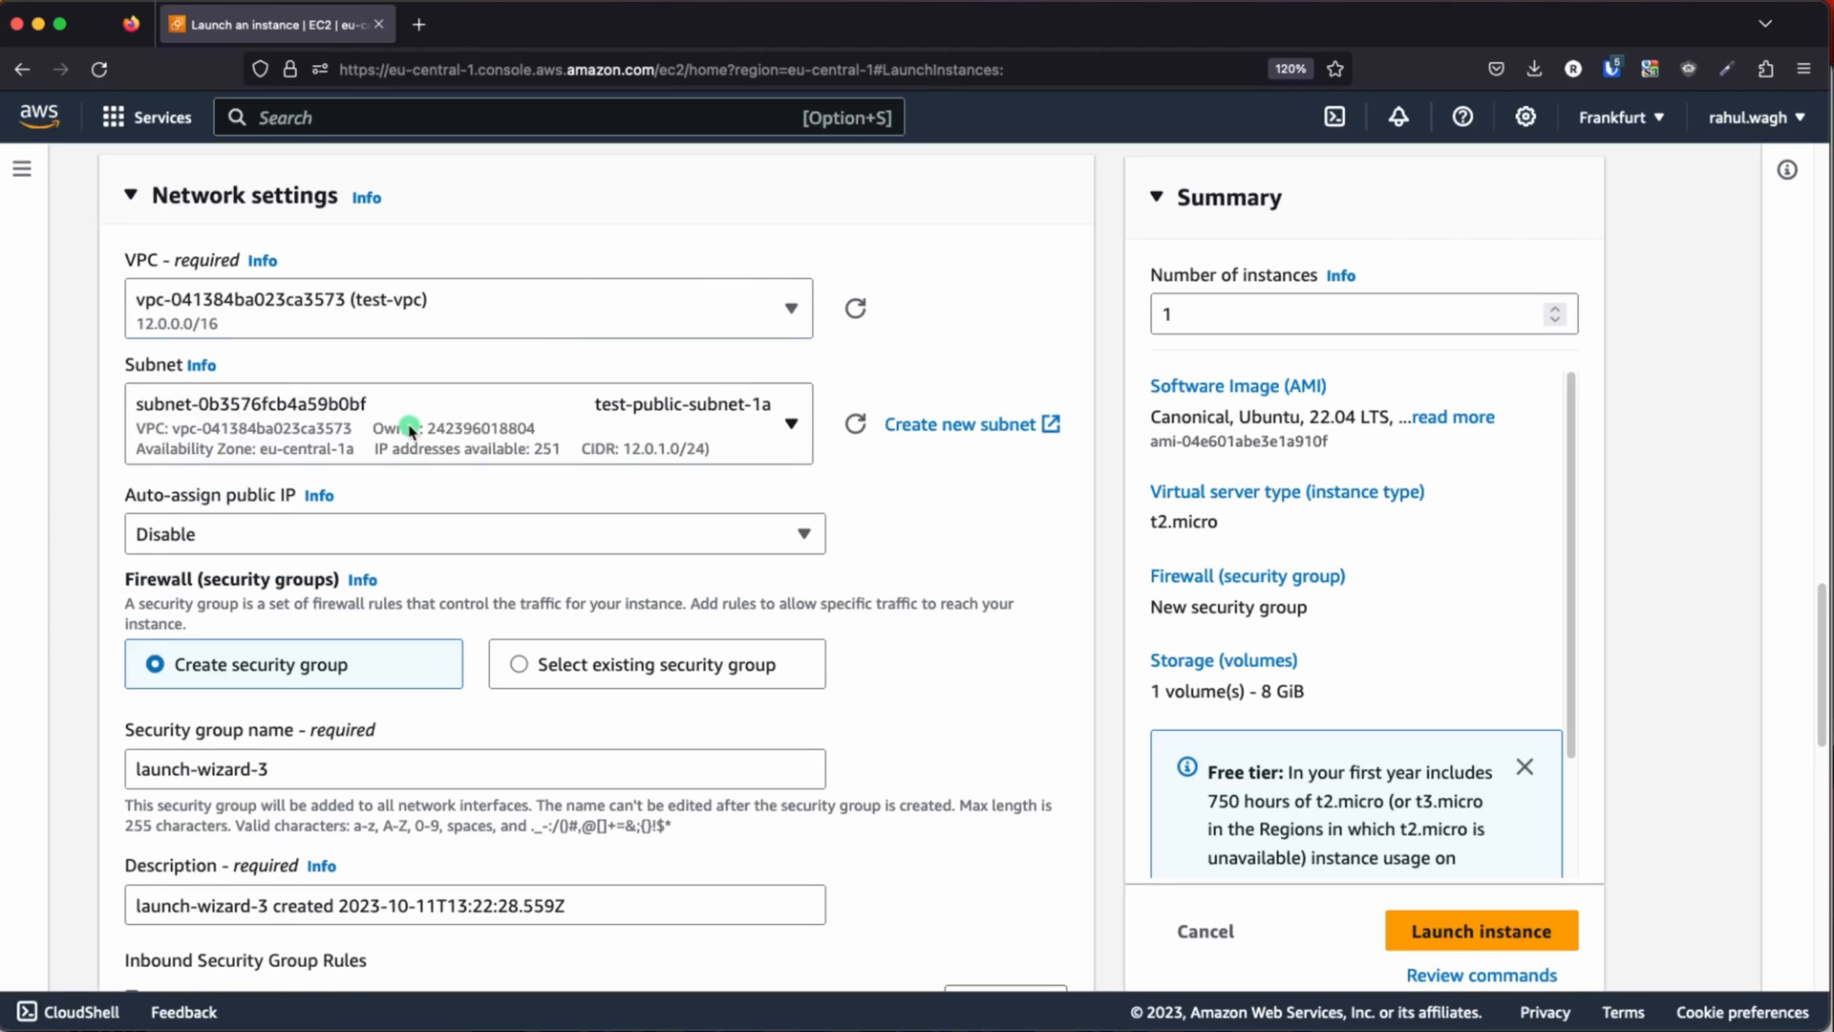
left_click(772, 432)
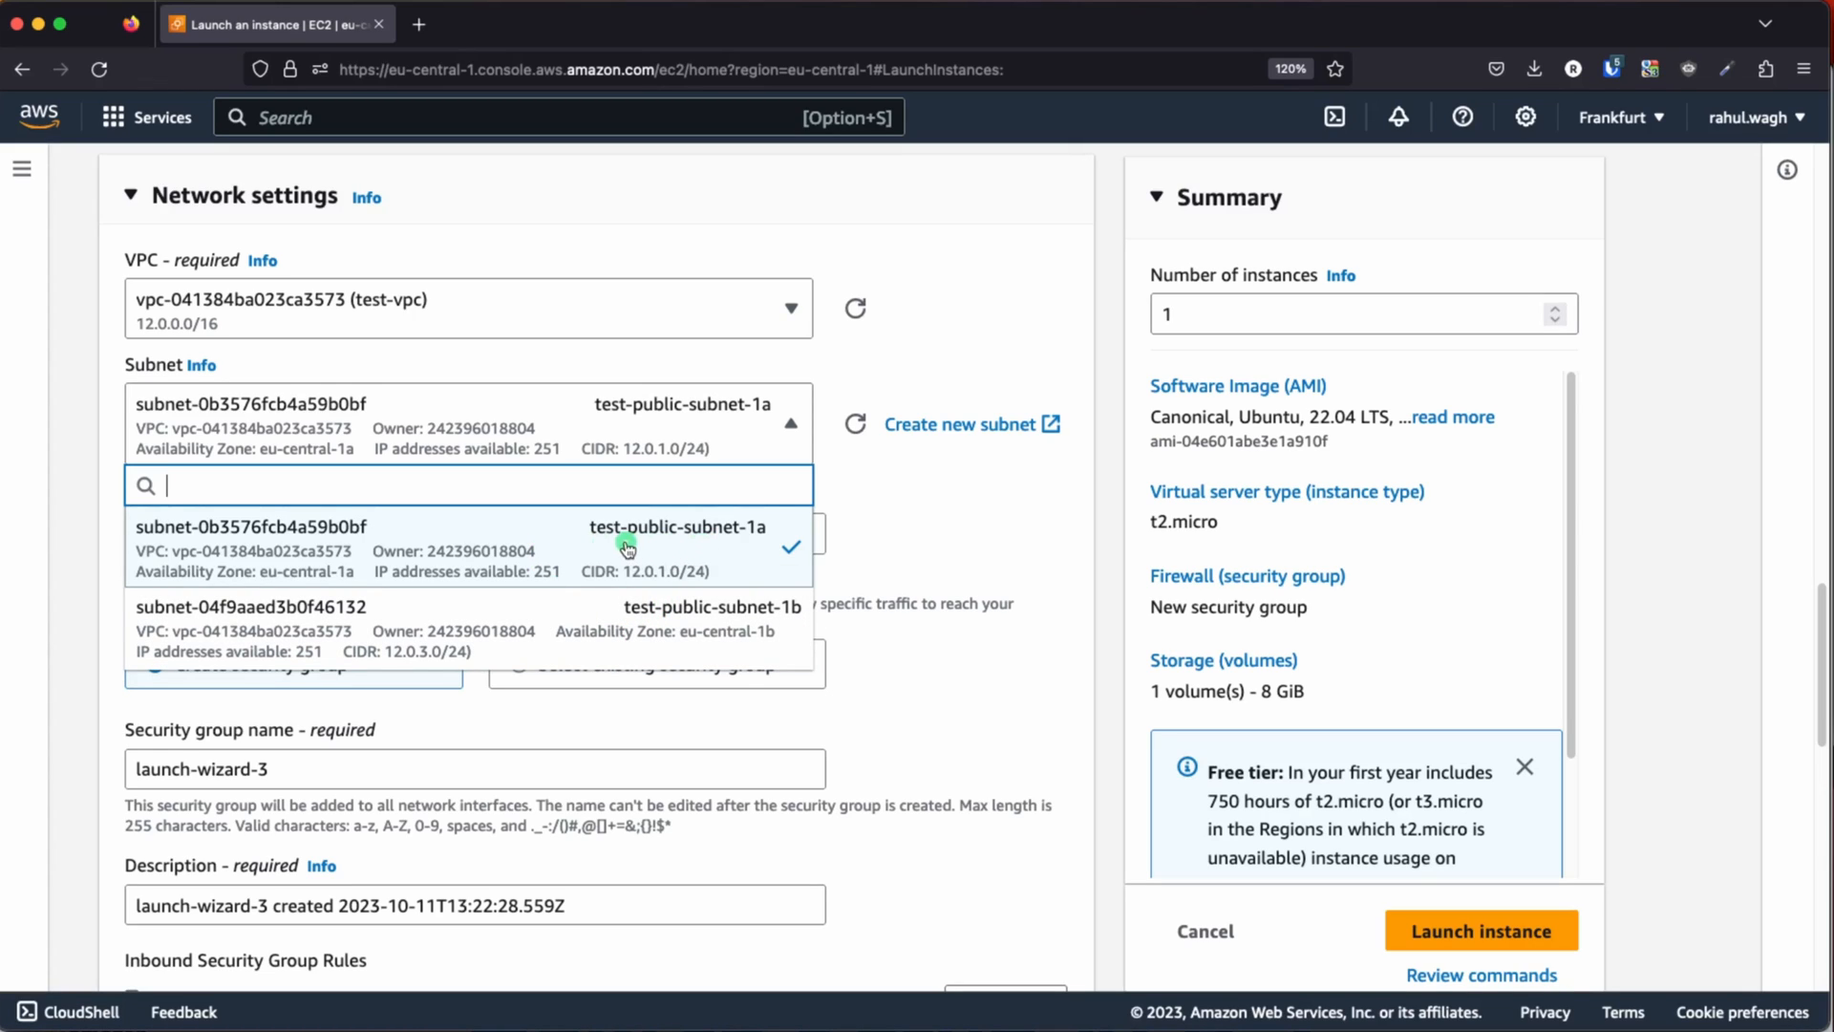
left_click(744, 547)
- Enable auto-assignment of a public IP for the instance
scroll(946, 516, "down", 3)
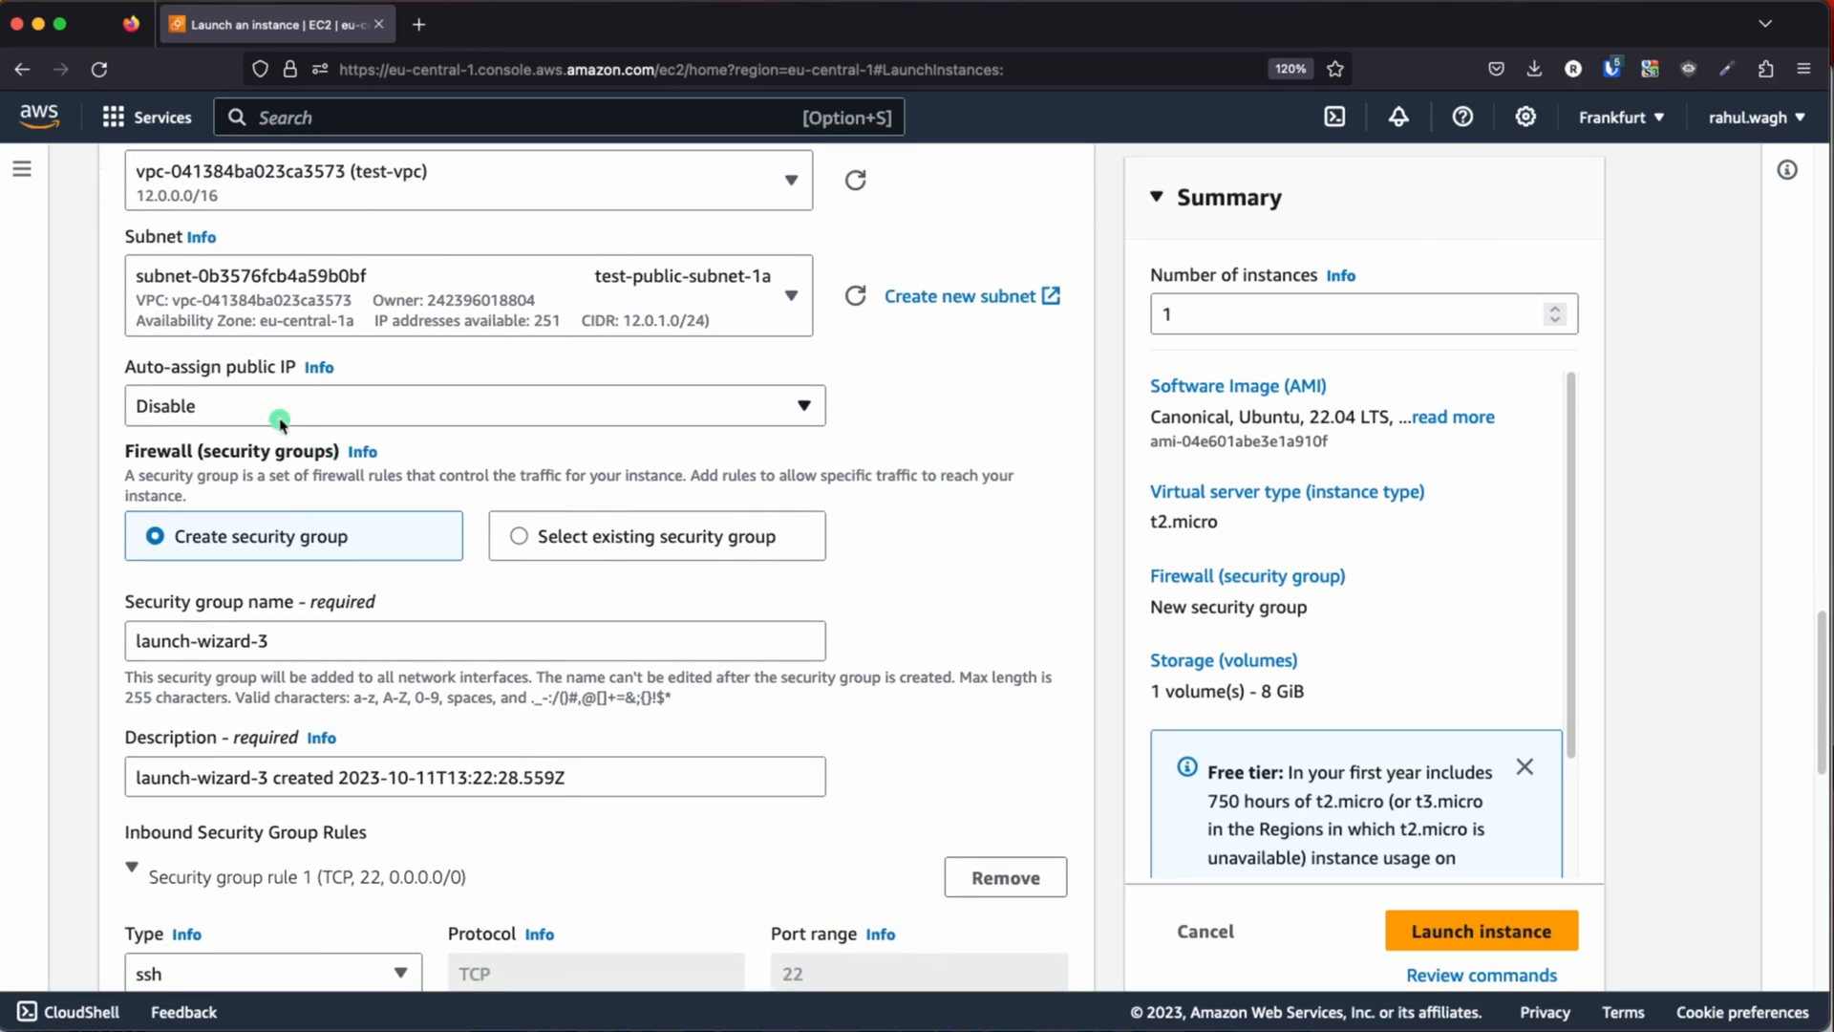
left_click(375, 419)
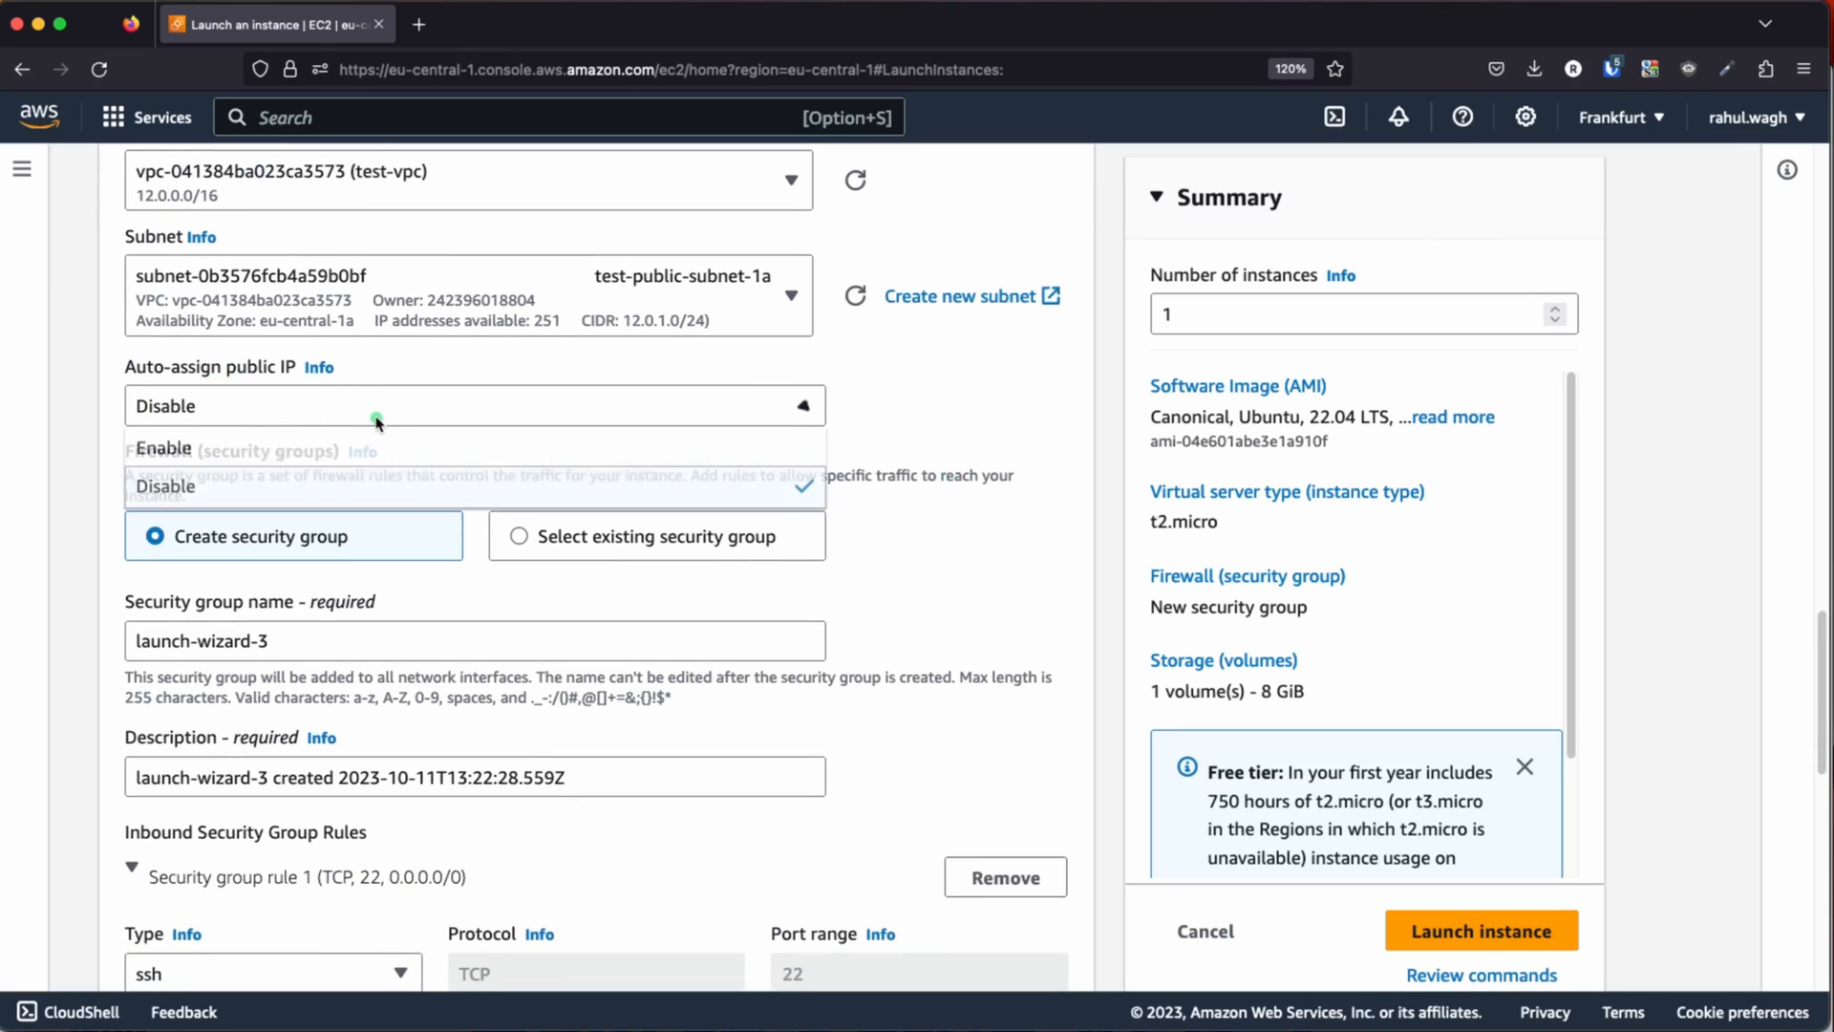
left_click(213, 464)
- Add a second inbound rule to the new security group, allowing HTTP traffic from Anywhere
scroll(191, 458, "down", 2)
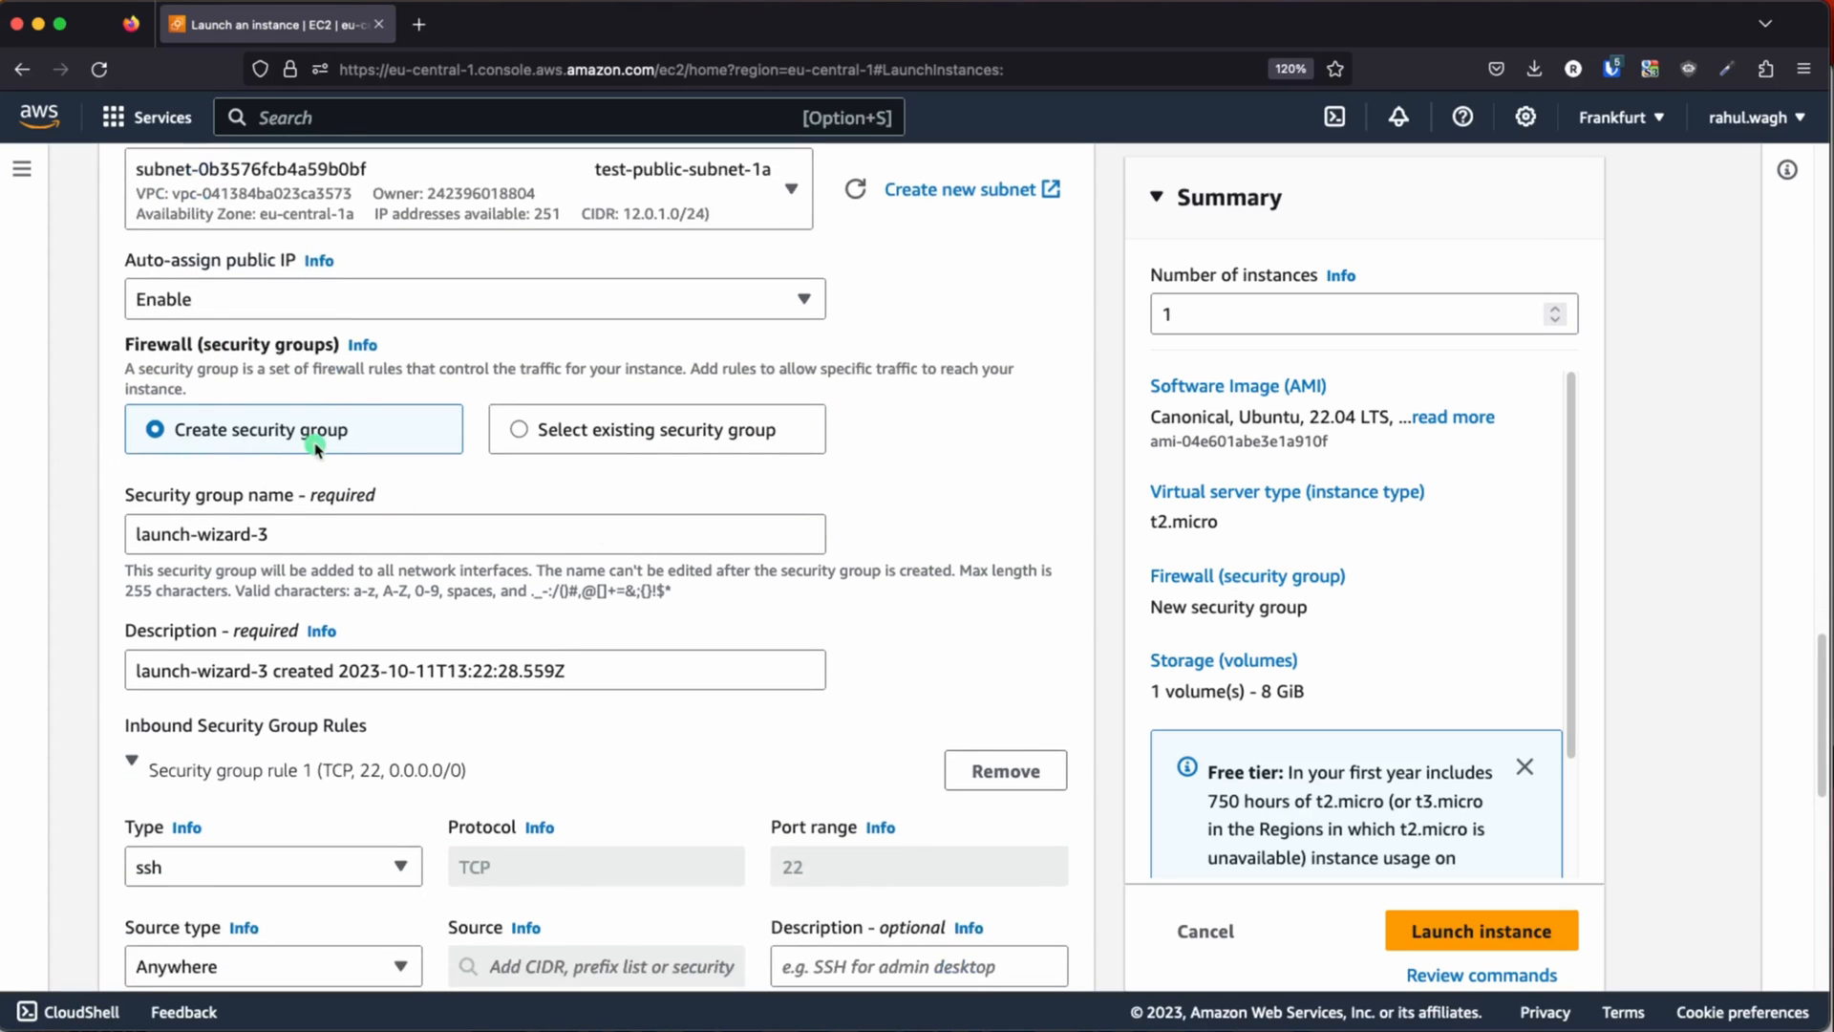
scroll(316, 449, "down", 1)
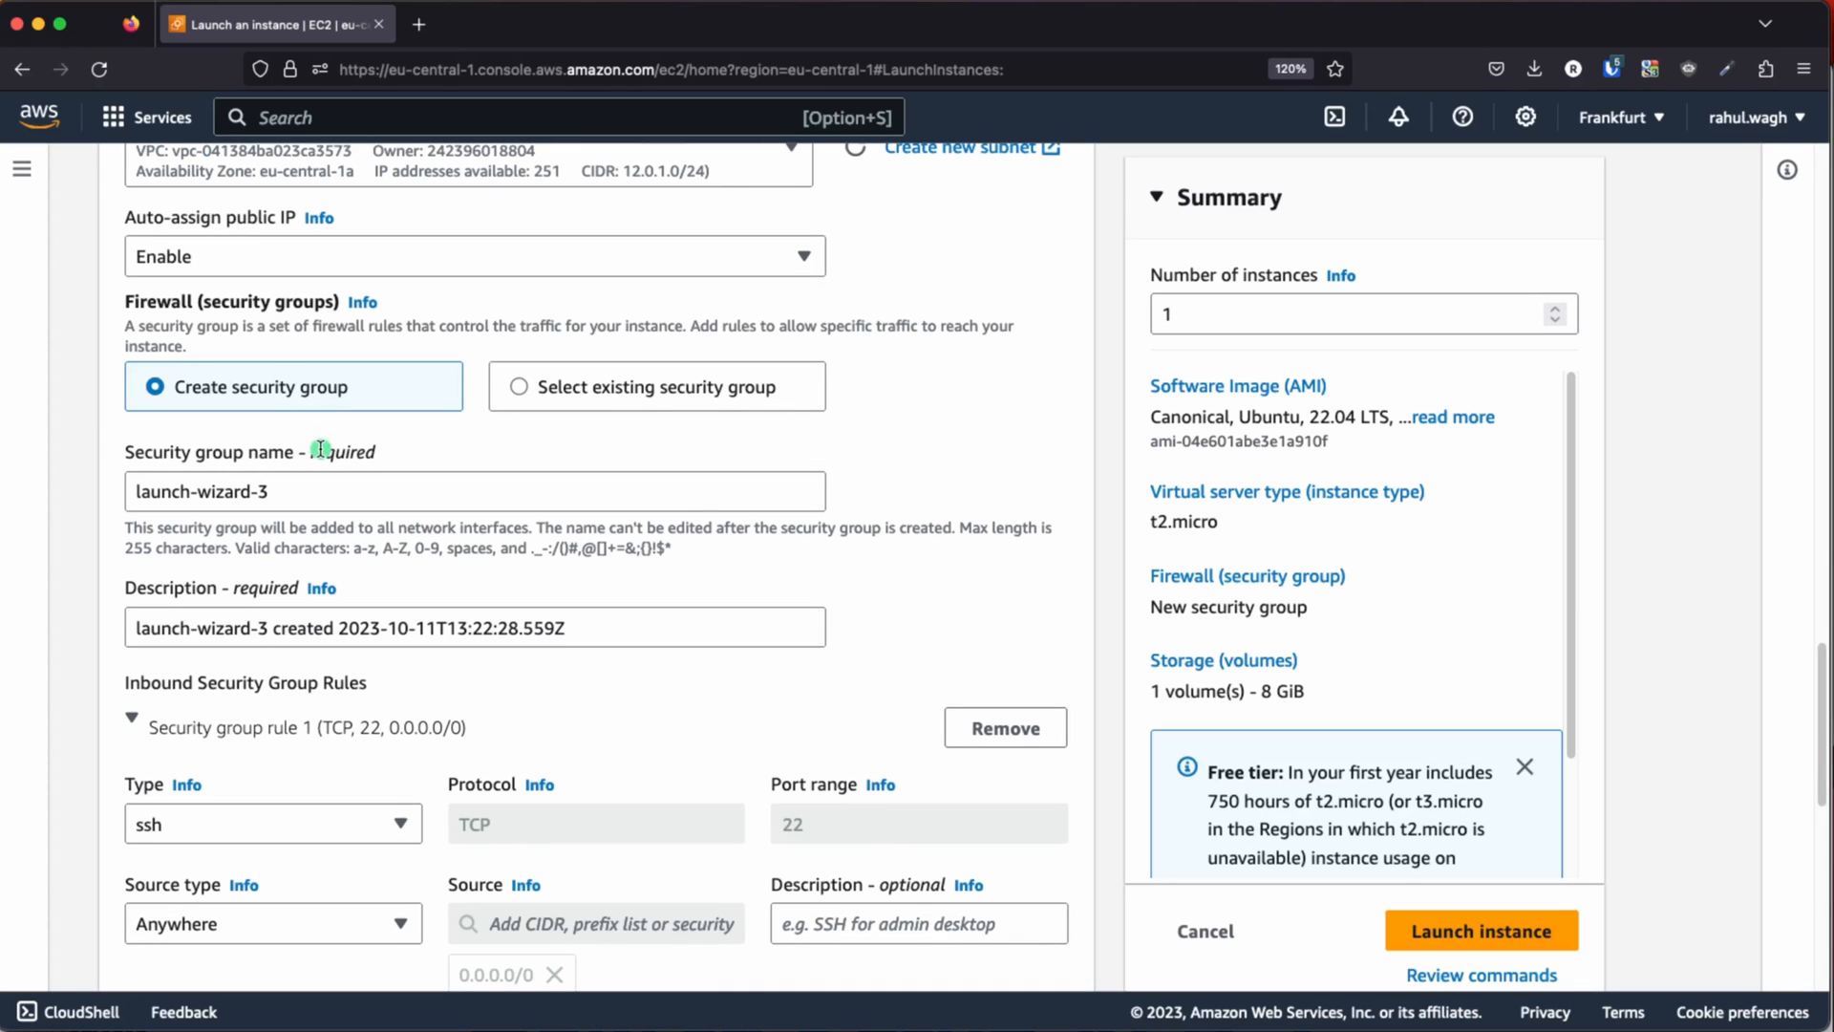
scroll(321, 449, "down", 3)
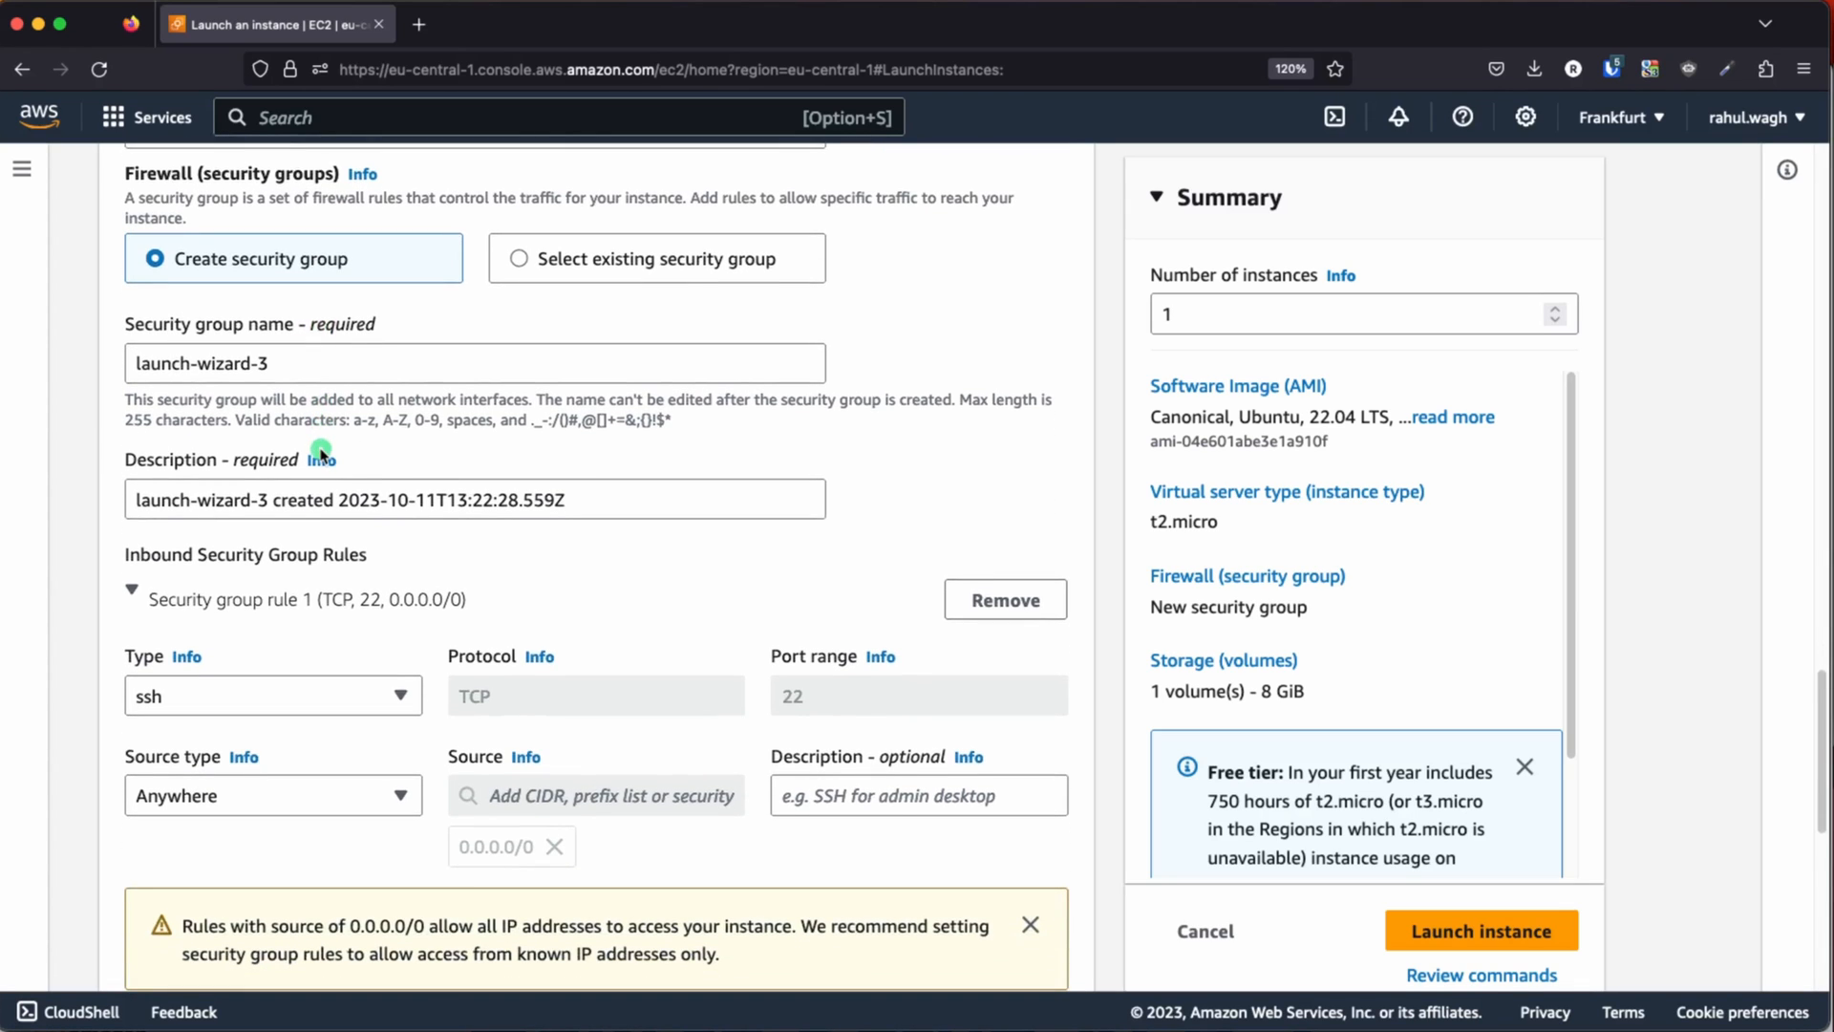
scroll(321, 456, "down", 5)
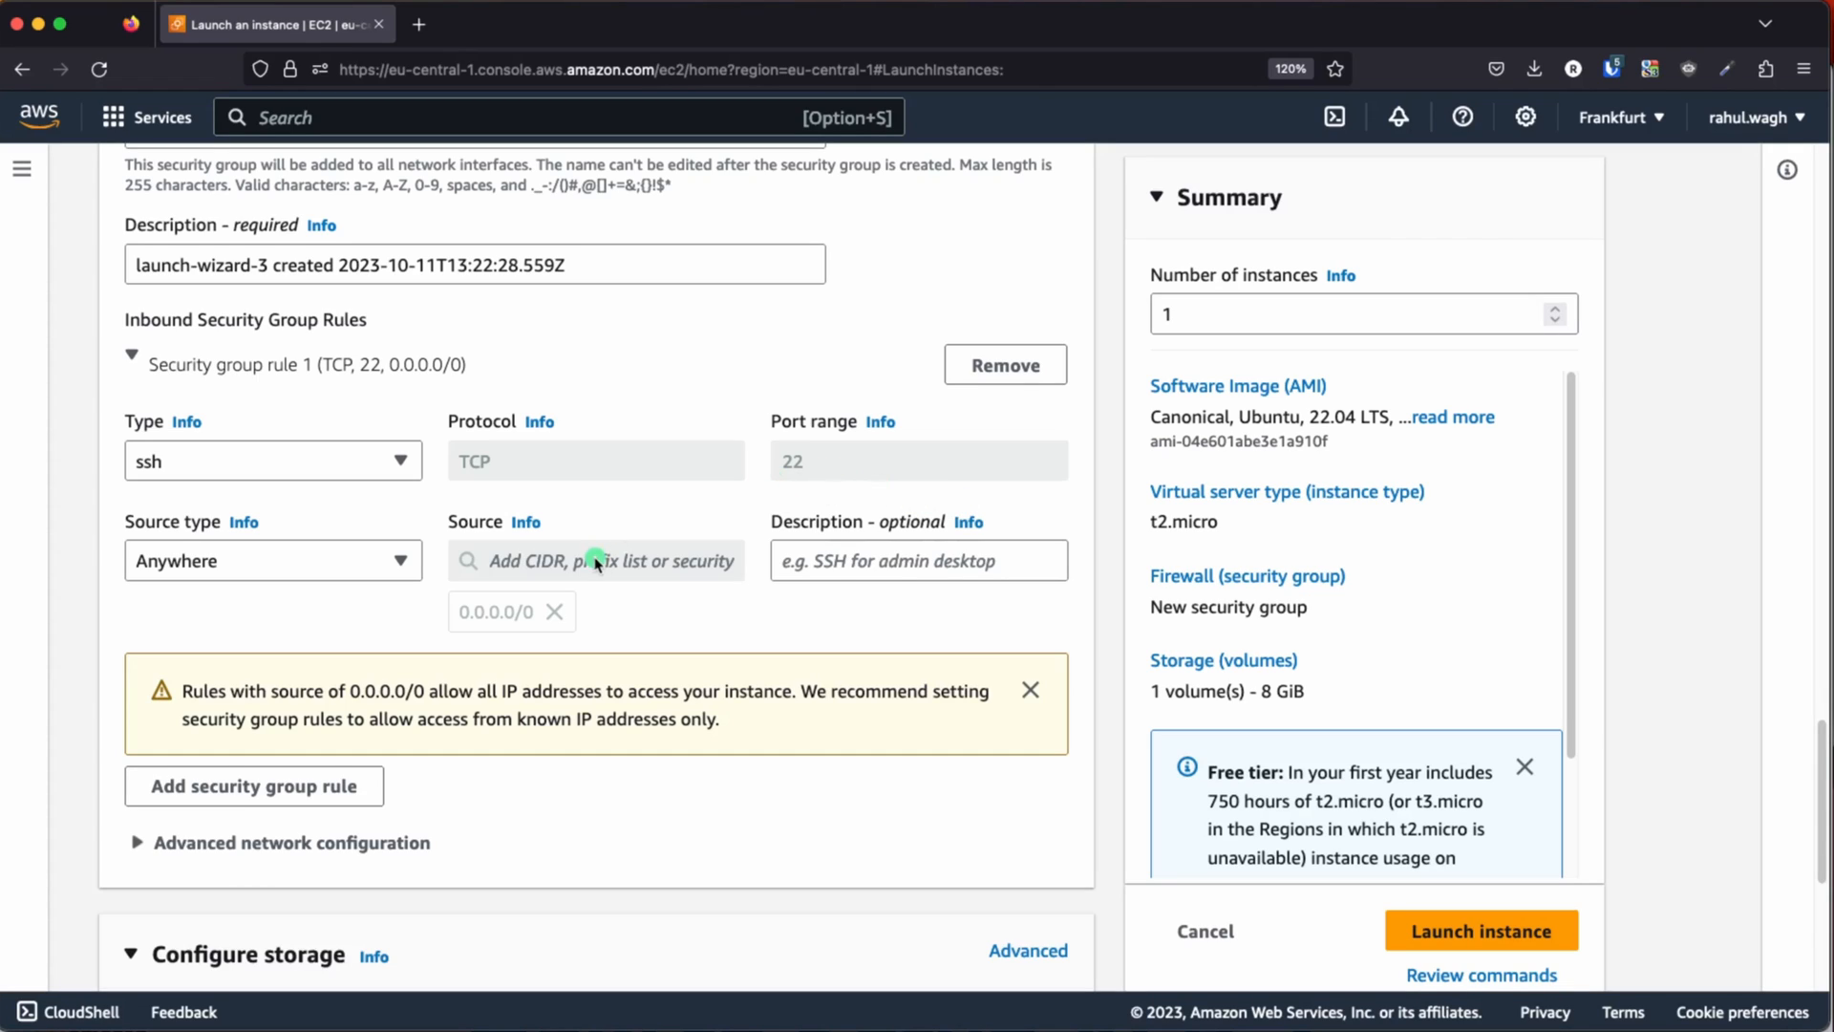
scroll(596, 562, "down", 1)
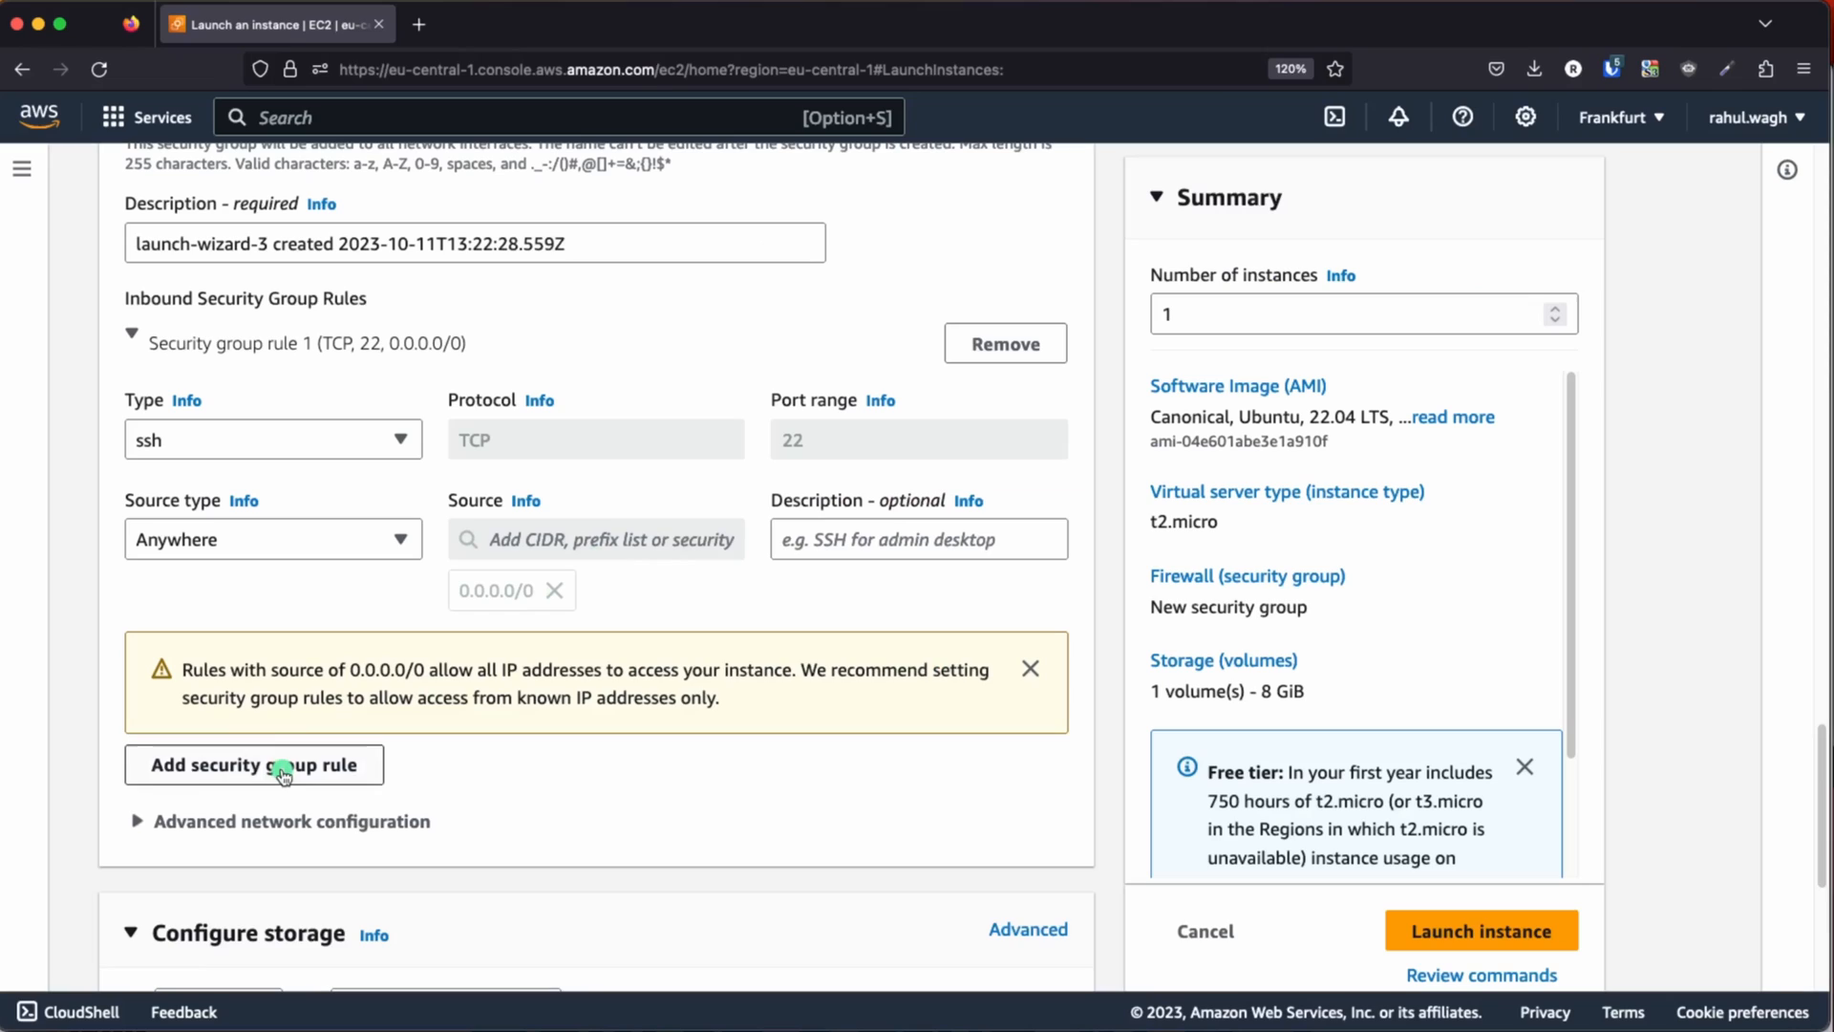
left_click(776, 531)
scroll(287, 745, "down", 3)
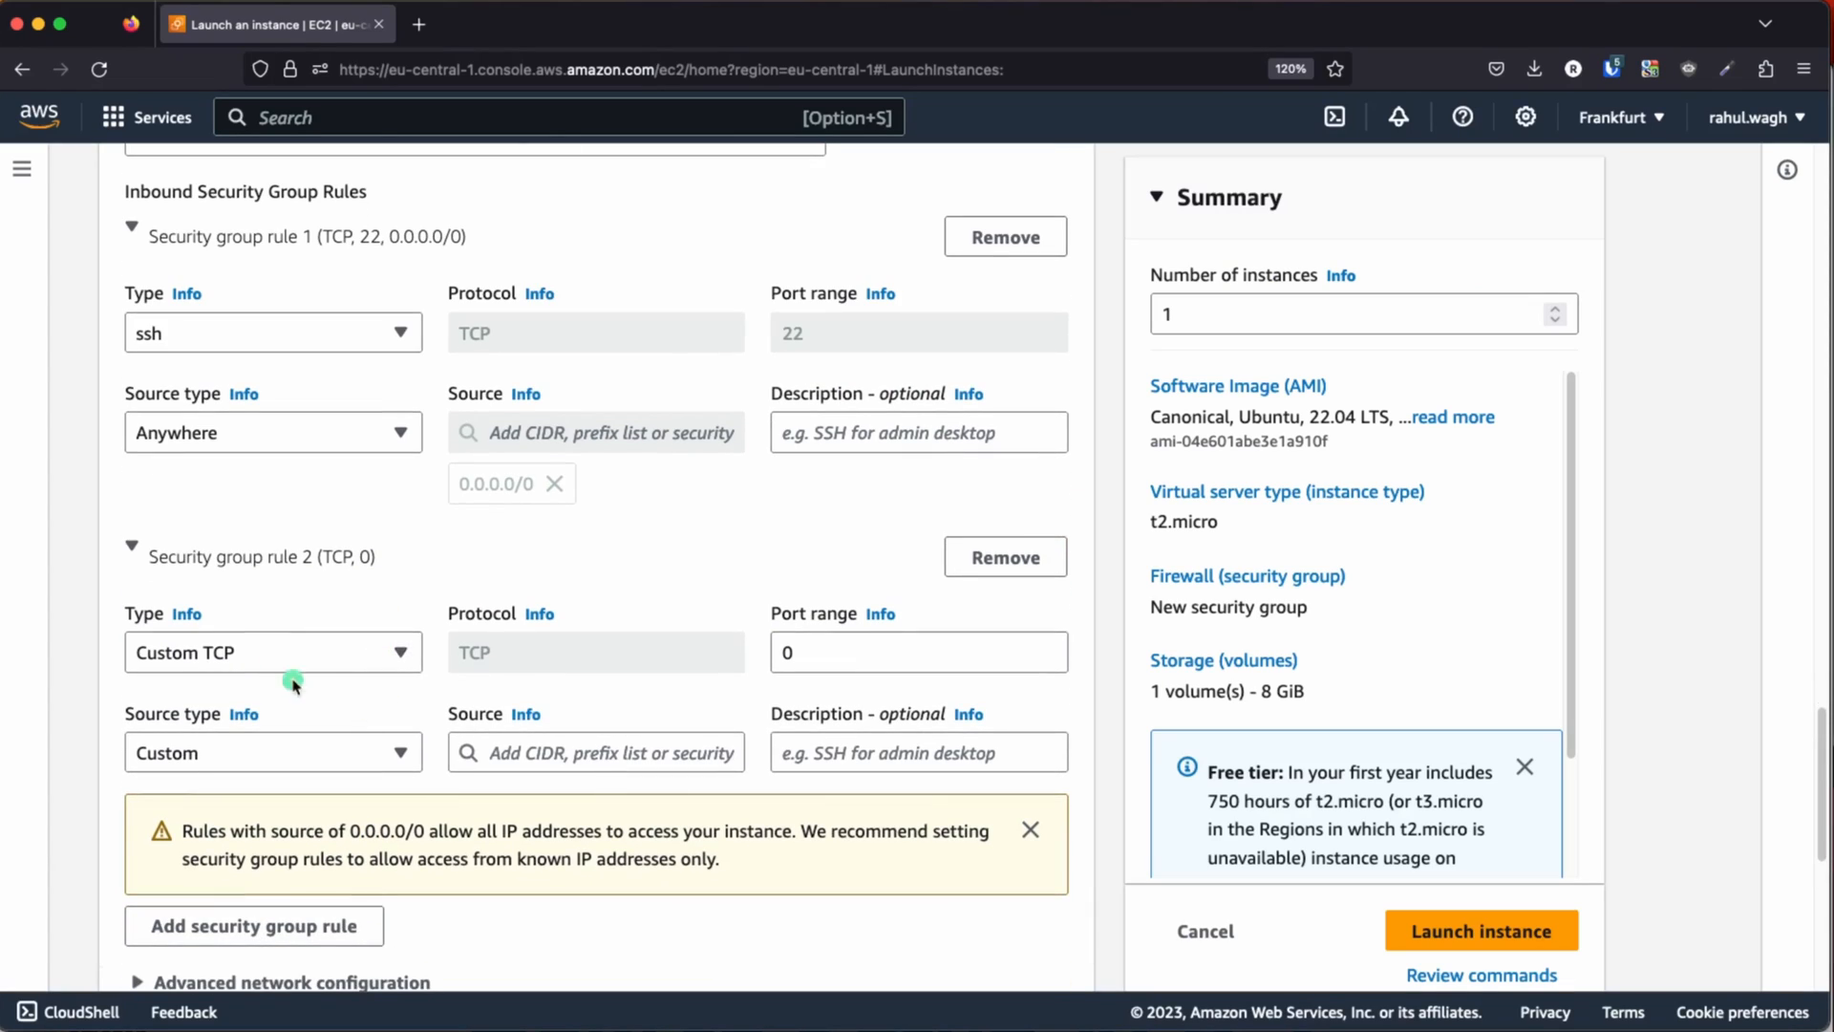
left_click(258, 655)
scroll(233, 502, "down", 5)
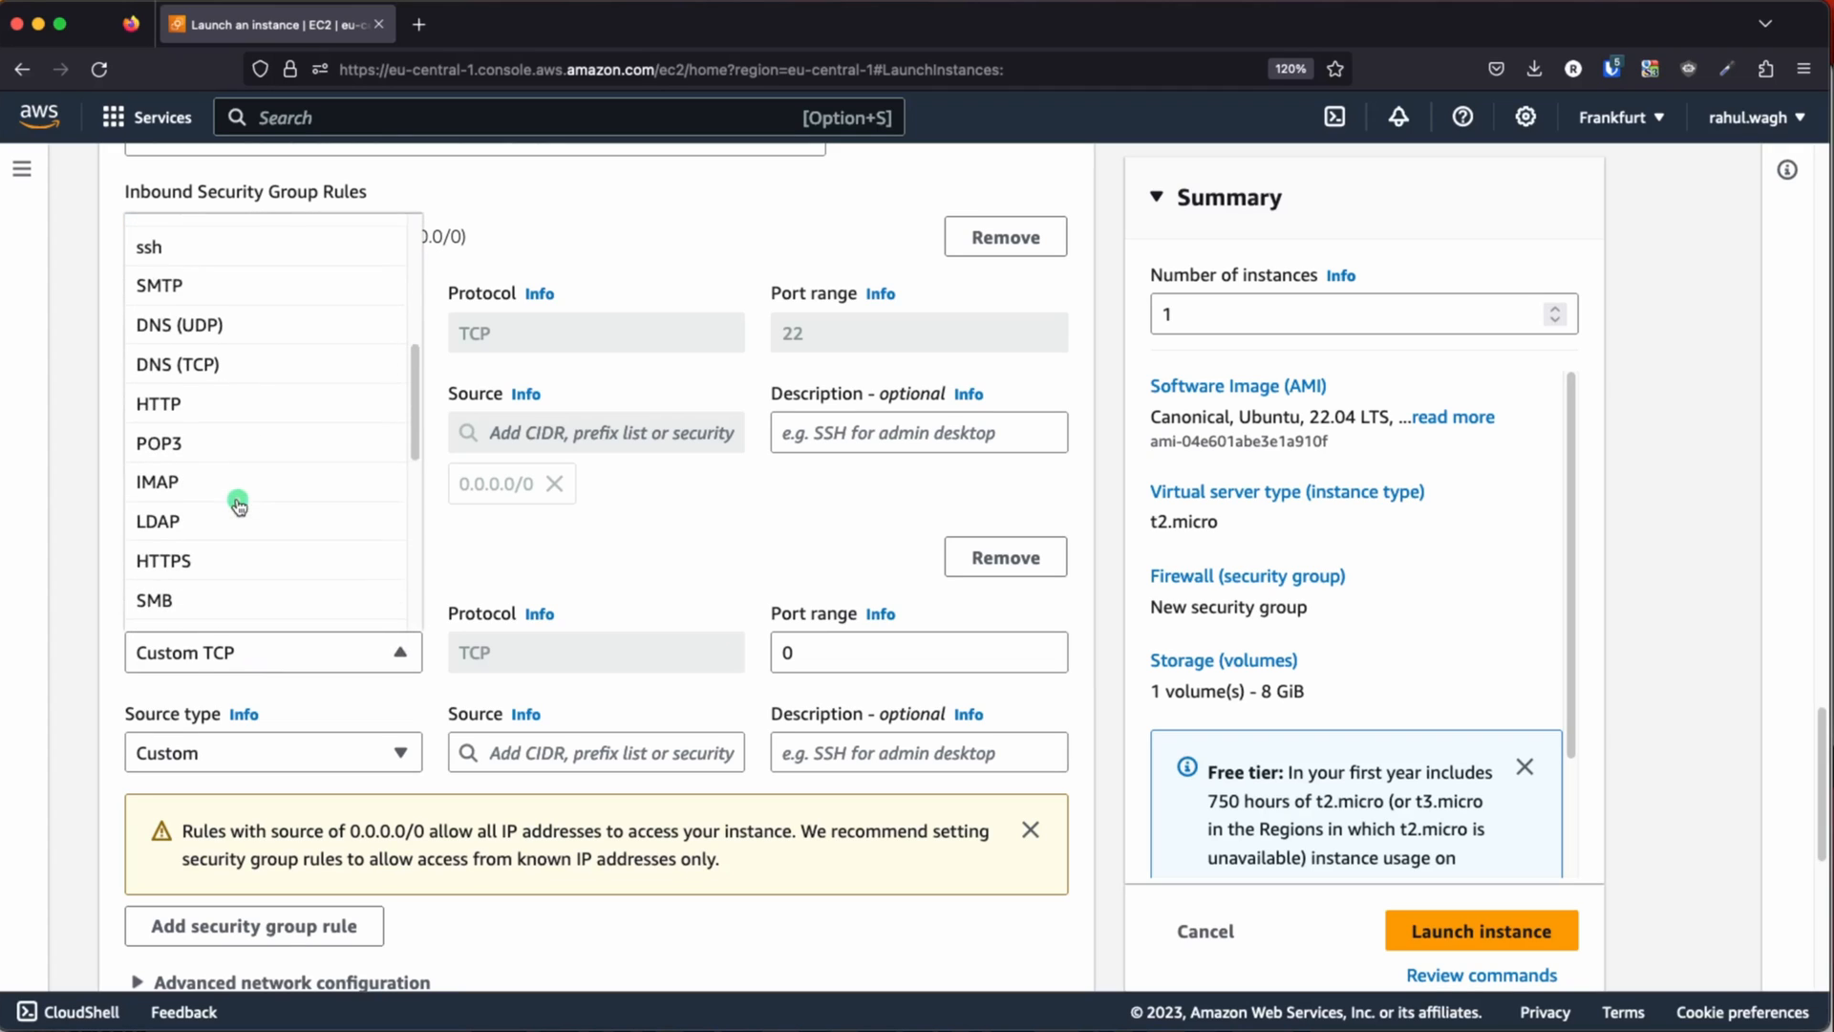
left_click(188, 401)
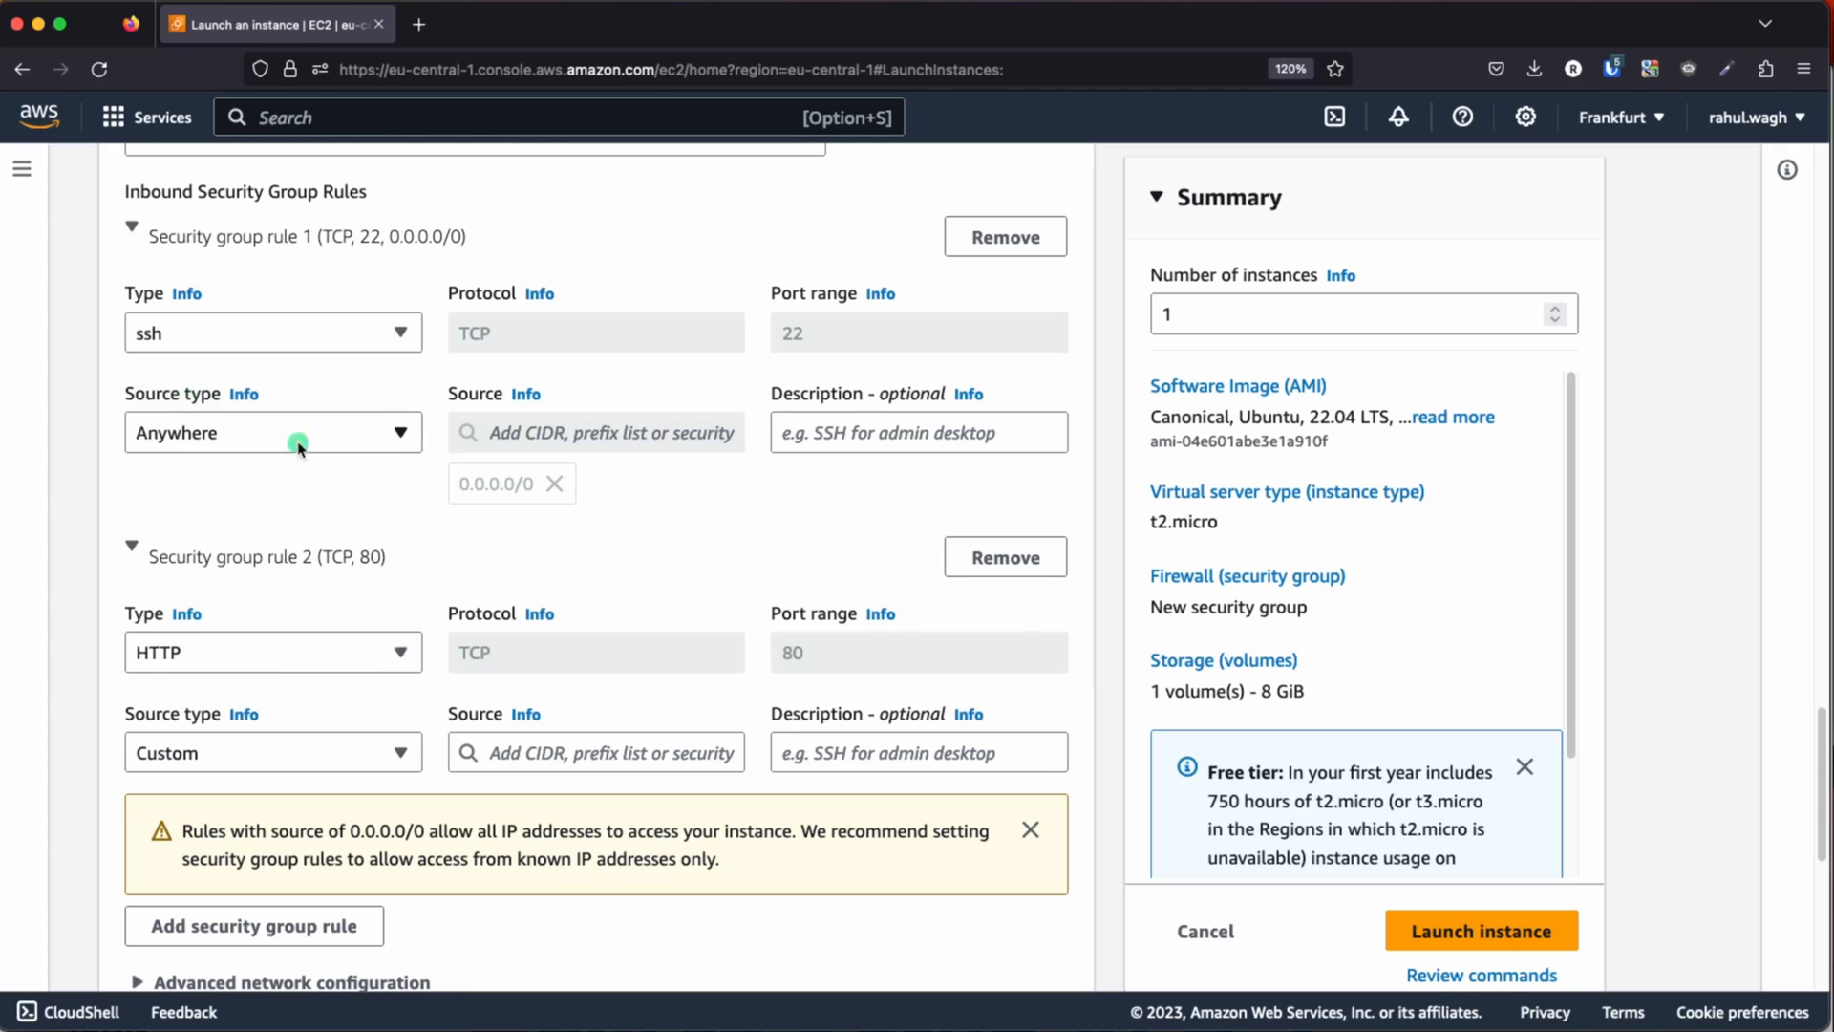
left_click(344, 751)
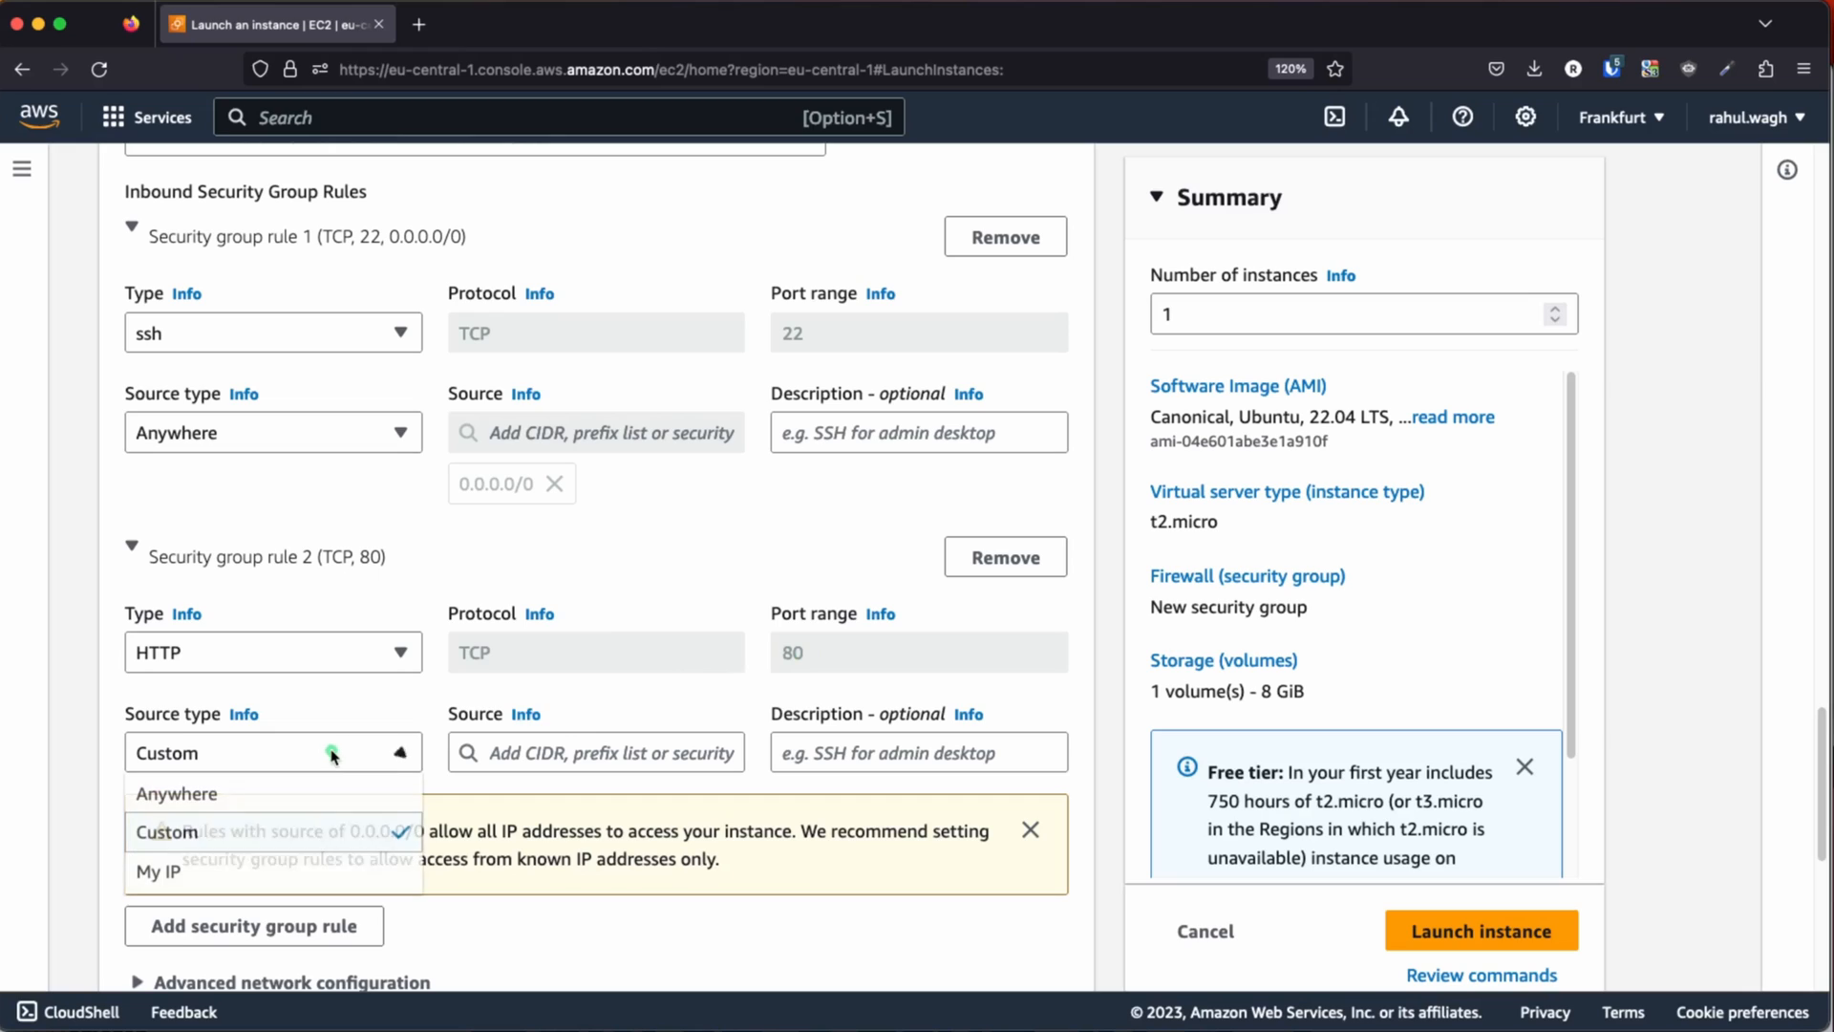
left_click(260, 798)
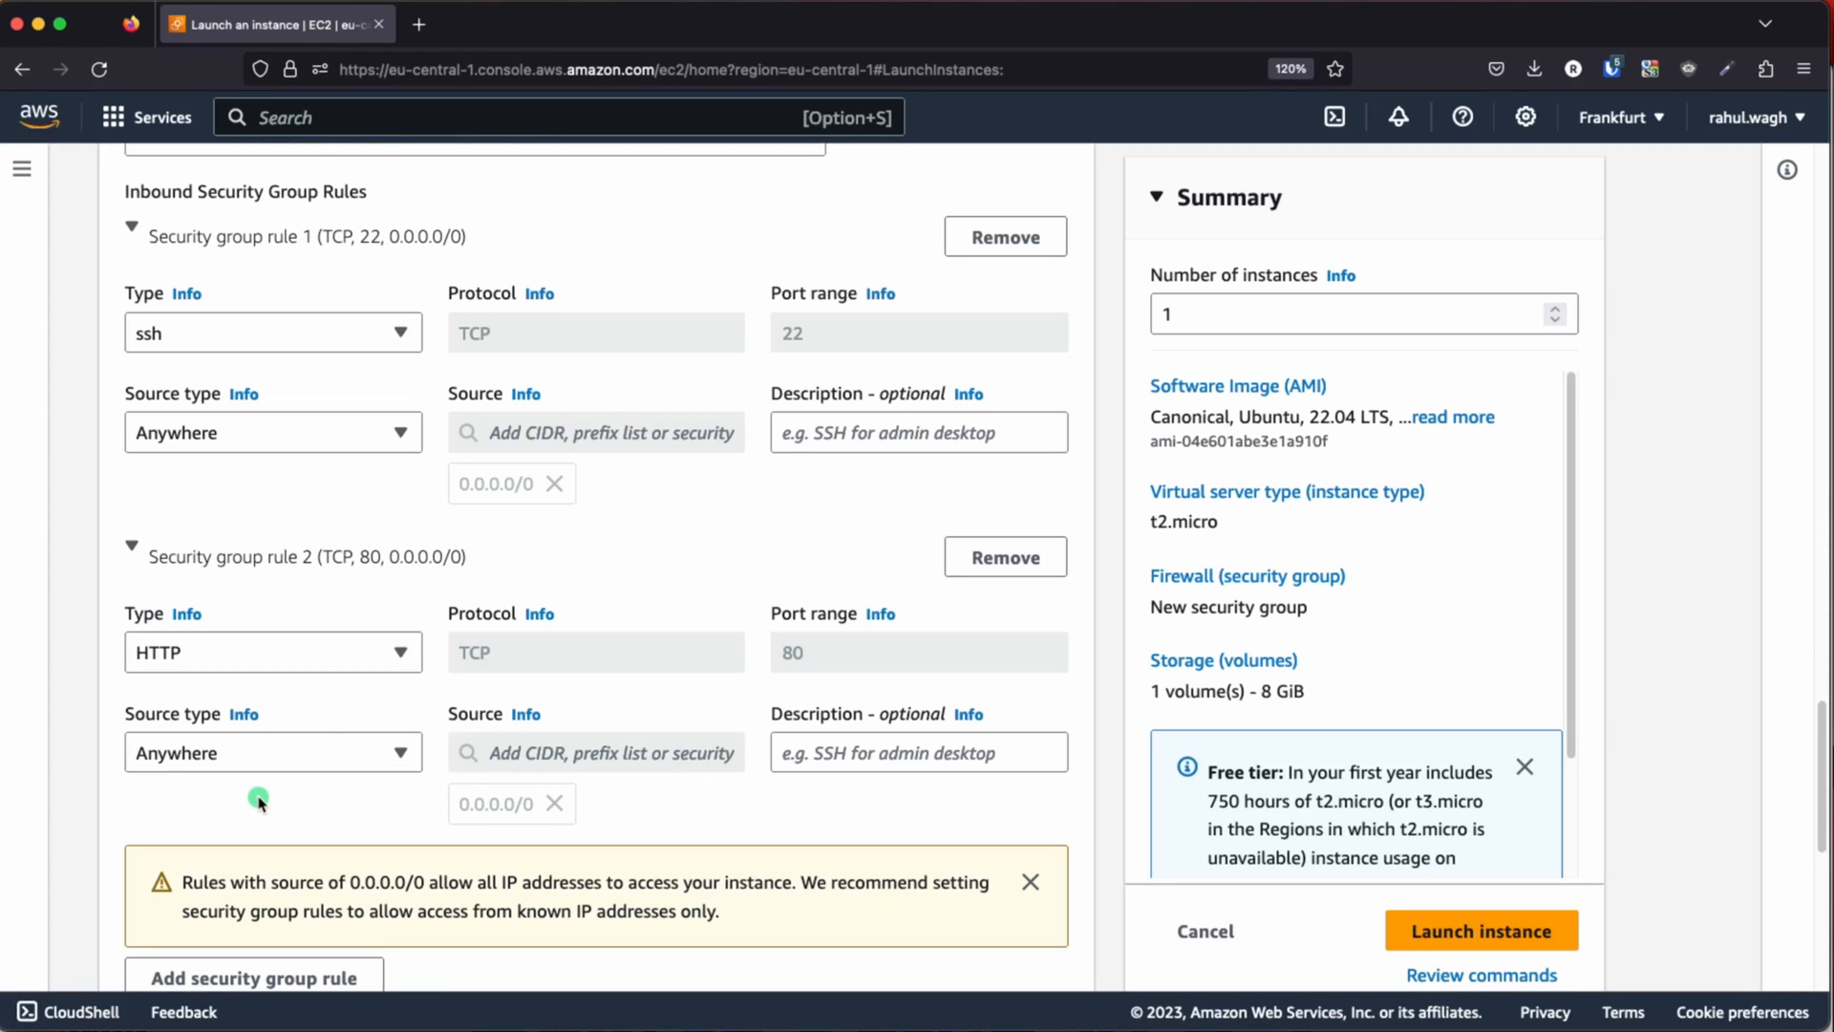
- In the advanced details, enter a user data bash script that installs apache2, writes hostname and IP address to /var/www/html/index.html, and restarts apache2
scroll(812, 752, "down", 3)
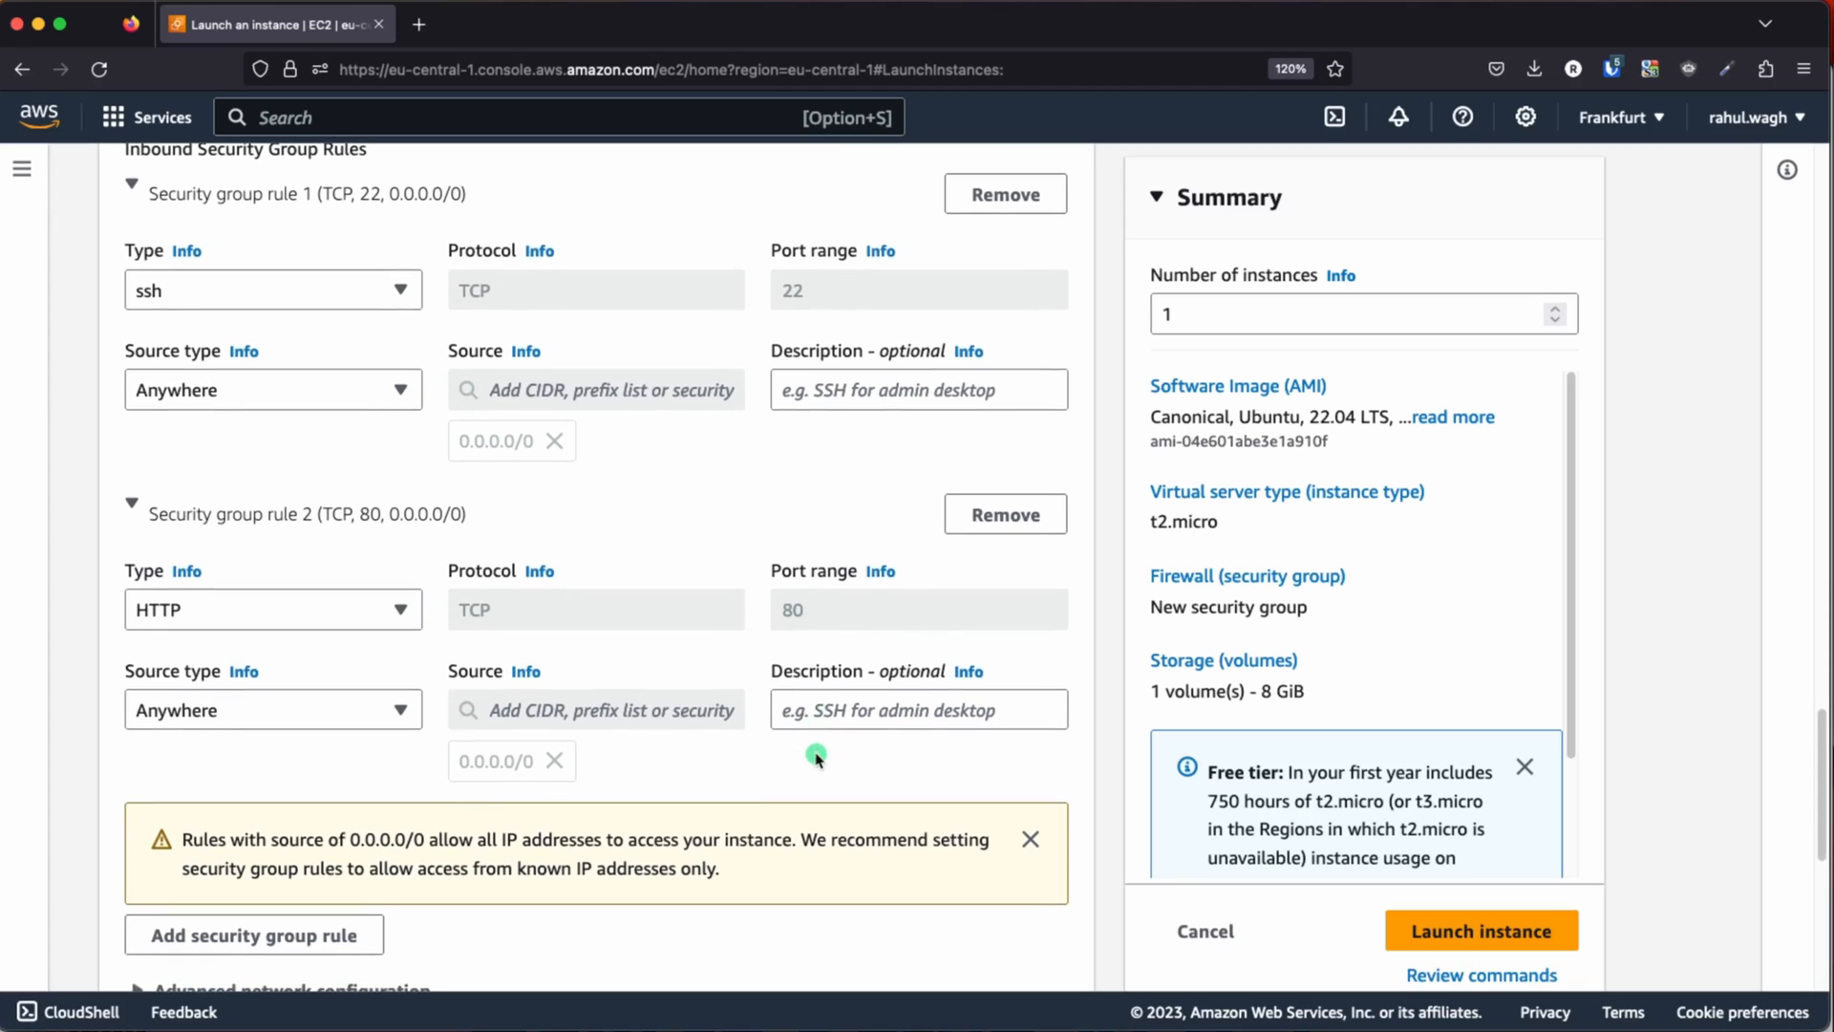
scroll(802, 757, "up", 4)
scroll(797, 756, "up", 1)
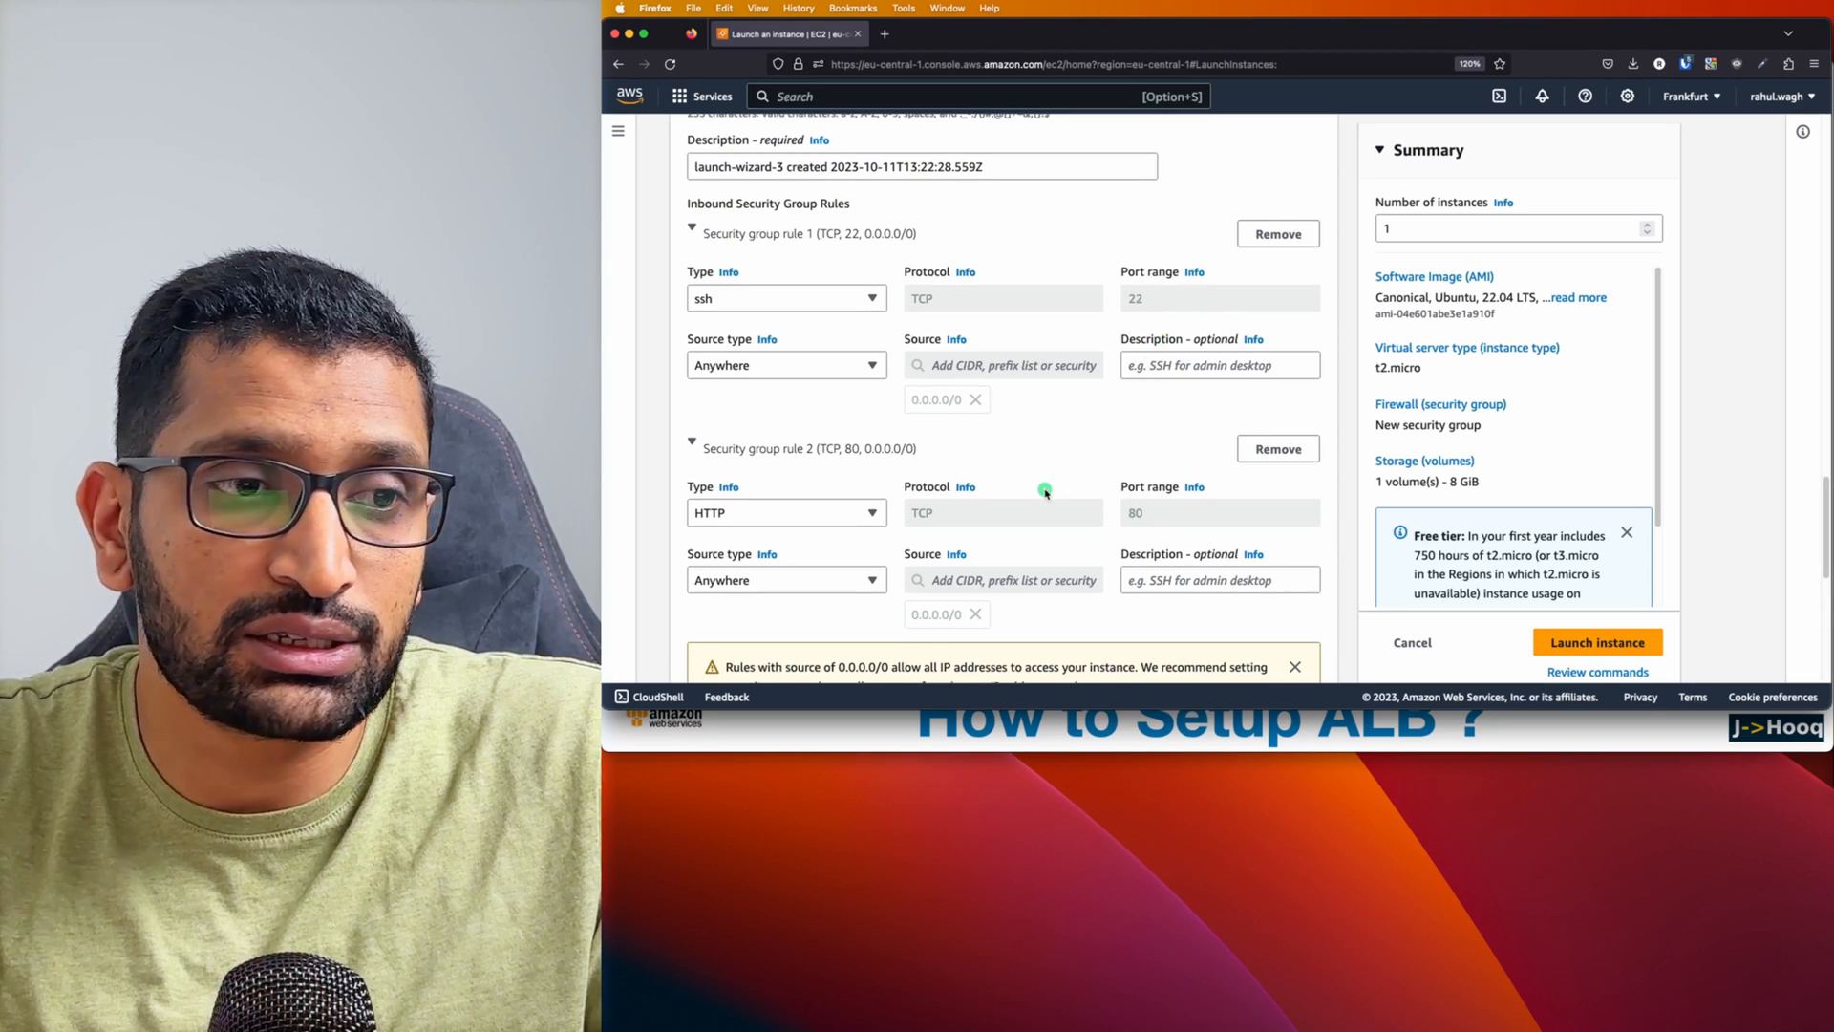
scroll(955, 468, "down", 3)
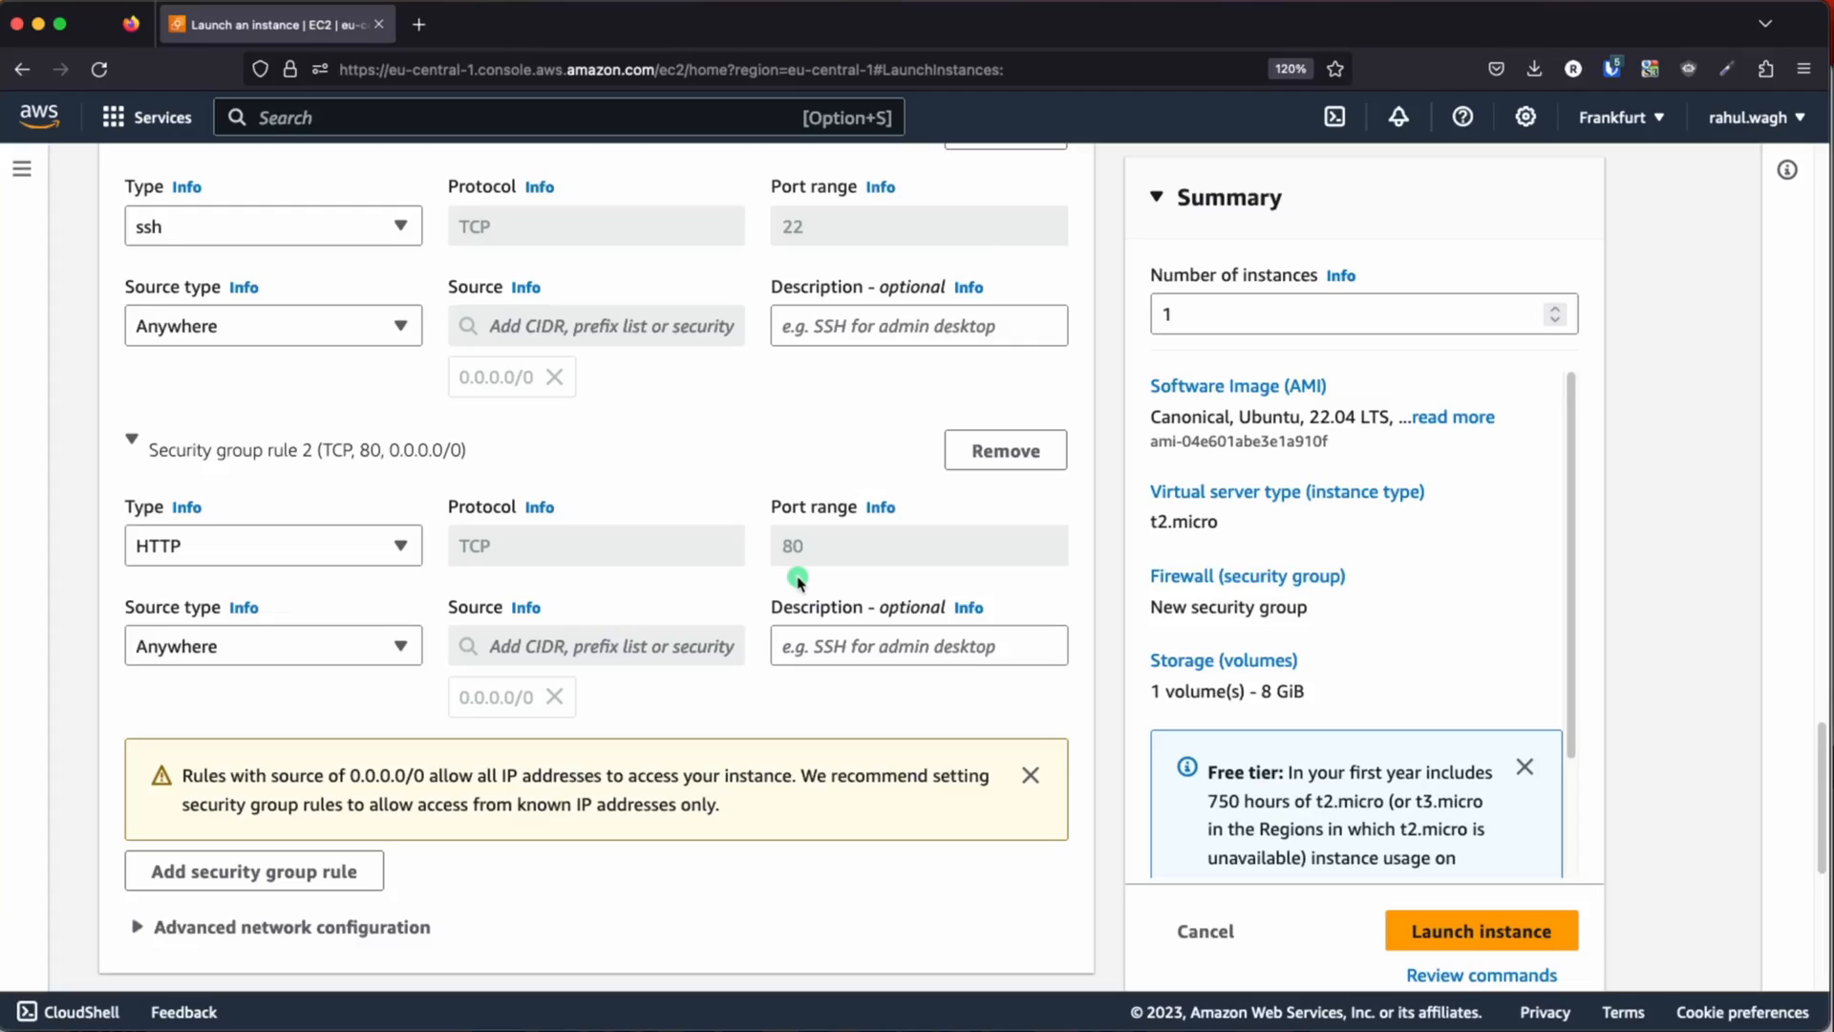
scroll(1139, 407, "down", 3)
scroll(797, 580, "down", 2)
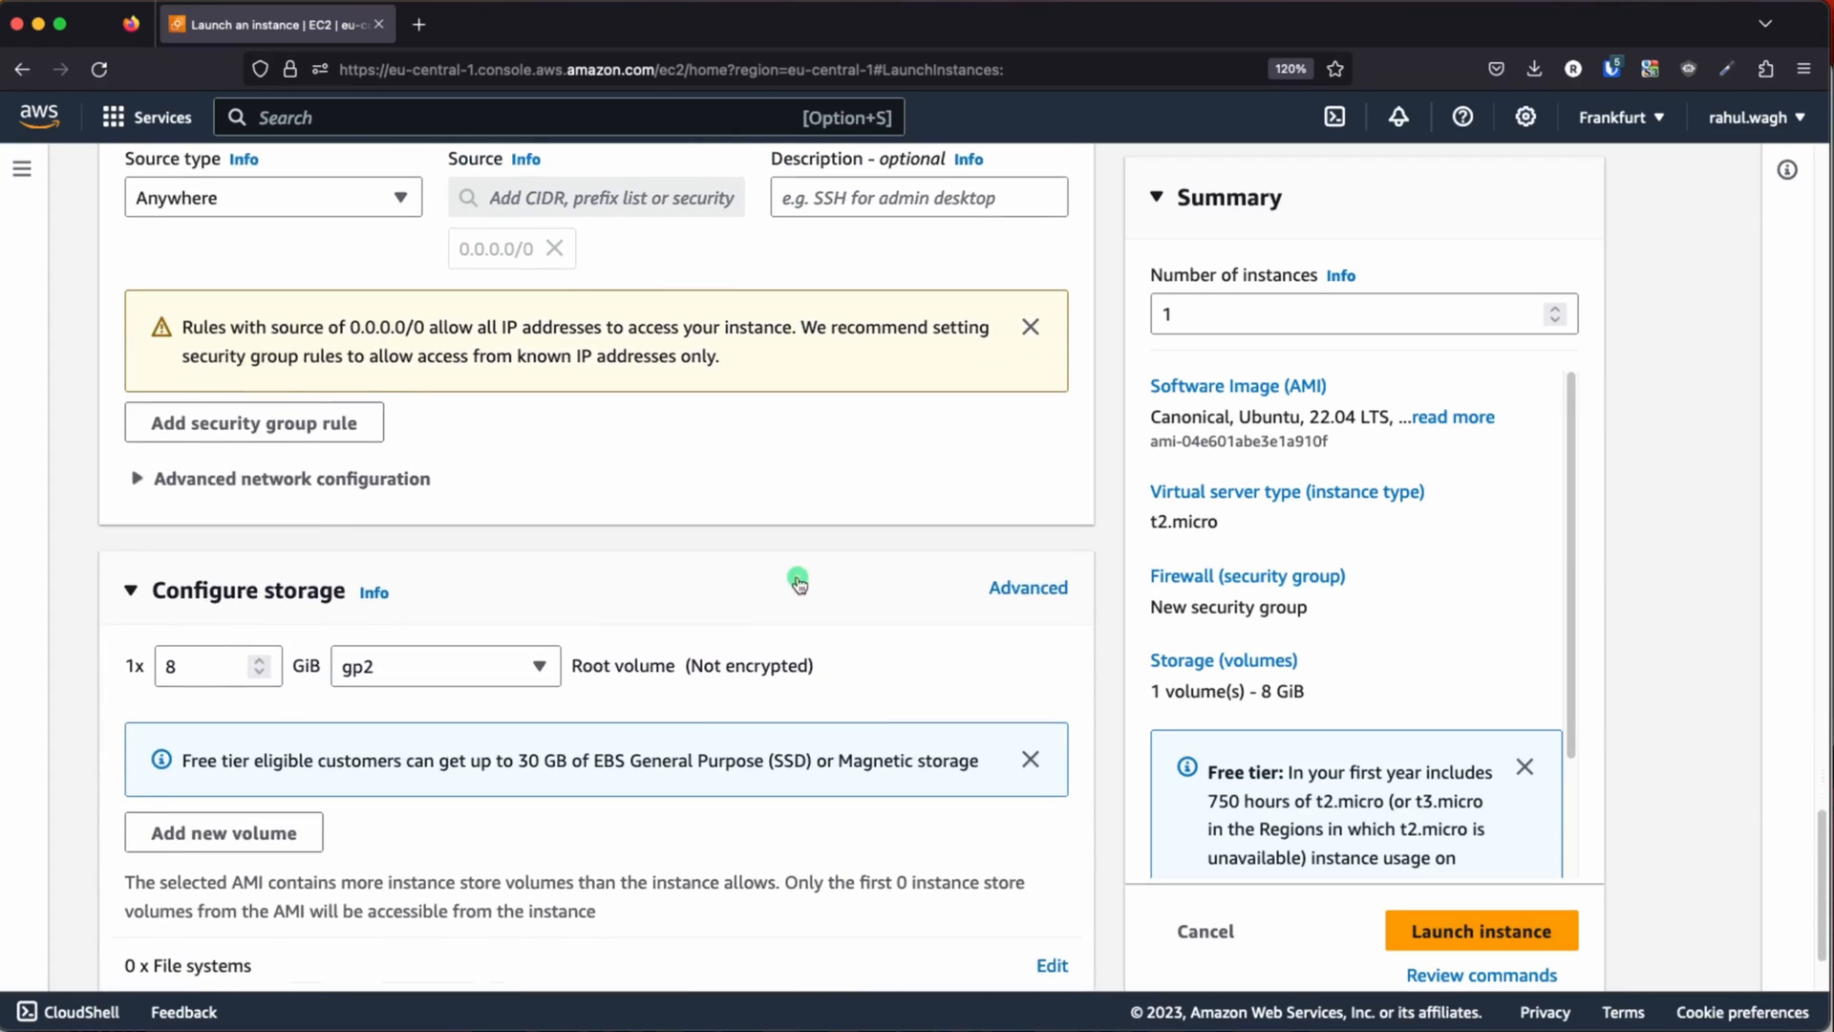
scroll(279, 715, "down", 2)
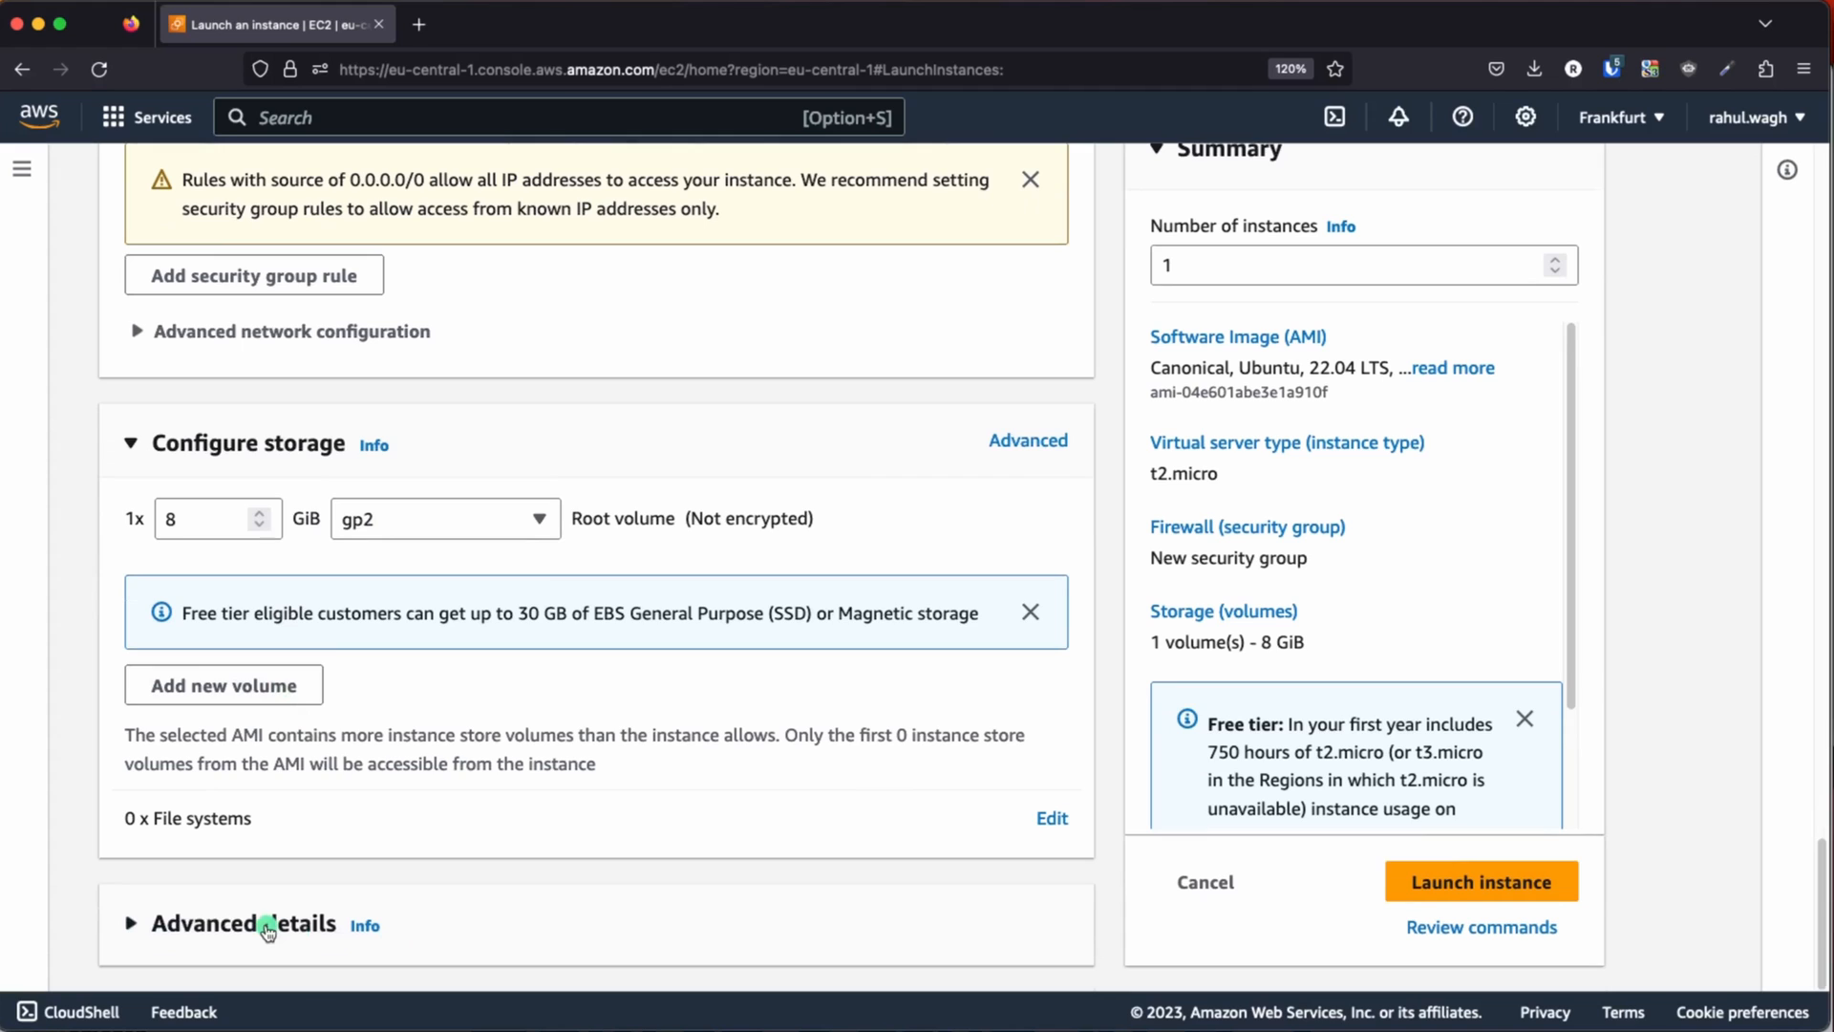
left_click(268, 926)
scroll(564, 790, "down", 9)
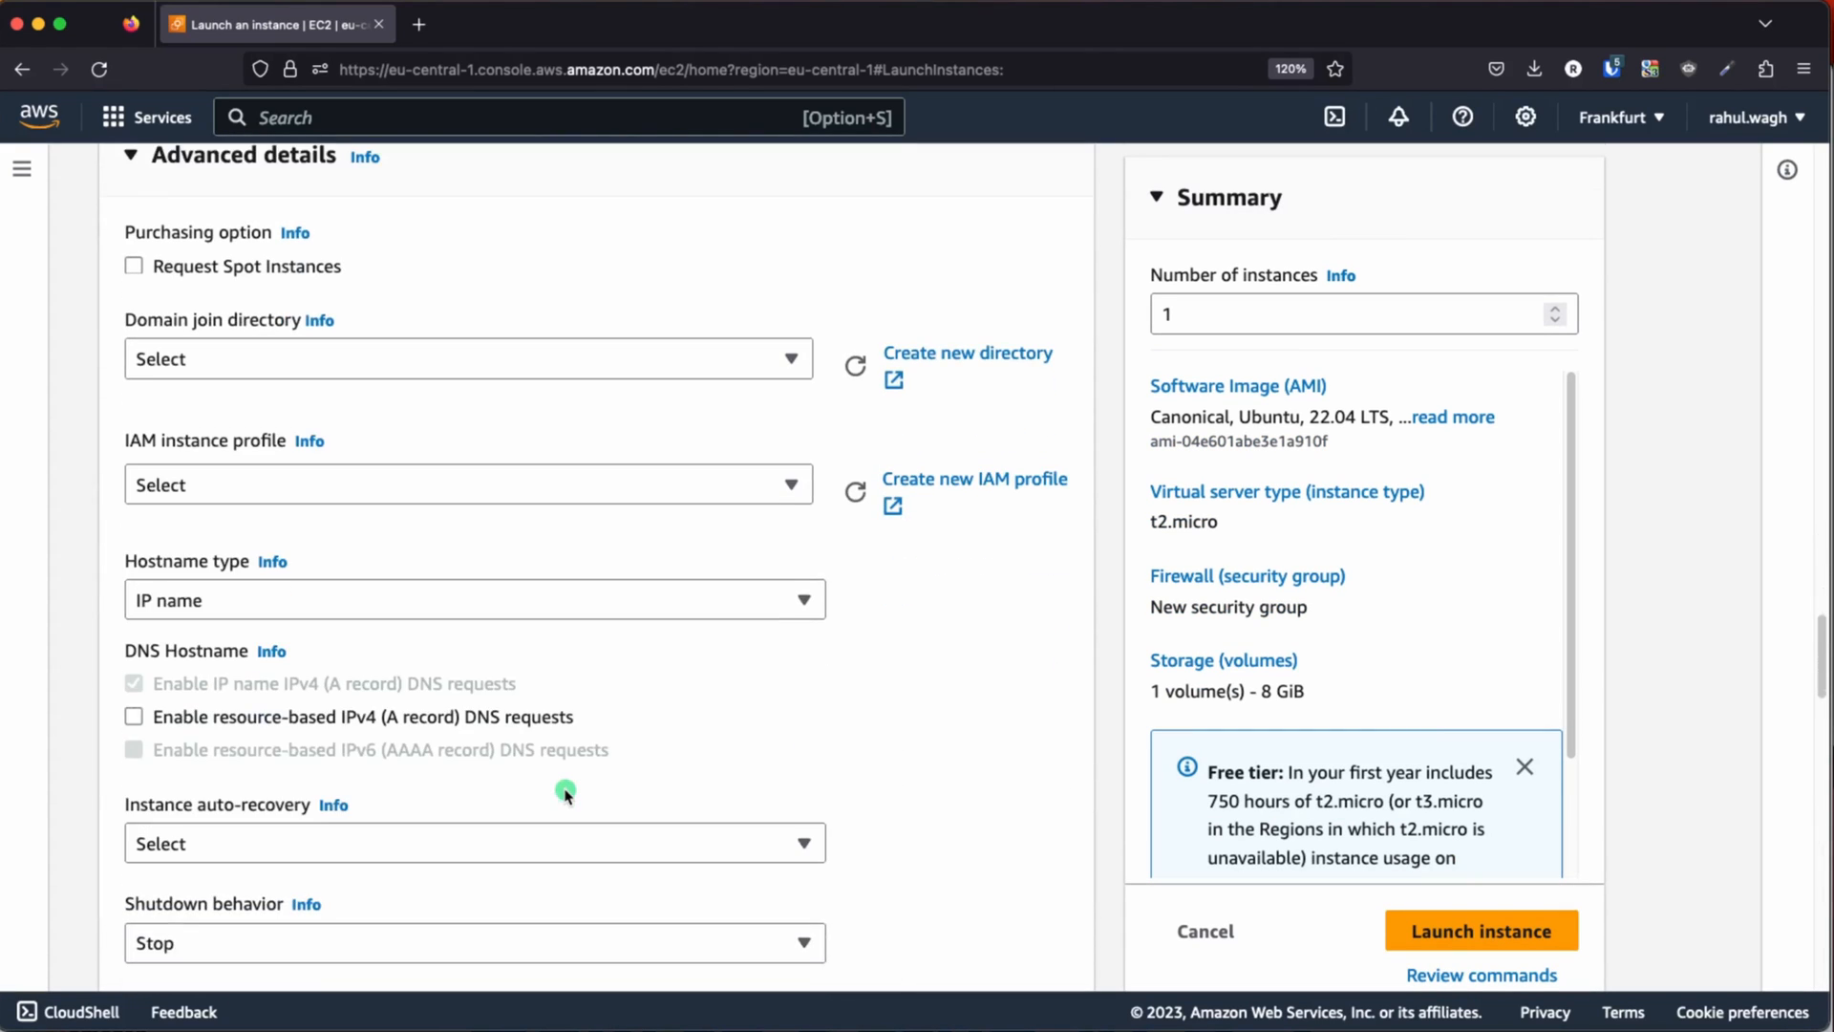
scroll(565, 792, "down", 15)
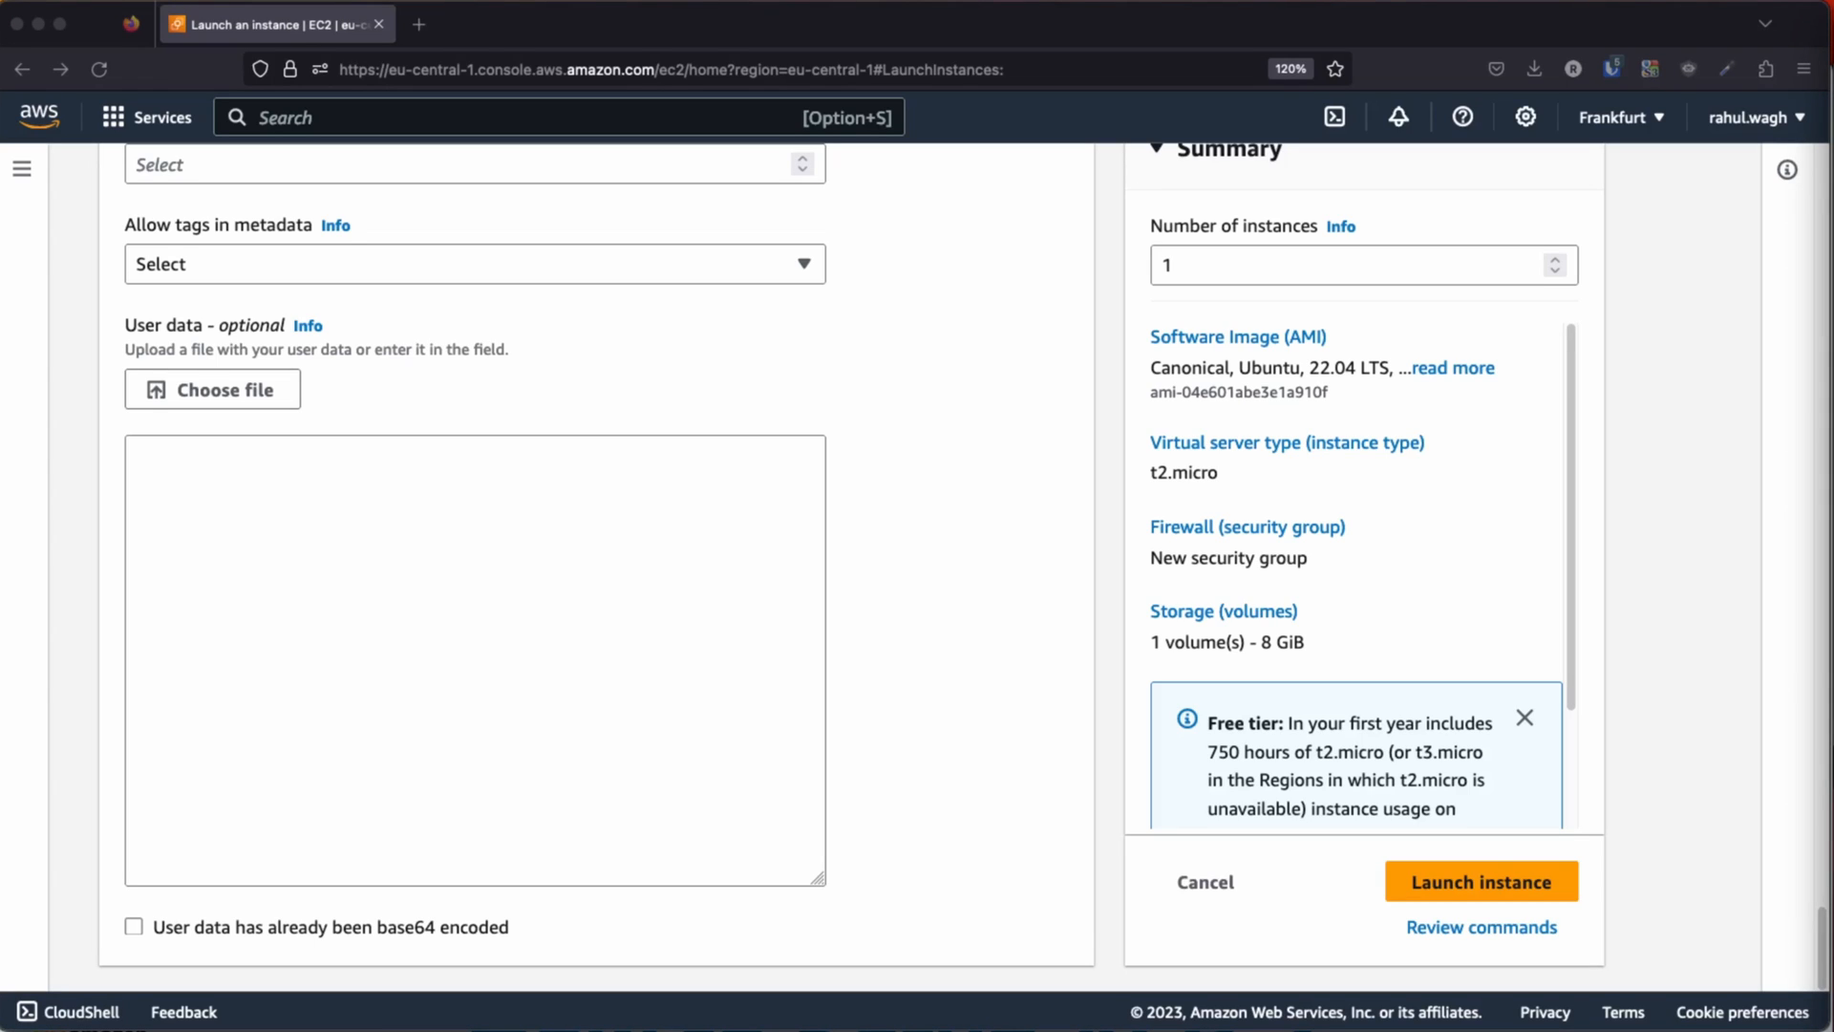
left_click(629, 552)
type("#!/bin/bash yes | sudo apt update yes | sudo apt install apache2 echo \"<h1>Server Details</h1><p><strong>Hostname:</strong> $(hostname)</p><p><strong>IP Address:</strong> $(hostname -I | cut -d\" \" -f1)</p>\" > /var/www/html/index.html sudo systemctl restart apache2")
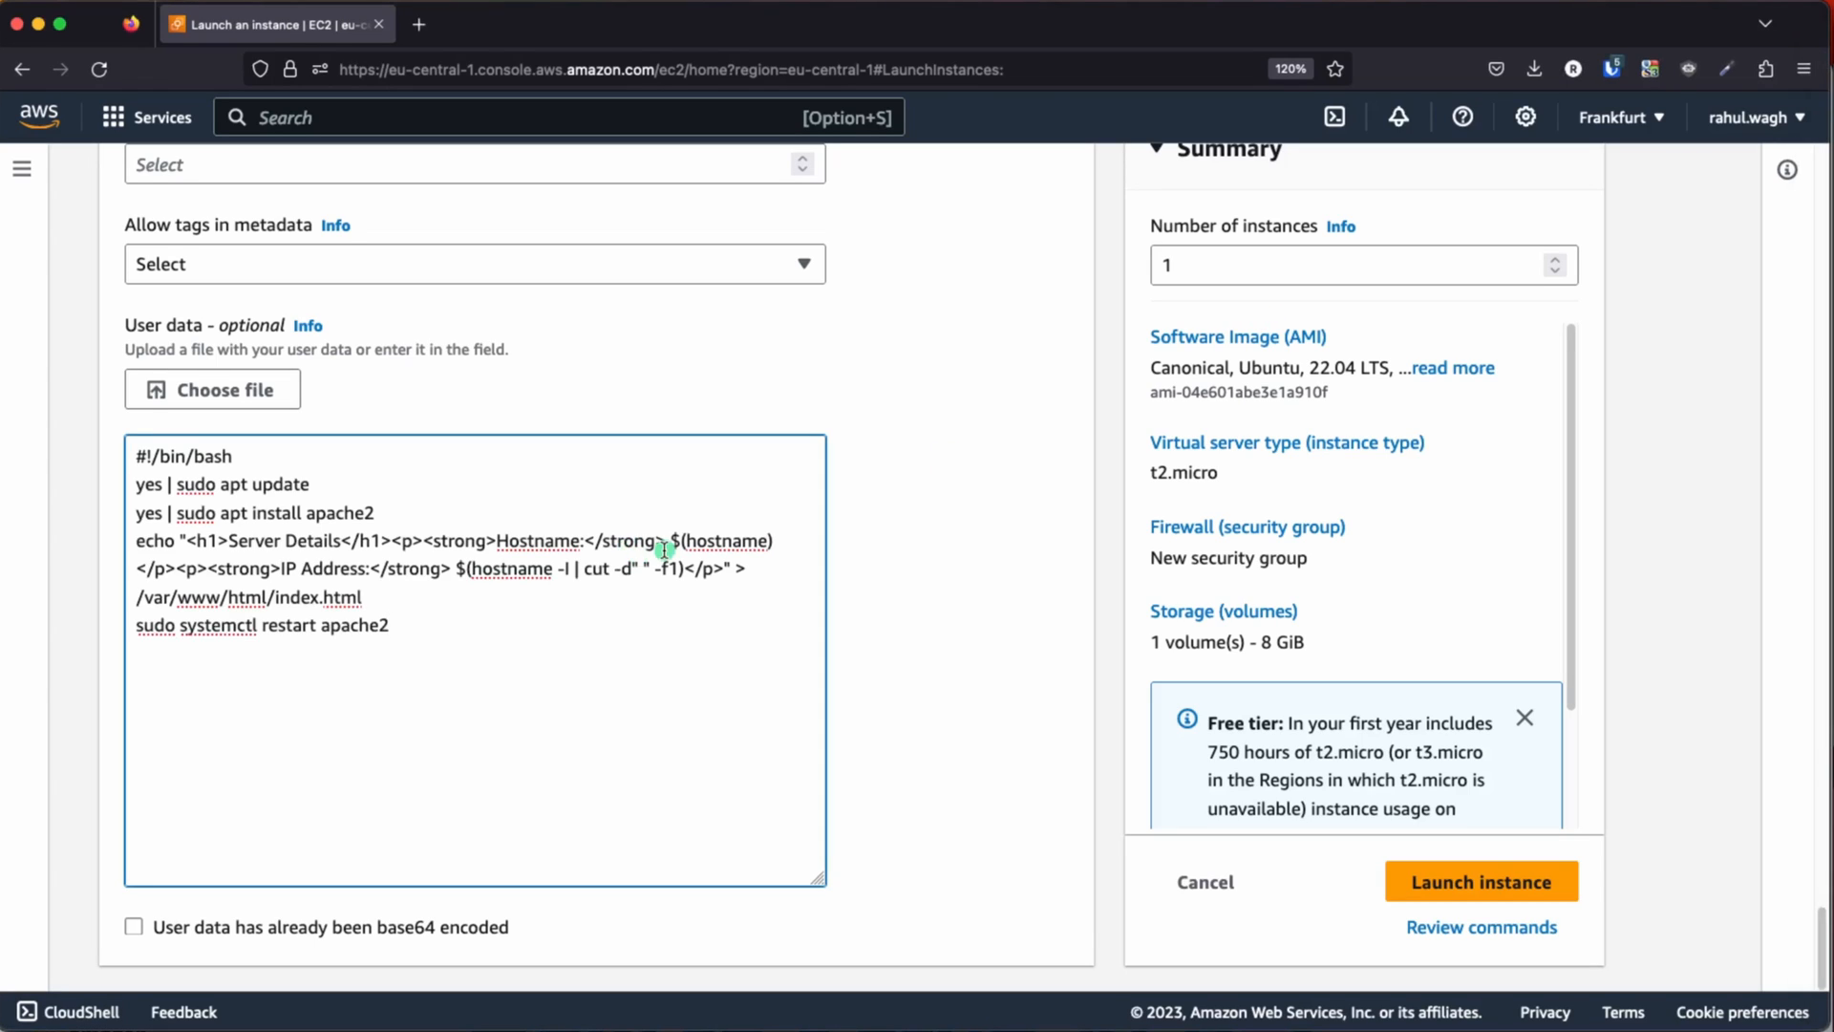
- Review the user data script's package installation, index.html output and hostname -I command before launching the instance
triple_click(310, 484)
left_click_drag(406, 525, 112, 505)
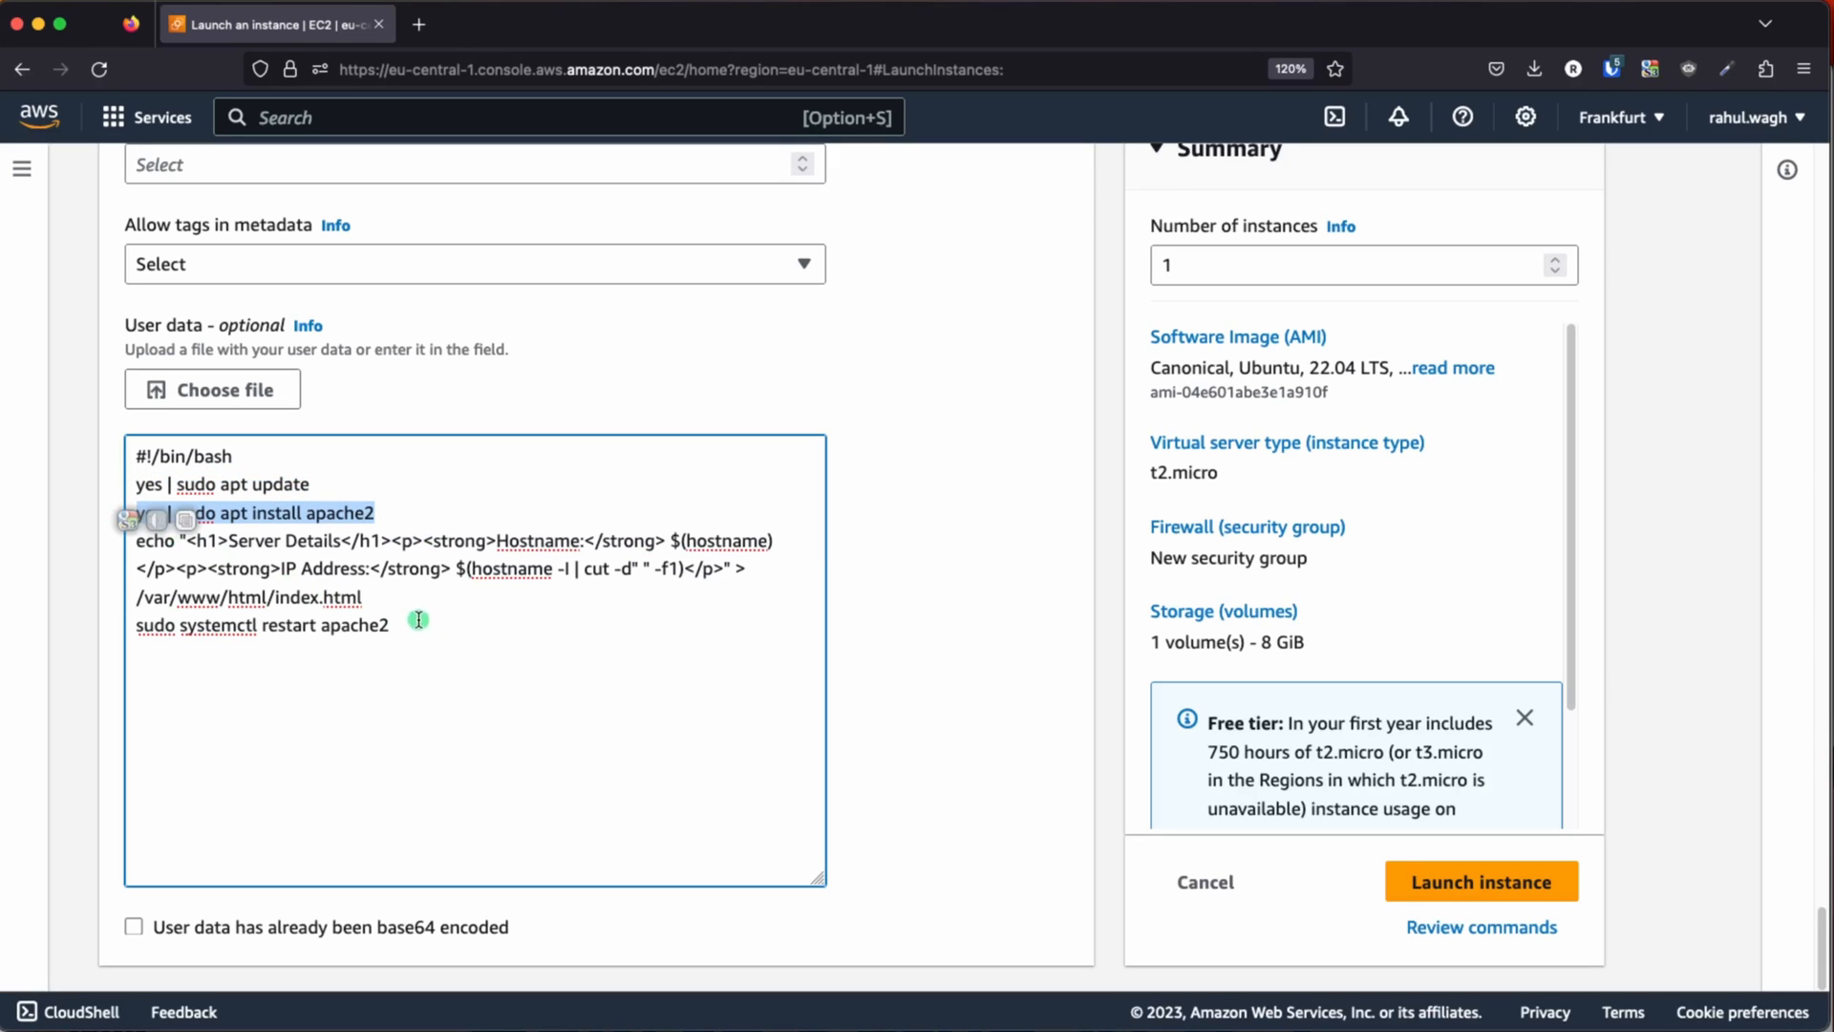
left_click_drag(407, 599, 172, 549)
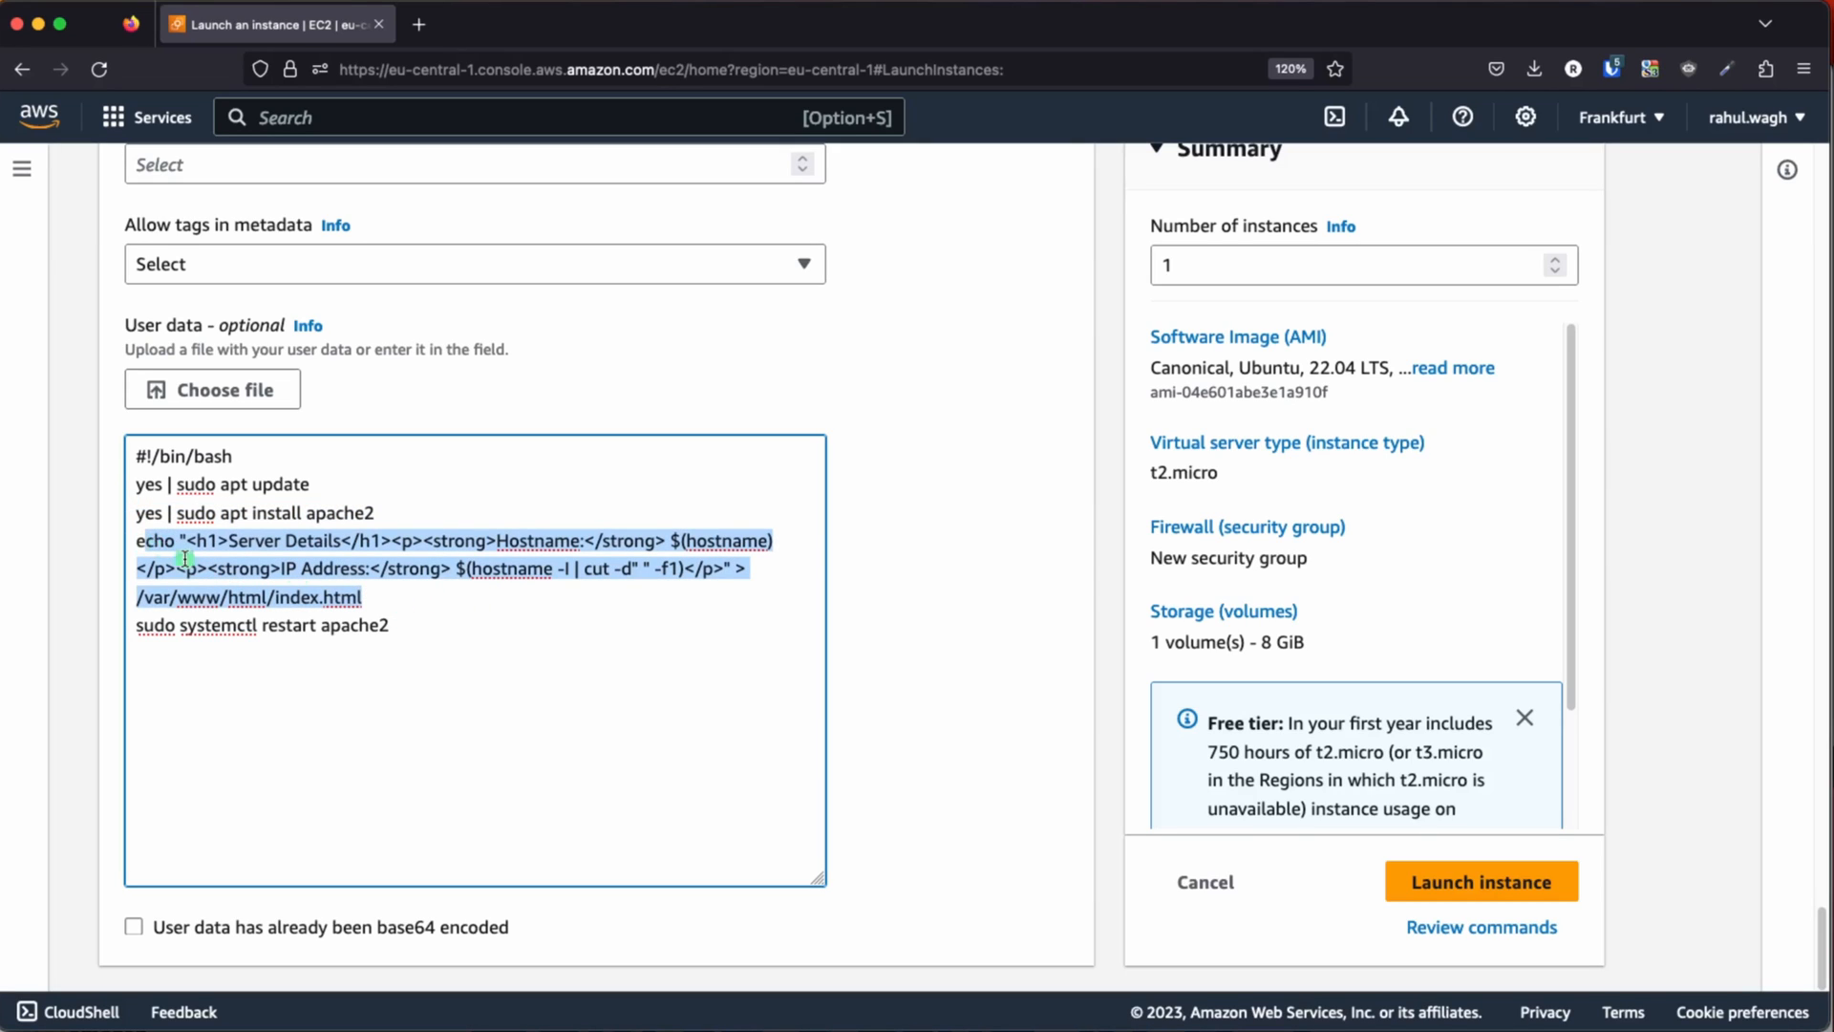
left_click(490, 590)
left_click_drag(475, 568, 580, 569)
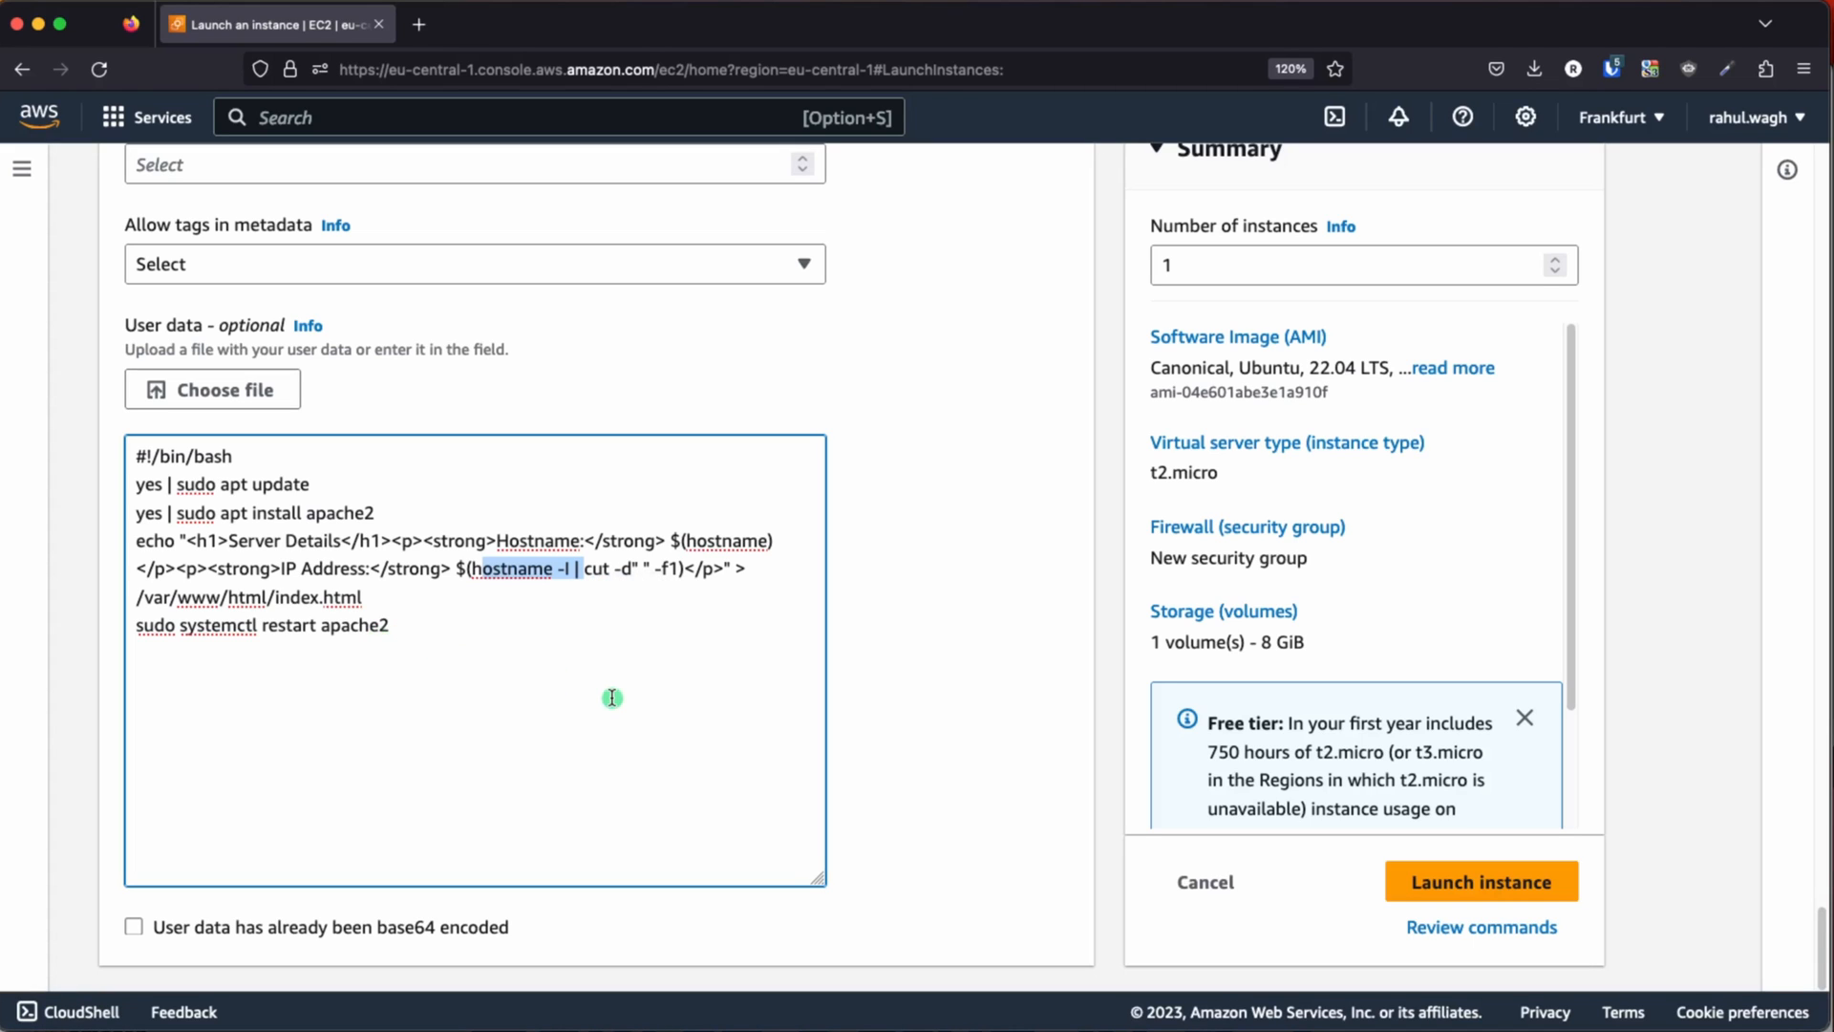
scroll(913, 699, "up", 10)
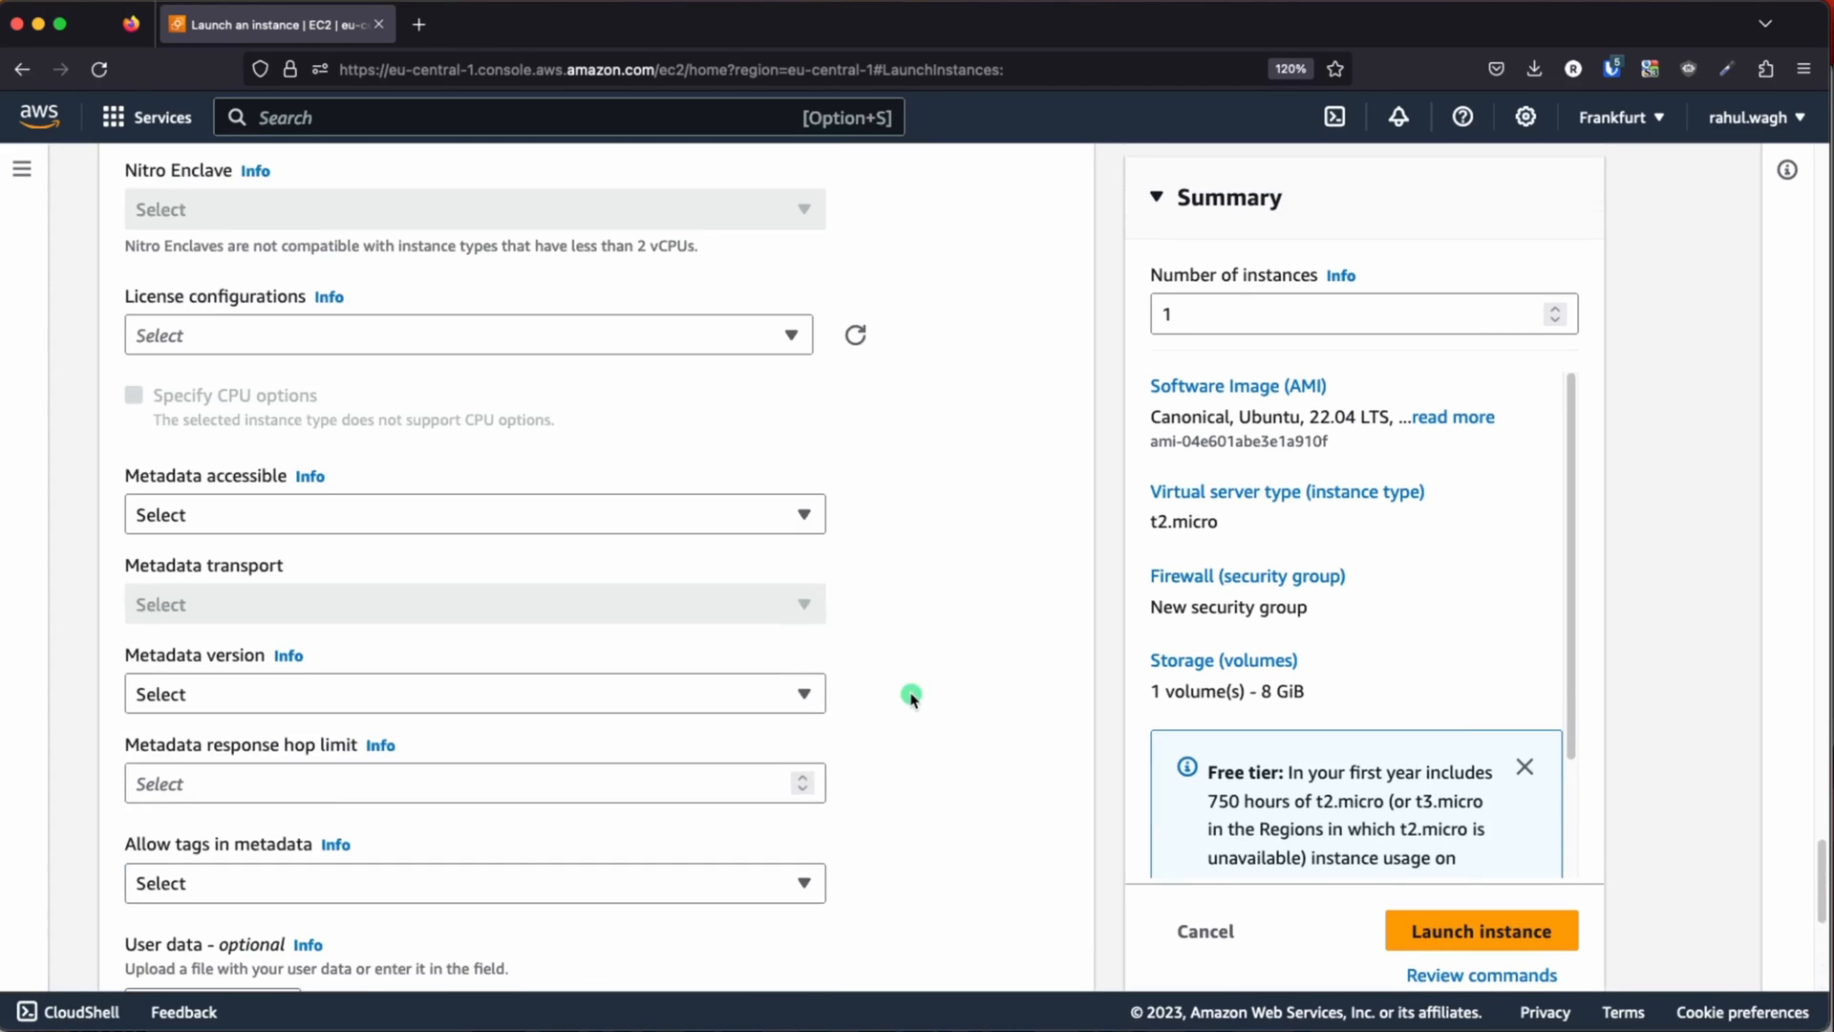
scroll(912, 699, "up", 8)
scroll(912, 698, "down", 15)
scroll(912, 698, "down", 3)
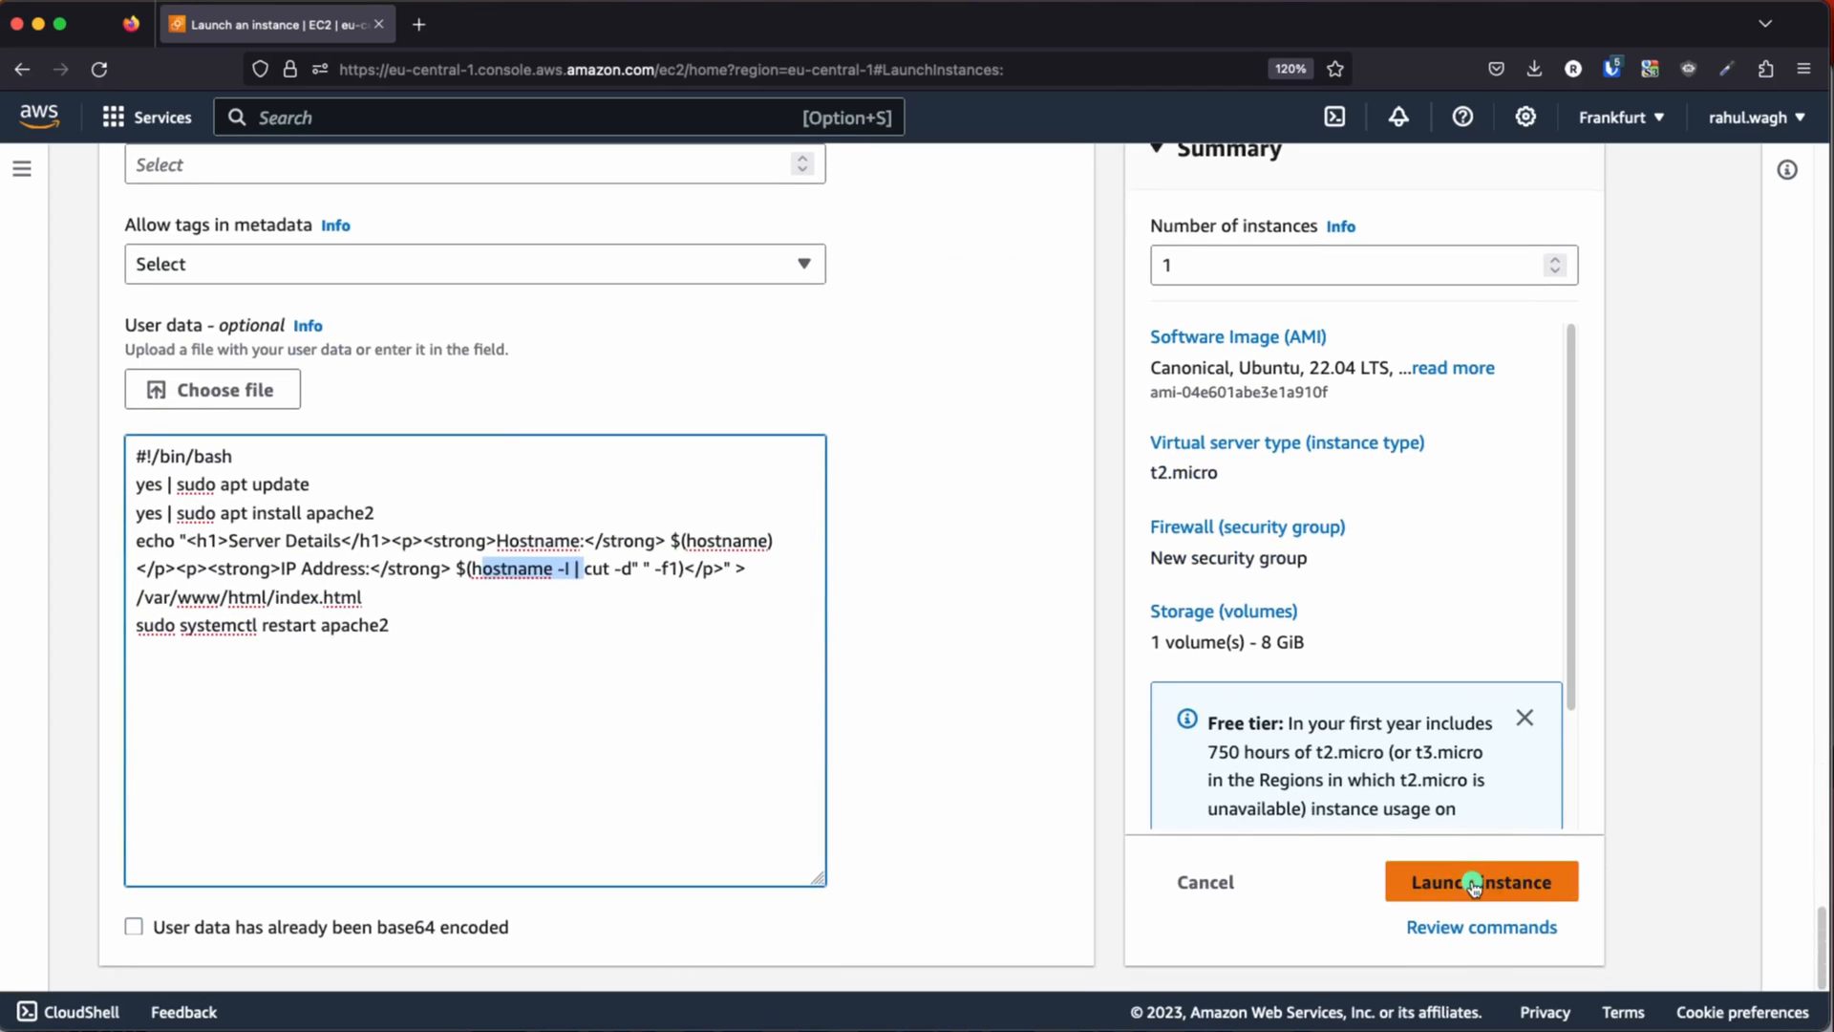
- Launch the instance and select it in the instances list to check its state
left_click(1475, 884)
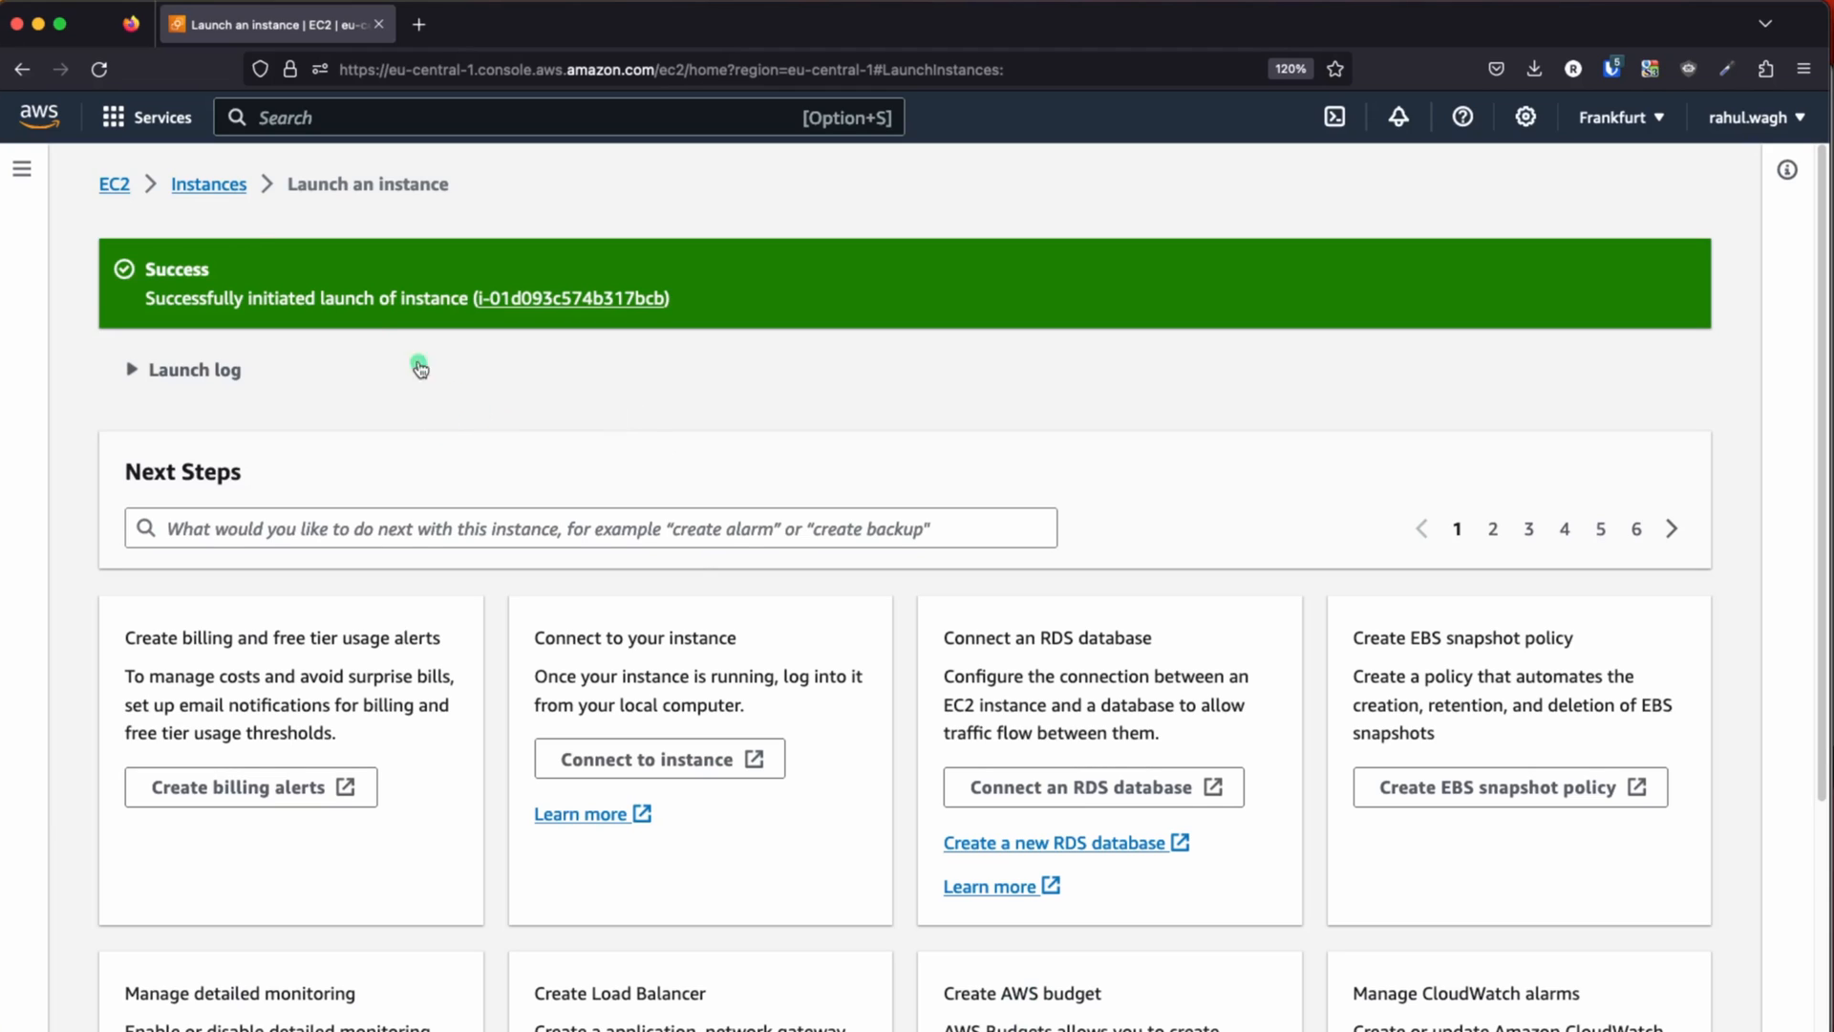
left_click(194, 186)
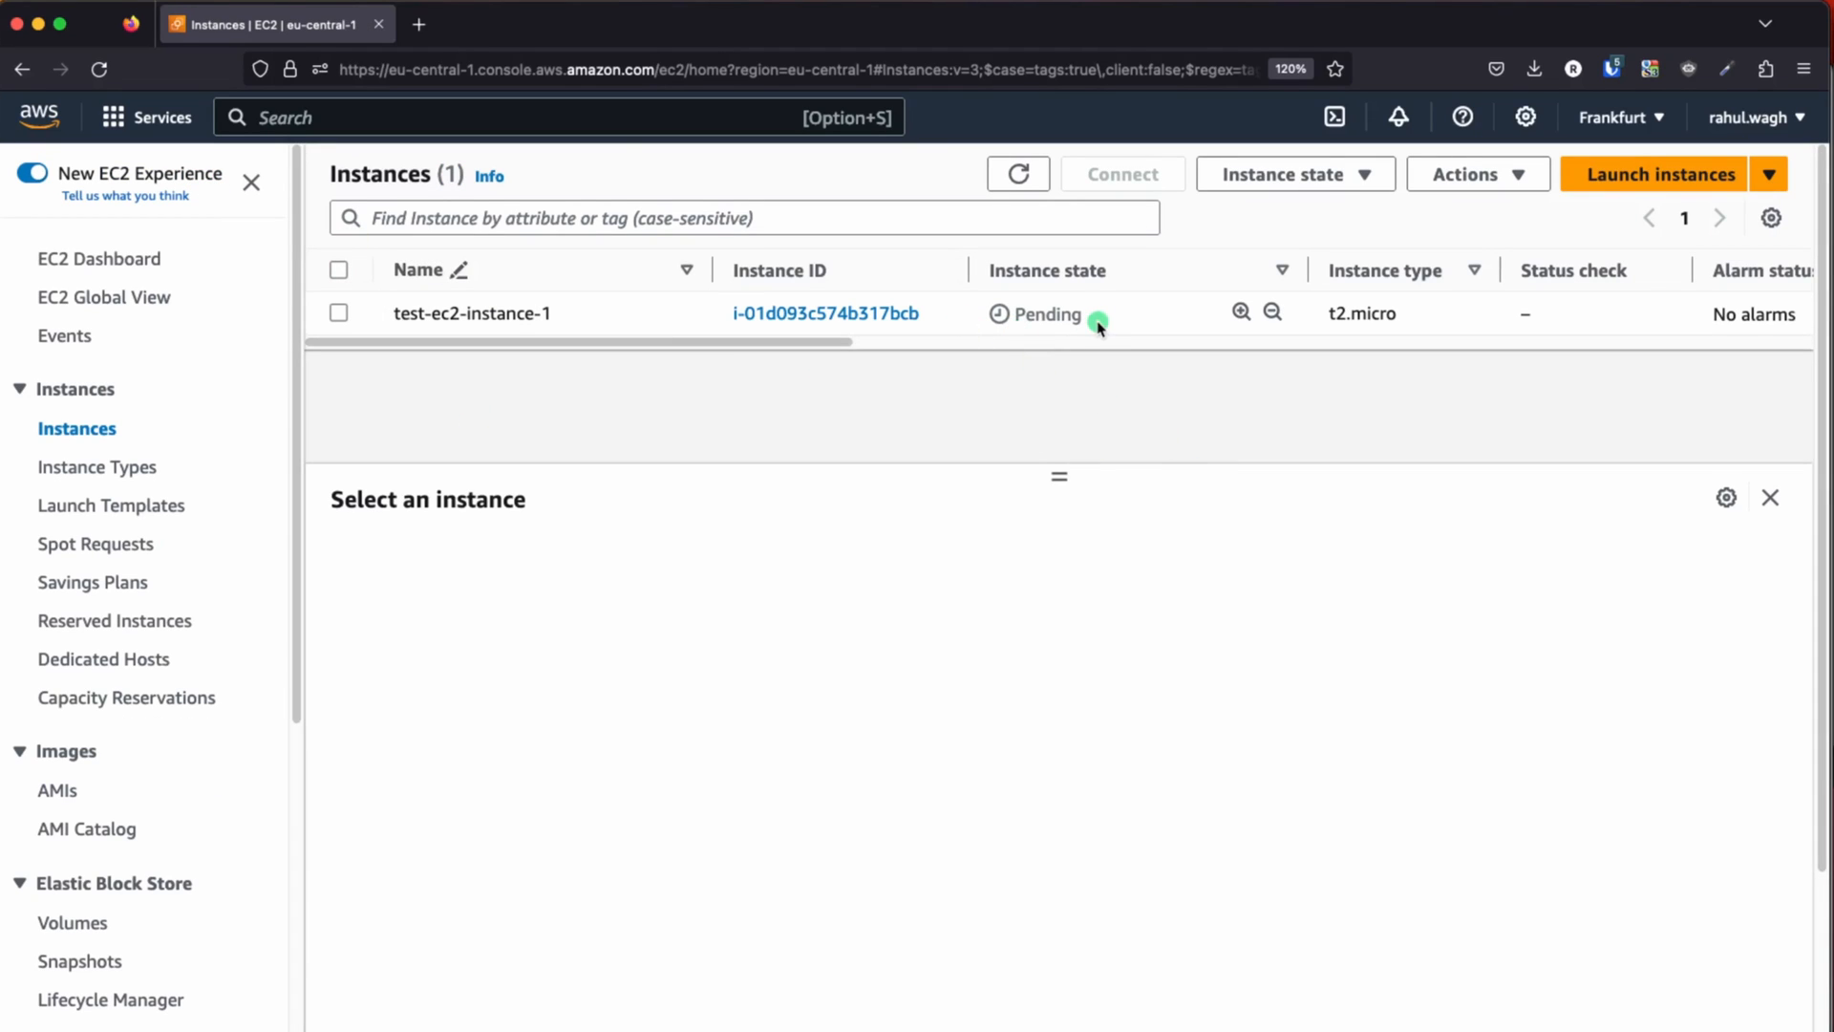
left_click(1023, 300)
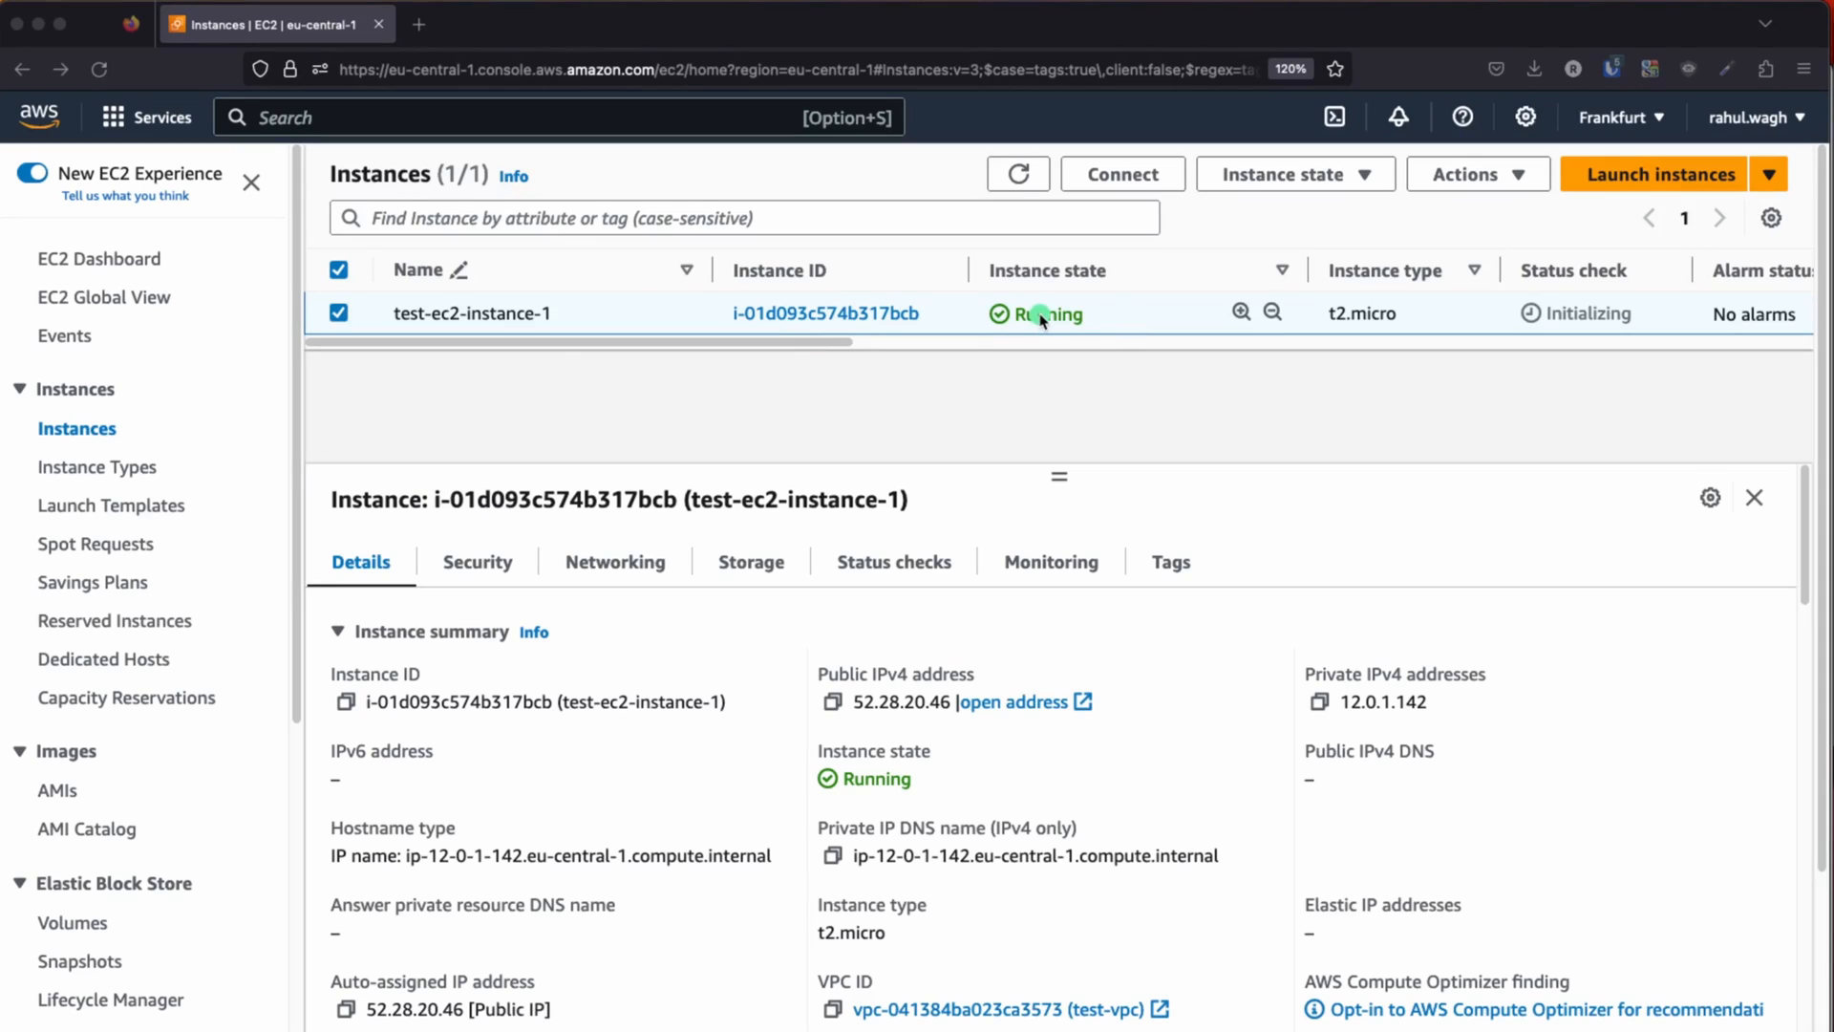
- Open the details of test-ec2-instance-1, copy its public IPv4 address and load that address in a new browser tab
left_click(850, 315)
left_click(855, 357)
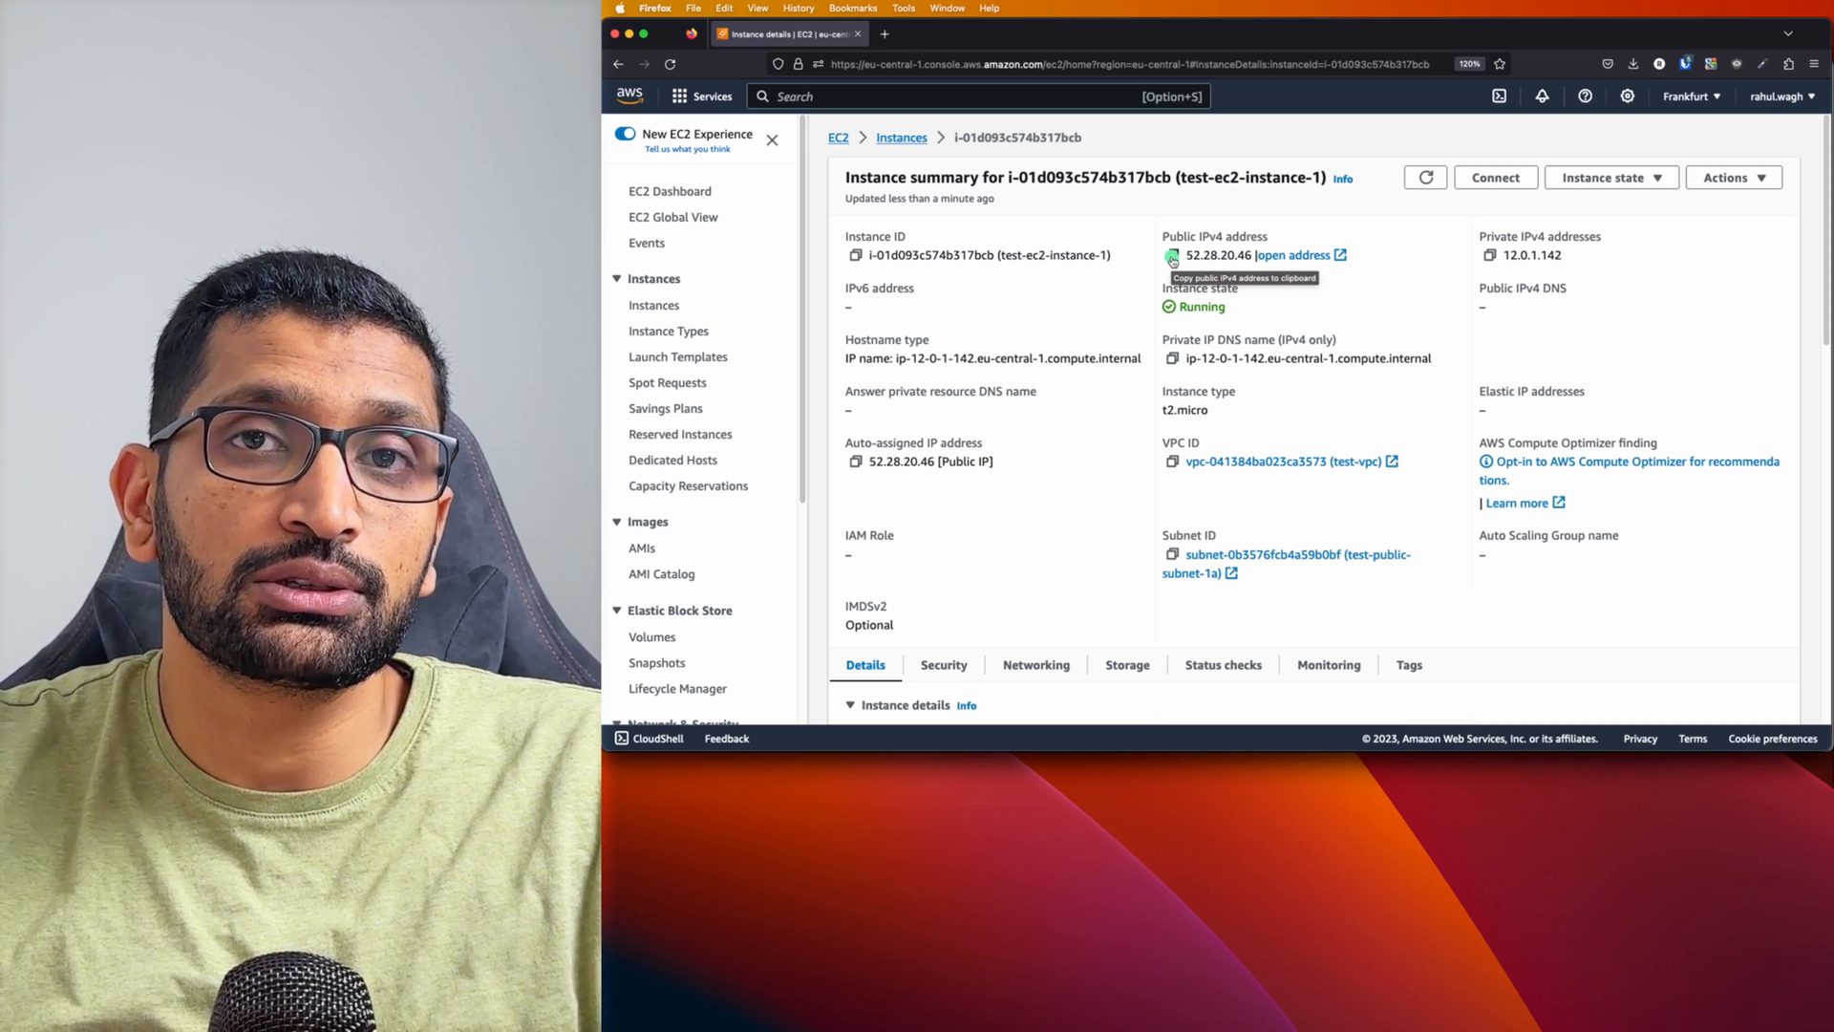
left_click(1172, 258)
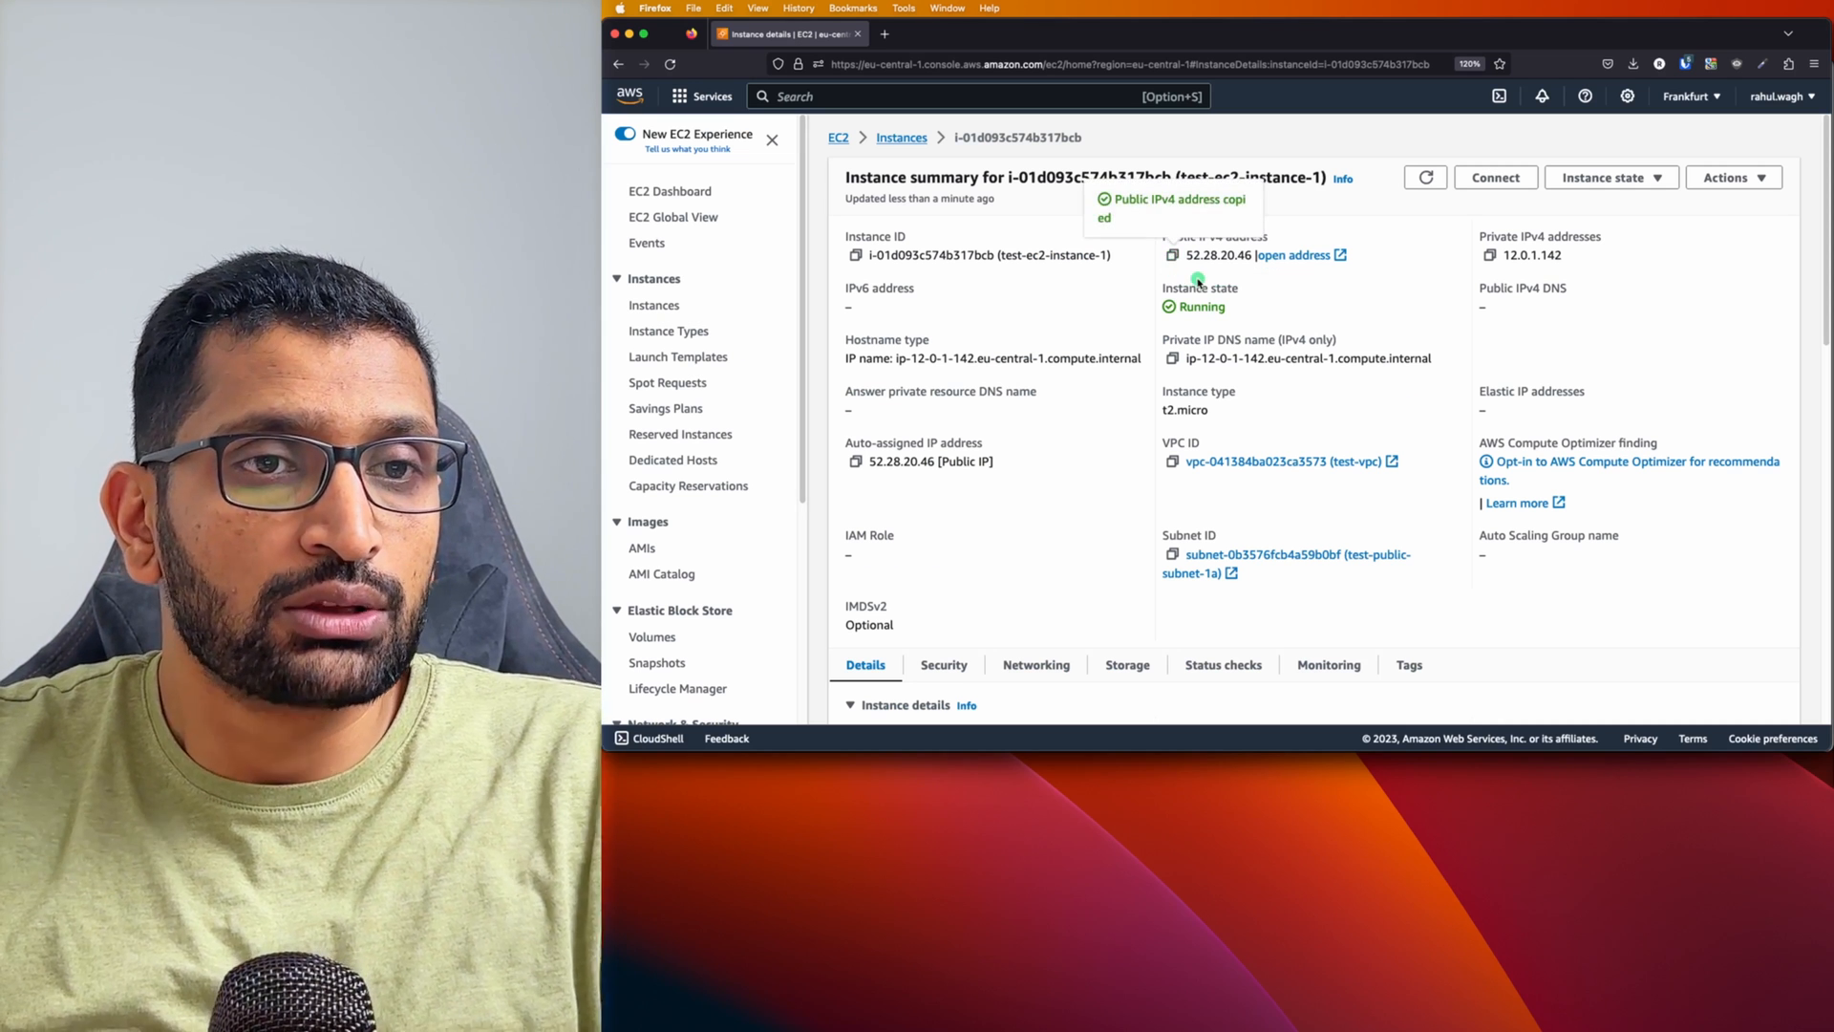
left_click(884, 35)
key("super+v")
key("Return")
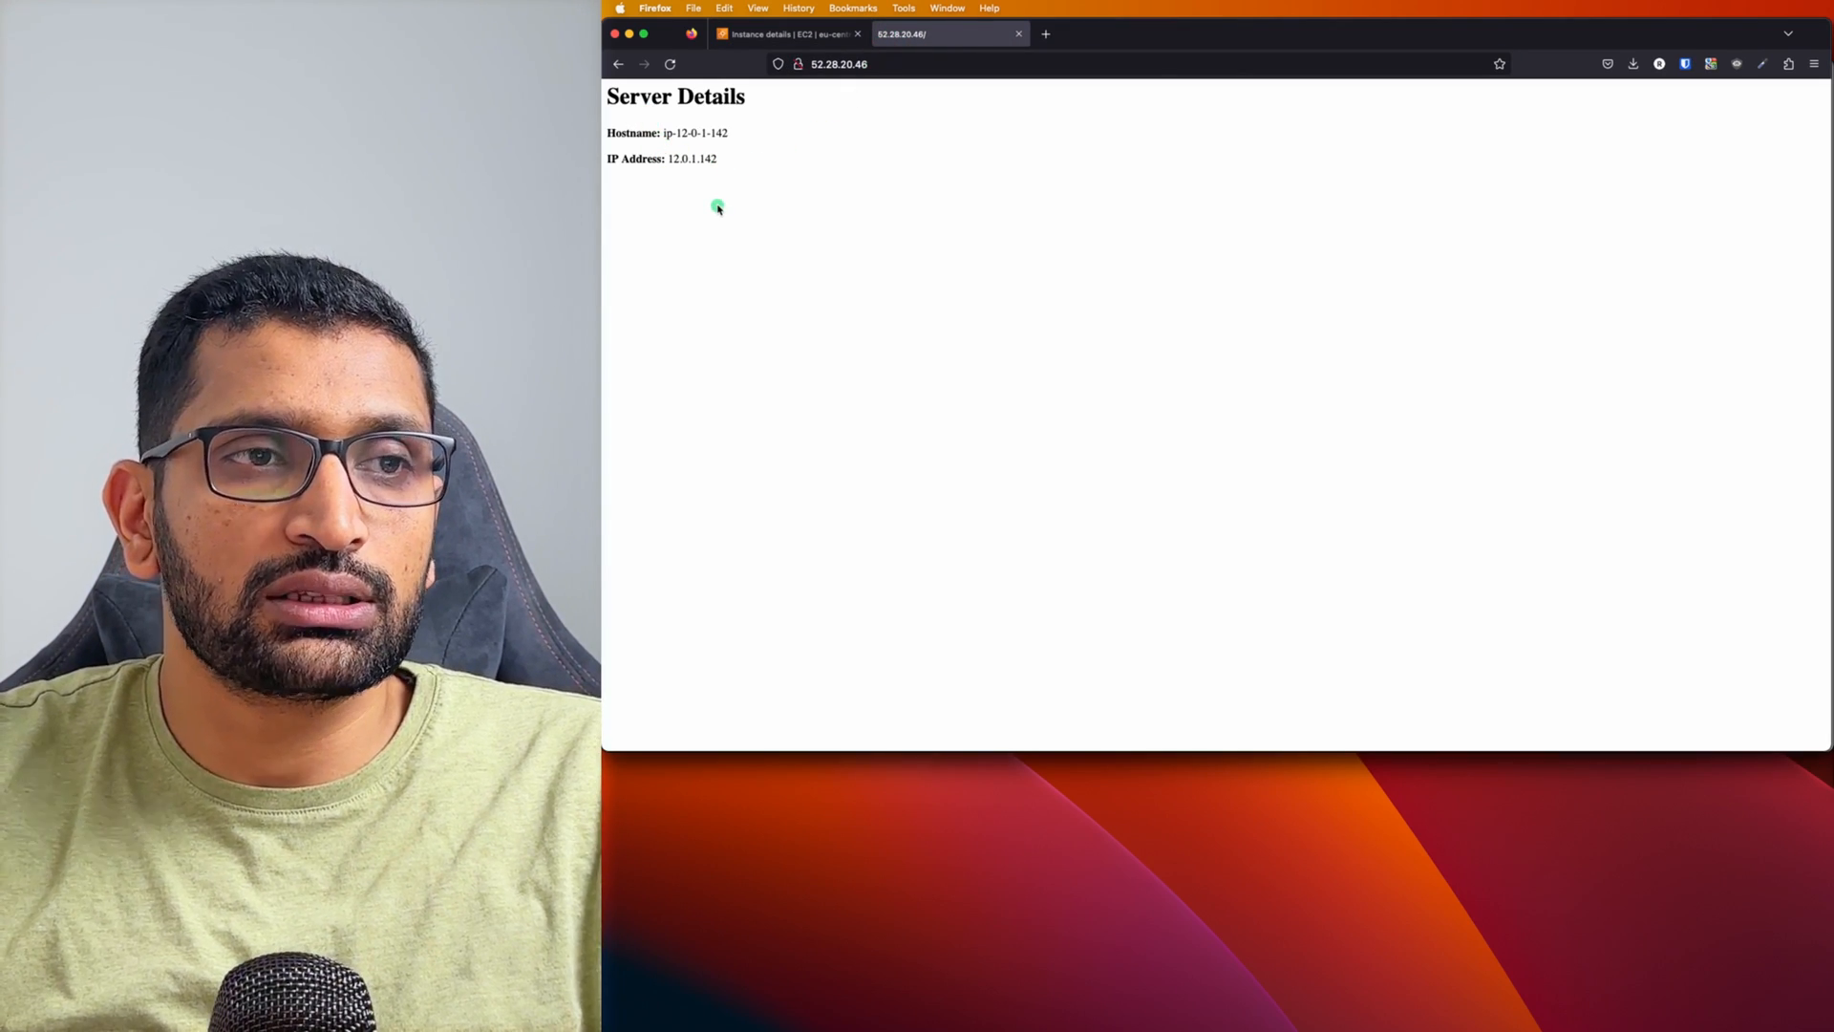
- Examine the hostname and IP address on the instance's Server Details page at an enlarged text size
key("super+plus")
key("super+plus")
key("super+plus")
key("super+plus")
key("super+plus")
key("super+plus")
key("super+plus")
key("super+plus")
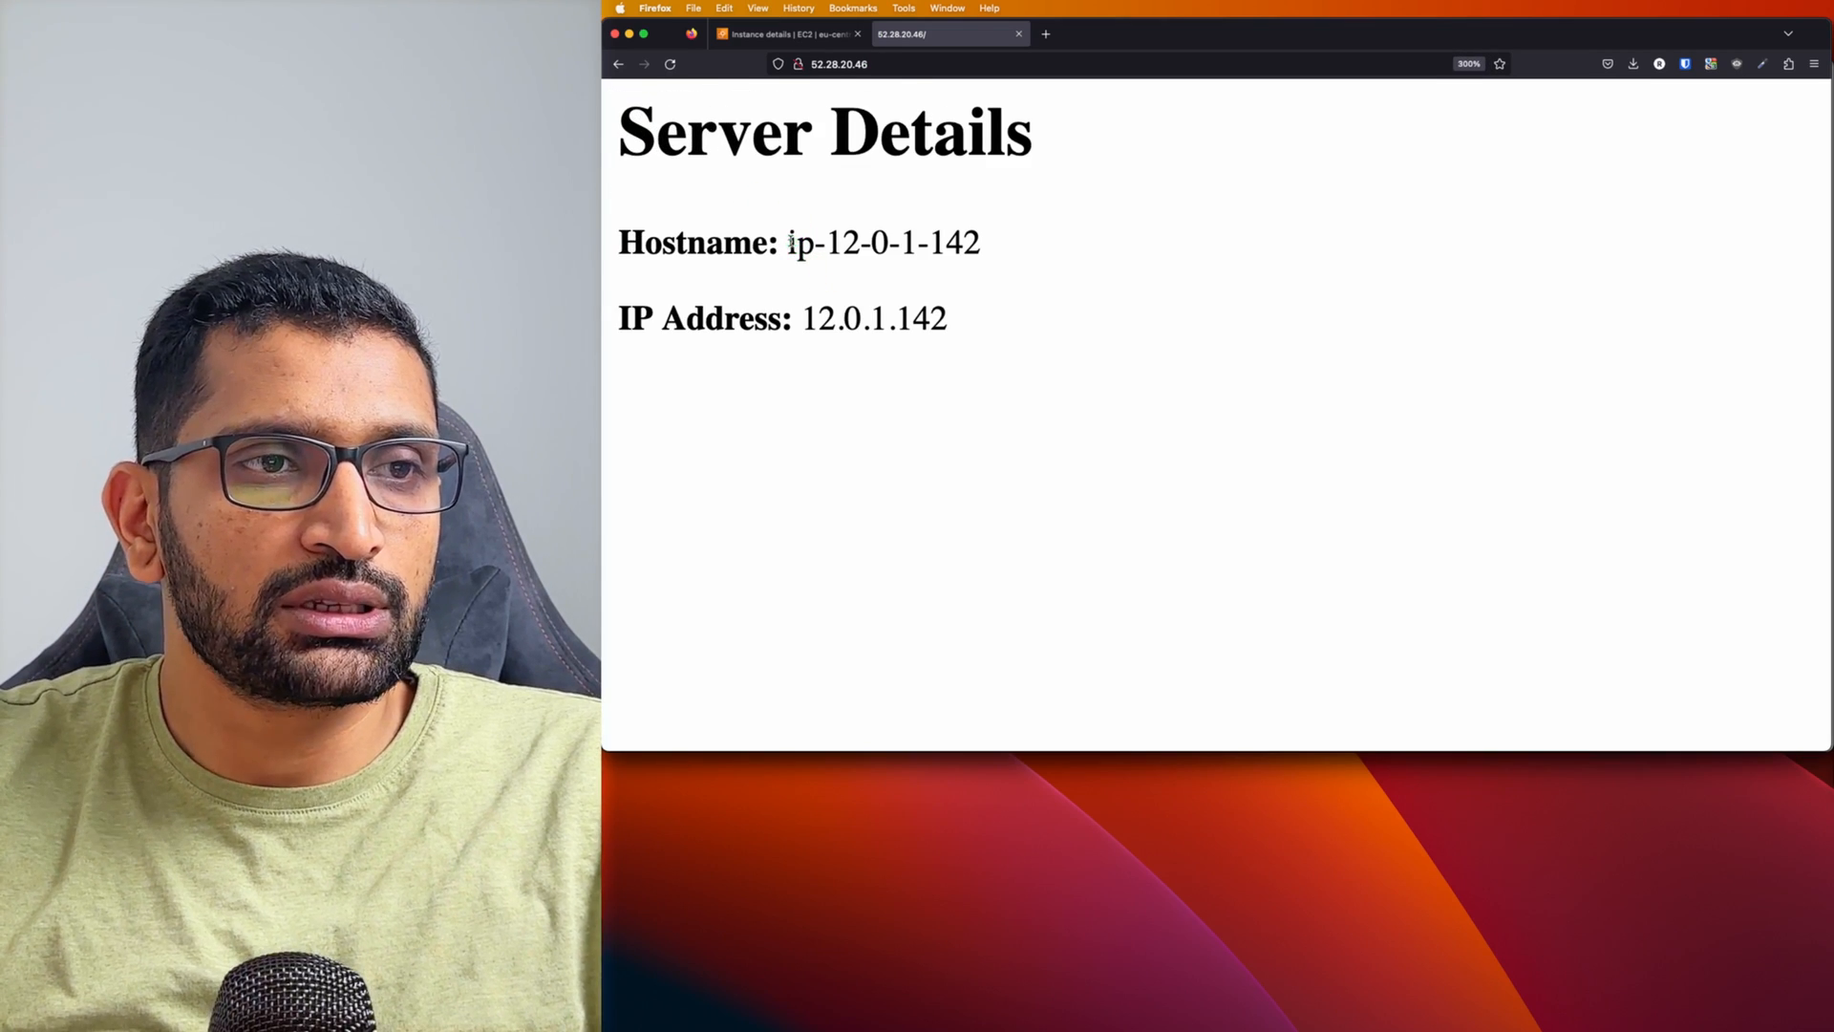
left_click_drag(790, 243, 985, 245)
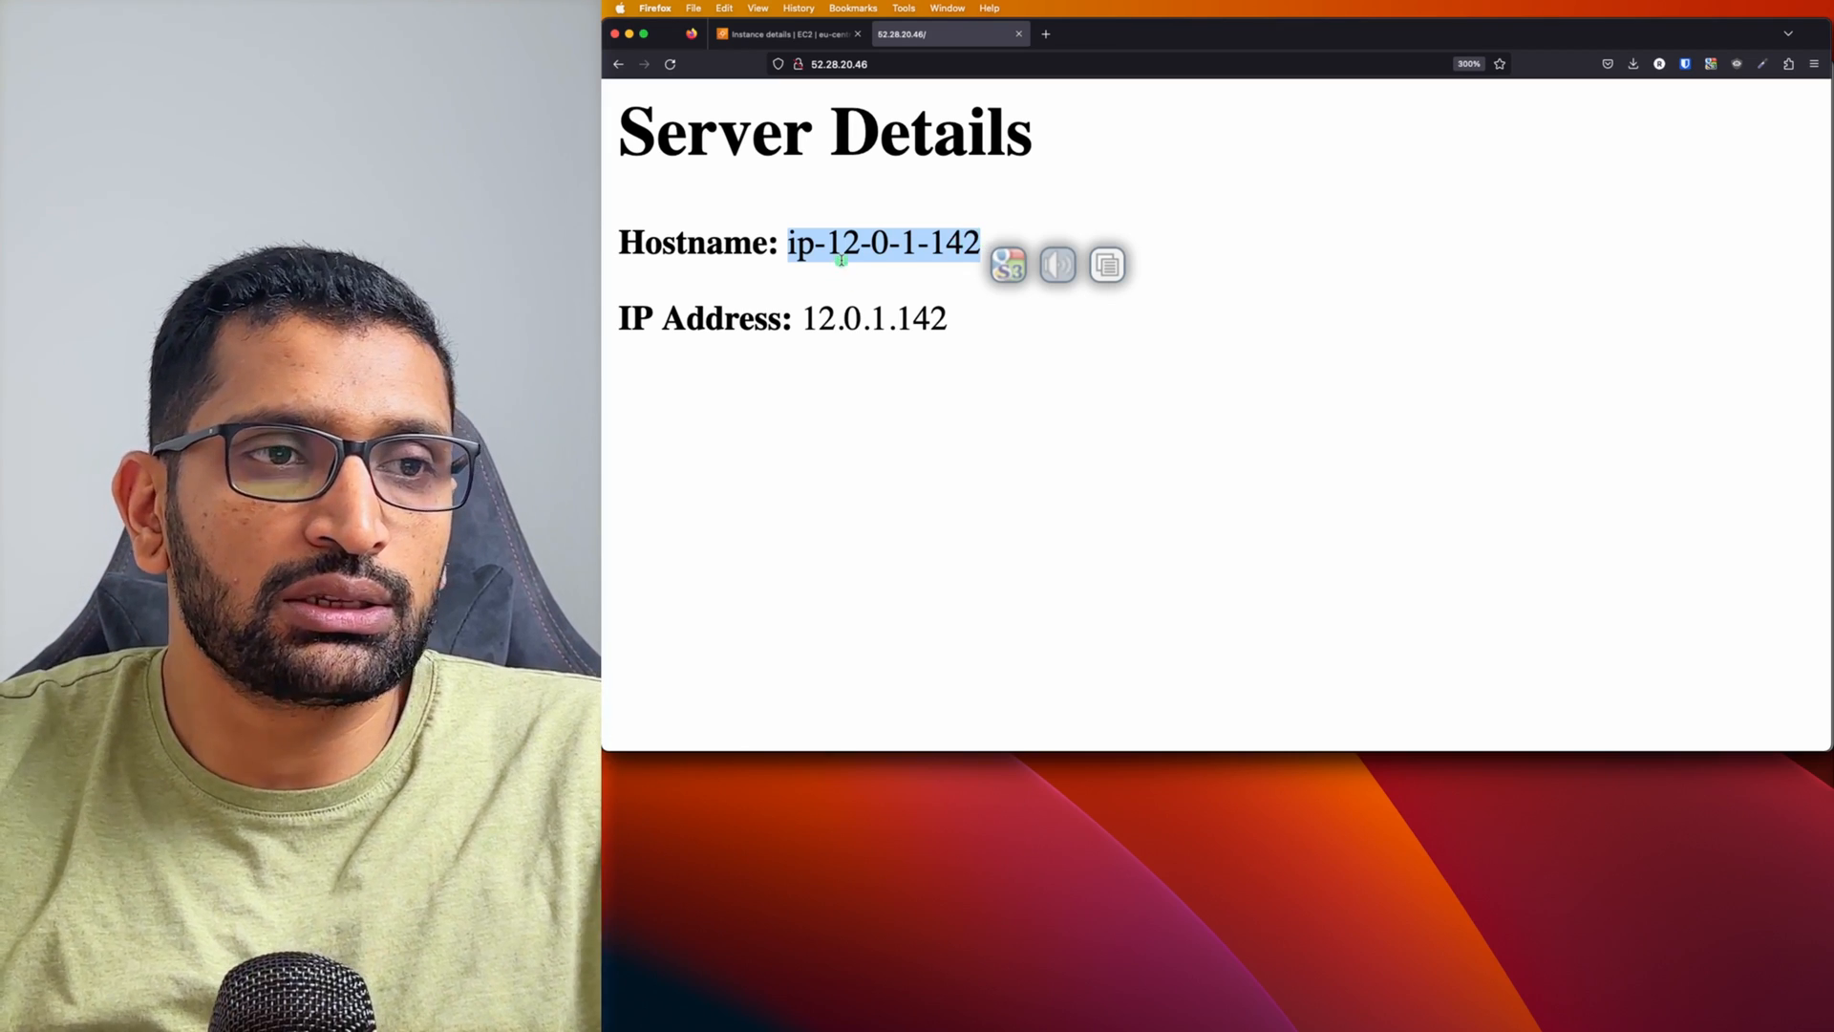
left_click(833, 243)
left_click_drag(832, 242, 946, 239)
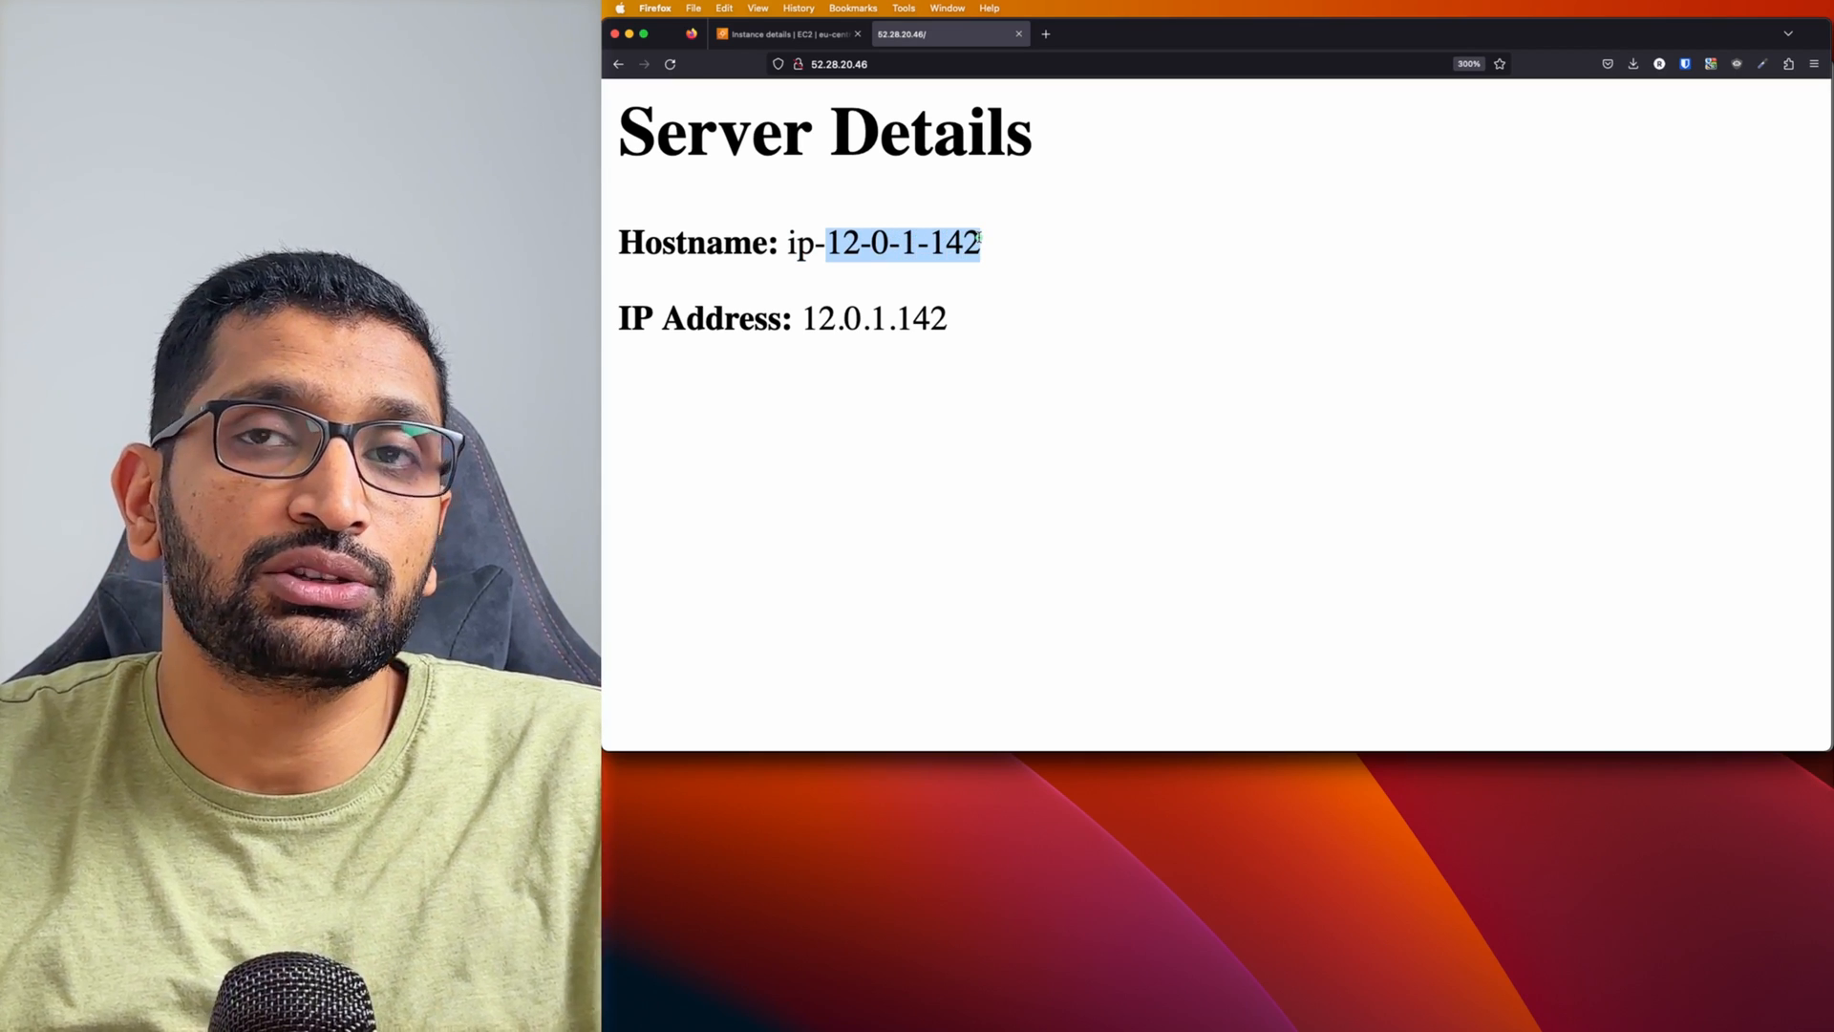
left_click_drag(979, 237, 979, 236)
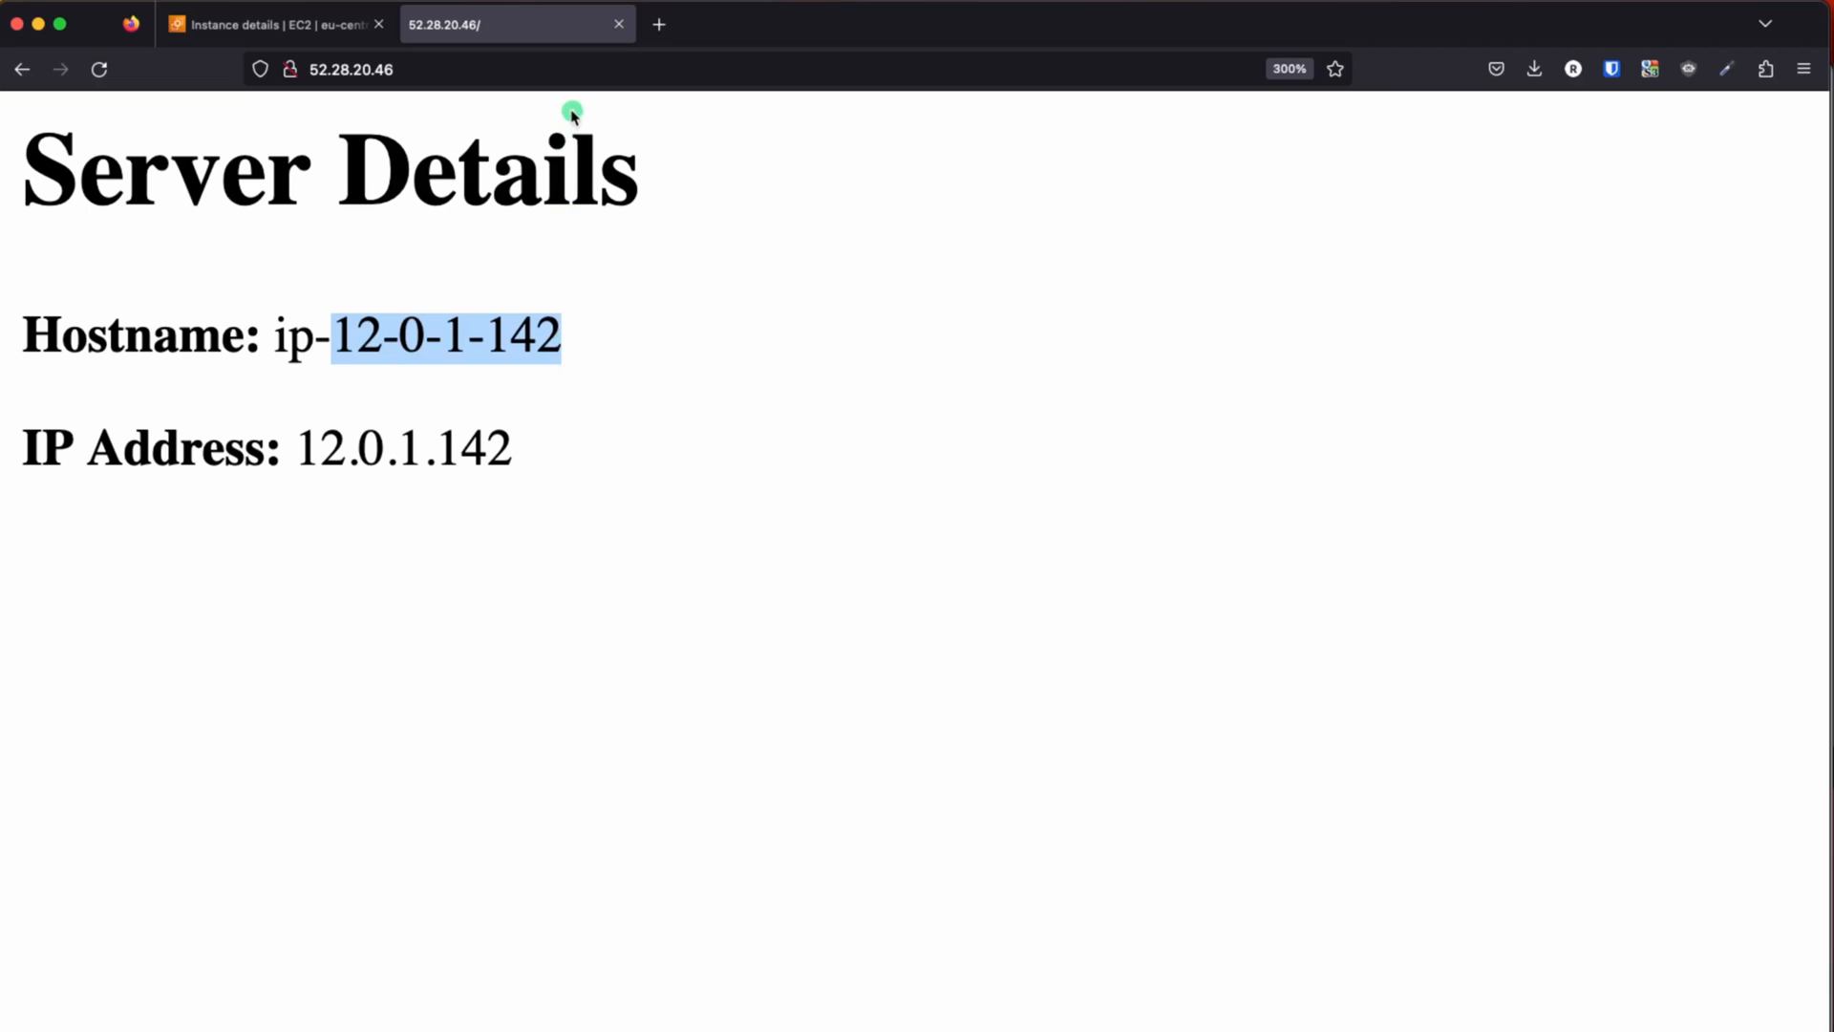
- Close the Server Details page, refresh the EC2 dashboard resources and list the running instances
left_click(620, 26)
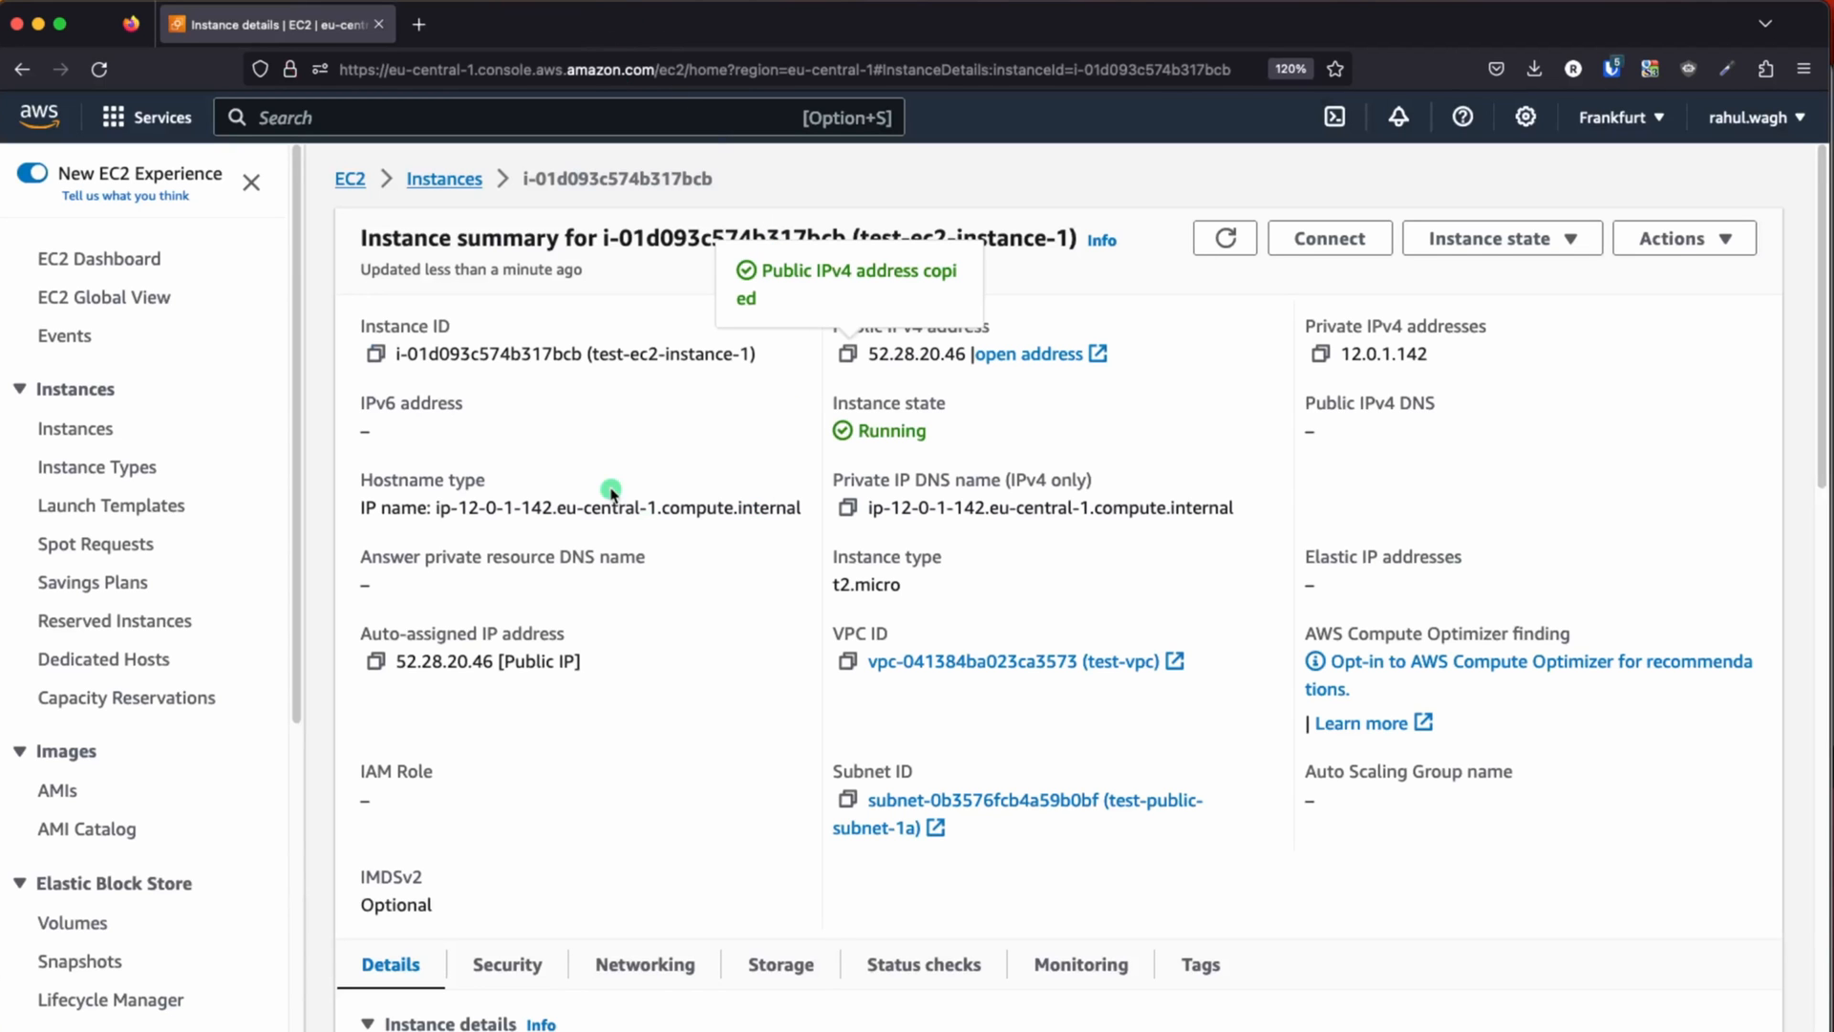
left_click(349, 179)
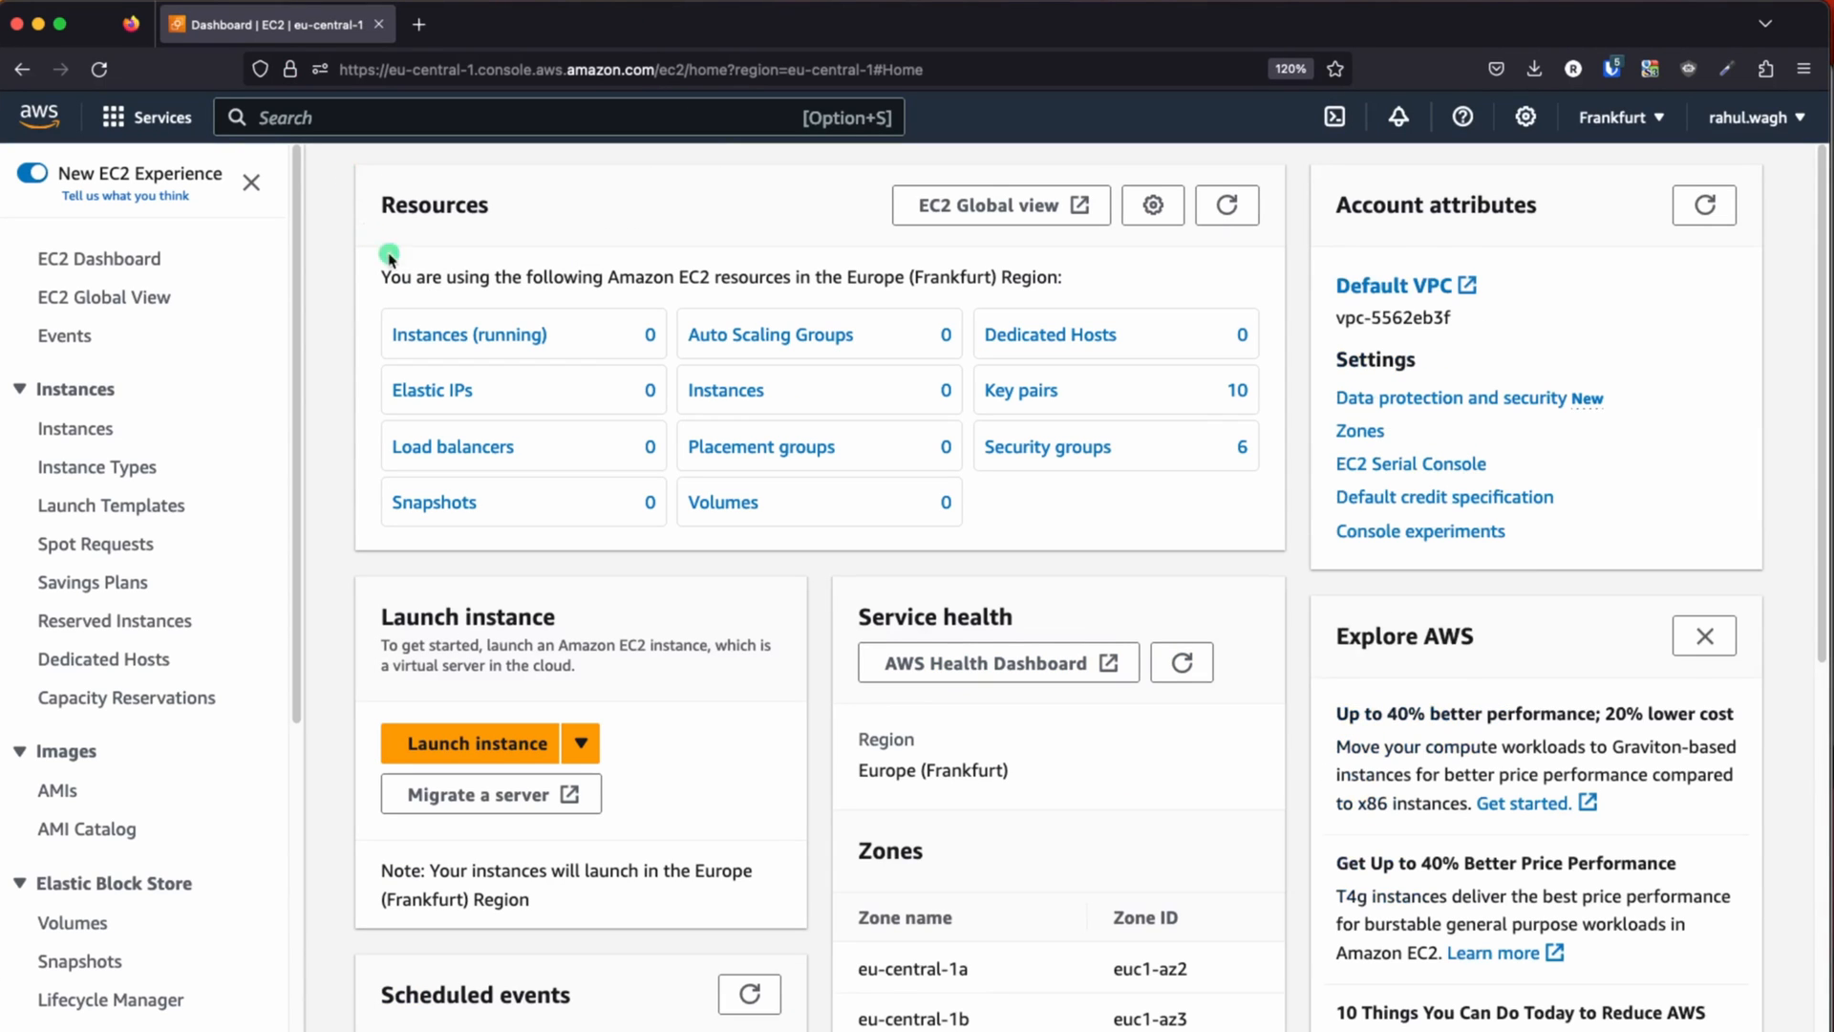
left_click(1227, 205)
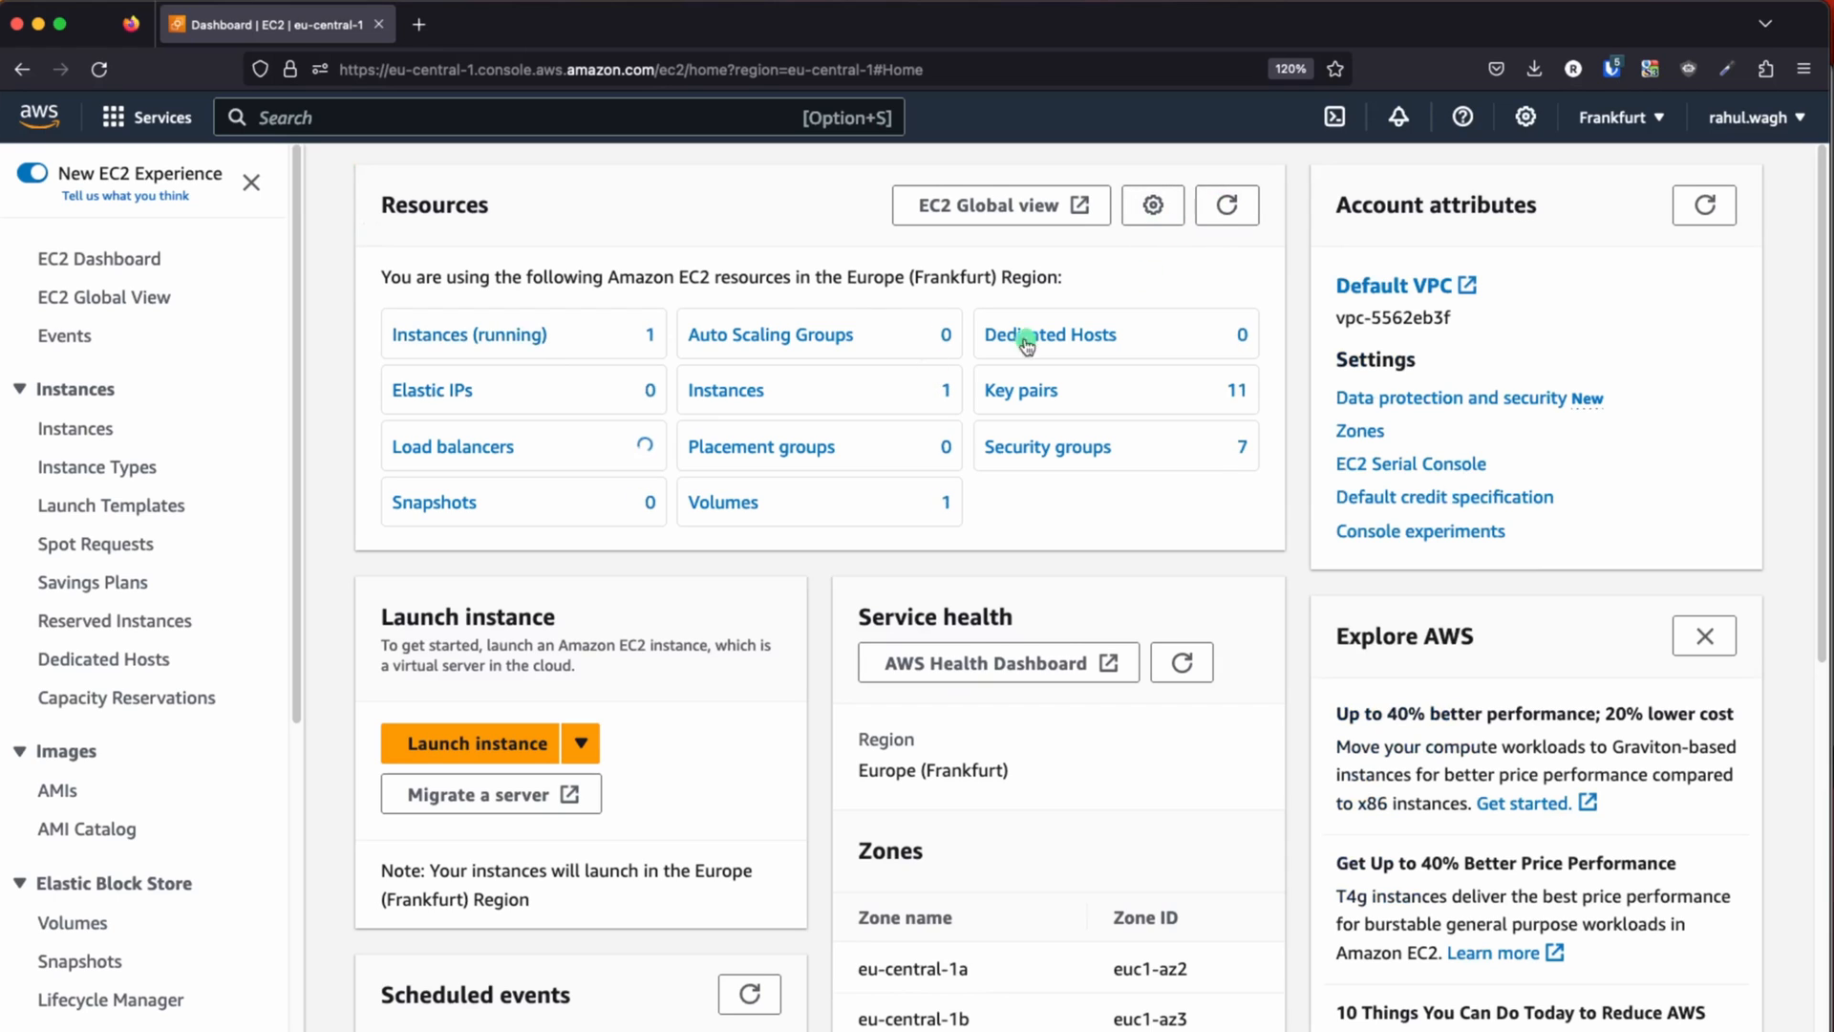
left_click(543, 336)
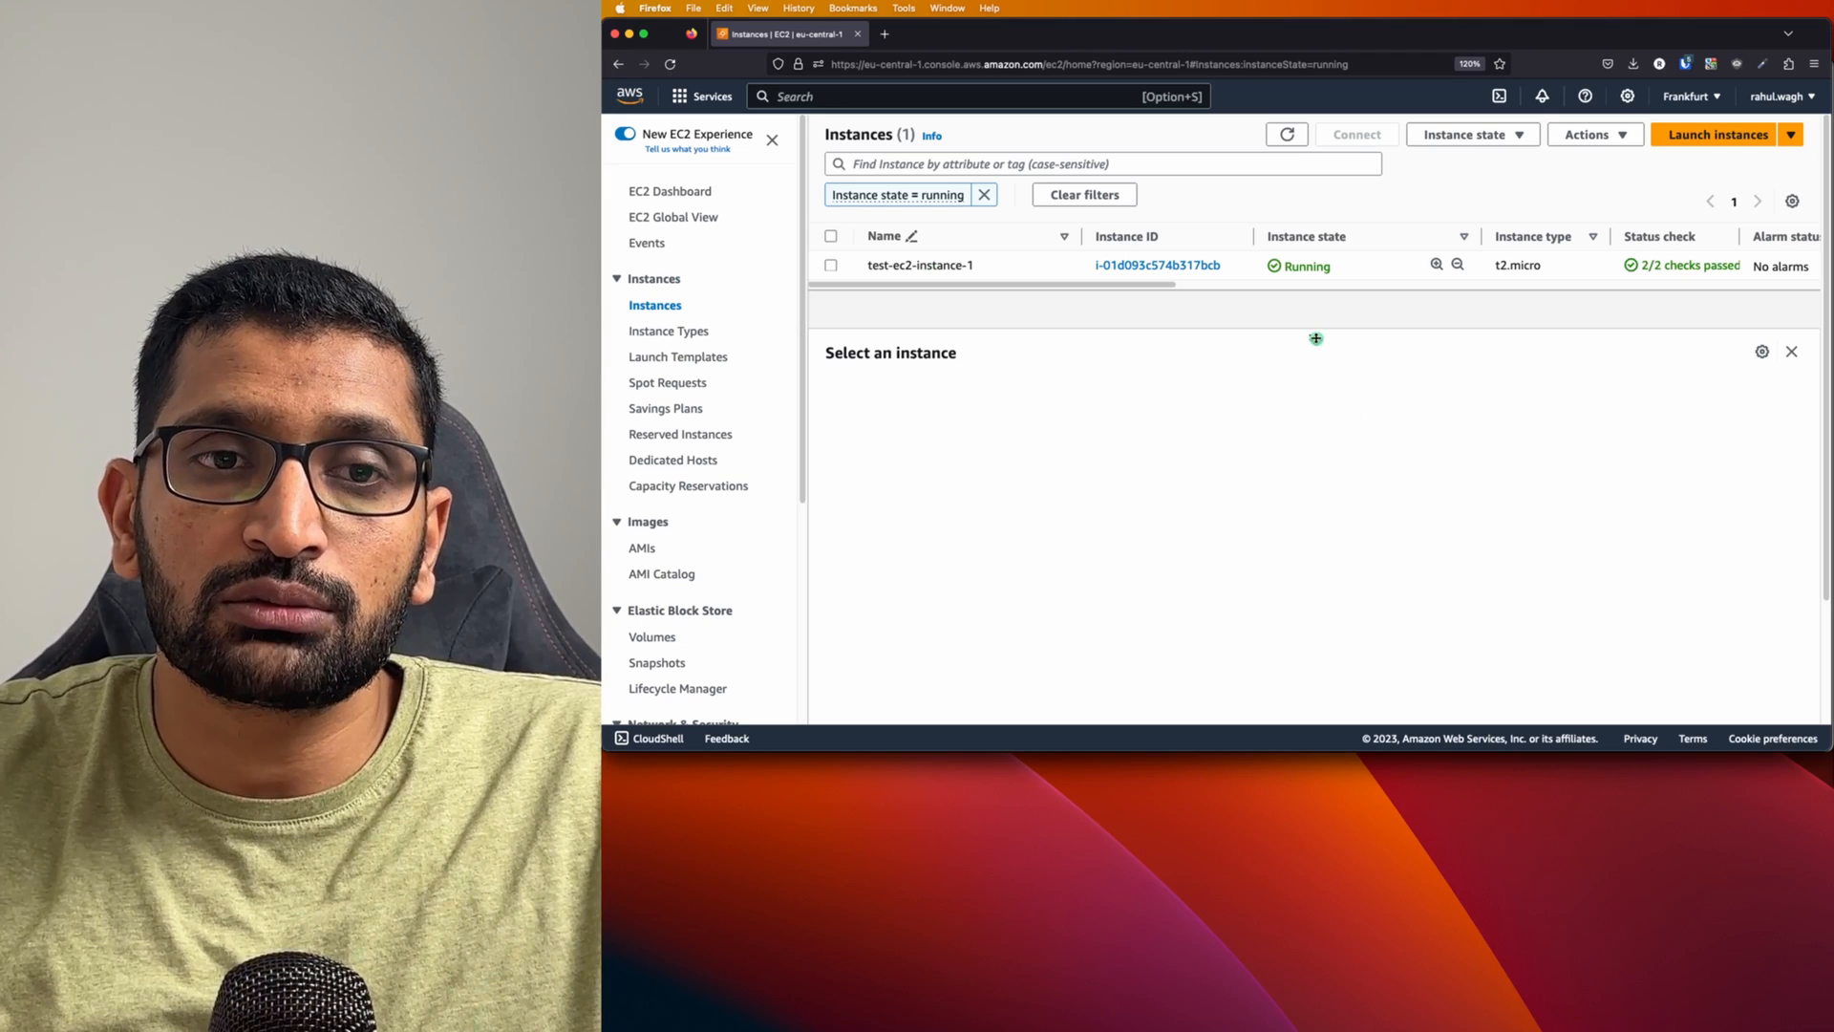
left_click_drag(1315, 338, 1312, 417)
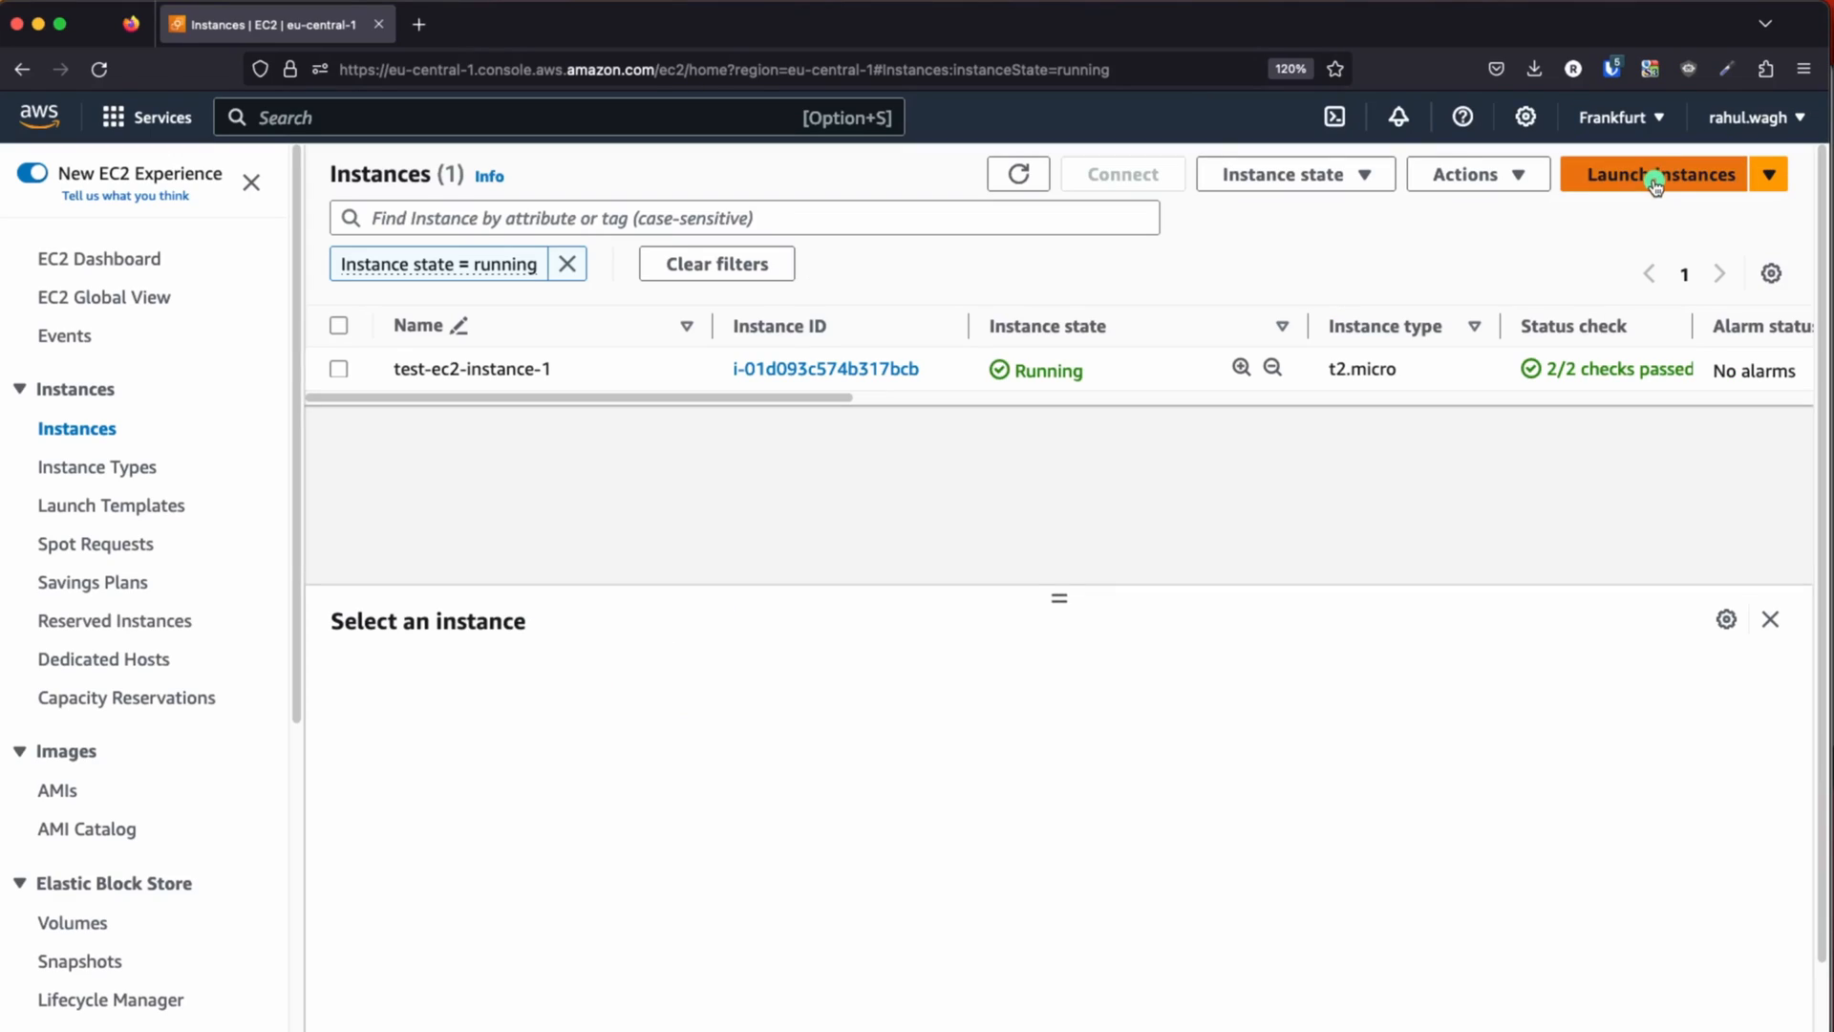
- Start launching another EC2 instance and name it test-ec2-instance-2
left_click(1715, 140)
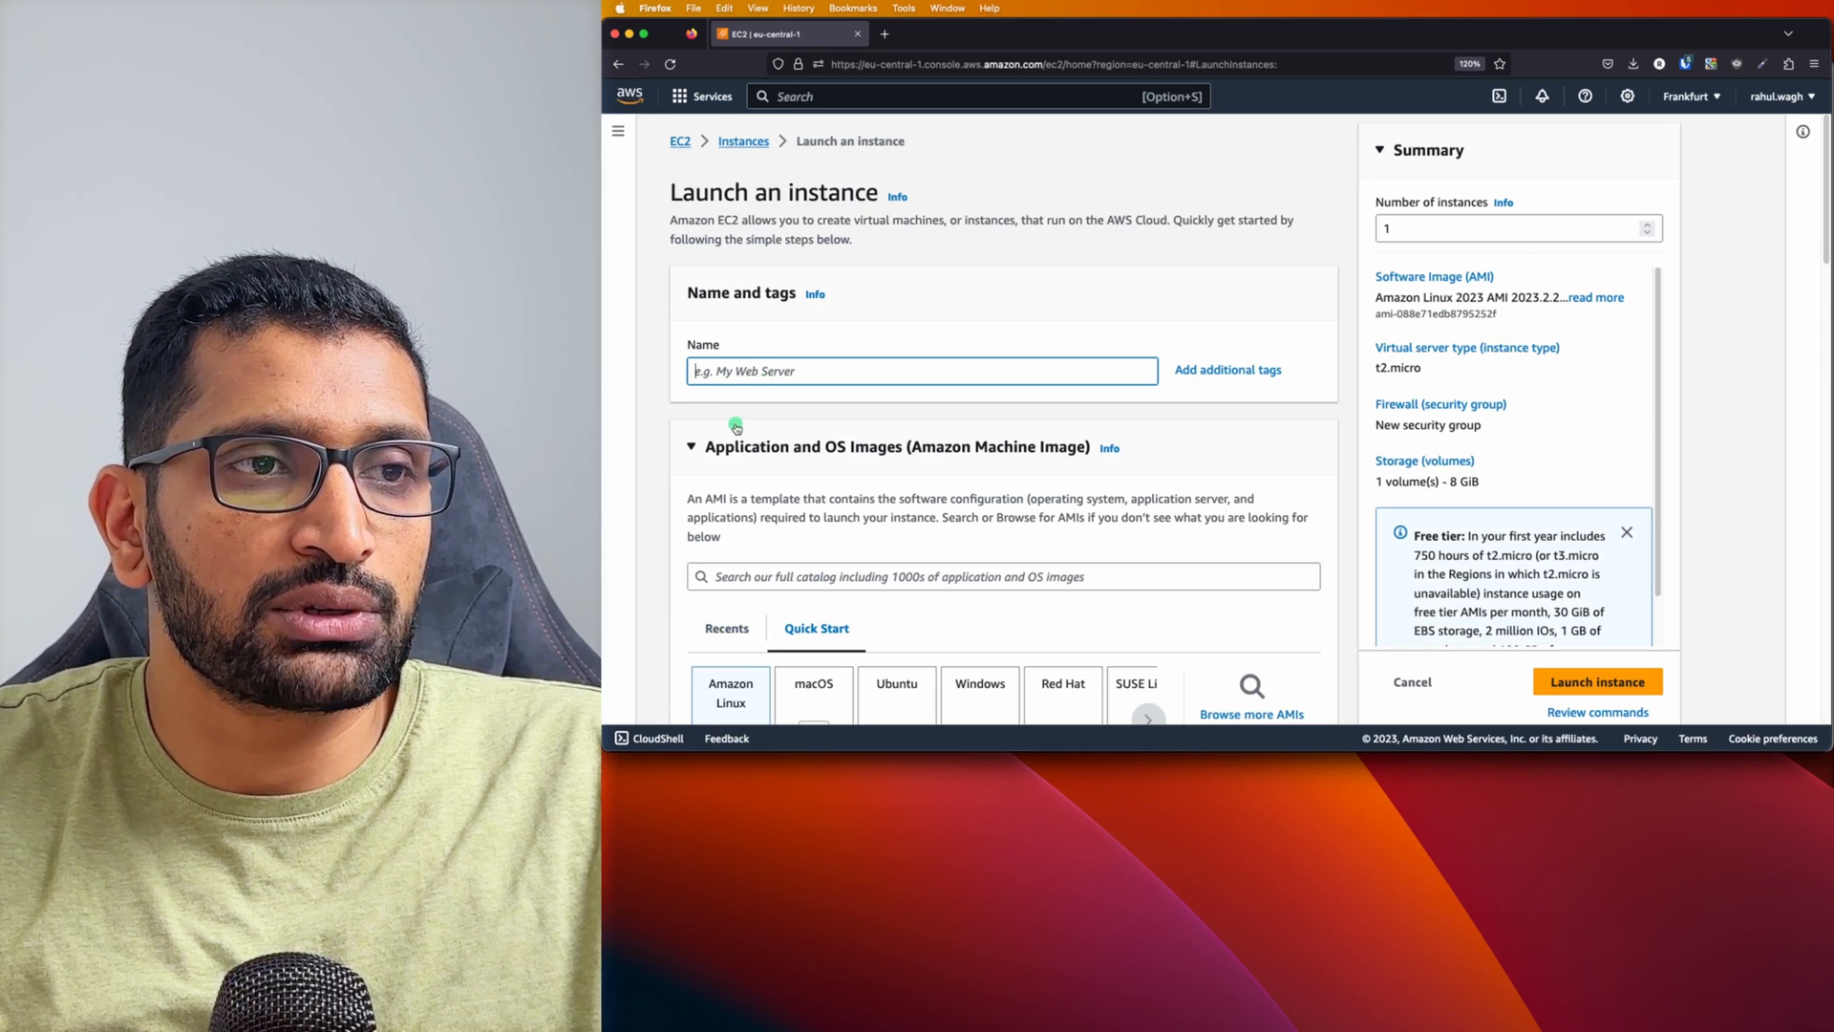
type("test-ec2-instance")
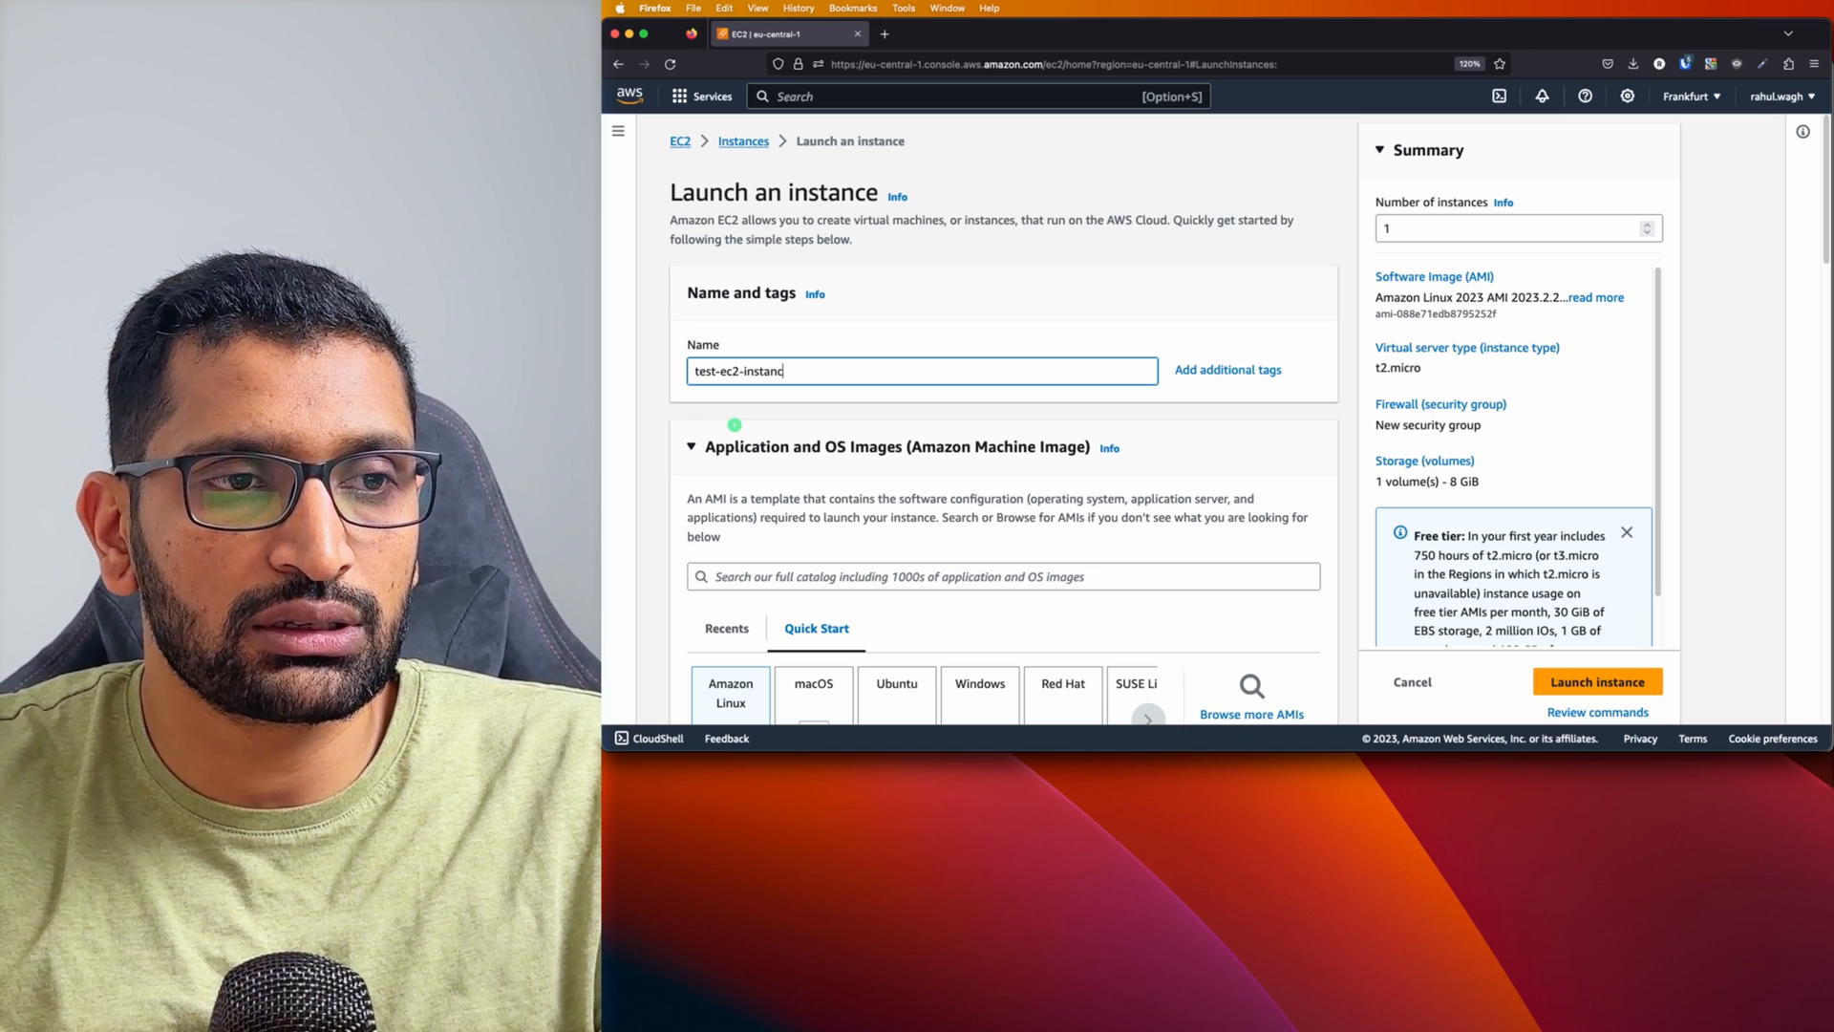
type("-2")
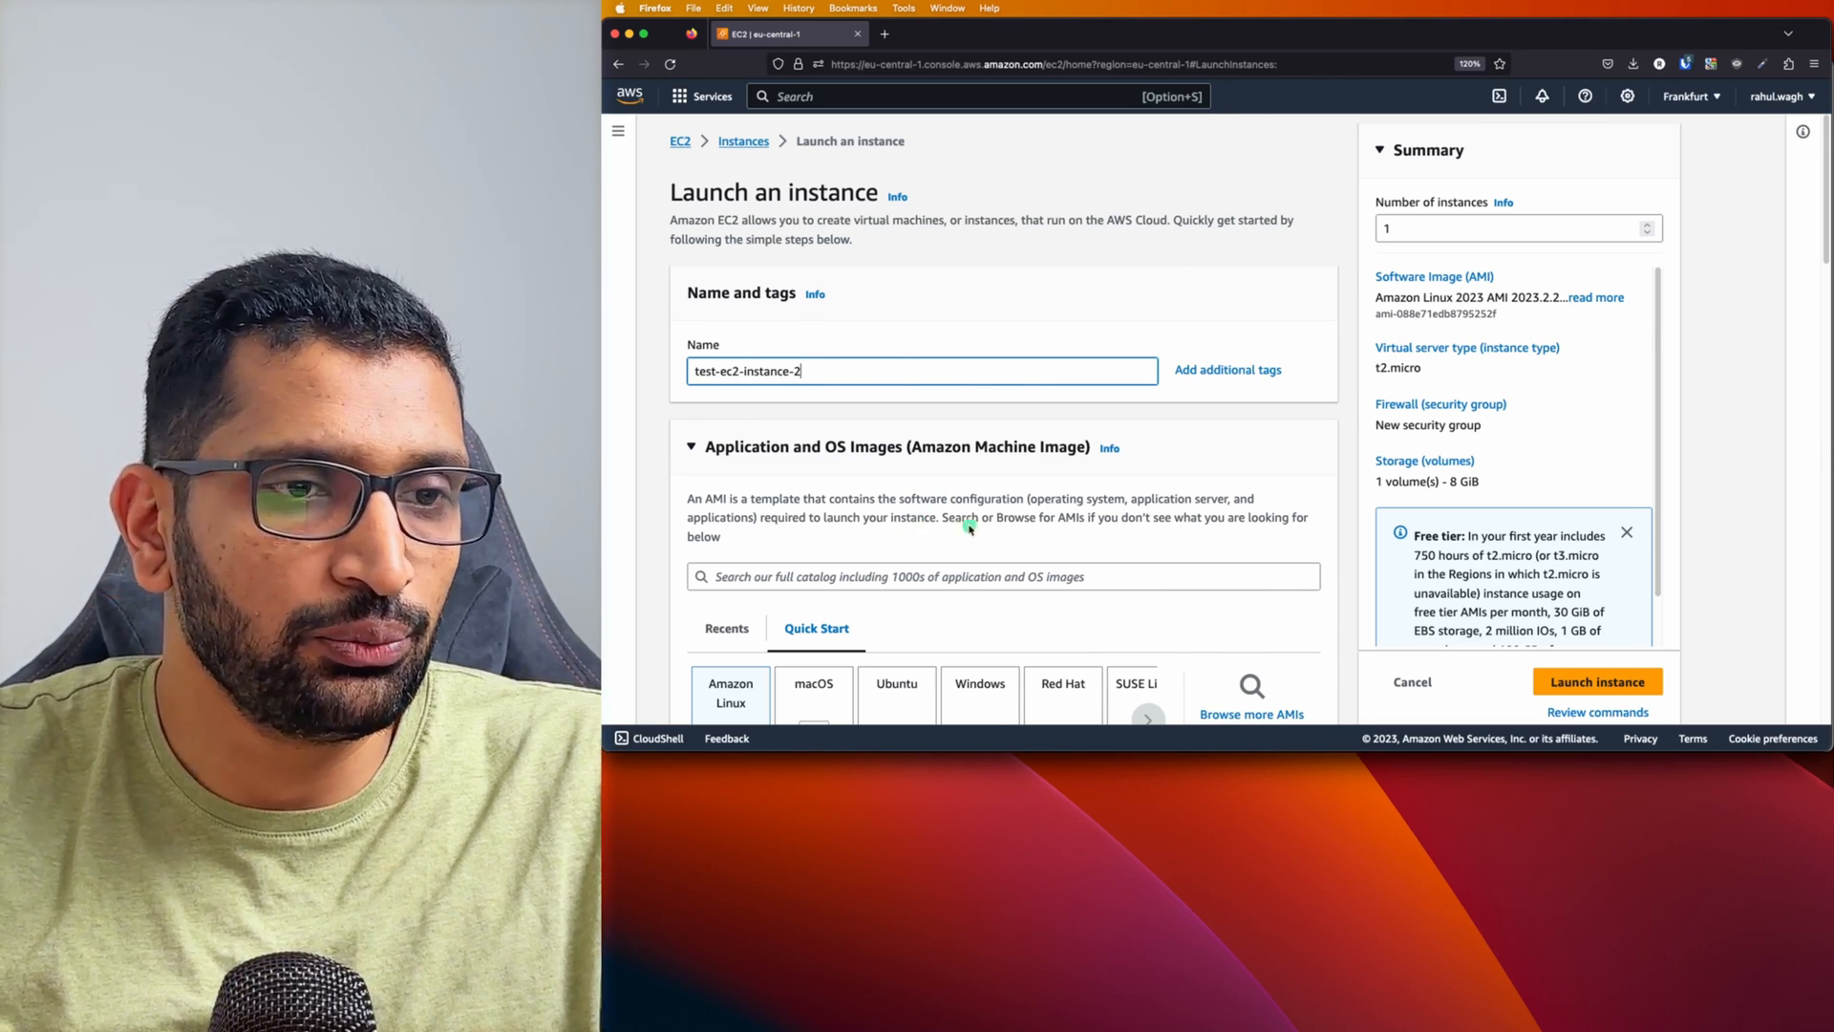
- Choose Ubuntu as the operating system image for the second instance
scroll(895, 467, "down", 3)
left_click(449, 728)
scroll(450, 728, "down", 5)
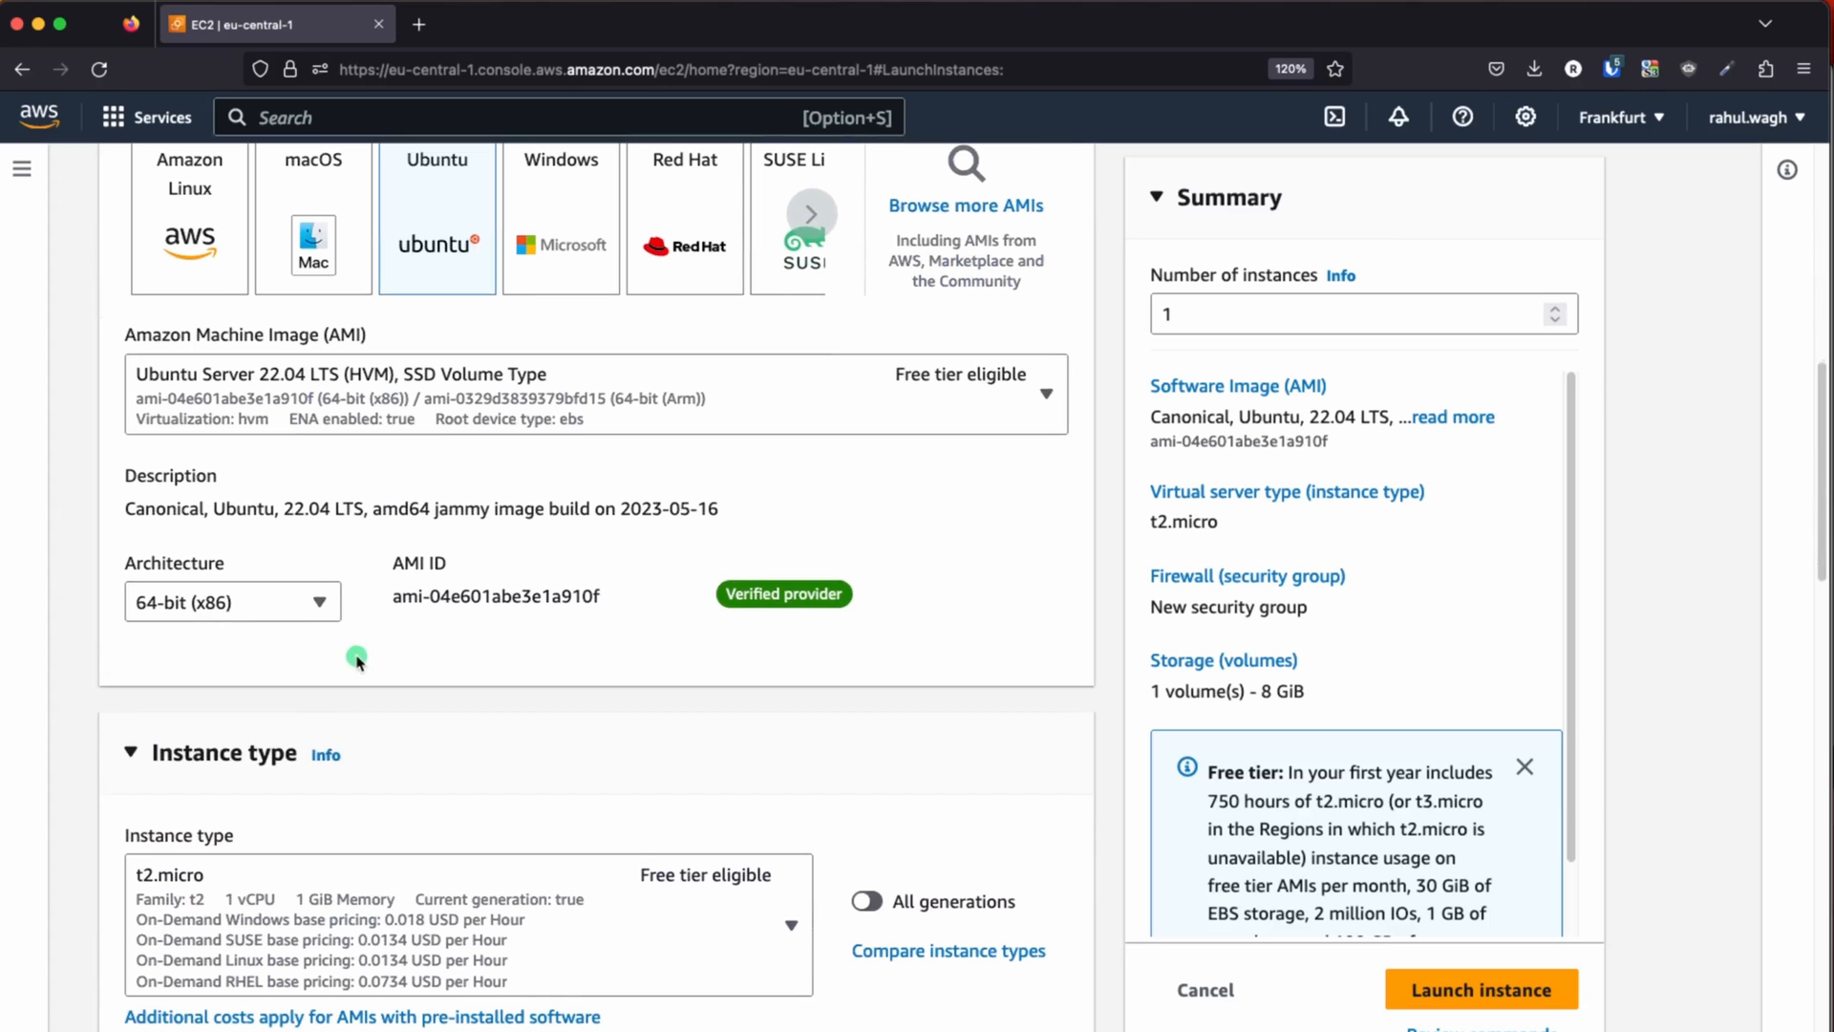
- Select test-alb-demo-key-pair as the login key pair for the second instance
scroll(564, 665, "down", 2)
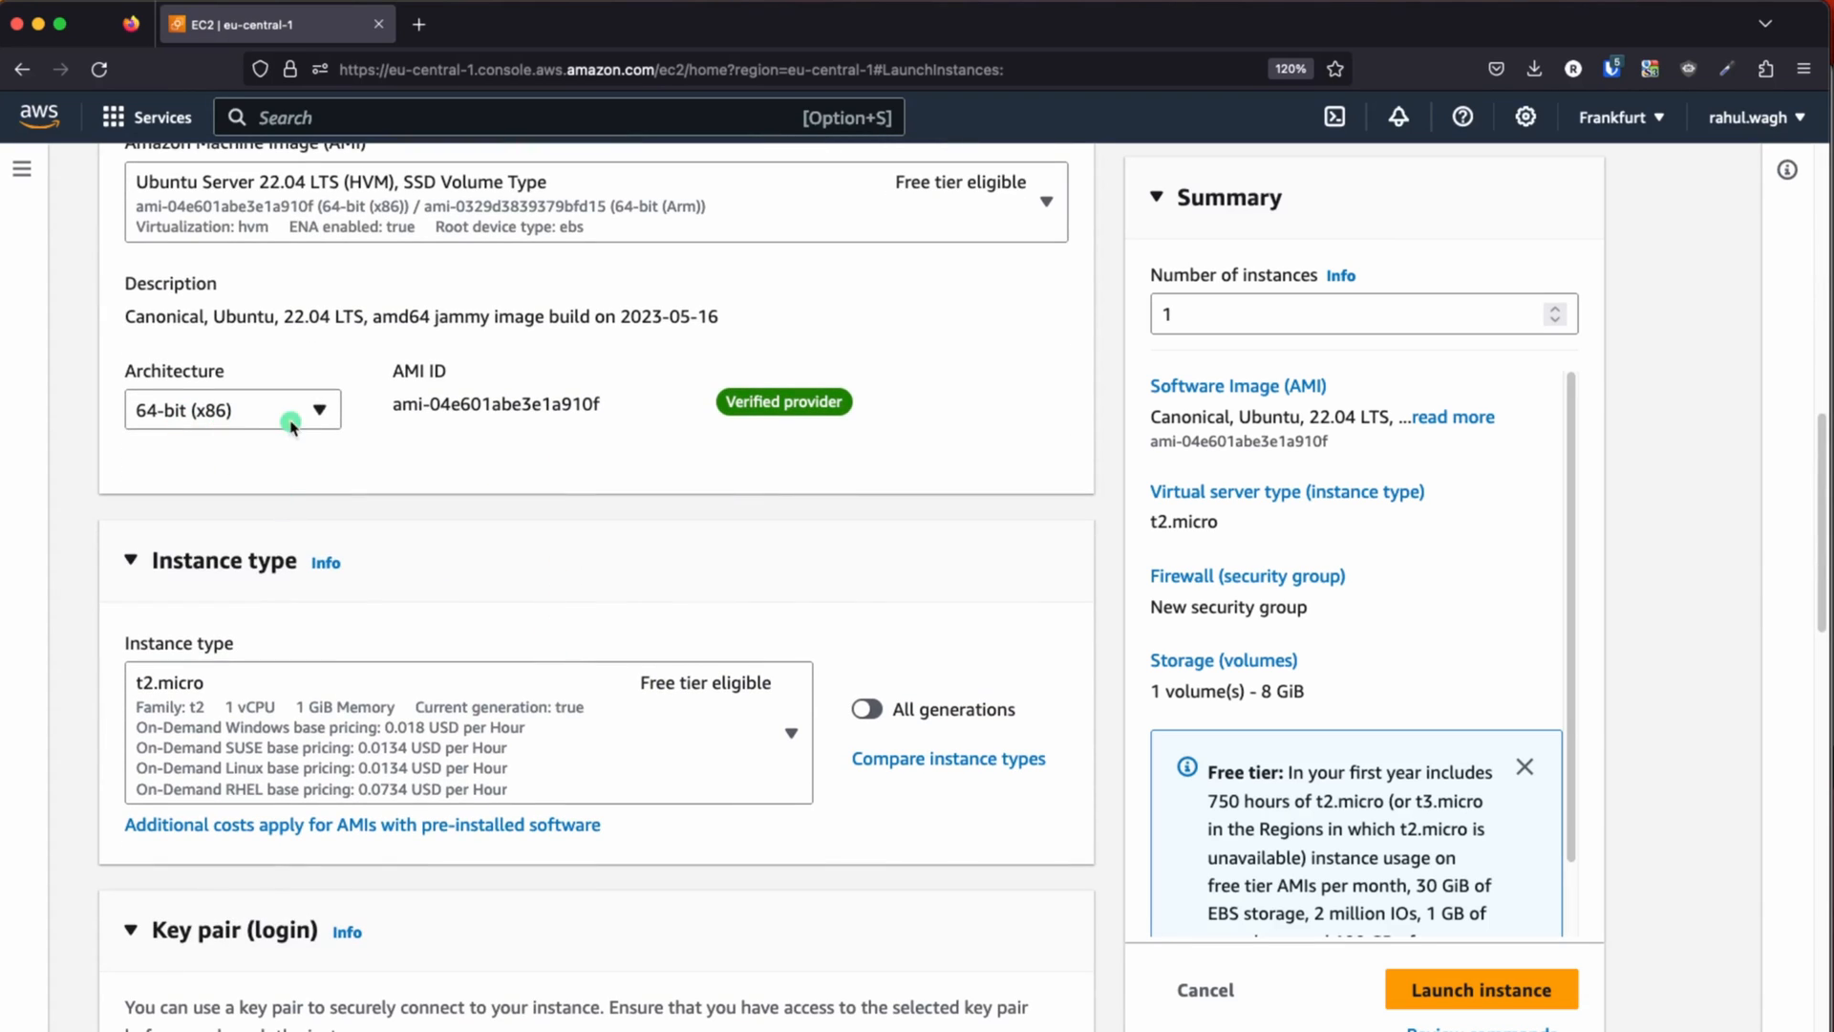
scroll(439, 623, "down", 2)
scroll(439, 626, "down", 2)
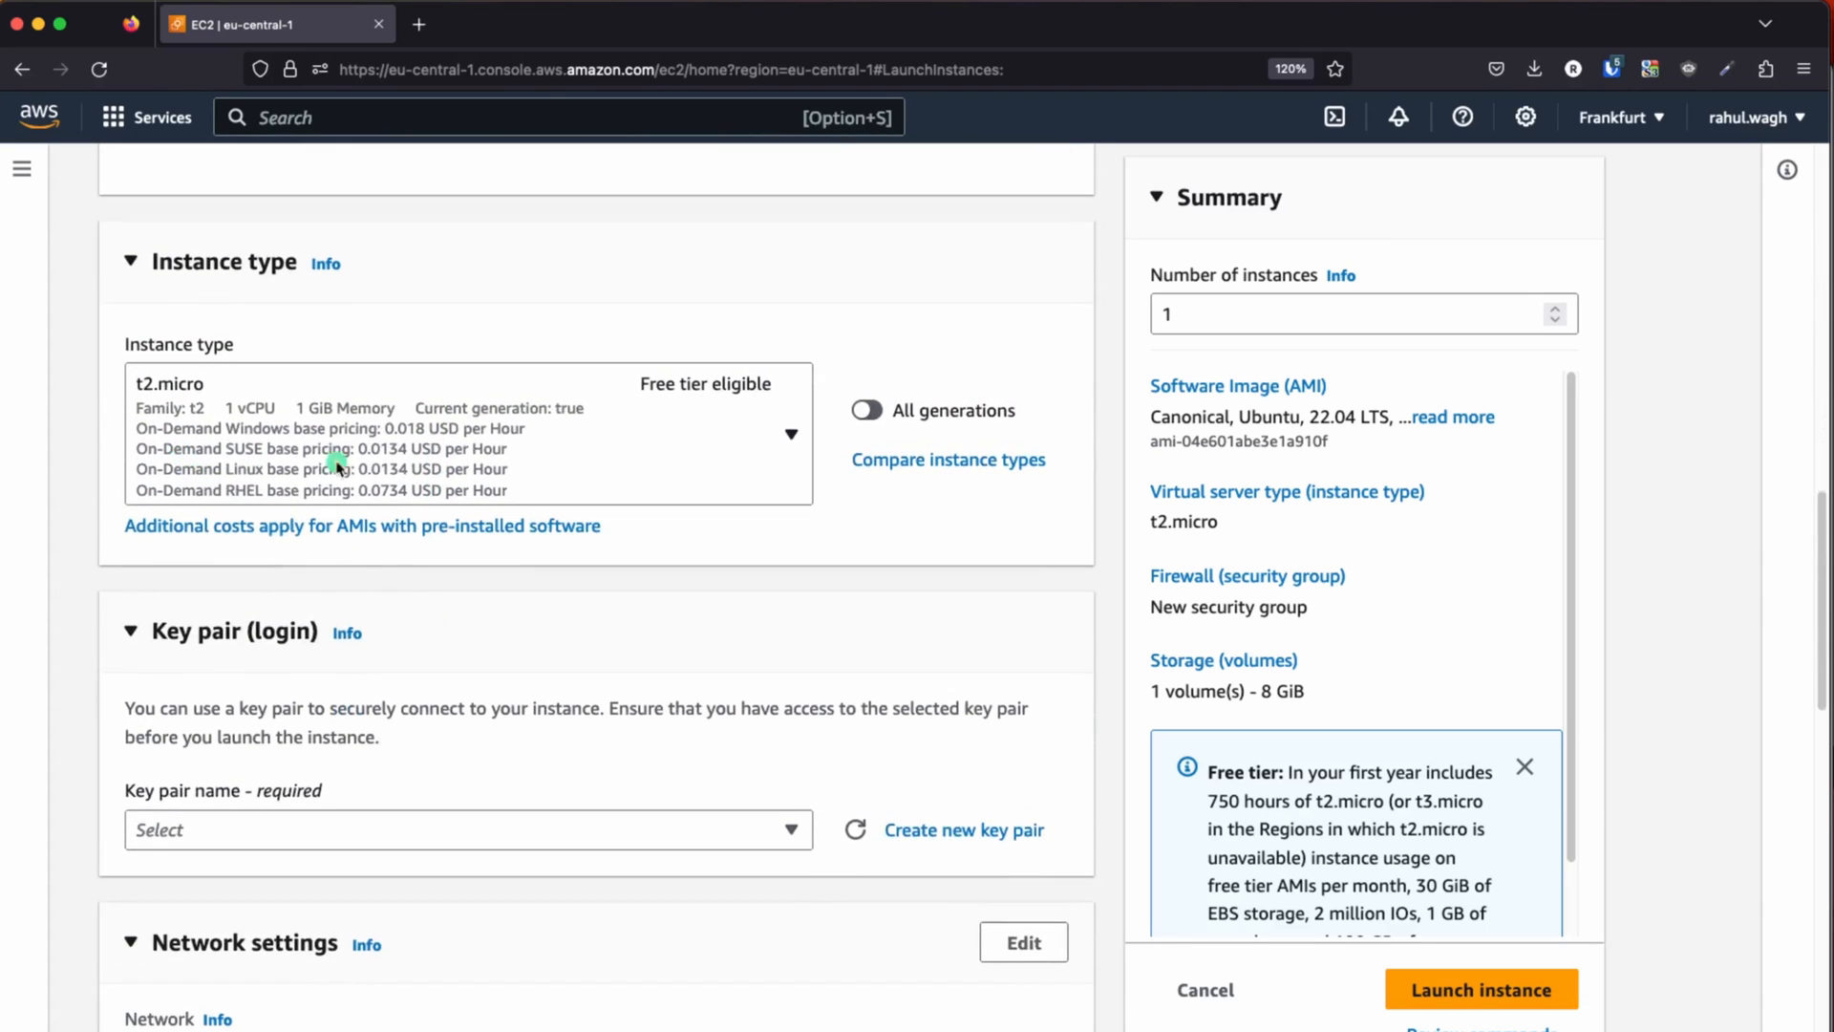
scroll(509, 709, "down", 2)
left_click(790, 595)
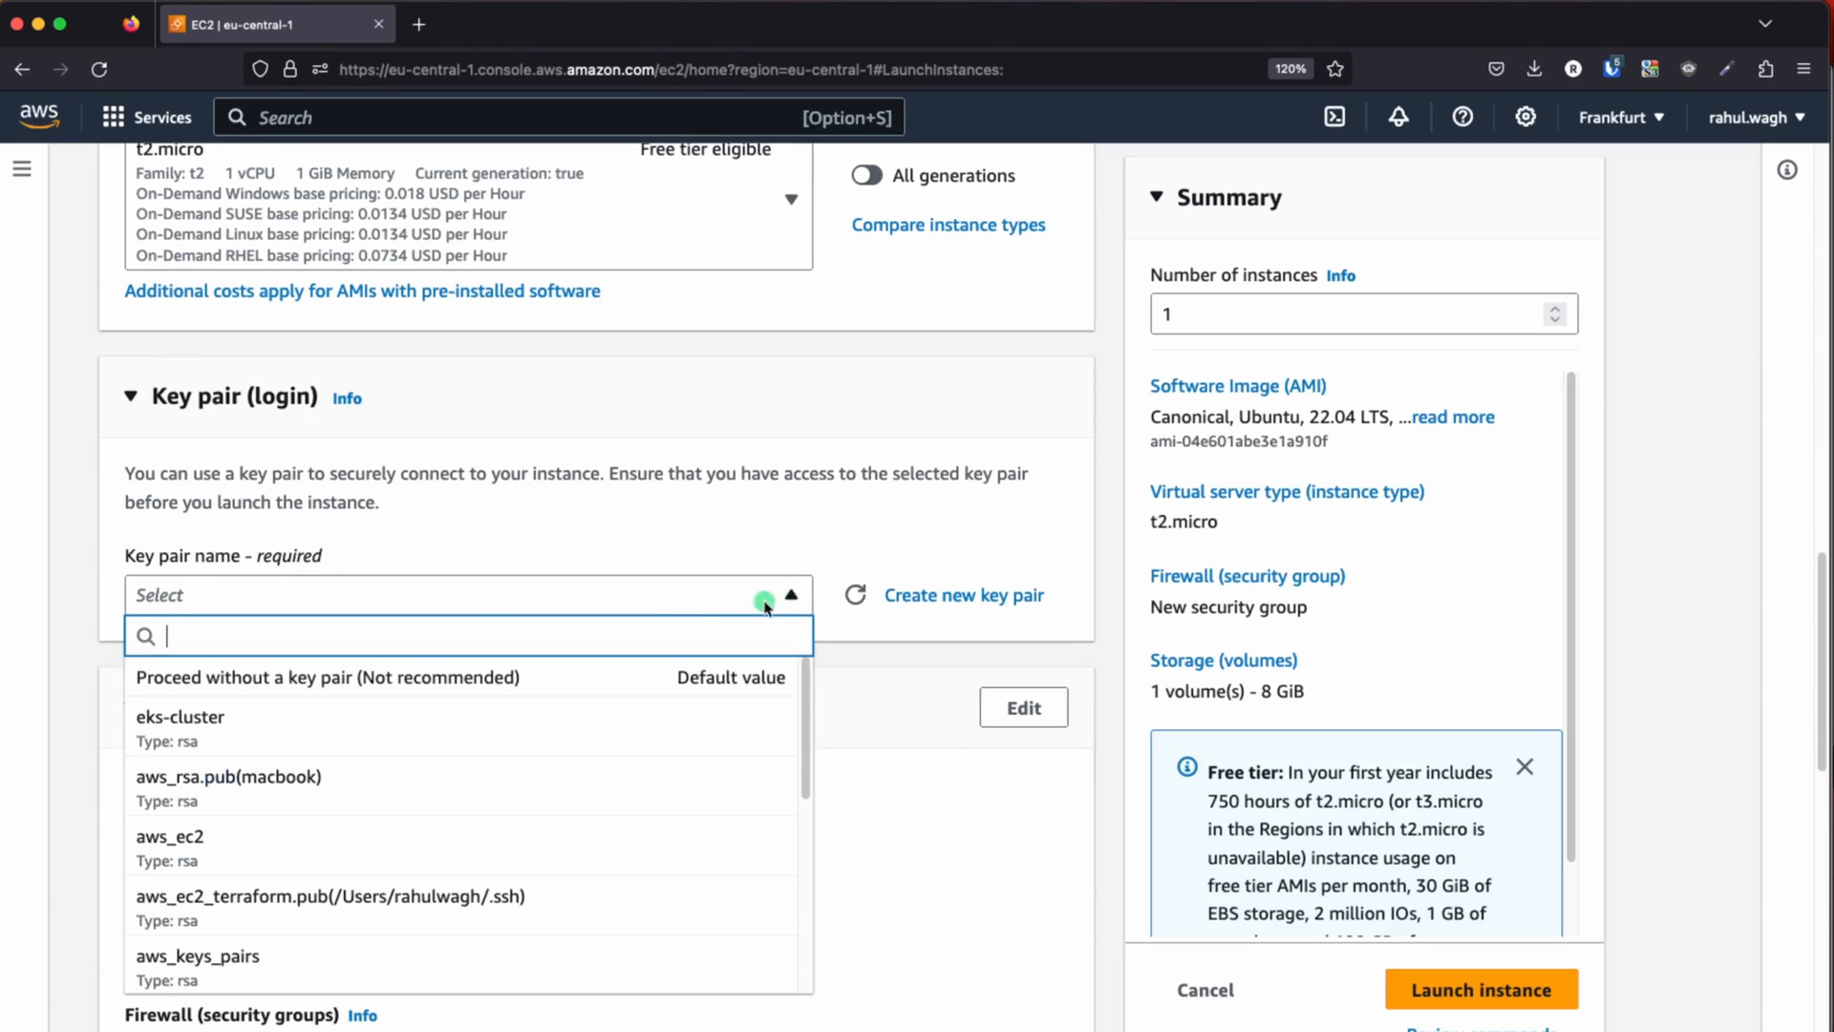
scroll(498, 900, "down", 5)
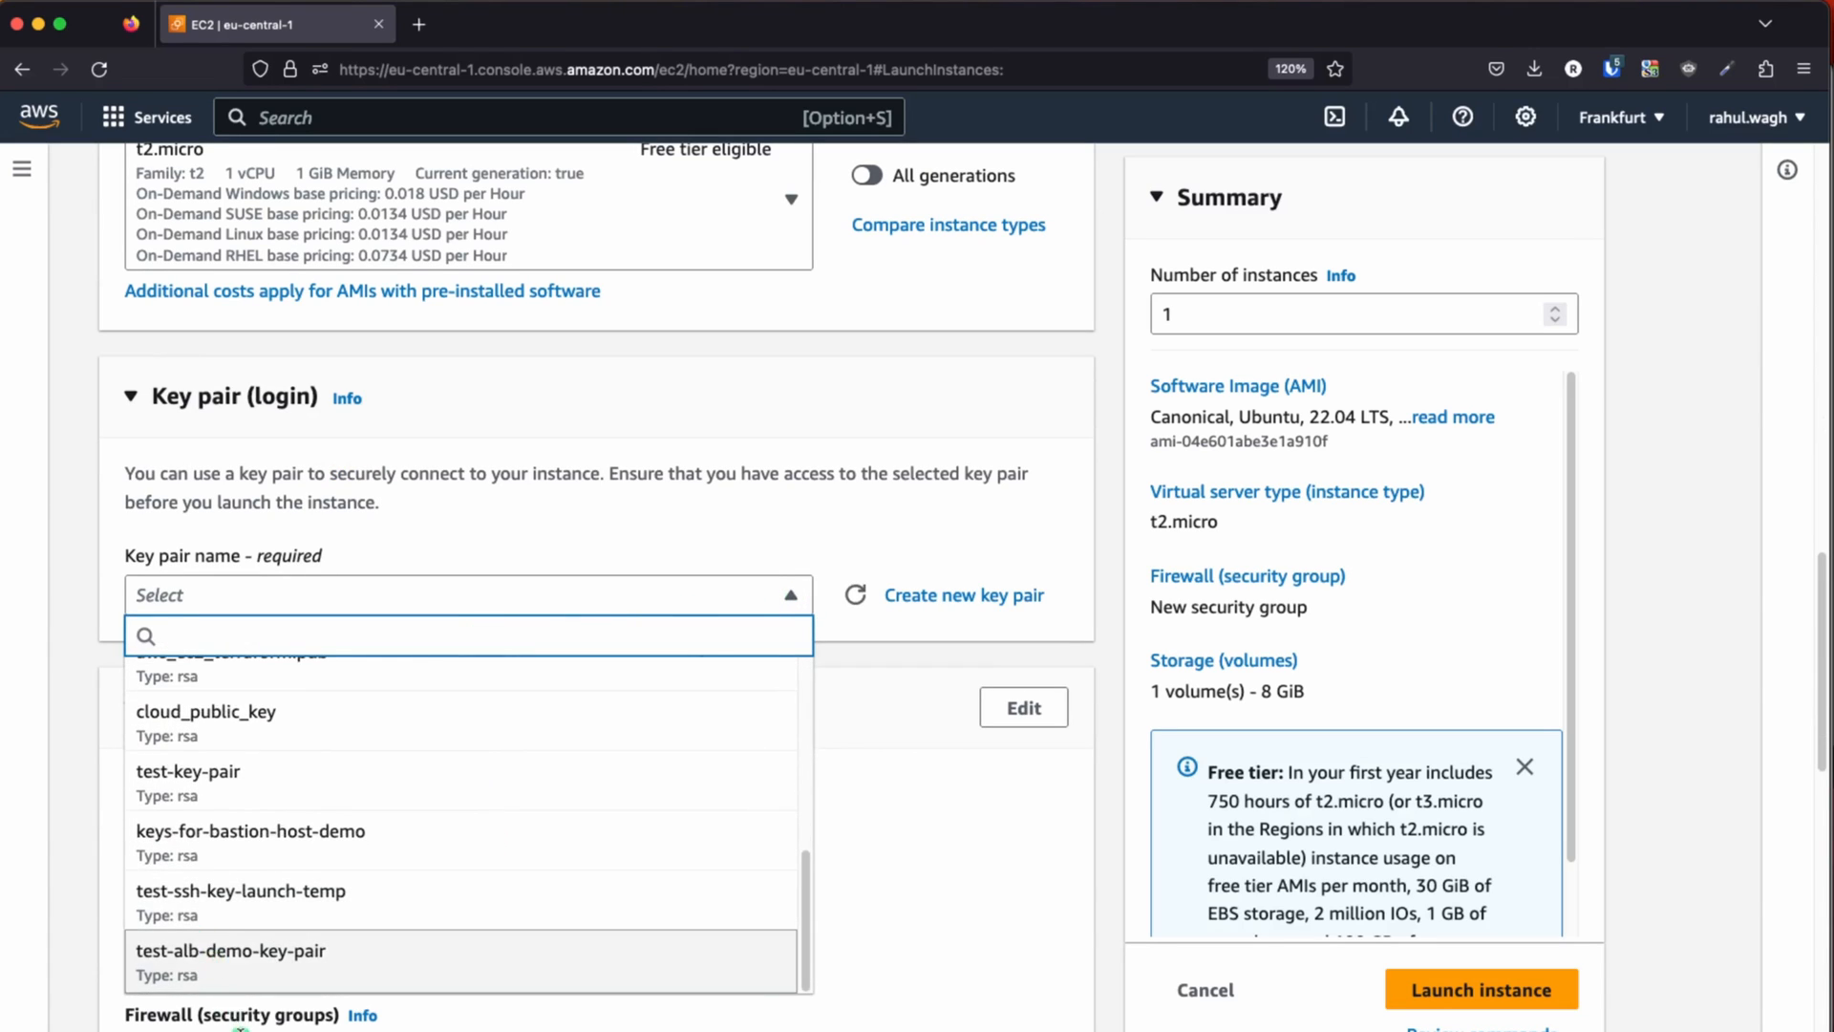
left_click(218, 969)
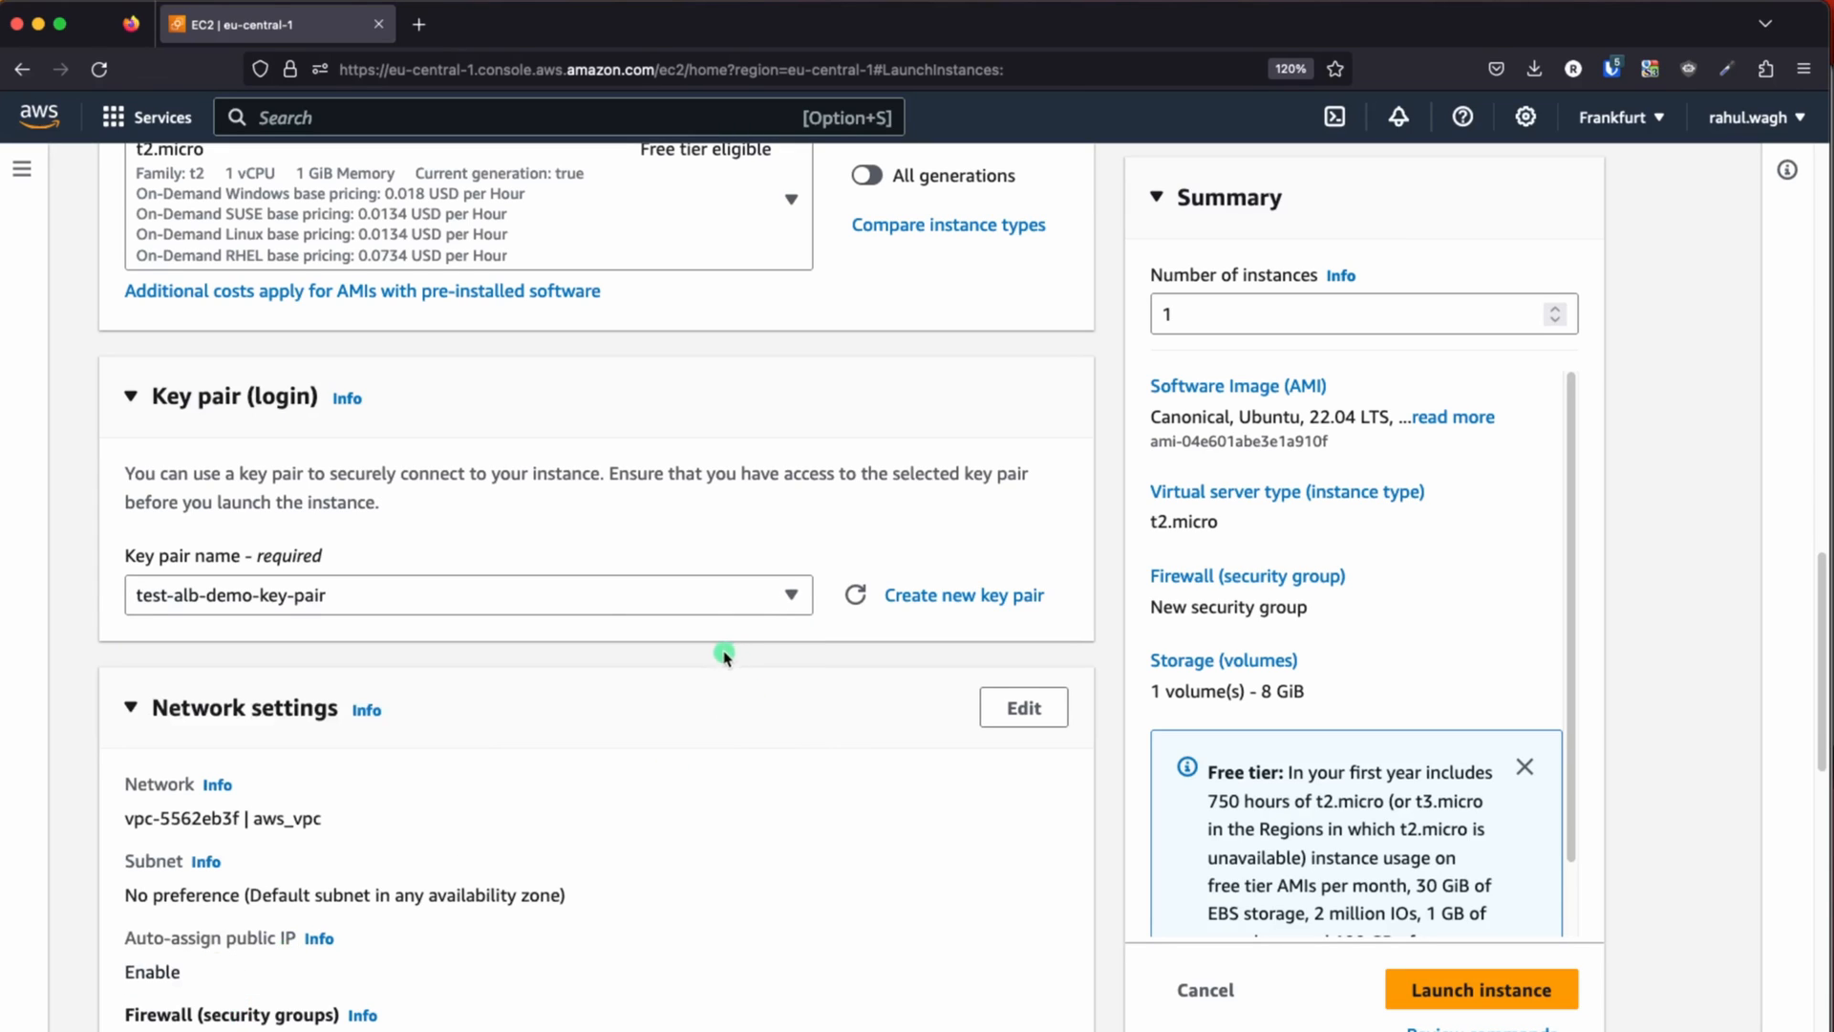
- Edit the network settings to place the second instance in test-vpc and the subnet test-public-subnet-1b
scroll(726, 659, "down", 2)
left_click(1000, 523)
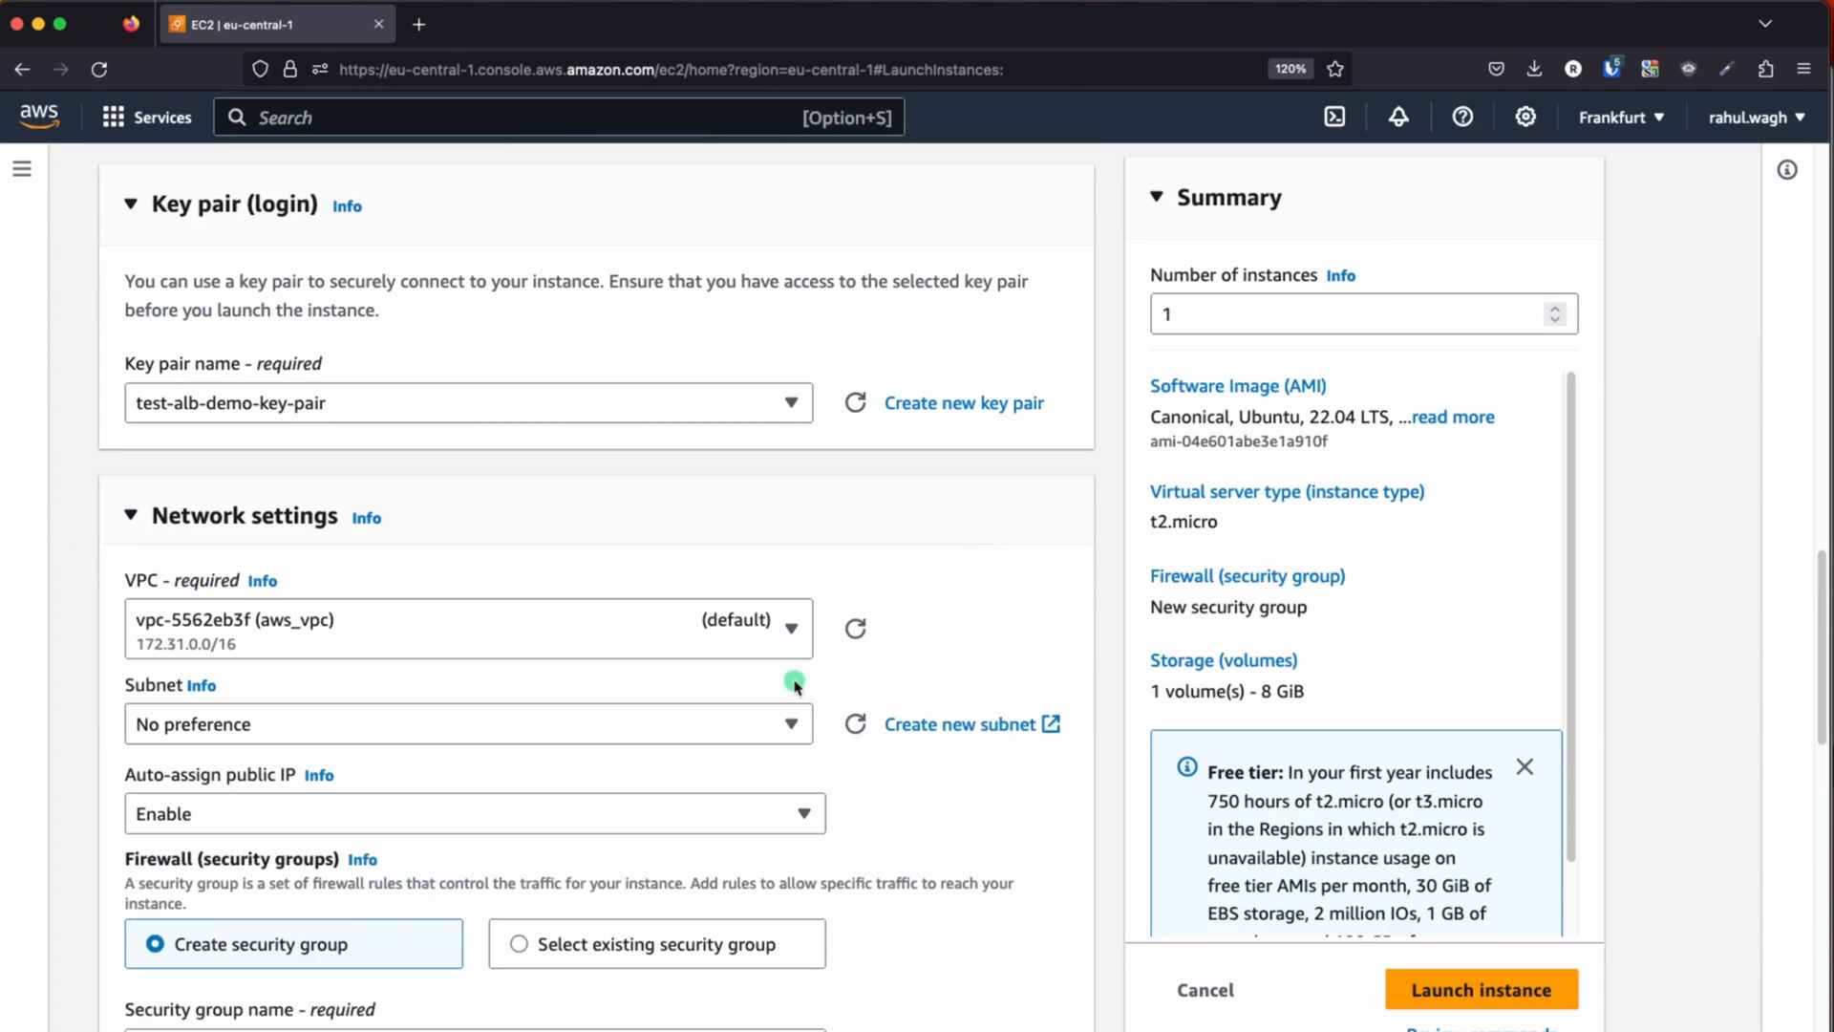
left_click(524, 632)
left_click(442, 723)
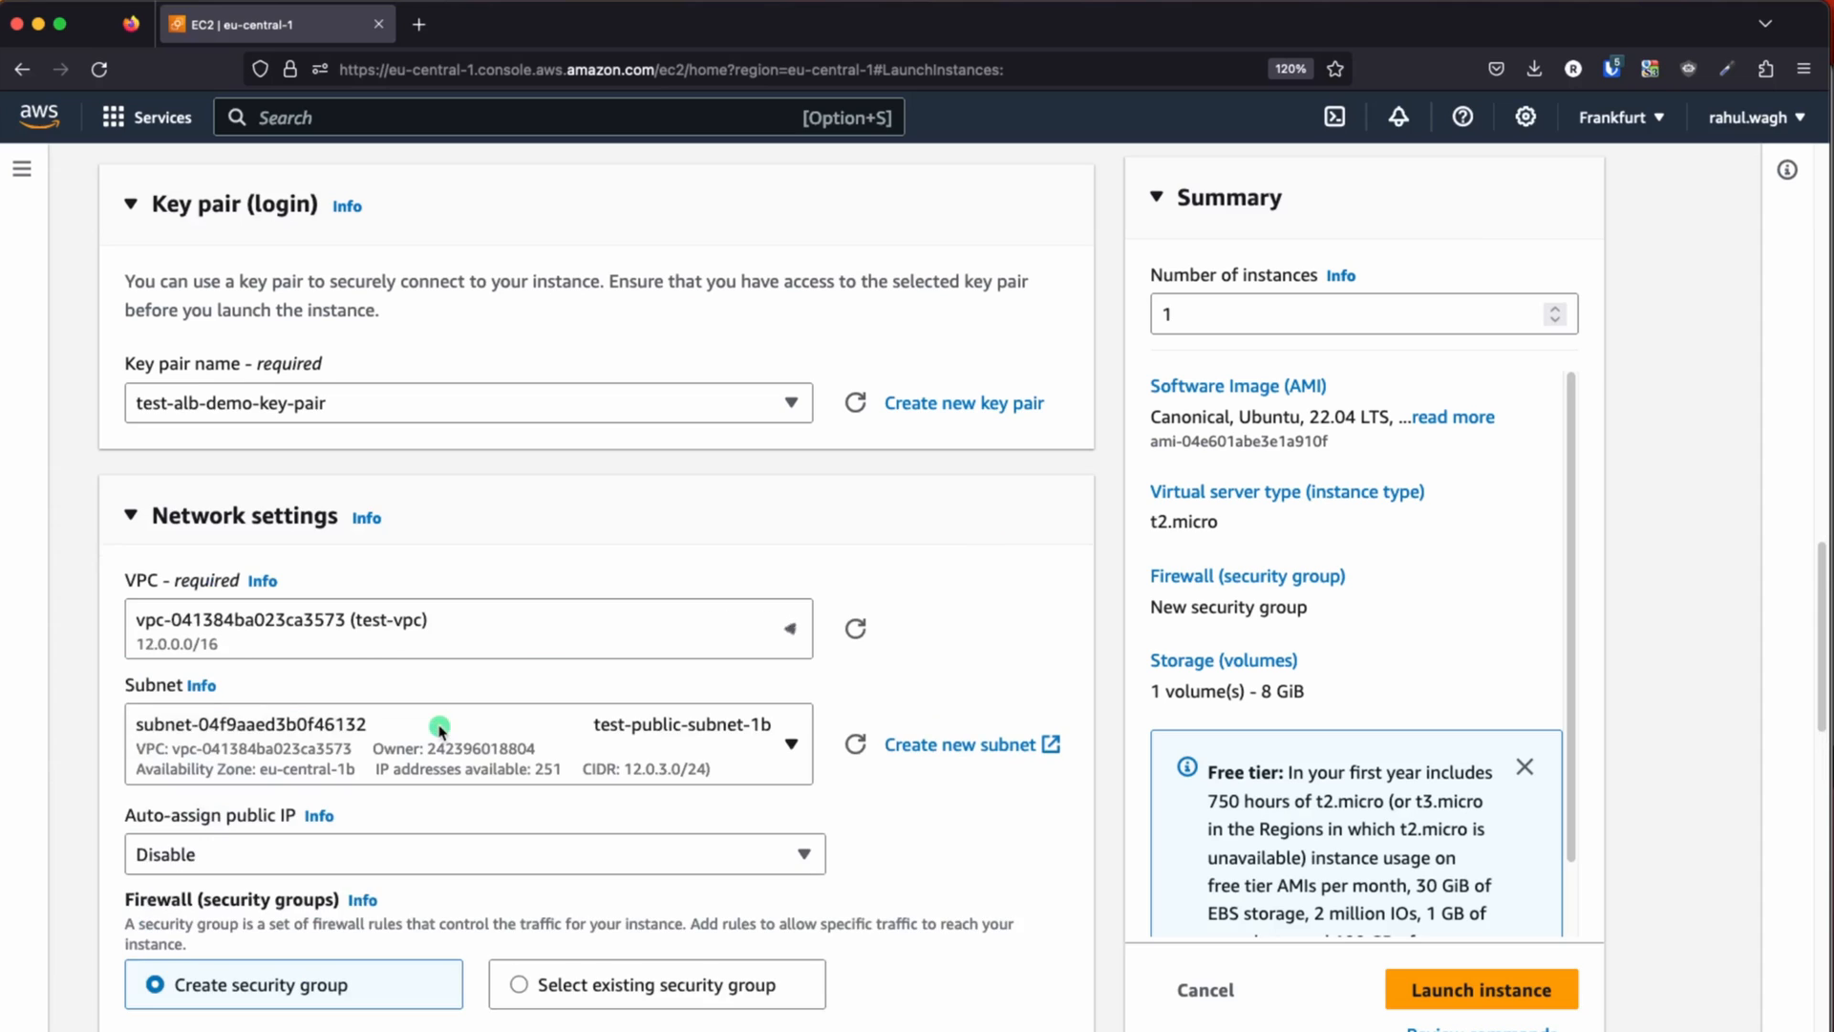
scroll(984, 690, "down", 2)
left_click(736, 631)
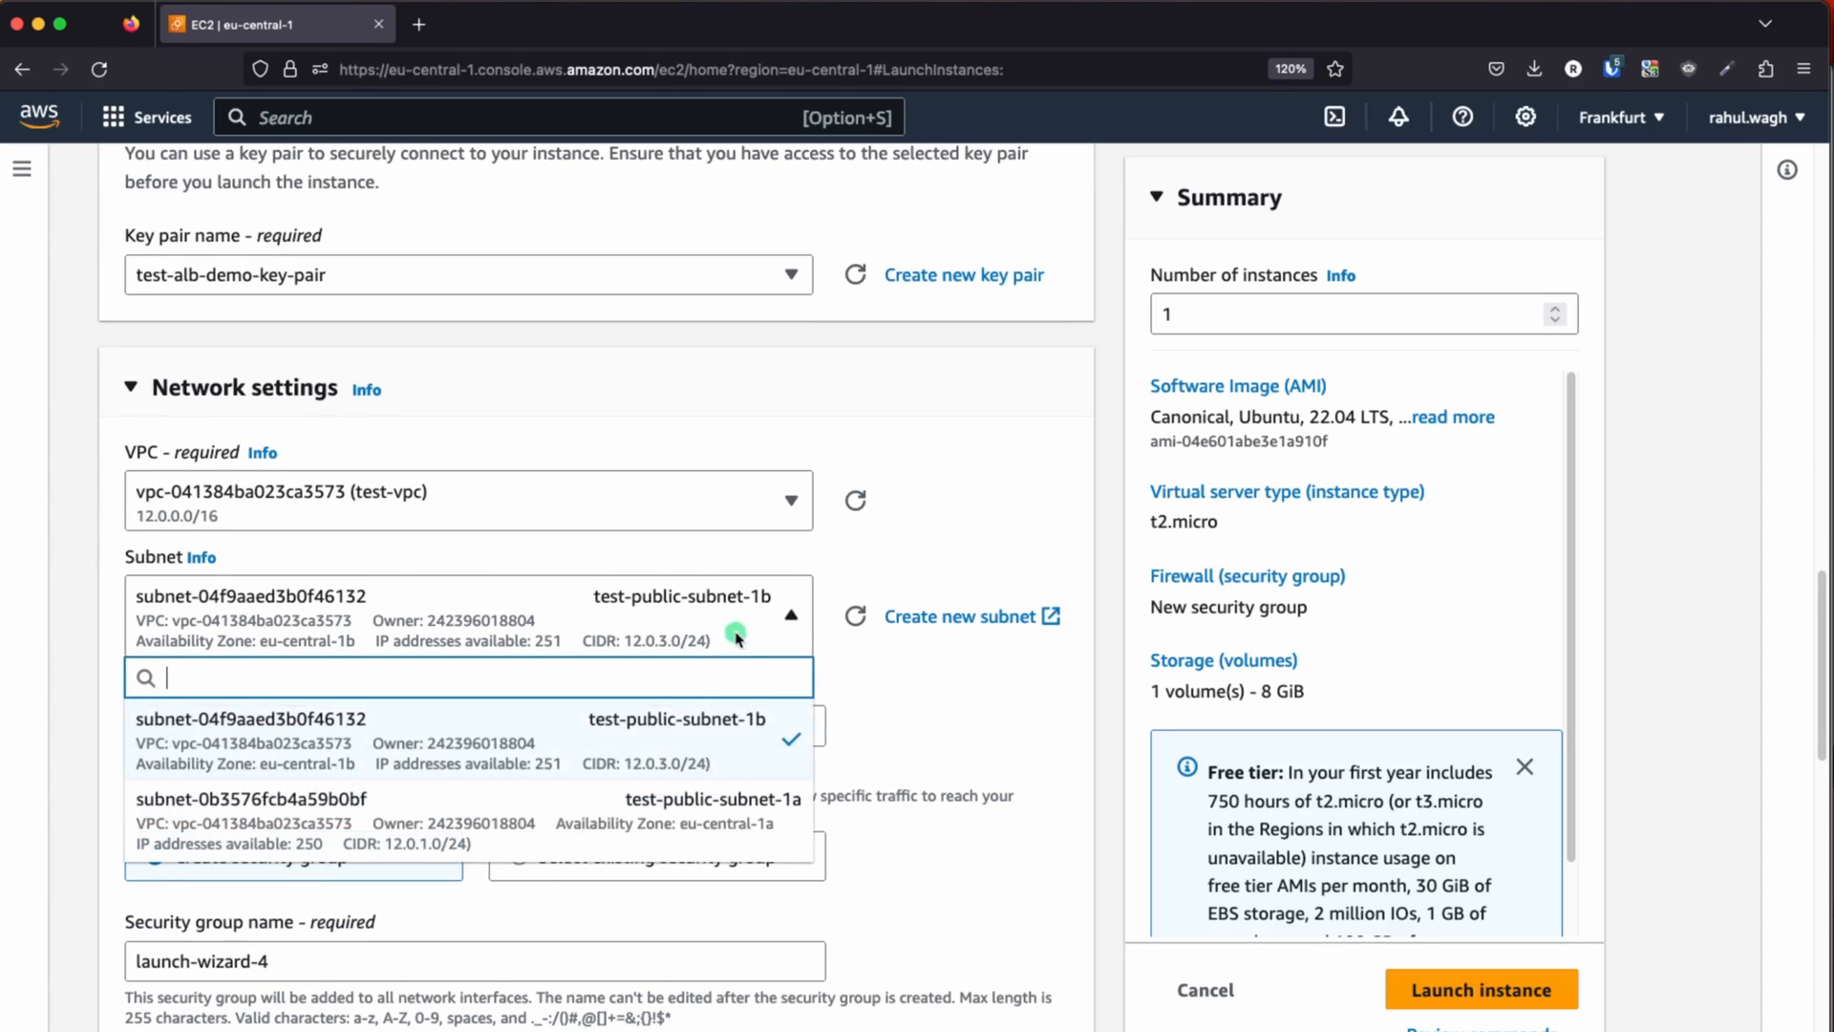
left_click(722, 758)
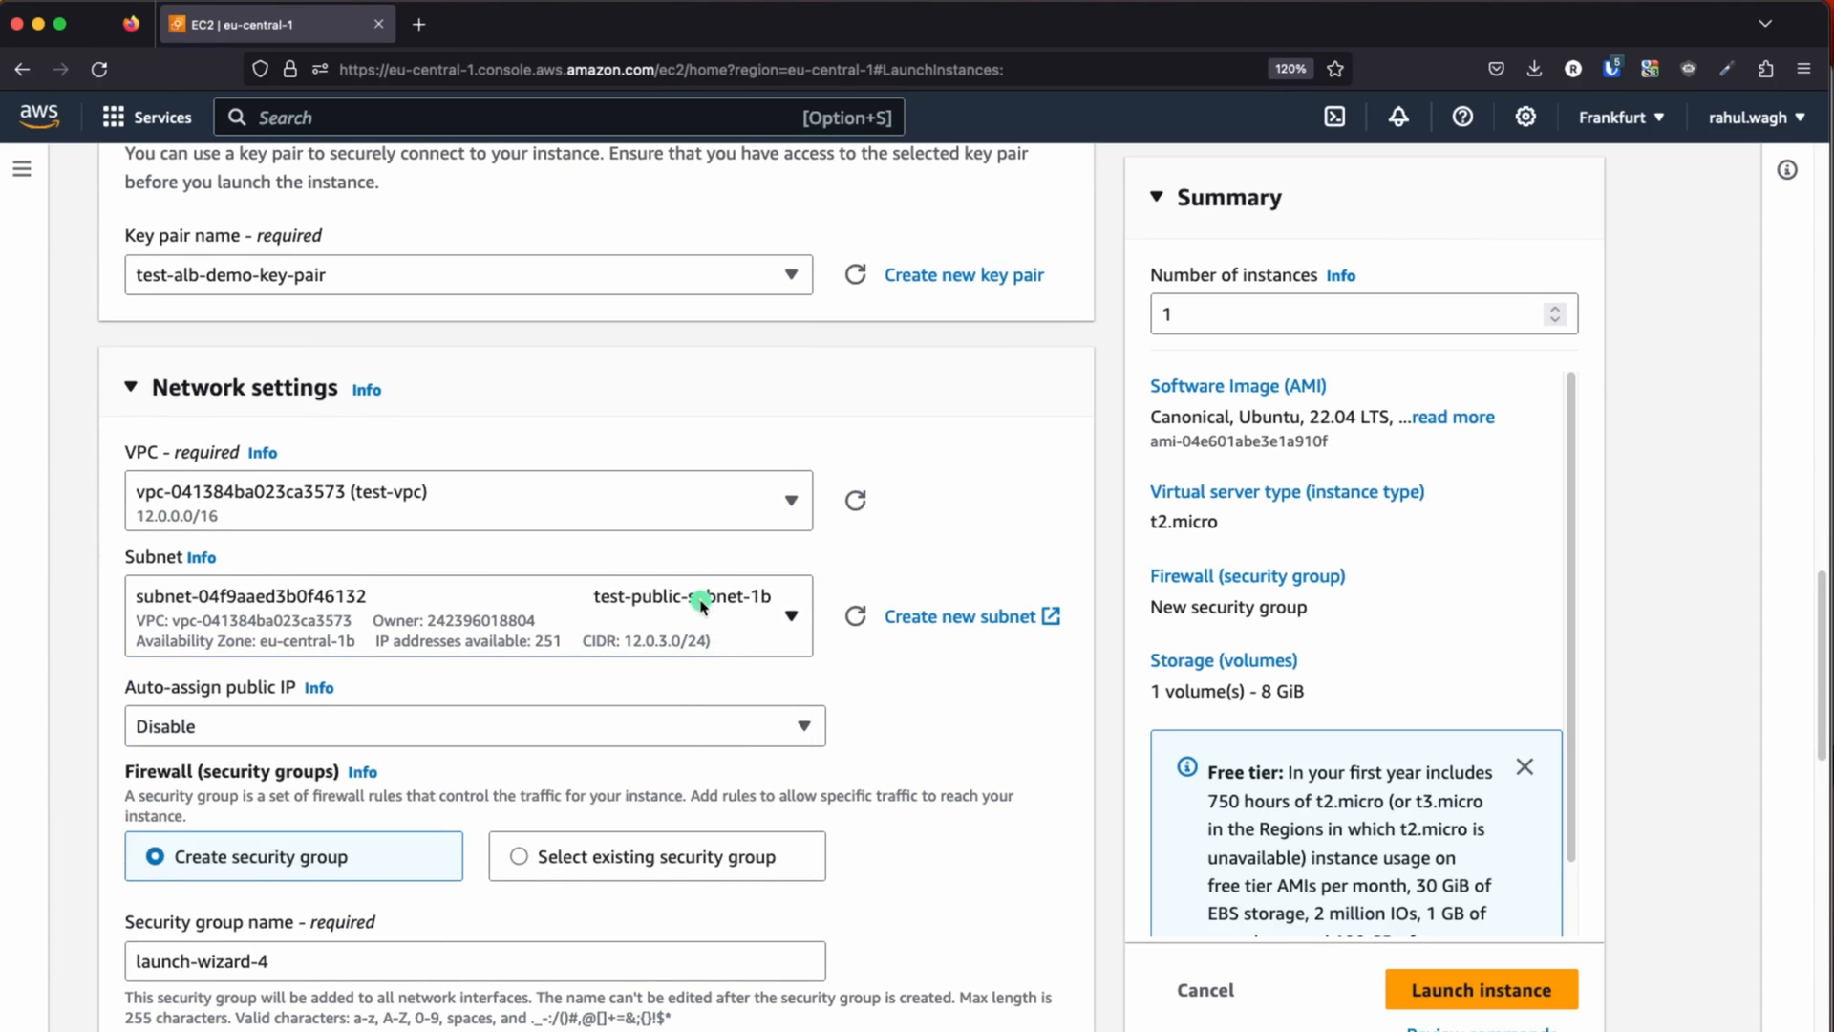
- Enable auto-assignment of a public IP for the second instance
scroll(886, 721, "down", 1)
scroll(885, 722, "down", 2)
left_click(320, 493)
left_click(172, 532)
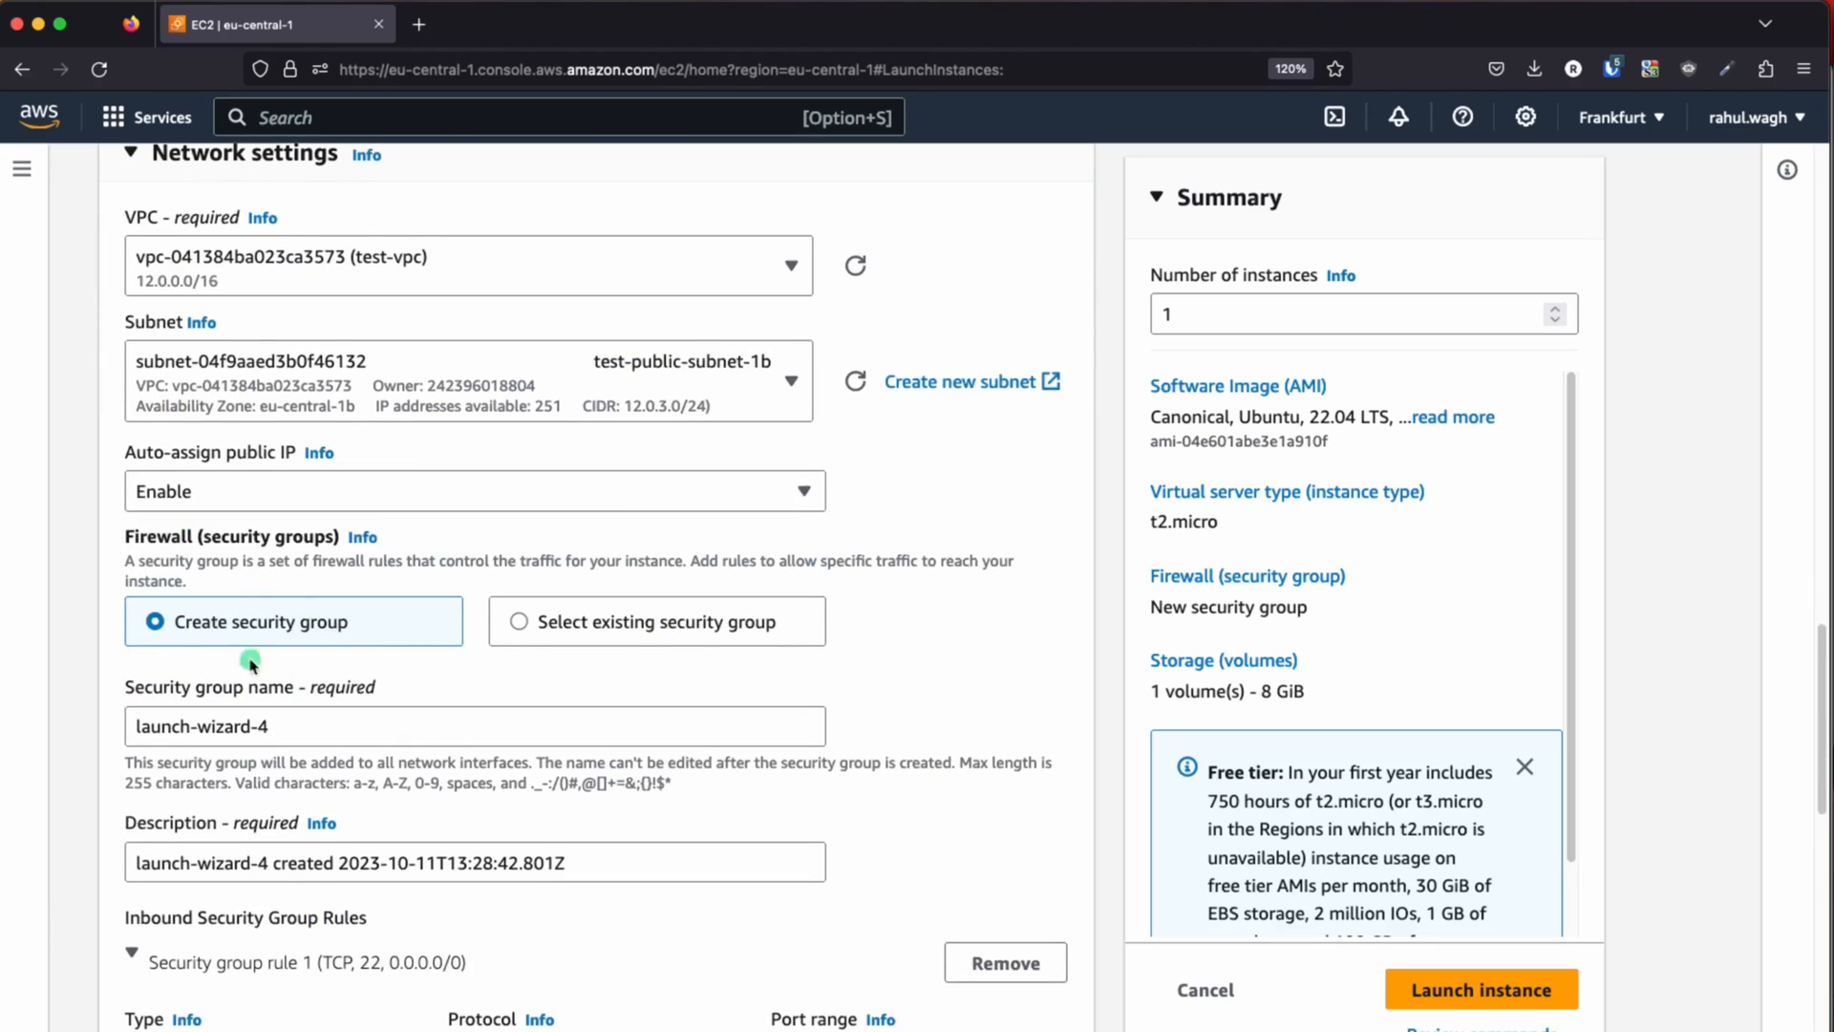
scroll(361, 644, "down", 5)
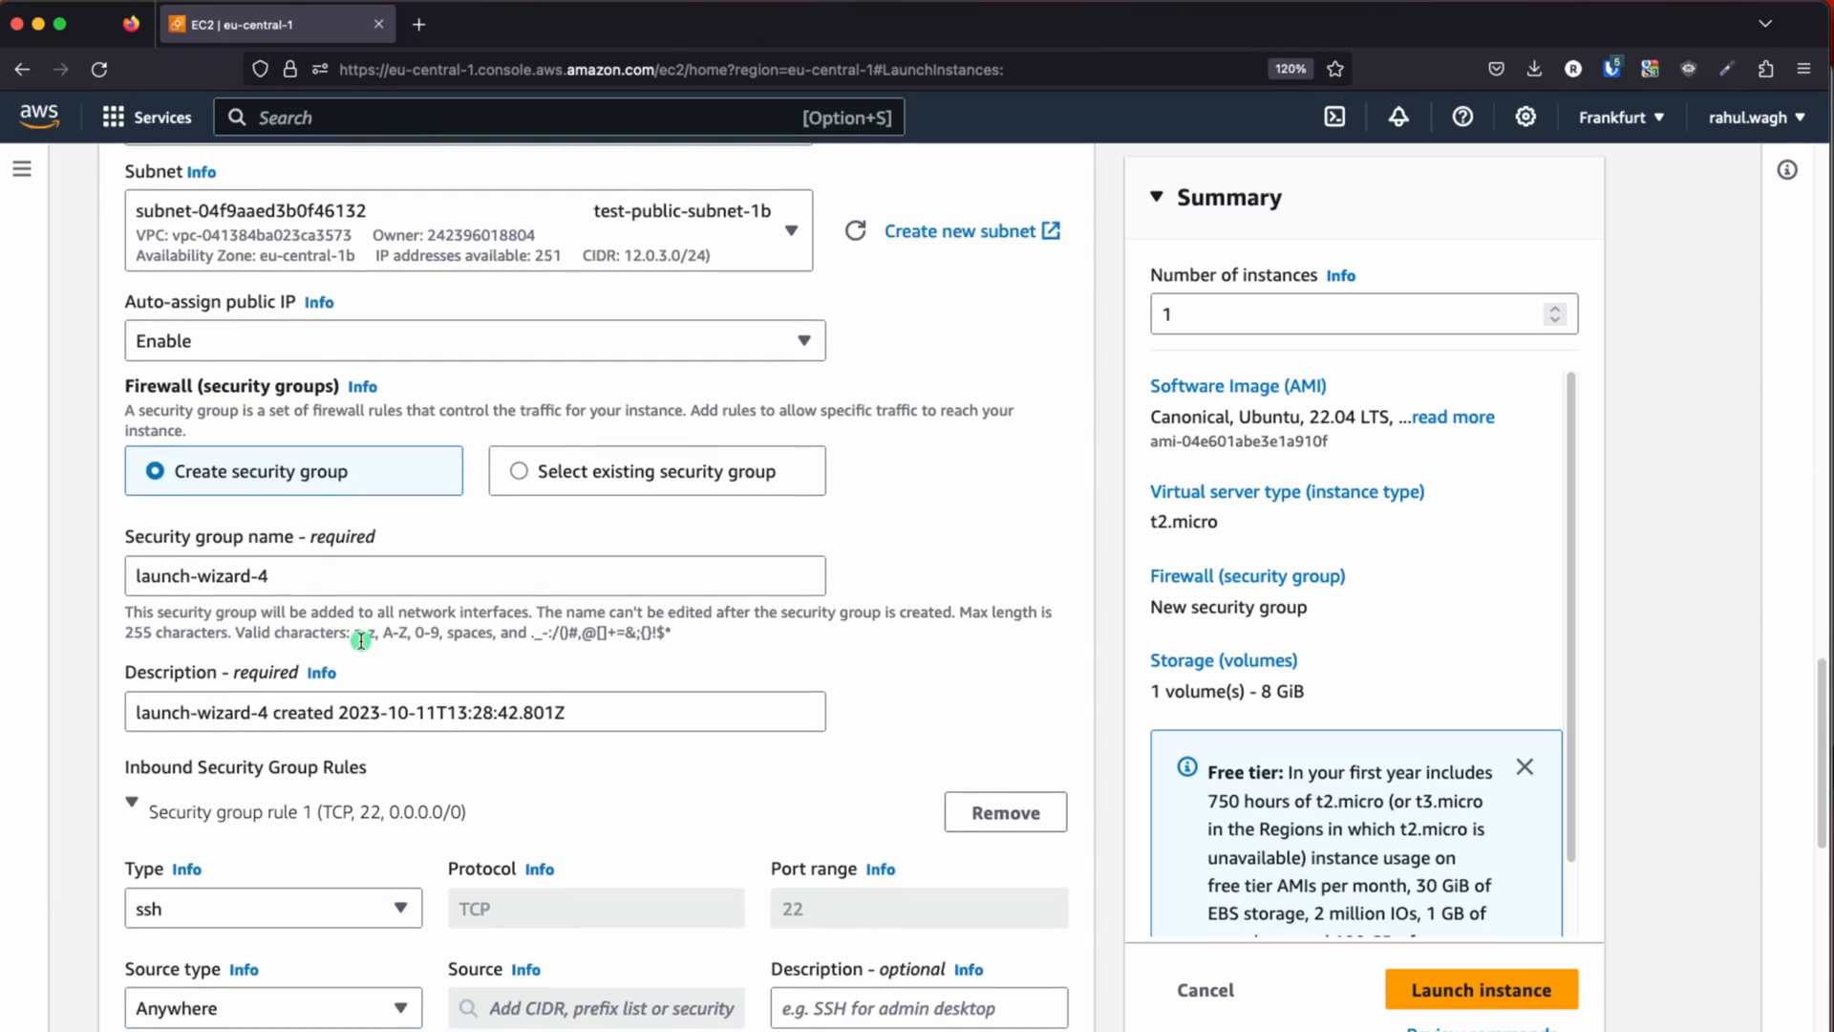
- Add an inbound HTTP rule with source Anywhere to the second instance's new security group
scroll(361, 645, "down", 2)
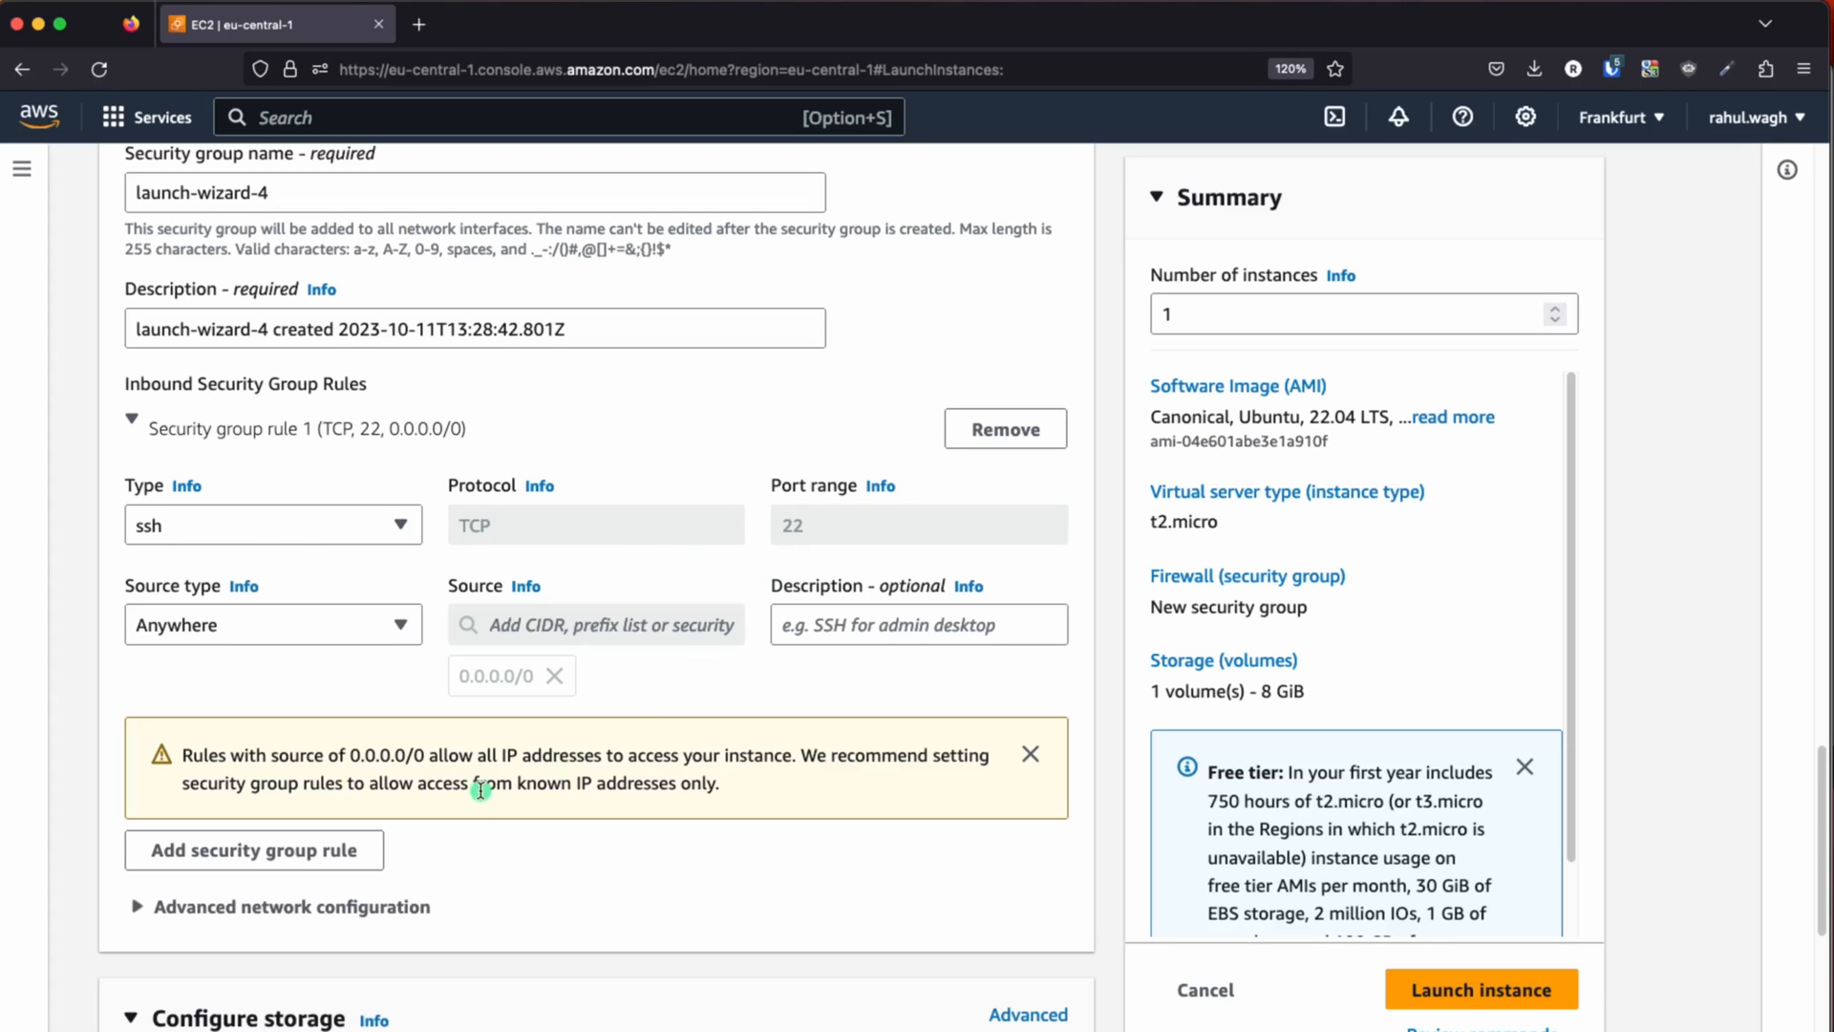
left_click(306, 850)
scroll(468, 822, "down", 1)
left_click(318, 802)
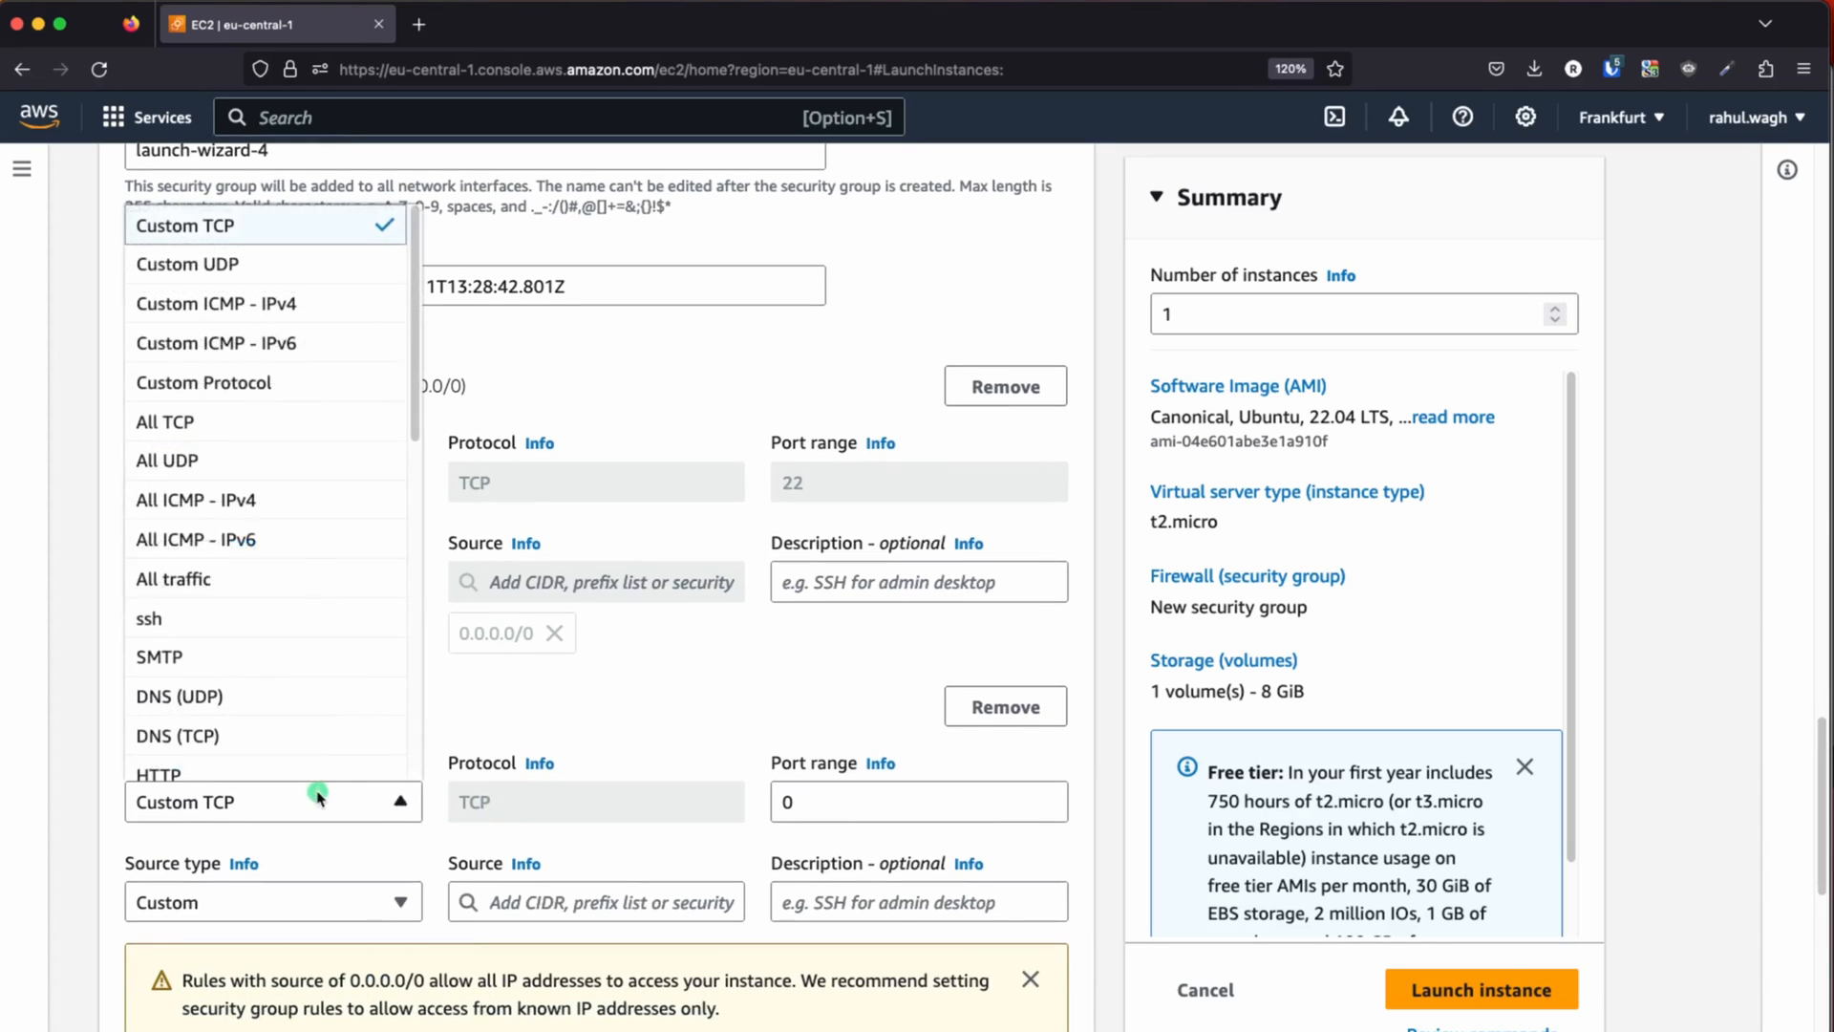
scroll(258, 669, "down", 3)
left_click(258, 549)
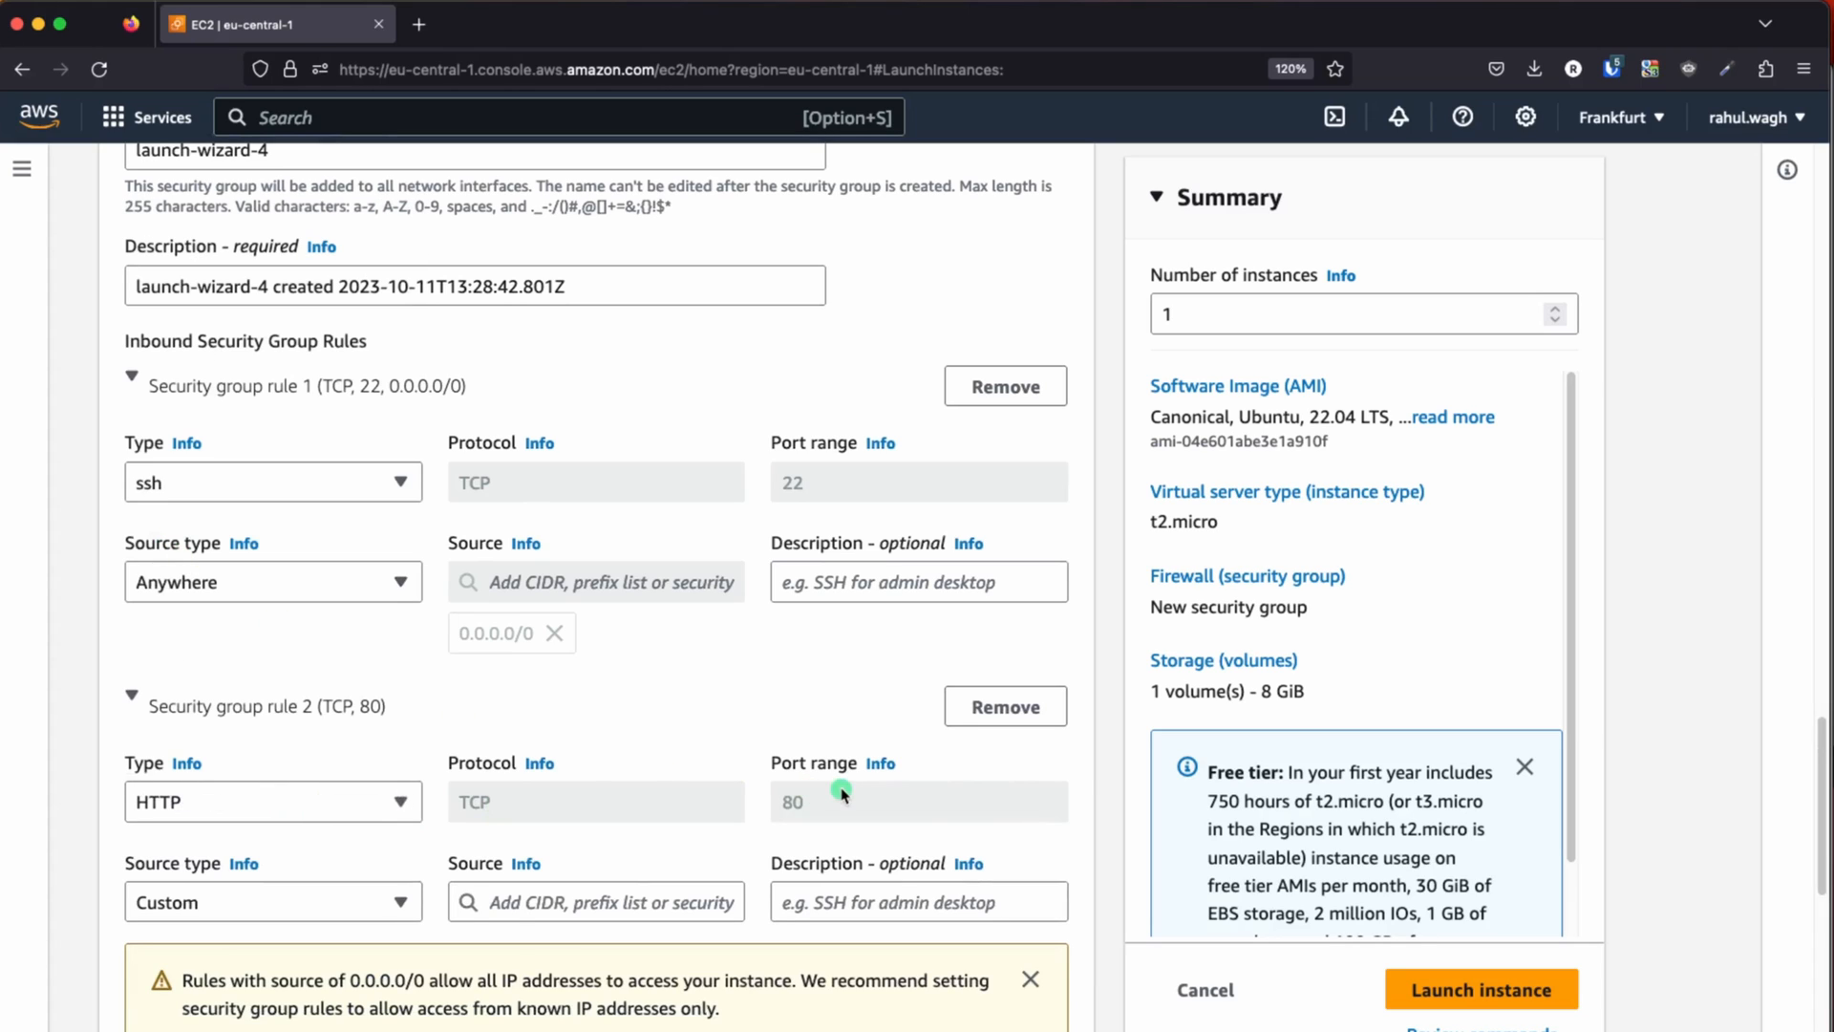
scroll(573, 812, "down", 2)
left_click(251, 798)
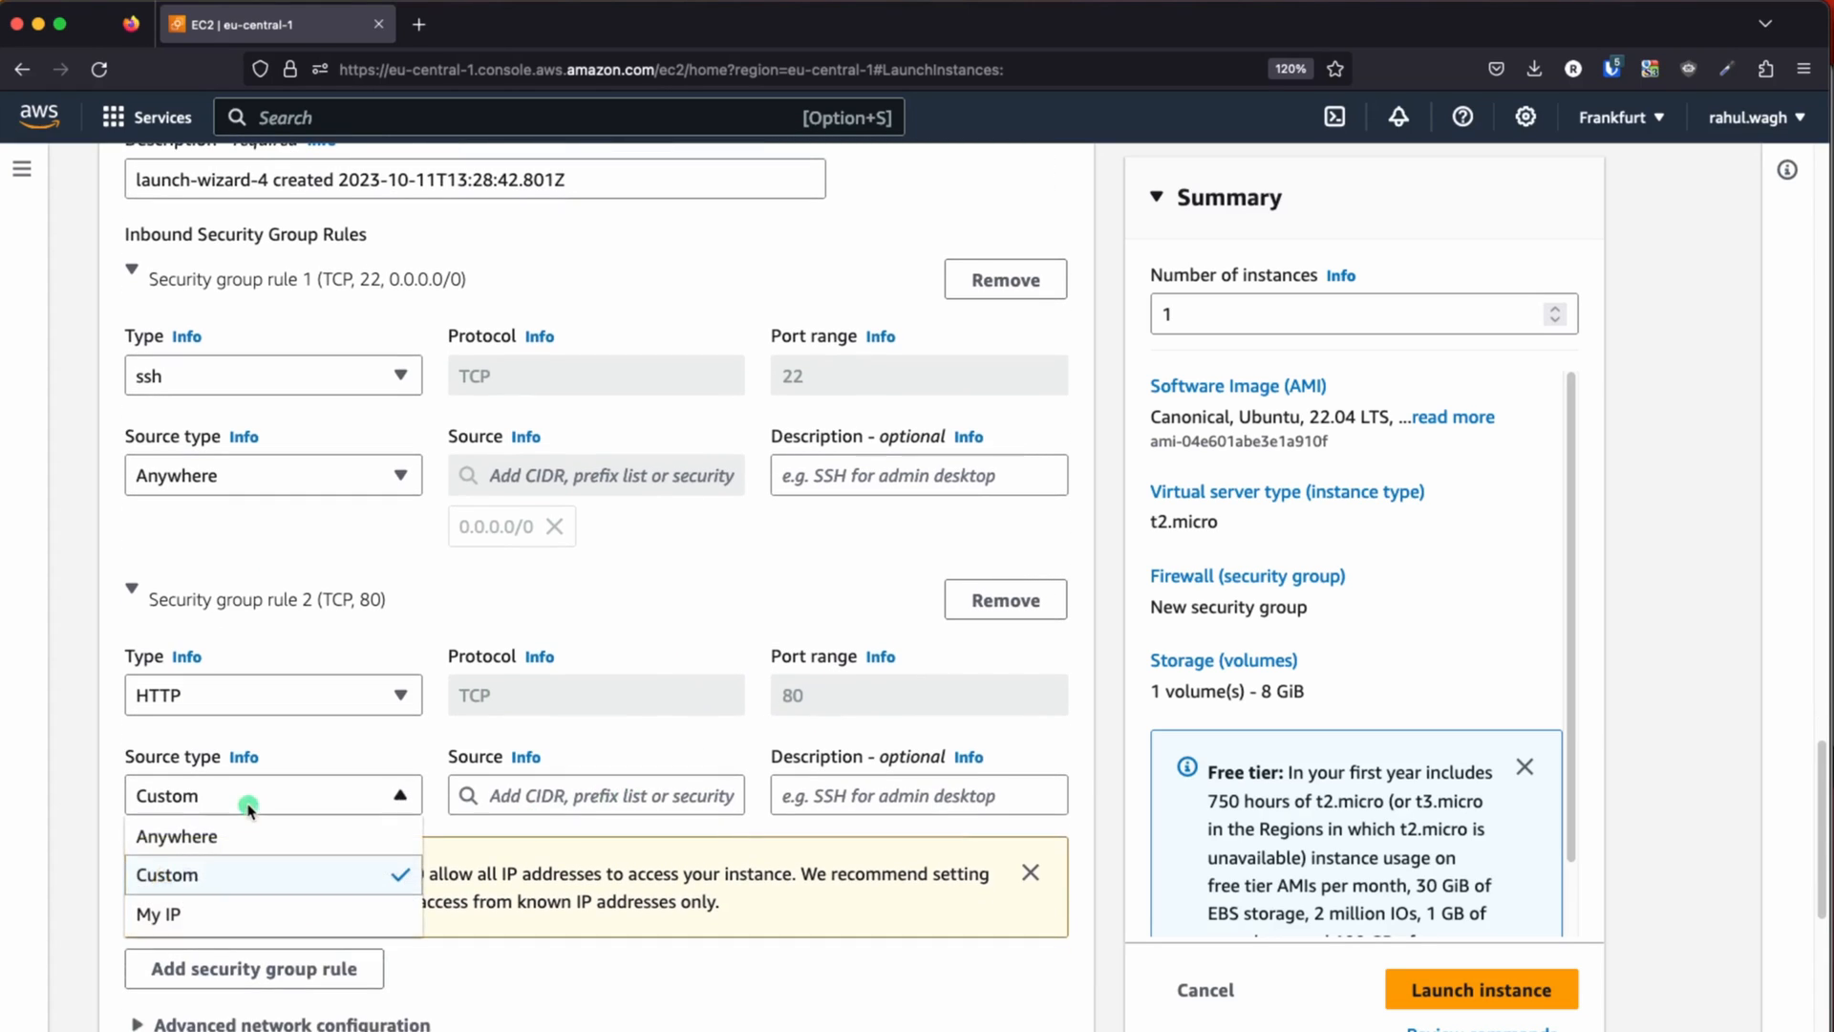
left_click(203, 841)
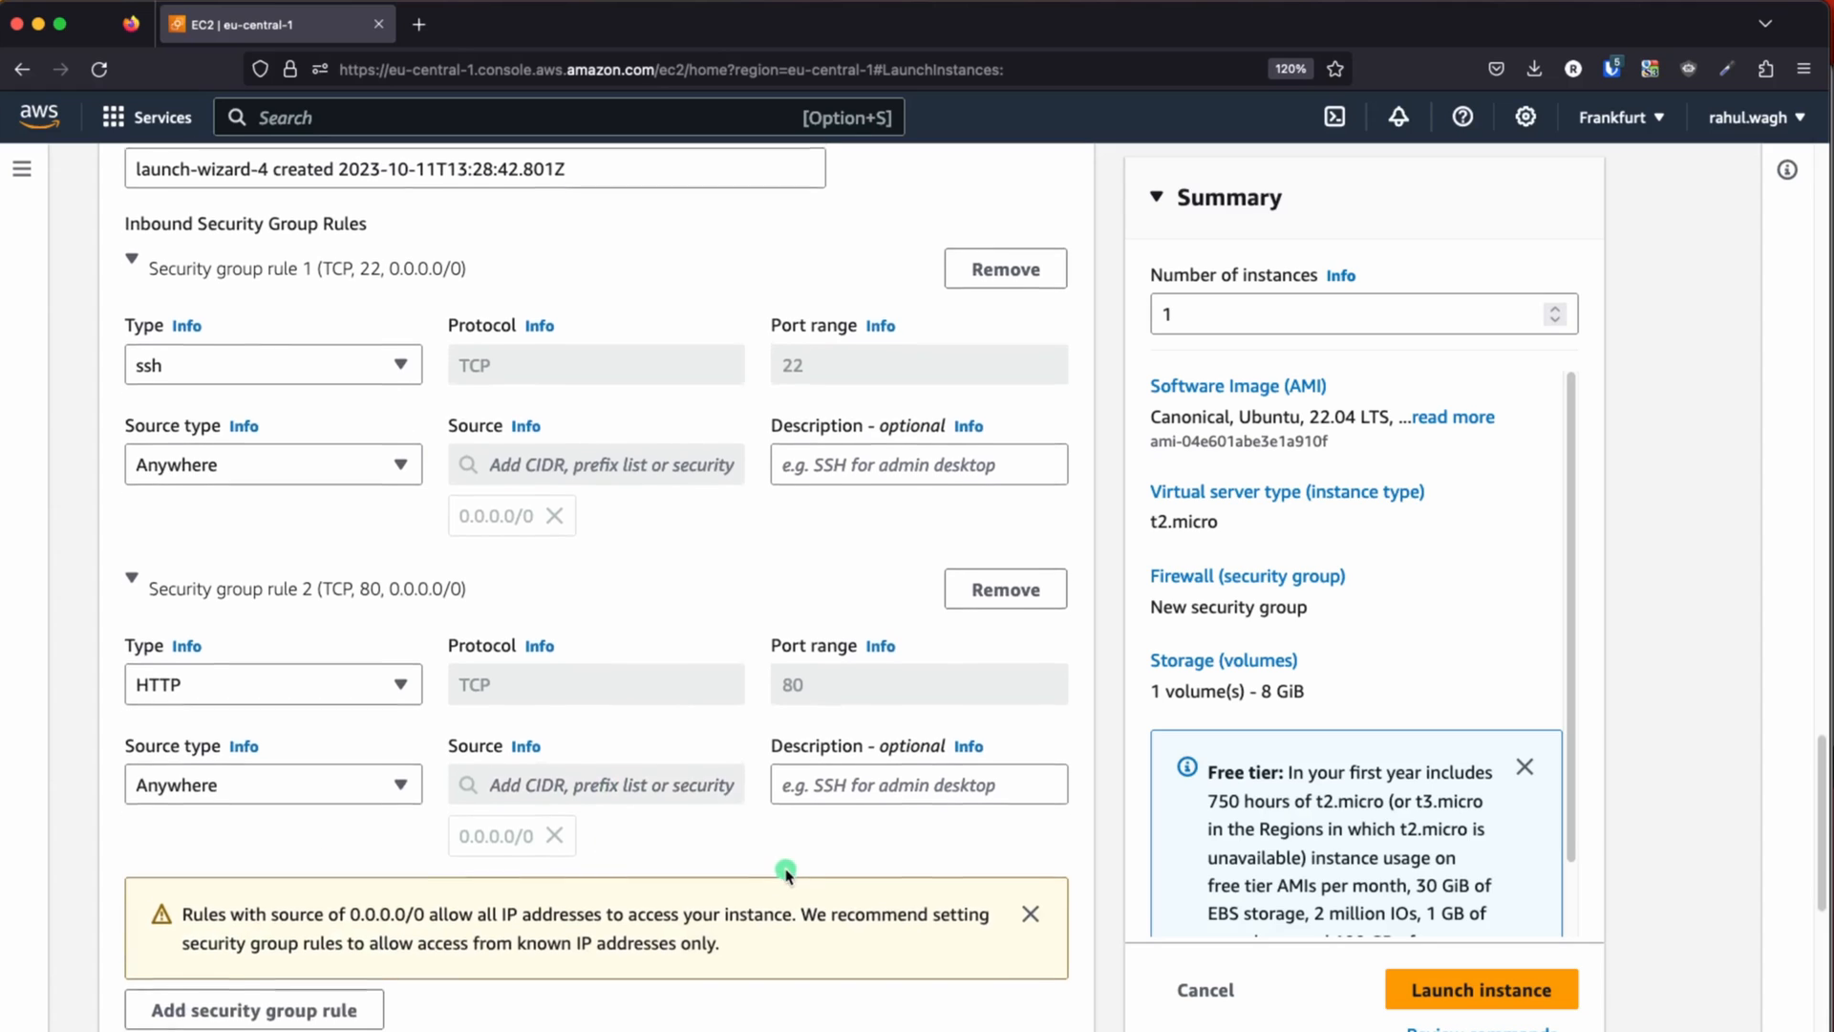
- Enter a bash user data script that updates apt, installs apache2, writes hostname and IP address details to /var/www/html/index.html, and restarts apache2
scroll(785, 872, "down", 2)
scroll(330, 741, "down", 3)
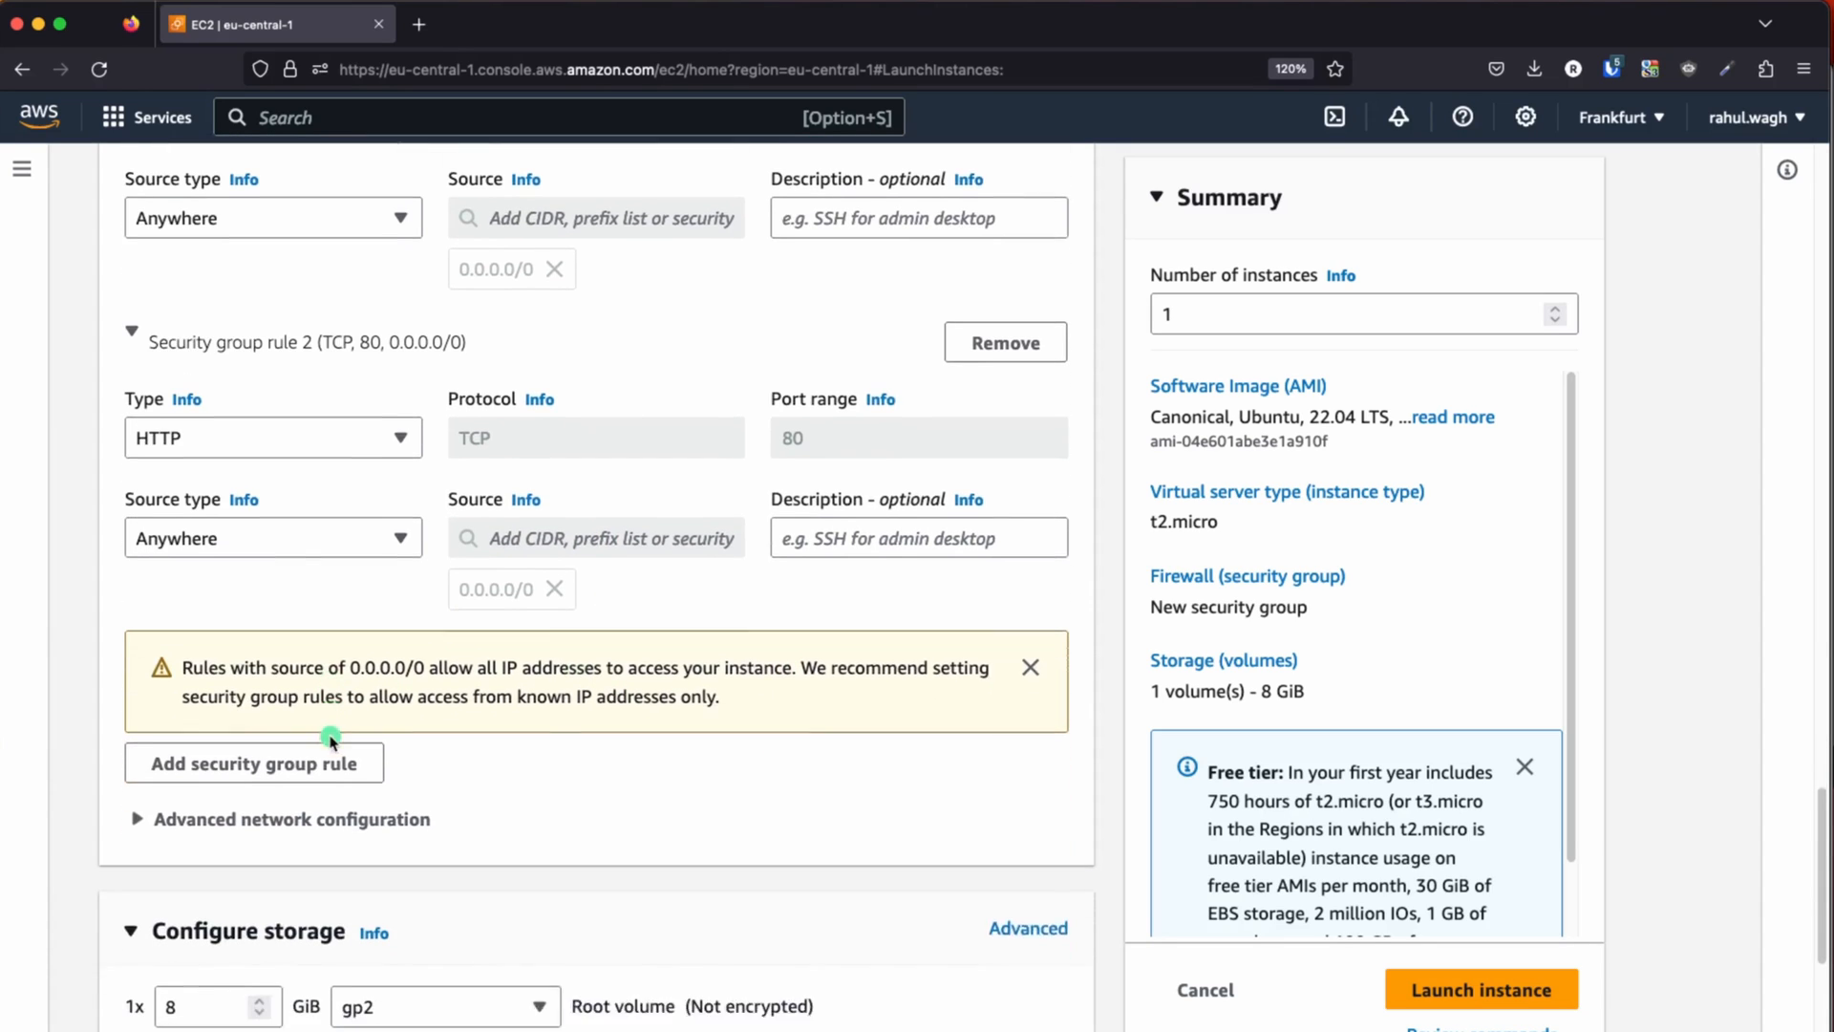
scroll(577, 770, "down", 6)
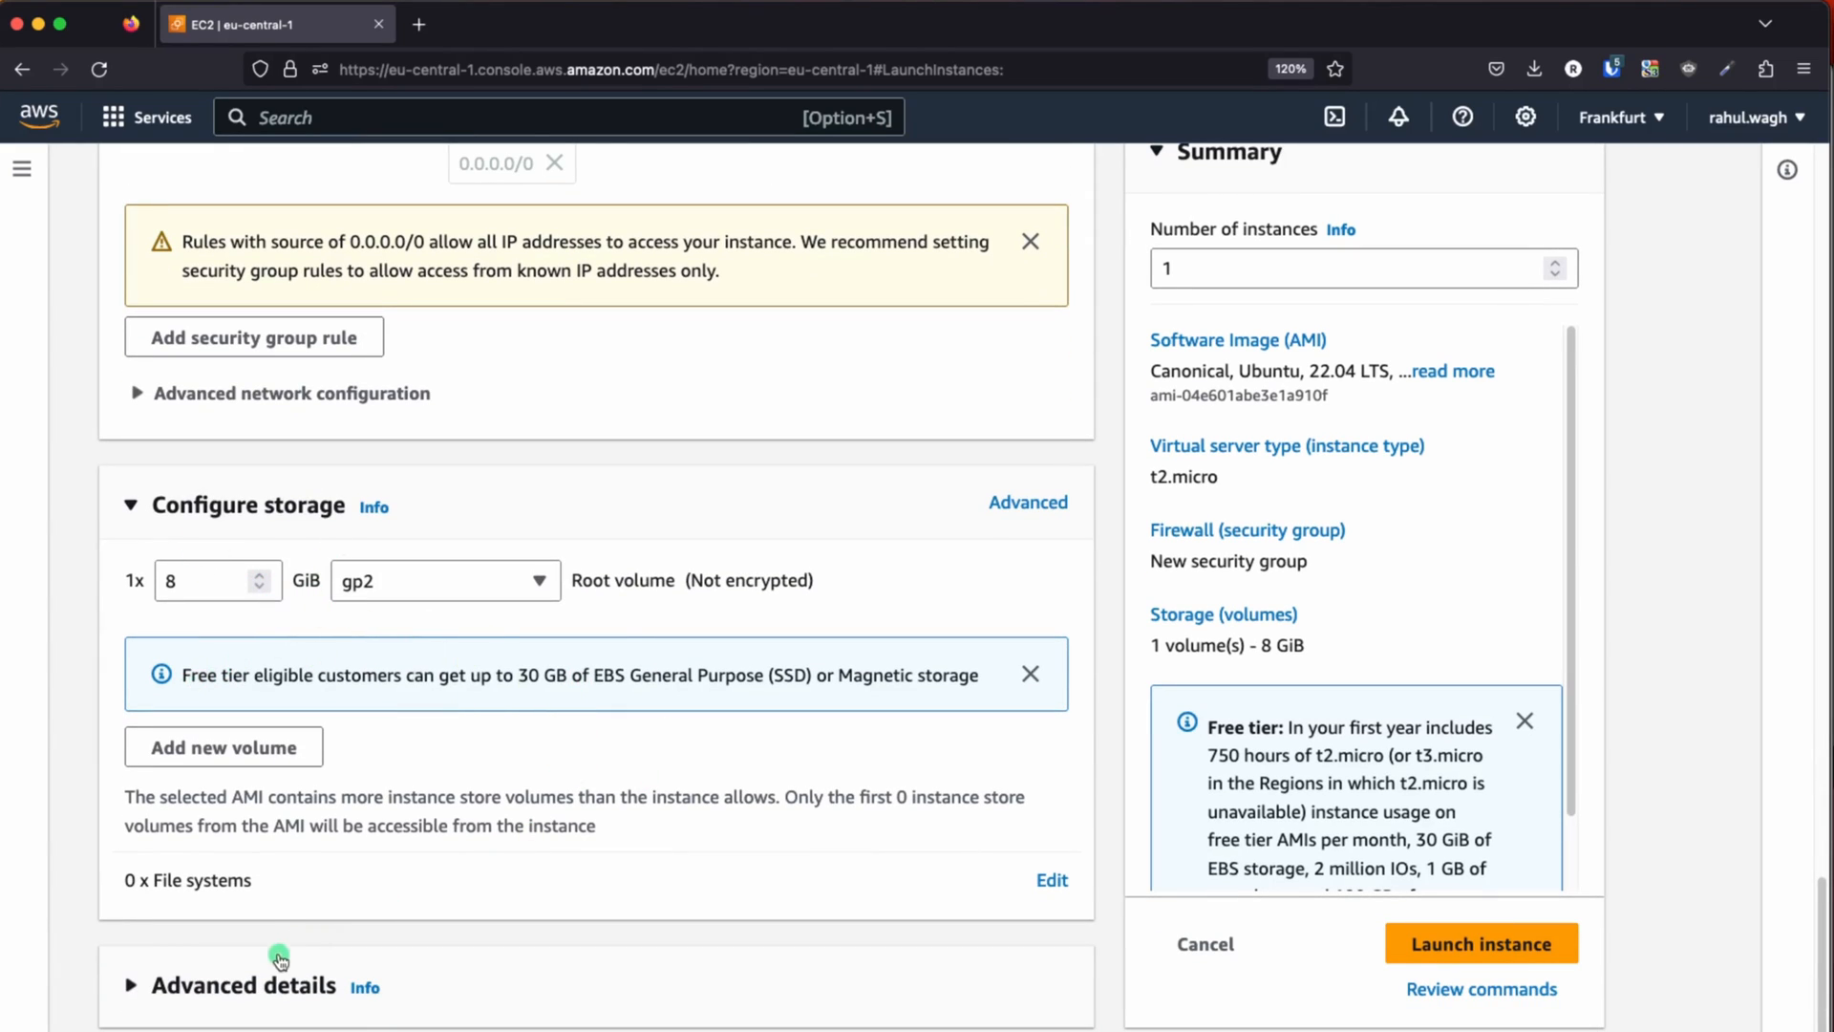
left_click(262, 984)
scroll(545, 836, "down", 8)
scroll(547, 850, "down", 15)
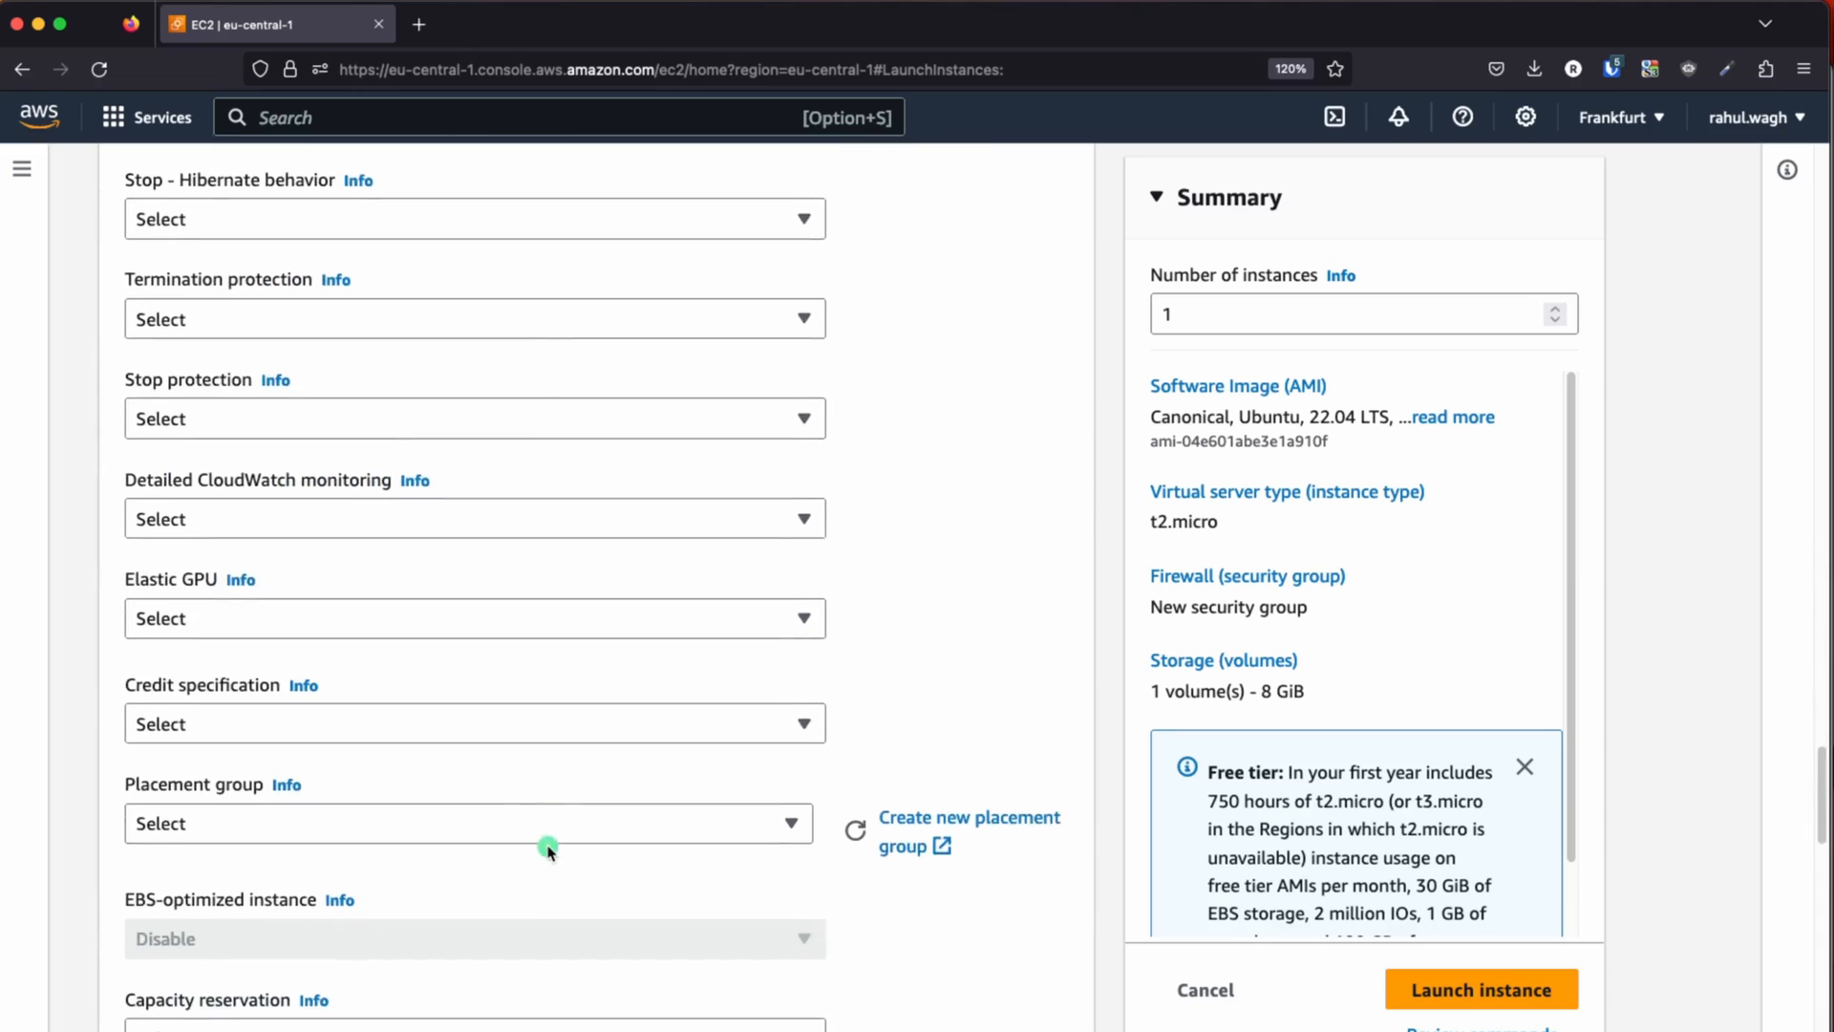
scroll(547, 850, "down", 10)
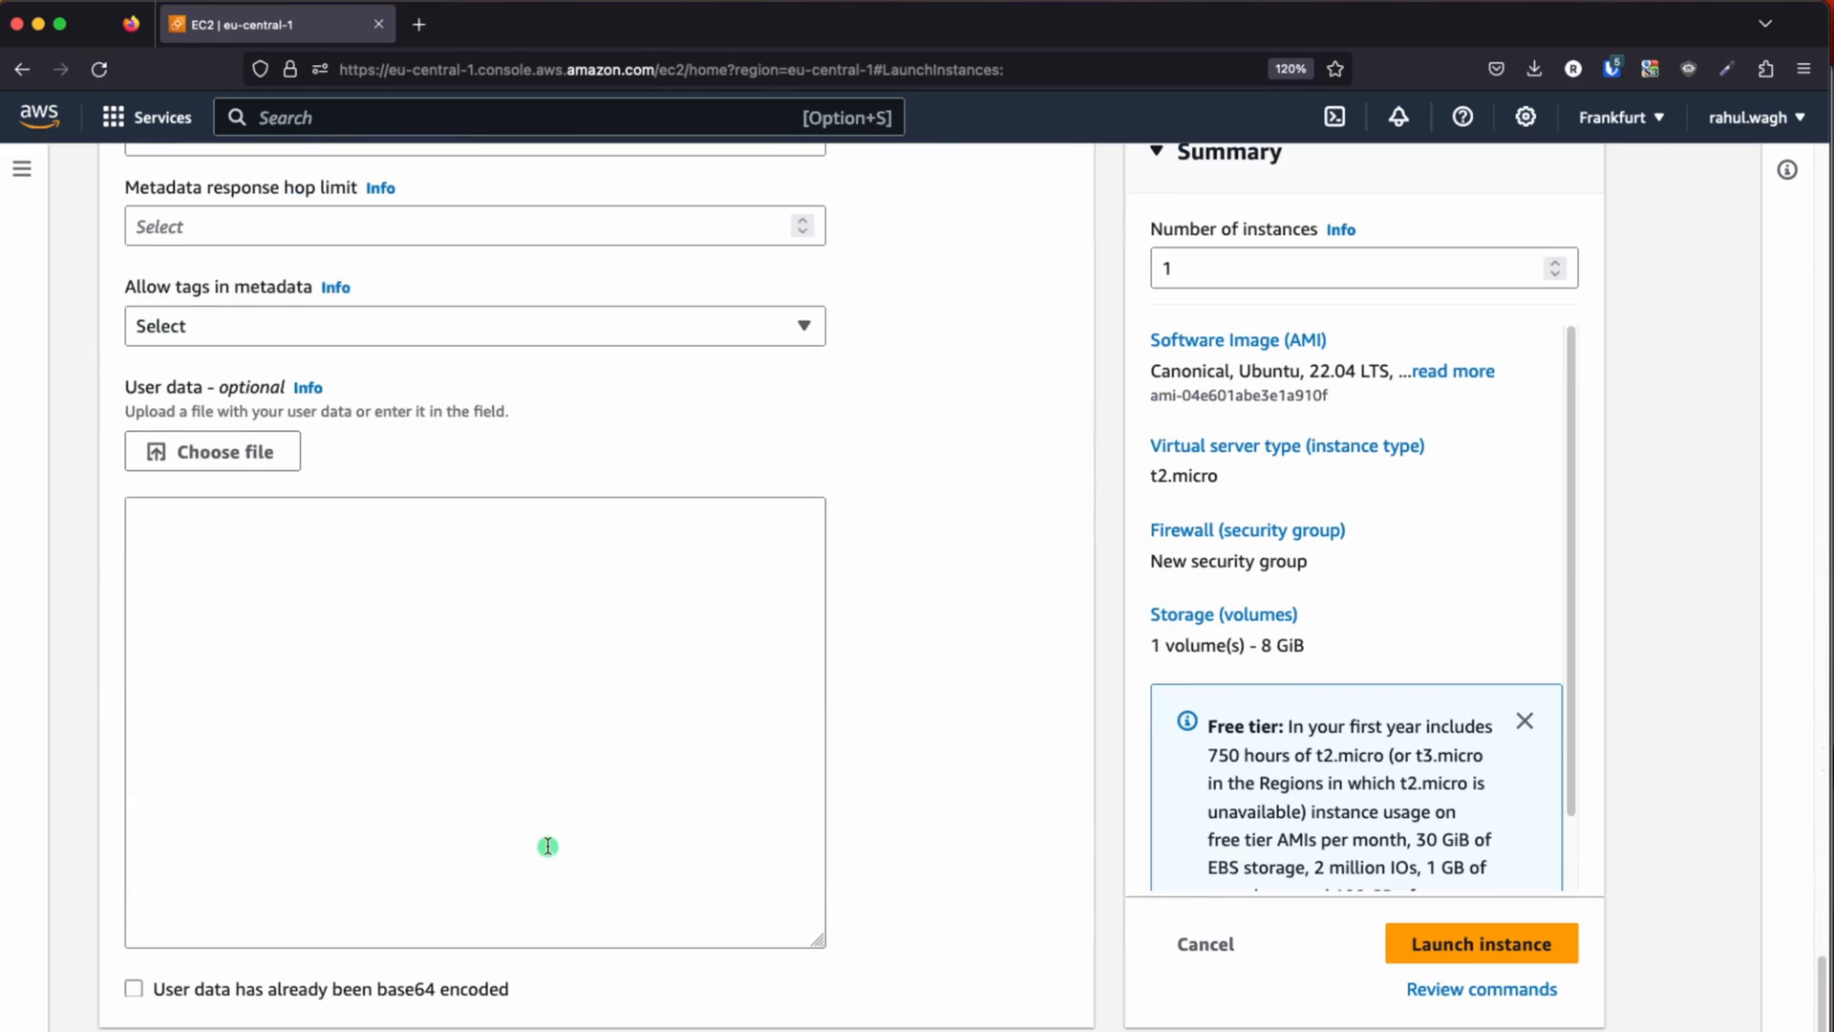
left_click(336, 668)
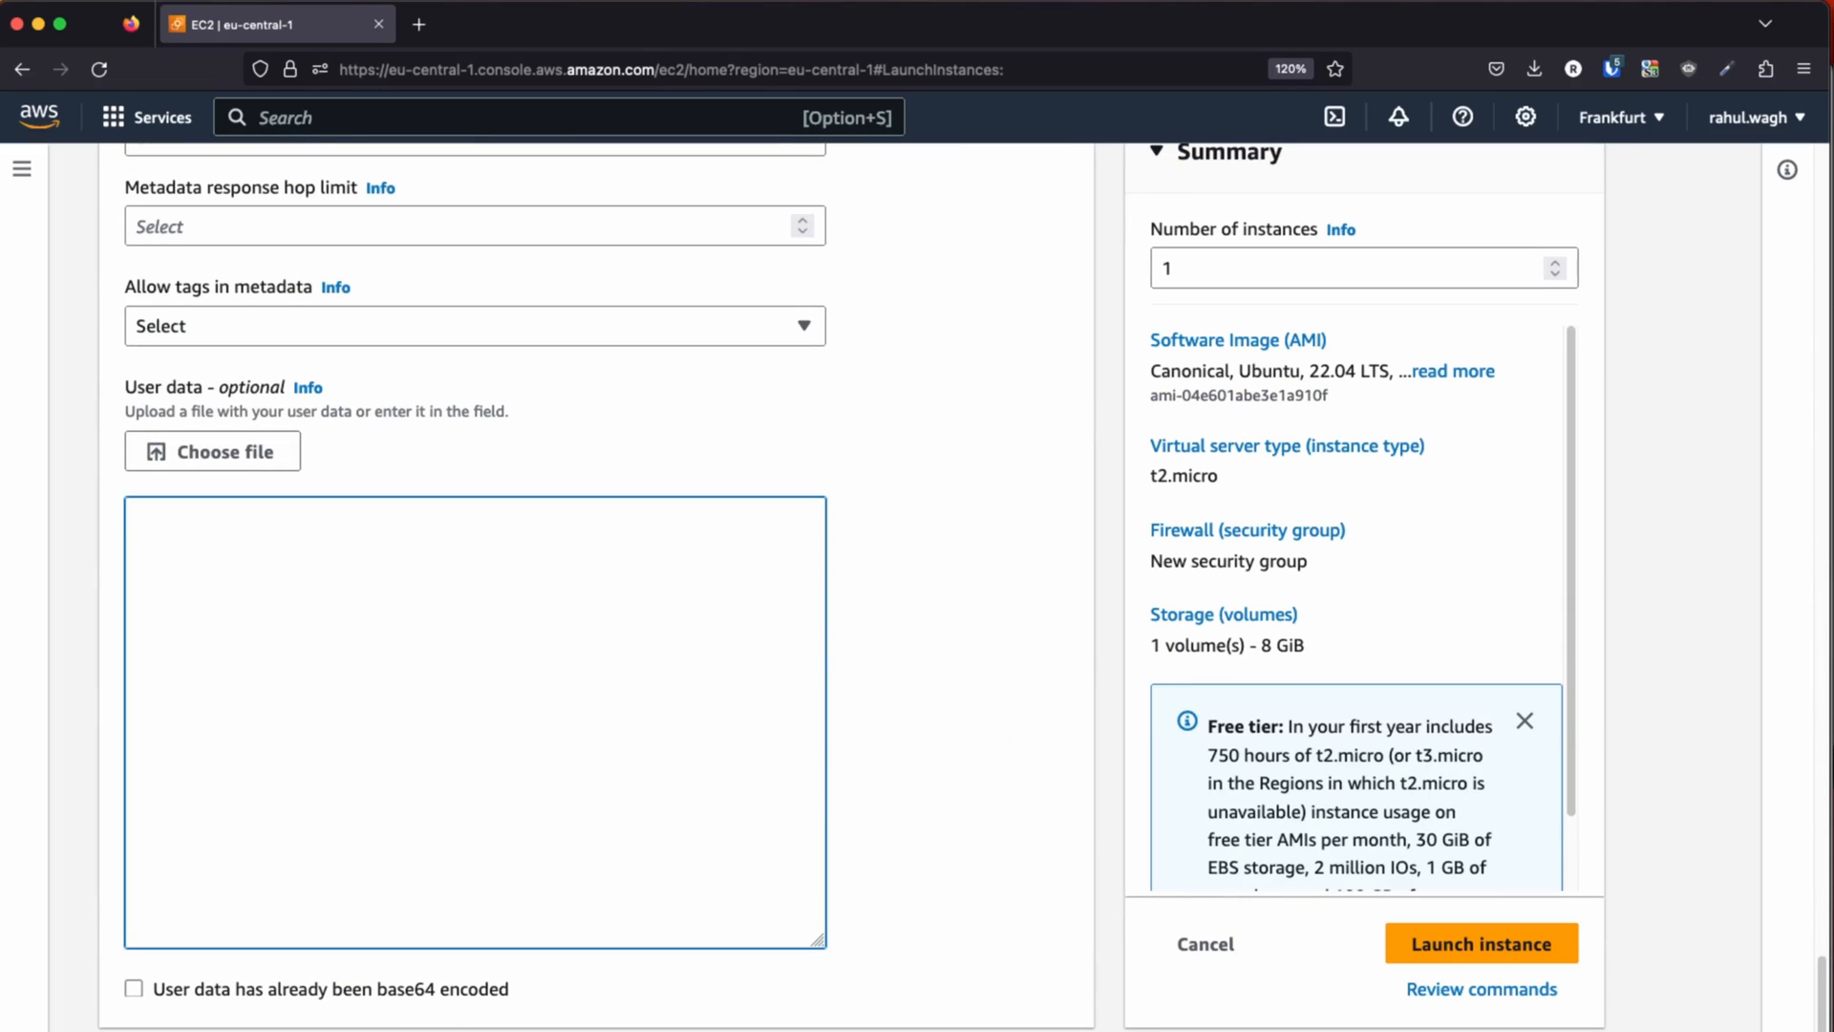
key("super+Tab")
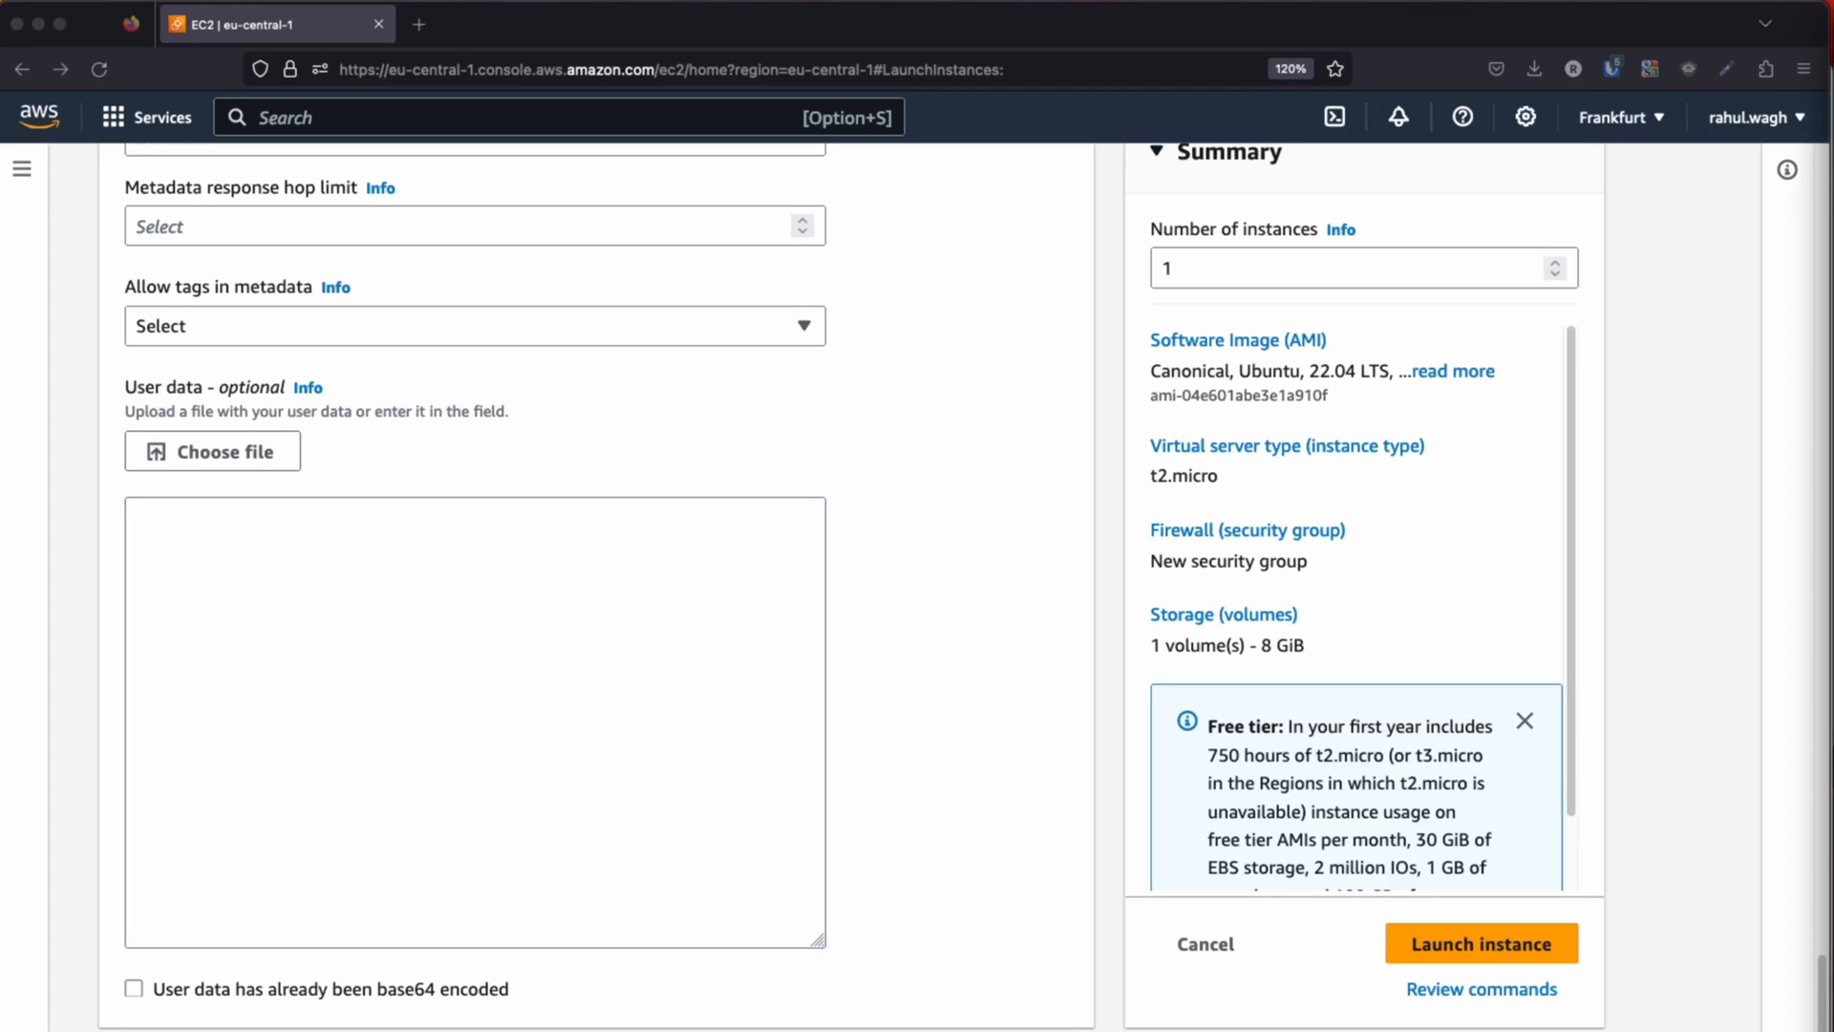
left_click(544, 604)
type("#!/bin/bash yes | sudo apt update yes | sudo apt install apache2 echo \"<h1>Server Details</h1><p><strong>Hostname:</strong> $(hostname)</p><p><strong>IP Address:</strong> $(hostname -I | cut -d\" \" -f1)</p>\" > /var/www/html/index.html sudo systemctl restart apache2")
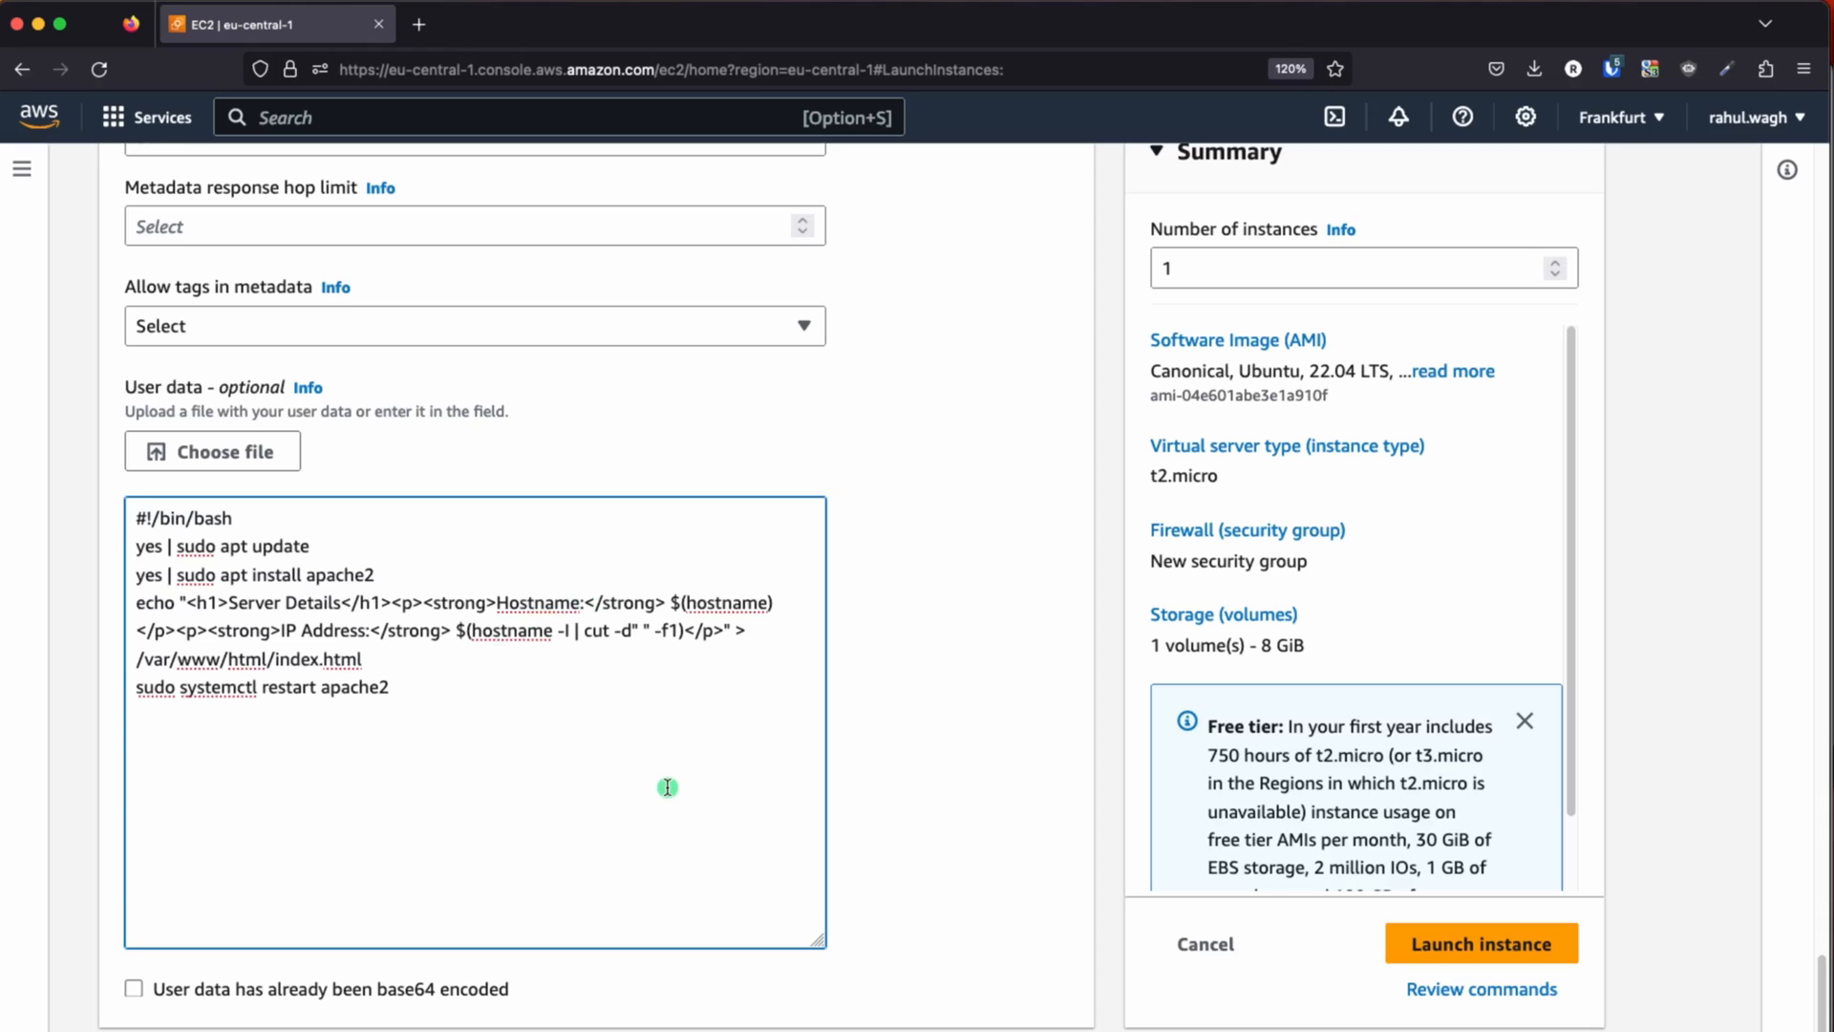
- Review the configuration of test-ec2-instance-2 and launch the instance
scroll(668, 788, "up", 10)
scroll(667, 788, "up", 20)
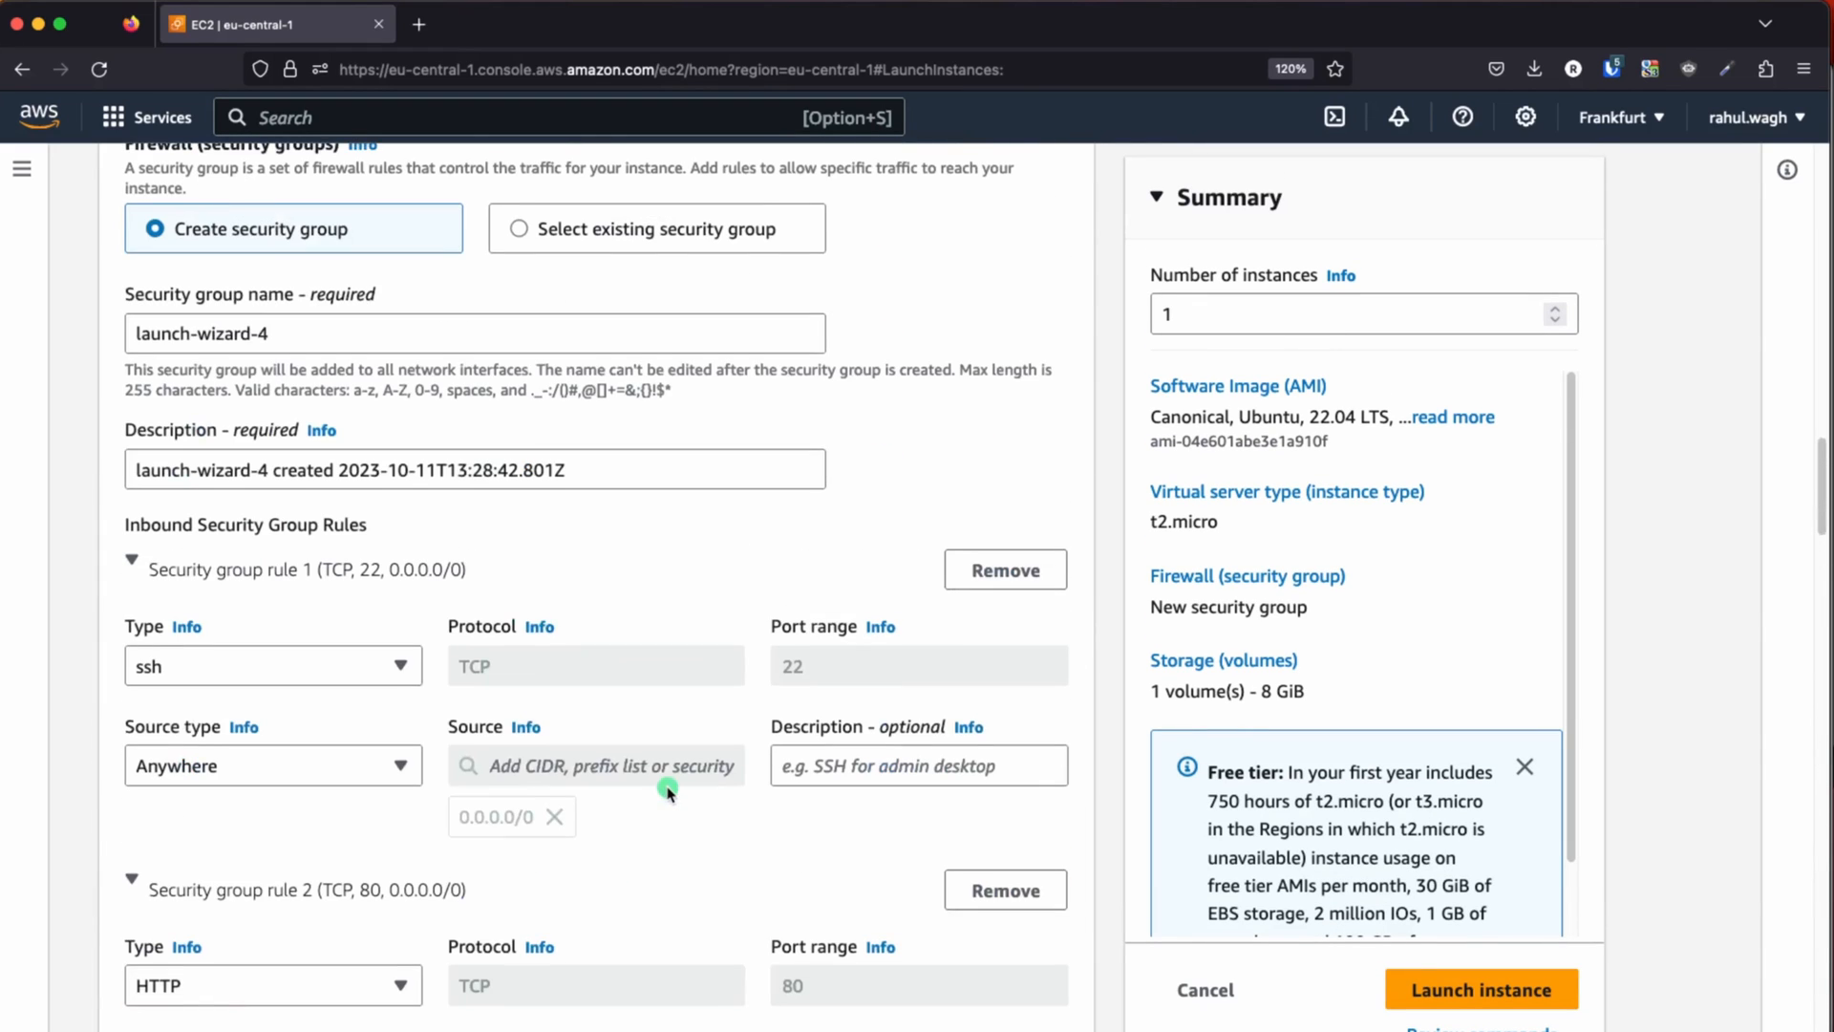
scroll(668, 788, "up", 10)
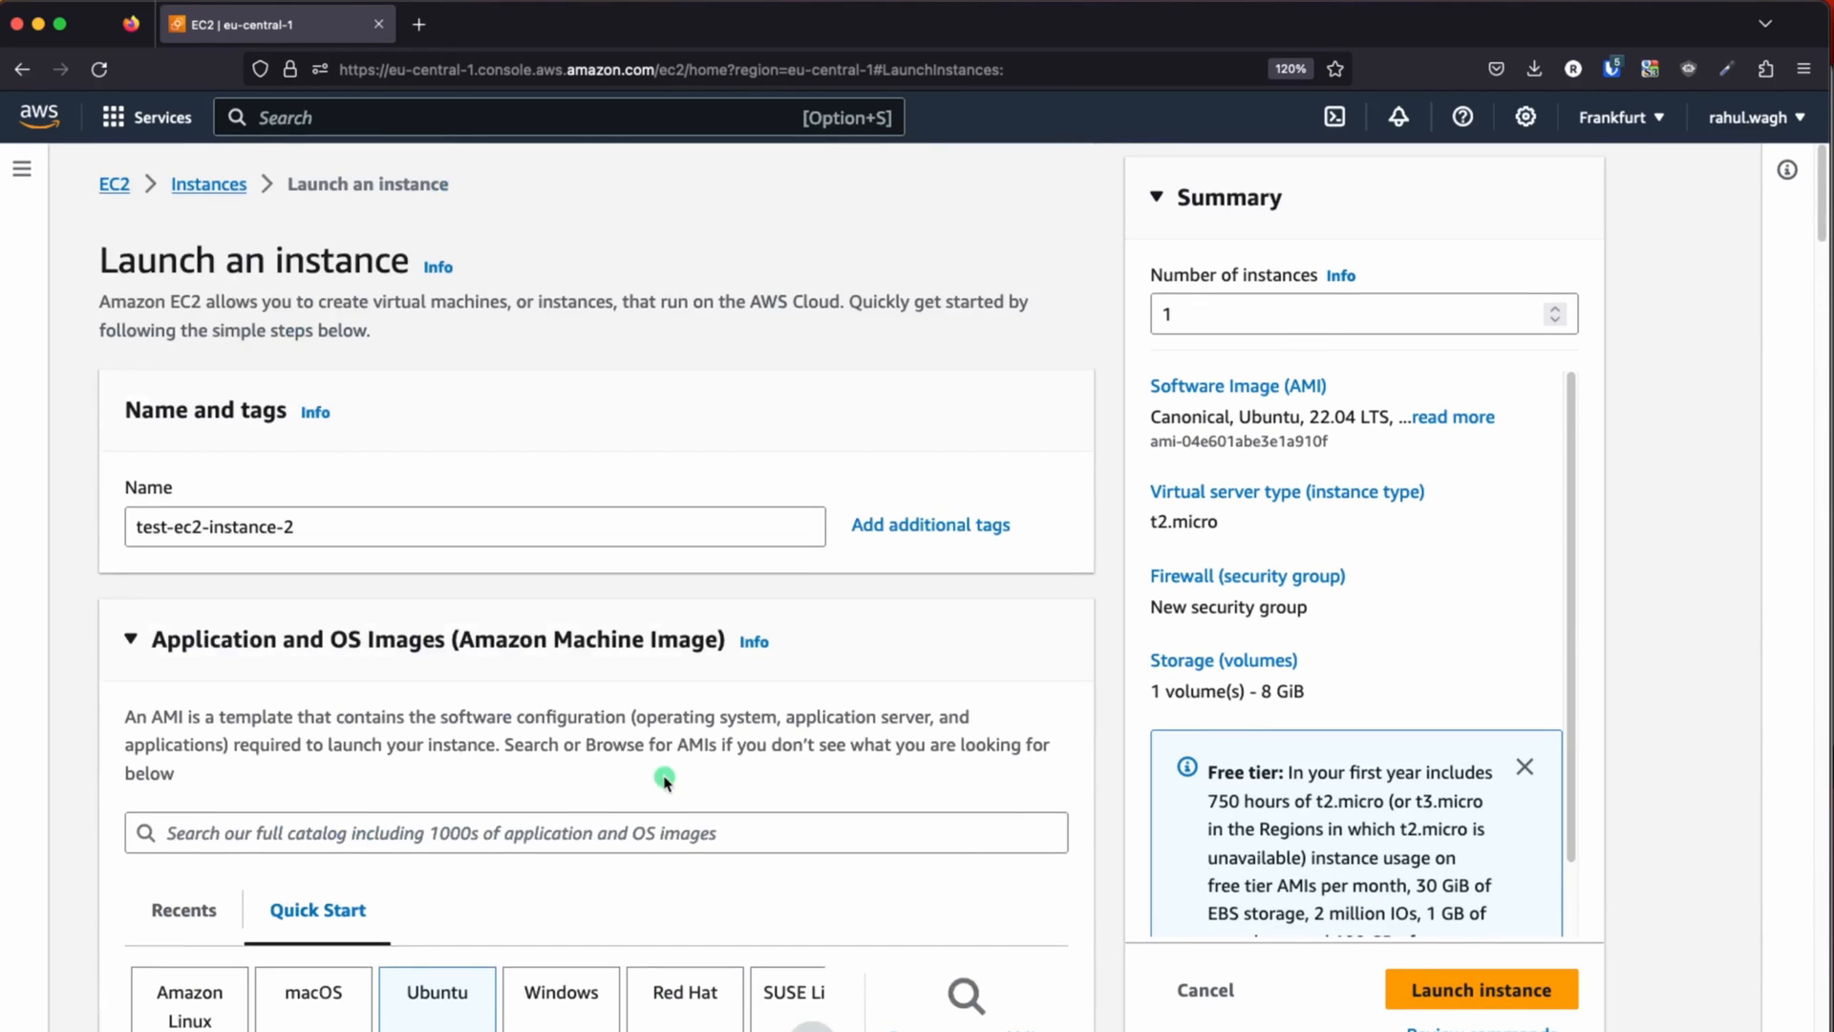
left_click(1472, 997)
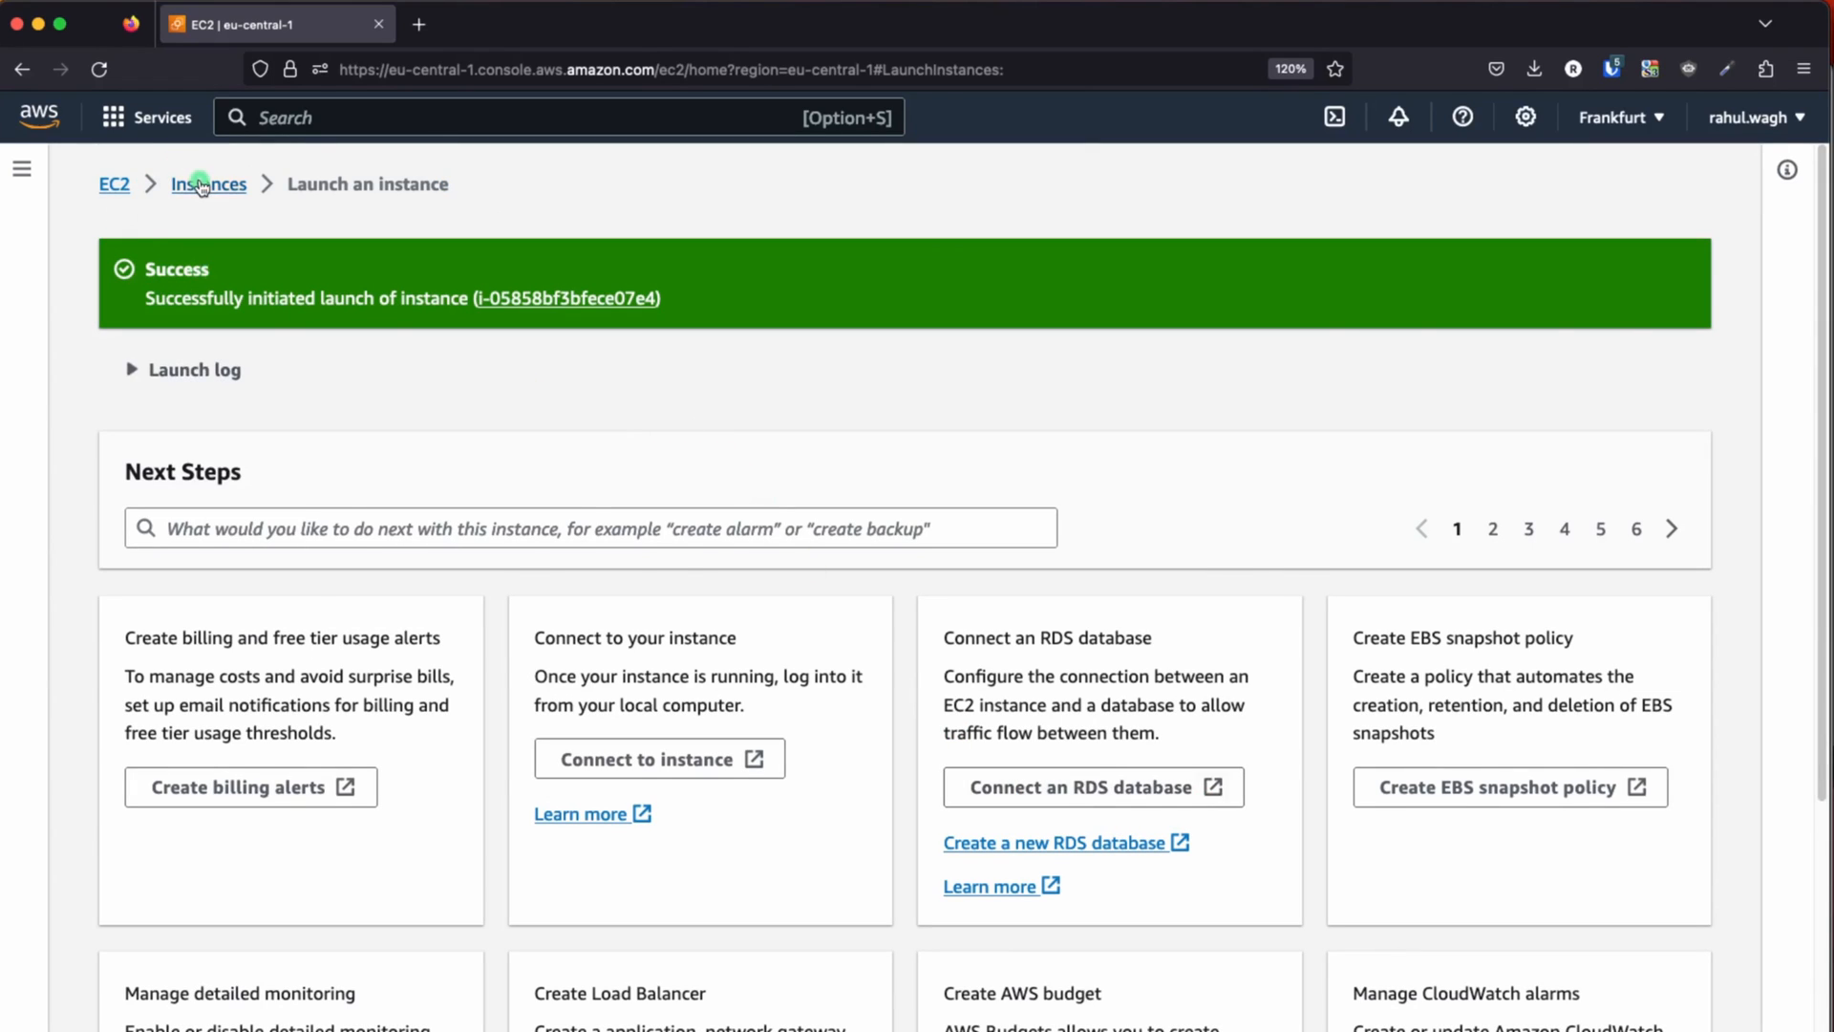
- Copy the public IPv4 address of test-ec2-instance-2 from its instance summary and load it in a new browser tab
left_click(202, 185)
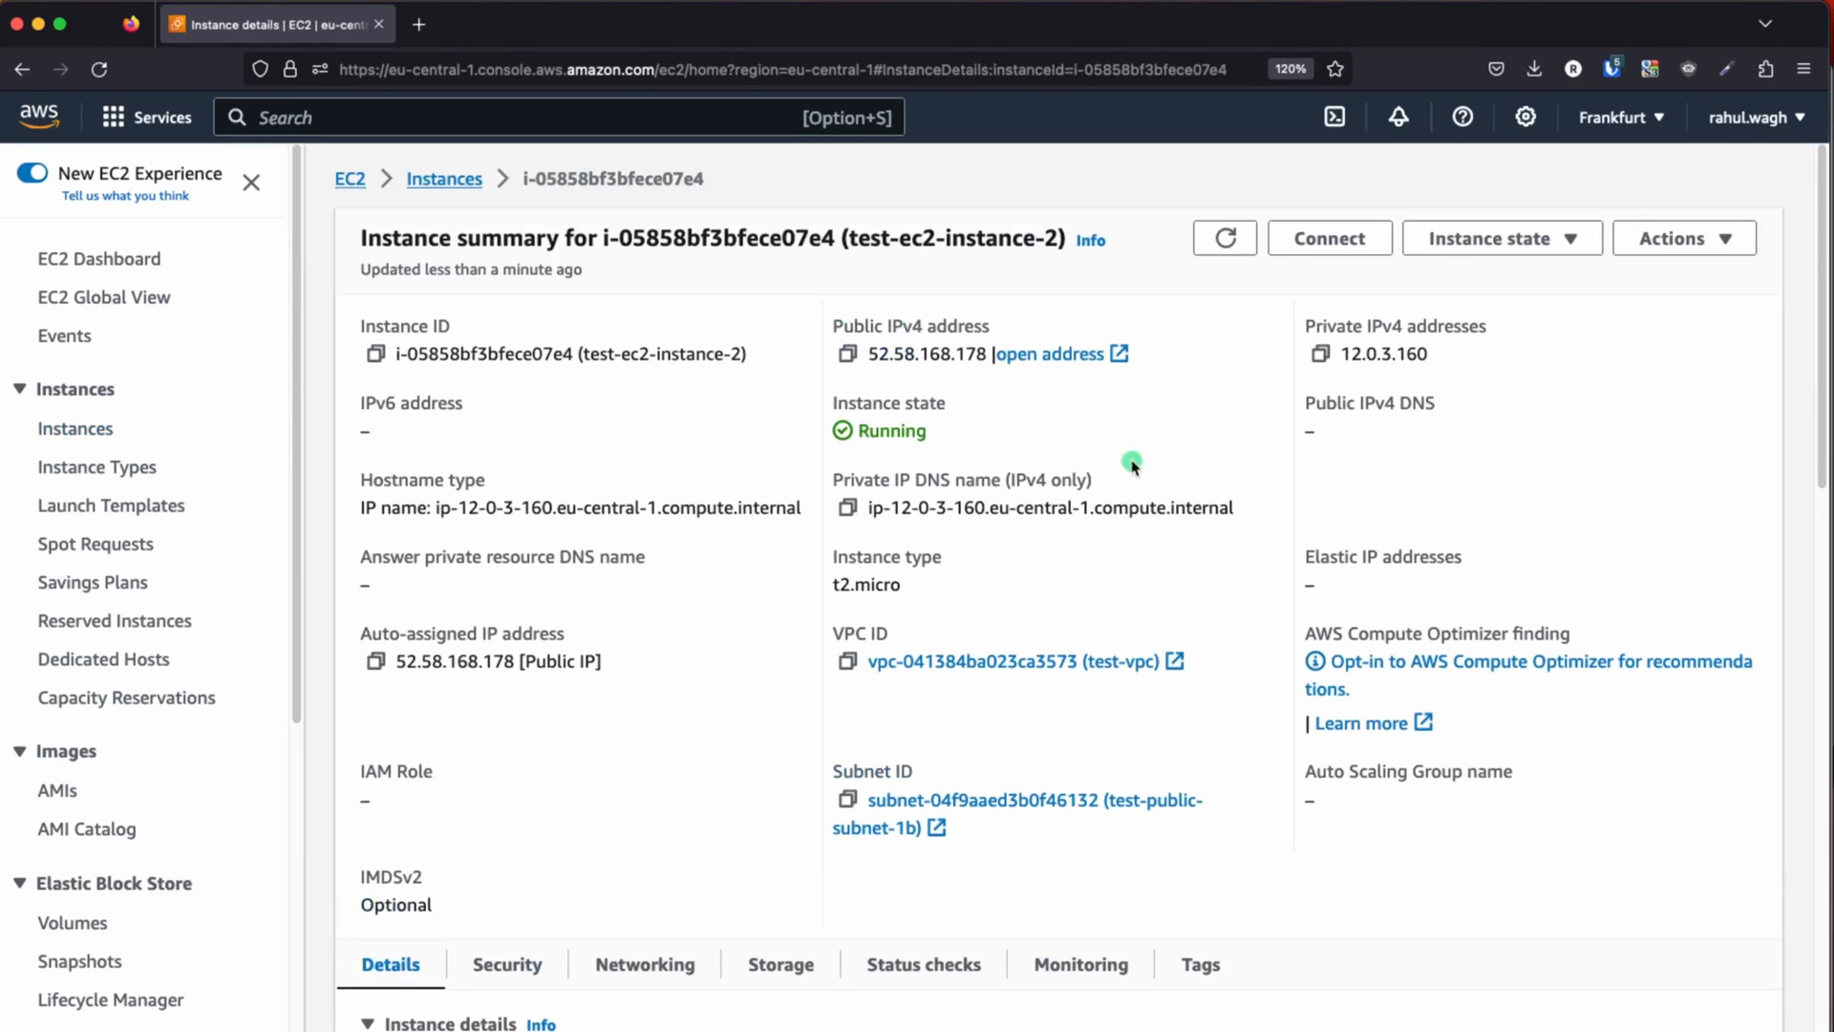
left_click(847, 353)
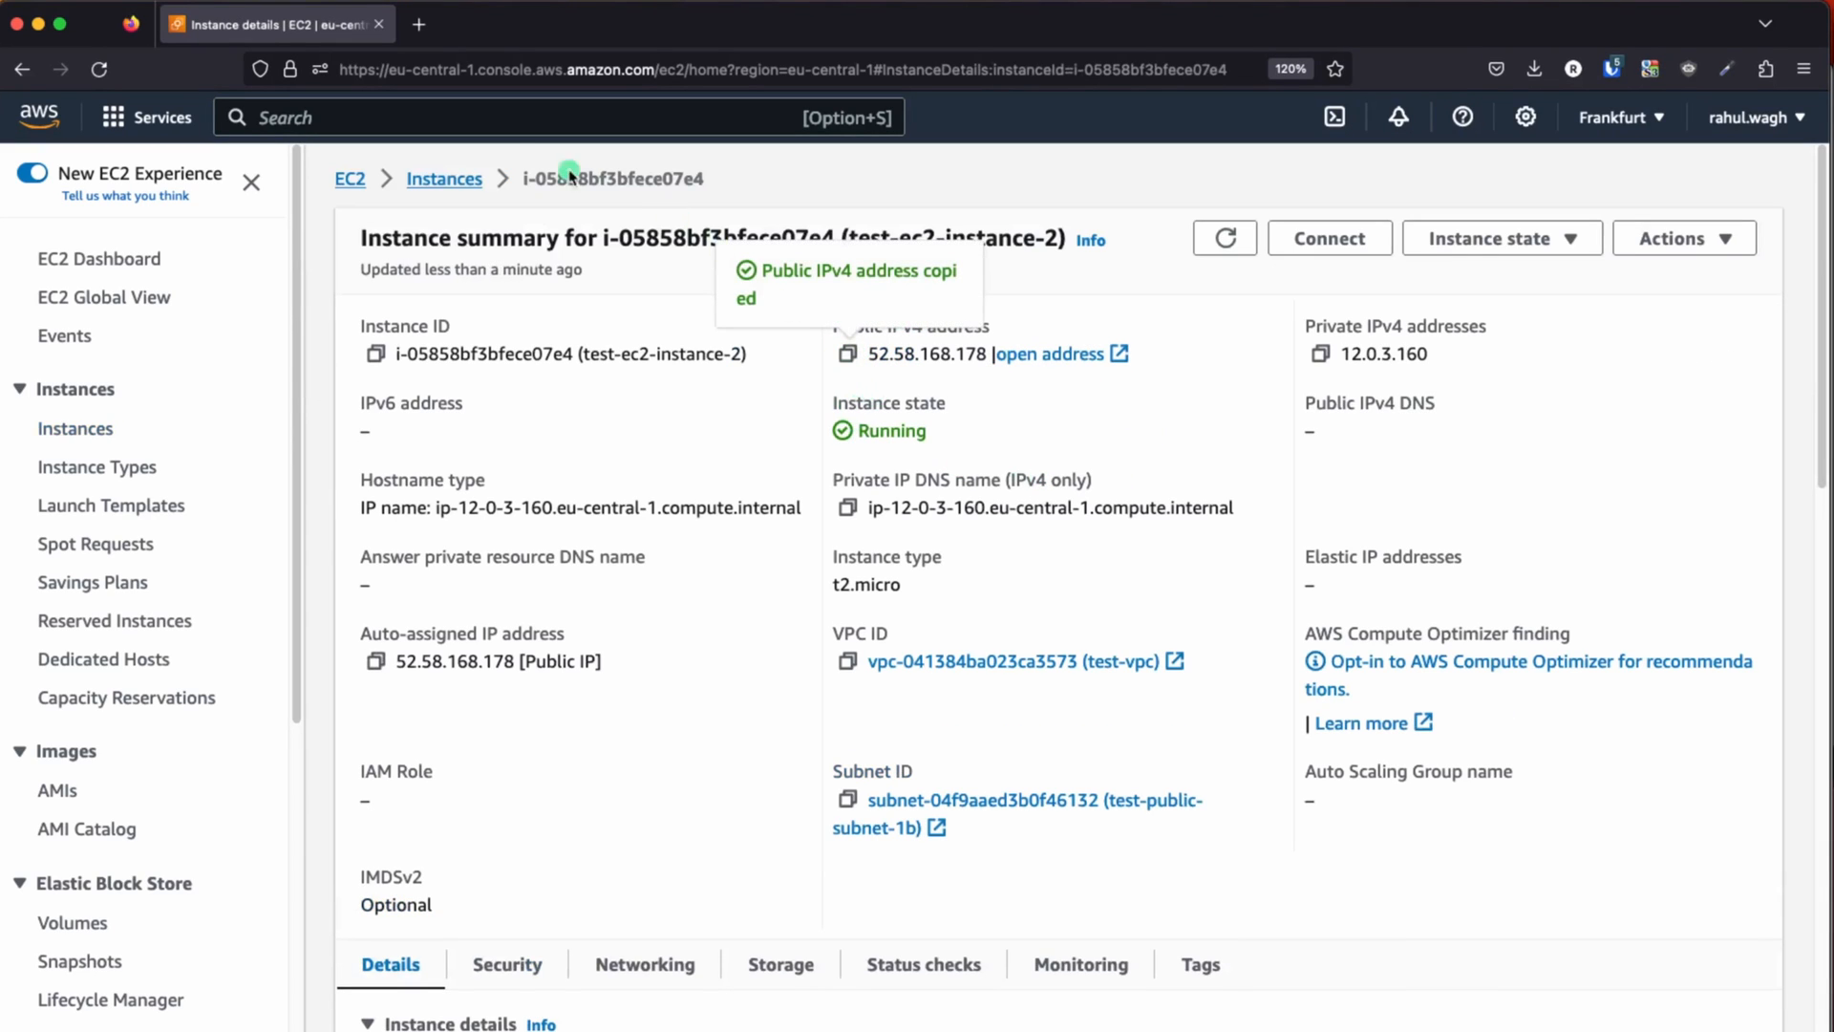
left_click(418, 24)
key("super+v")
key("Return")
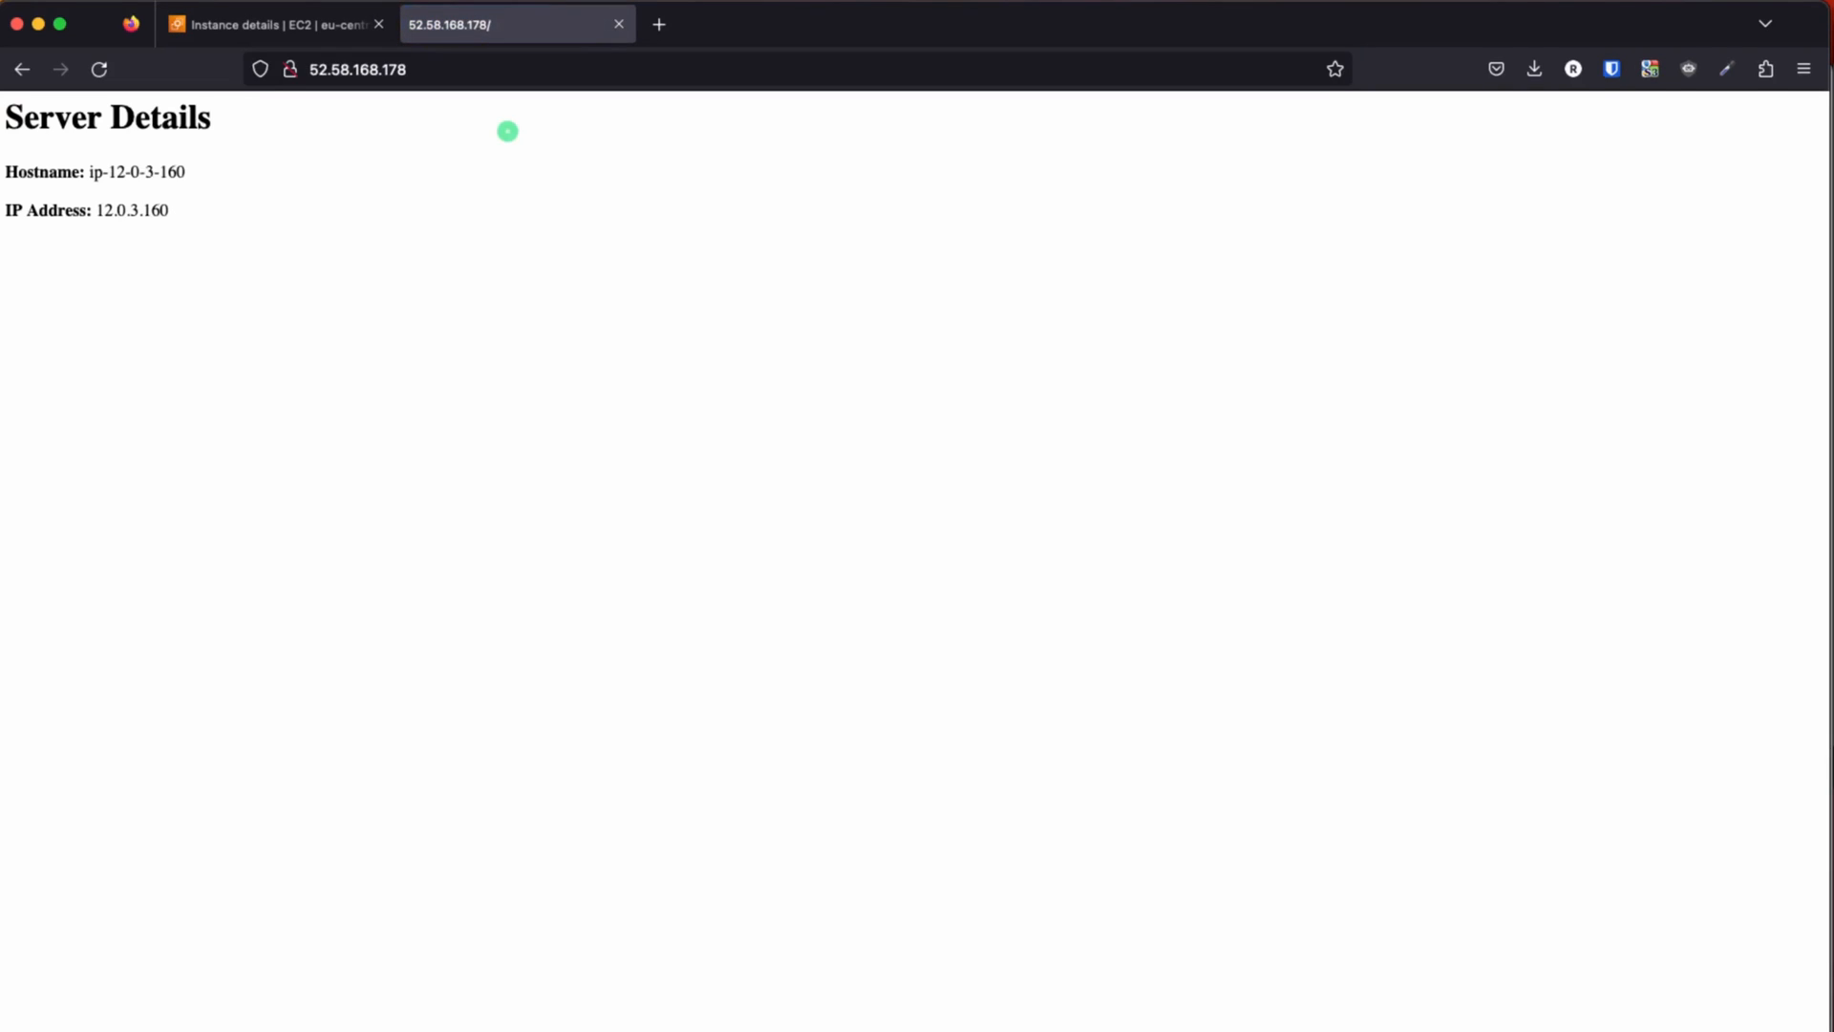
- Compare the hostname on the Server Details page with the private IPv4 address in the instance summary
key("super+plus")
key("super+plus")
key("super+plus")
key("super+plus")
key("super+plus")
key("super+plus")
key("super+plus")
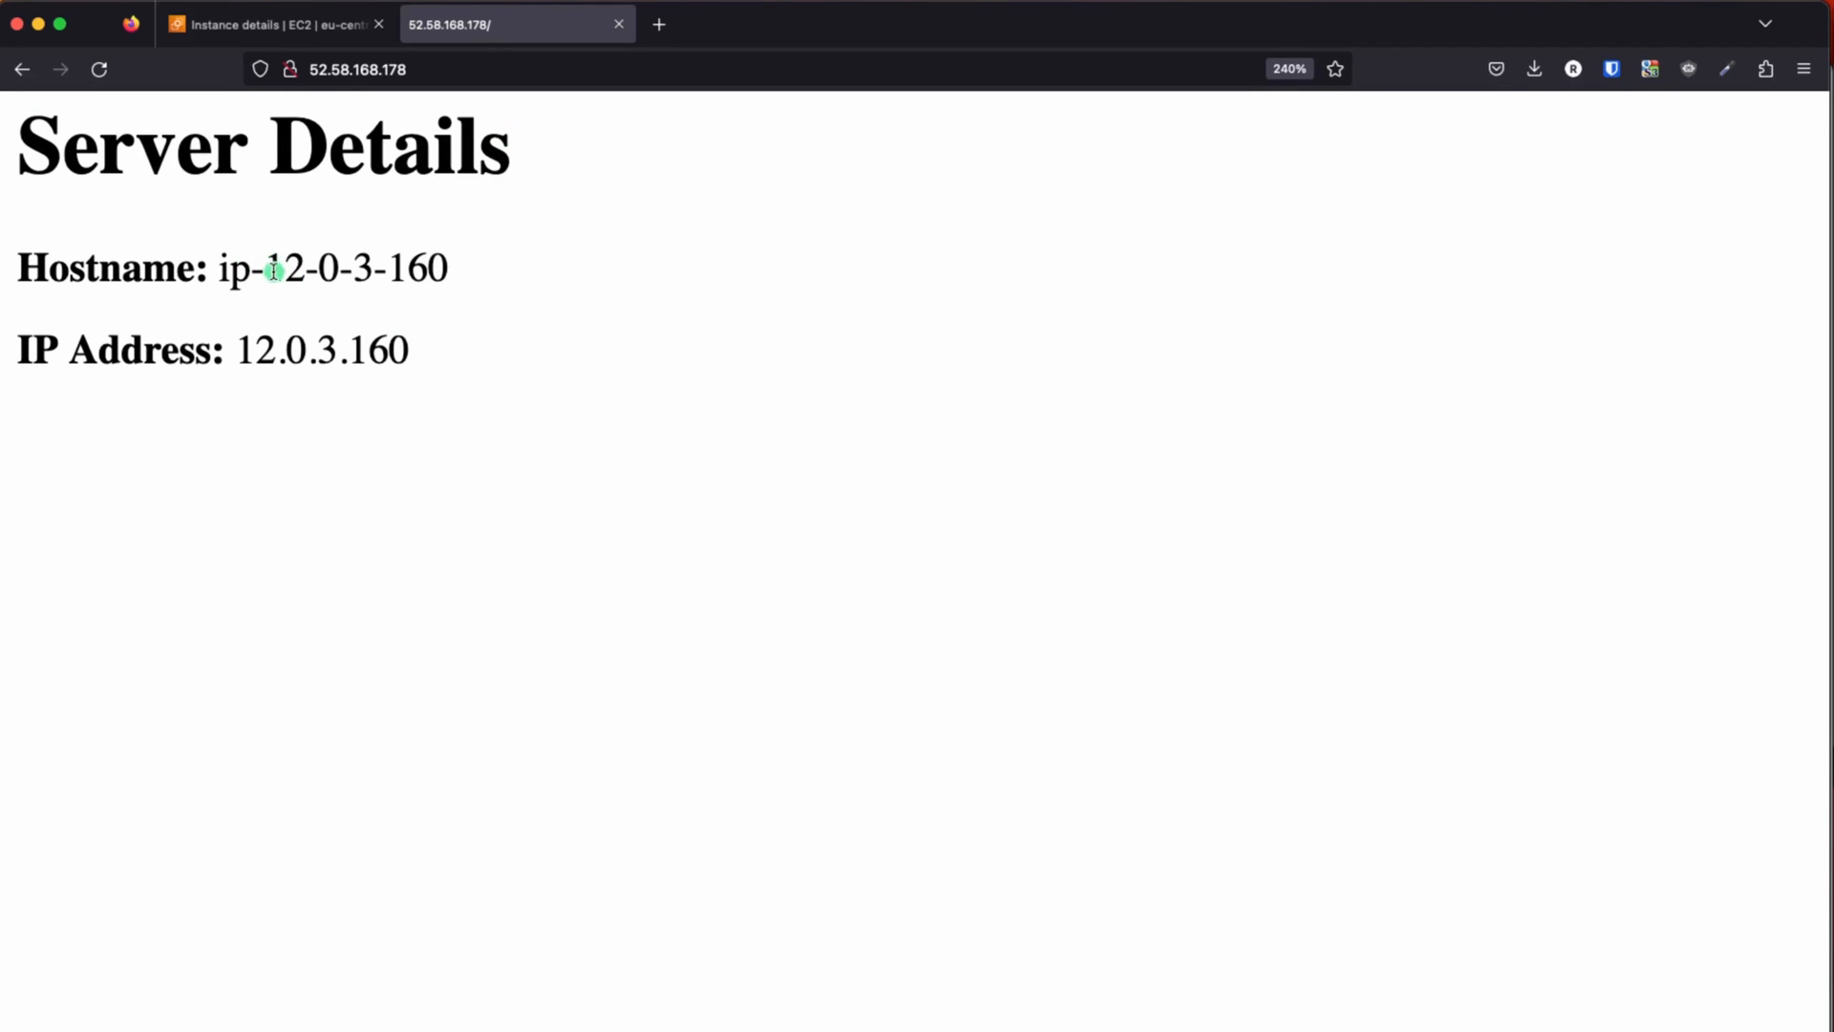
left_click_drag(273, 267, 419, 270)
left_click(402, 312)
left_click_drag(266, 262, 373, 262)
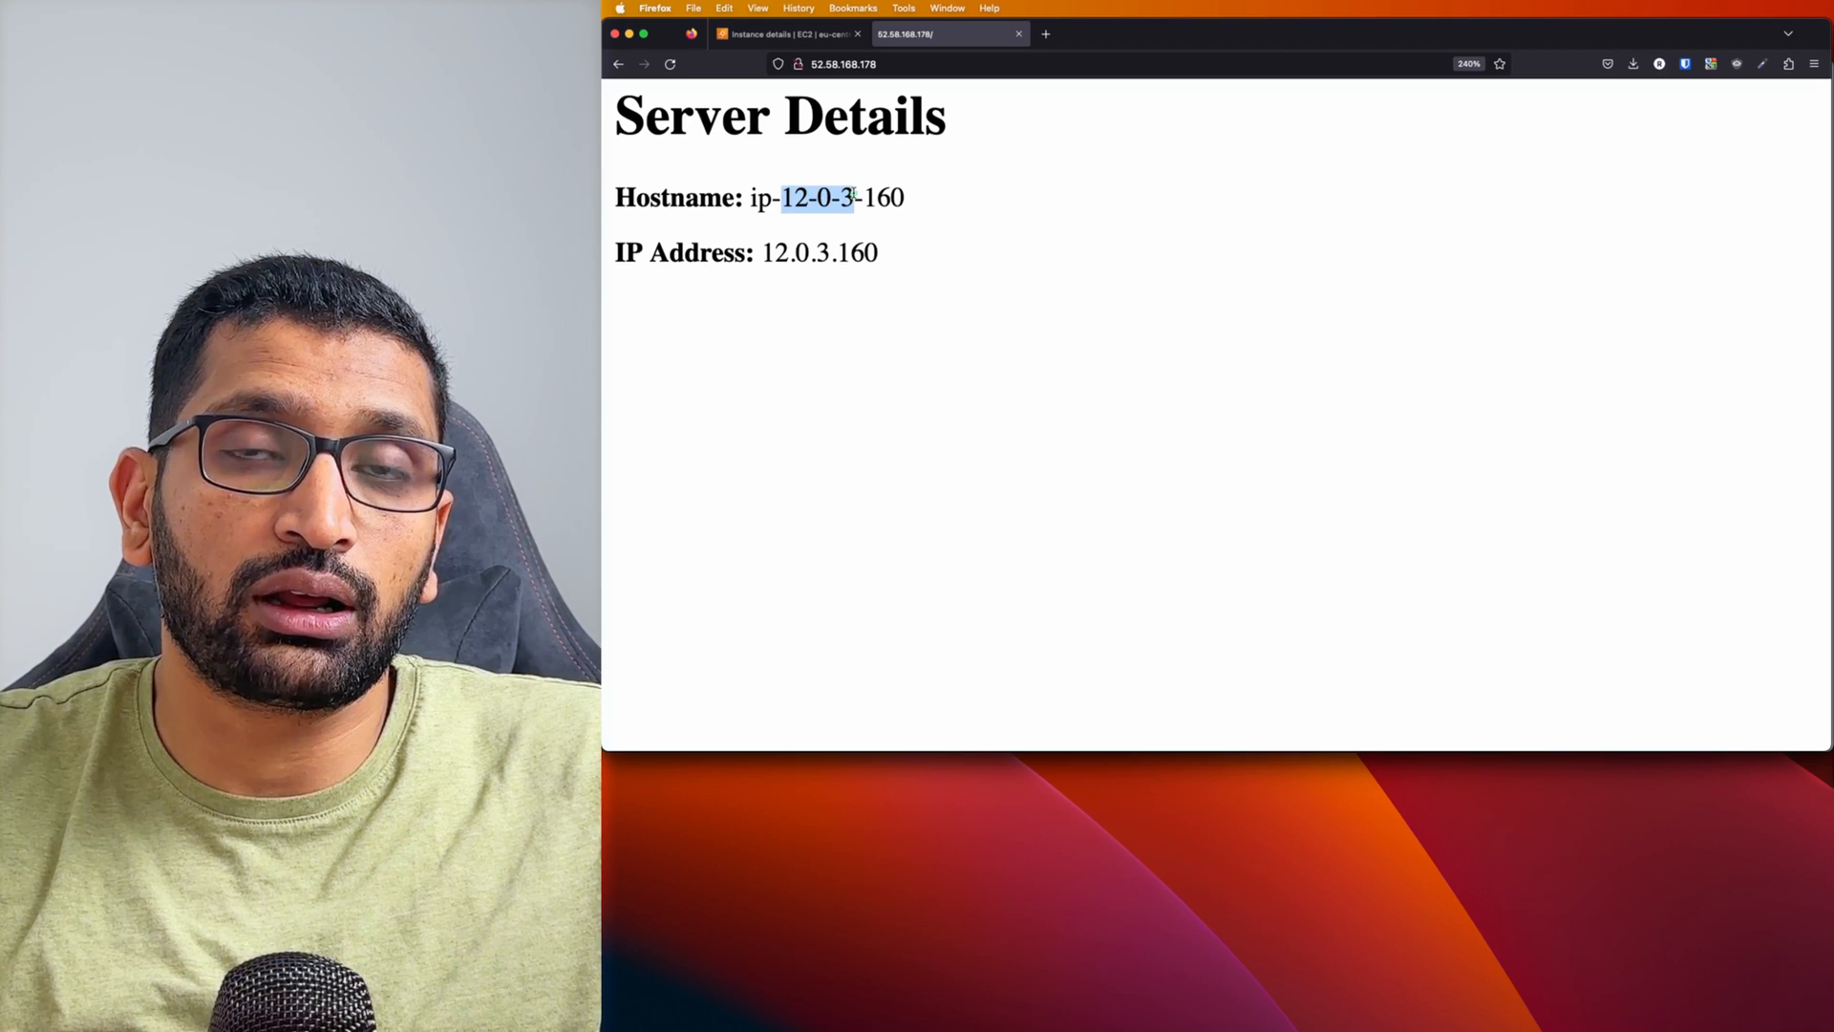
left_click(790, 34)
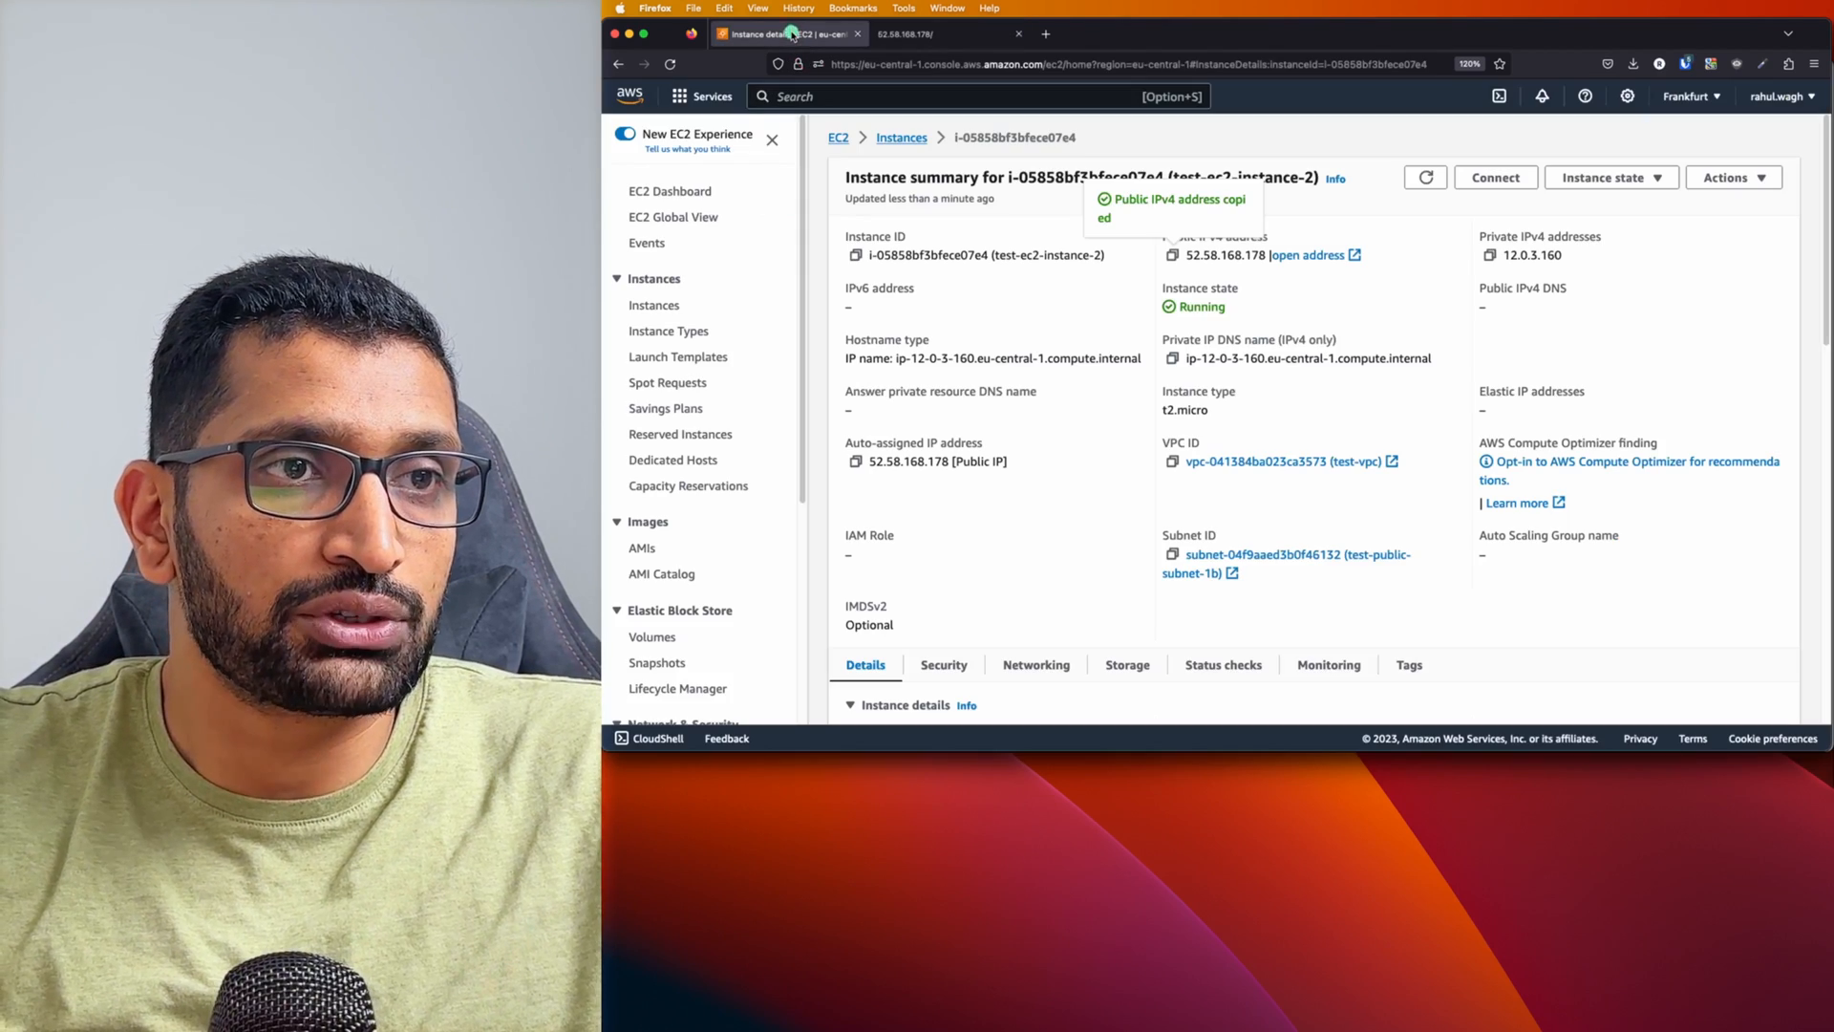
left_click_drag(1430, 354, 1342, 351)
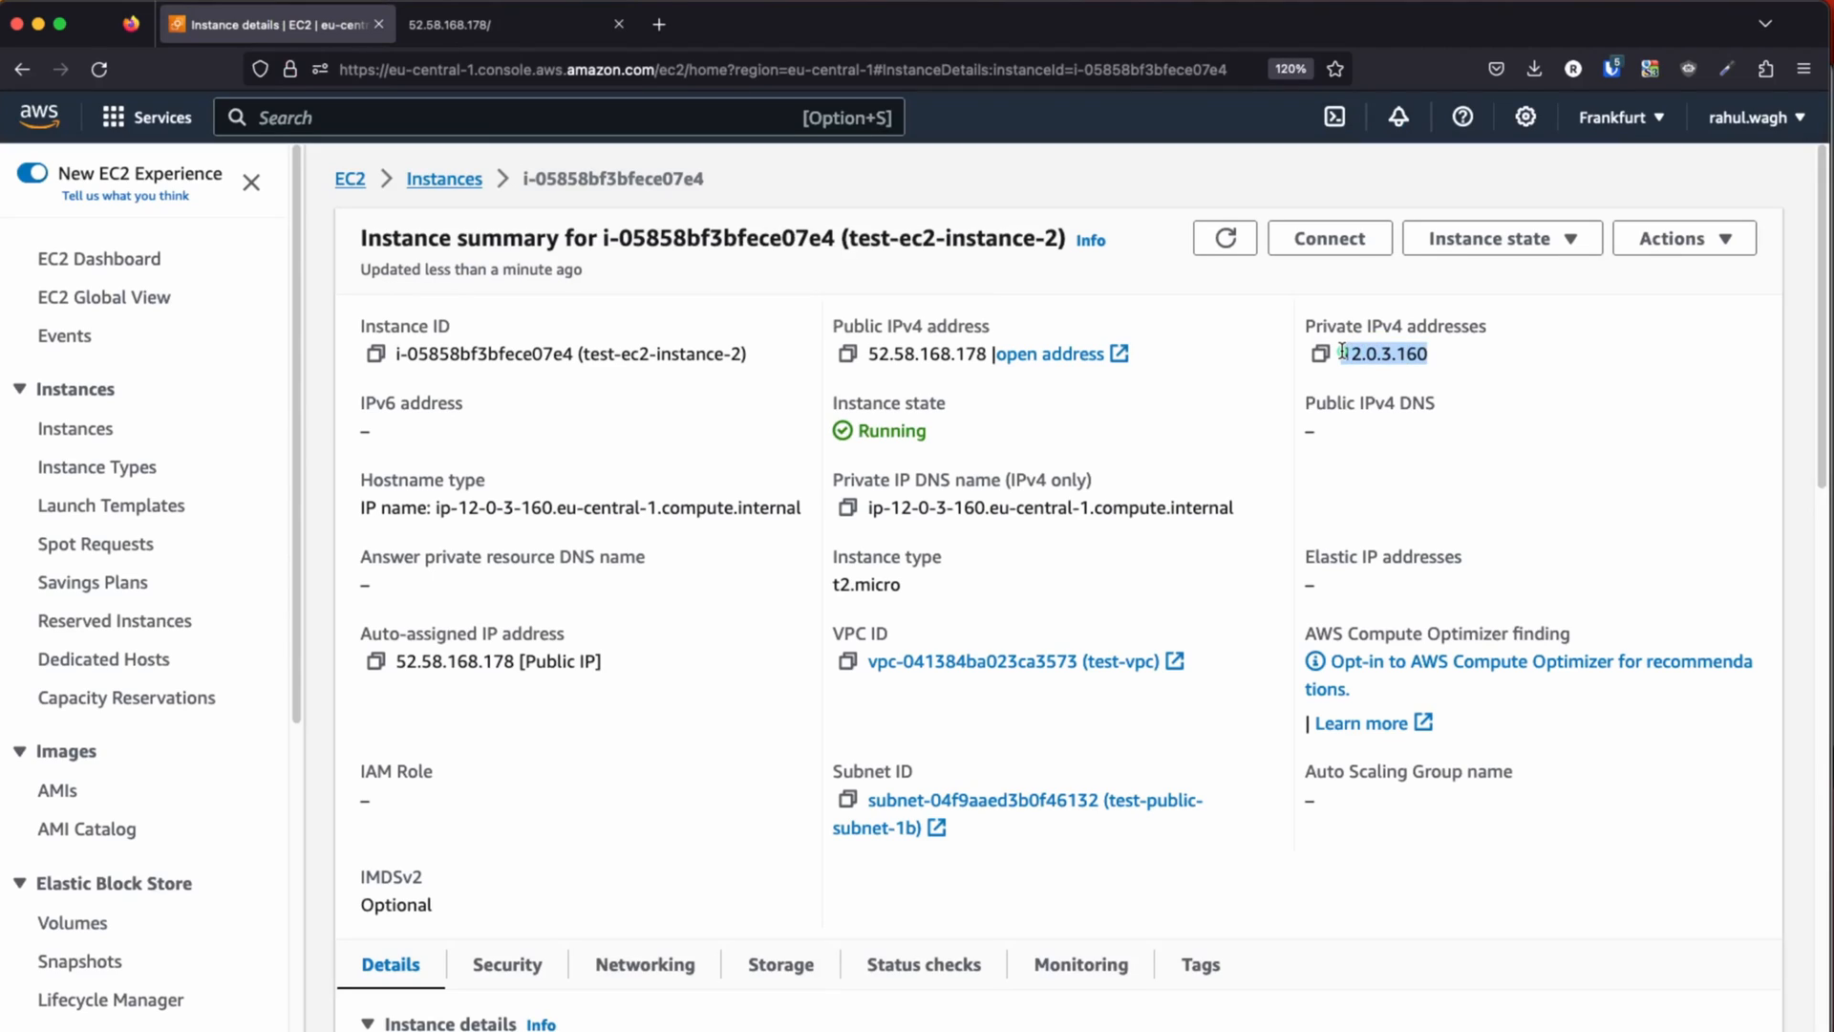
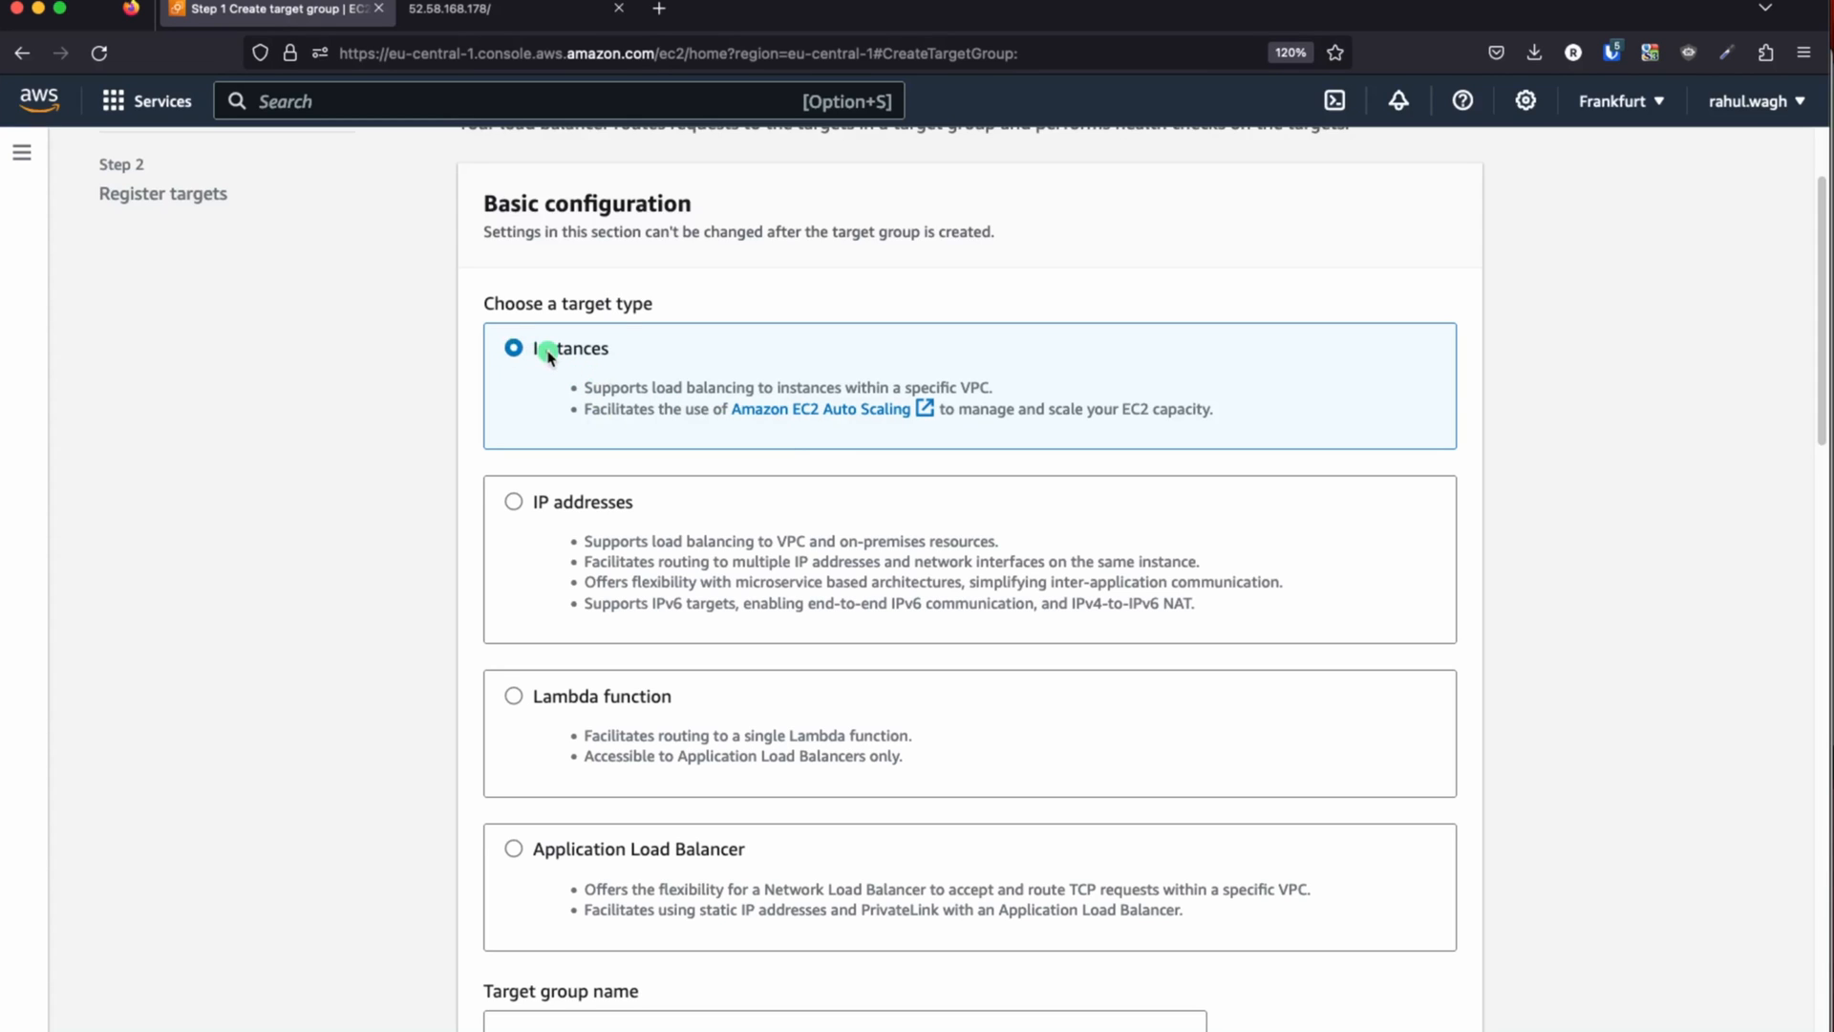
- Name the target group test-ec2-alb-demo-tg and select test-vpc as its VPC
scroll(550, 357, "down", 8)
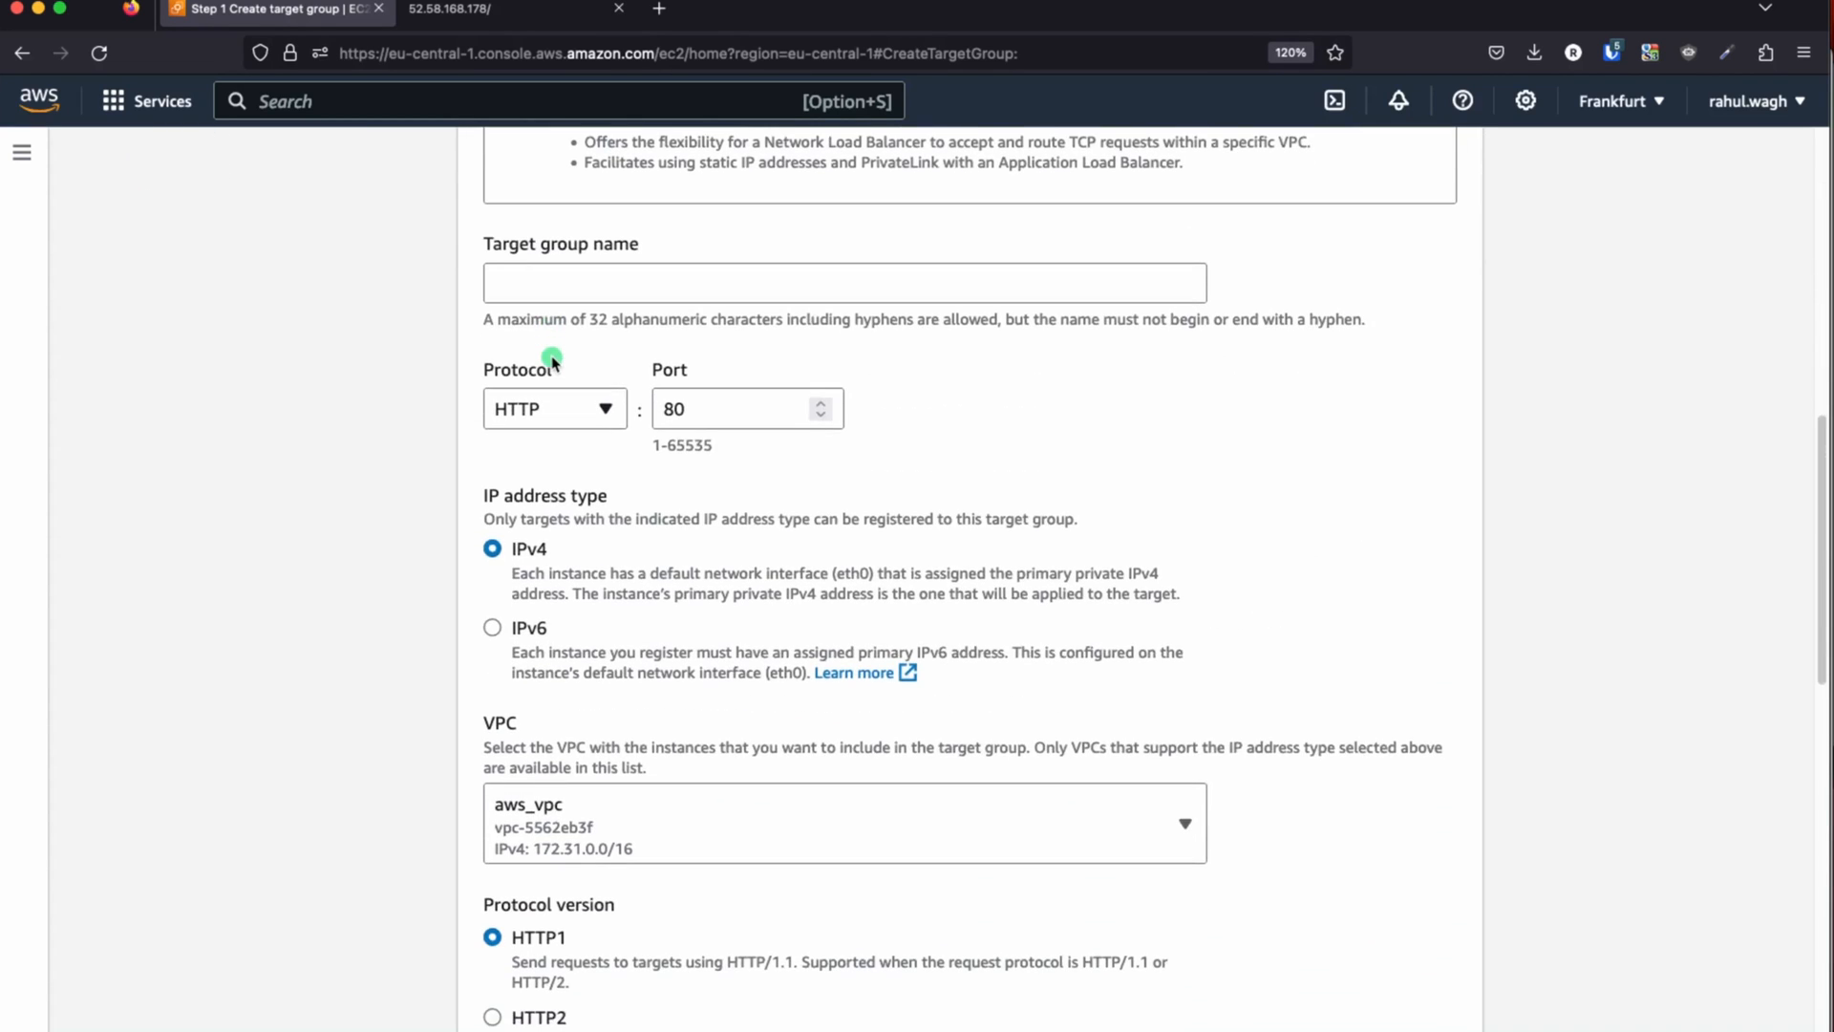
left_click(538, 340)
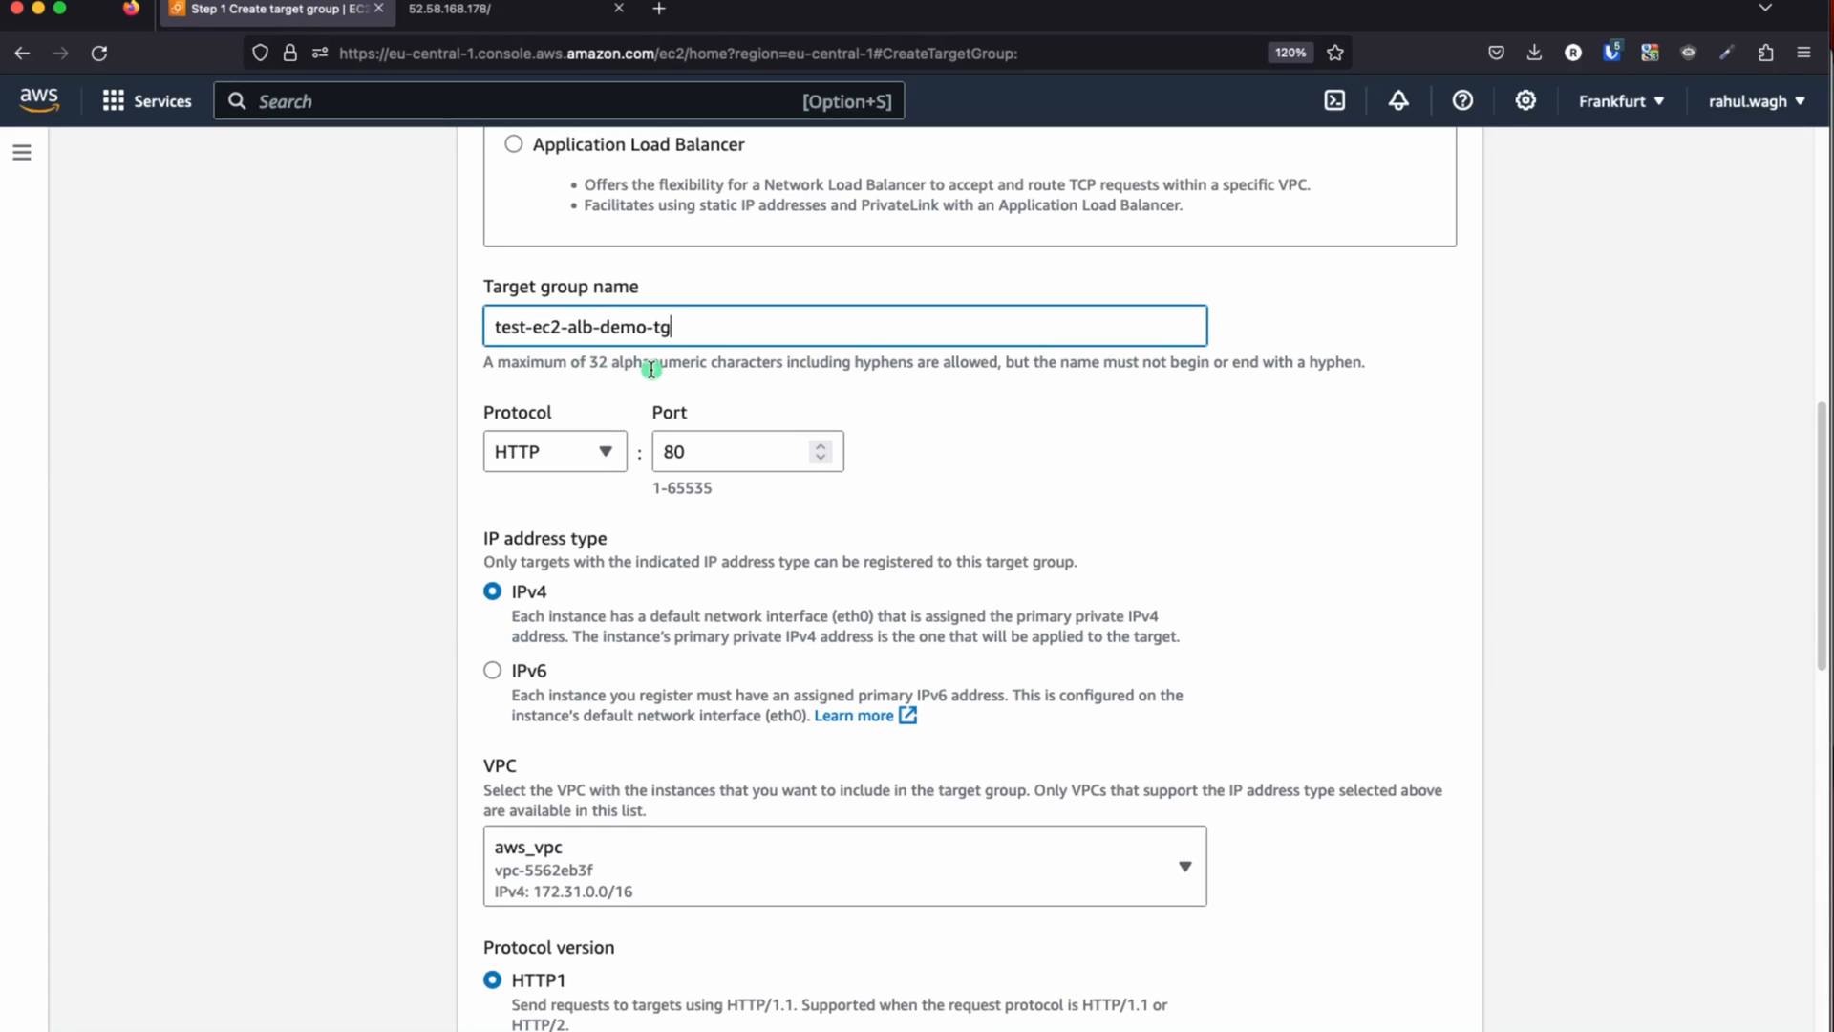
scroll(673, 450, "down", 2)
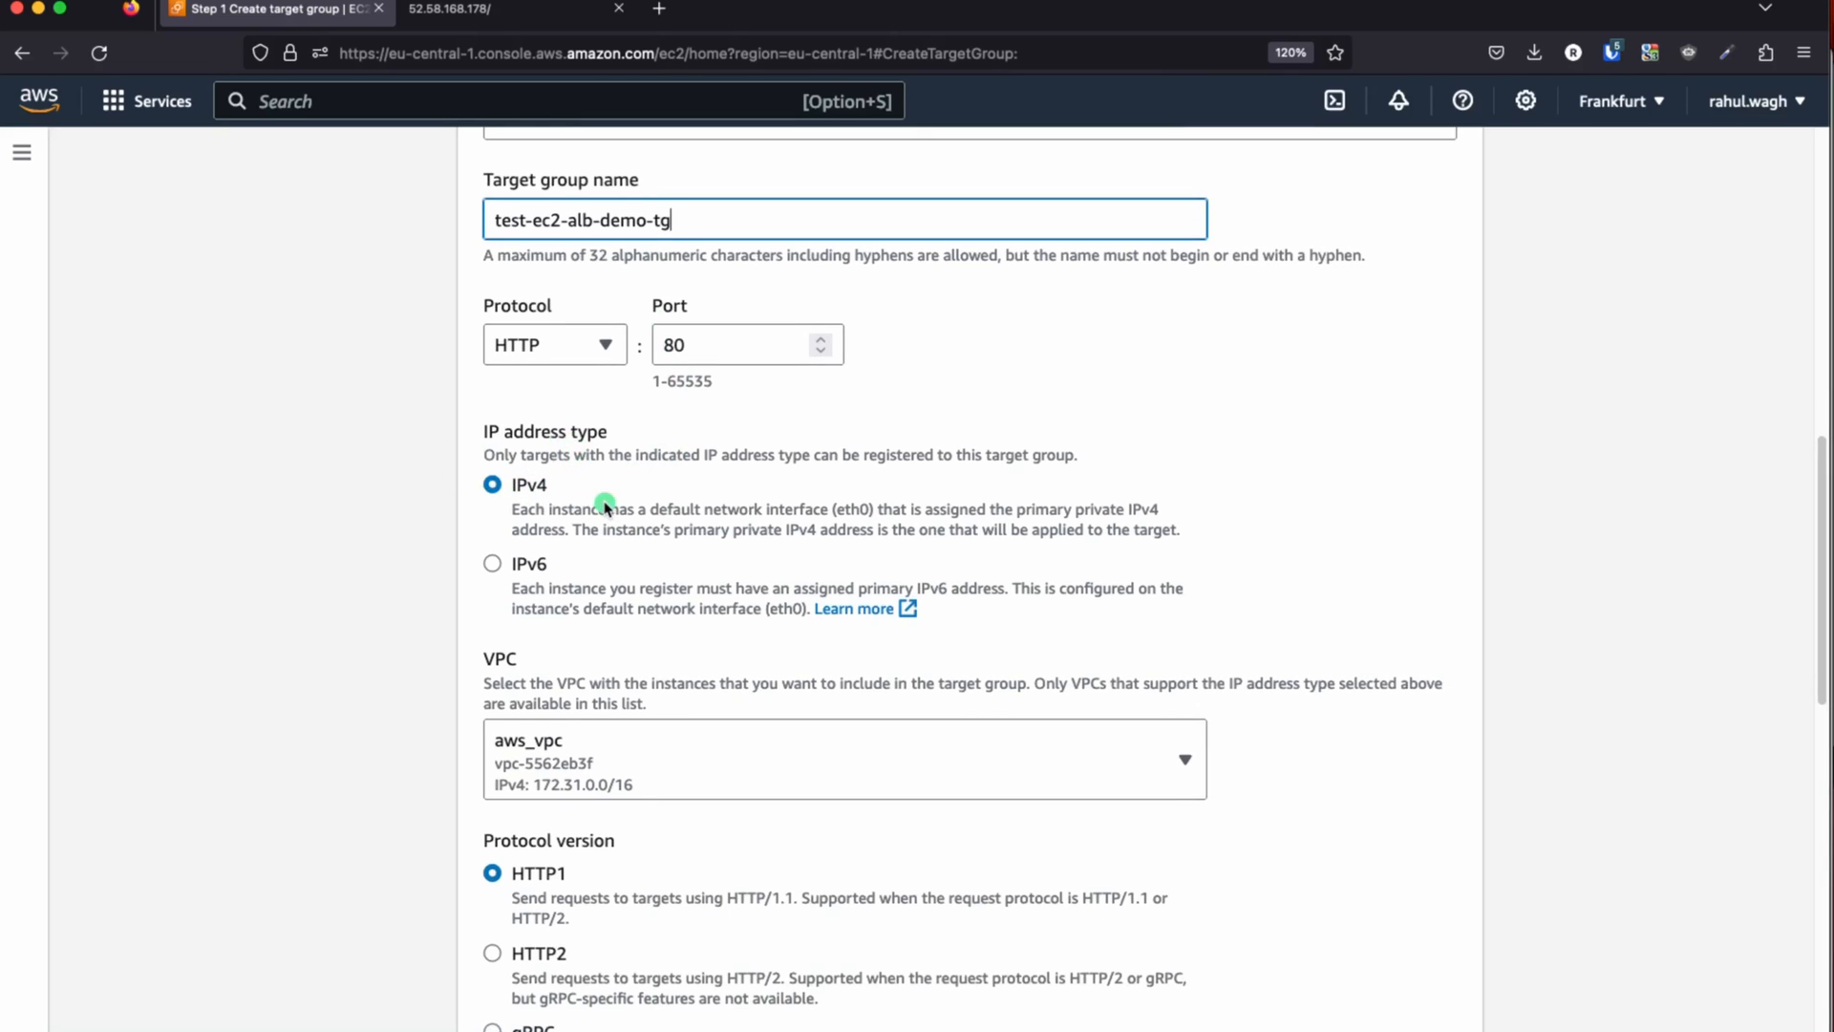
scroll(592, 496, "down", 4)
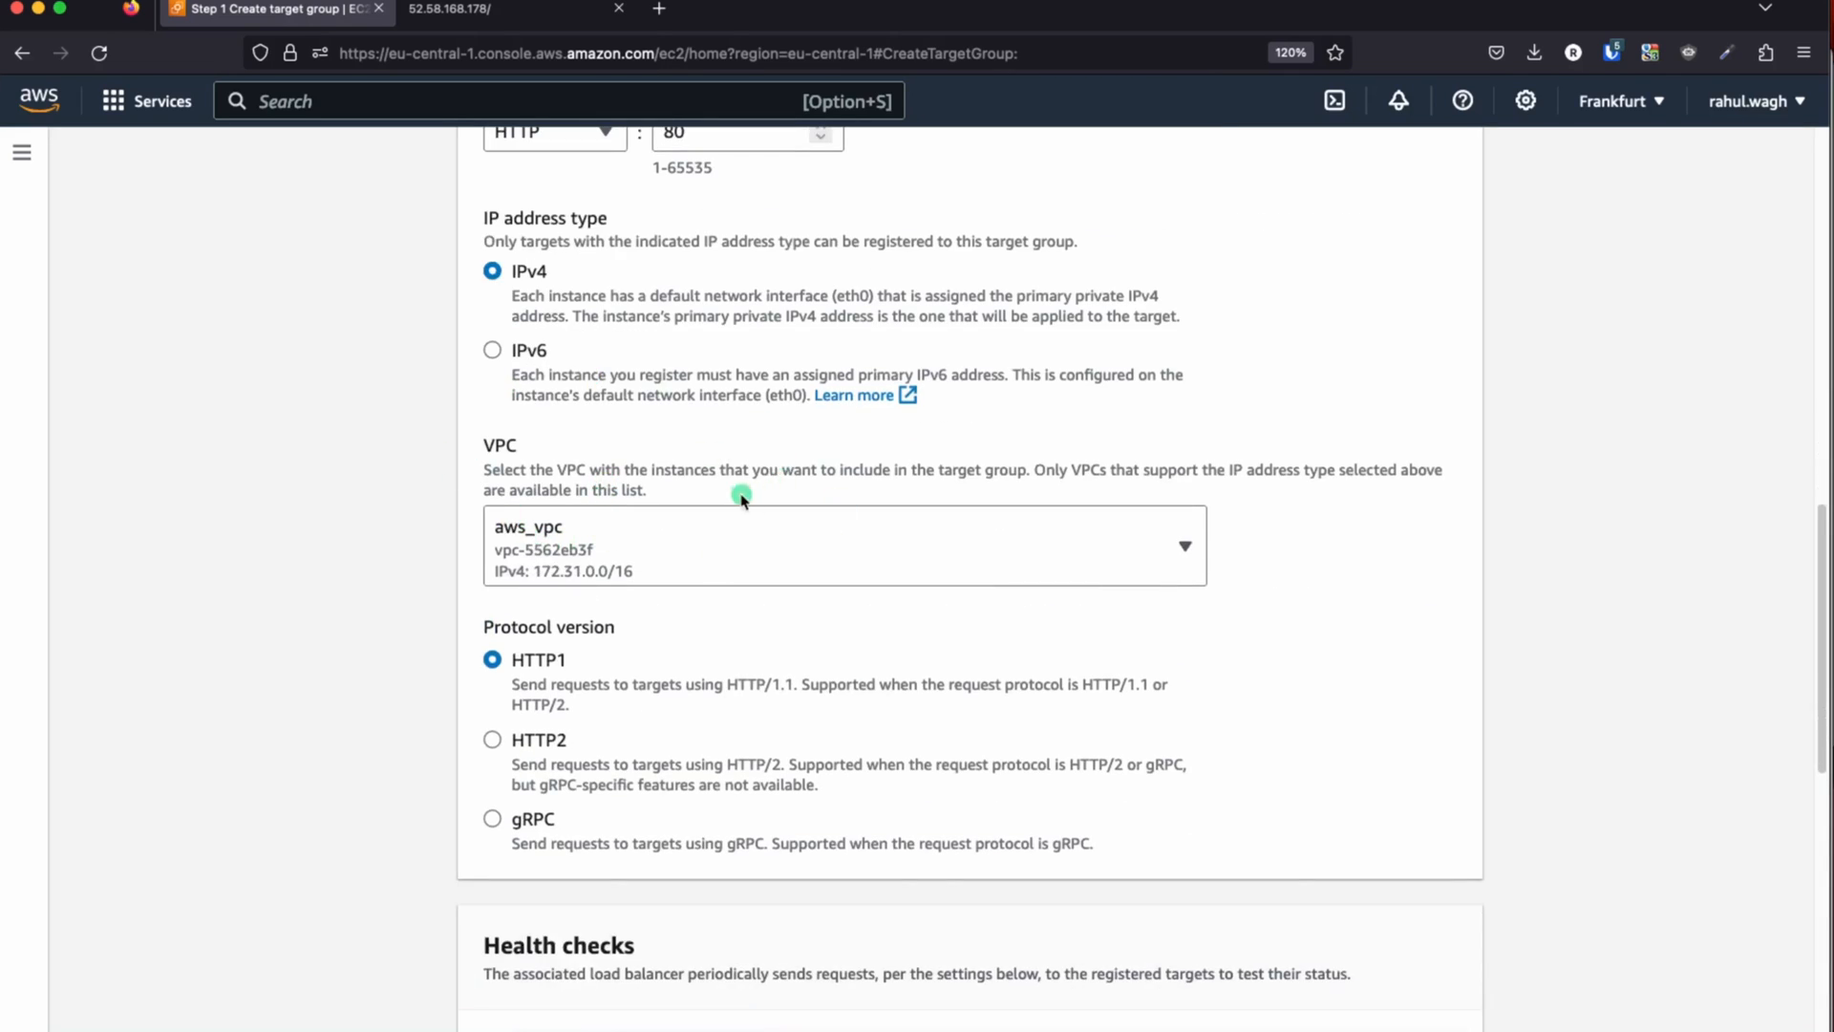
left_click(717, 561)
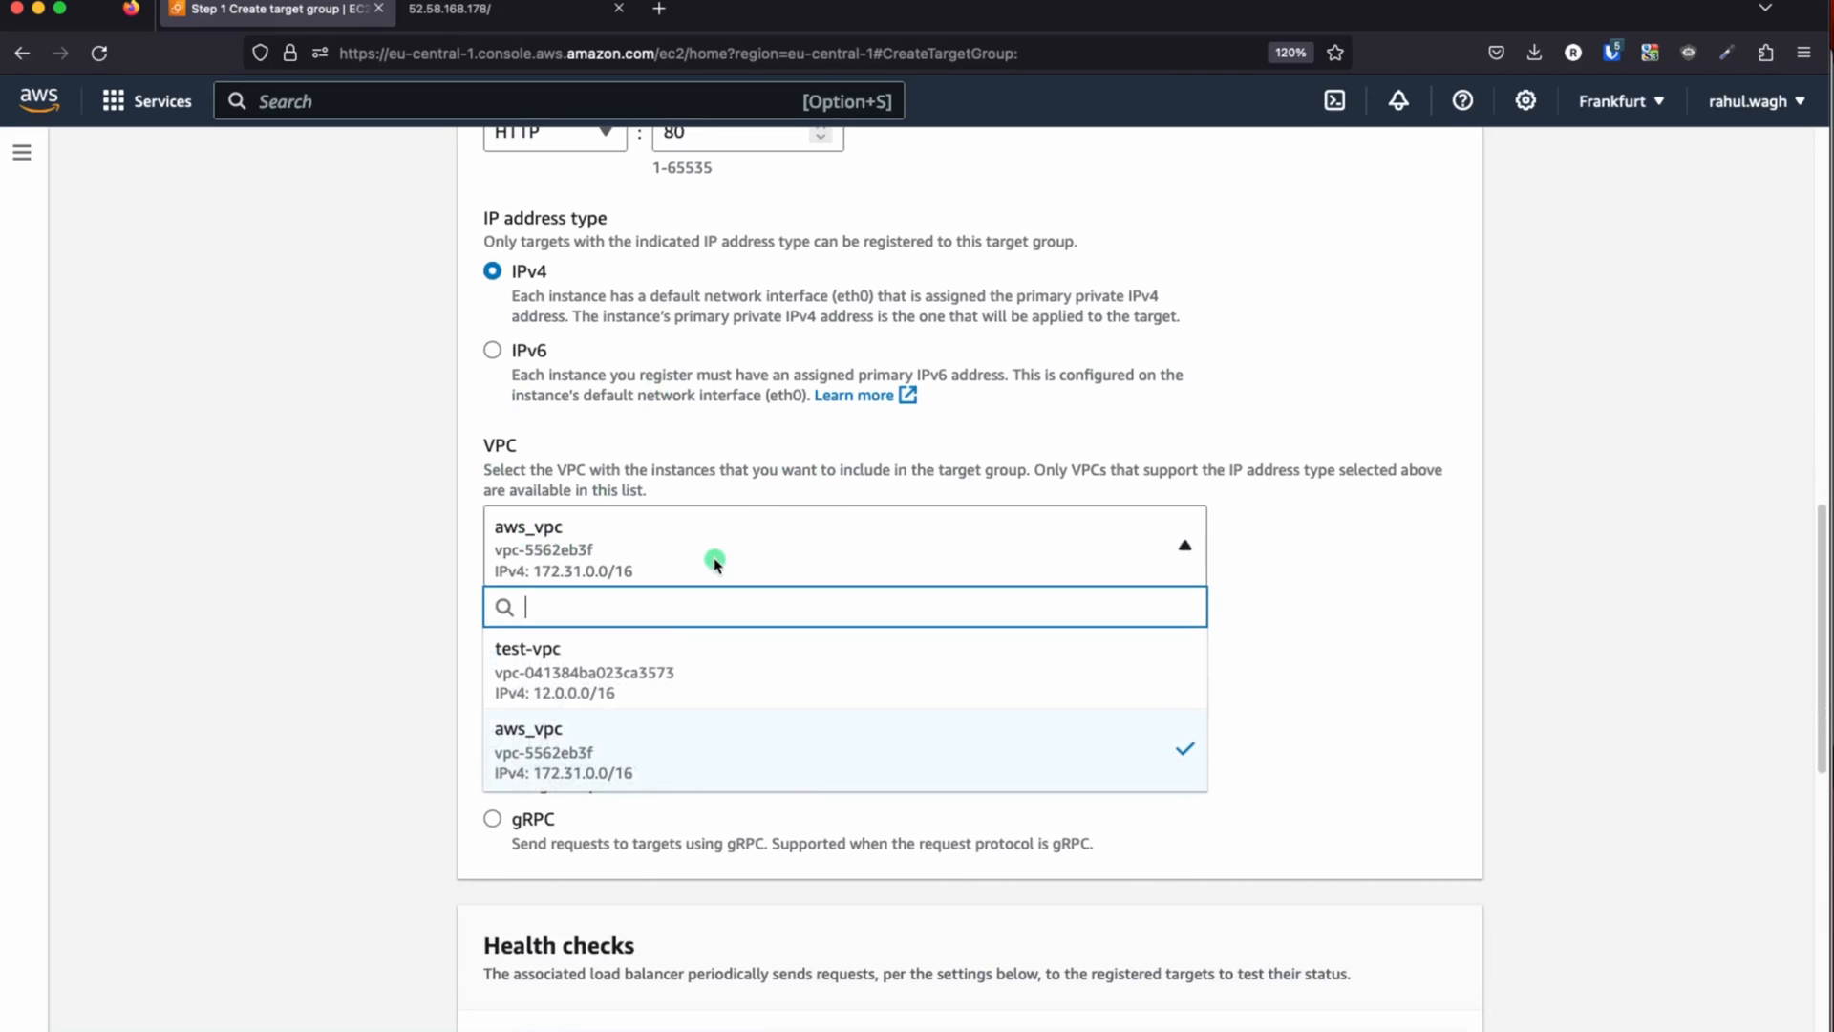
left_click(584, 688)
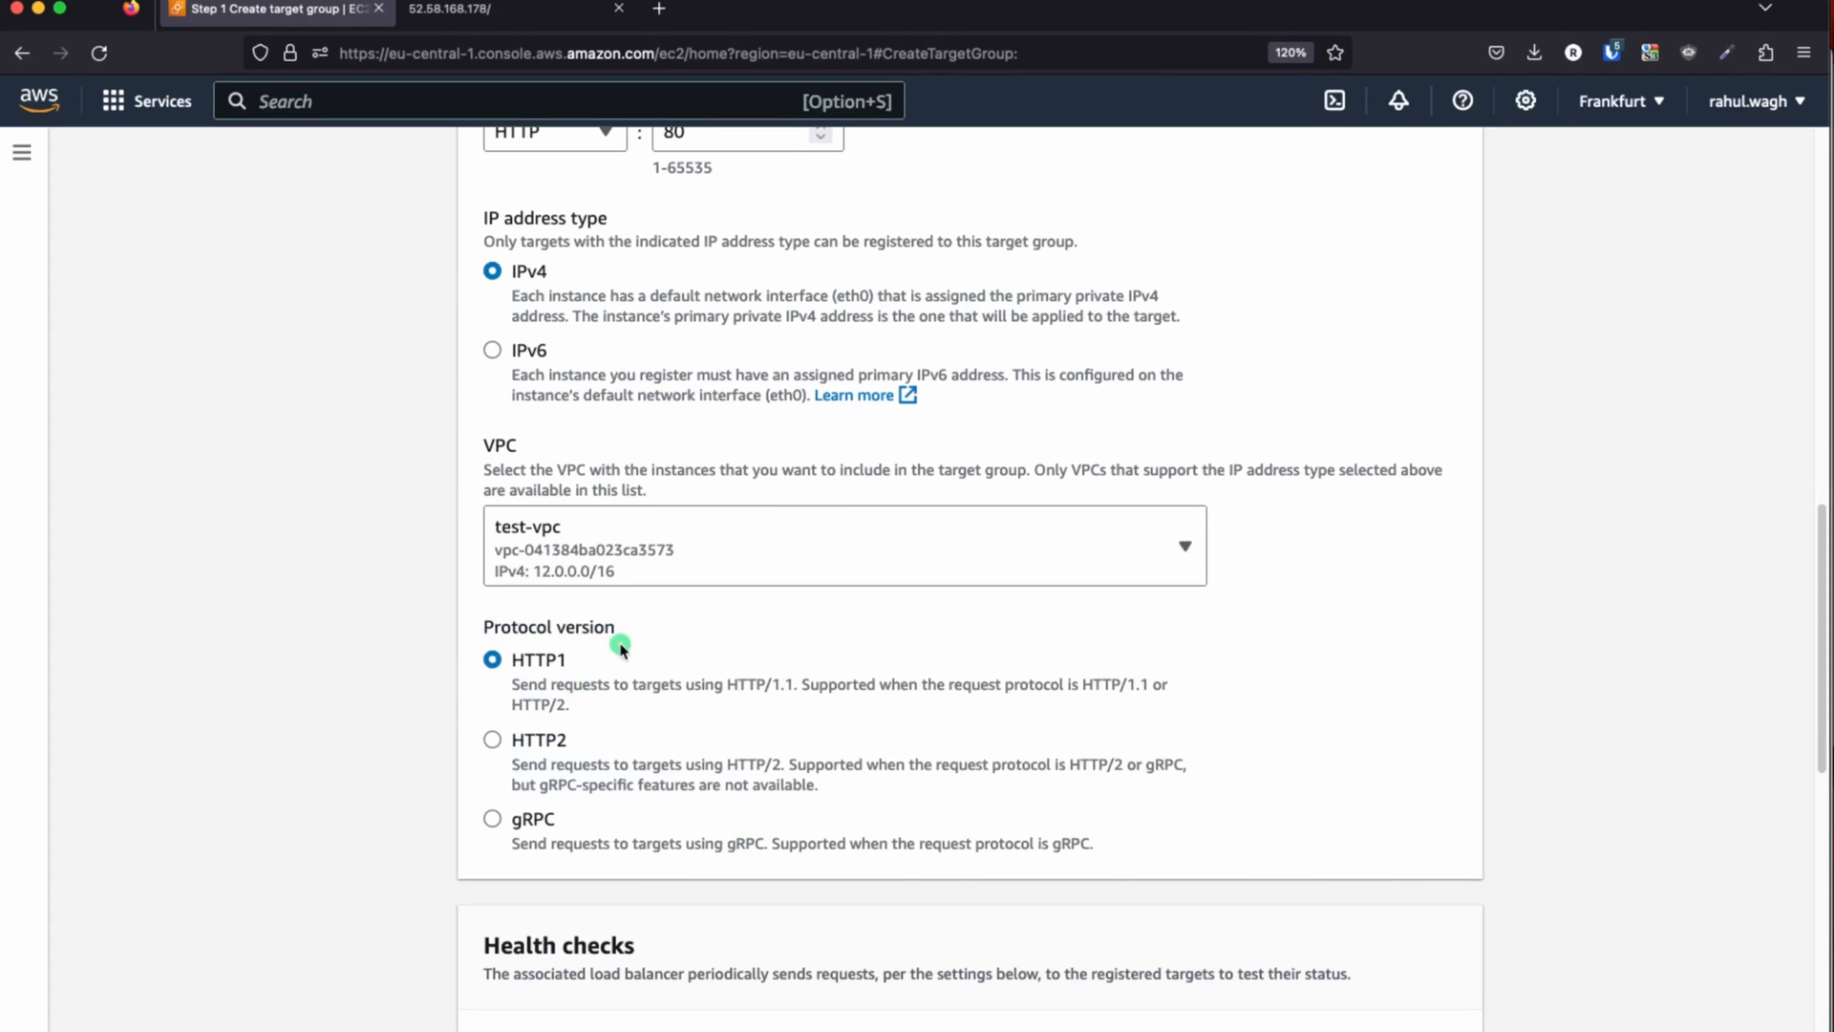
- Review the target group's protocol version and health check path, and reload the Server Details page of the second instance
scroll(619, 645, "down", 4)
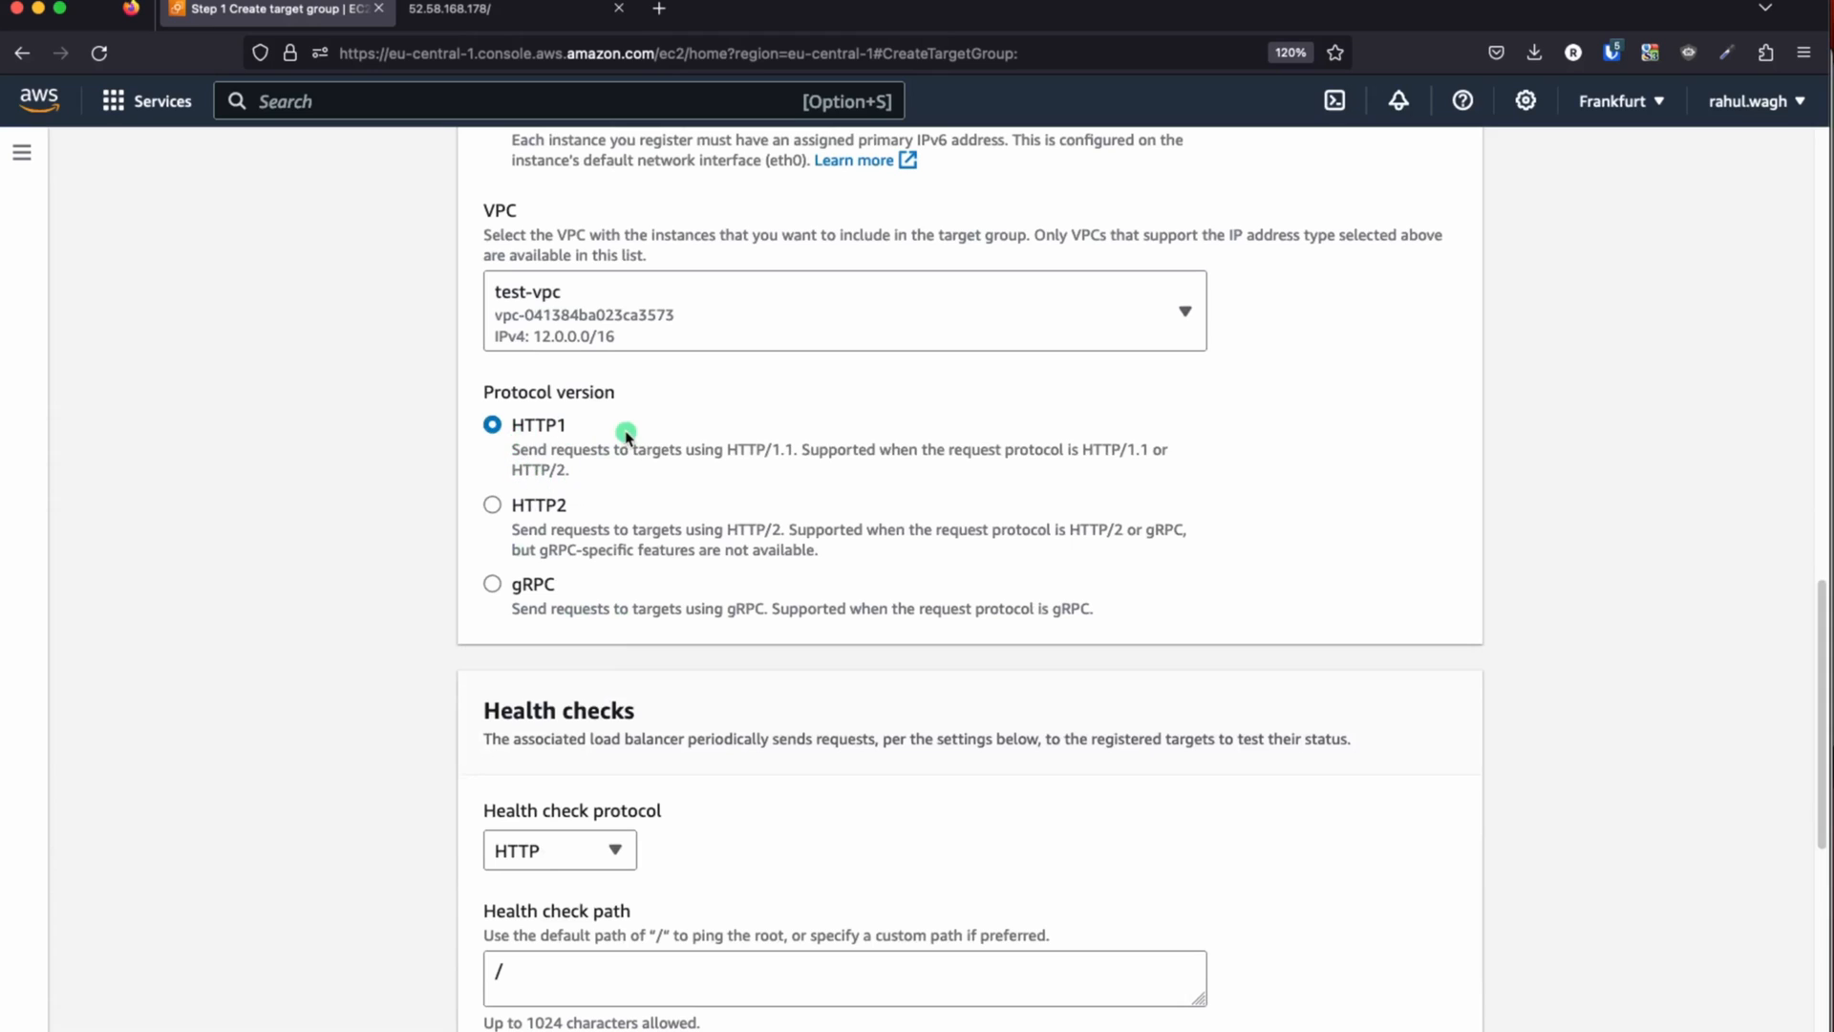
scroll(636, 535, "down", 3)
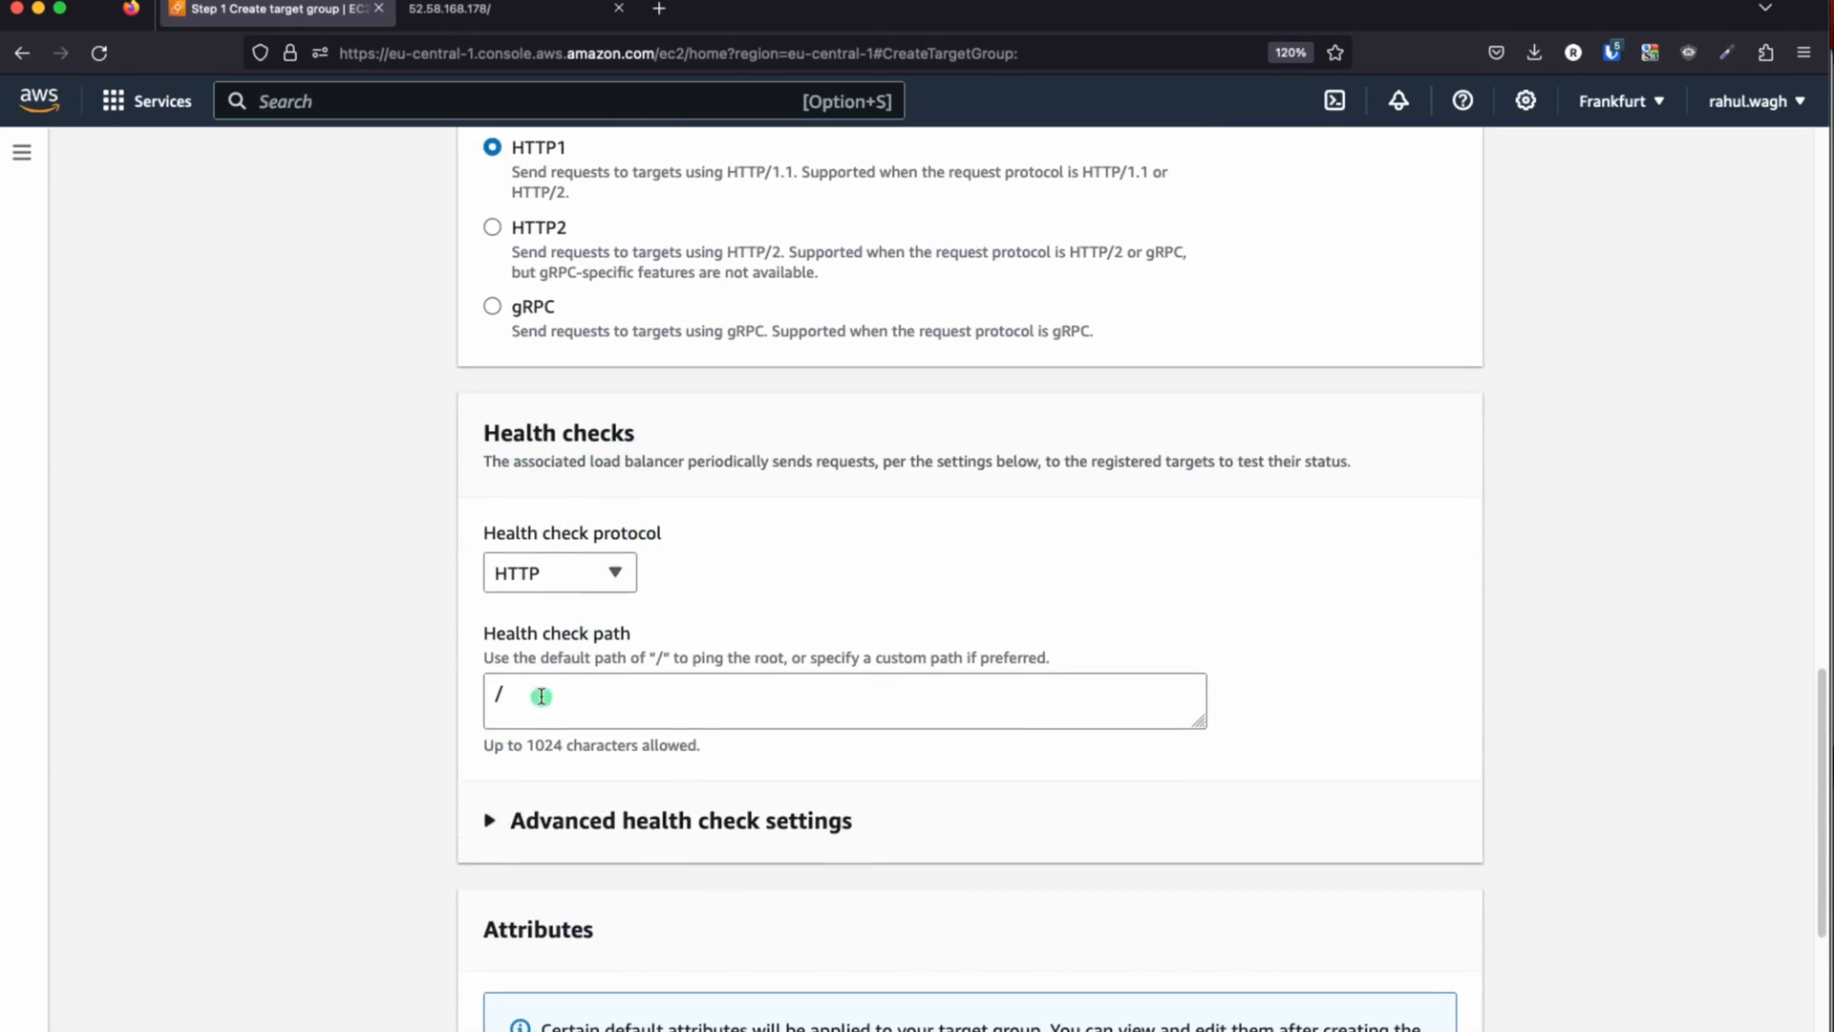
left_click(468, 9)
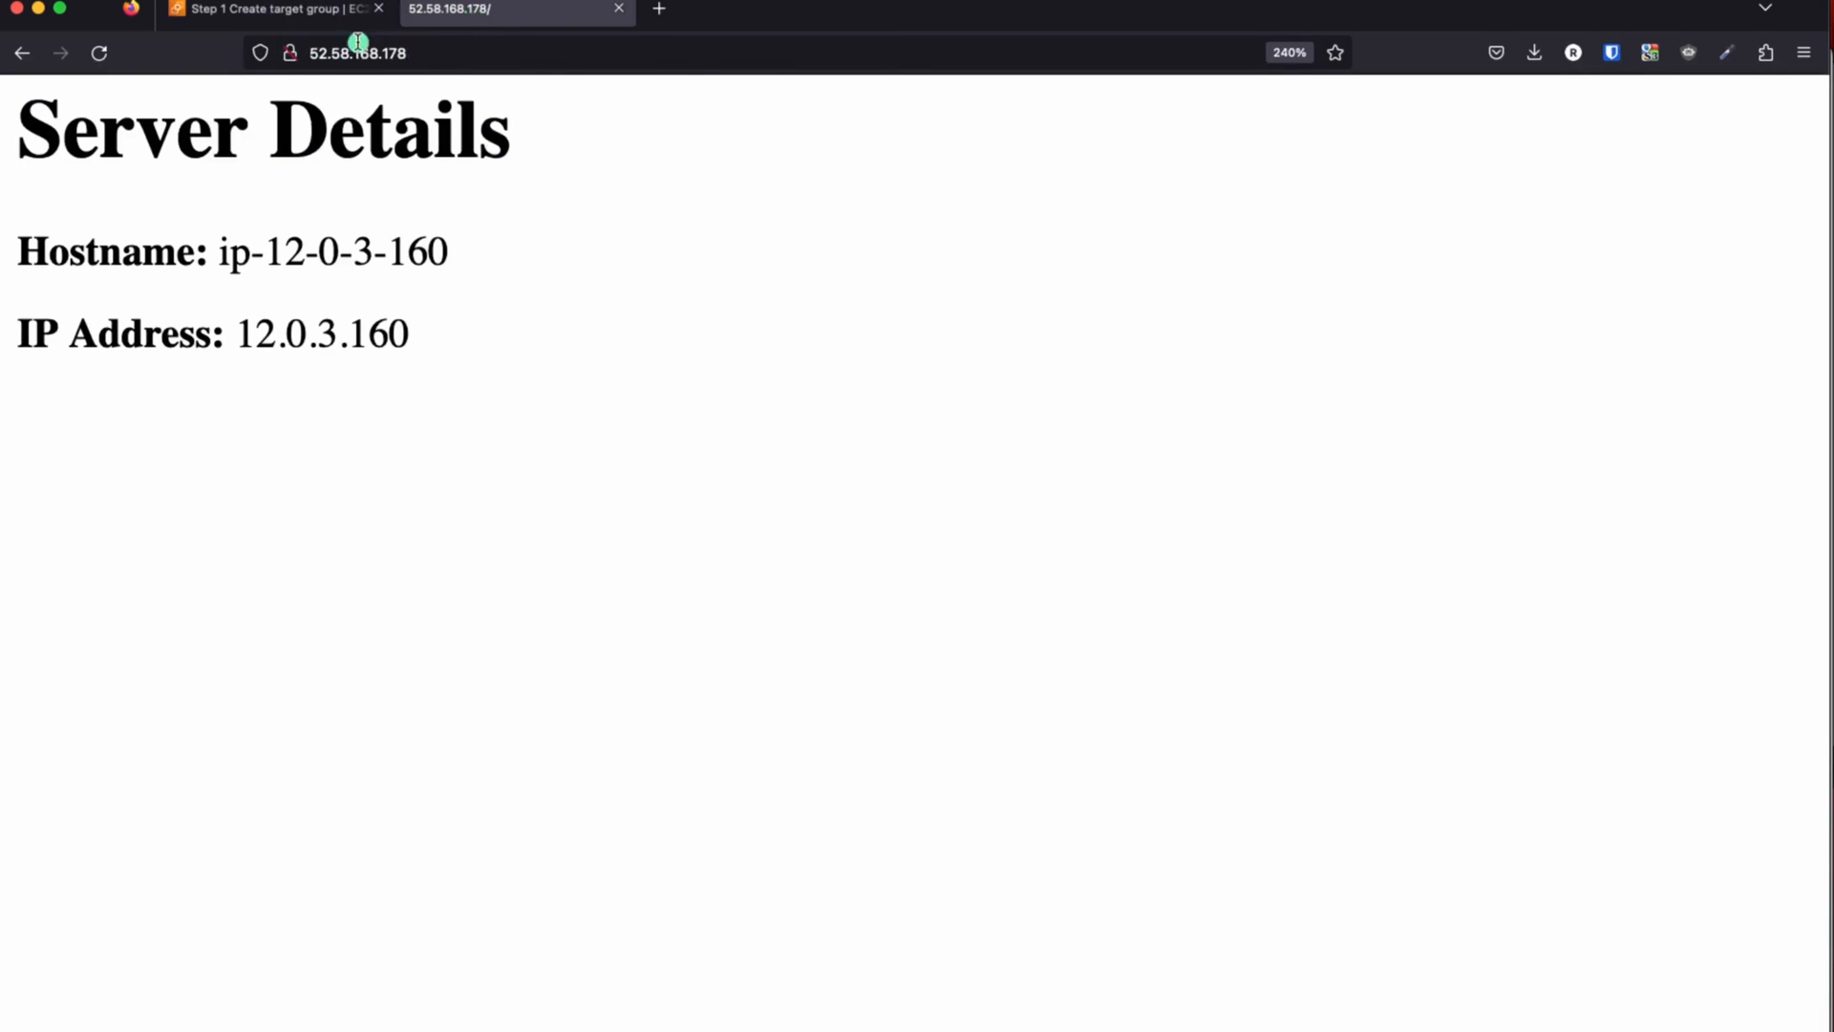
left_click(469, 48)
left_click(474, 48)
key("Return")
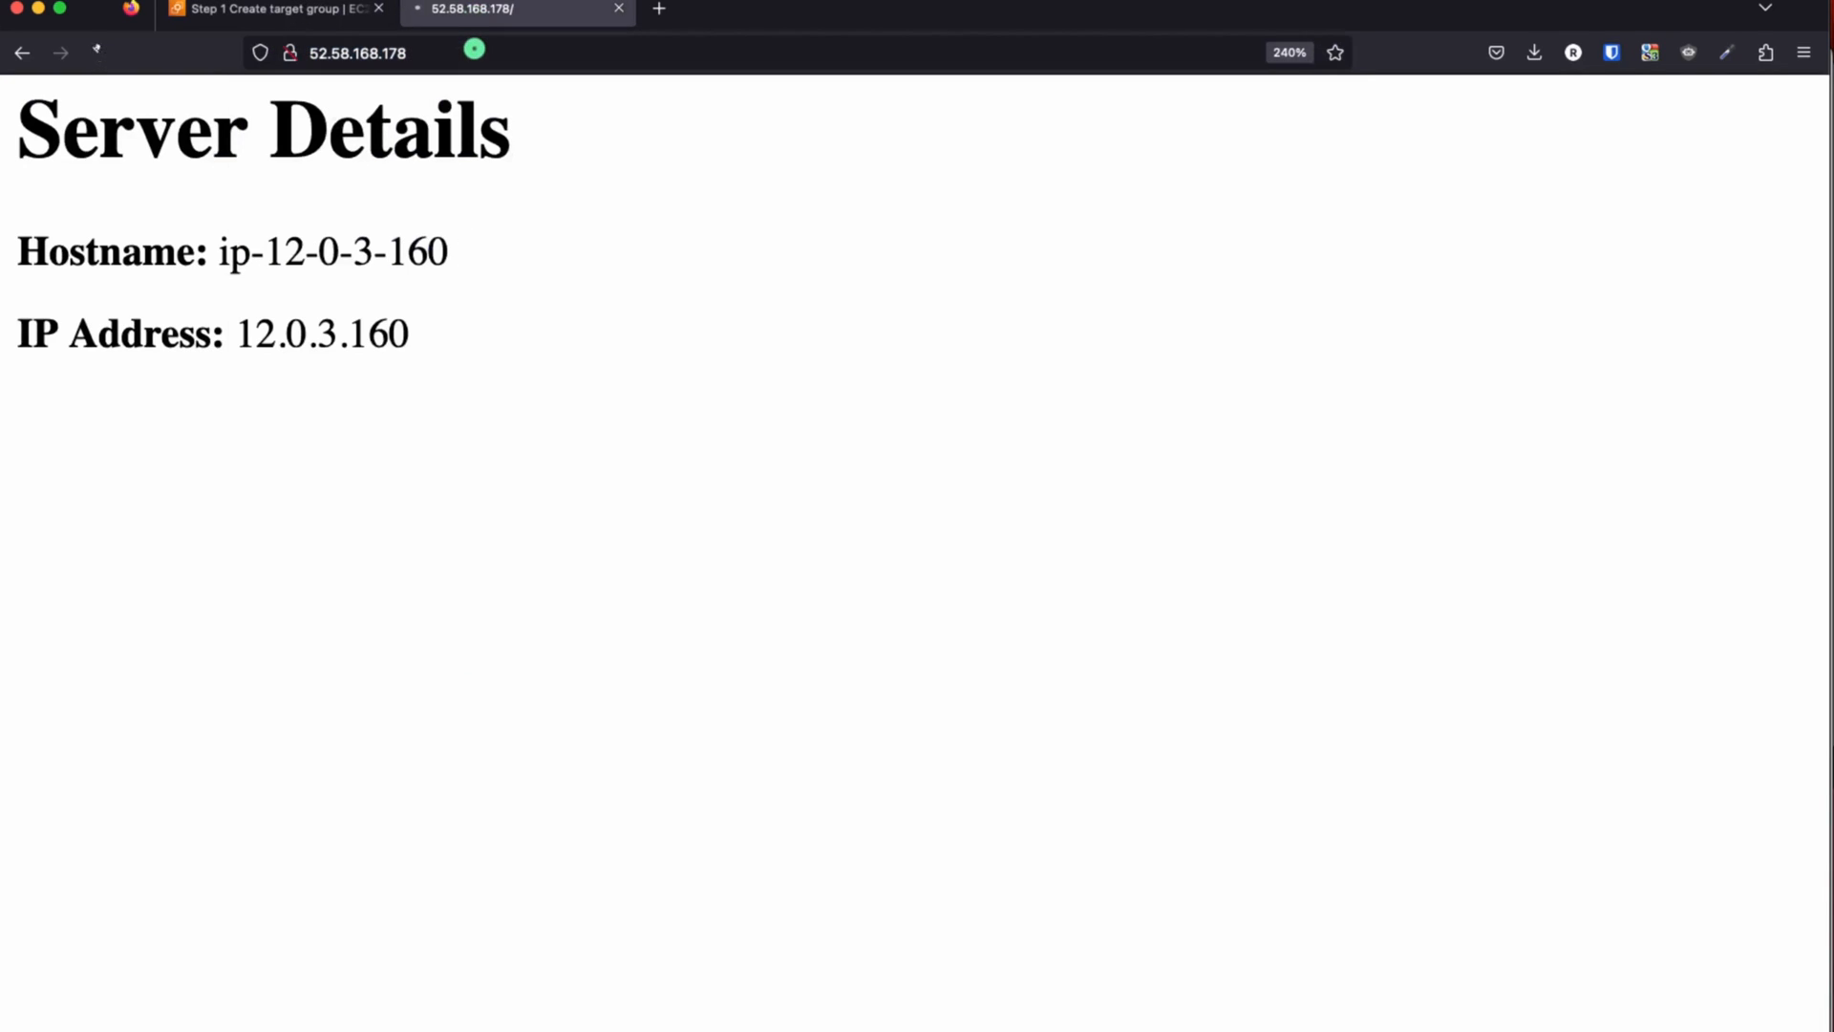
- Try appending /path to the Server Details address and restore the original address without it
left_click(499, 48)
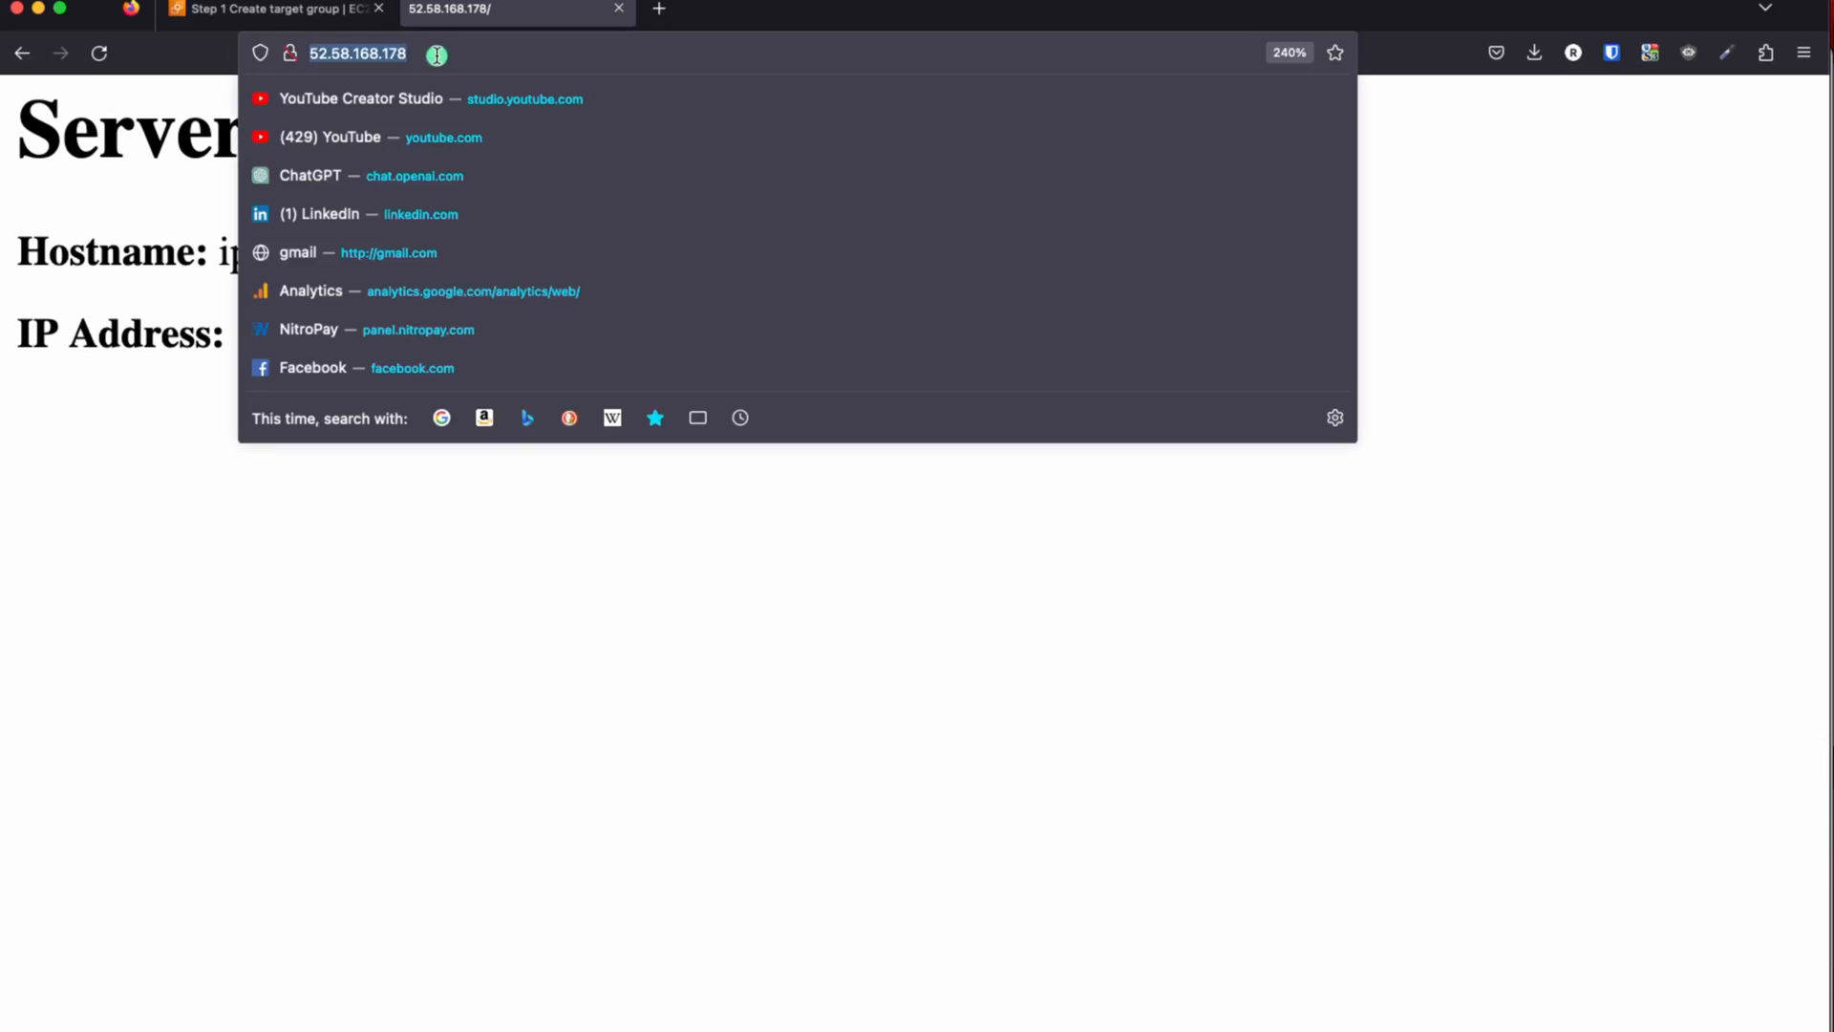
left_click(439, 54)
type("/")
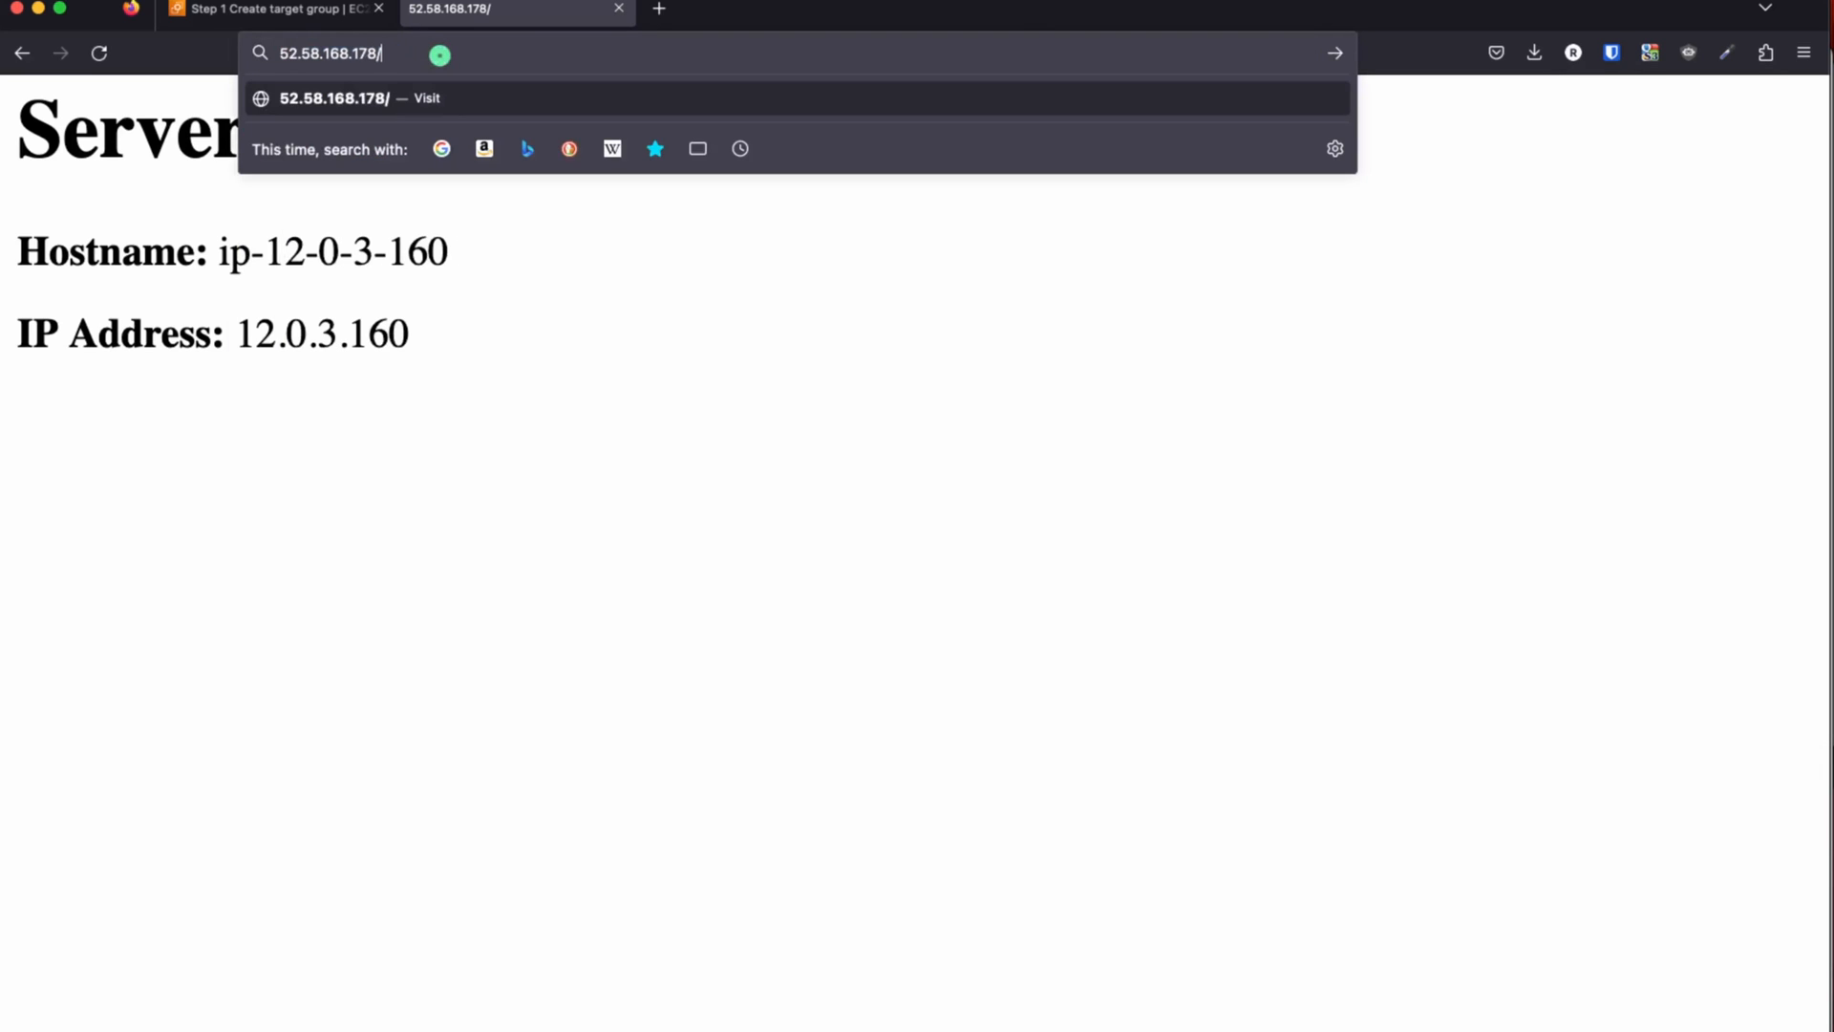
type("path")
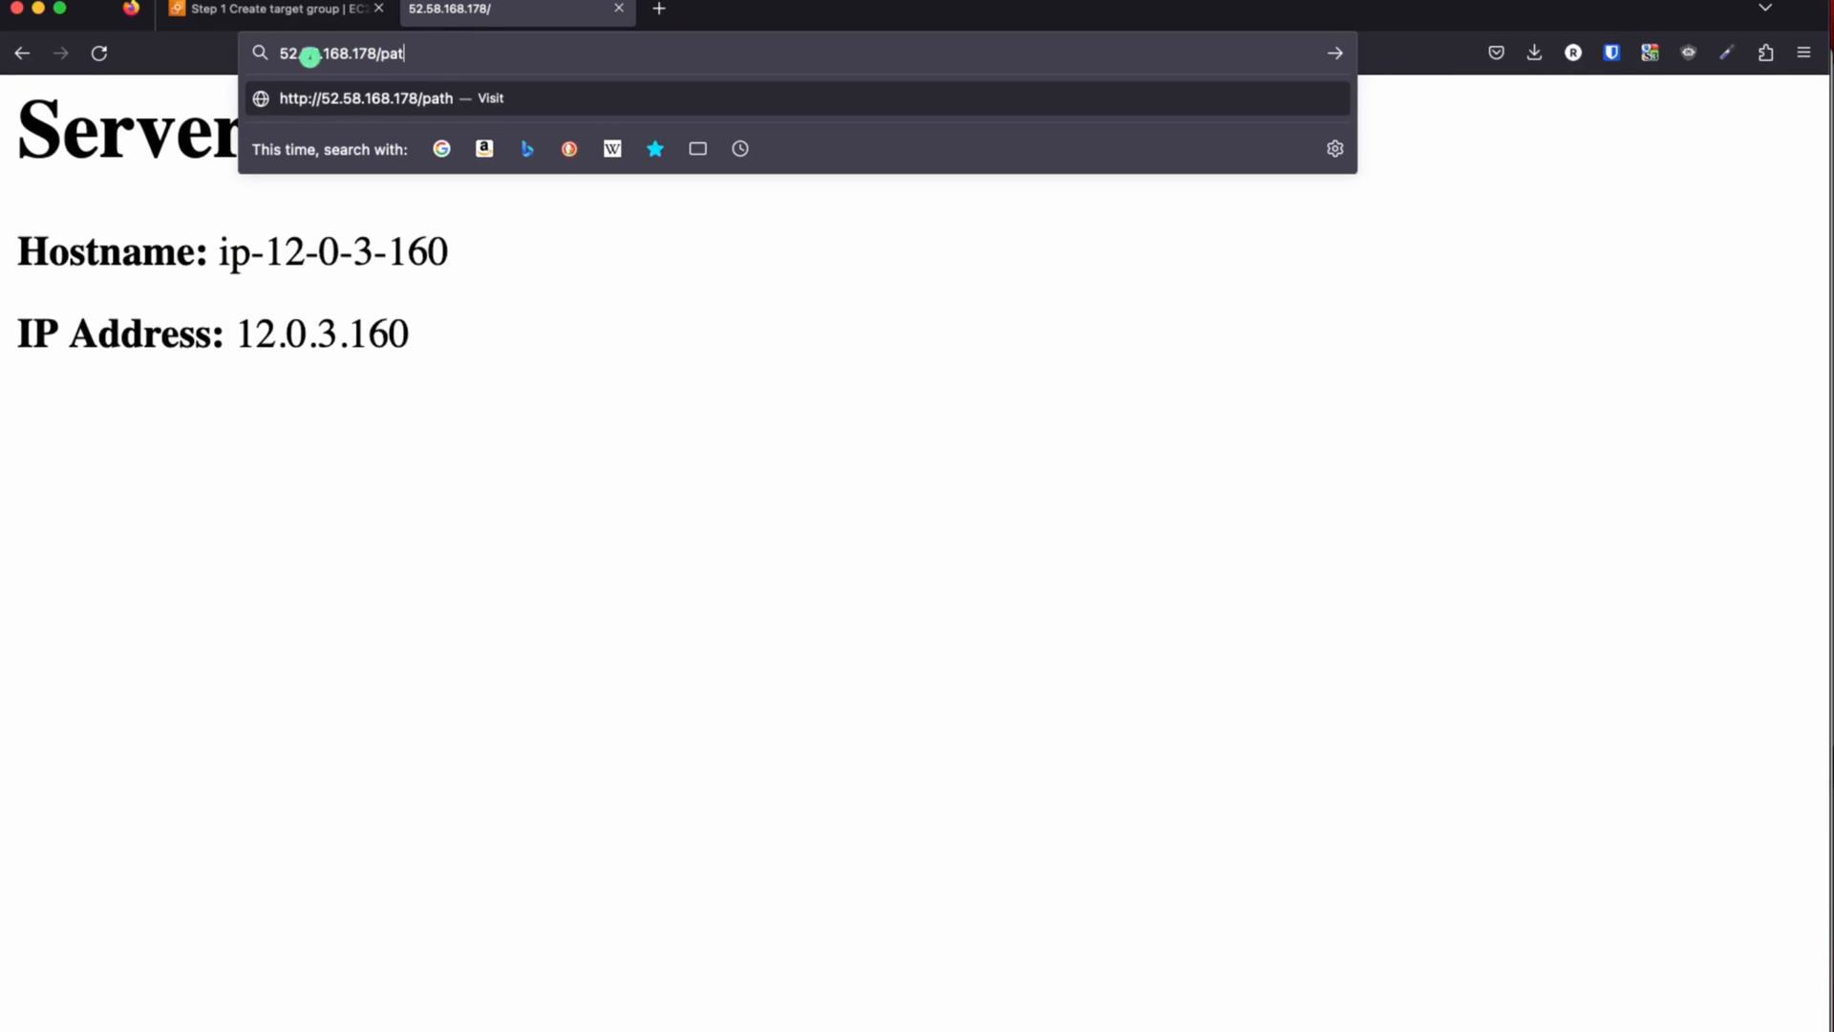
key("BackSpace")
key("BackSpace")
key("Return")
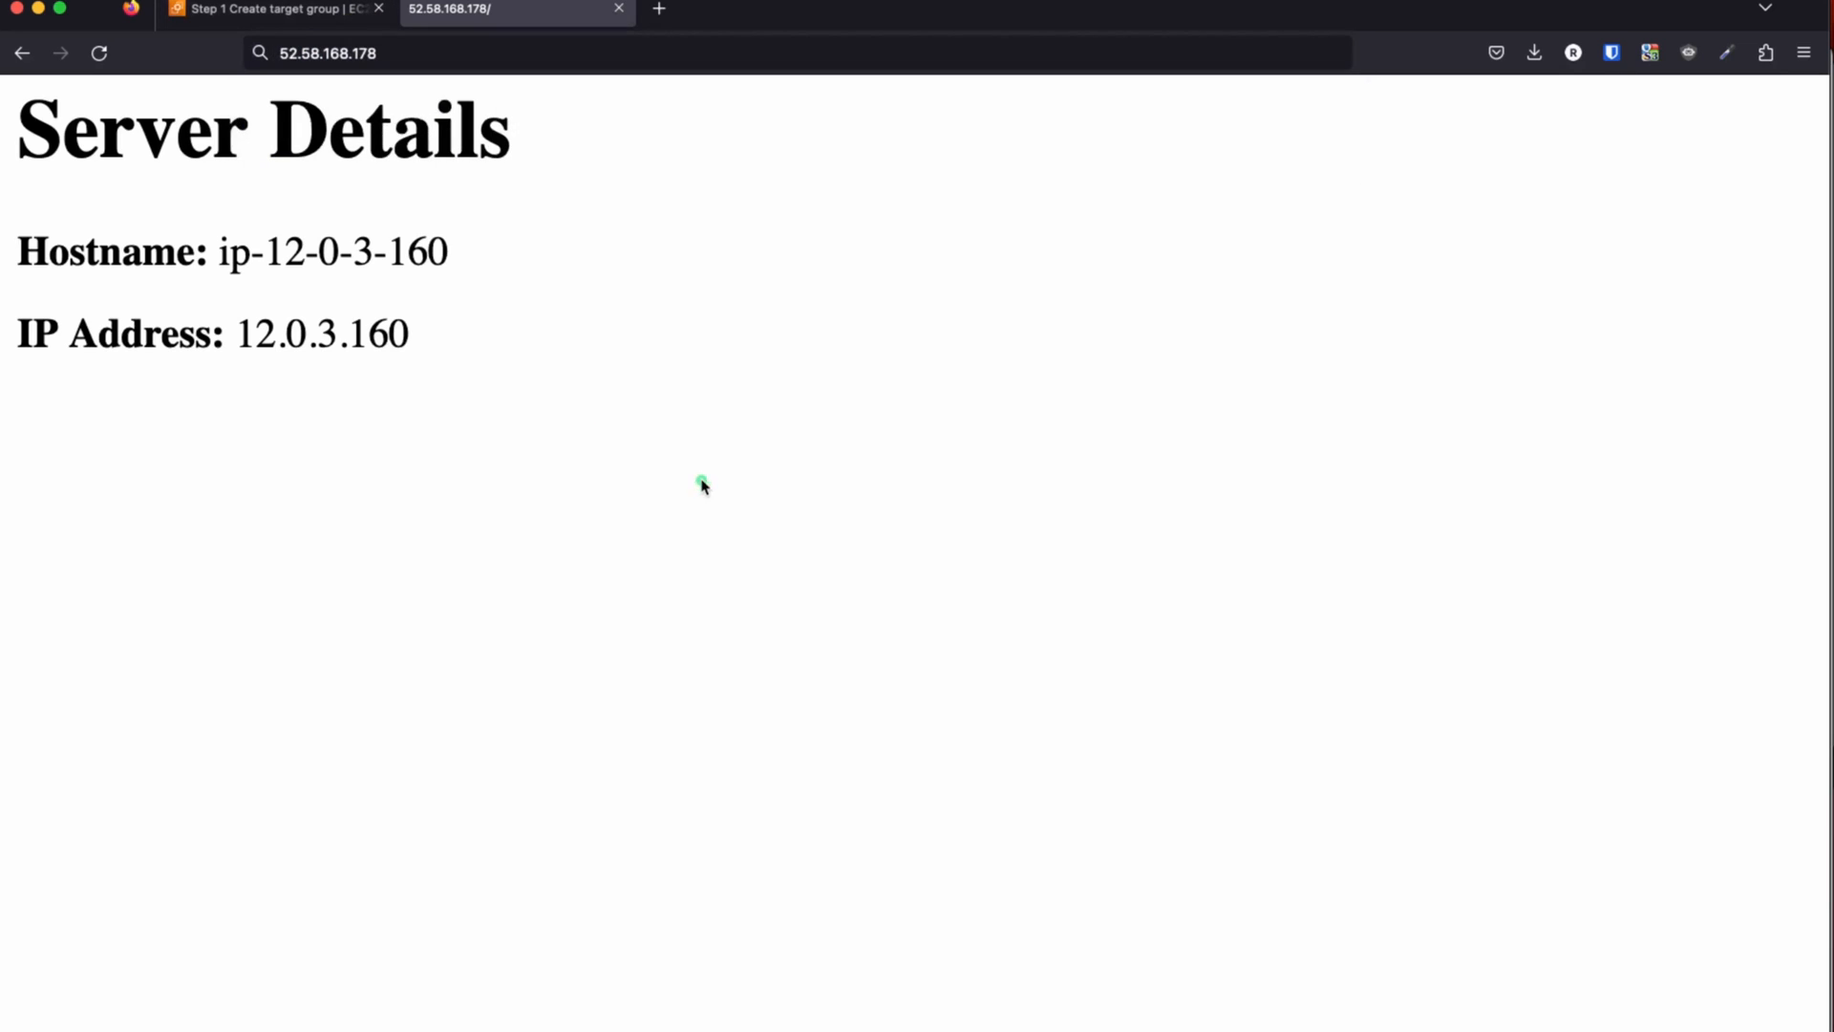
- Examine the port, threshold, timeout and interval options in the target group's advanced health check settings
left_click(283, 14)
scroll(573, 544, "down", 5)
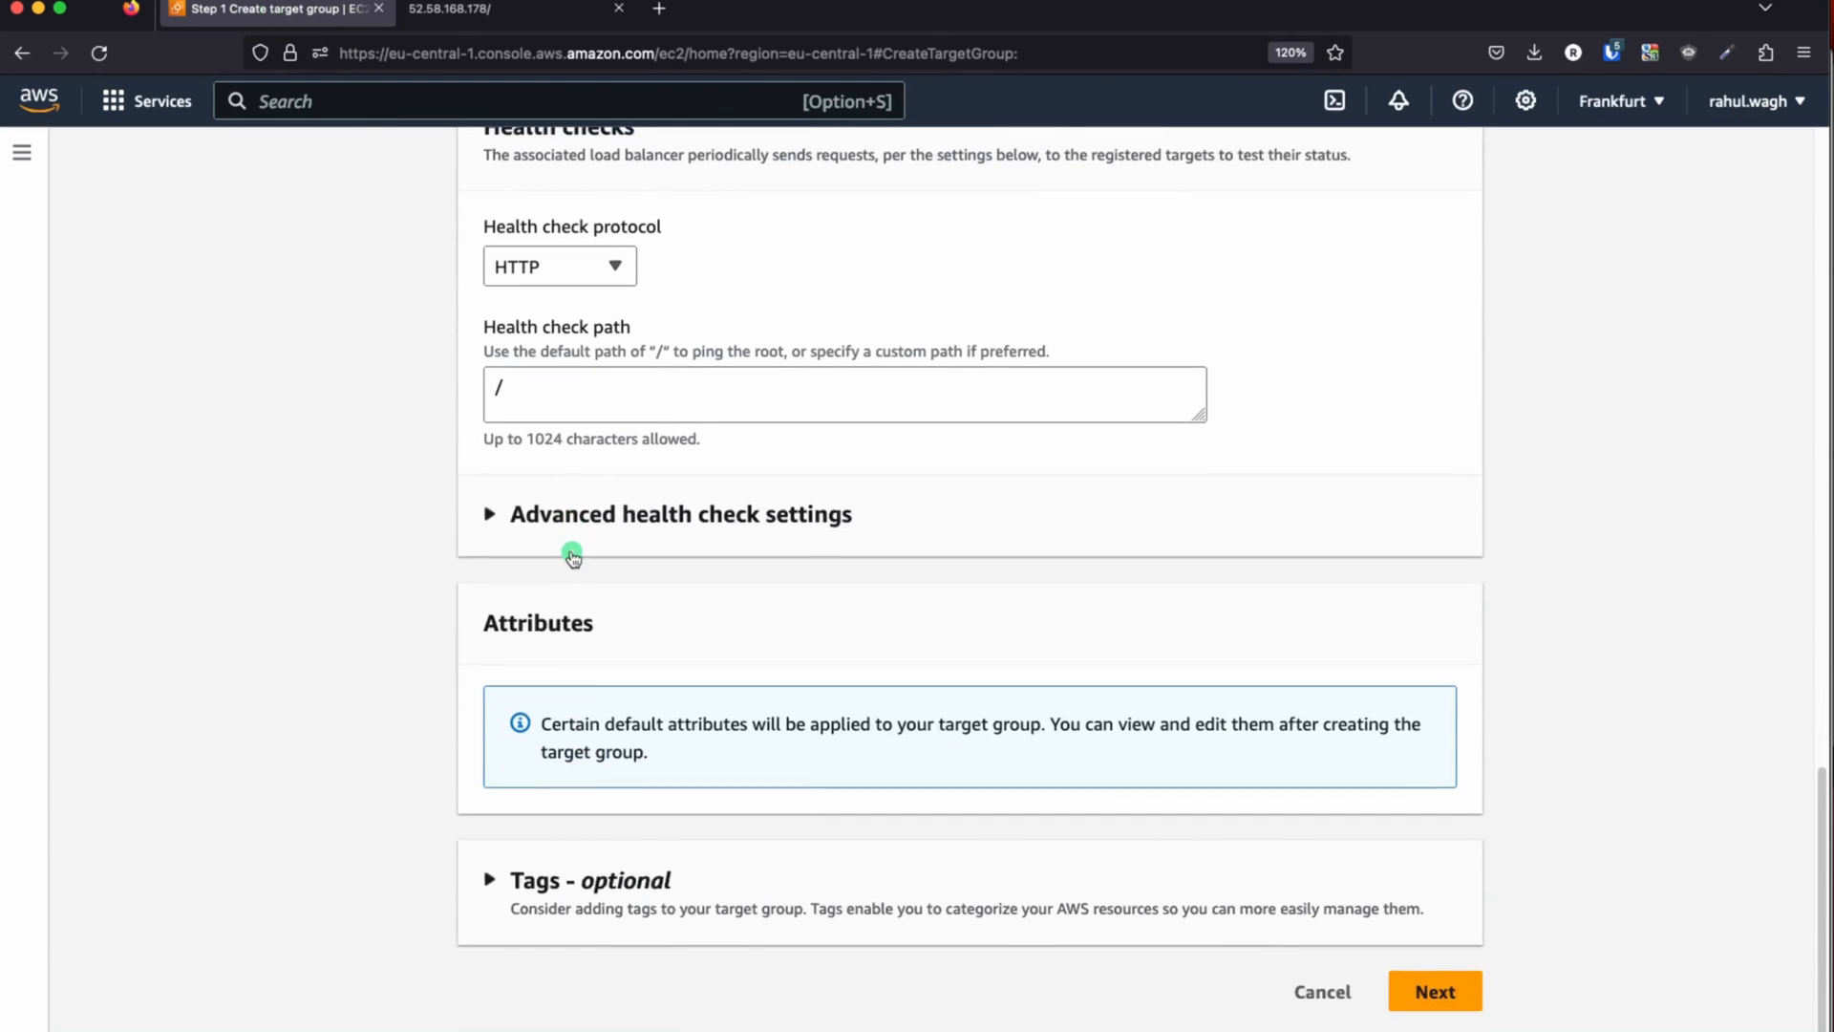
left_click(836, 520)
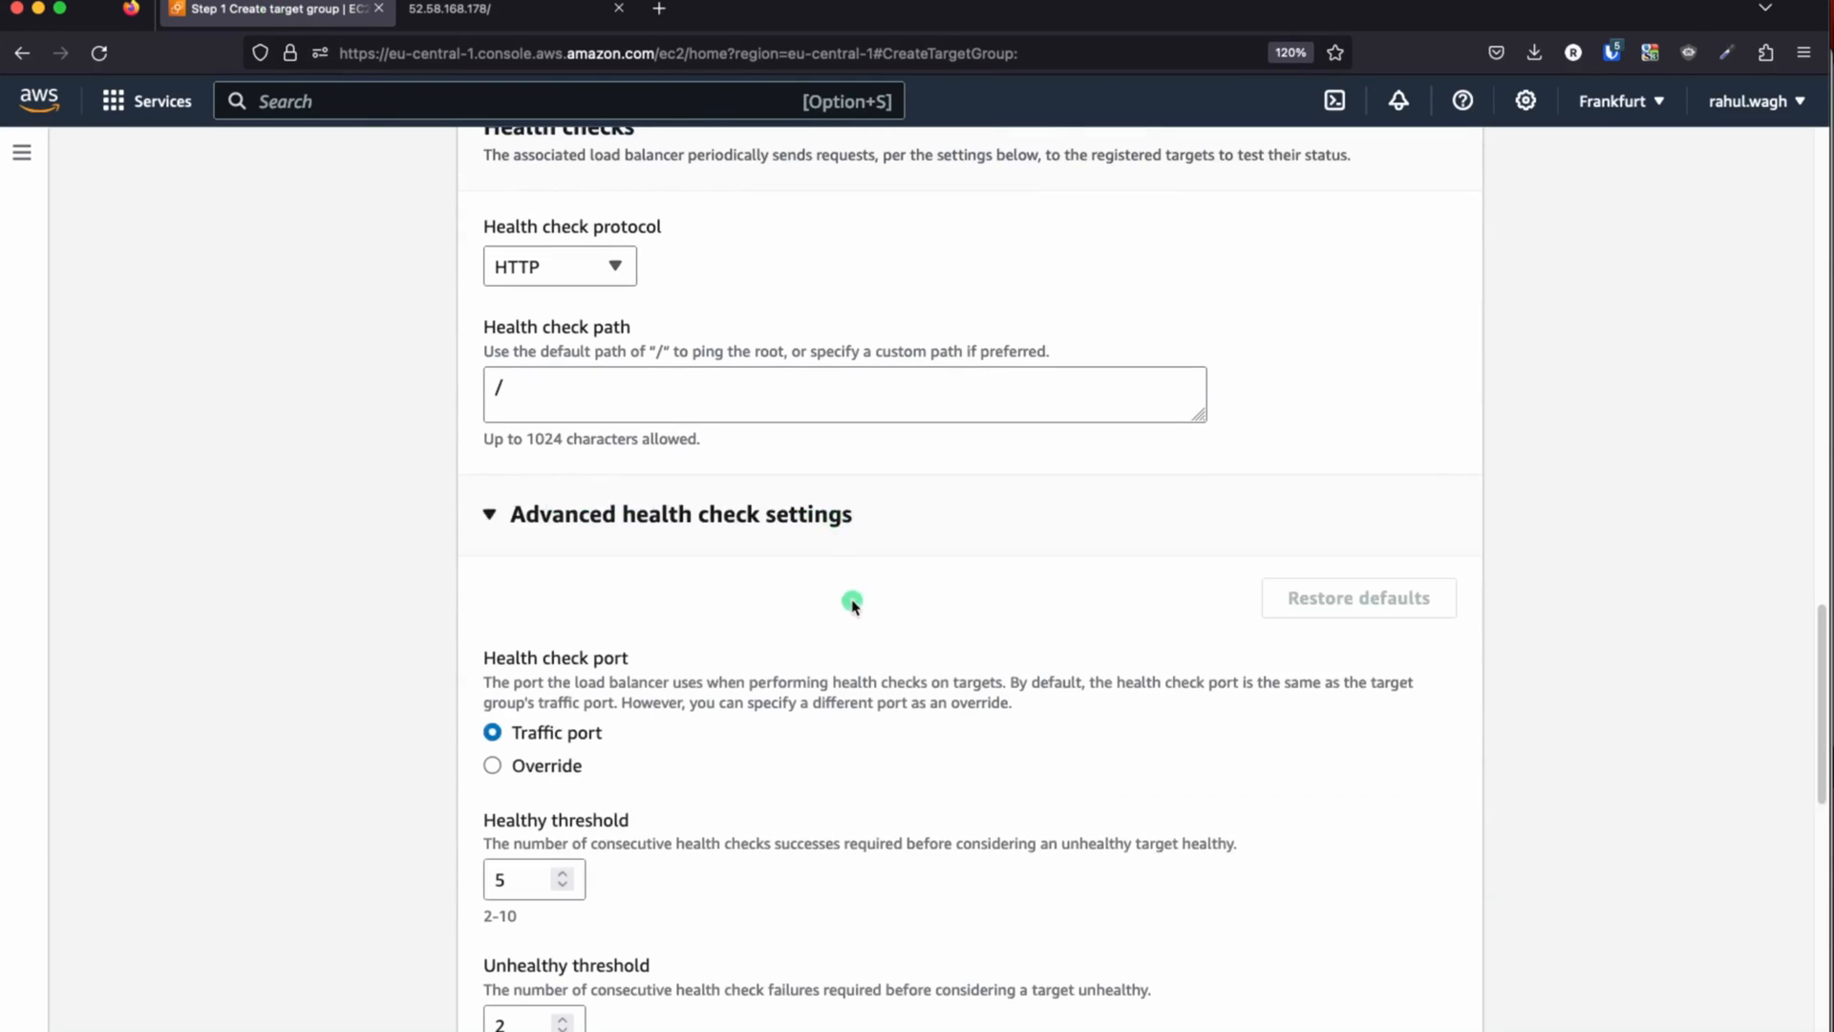
scroll(777, 678, "down", 4)
scroll(755, 630, "up", 2)
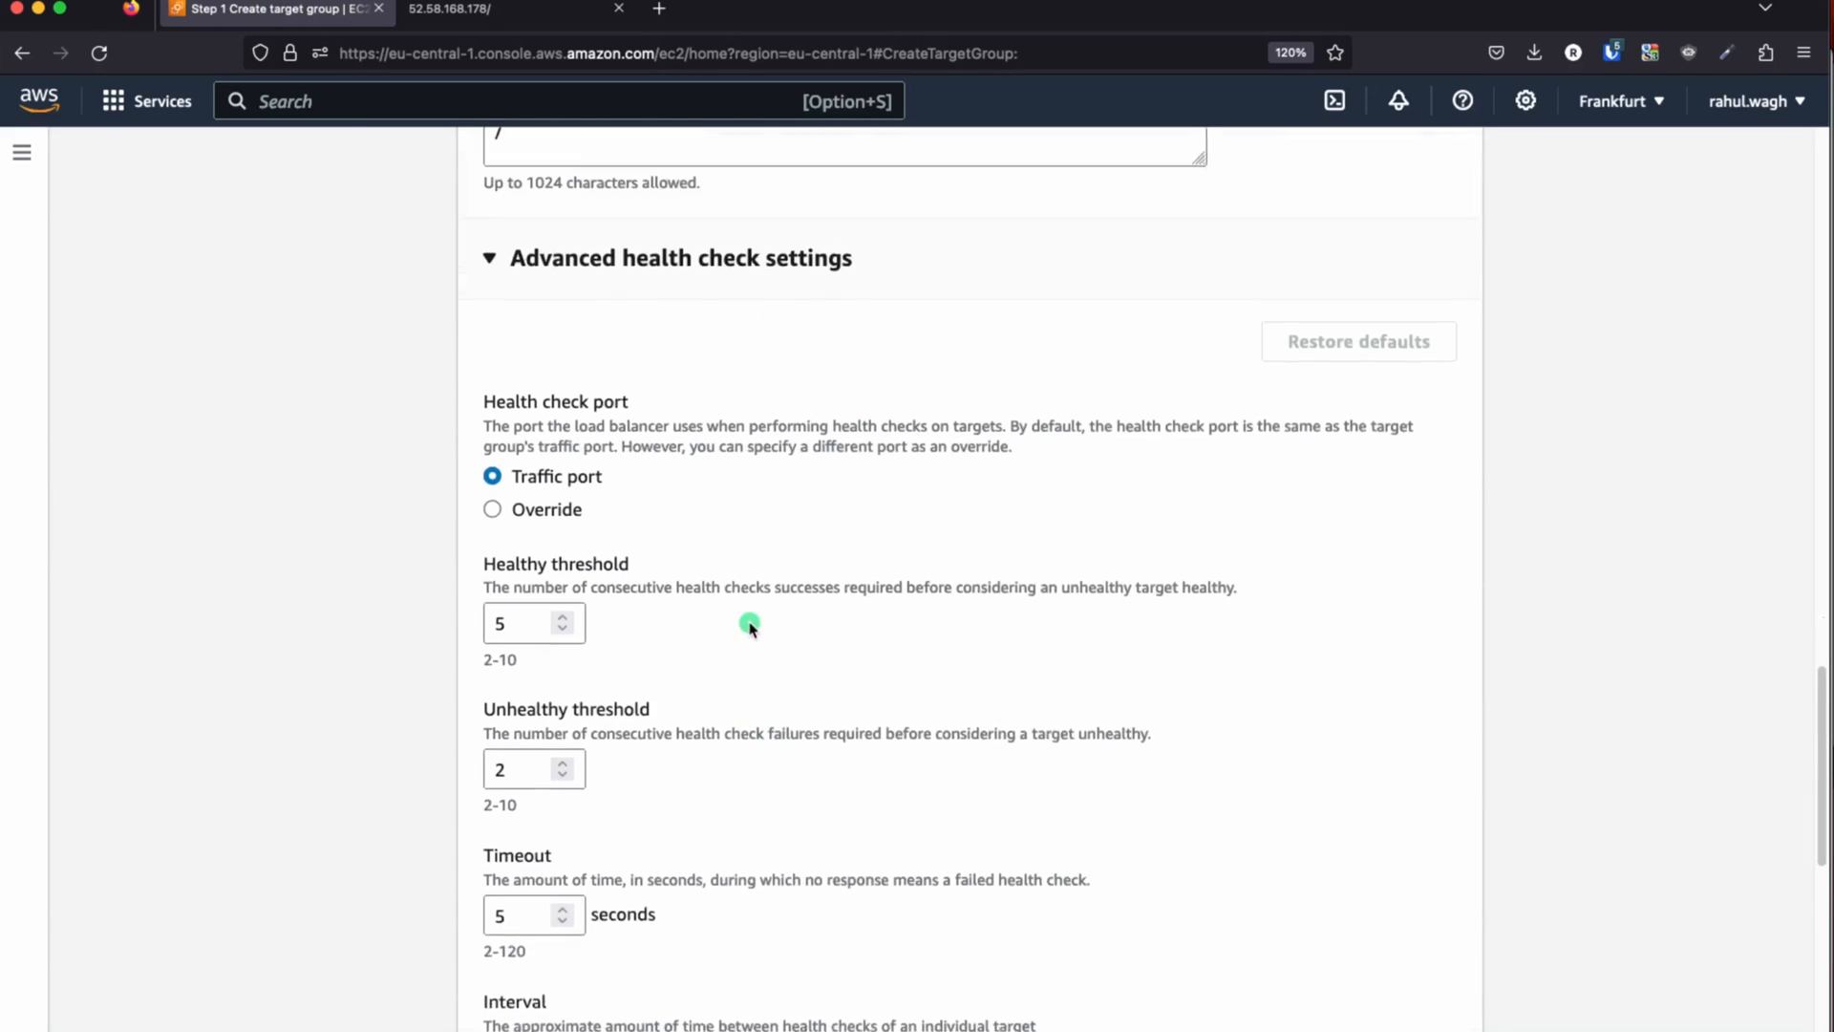
left_click(650, 310)
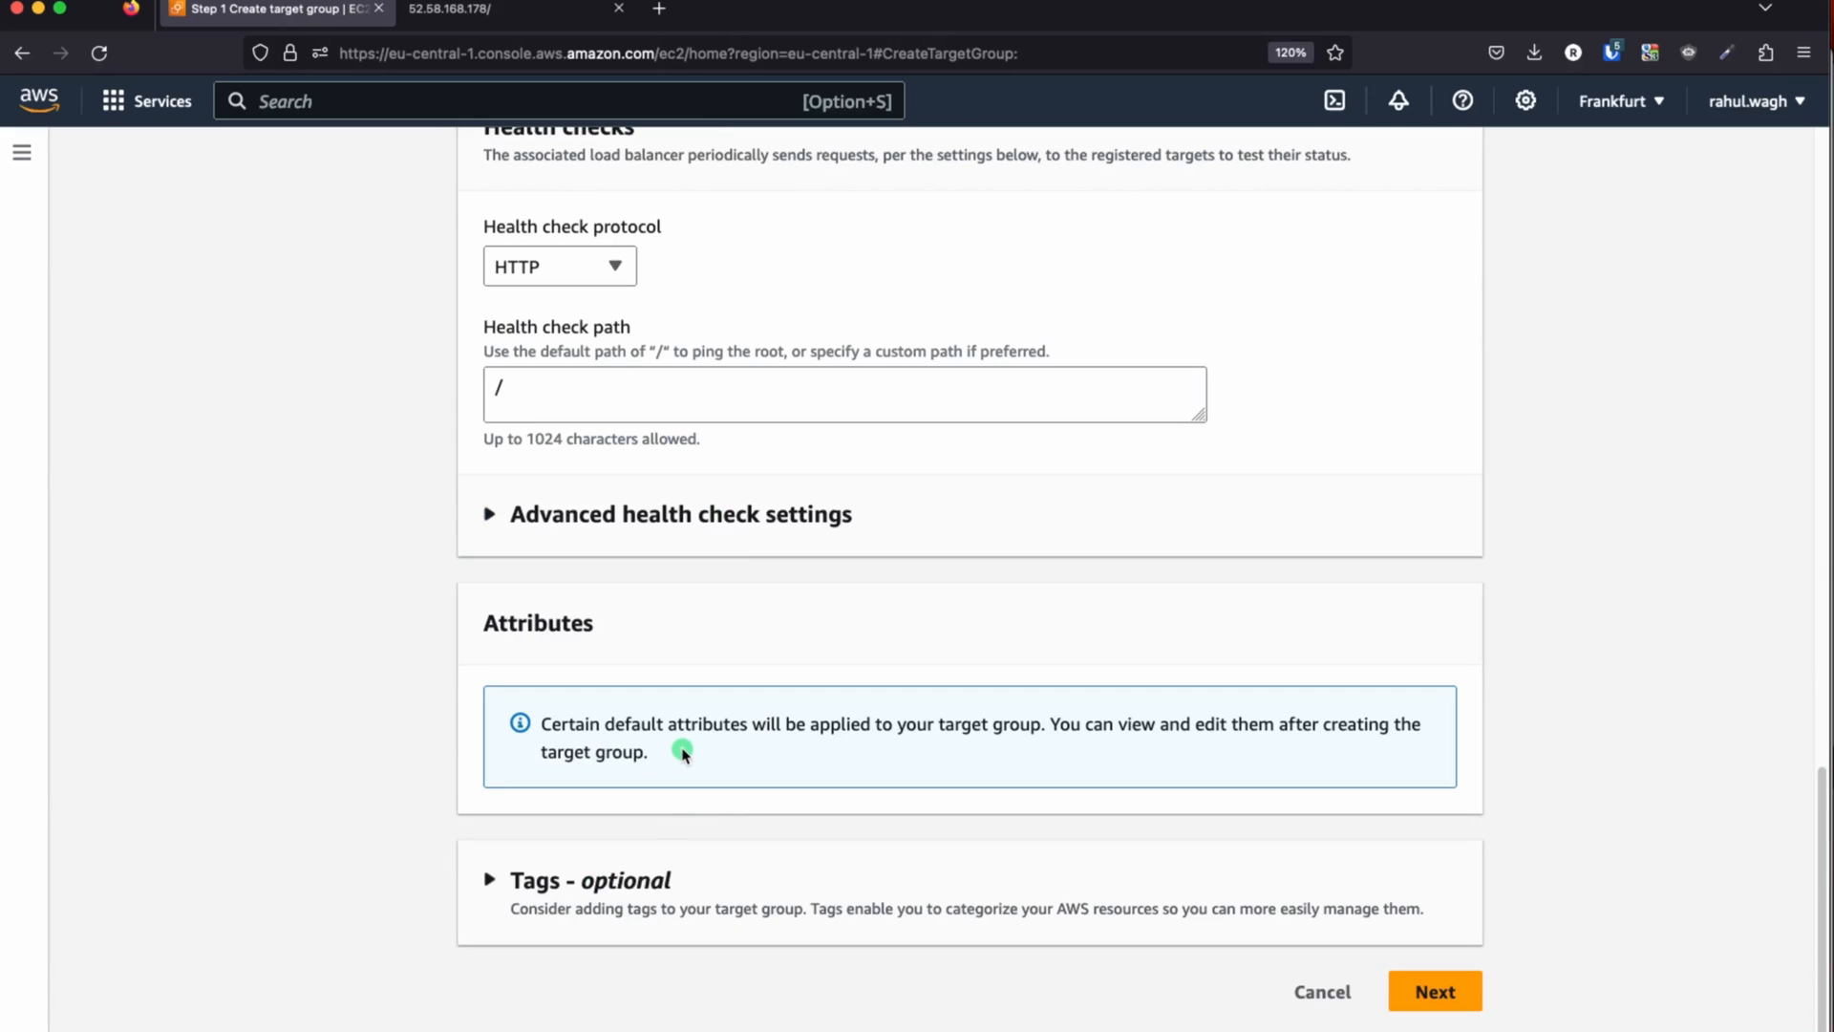
- Proceed to target registration and add test-ec2-instance-1 and test-ec2-instance-2 as pending targets on port 80
left_click(1413, 991)
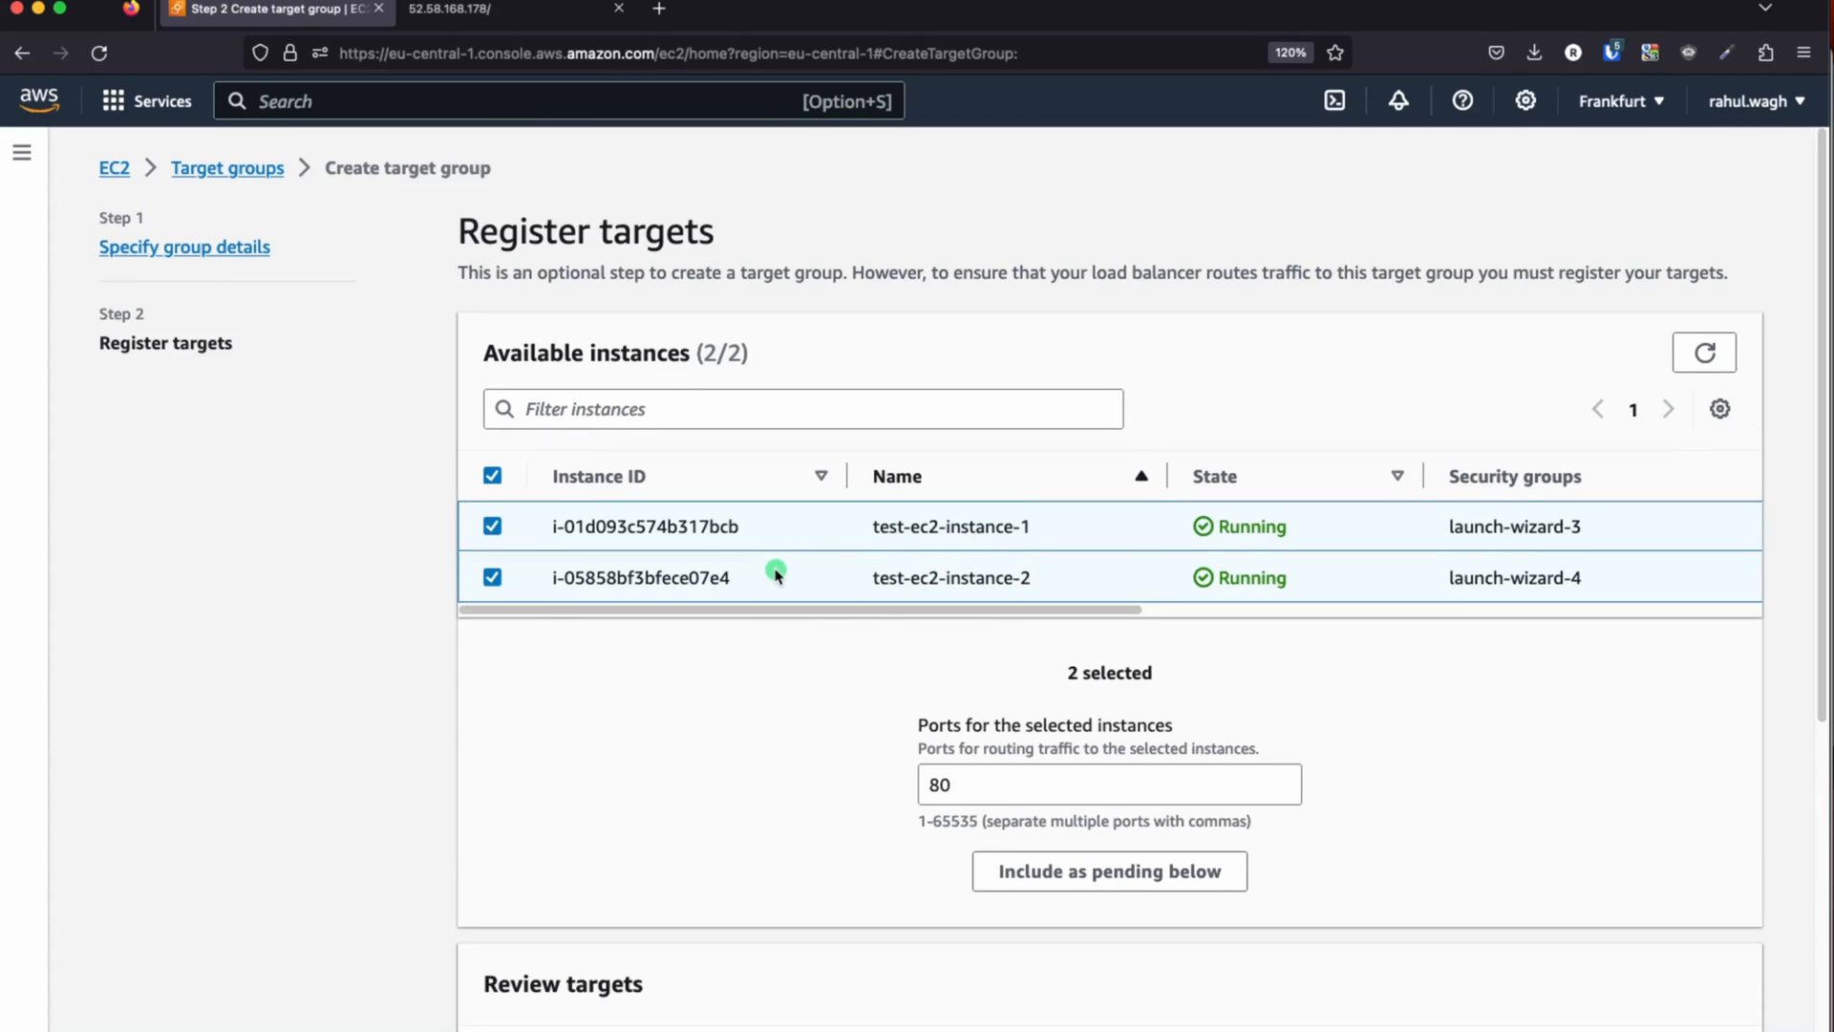
left_click(492, 475)
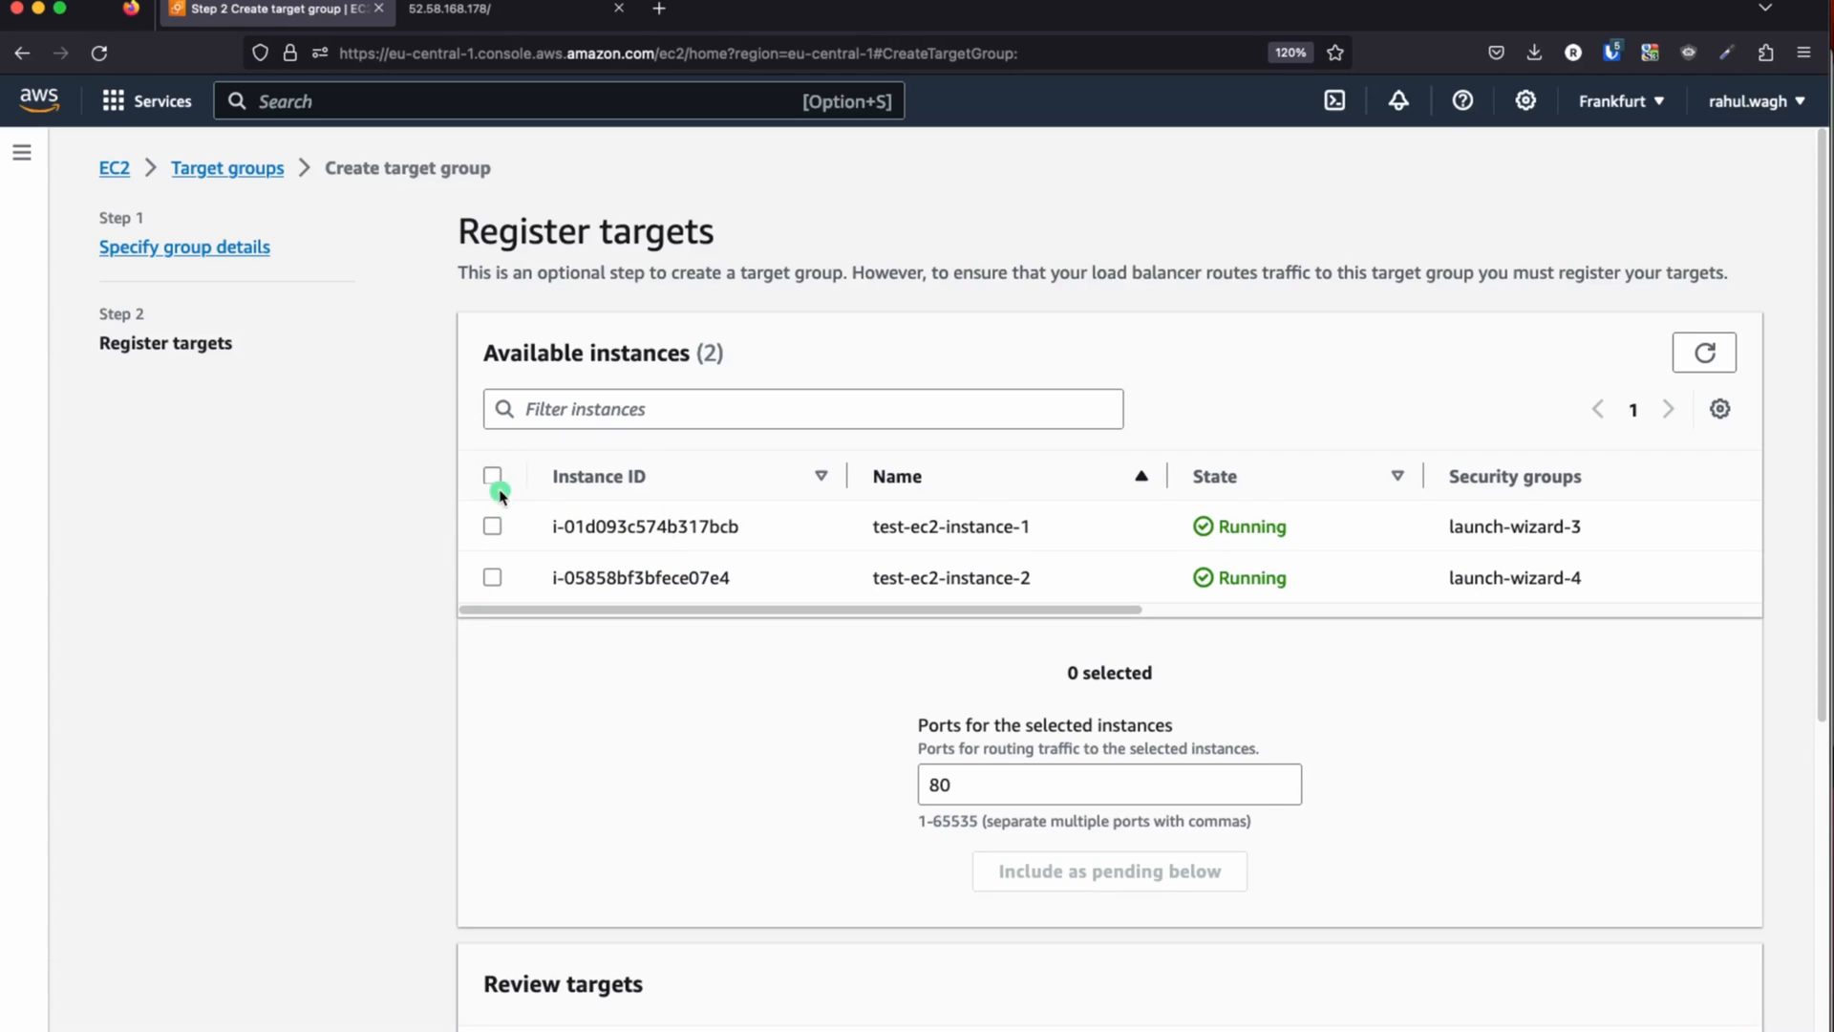
left_click(492, 475)
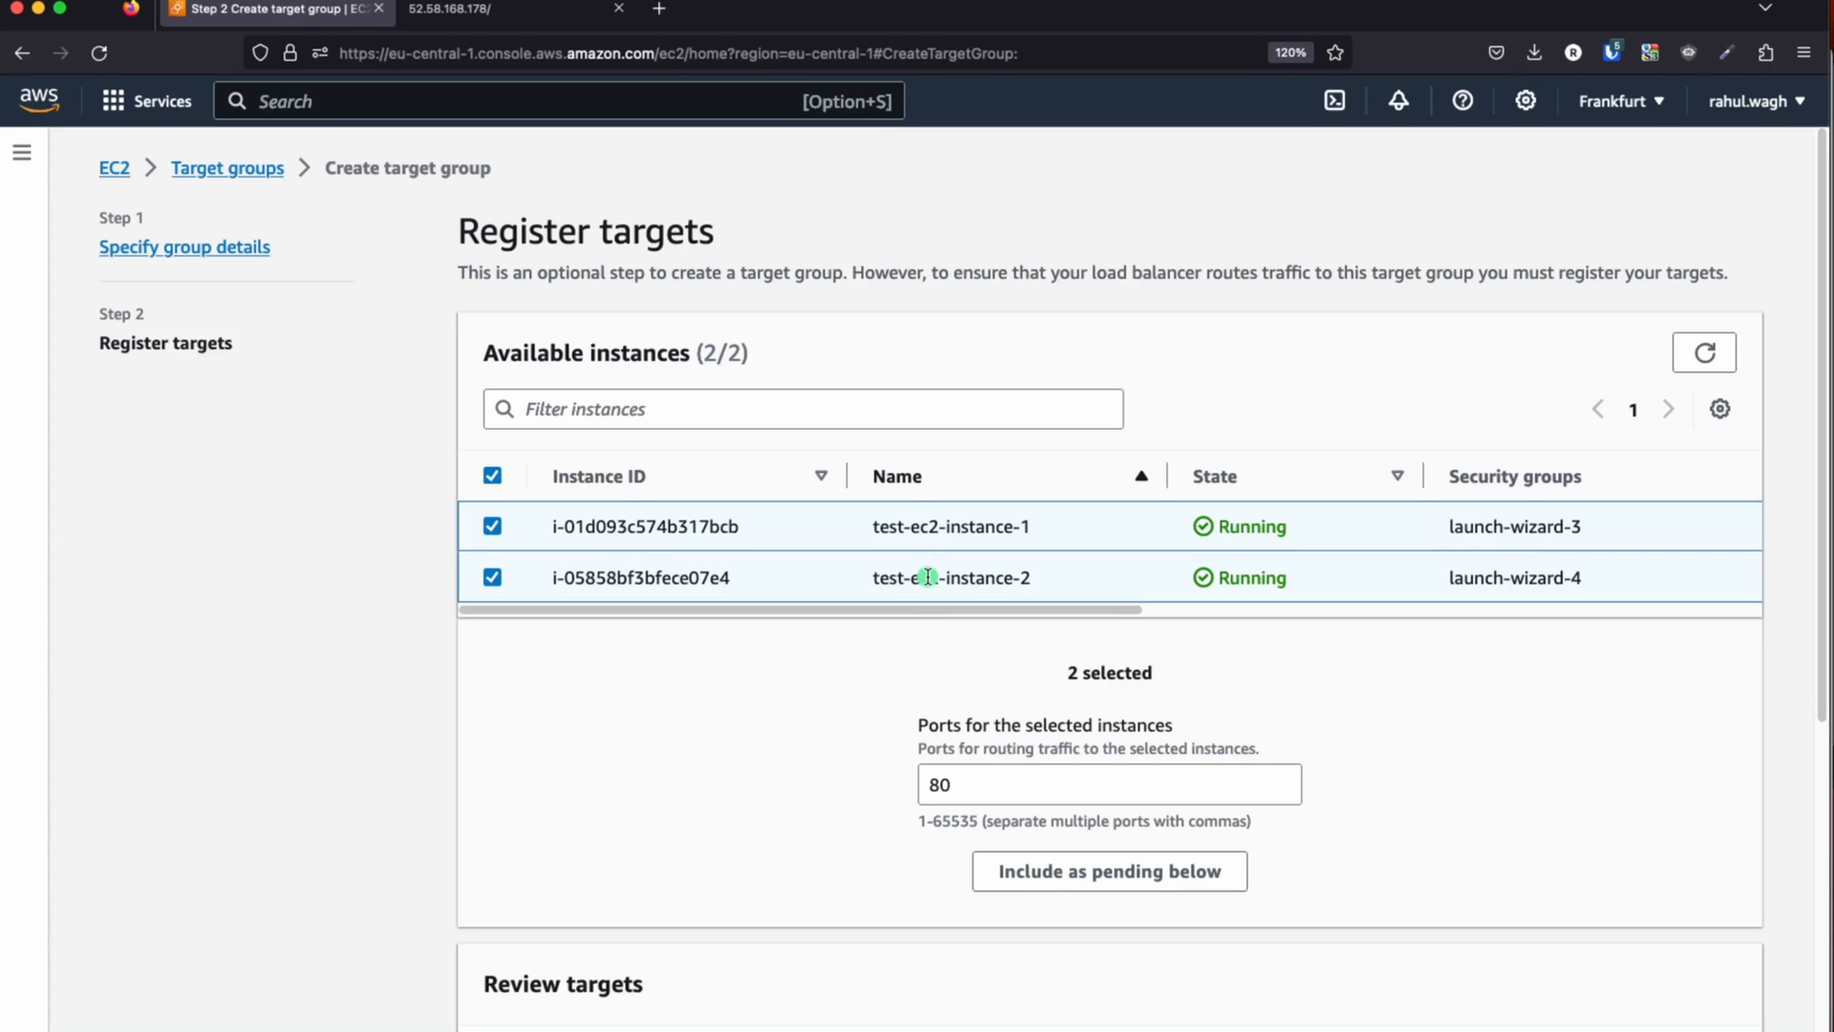
scroll(789, 689, "down", 1)
scroll(789, 690, "down", 2)
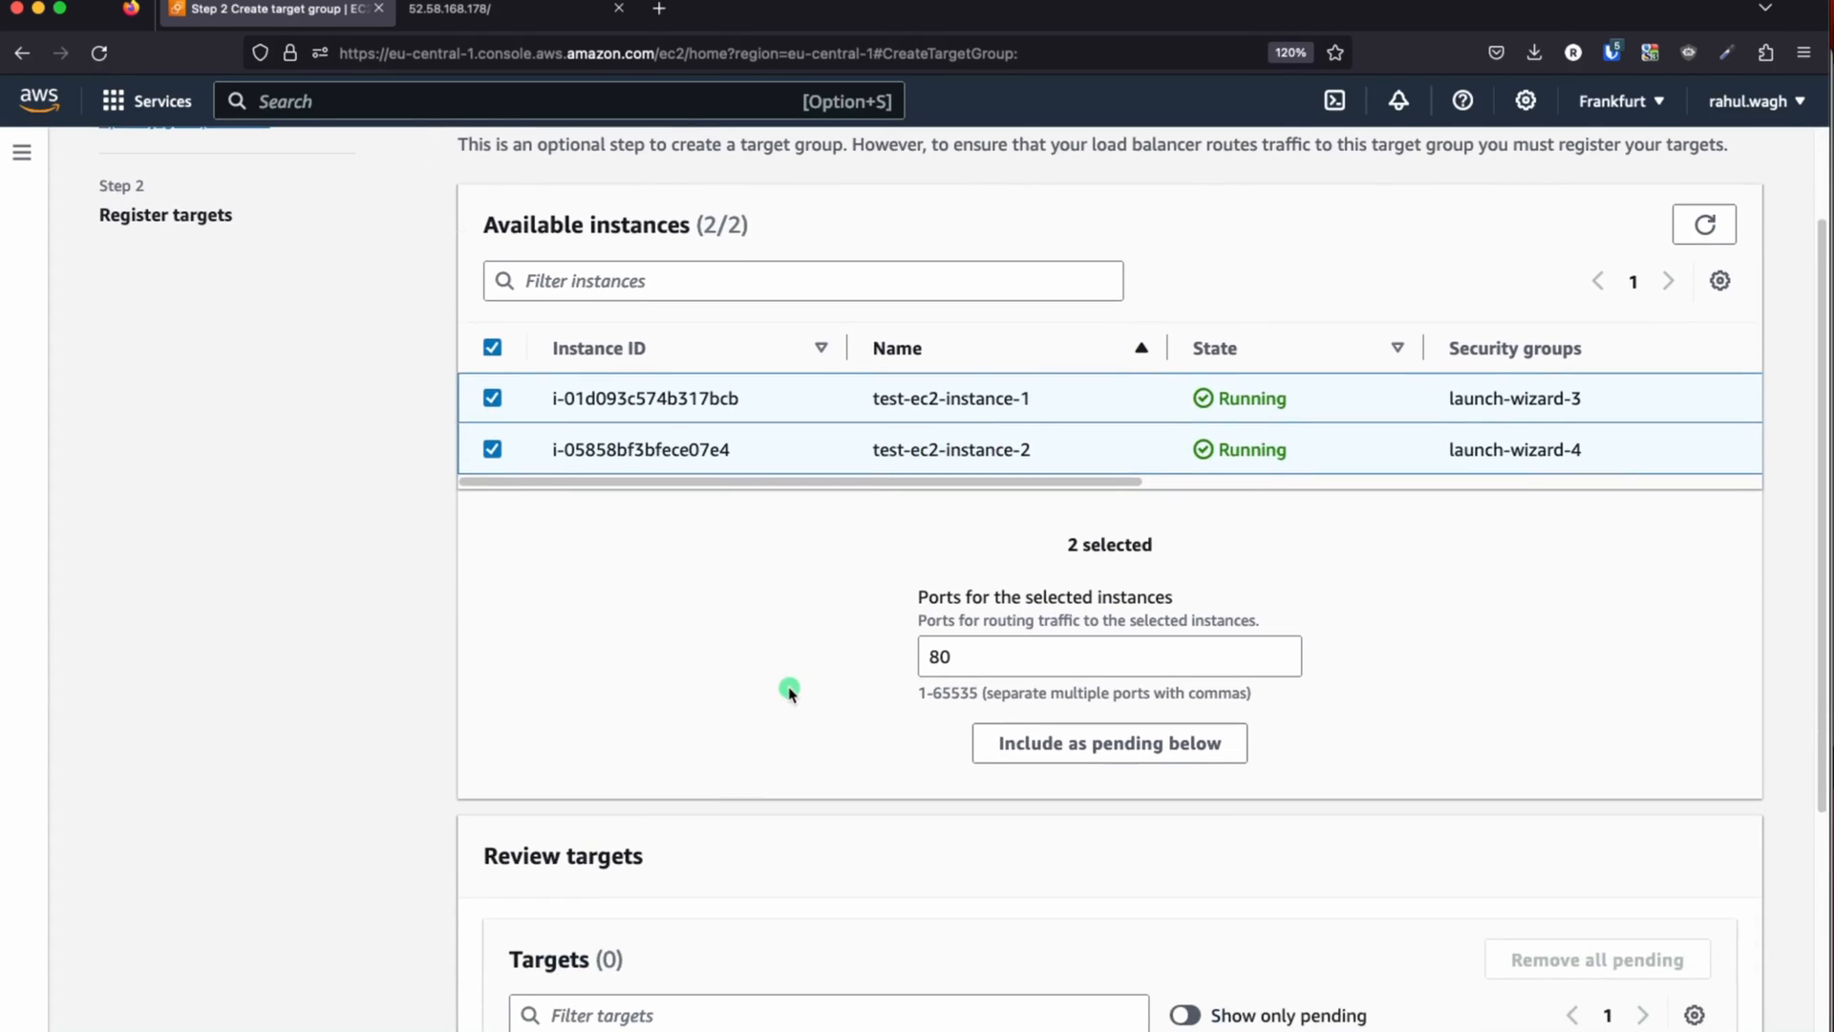
scroll(789, 690, "down", 2)
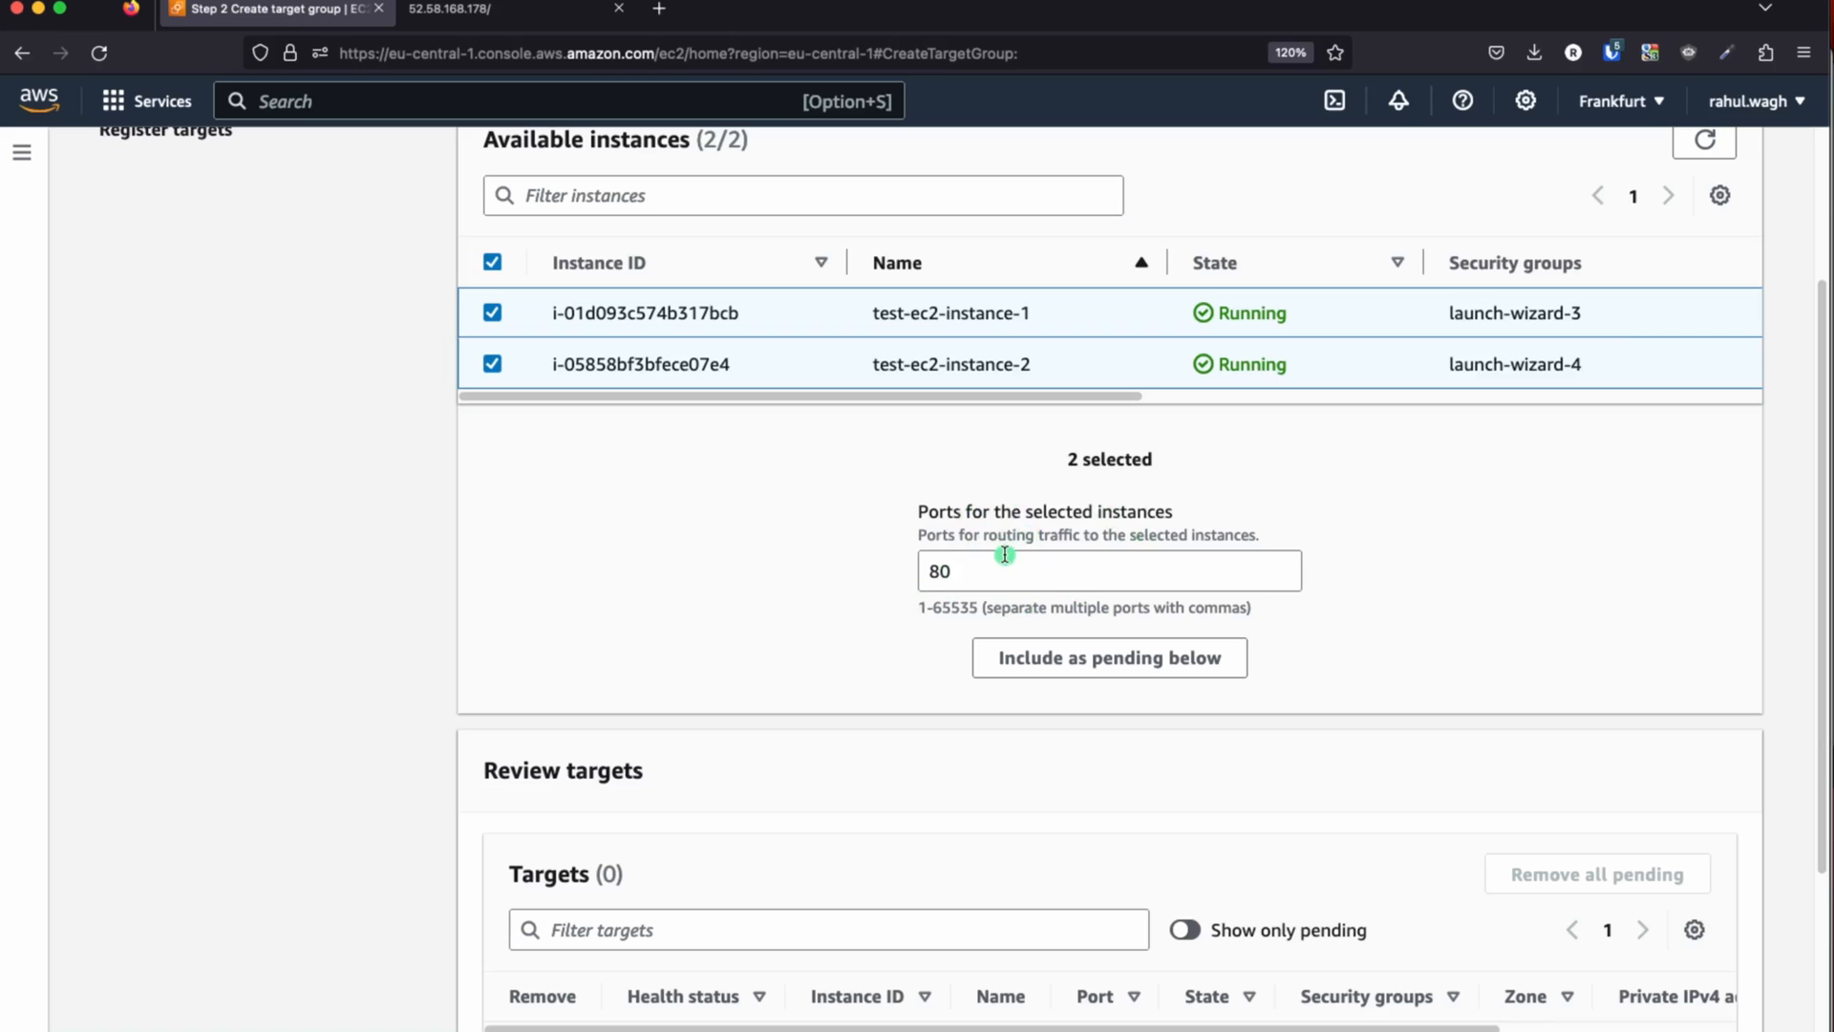
left_click(1076, 661)
scroll(933, 666, "down", 3)
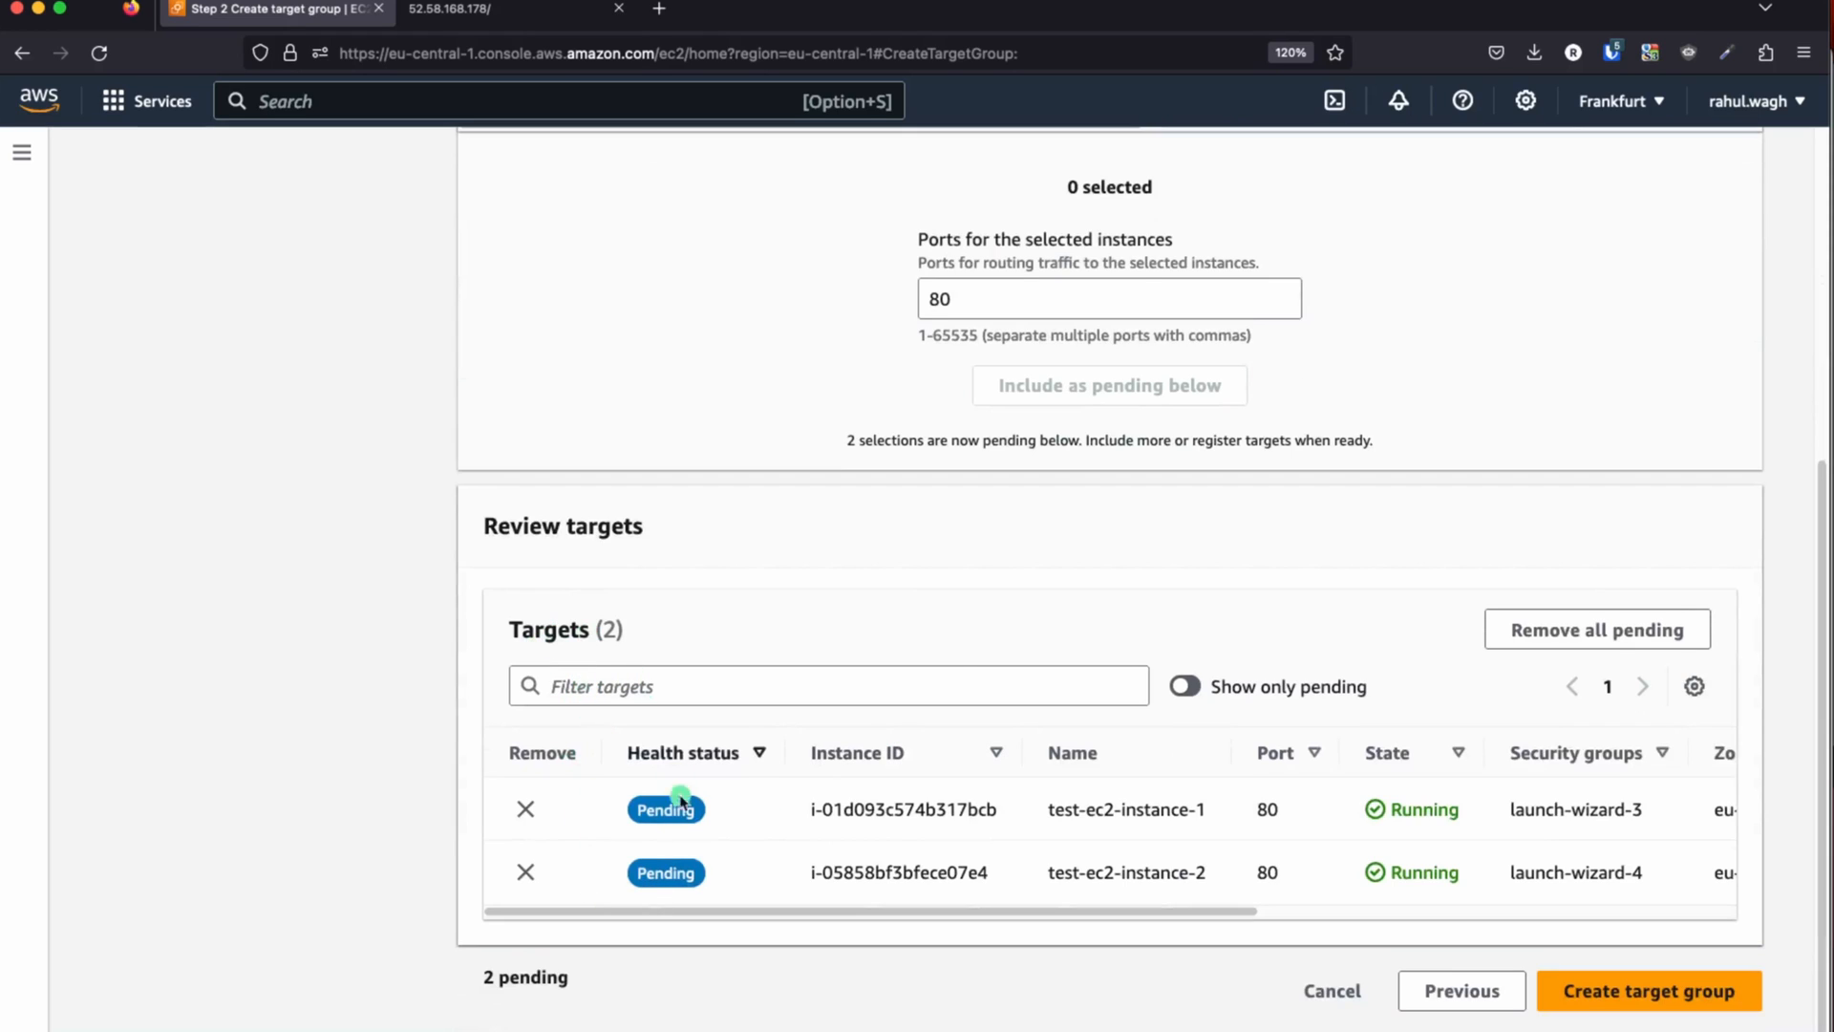
- Create the target group and open the details of test-ec2-alb-demo-tg to examine its registered targets
left_click(1621, 995)
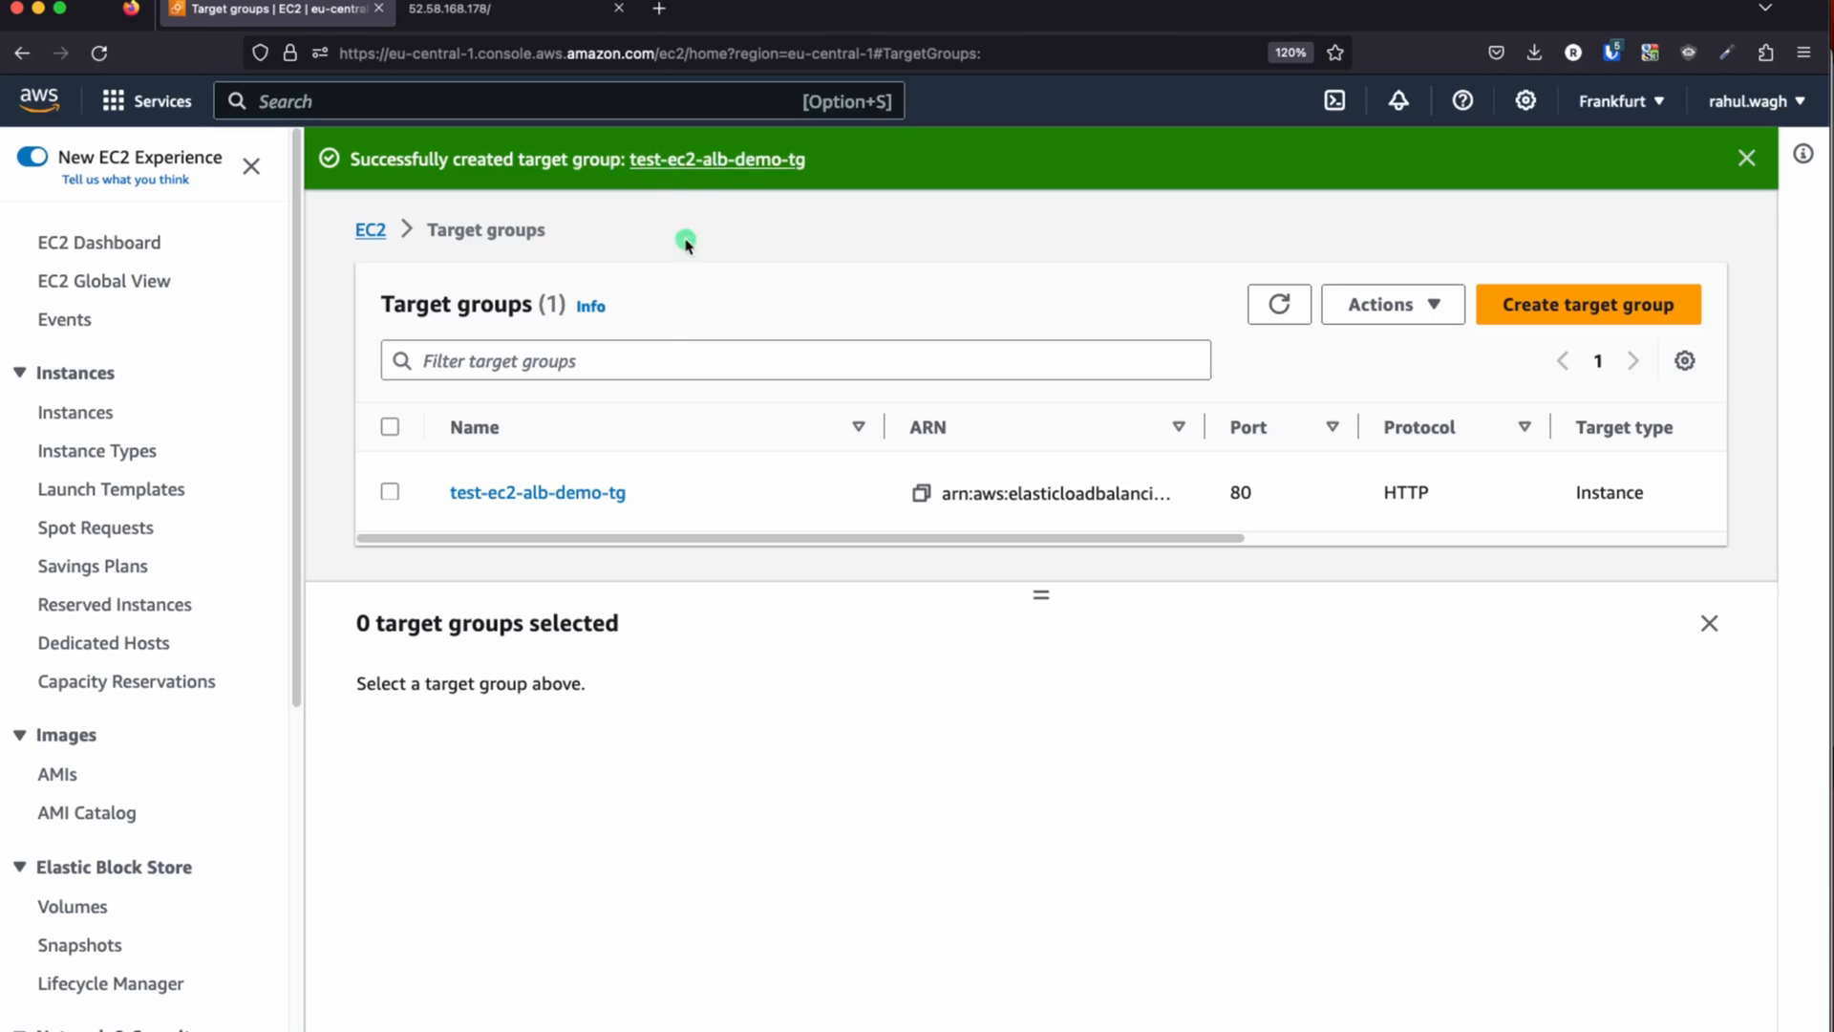
left_click(681, 160)
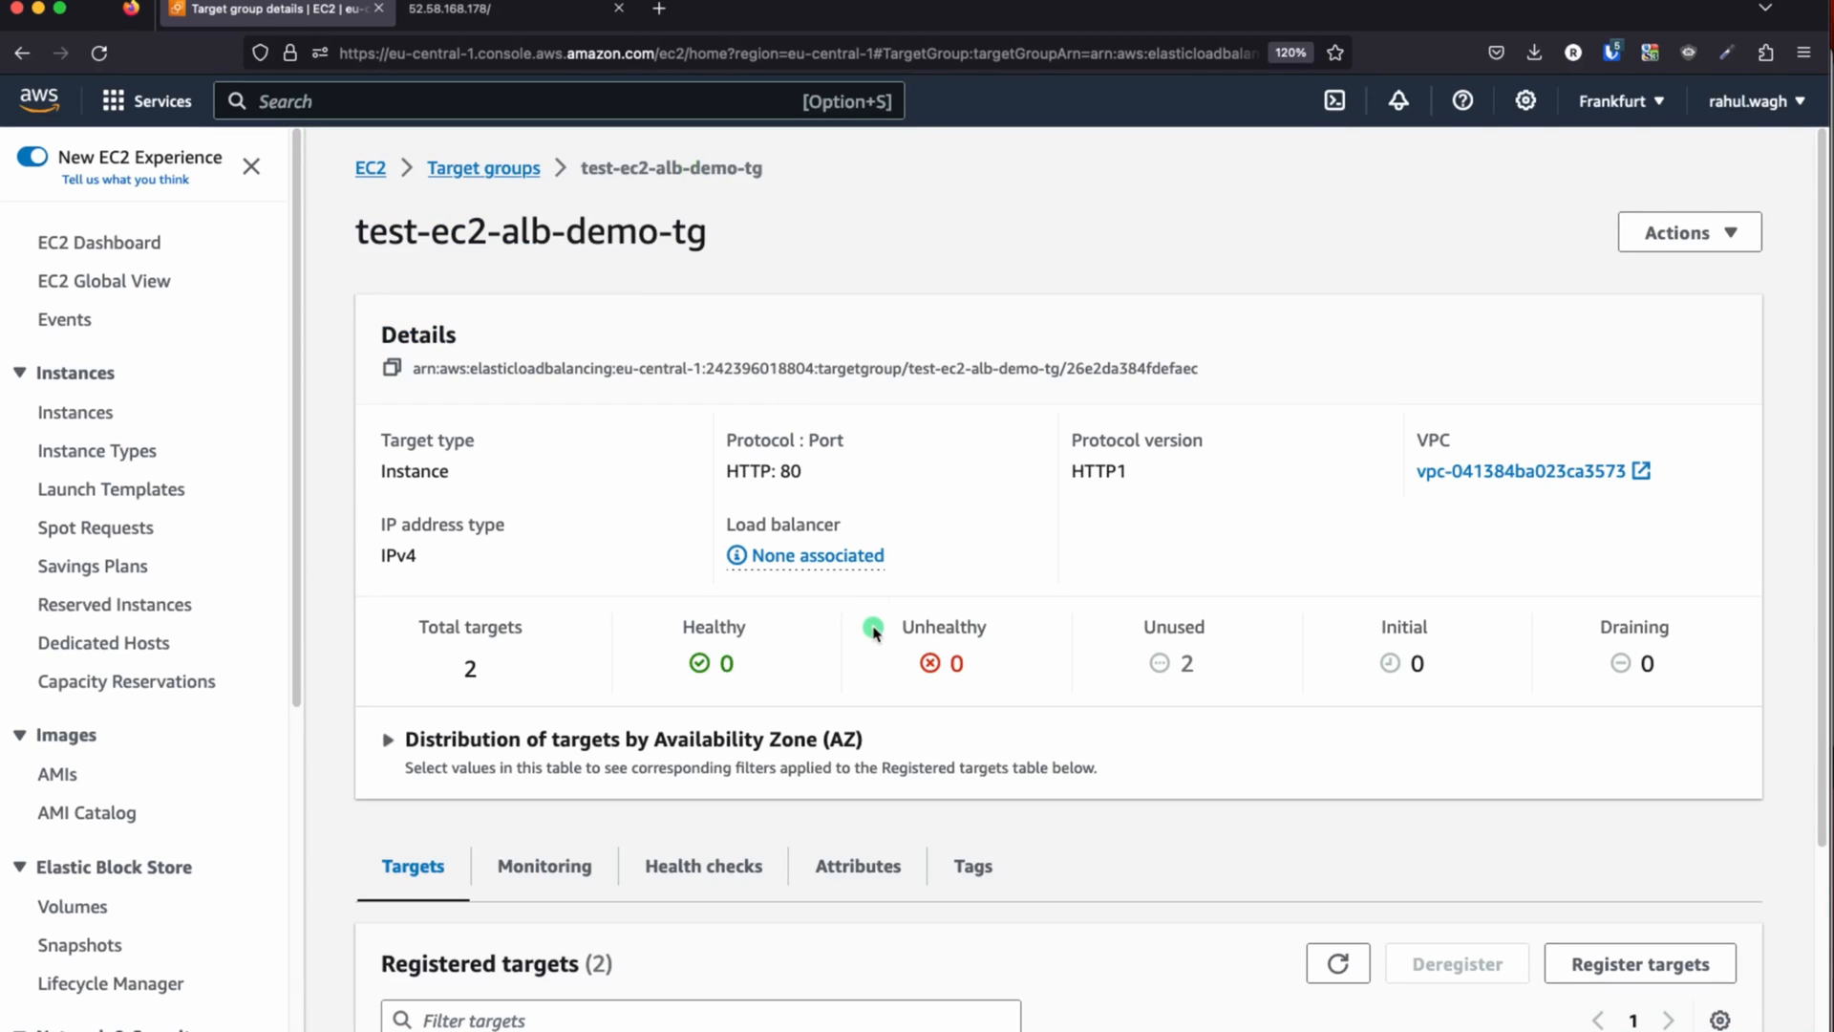
scroll(872, 634, "down", 3)
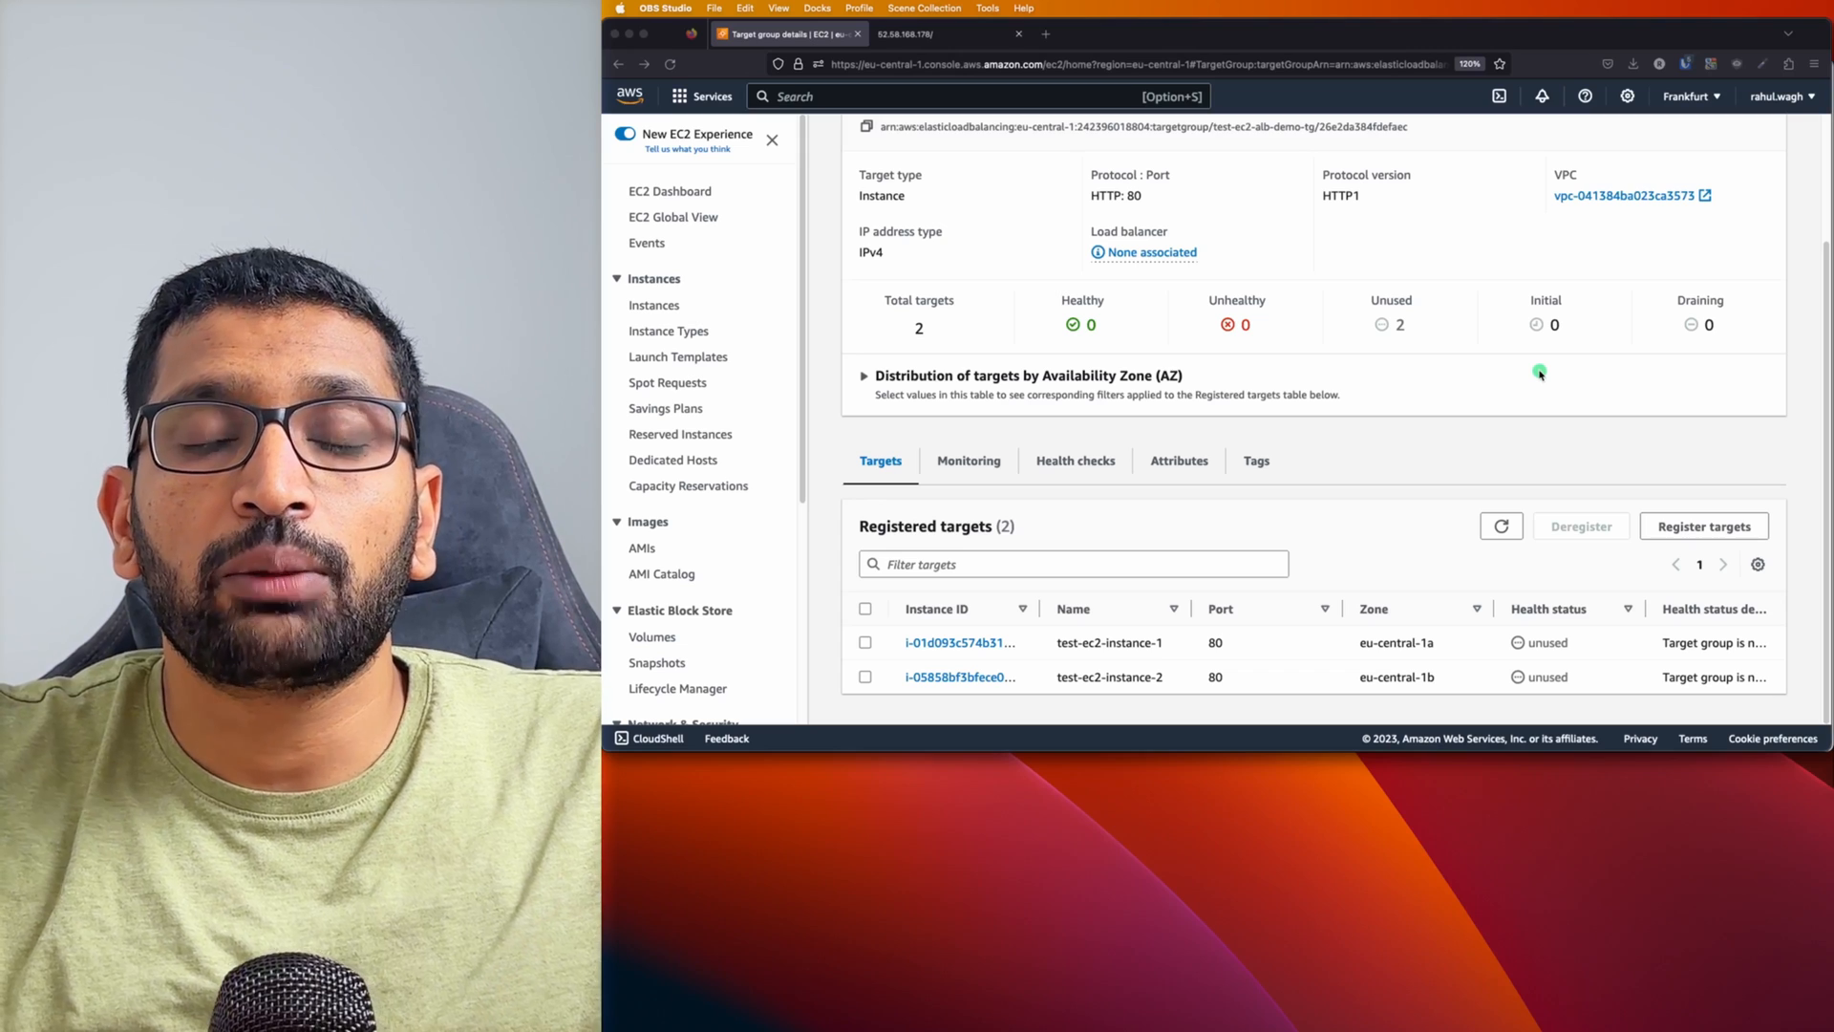
key("super+Tab")
key("super+Tab")
key("super+Tab")
key("super+Tab")
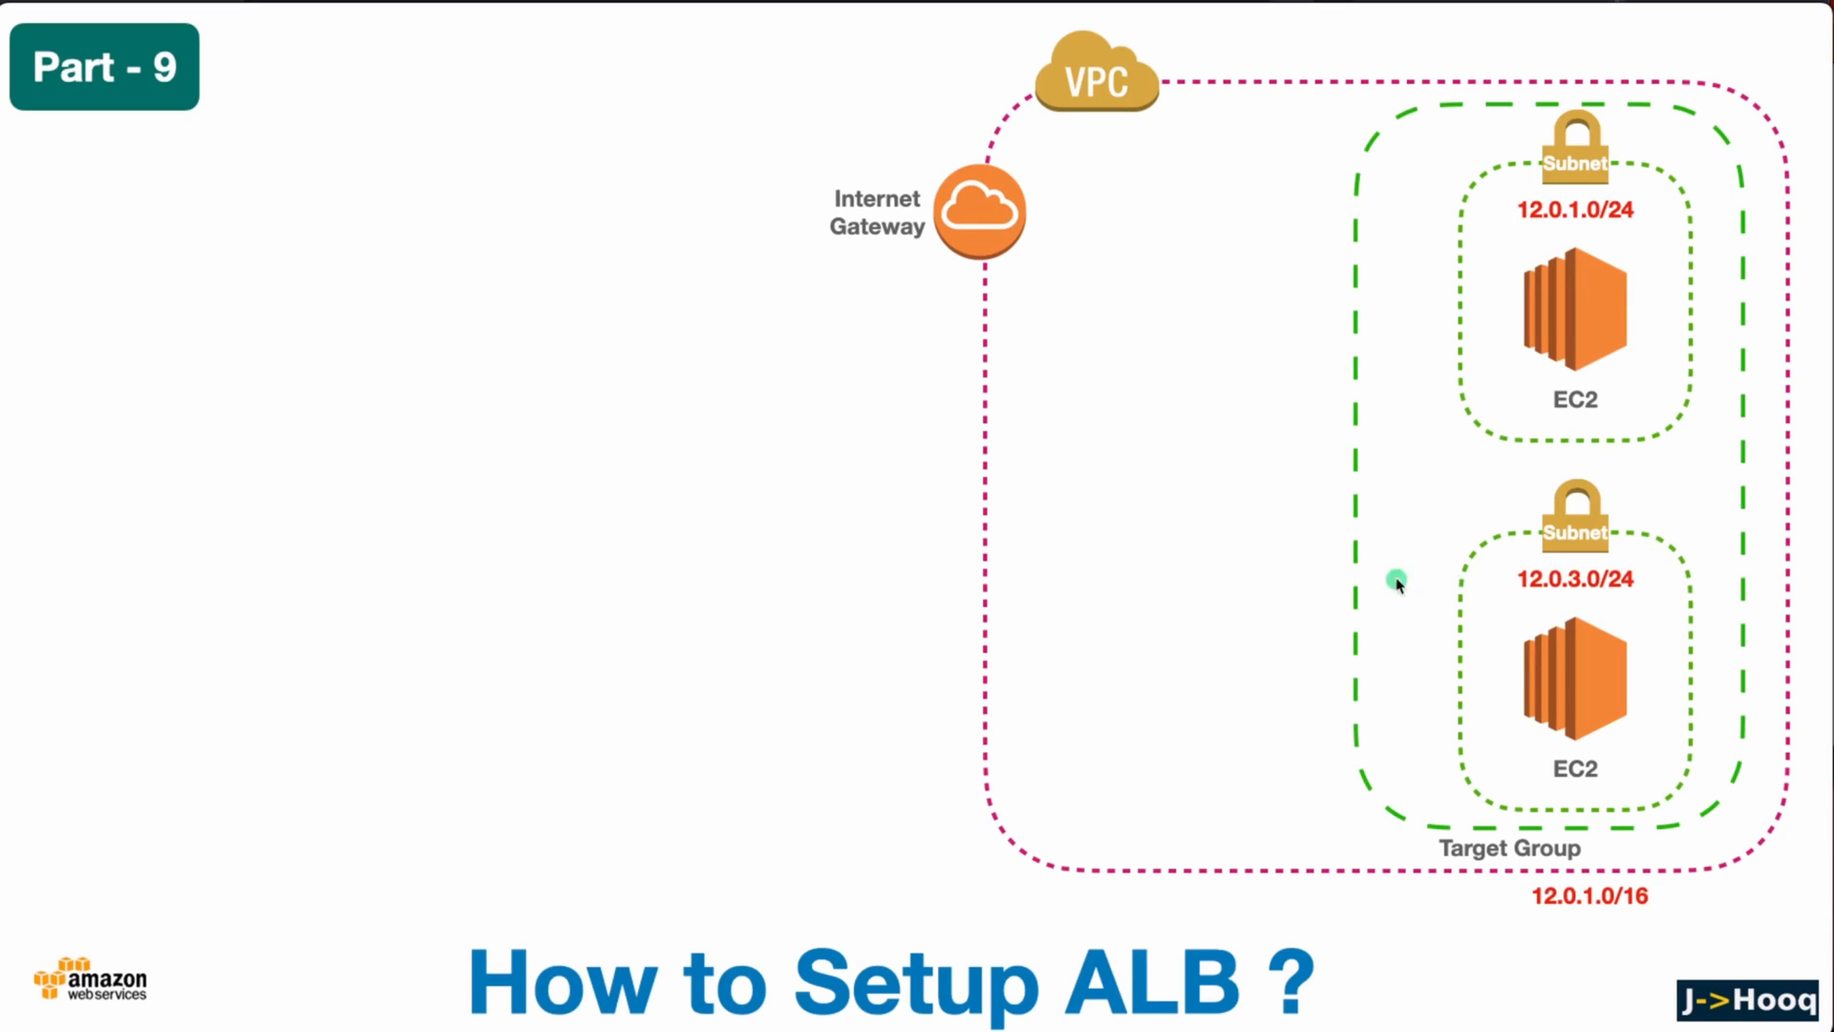
left_click(1325, 550)
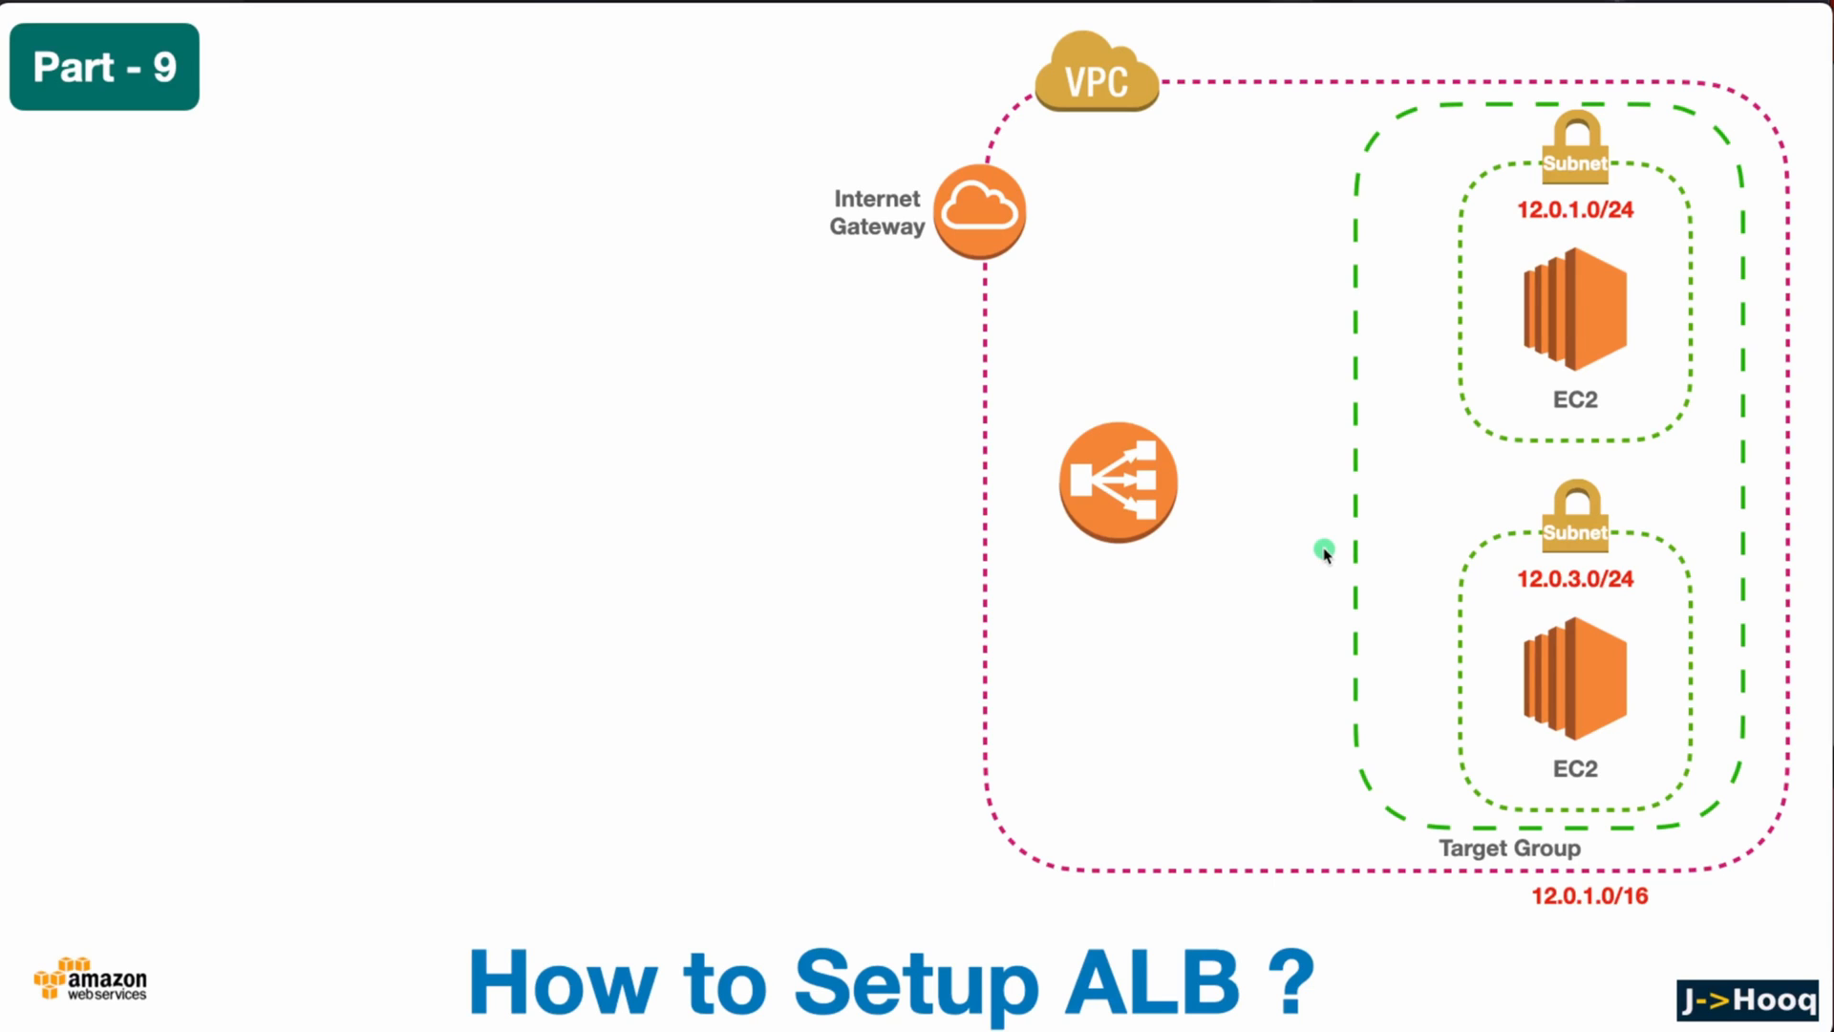
left_click(784, 1)
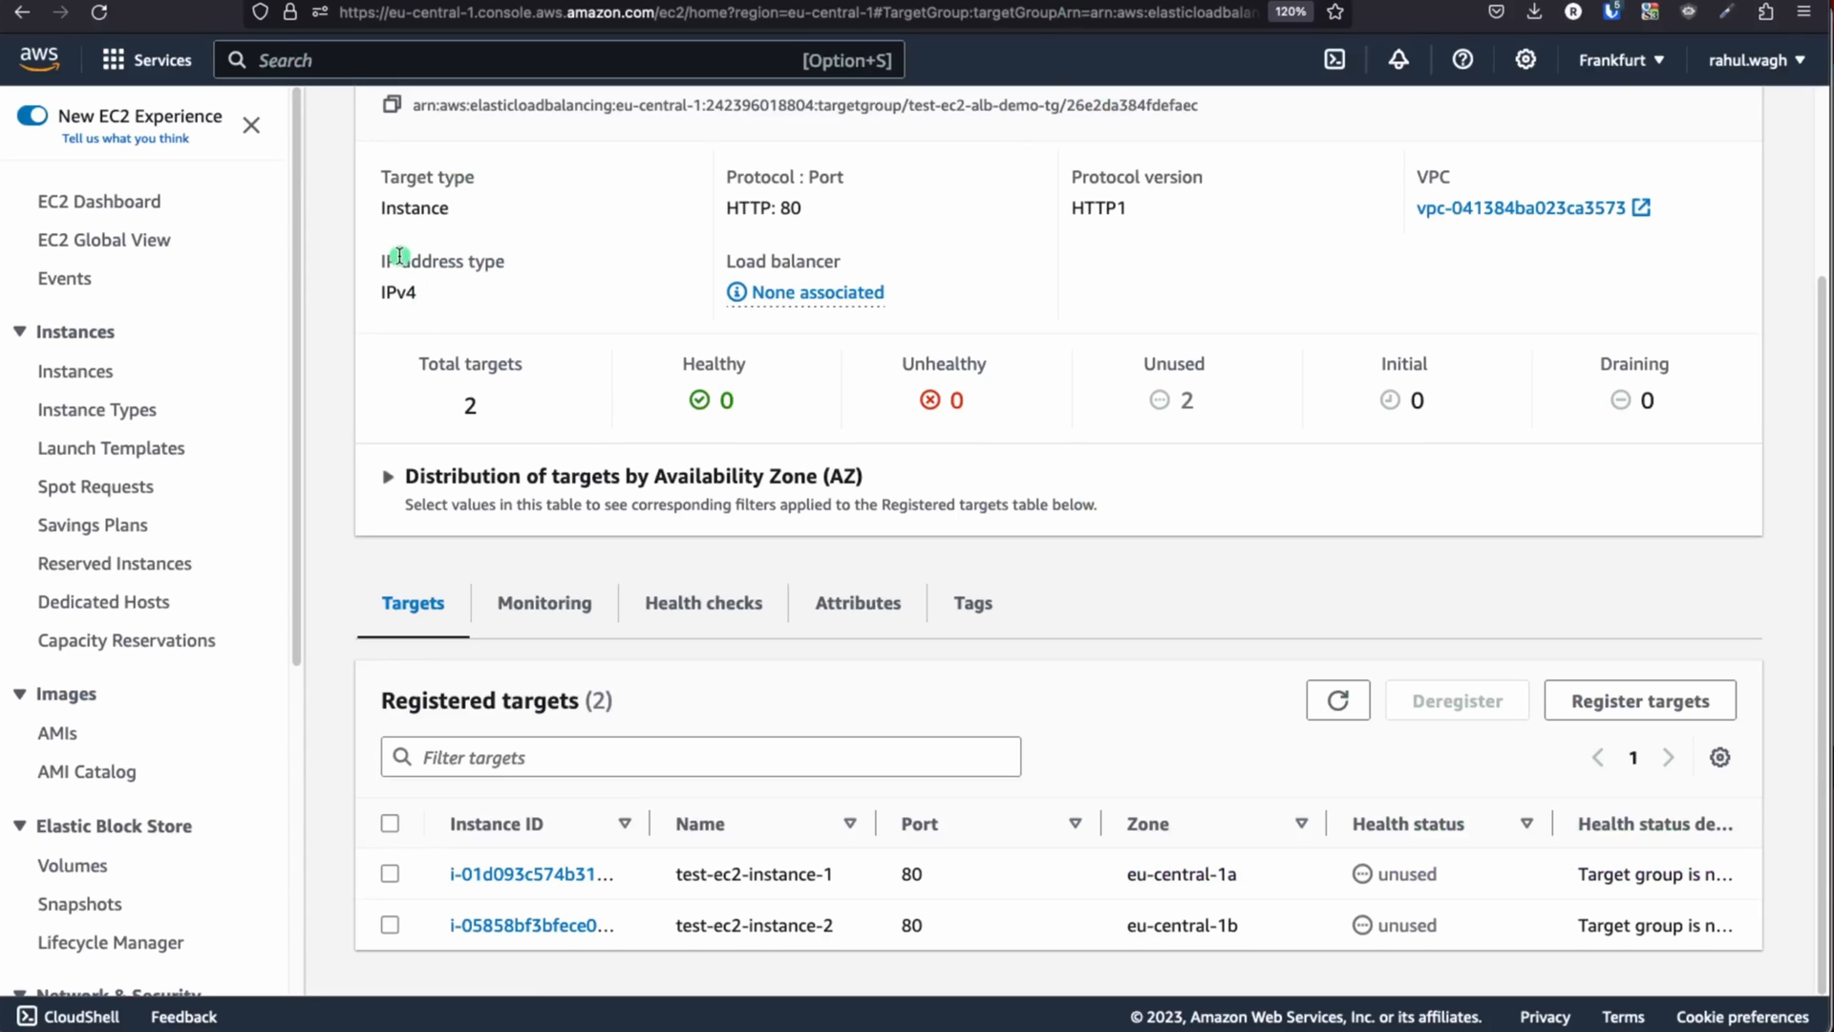
- Open the EC2 load balancers list and start creating a new load balancer
left_click(125, 202)
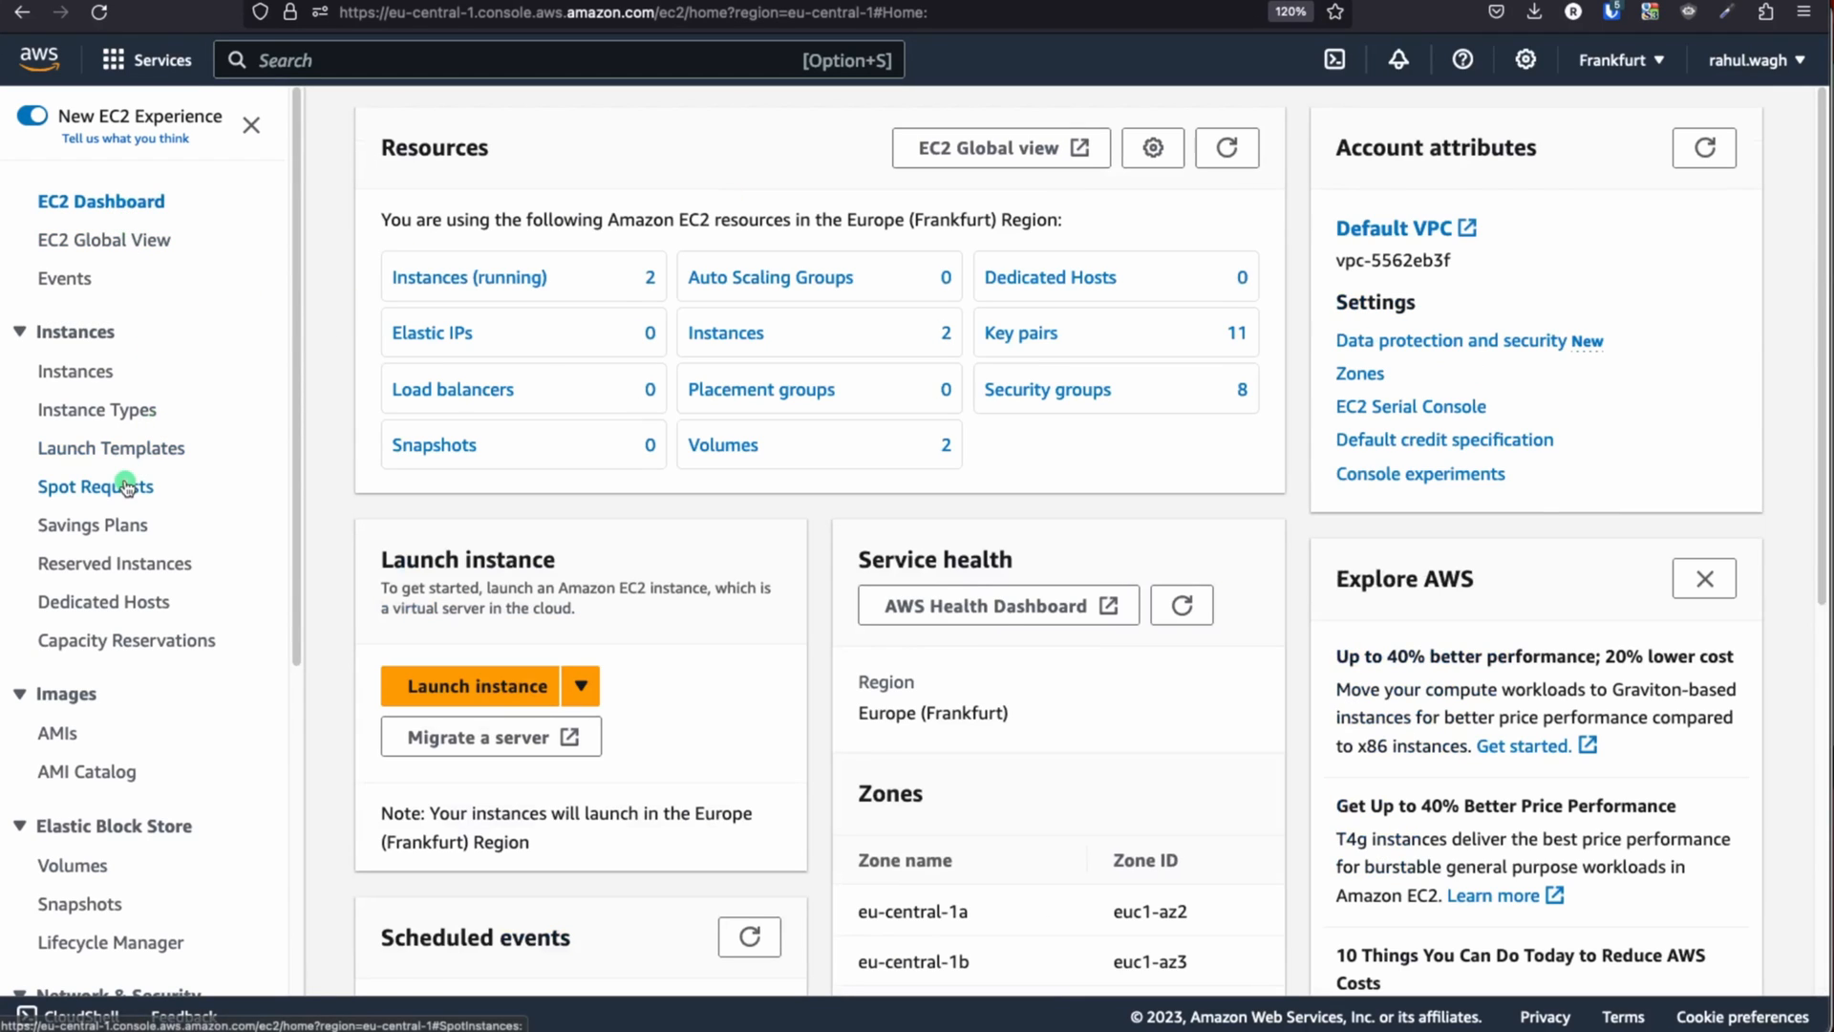
scroll(127, 488, "down", 5)
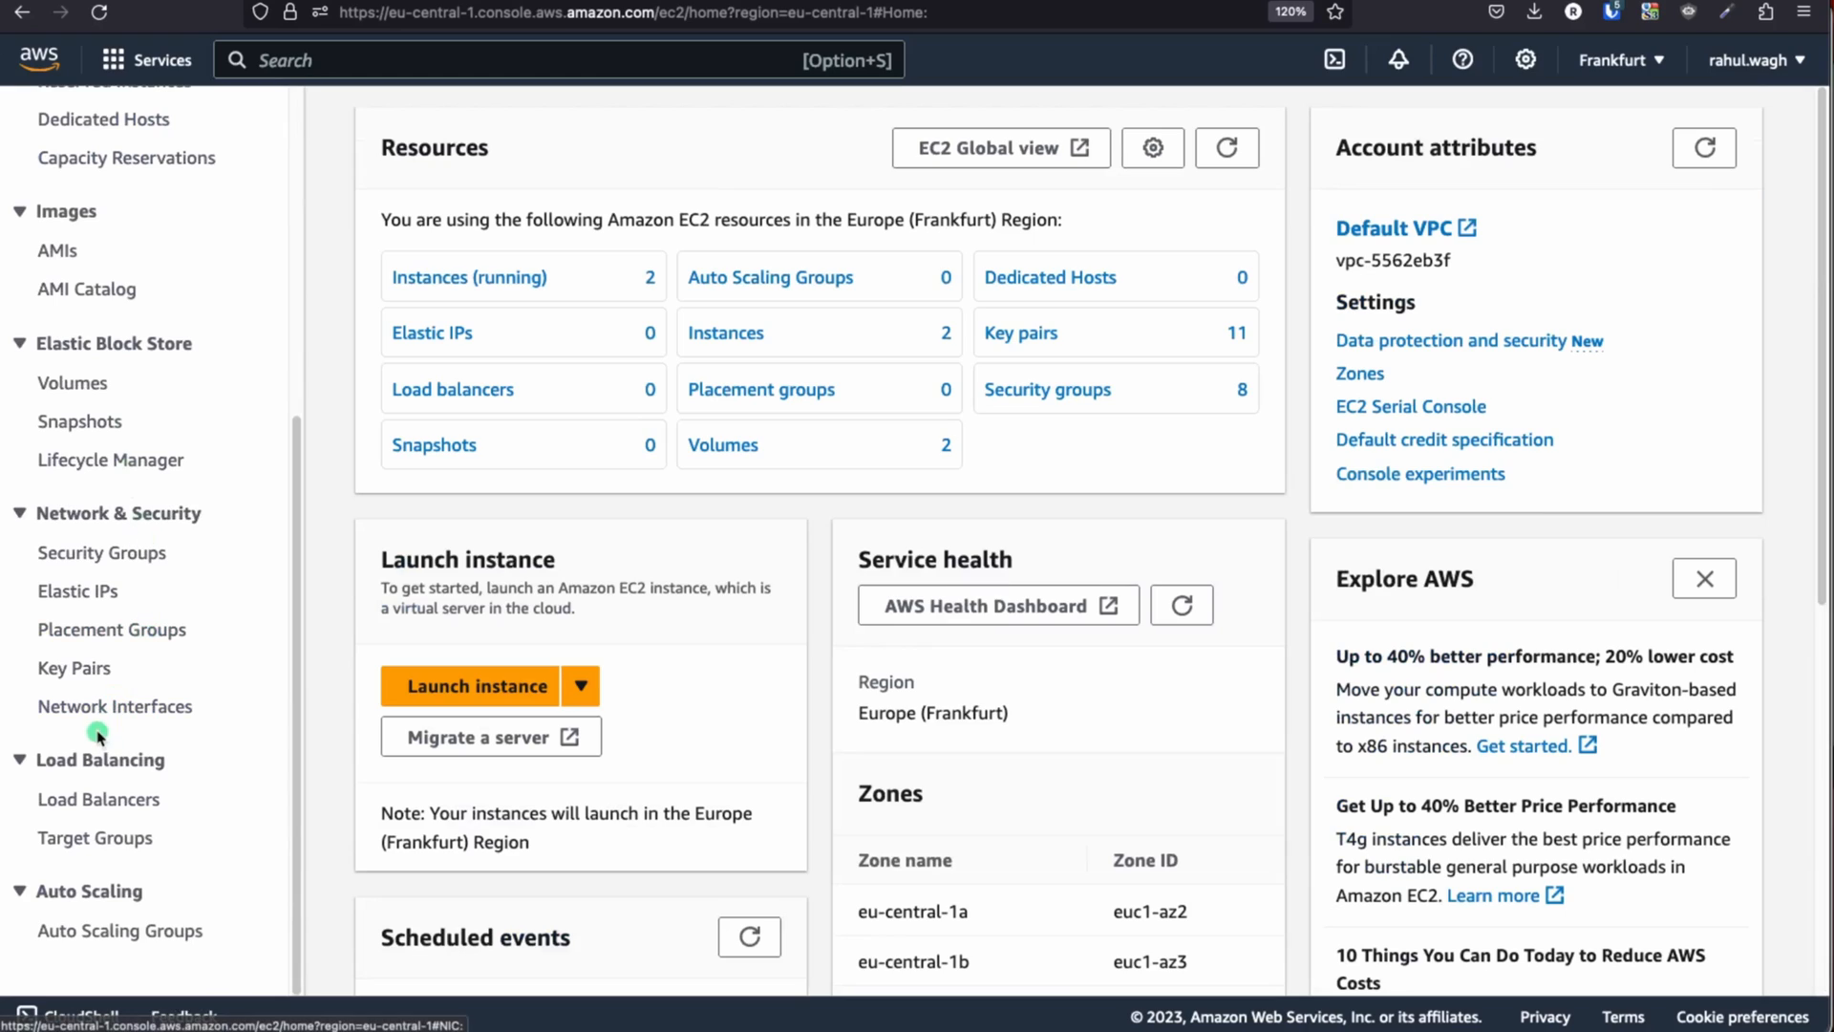
left_click(90, 802)
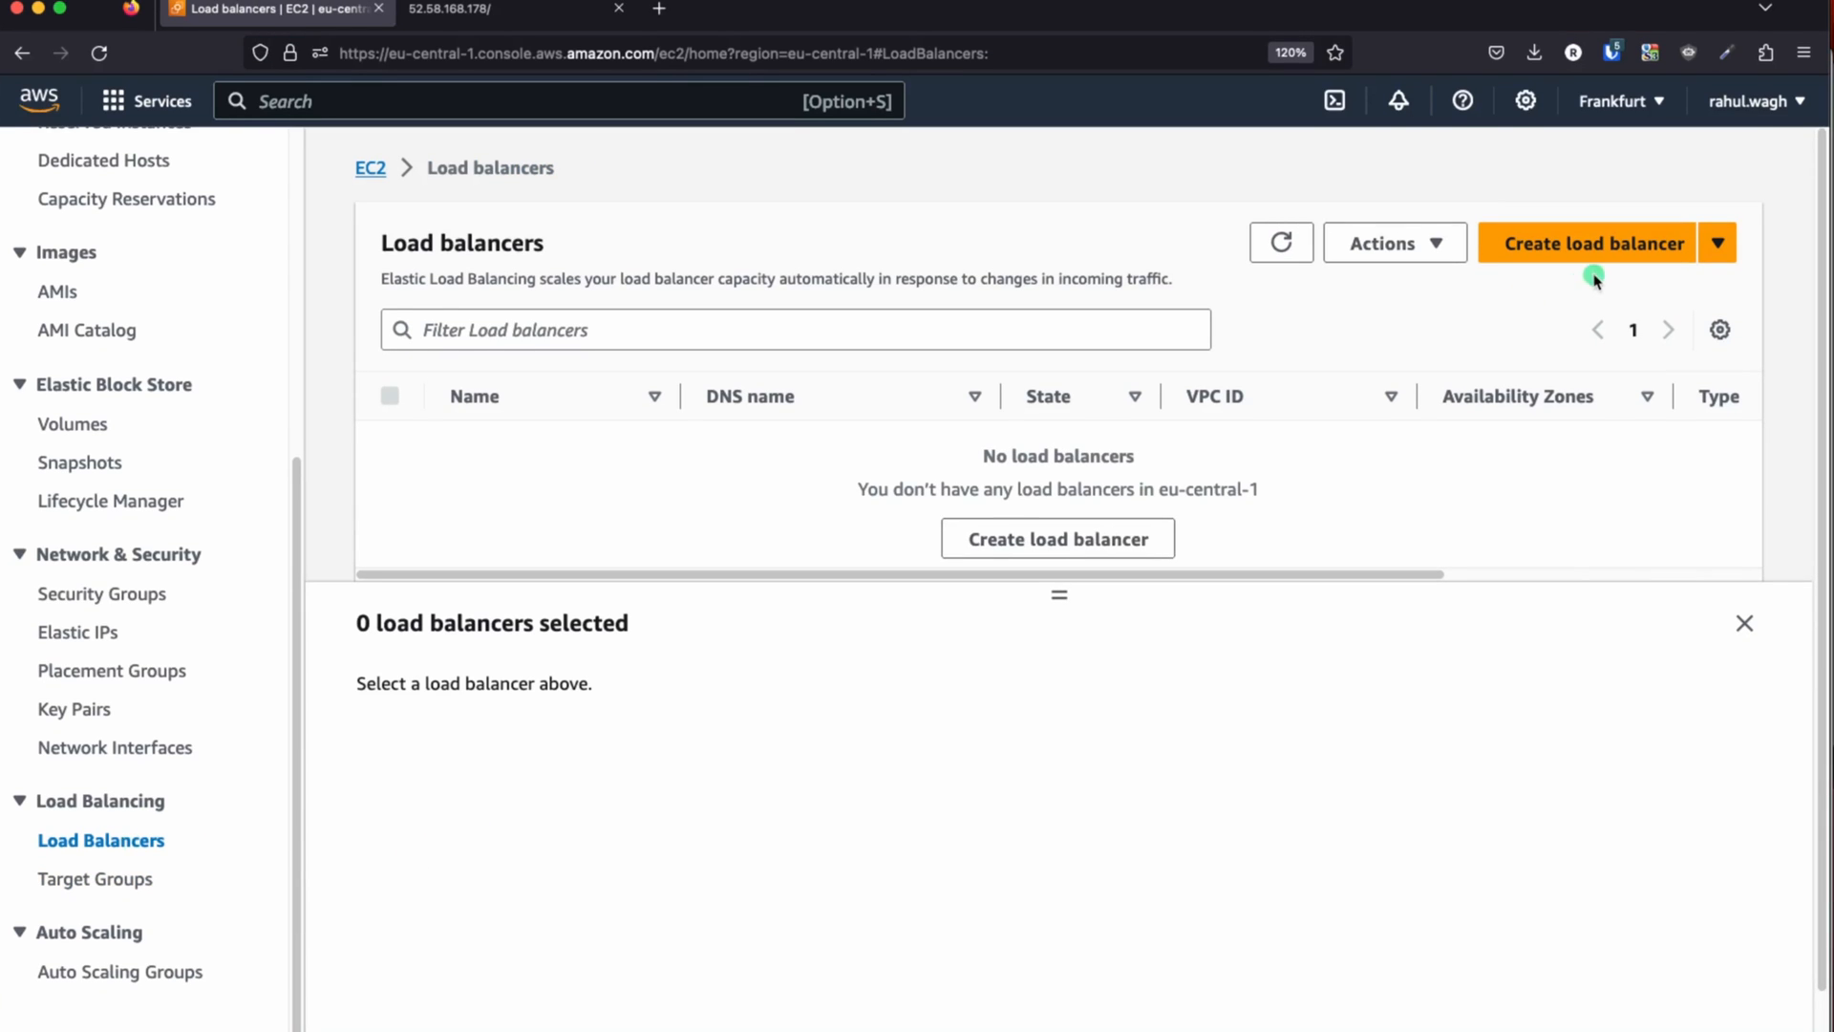
left_click(1593, 243)
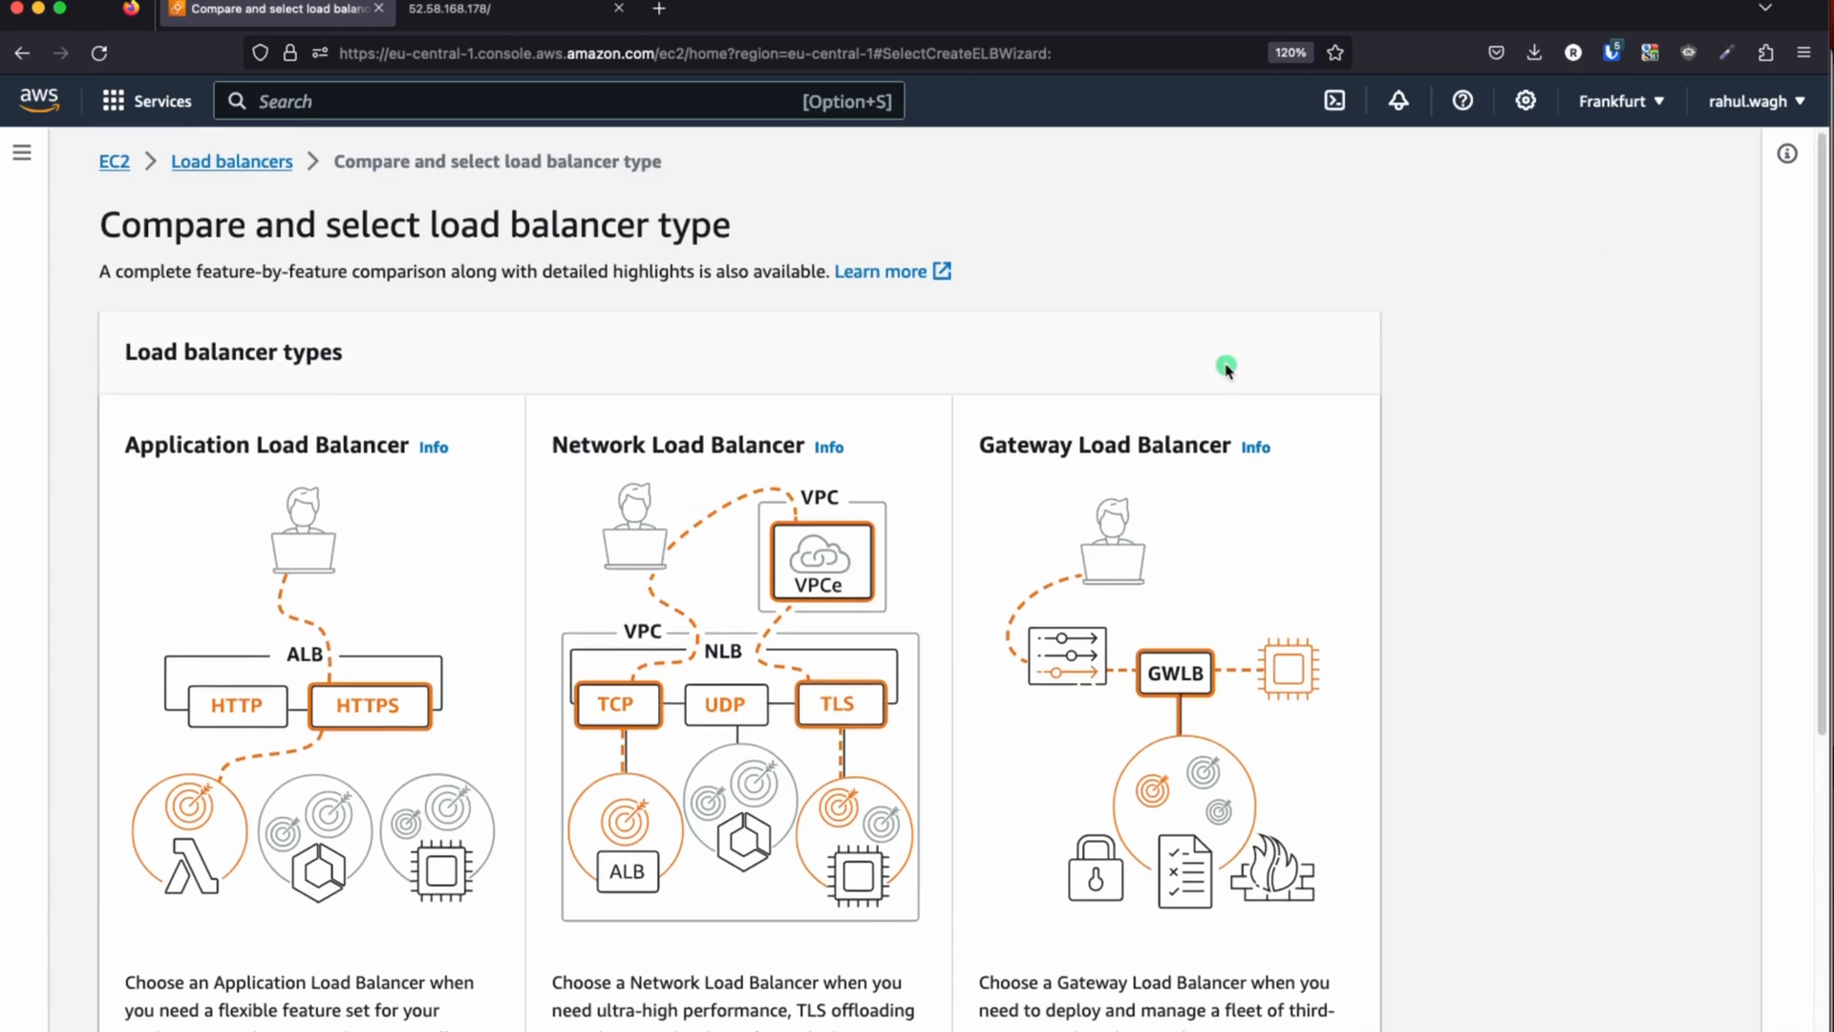
- Compare the load balancer types and choose to create an Application Load Balancer
scroll(1227, 370, "down", 5)
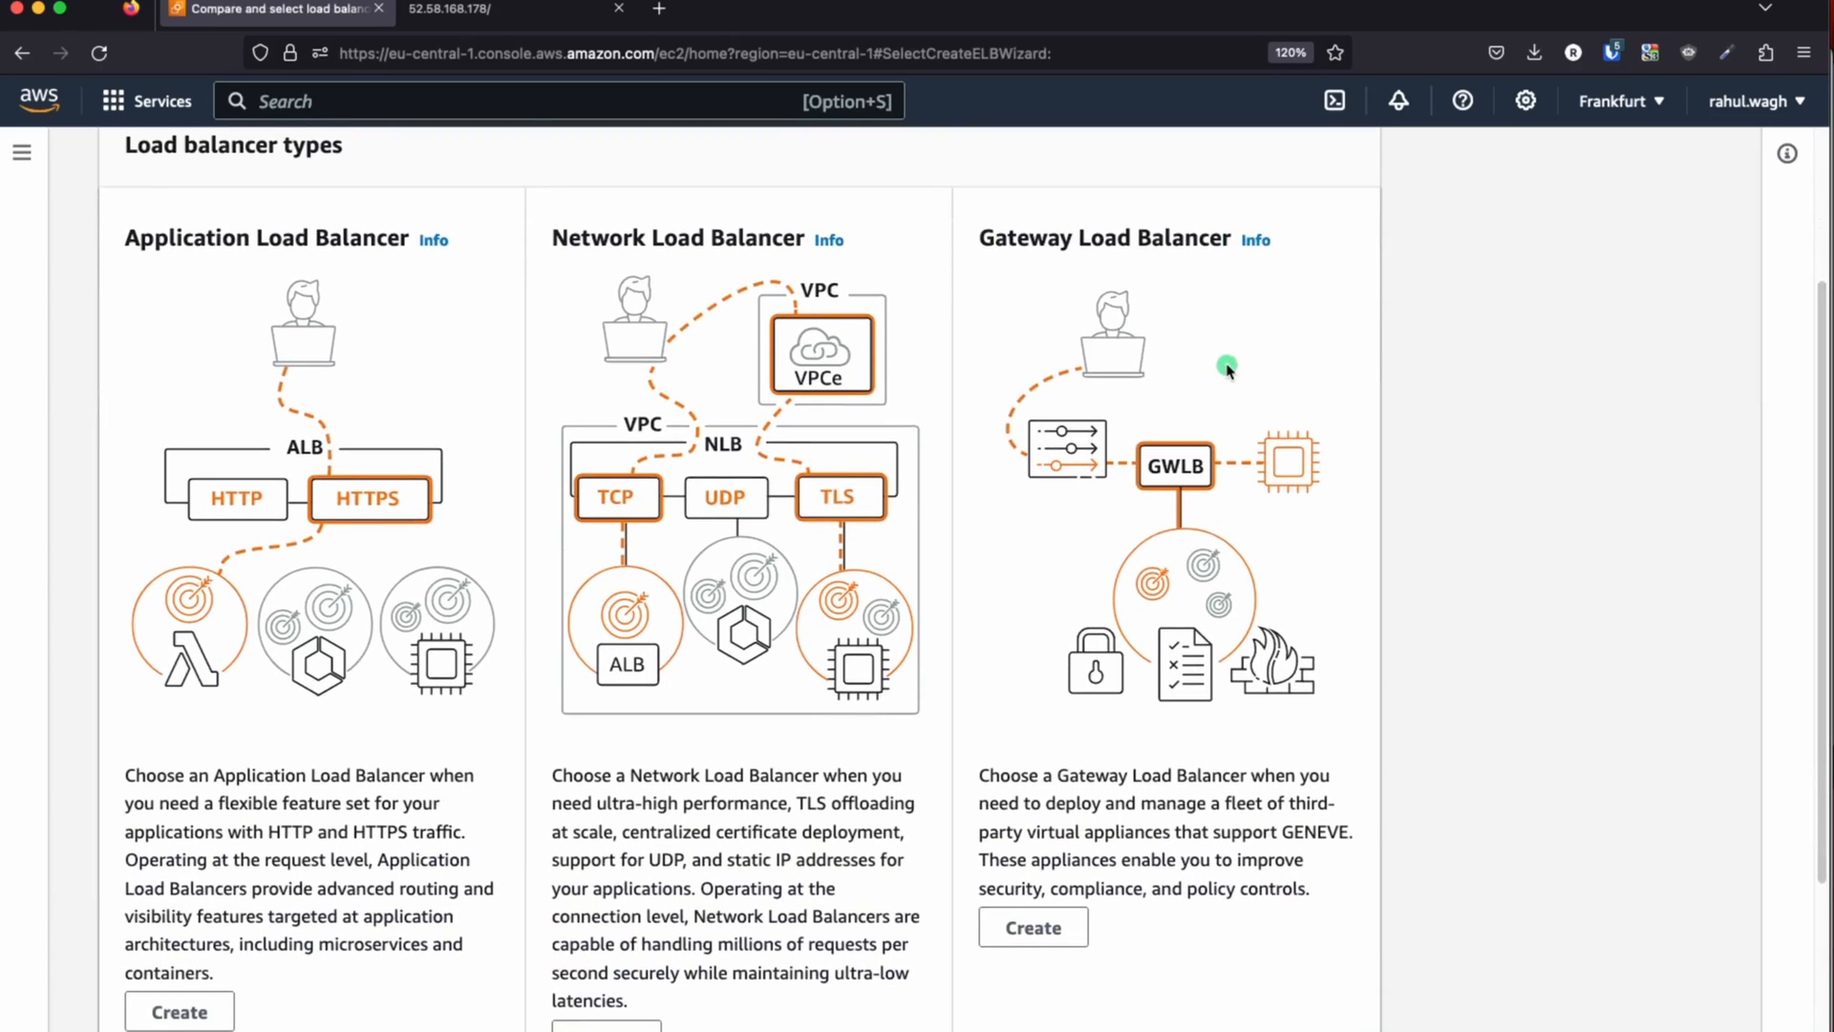
scroll(1223, 363, "up", 1)
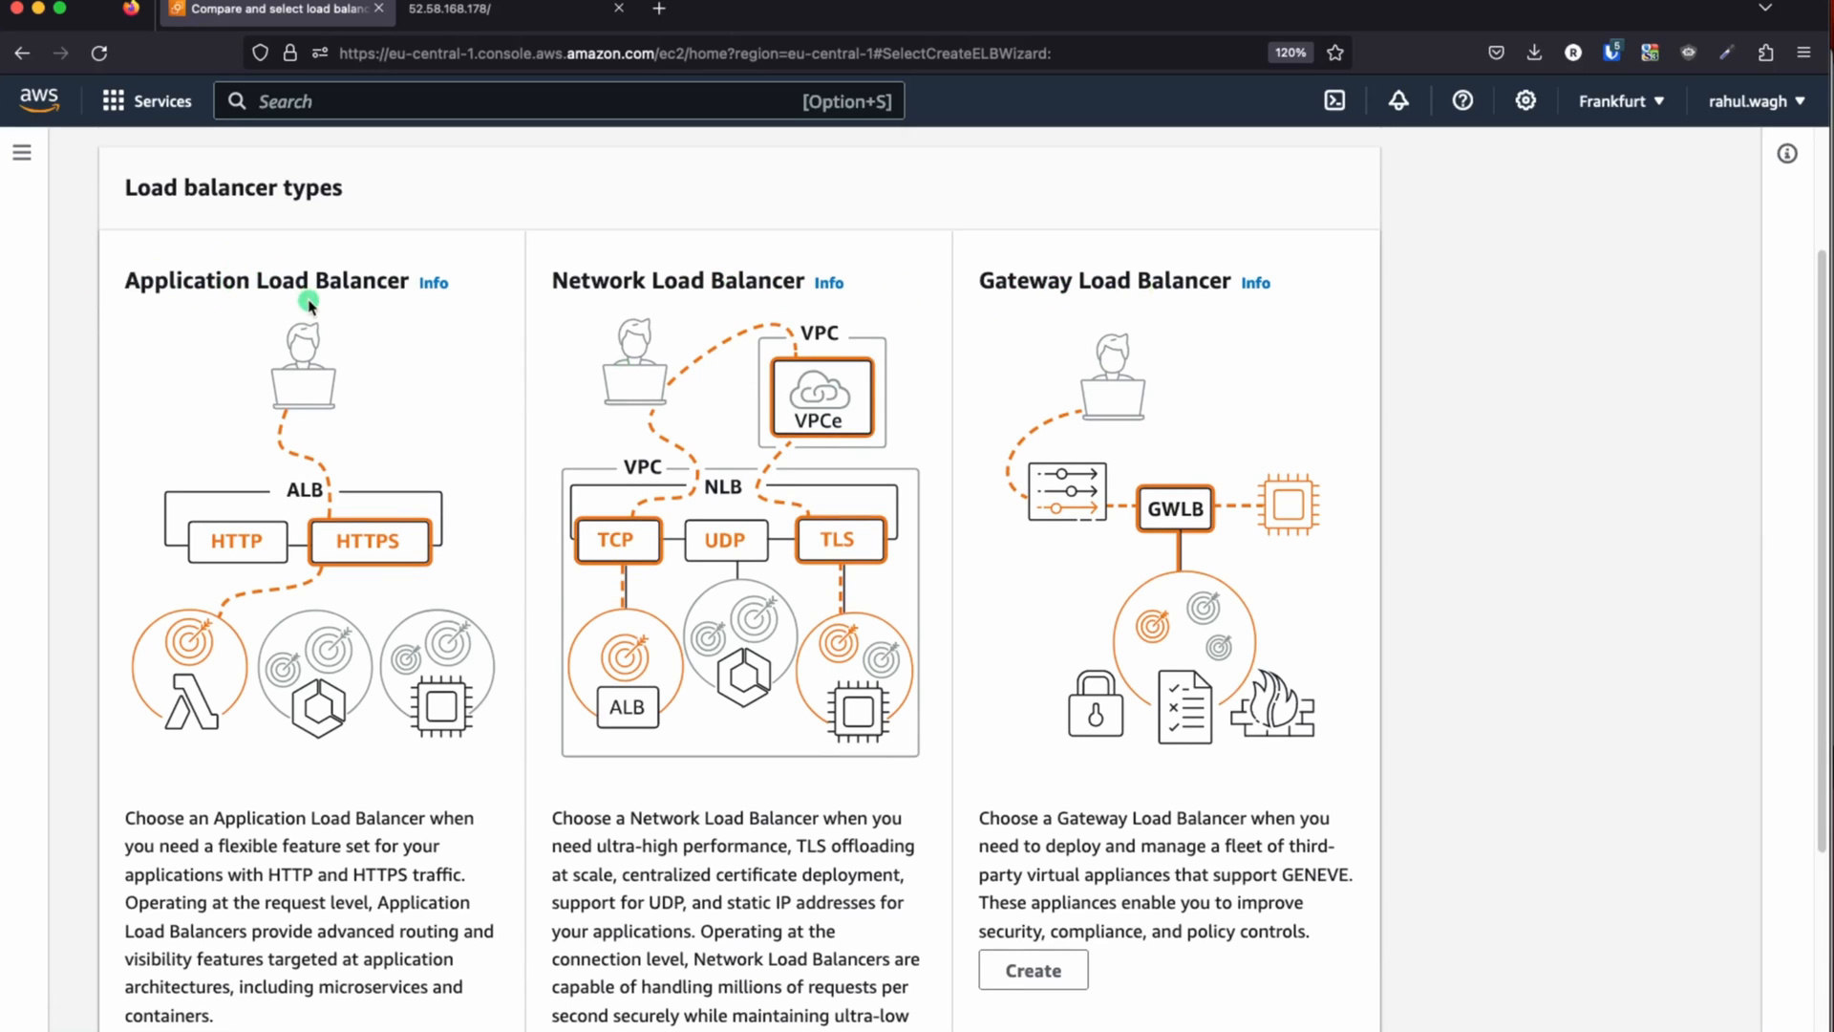
left_click_drag(124, 283, 403, 281)
scroll(254, 360, "down", 3)
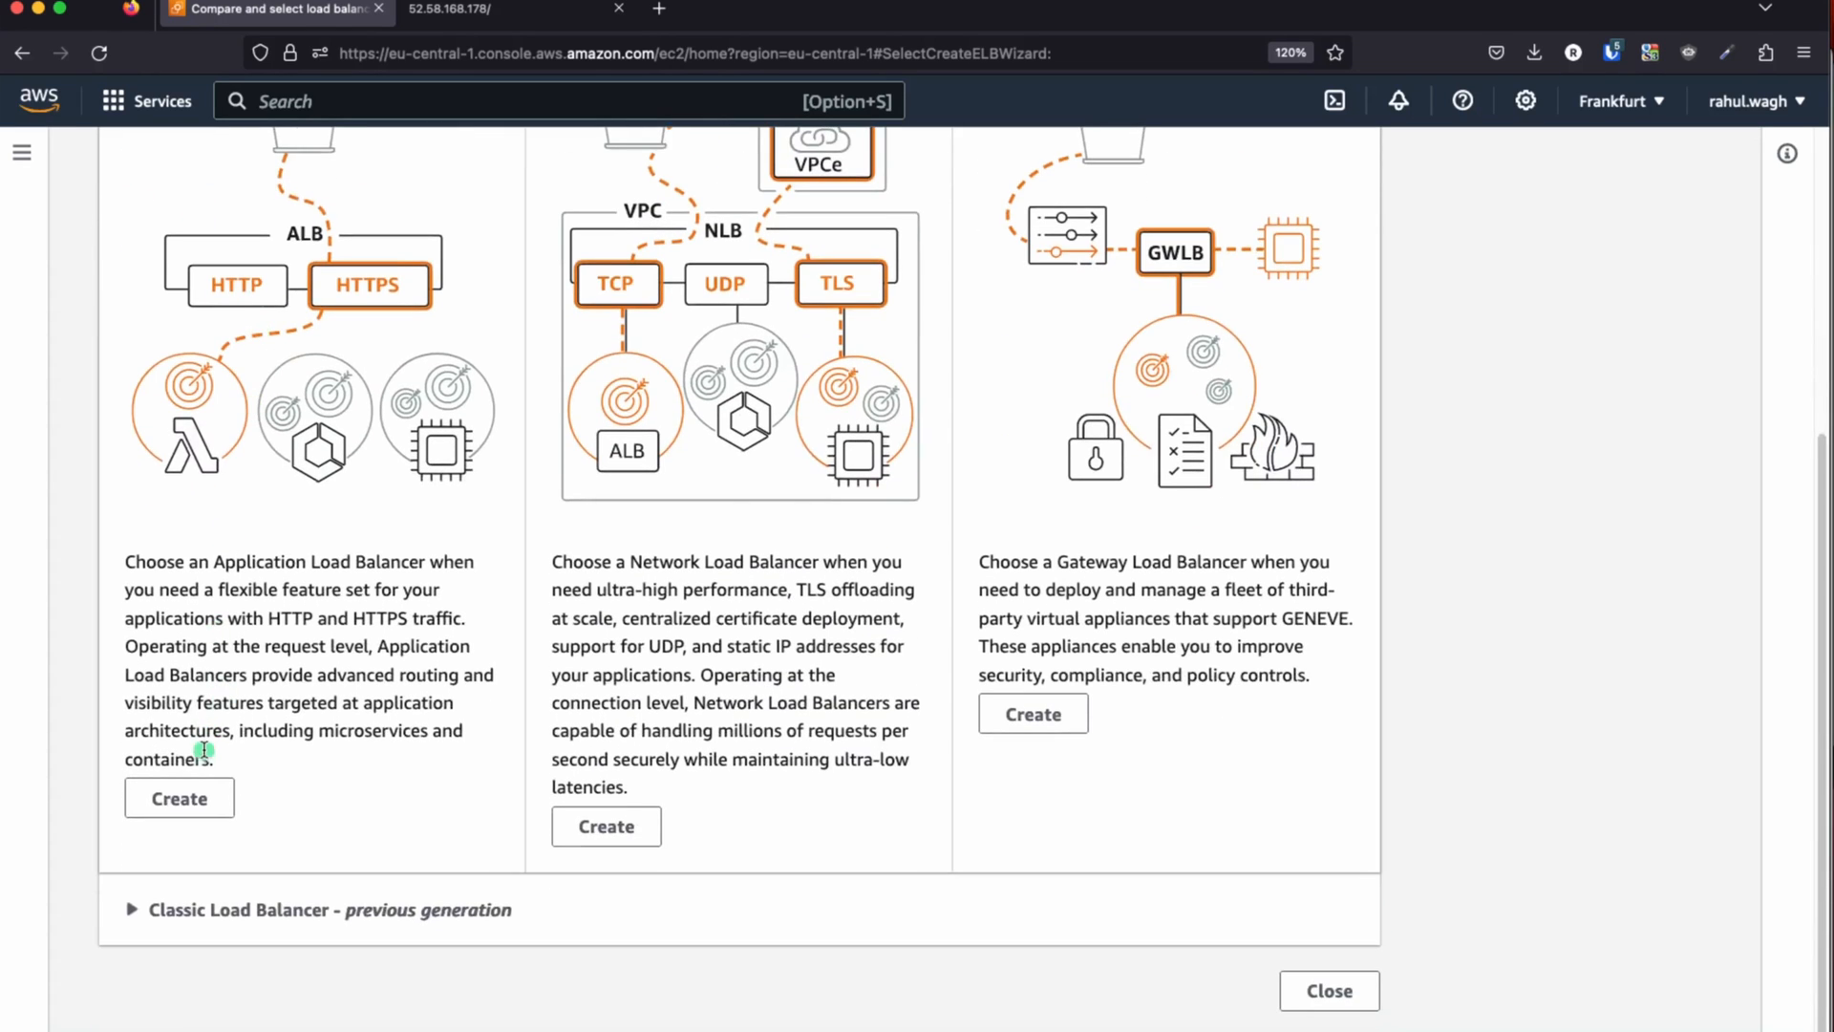
left_click(181, 799)
- Name the load balancer test-lb-for-ec2-demo and review its scheme, IP address type and network mapping options
scroll(559, 831, "down", 3)
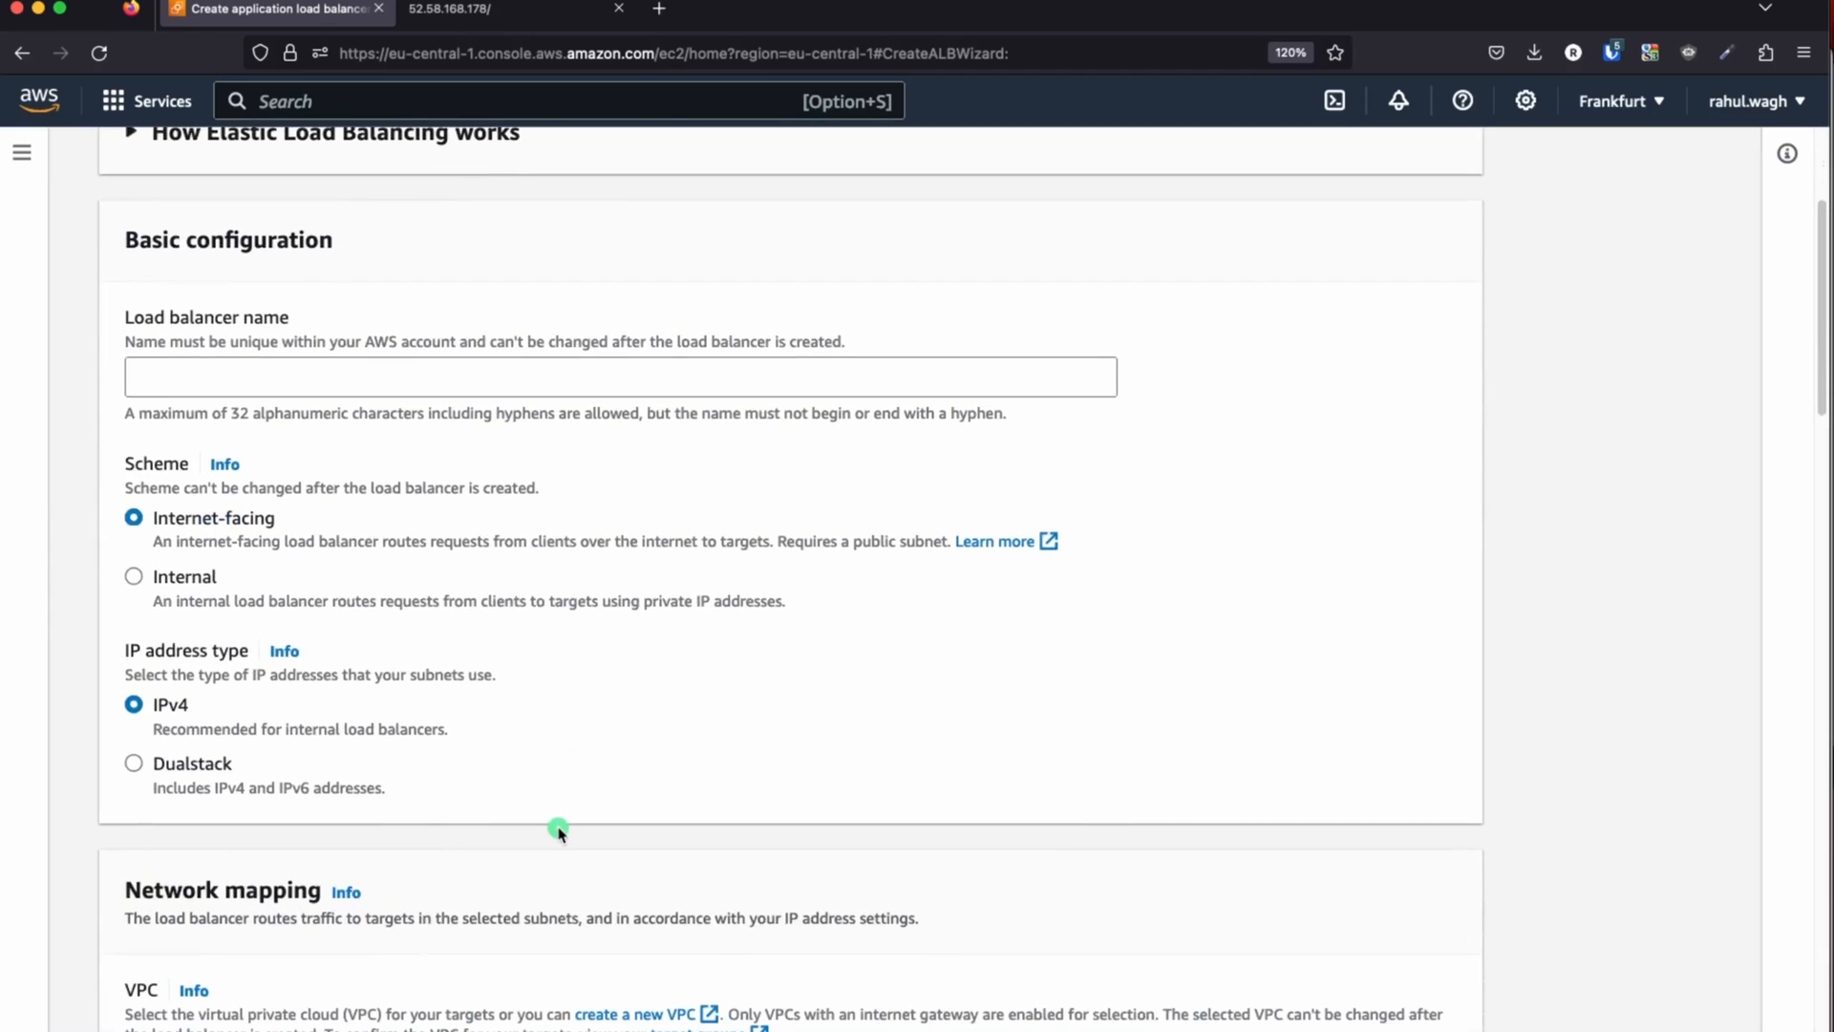
left_click(226, 373)
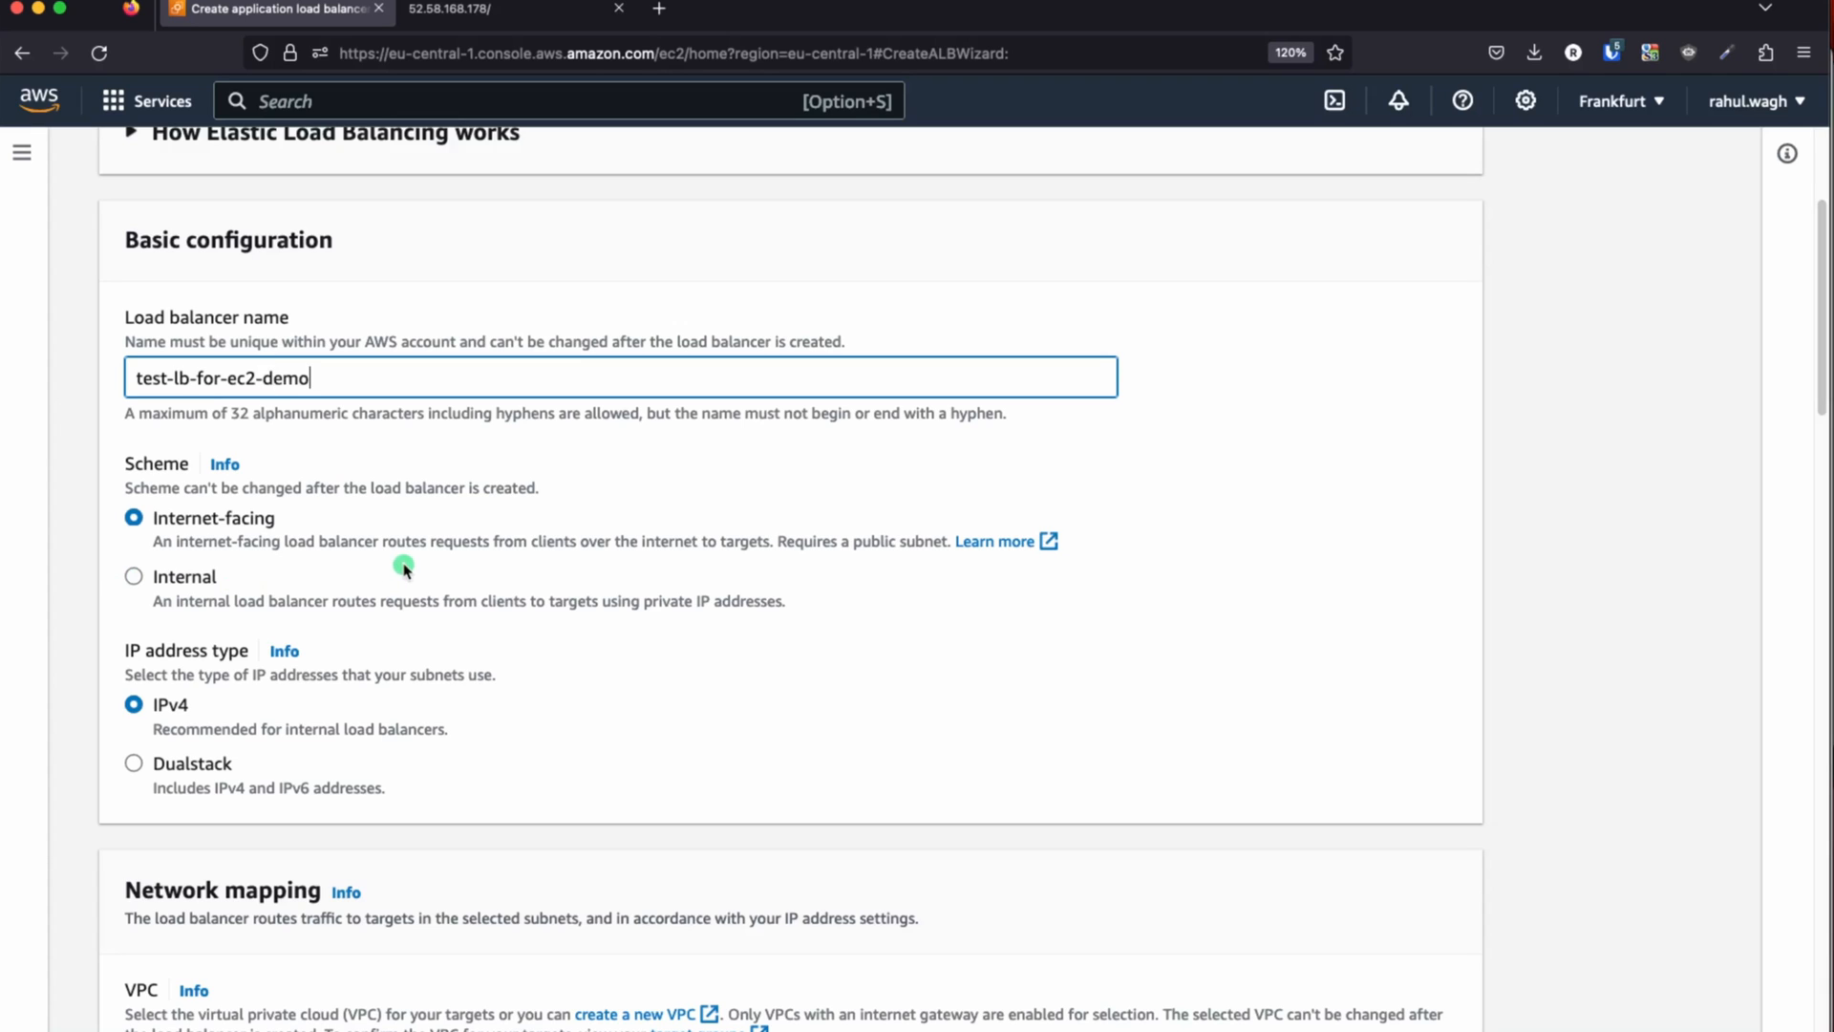
scroll(402, 574, "down", 3)
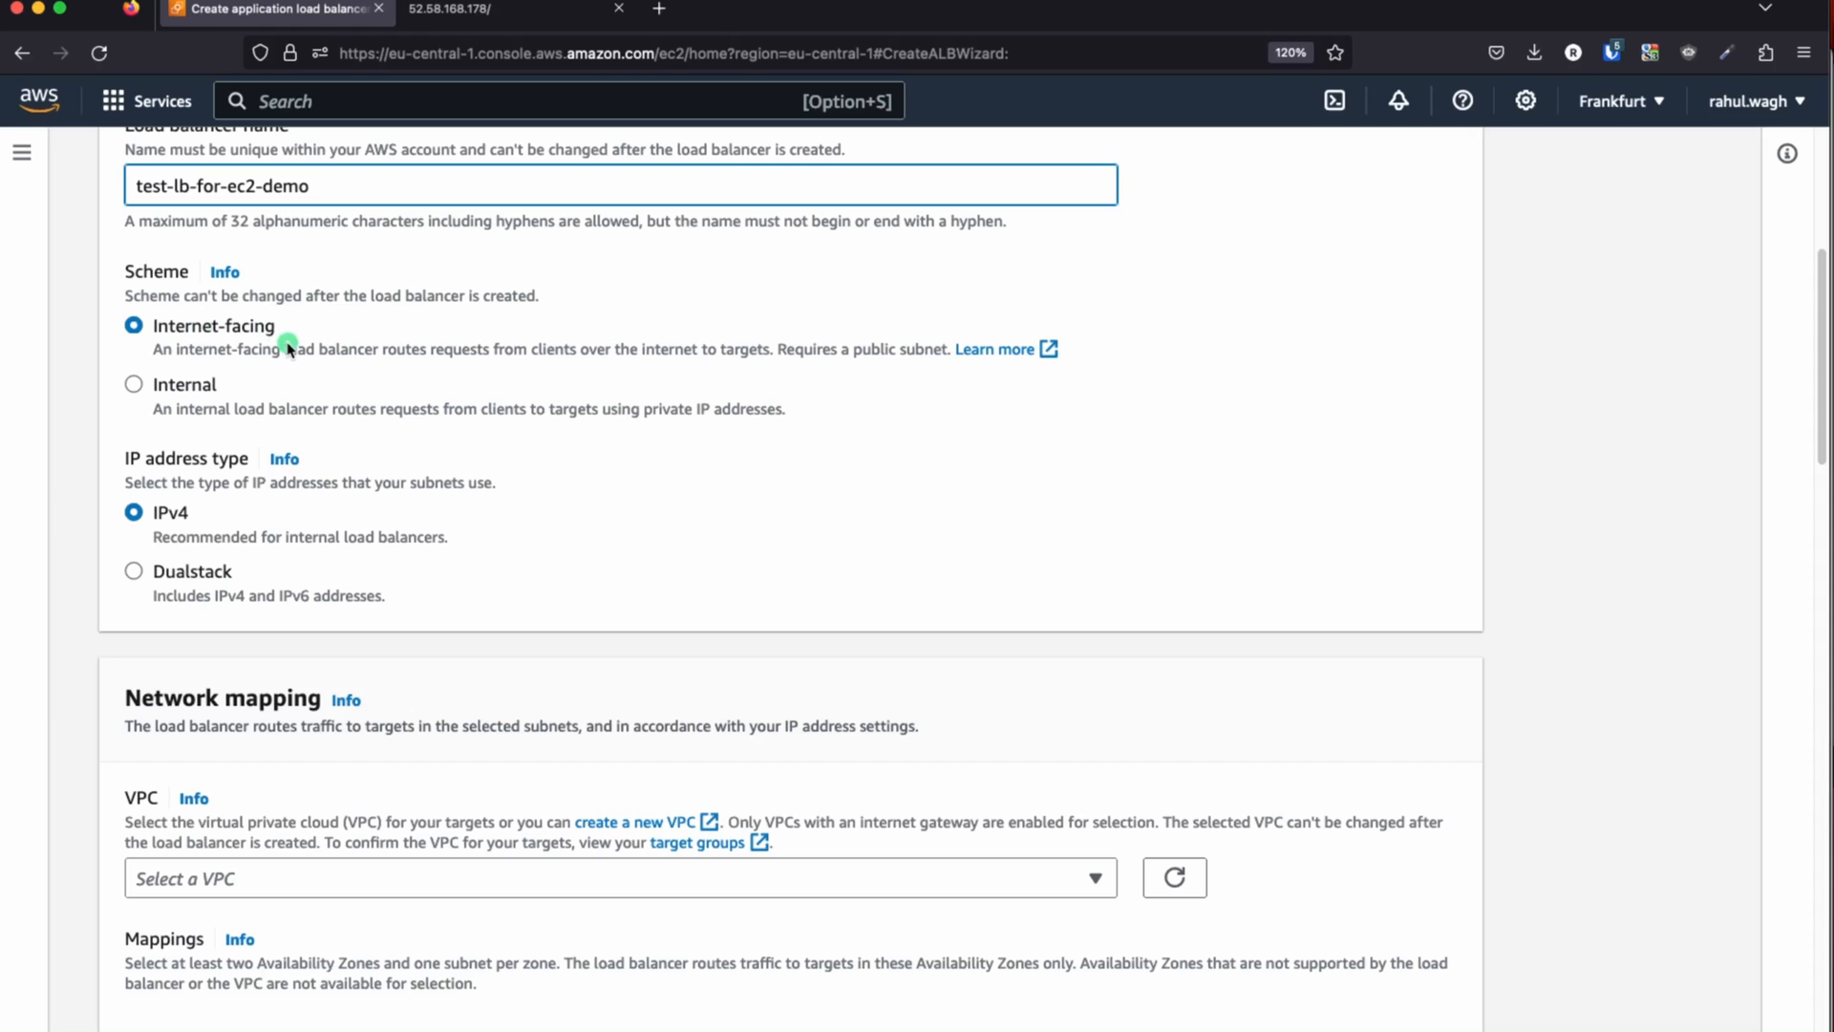
scroll(314, 432, "down", 5)
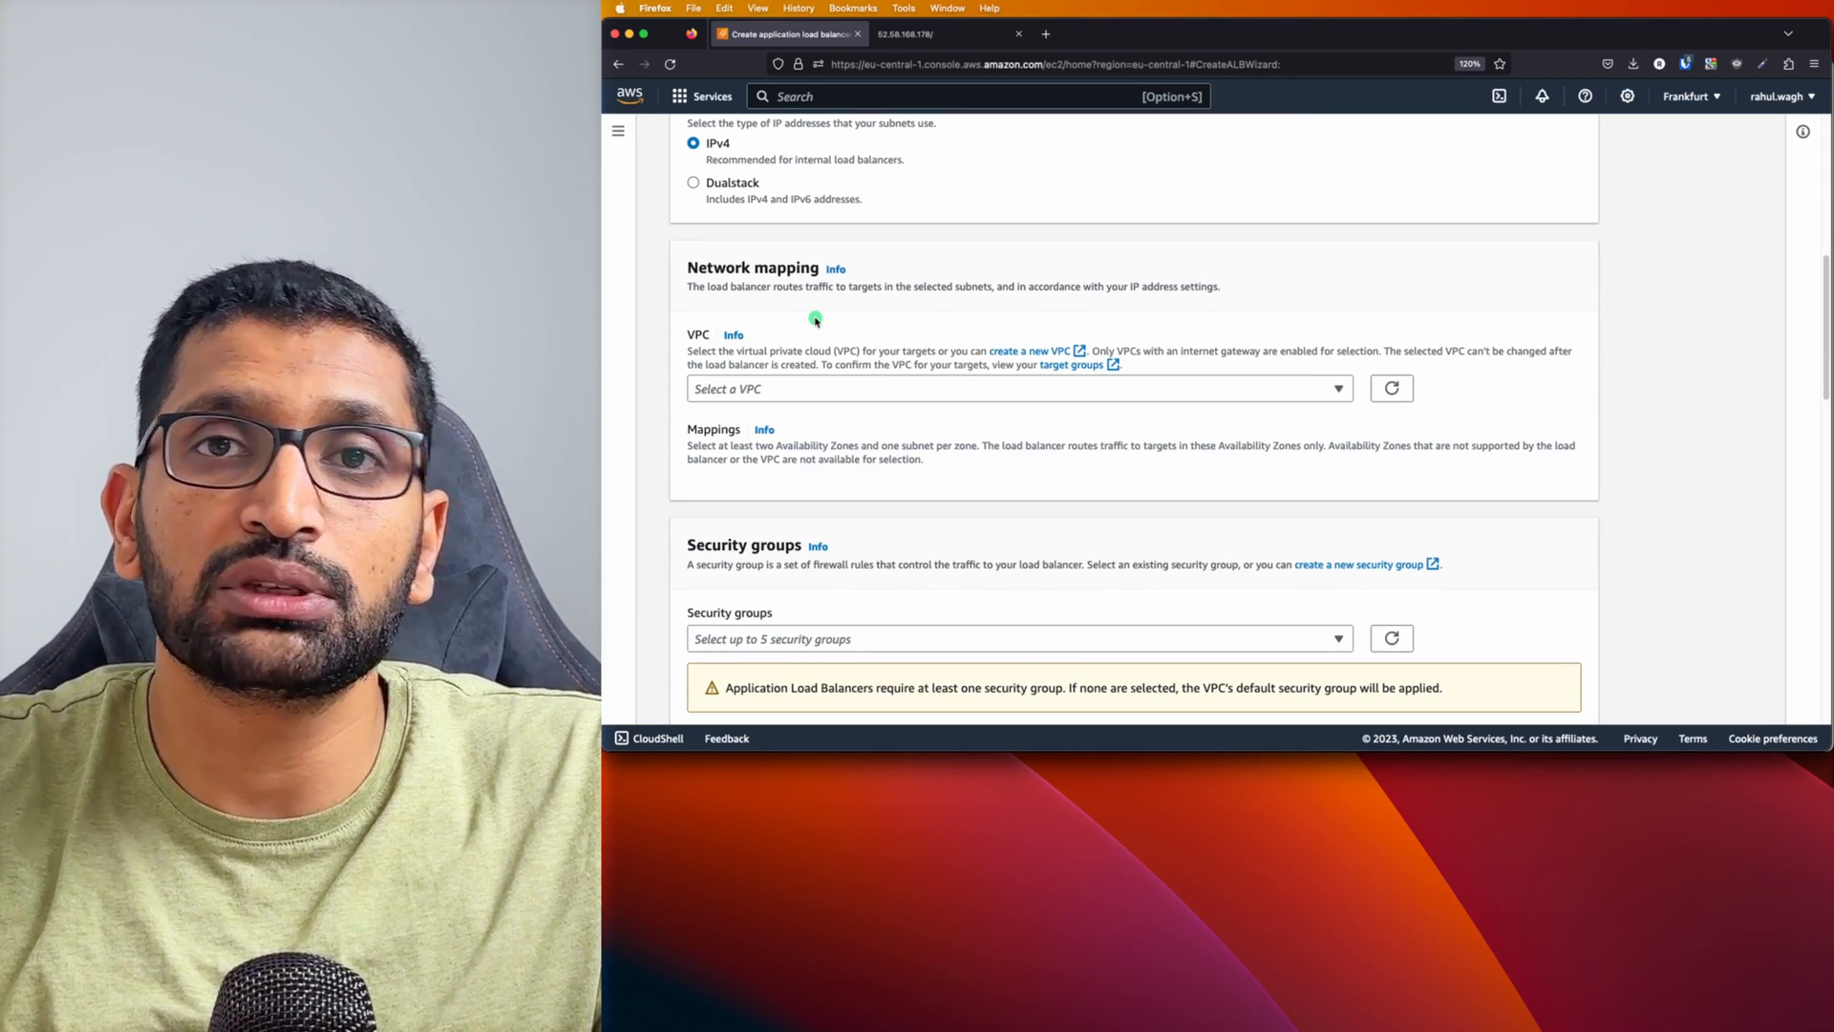
- Select test-vpc for the load balancer's network mapping and enable the eu-central-1a and eu-central-1b zones with their public subnets
left_click(812, 389)
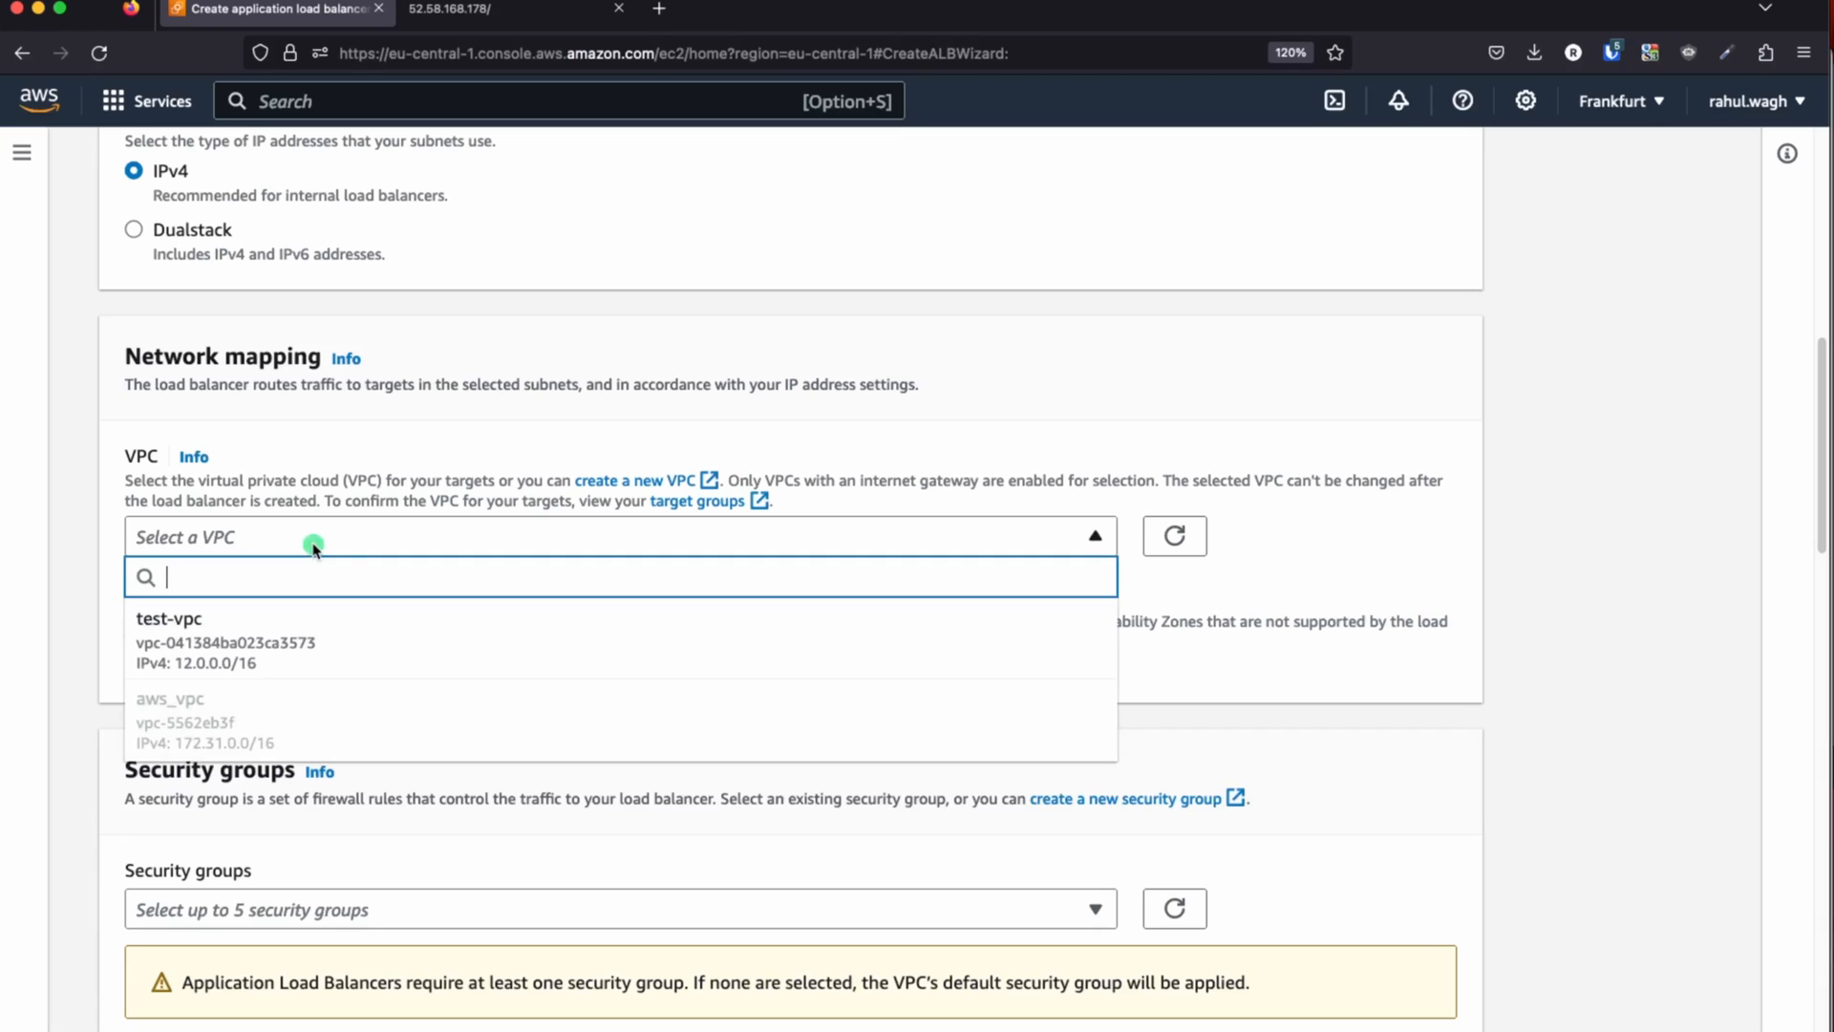
left_click(200, 646)
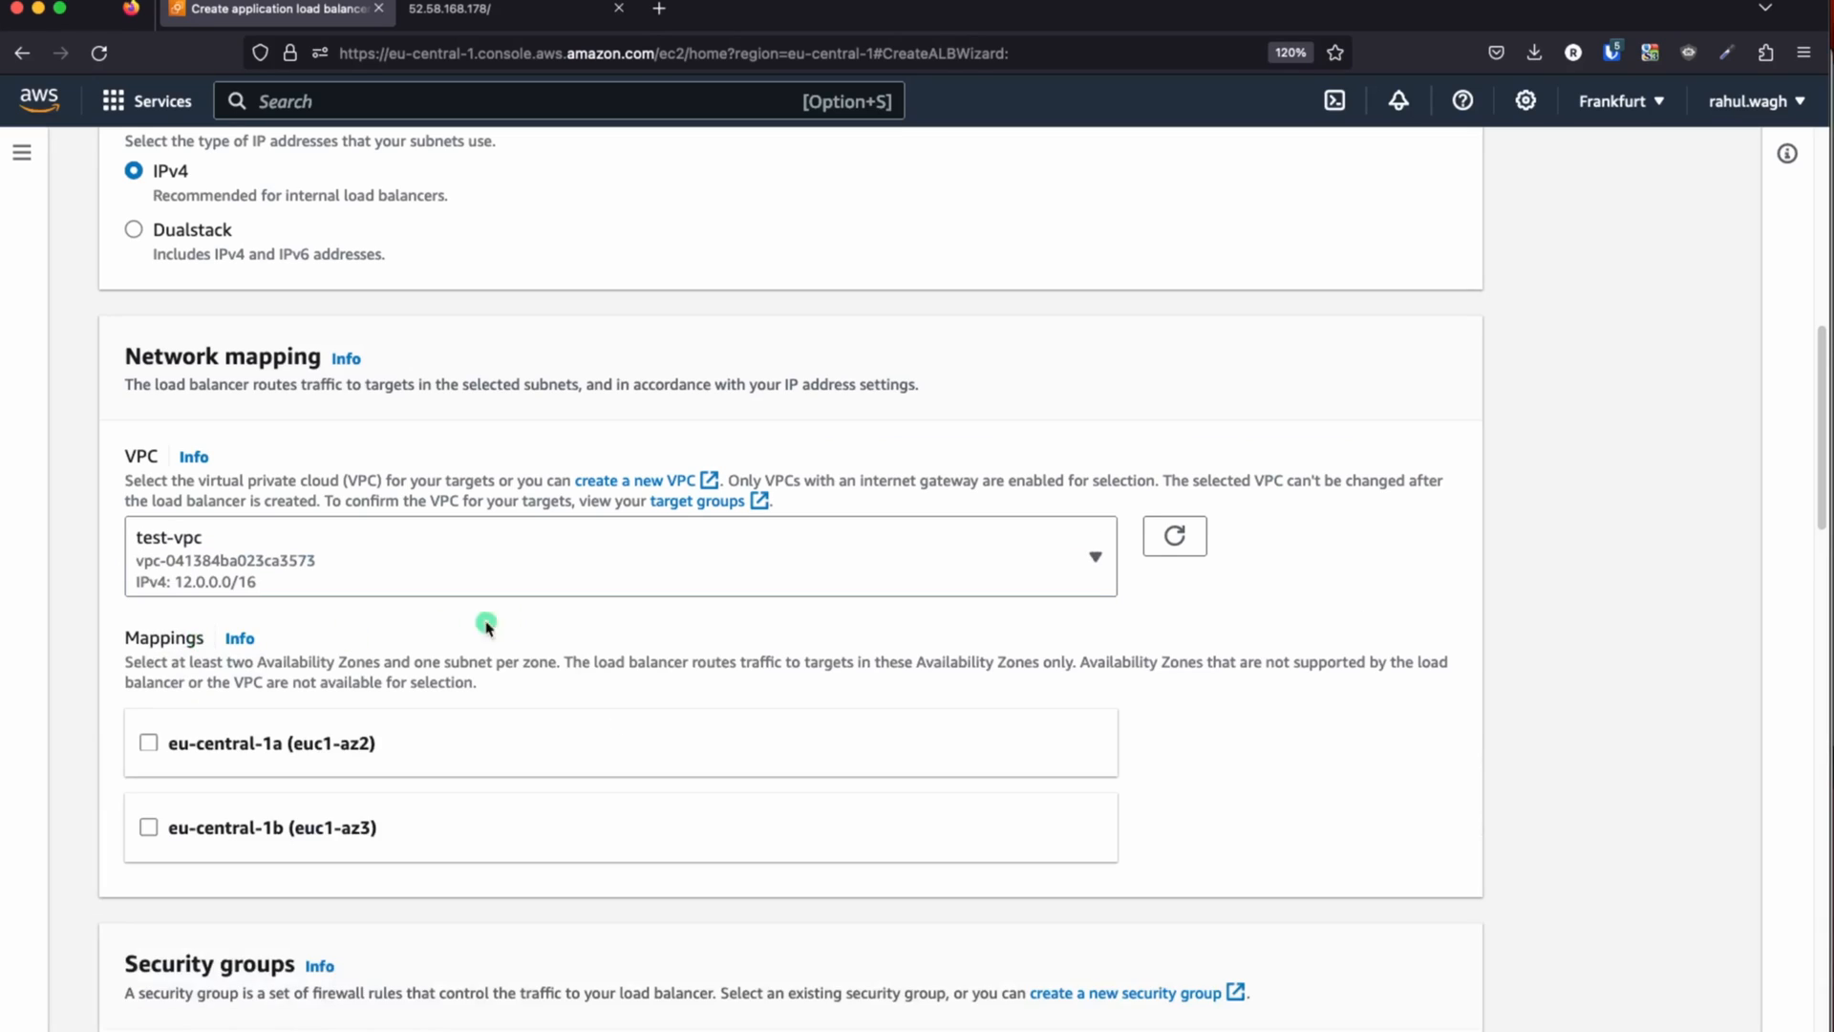
scroll(598, 614, "down", 2)
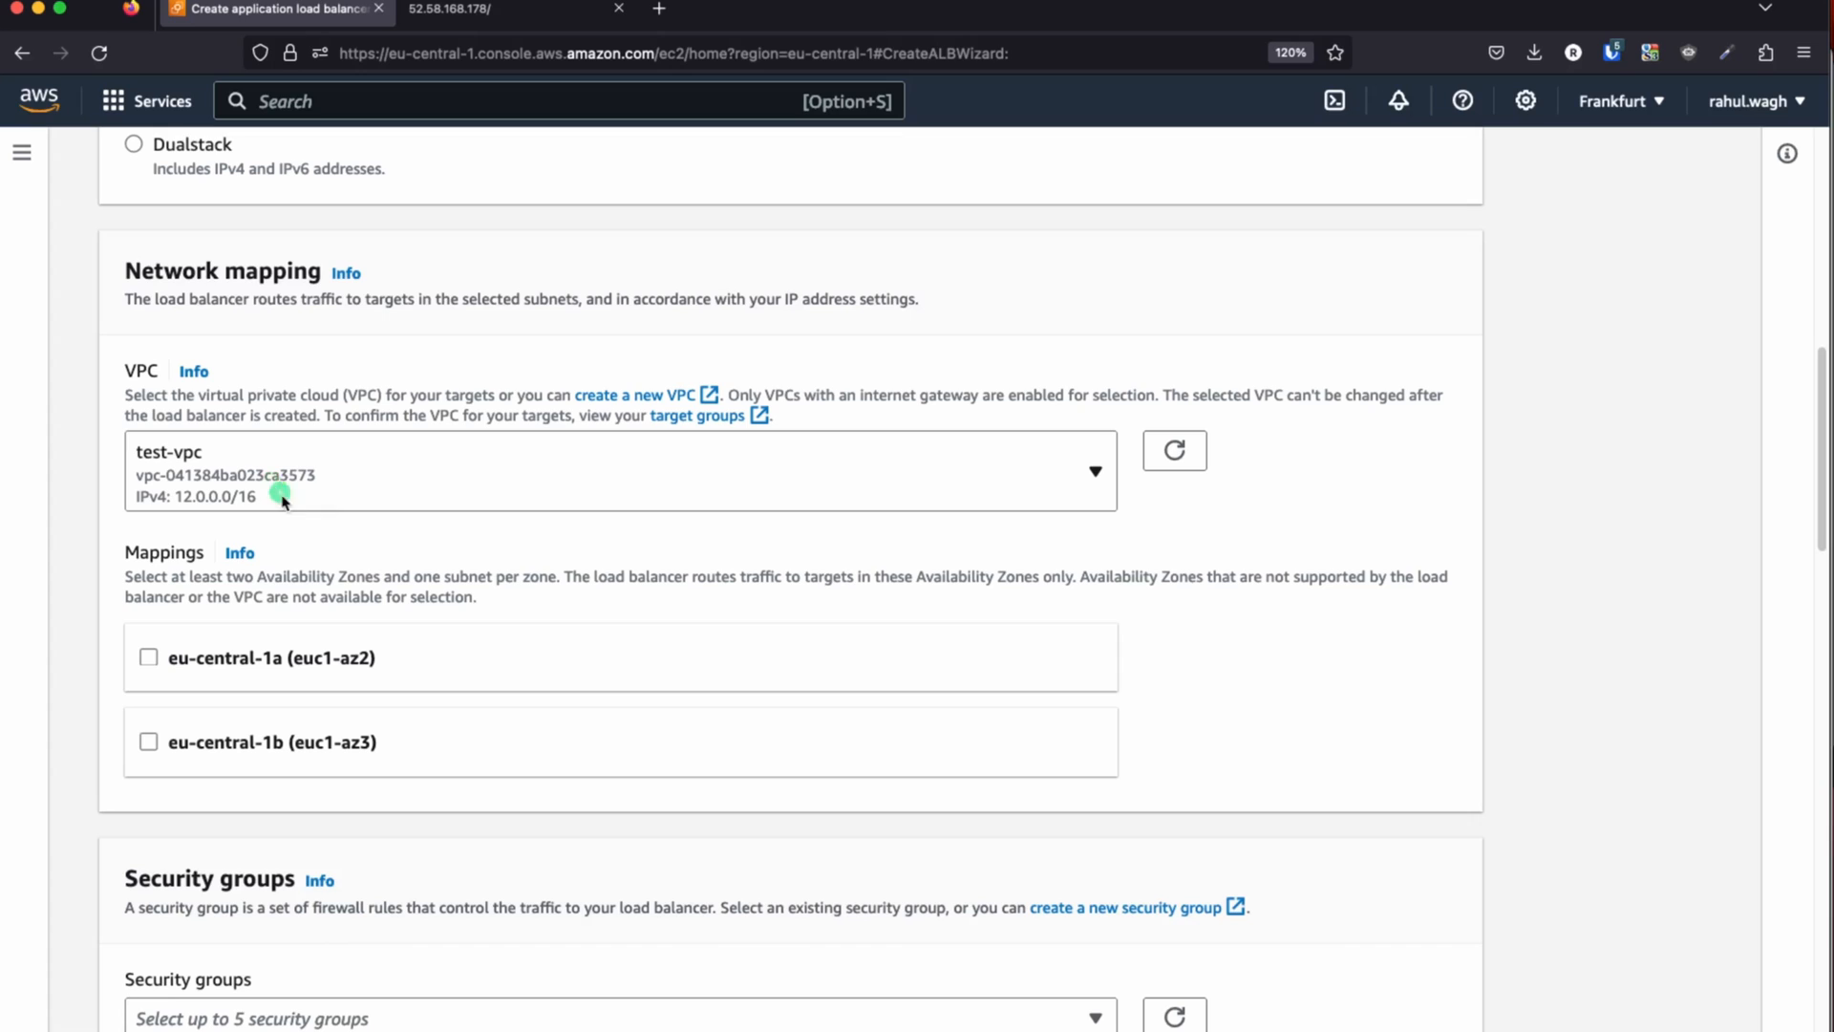
left_click(148, 657)
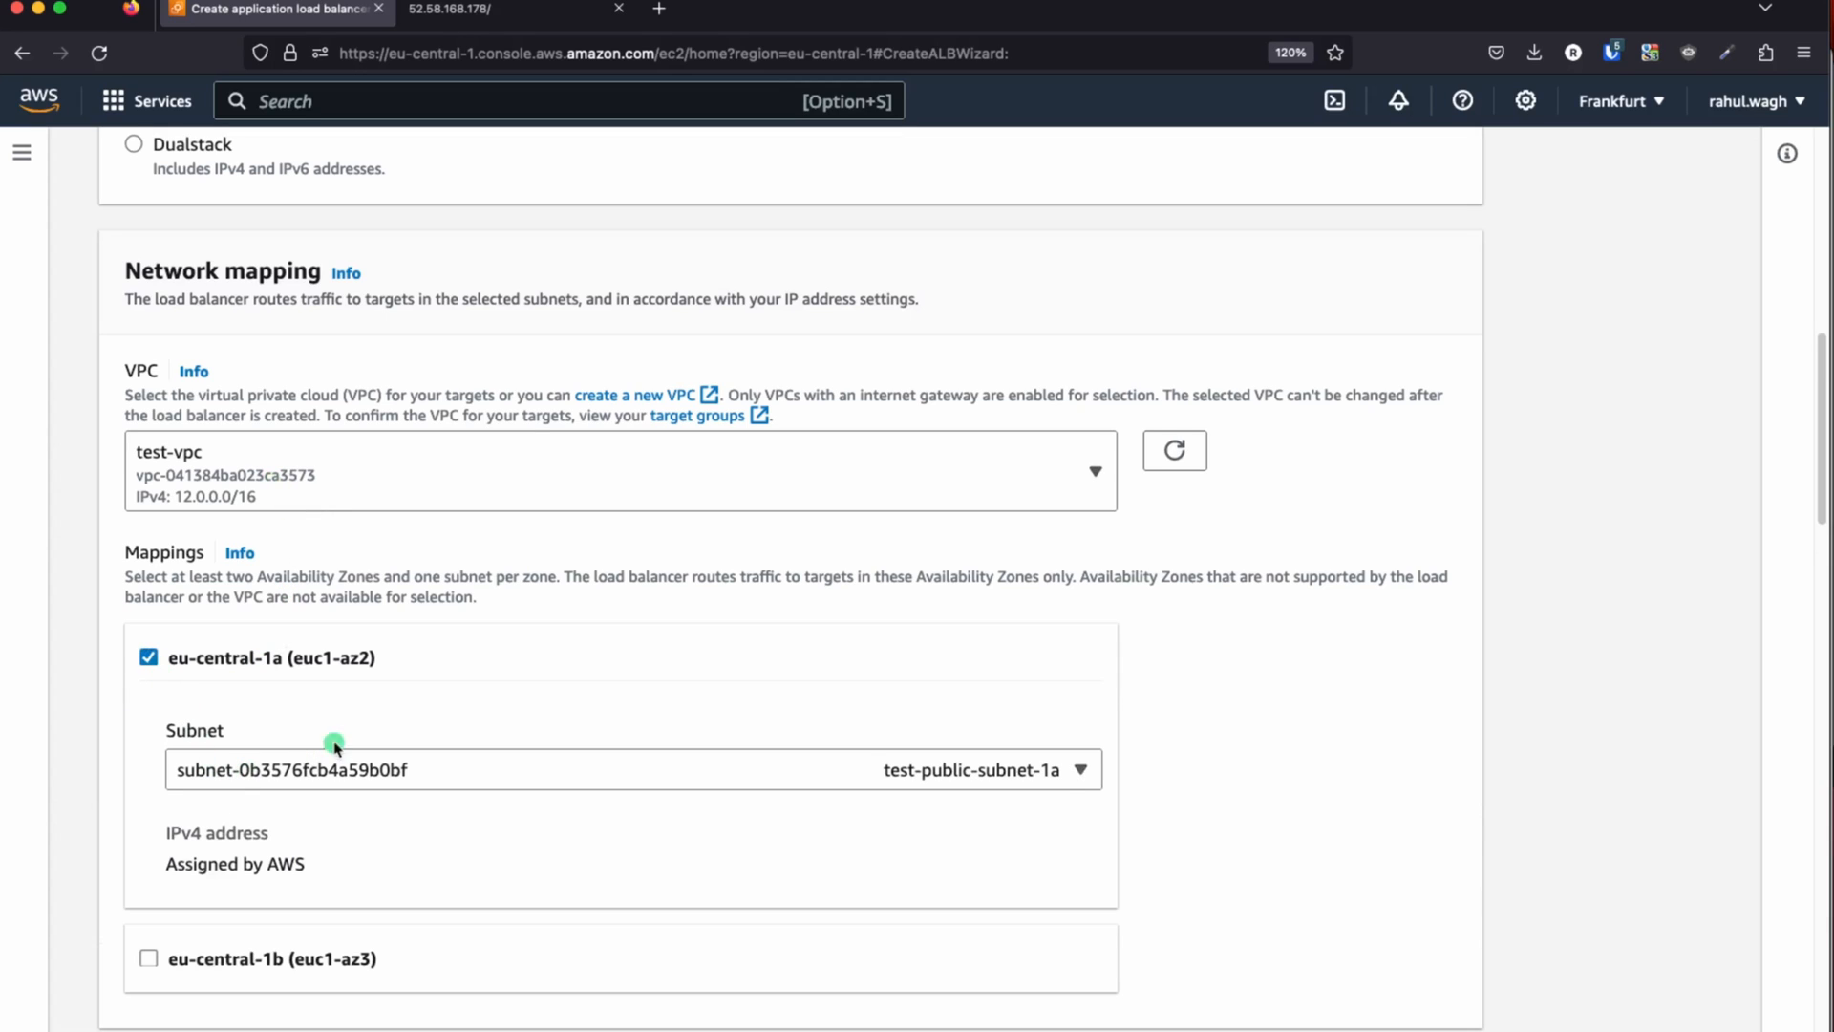
scroll(528, 720, "down", 4)
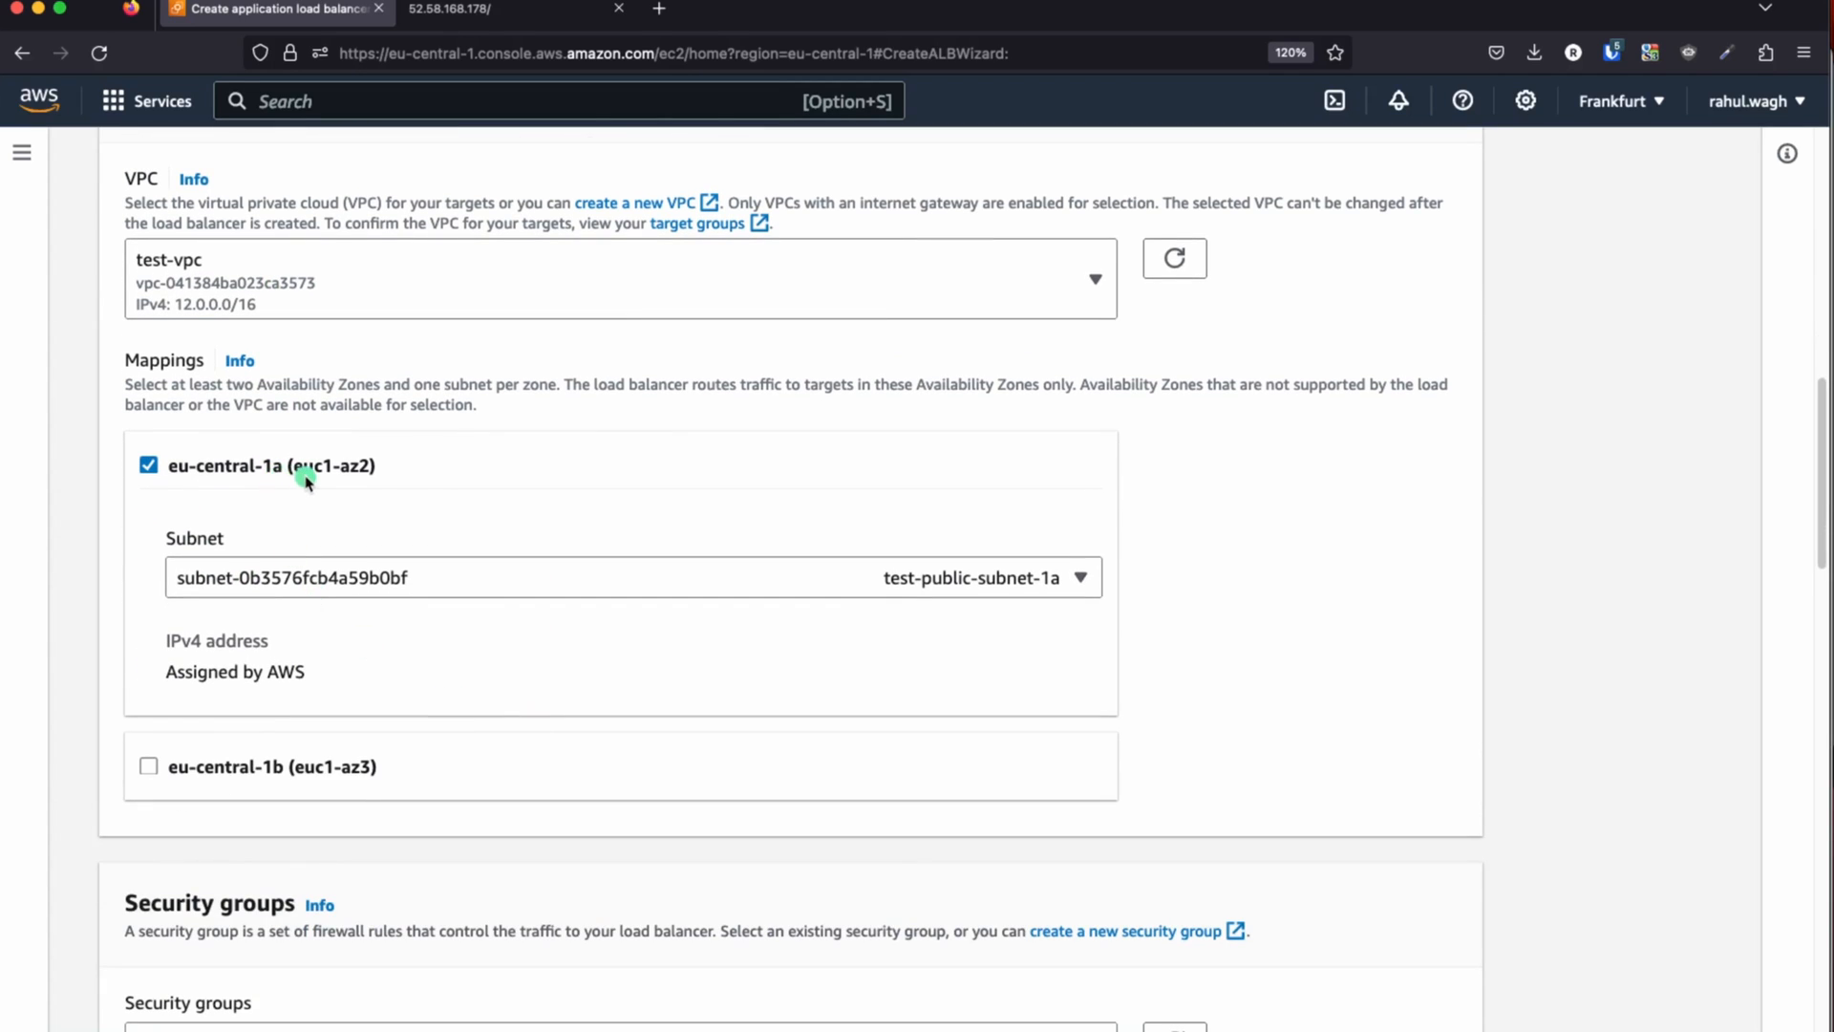
left_click(150, 767)
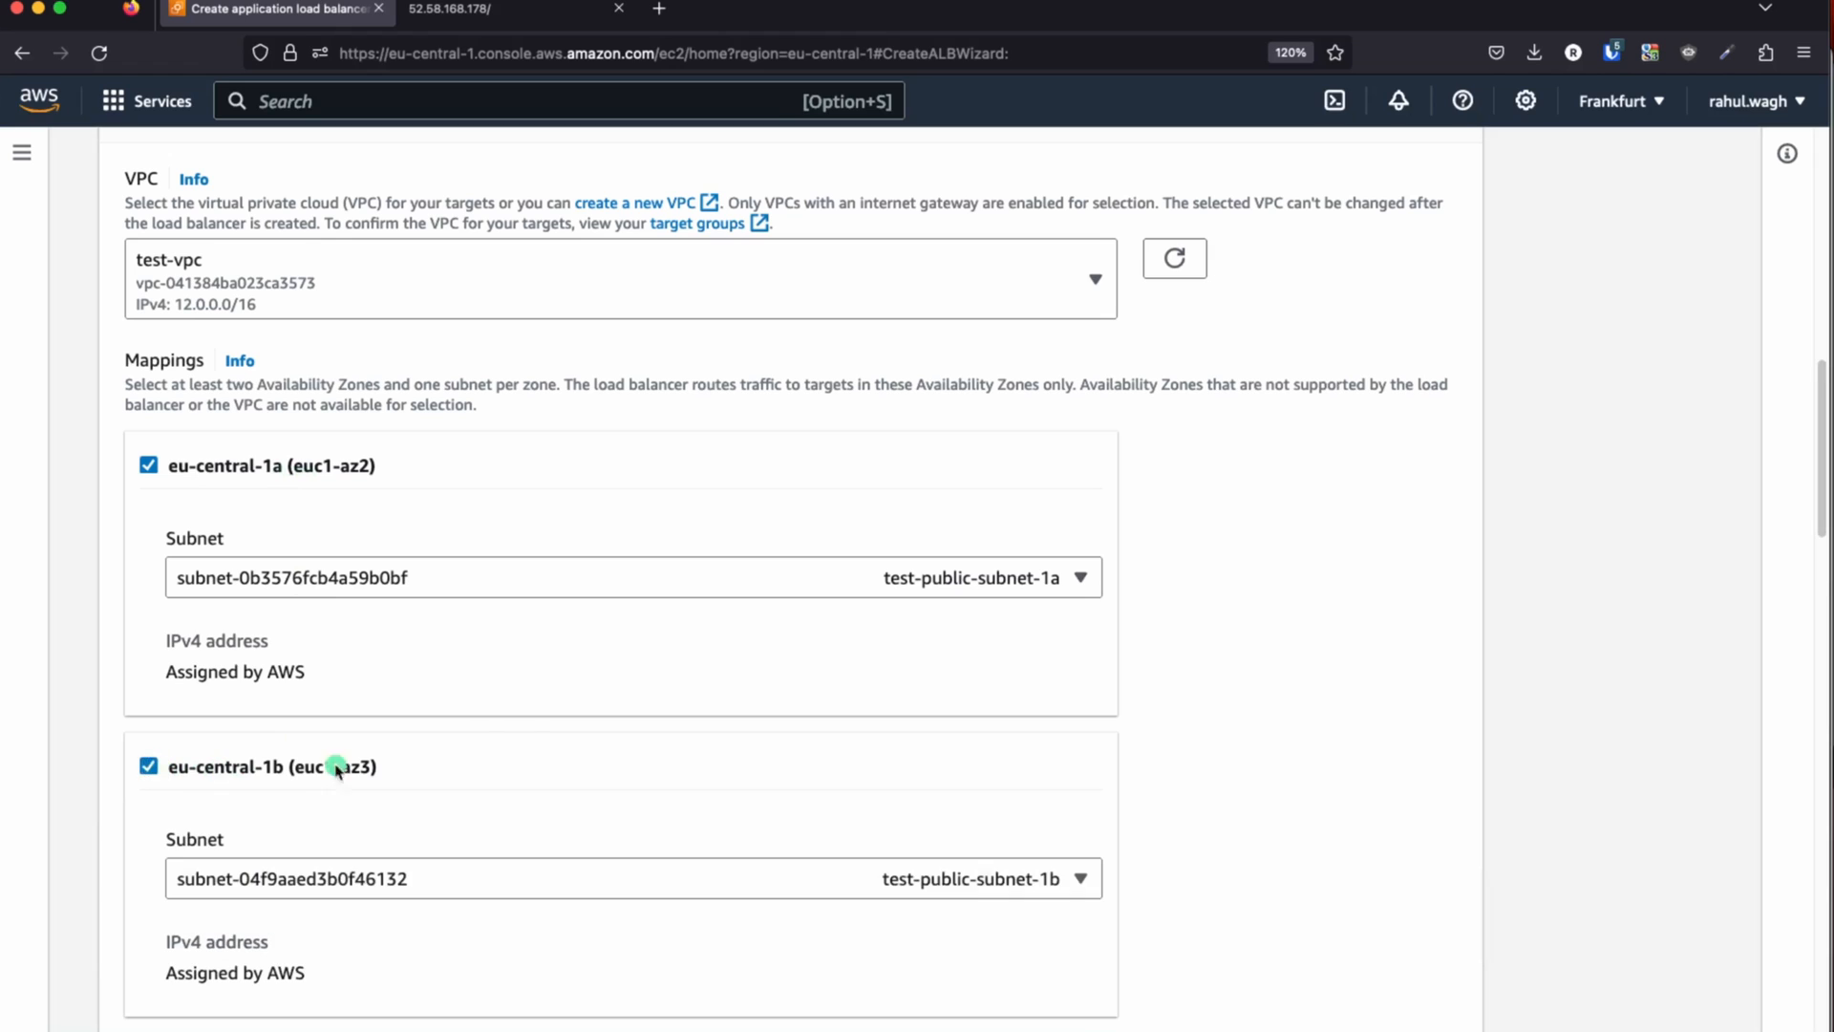
scroll(524, 726, "down", 2)
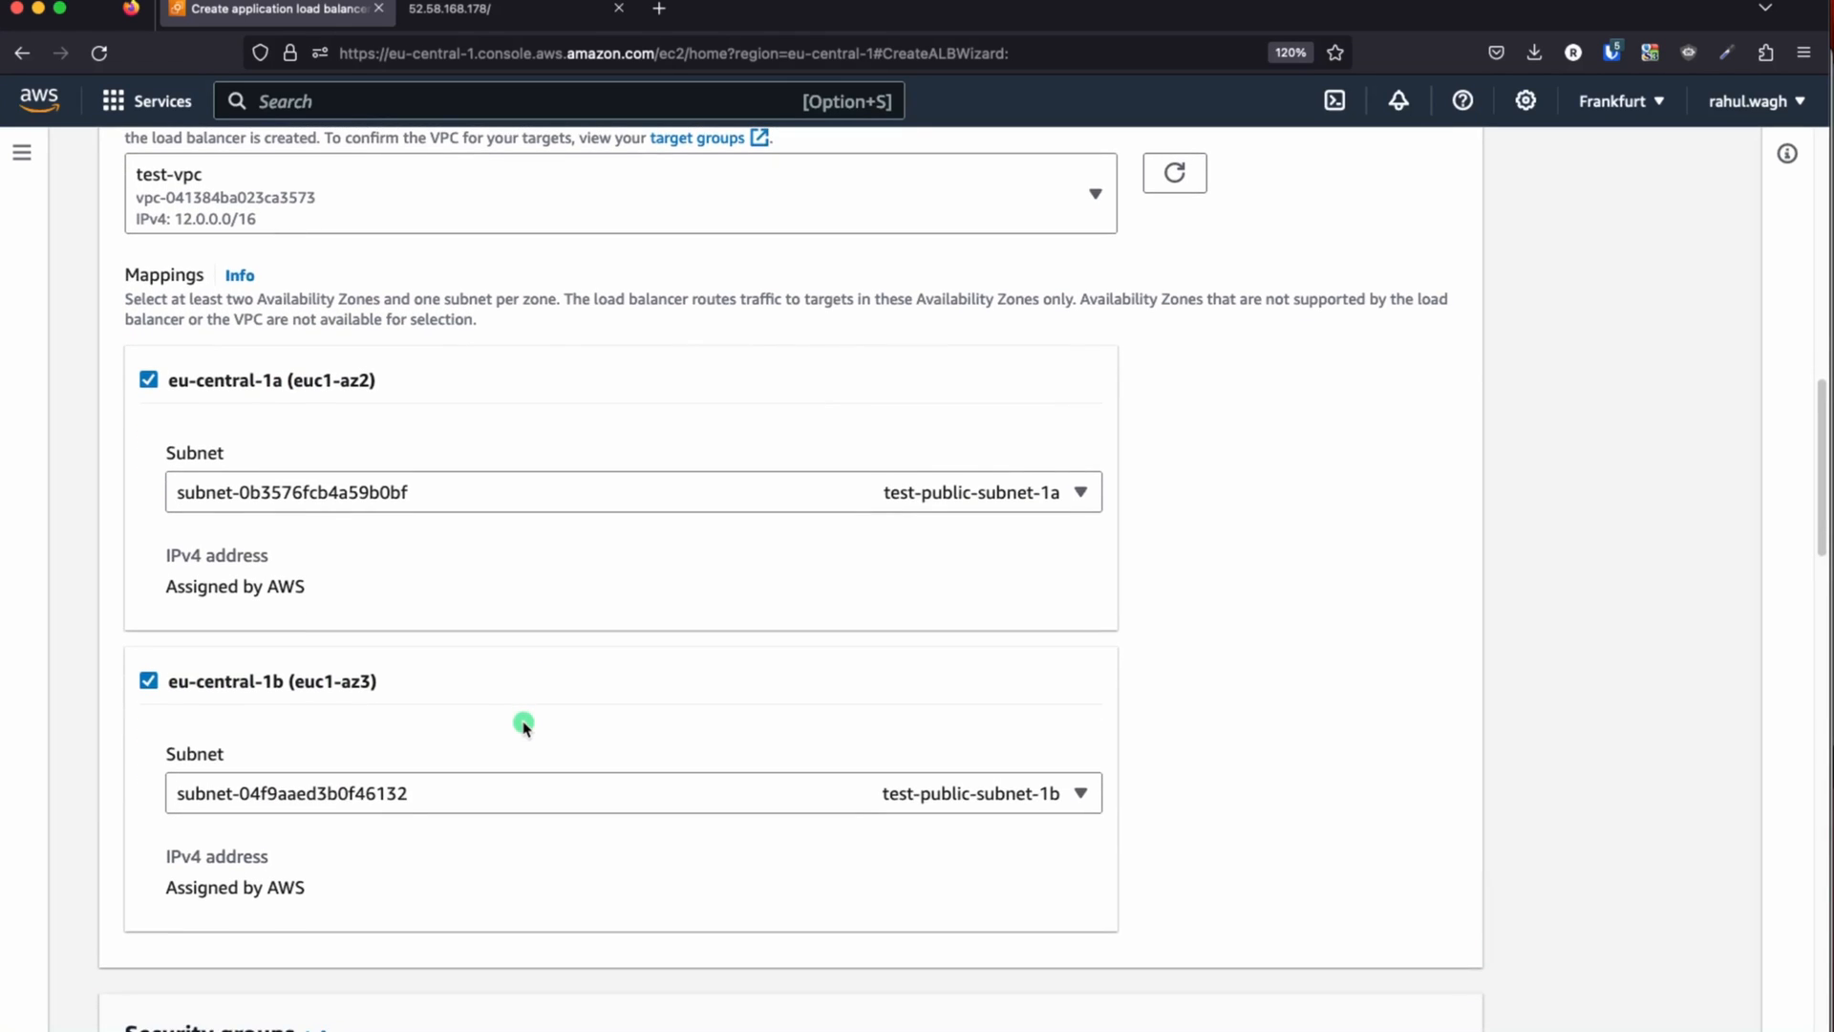
- Start a new security group for the load balancer, named sg-for-alb-demo with the description "Allow access from internet"
scroll(524, 726, "down", 5)
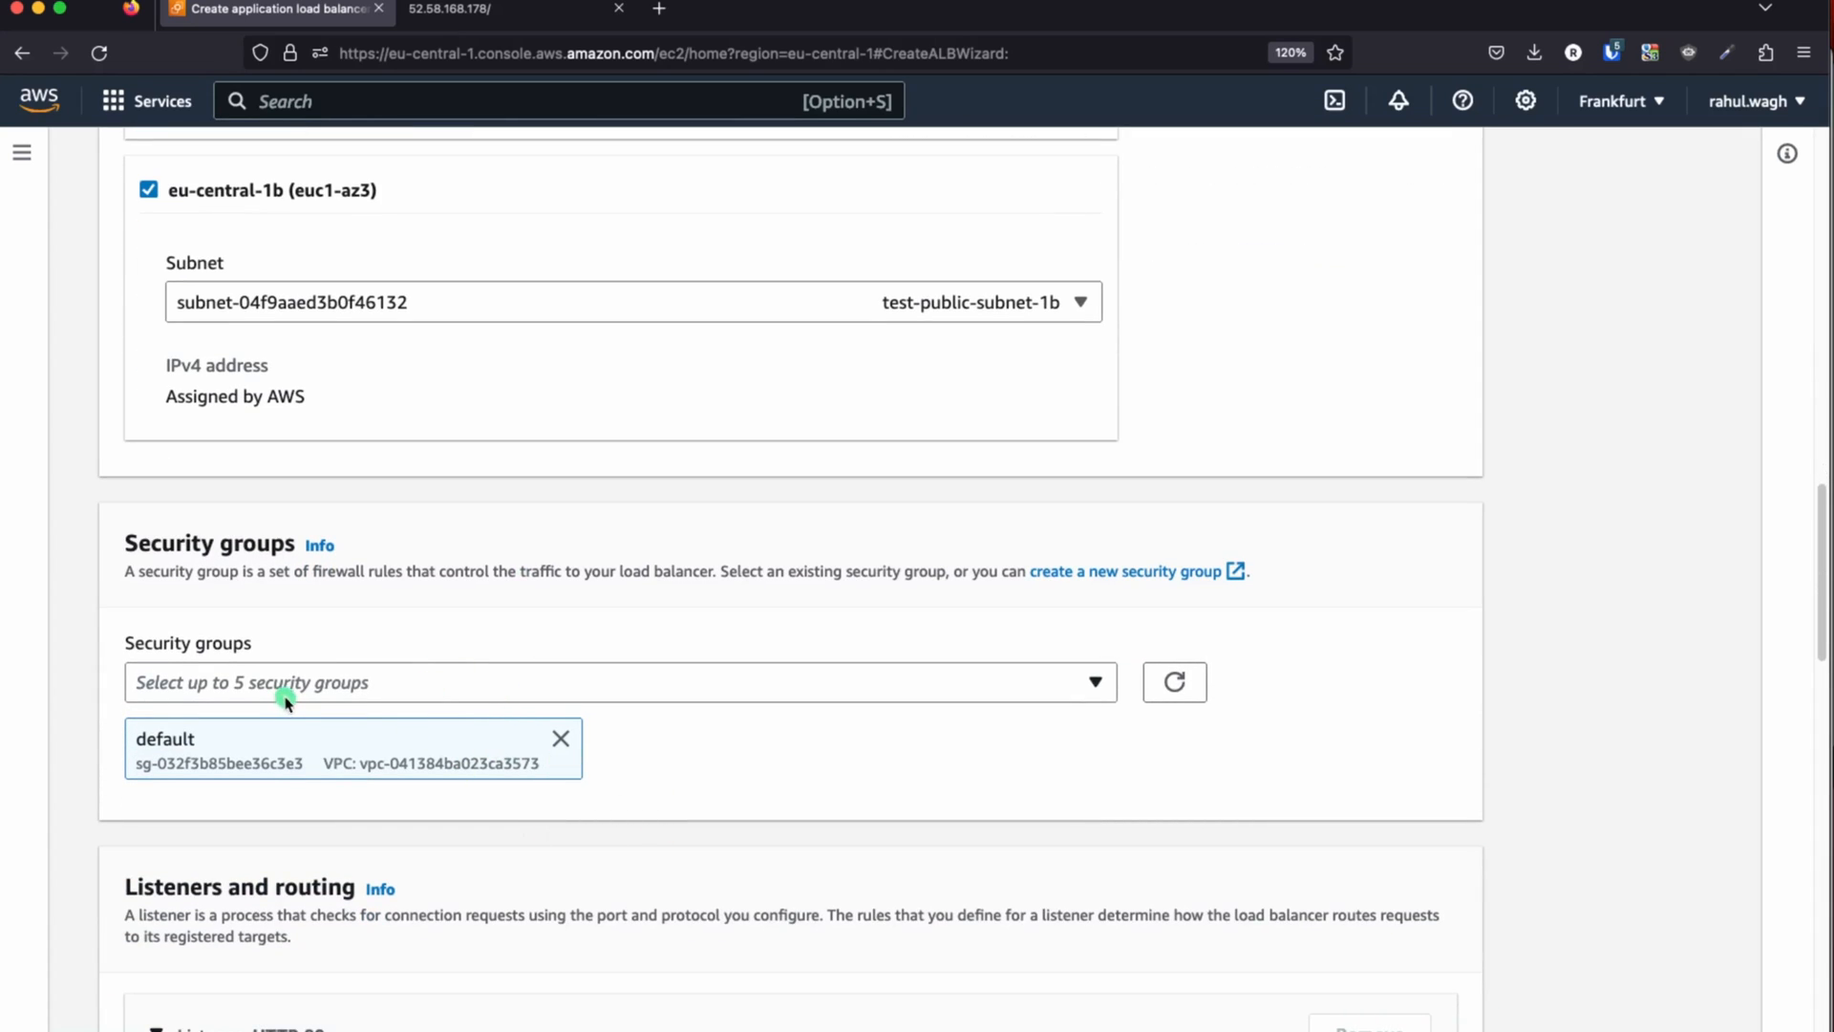
scroll(276, 723, "down", 2)
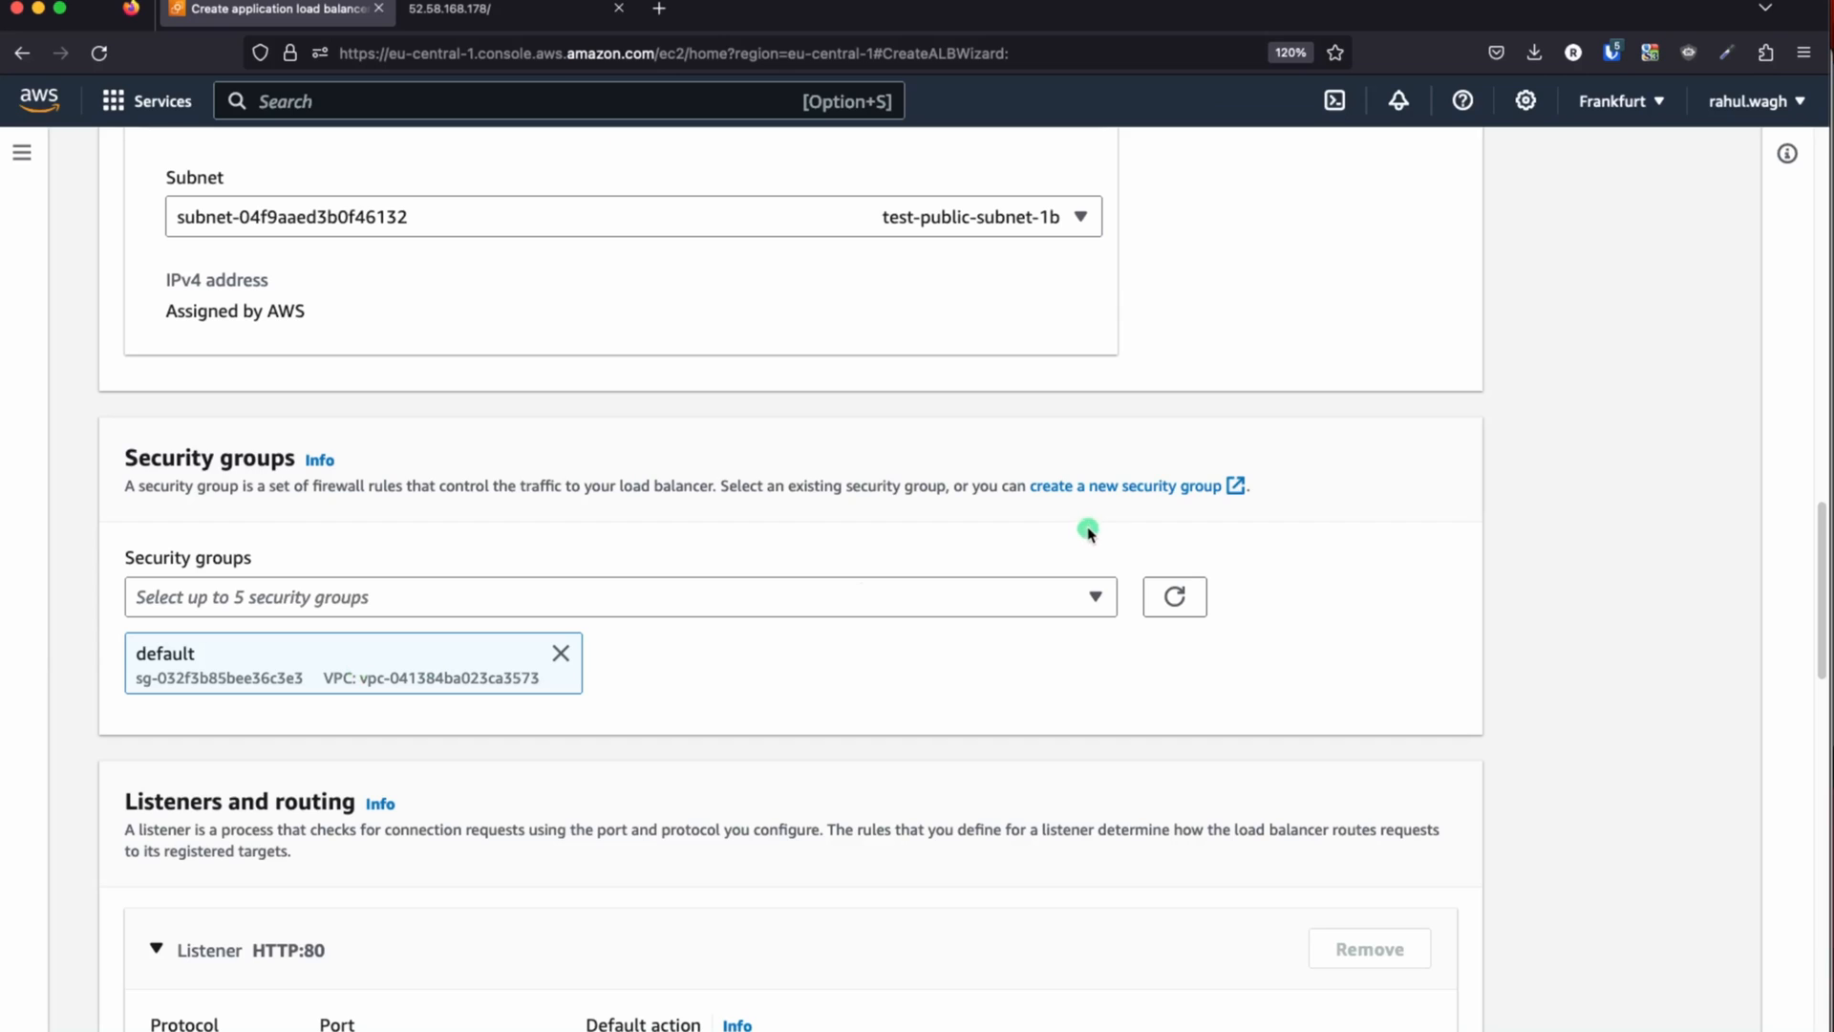
left_click(1103, 487)
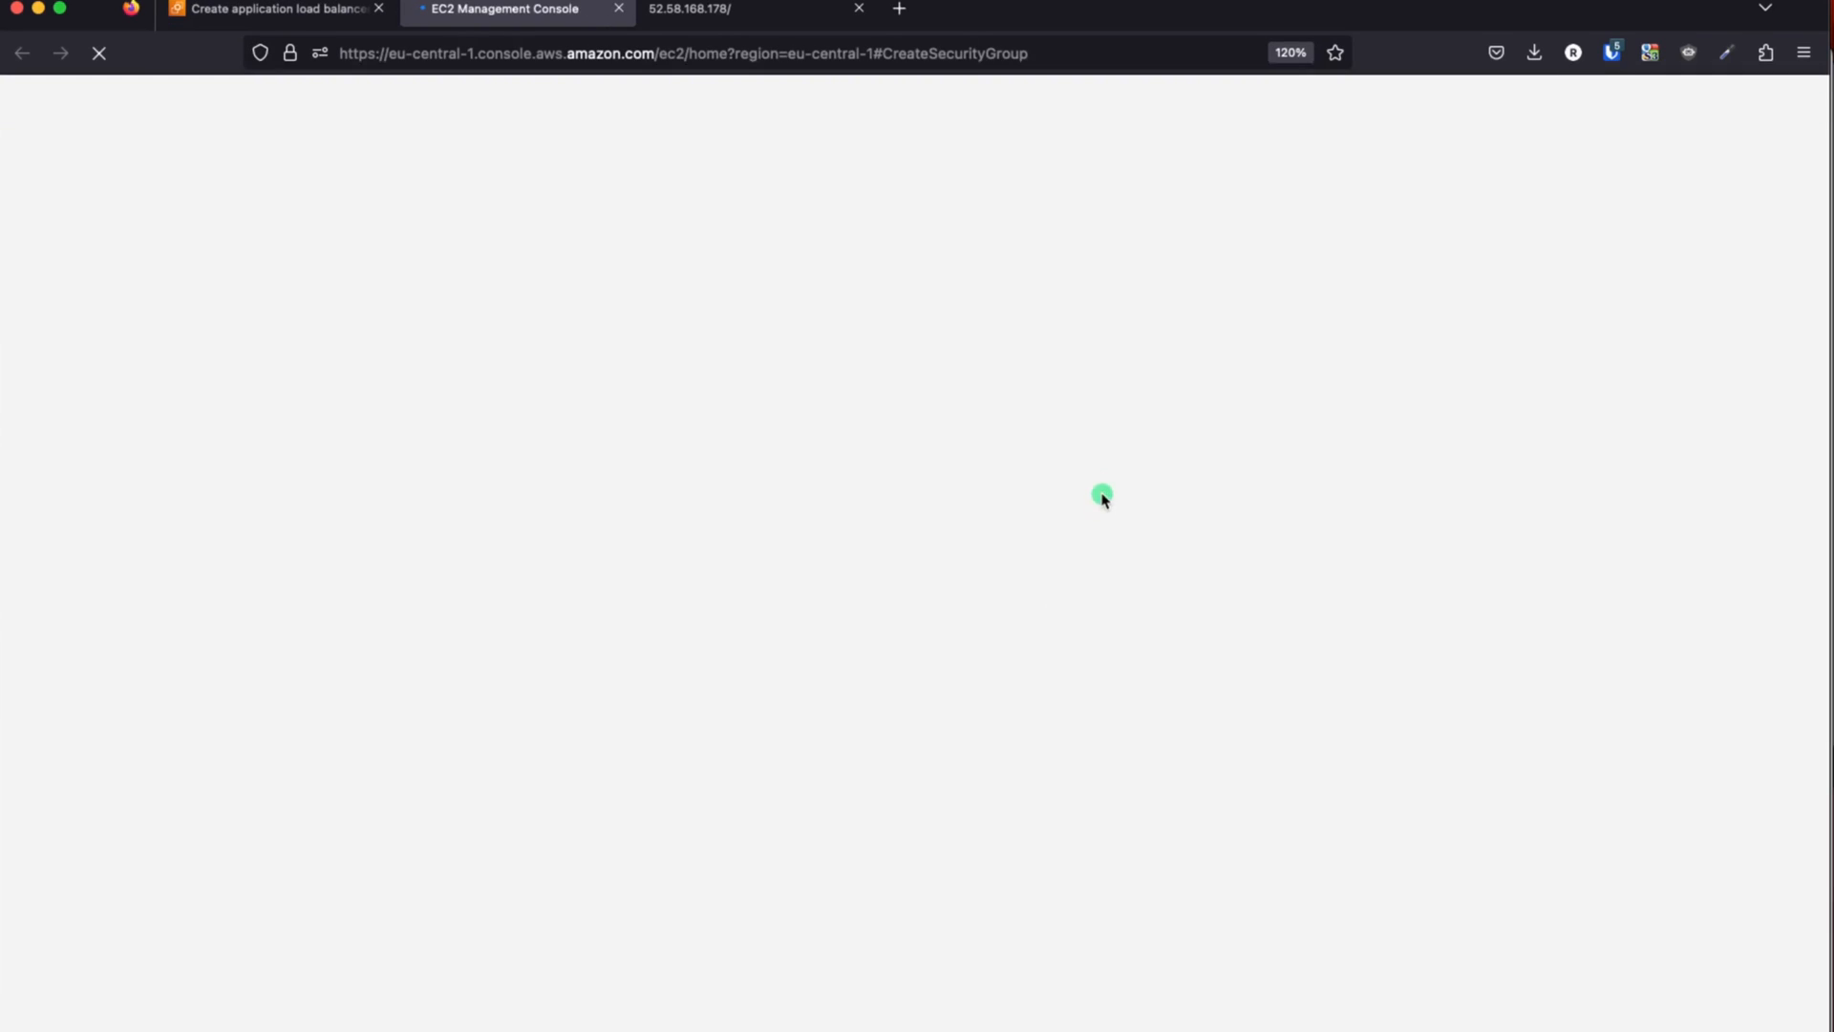
left_click(312, 481)
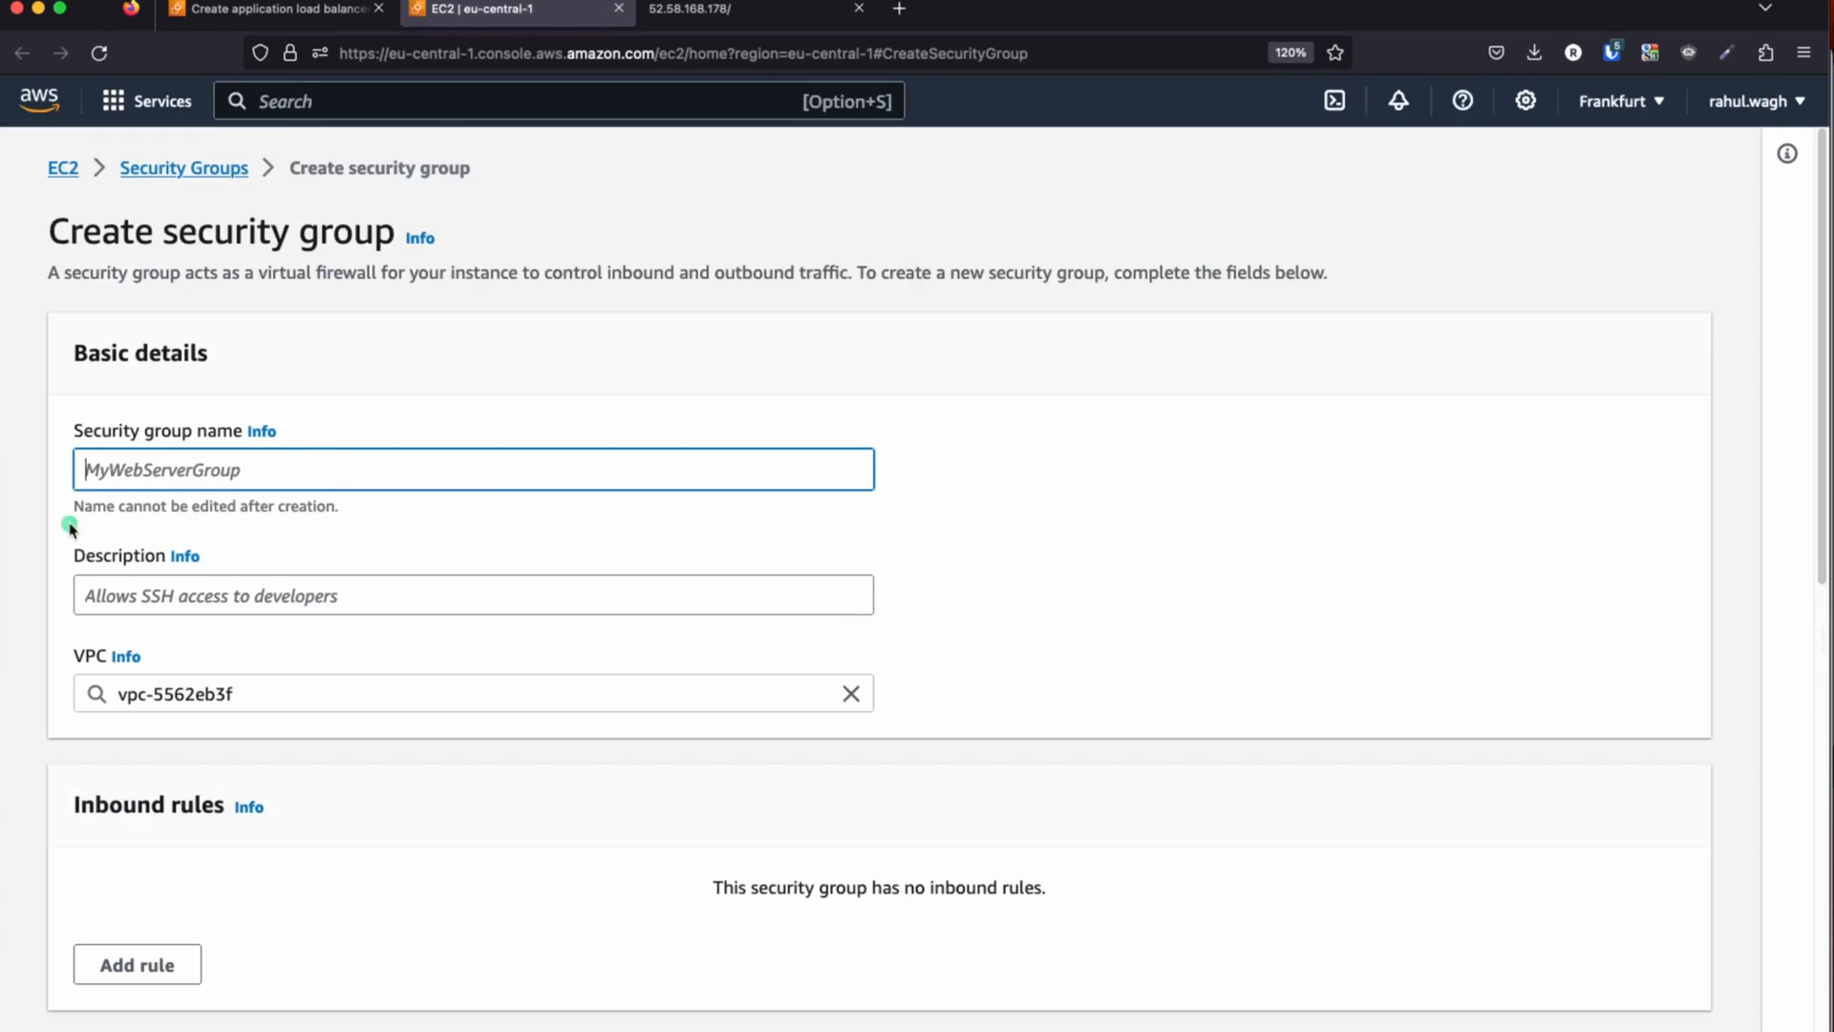
type("sg-for-alb-demo")
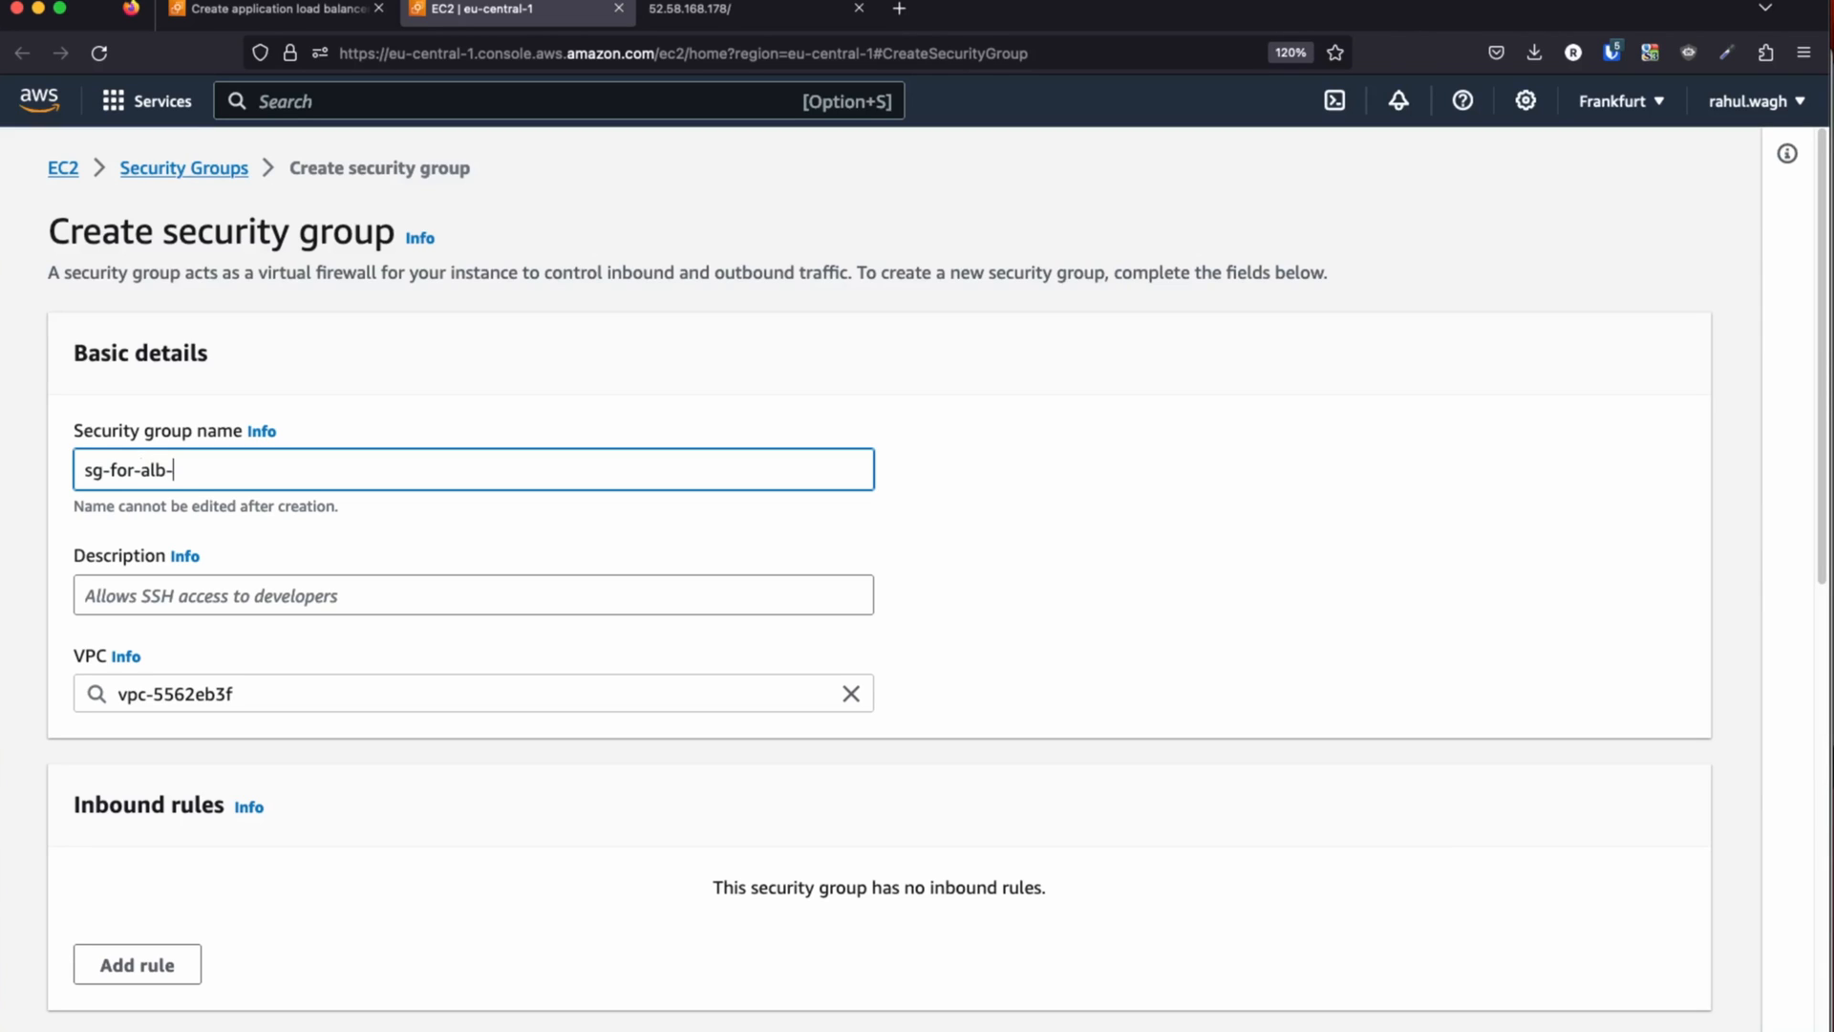
left_click(110, 586)
type("Allow access from internet")
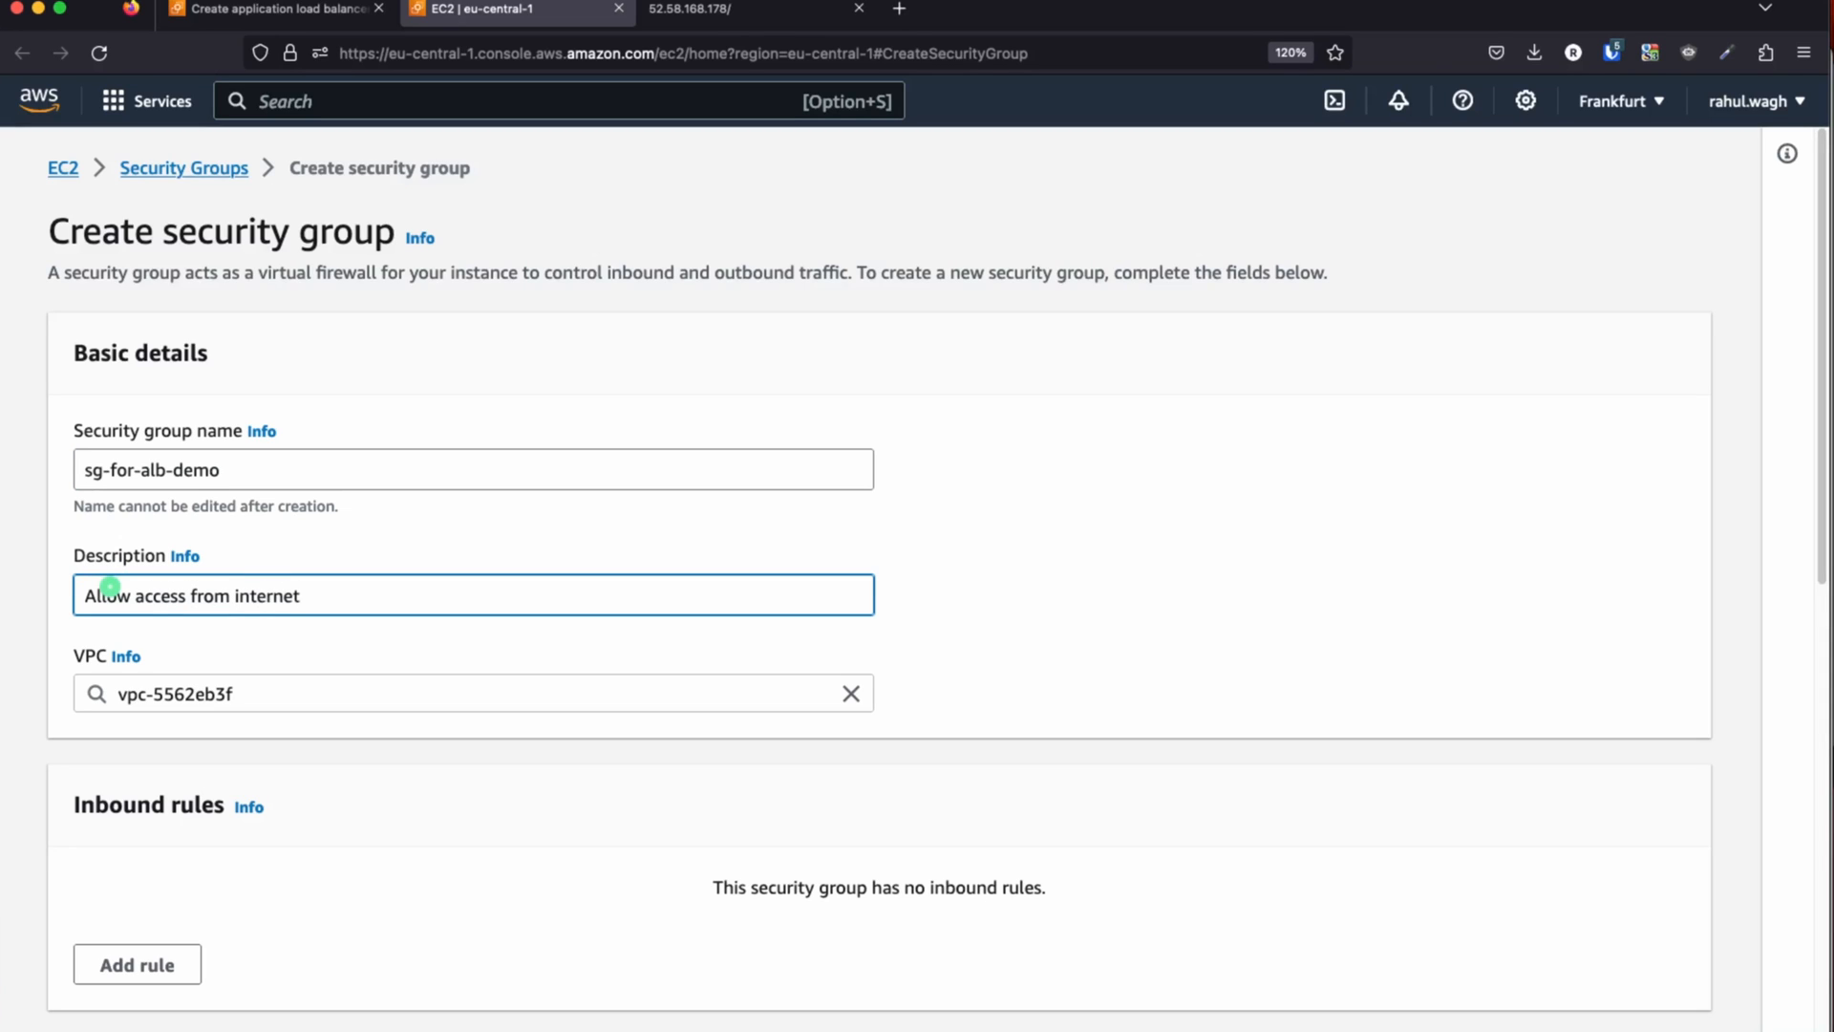
- Change the new security group's VPC to test-vpc
left_click(488, 688)
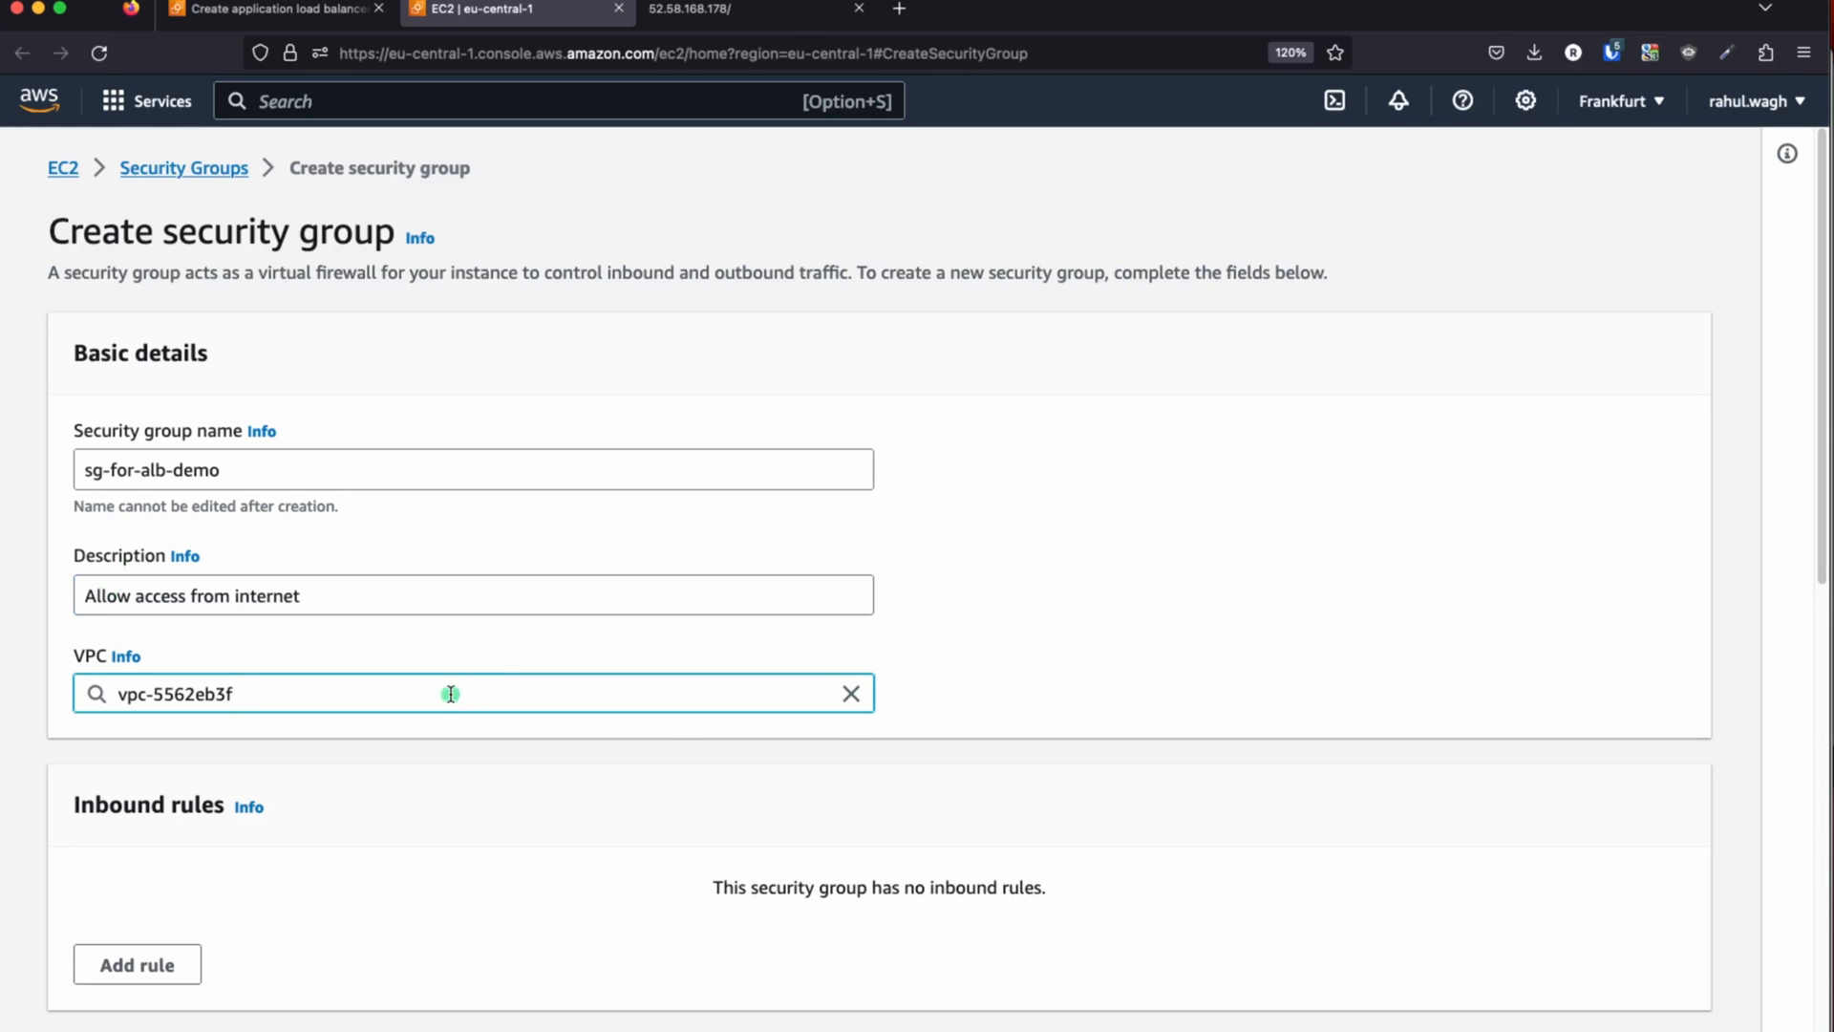
triple_click(450, 693)
scroll(90, 646, "down", 1)
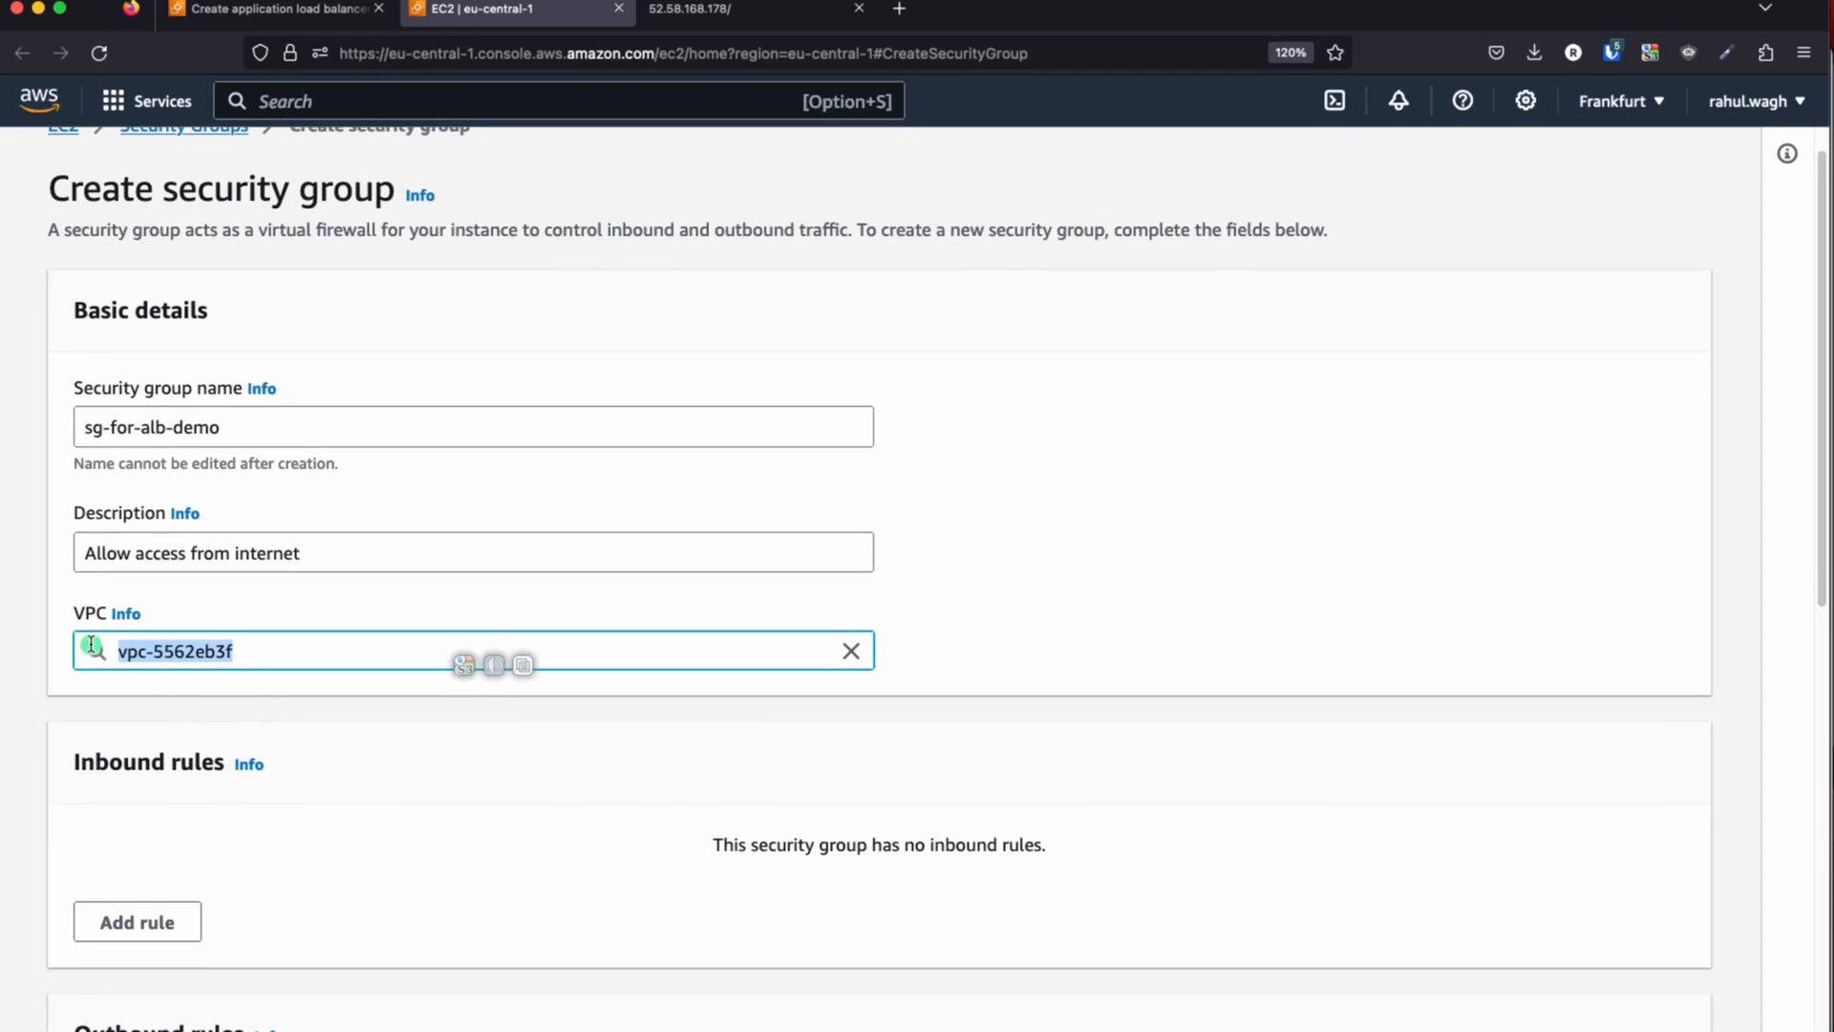
left_click(94, 652)
triple_click(254, 655)
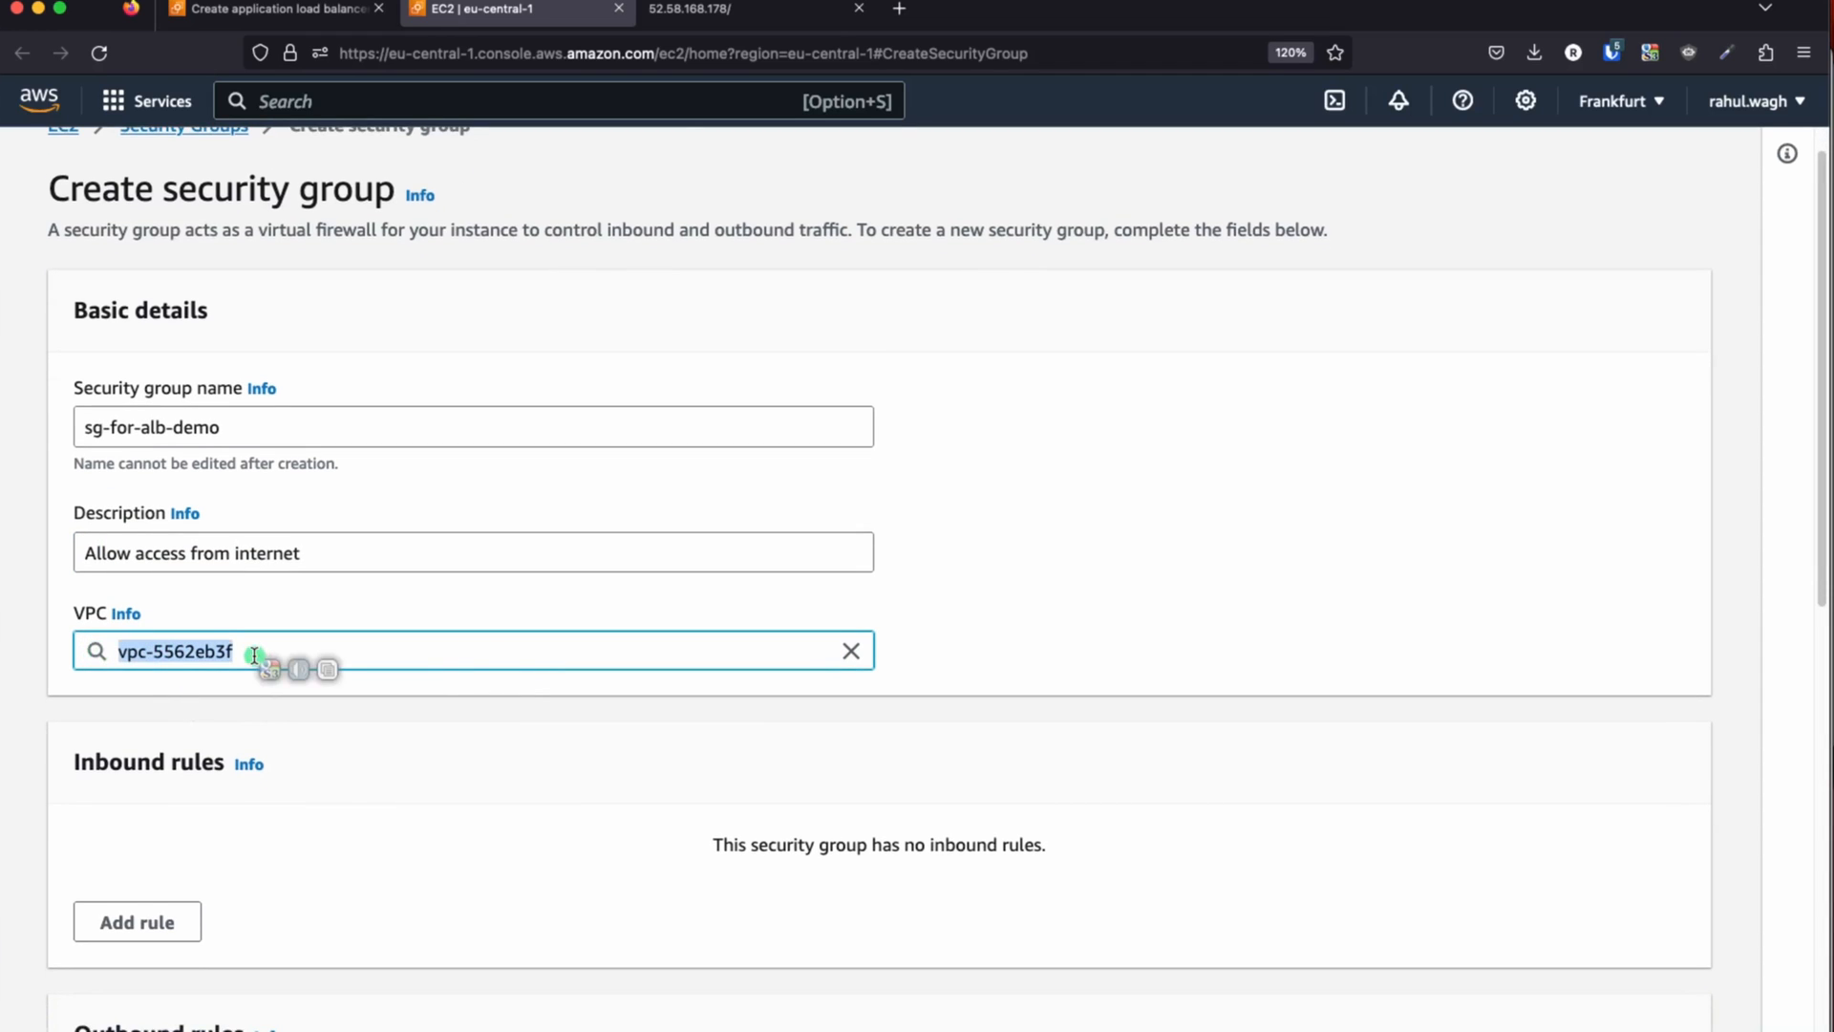
type("test")
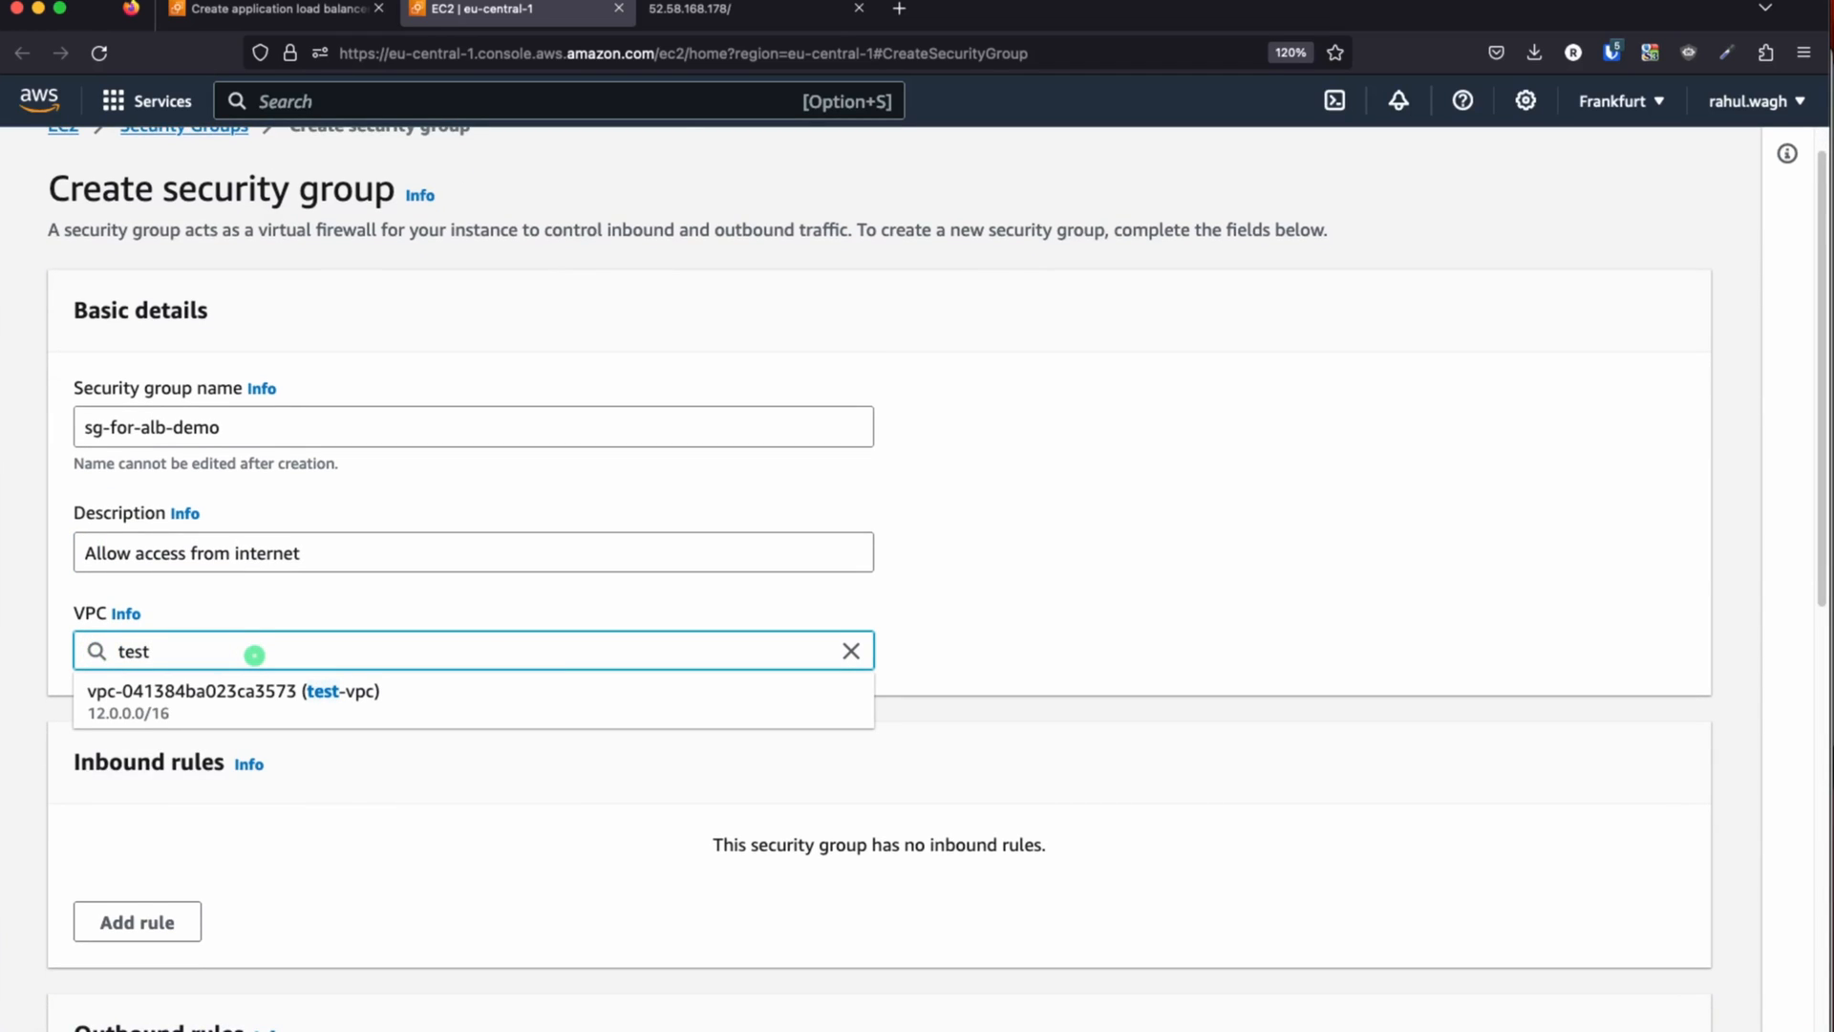
left_click(319, 716)
- Add an inbound rule to the security group allowing HTTP traffic from 0.0.0.0/0
scroll(248, 688, "down", 3)
left_click(184, 663)
left_click(258, 657)
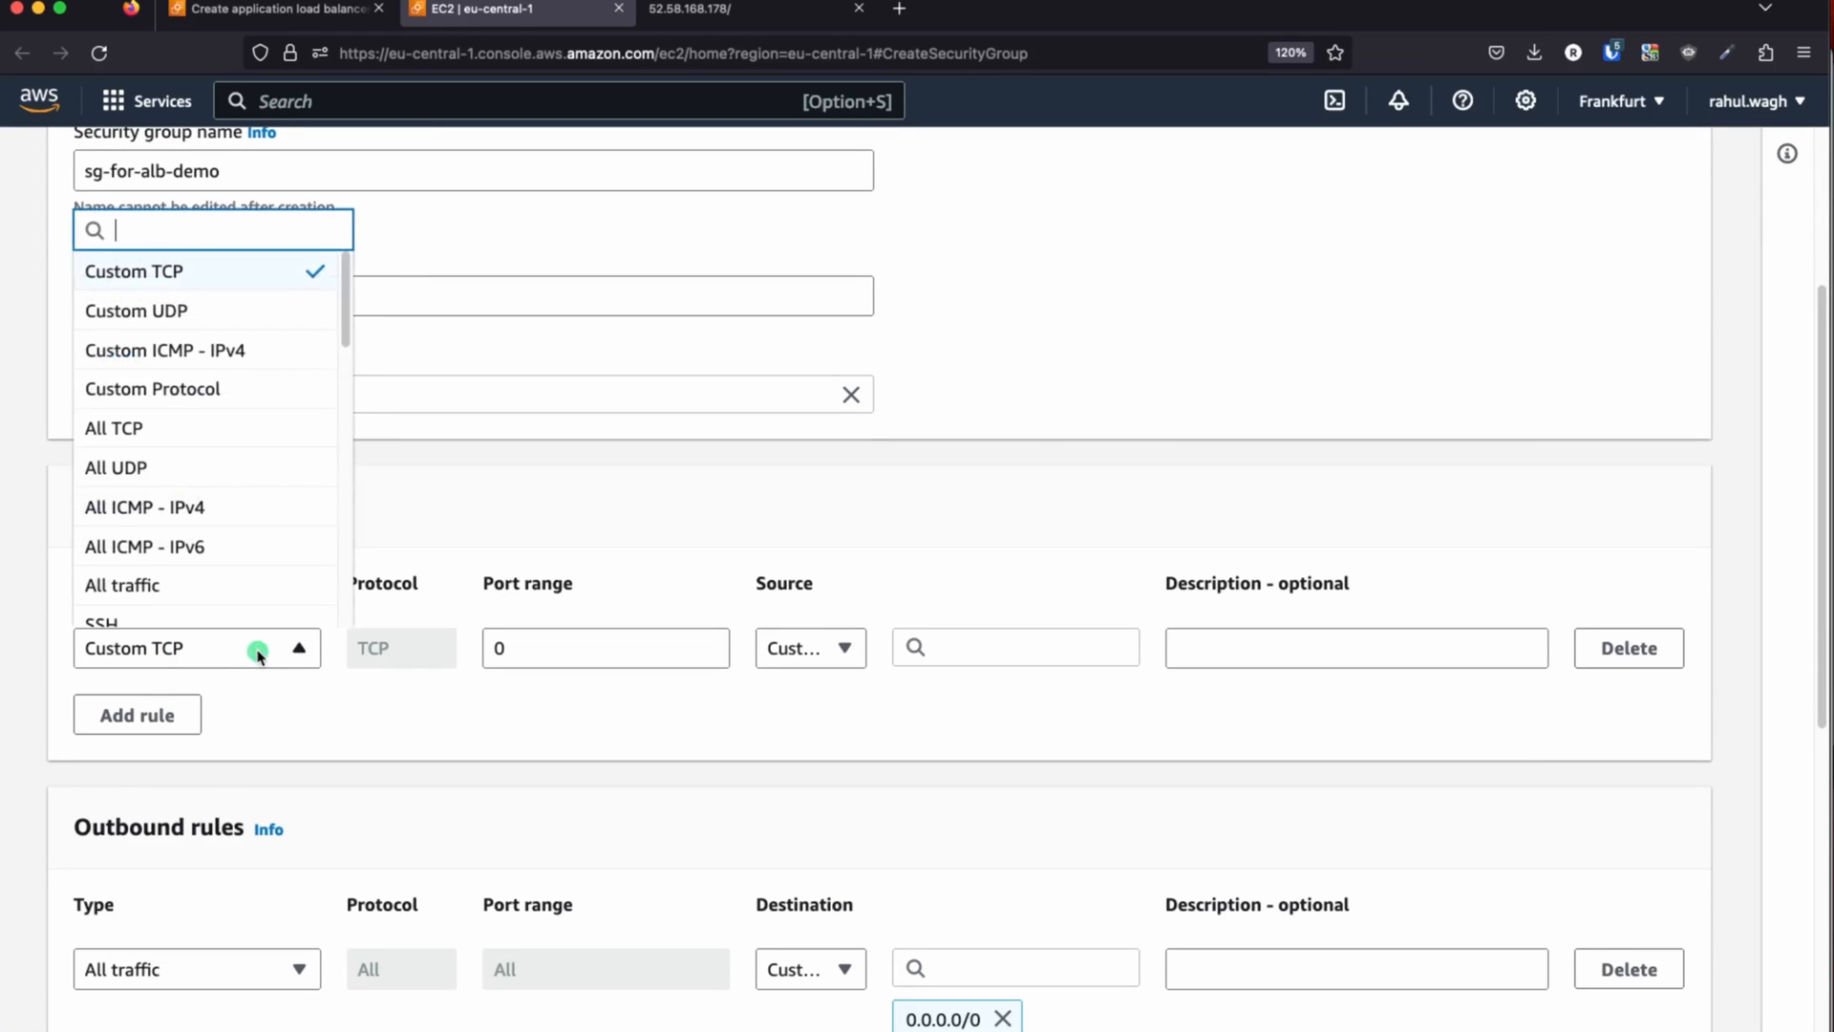
scroll(213, 573, "down", 5)
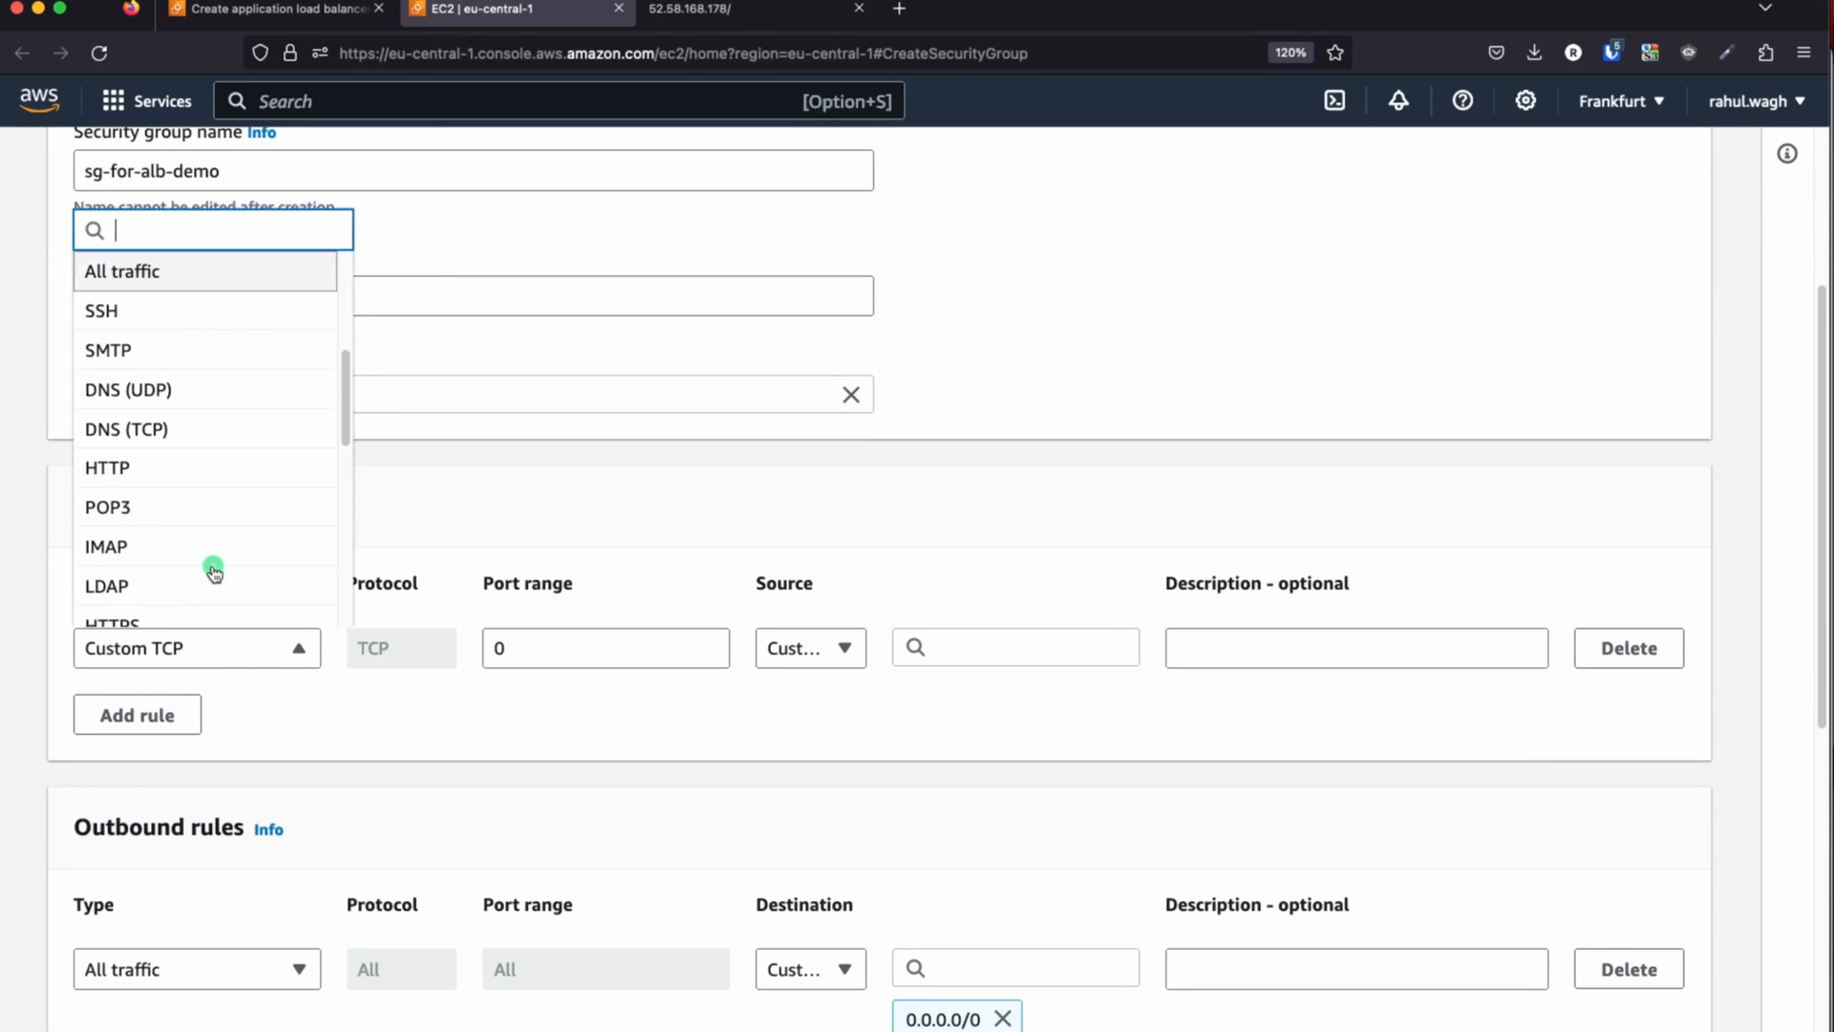
left_click(127, 467)
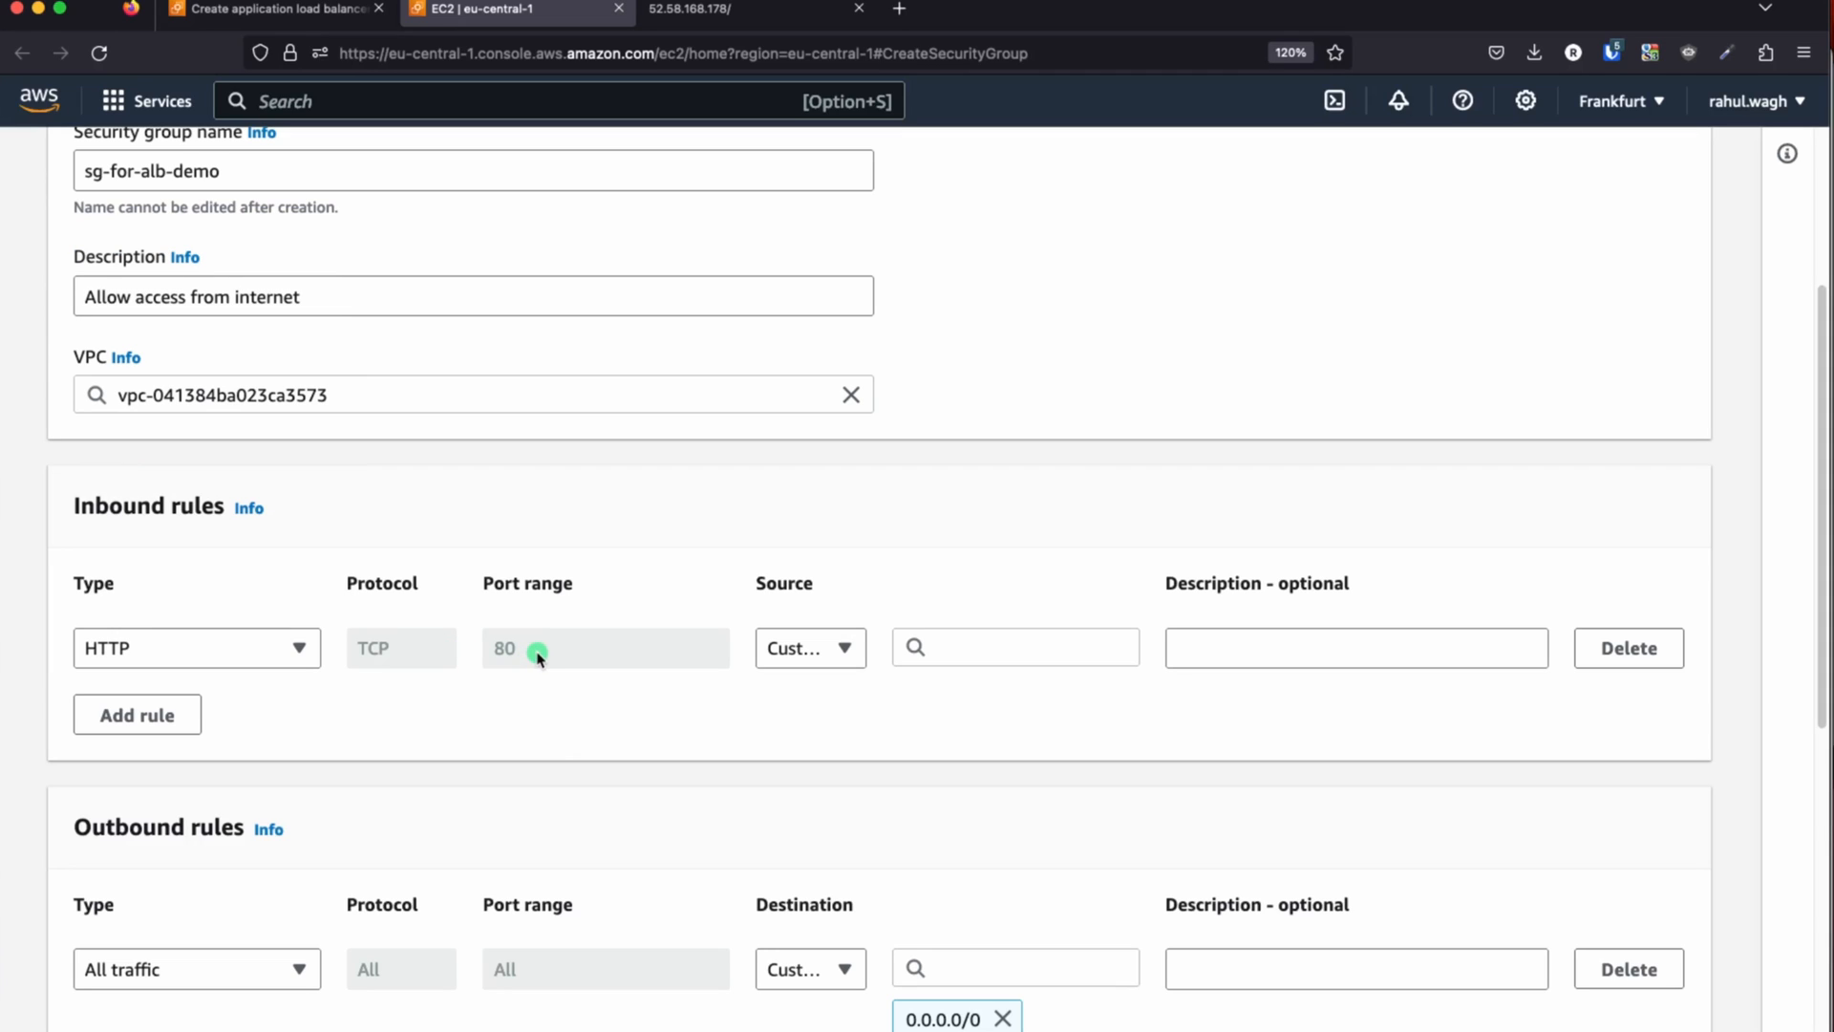
left_click(970, 645)
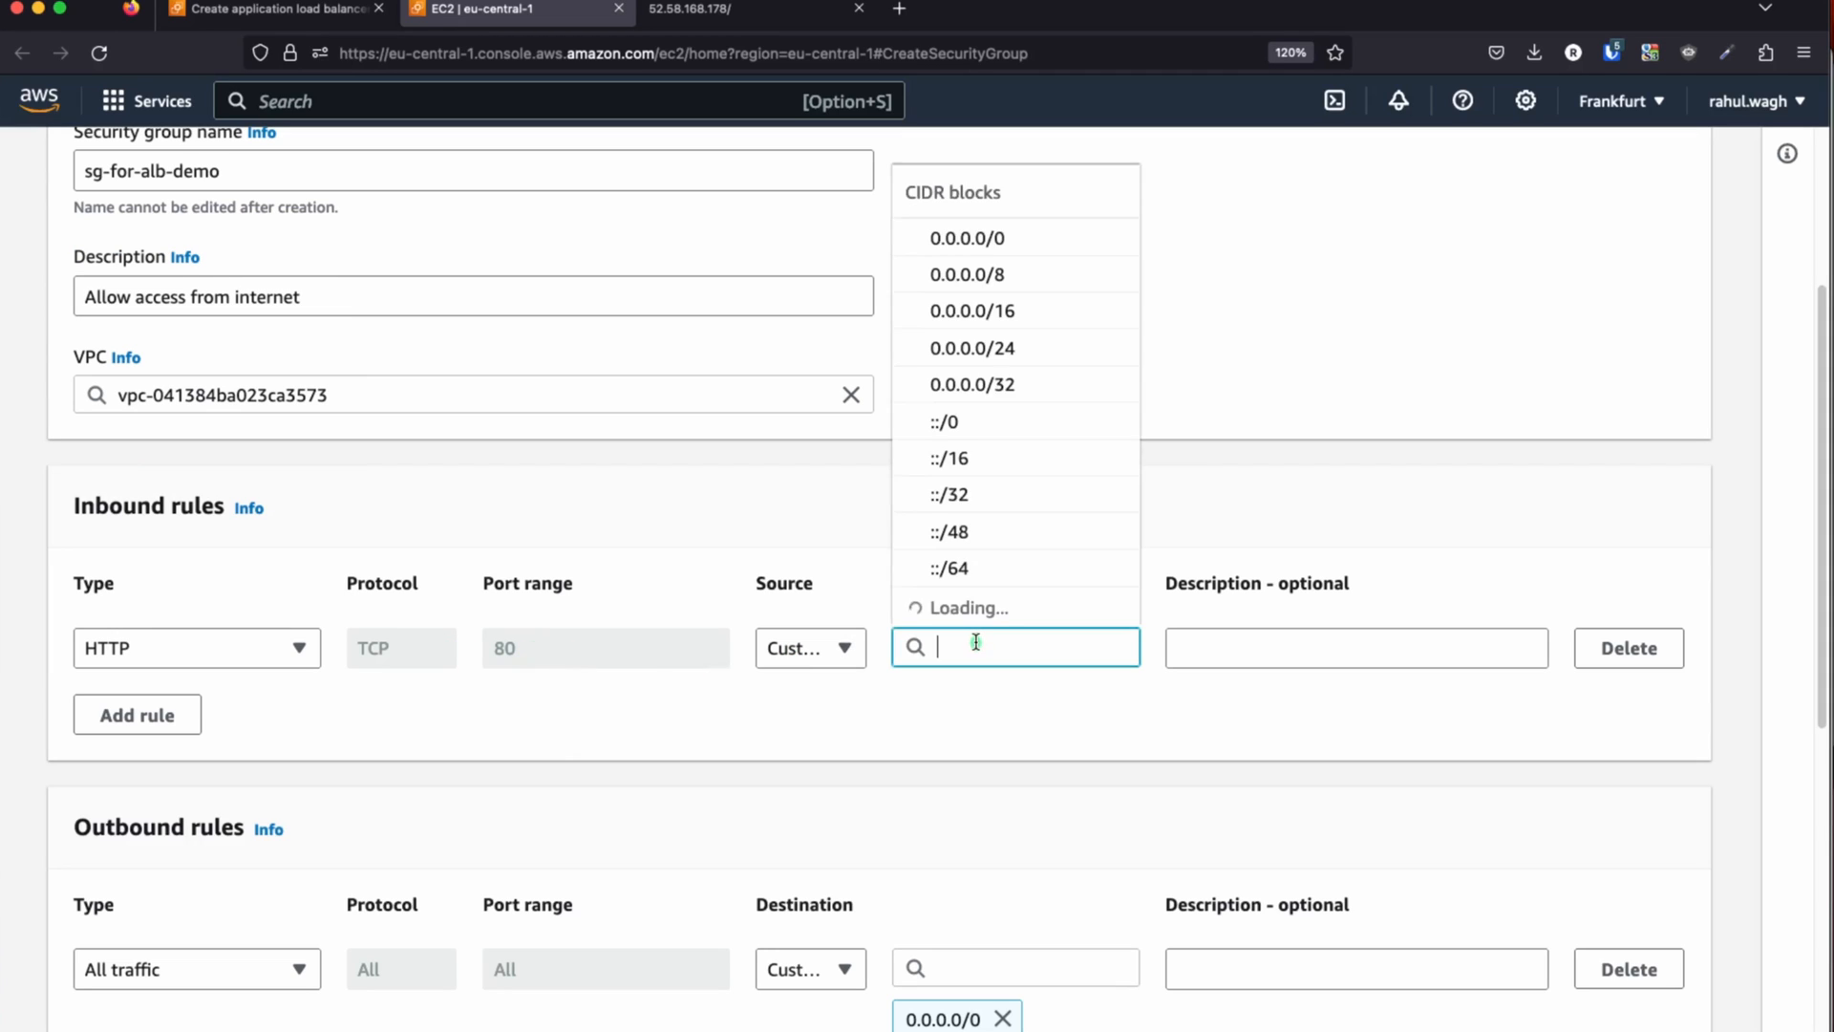
left_click(976, 264)
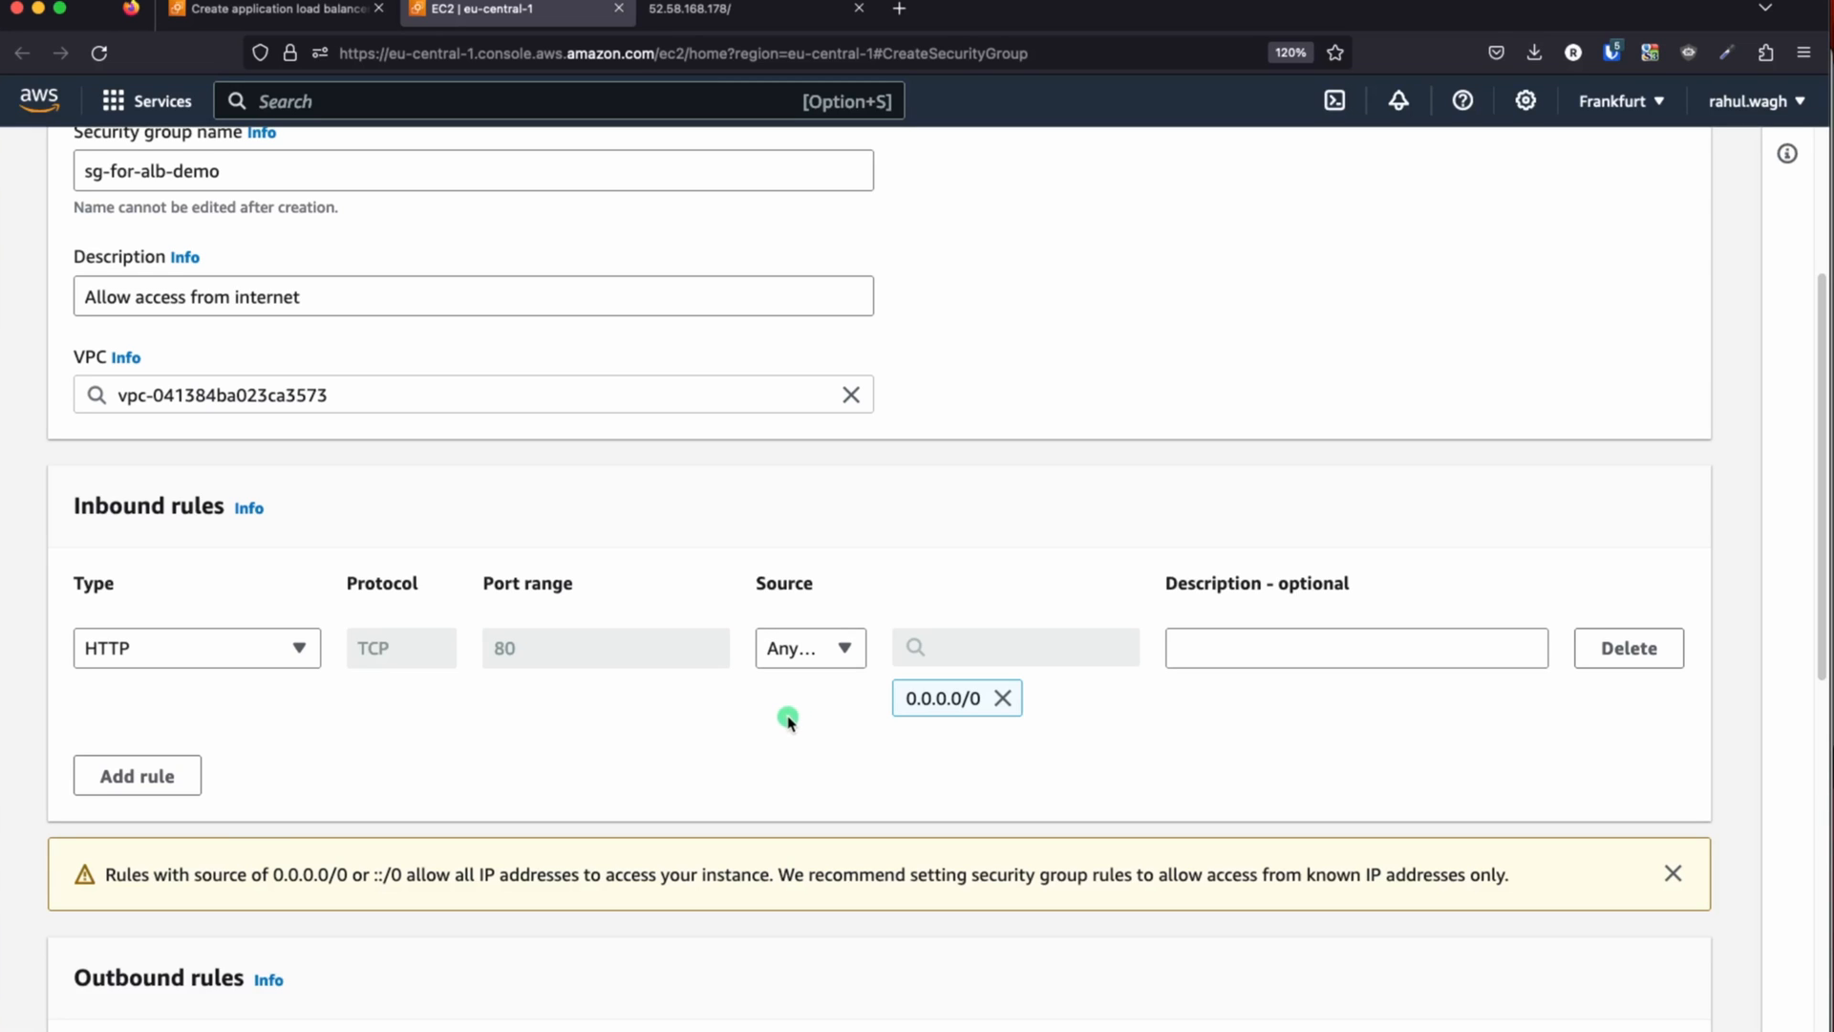
- Review the security group's rules and name, and try to create it as sg-for-alb-demo
scroll(796, 706, "down", 3)
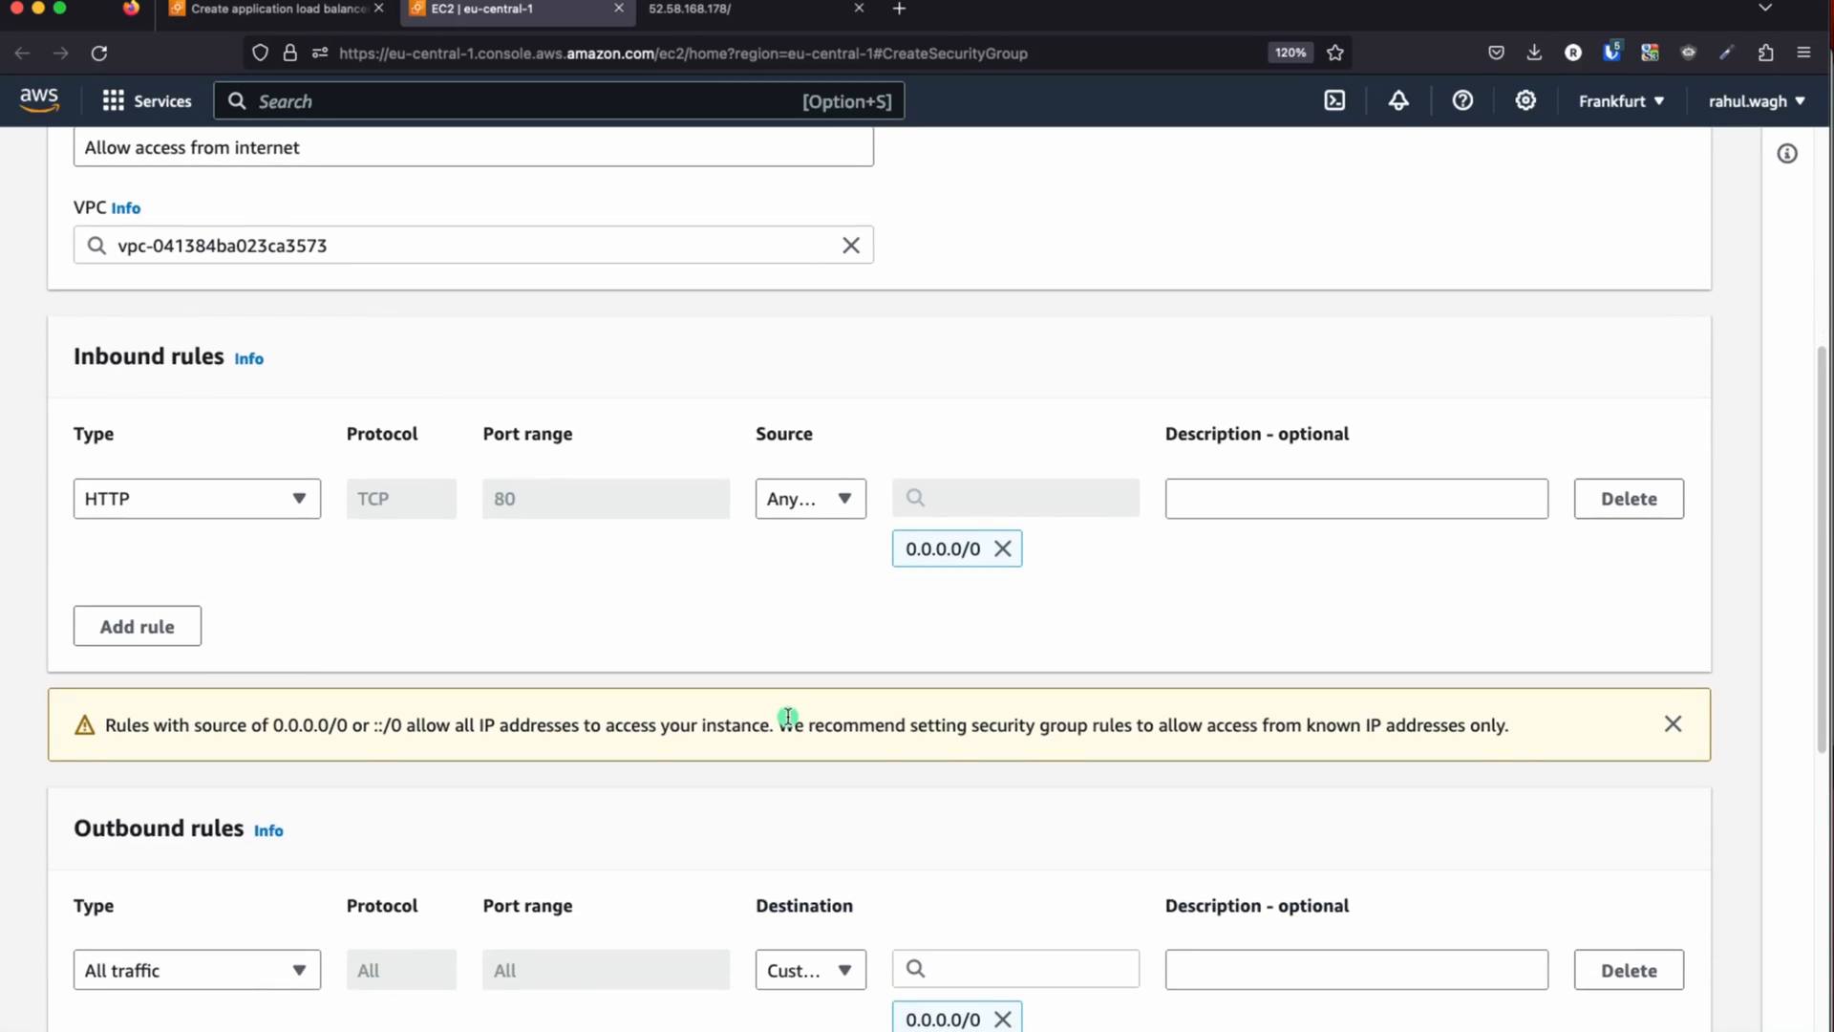
scroll(788, 716, "down", 7)
scroll(788, 716, "up", 16)
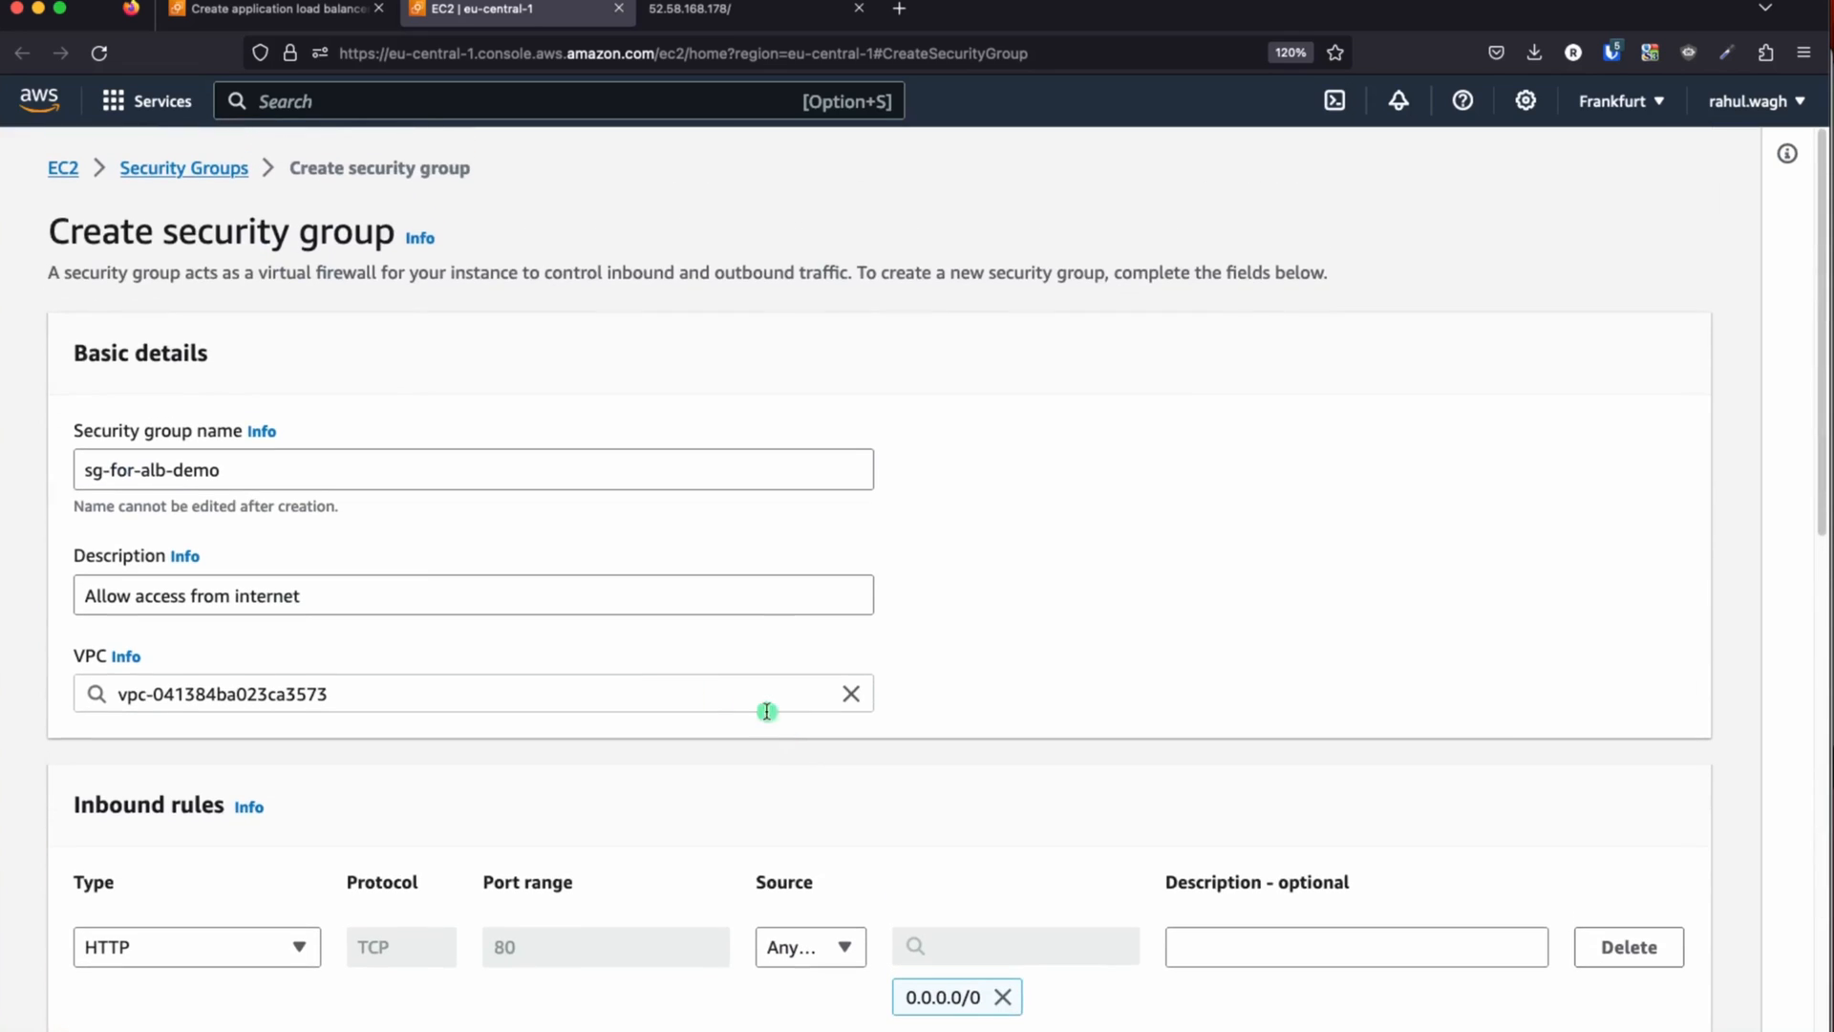
left_click(212, 465)
triple_click(212, 465)
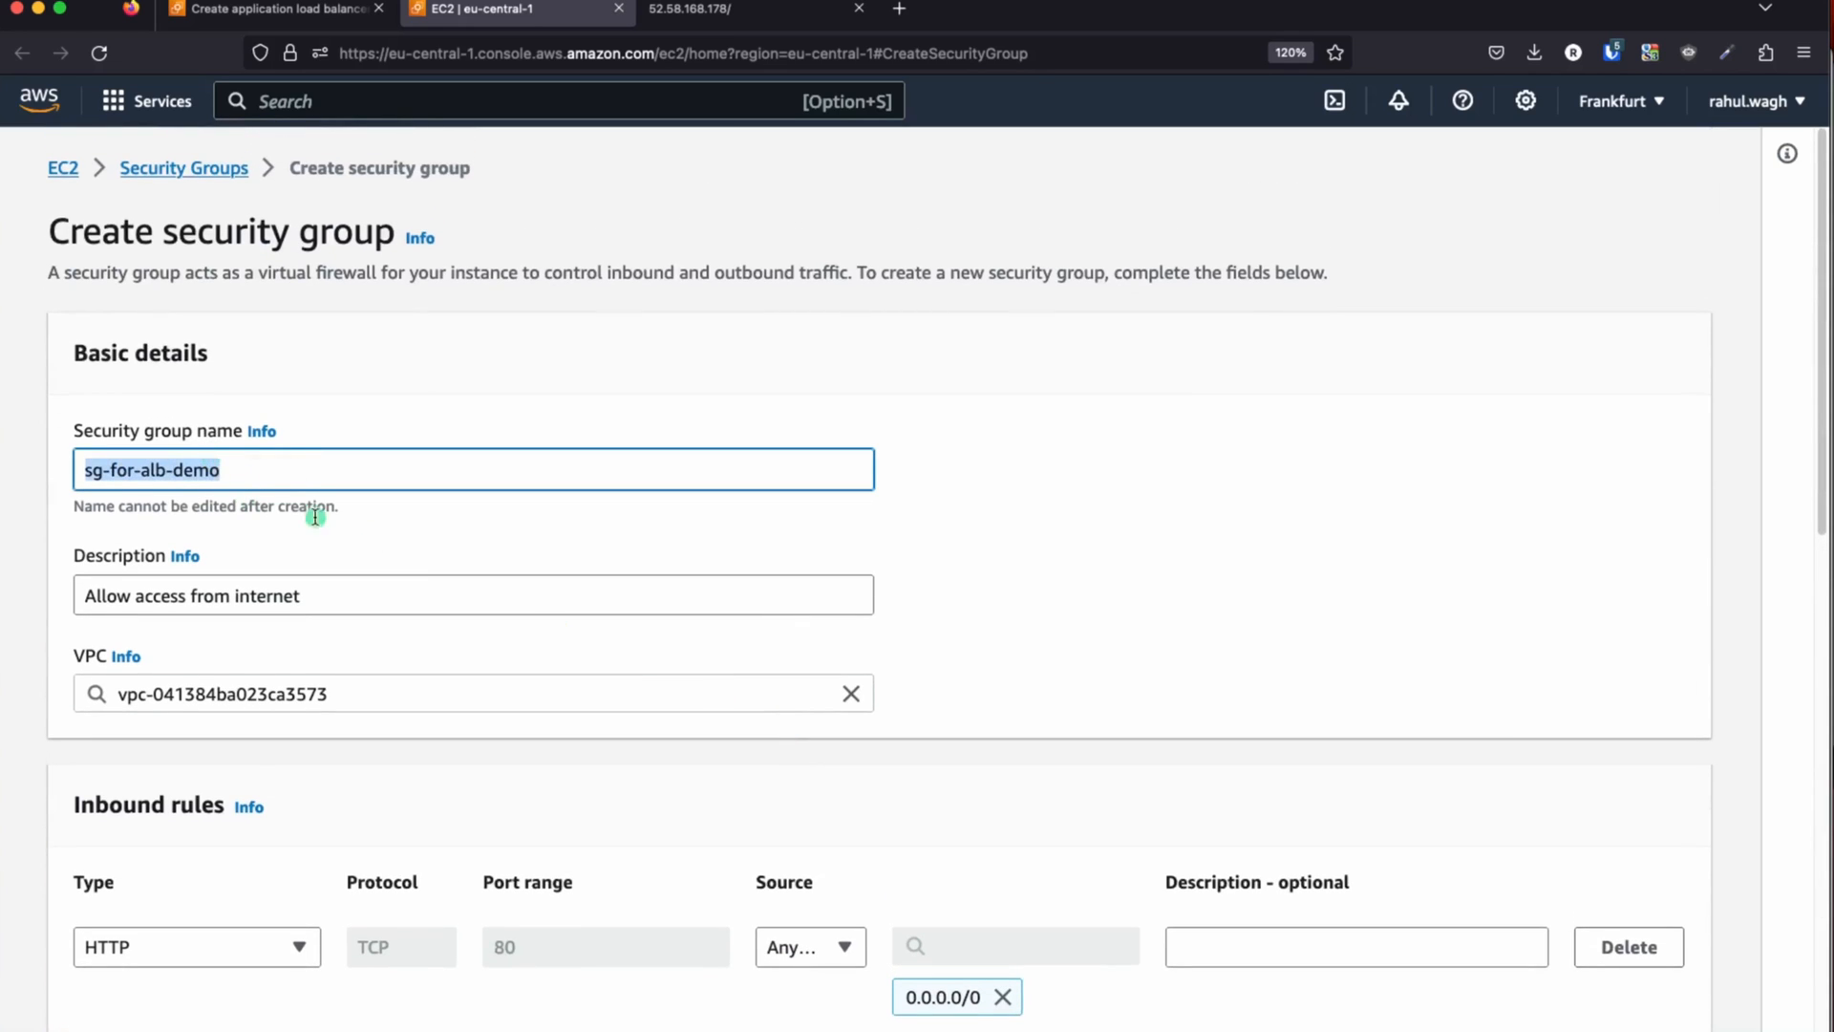
scroll(933, 683, "down", 20)
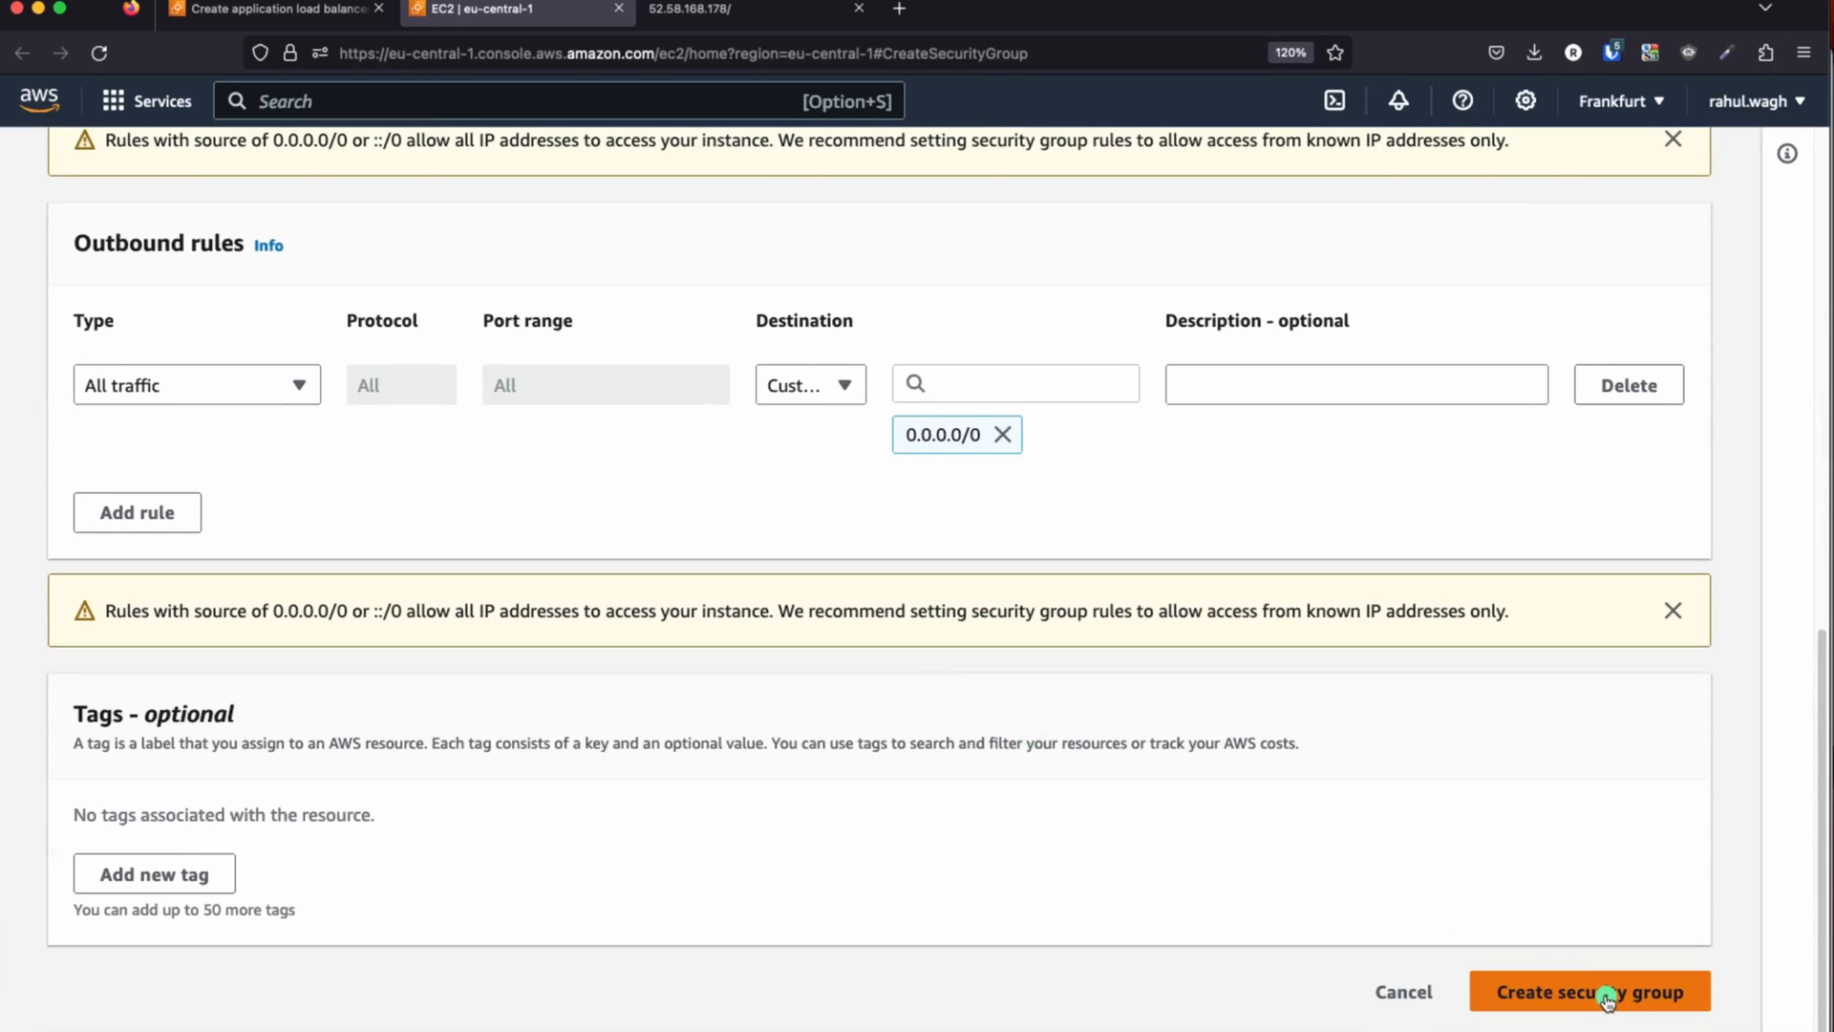
left_click(1607, 994)
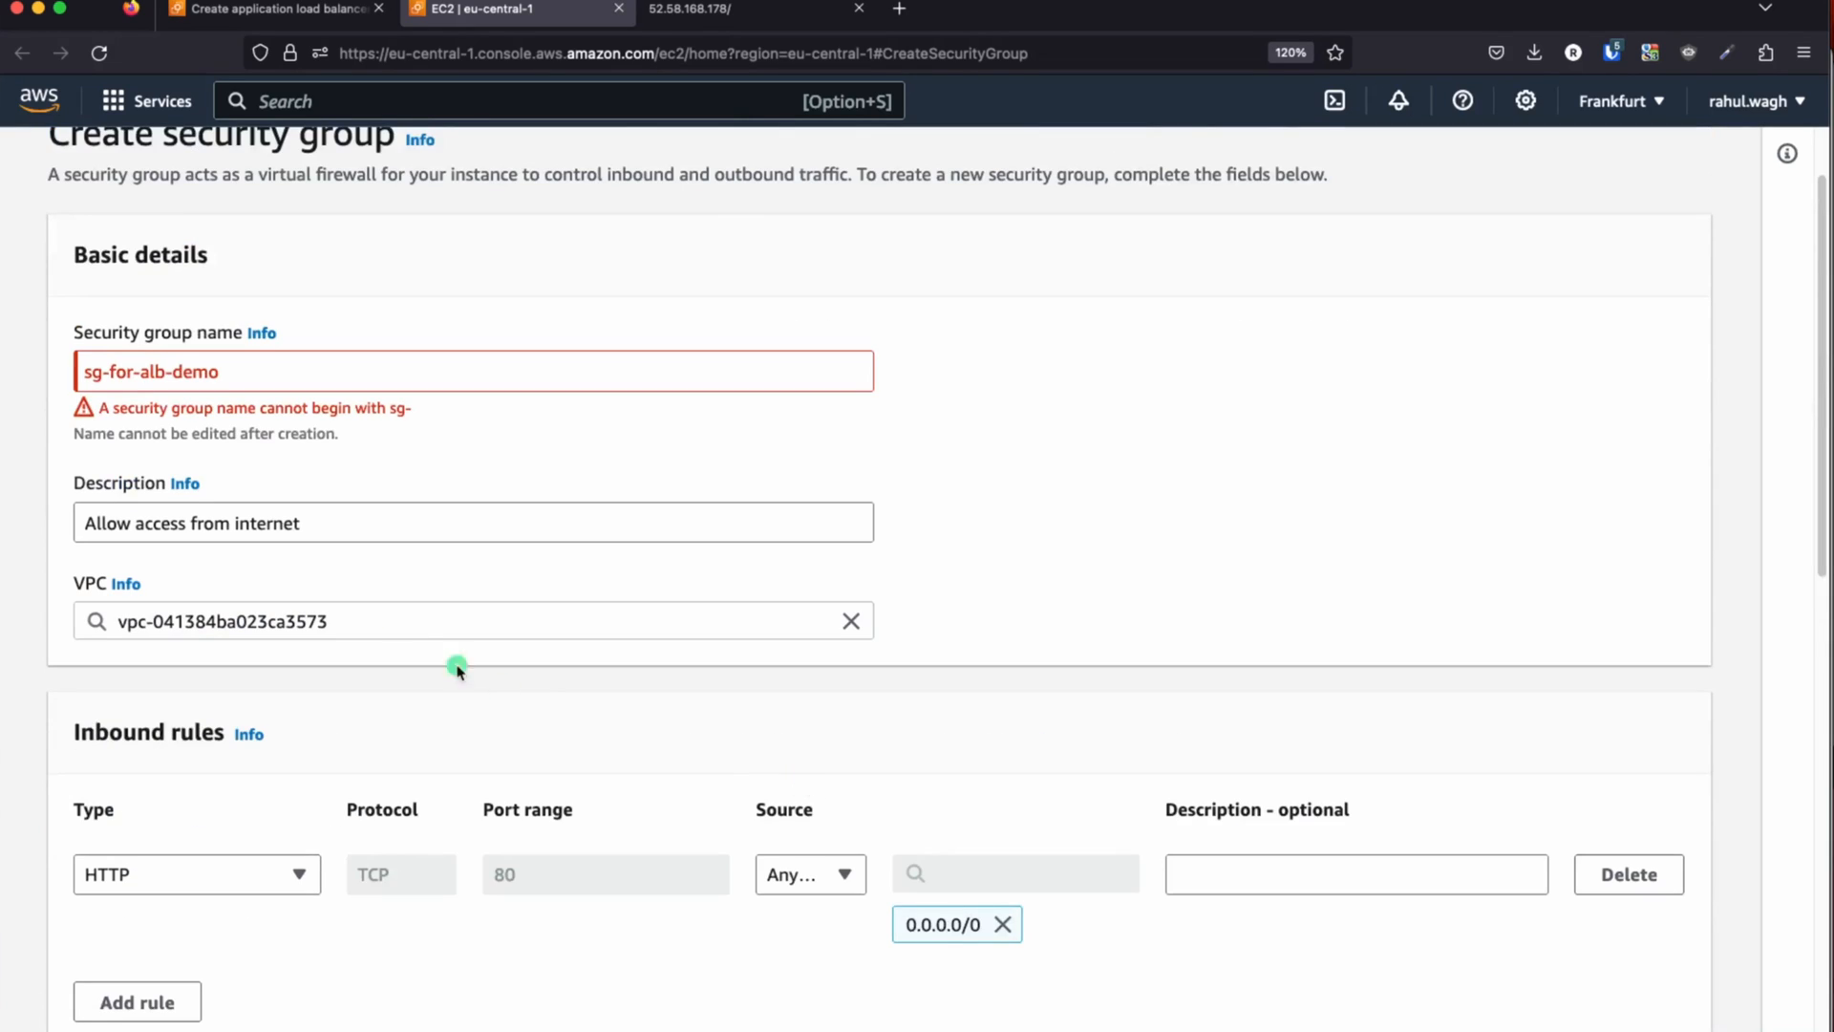
- Change the security group's name to security-group-for-alb-demo and create the group
left_click(94, 371)
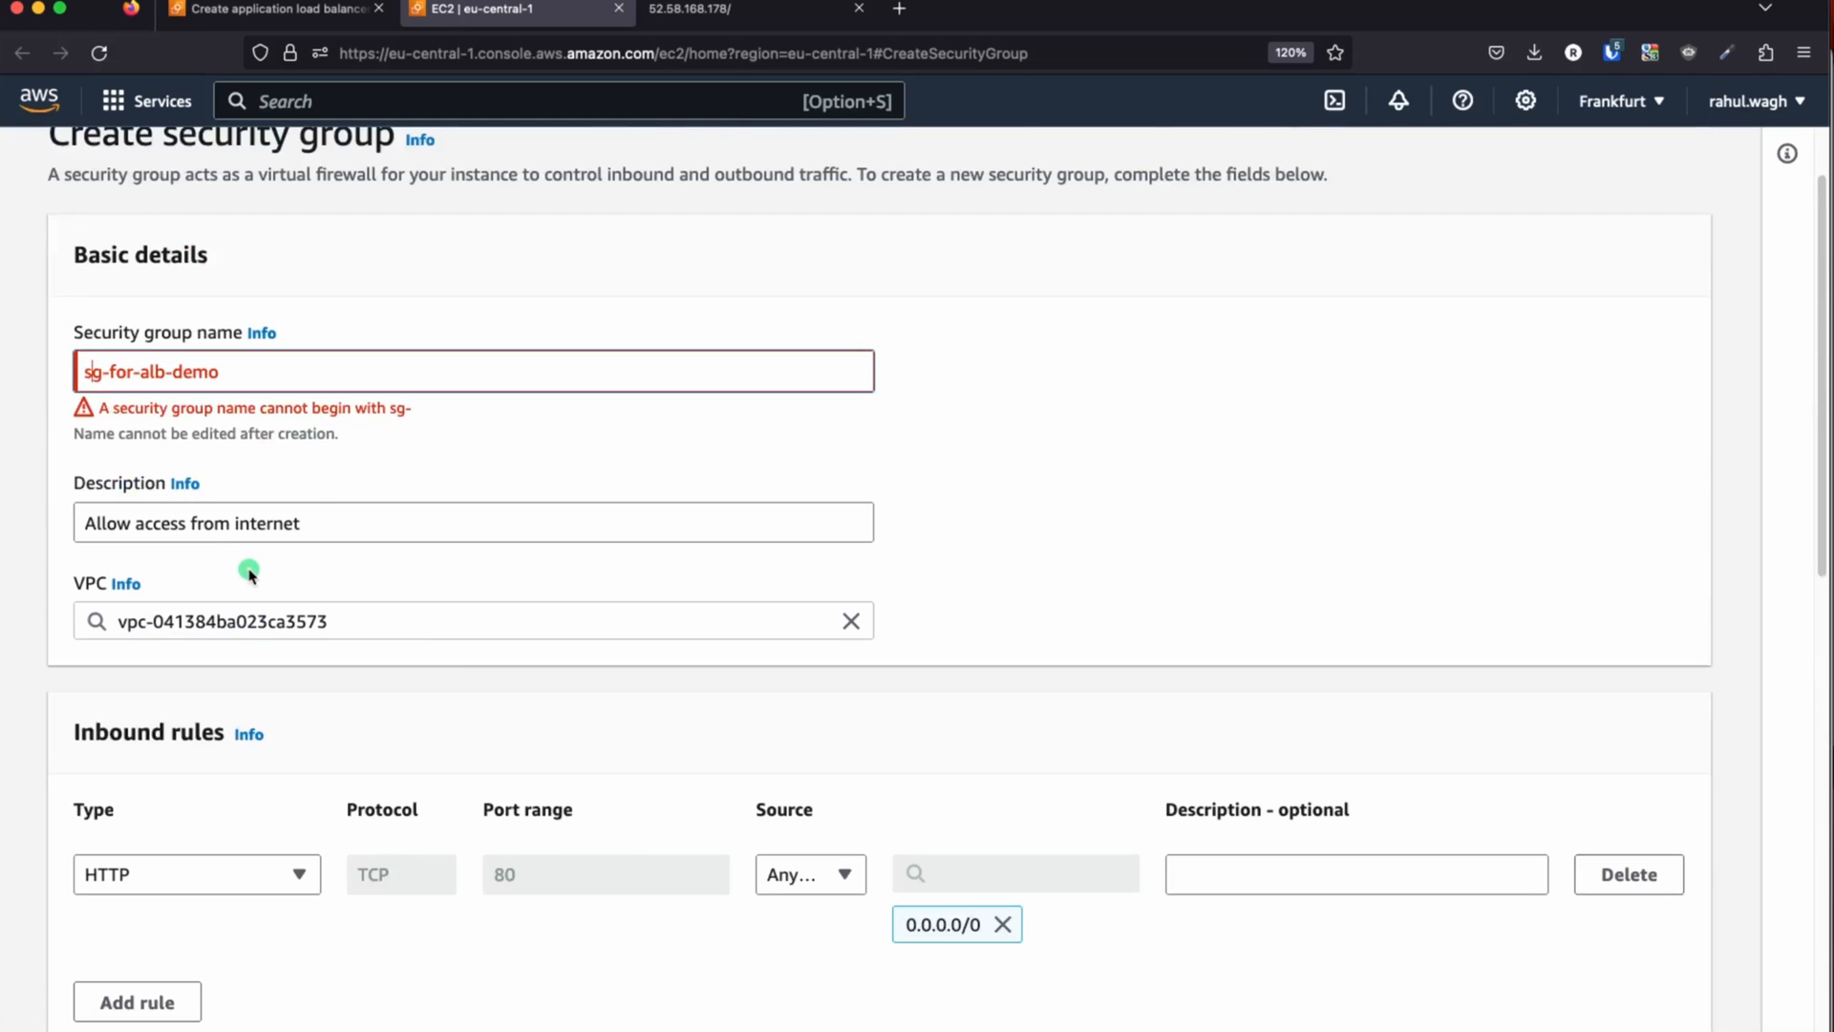
key("BackSpace")
key("Delete")
key("Delete")
key("Delete")
key("Delete")
key("Delete")
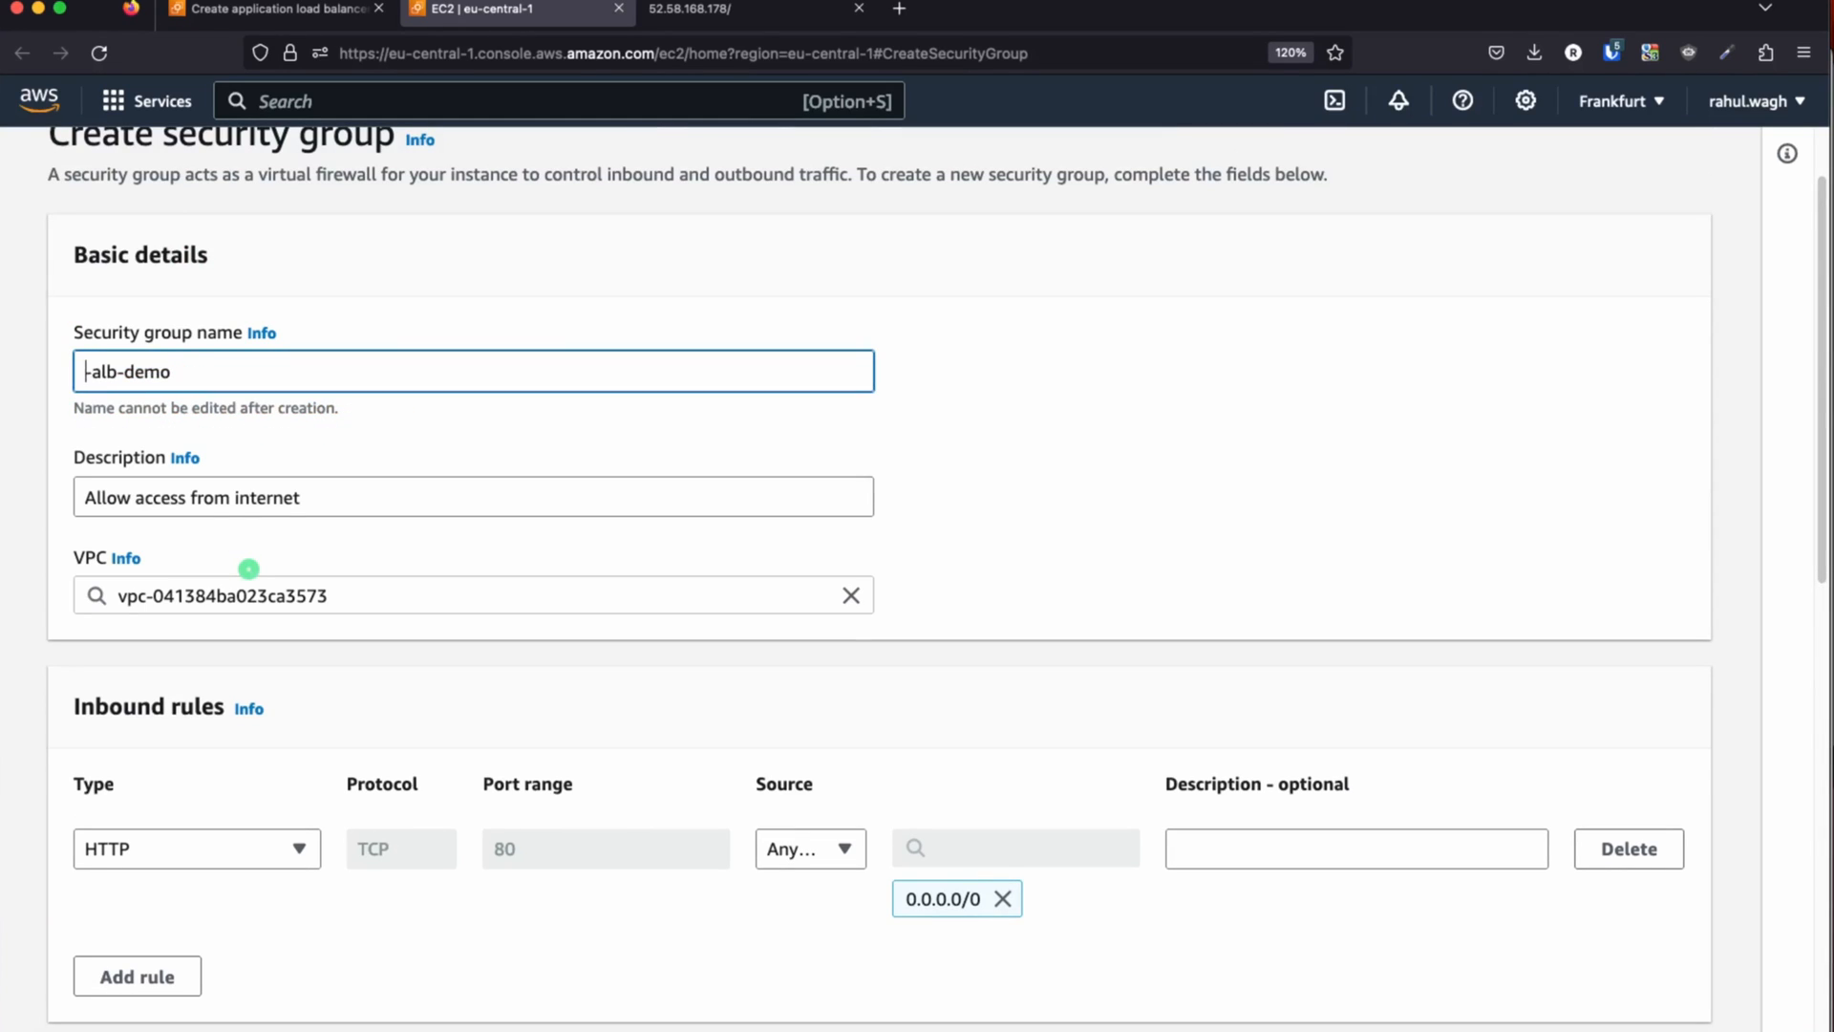
type("security-g")
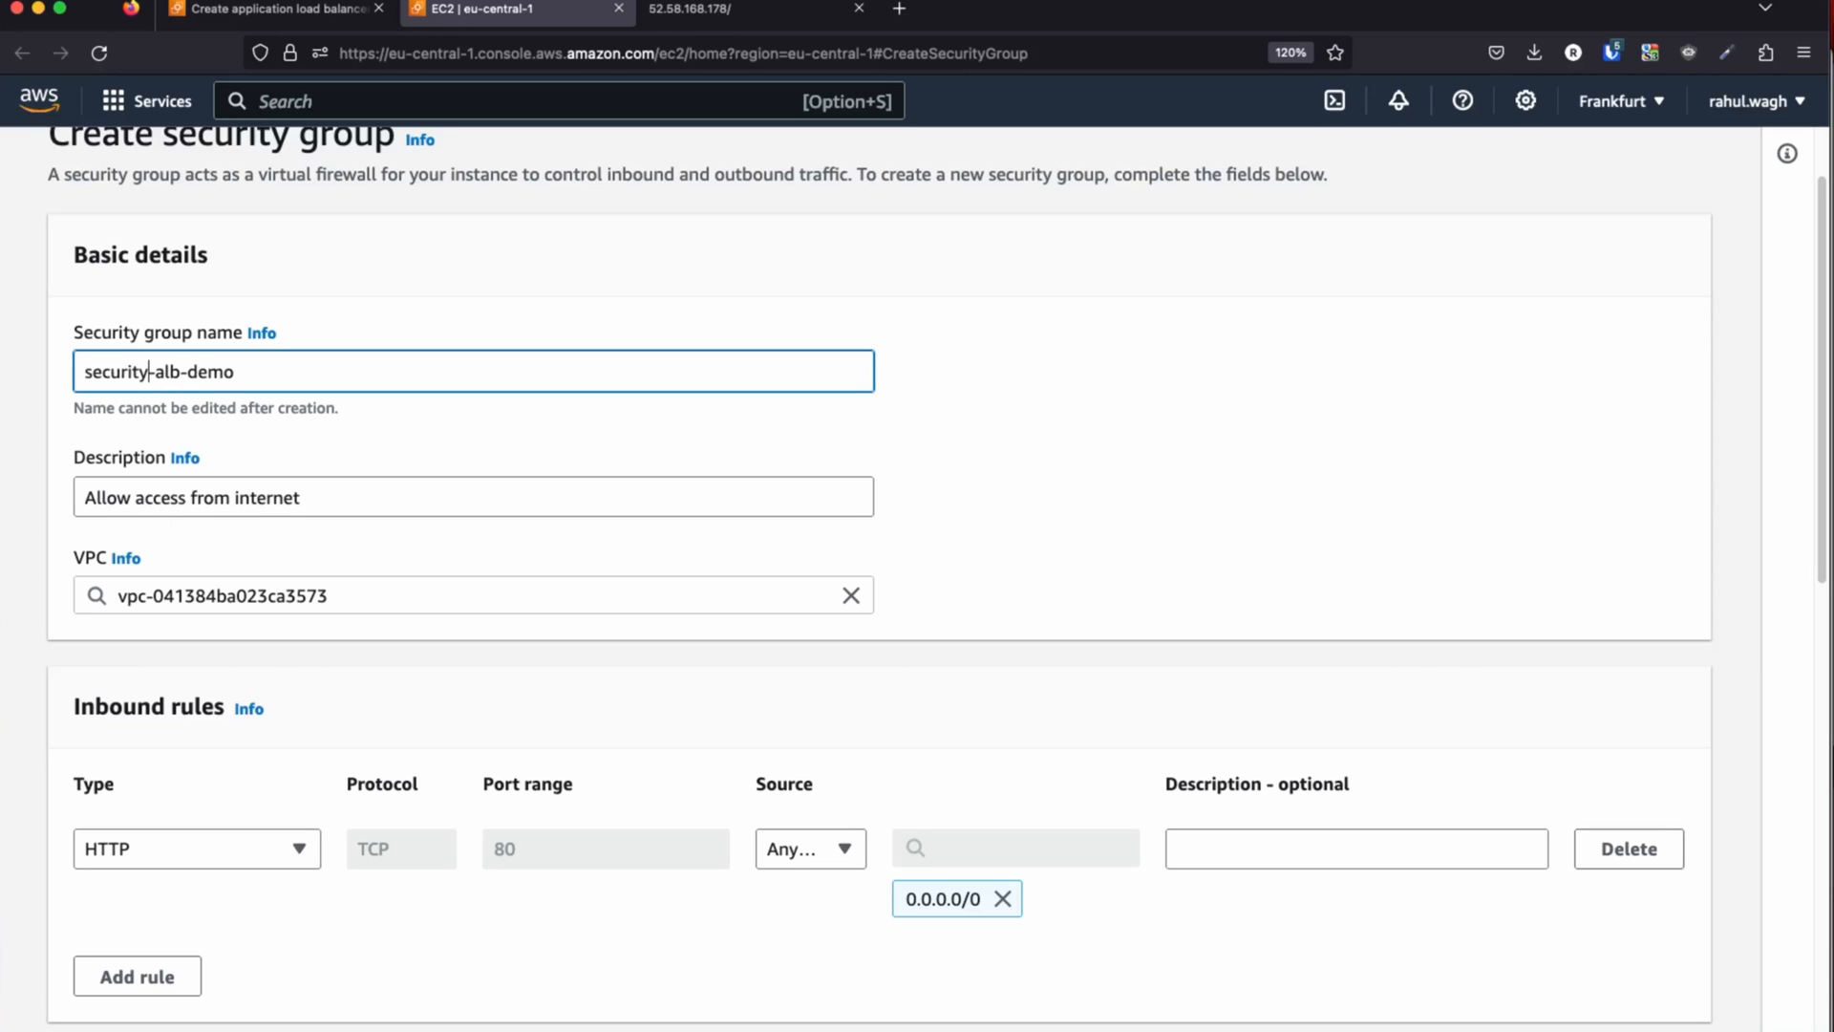
type("roup-for")
left_click(1109, 525)
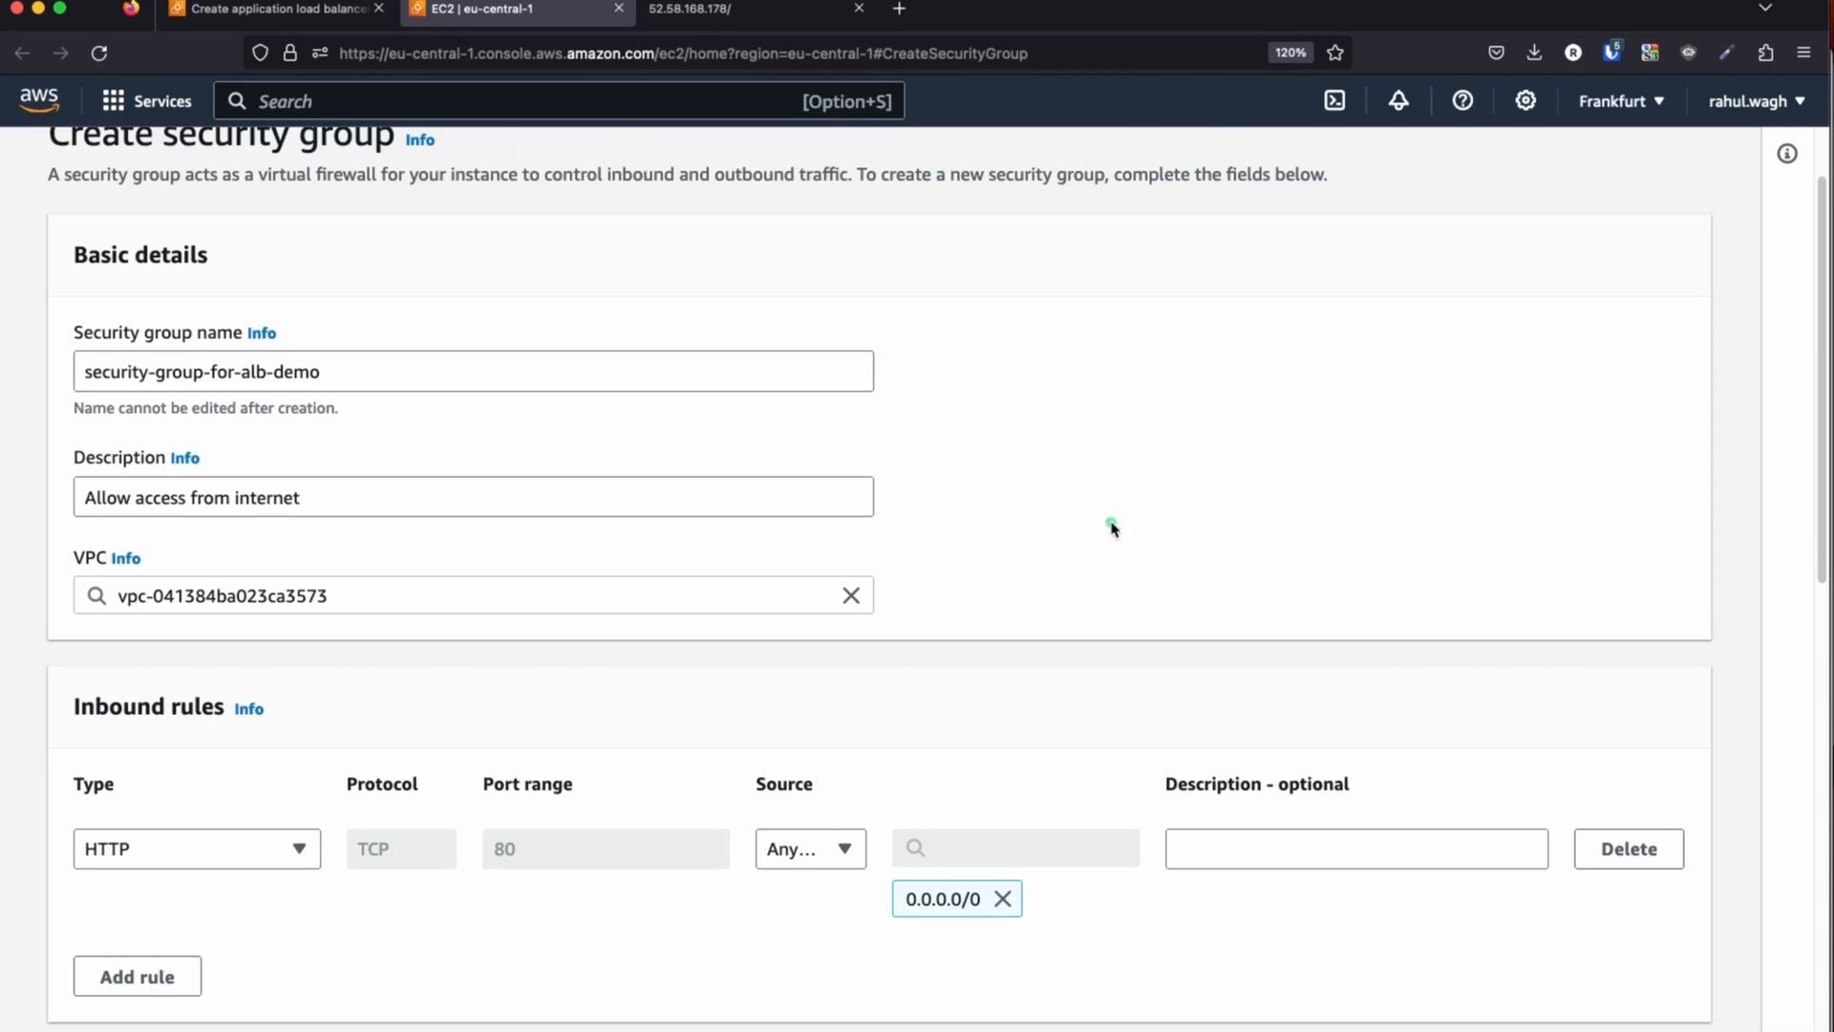
scroll(1109, 525, "down", 10)
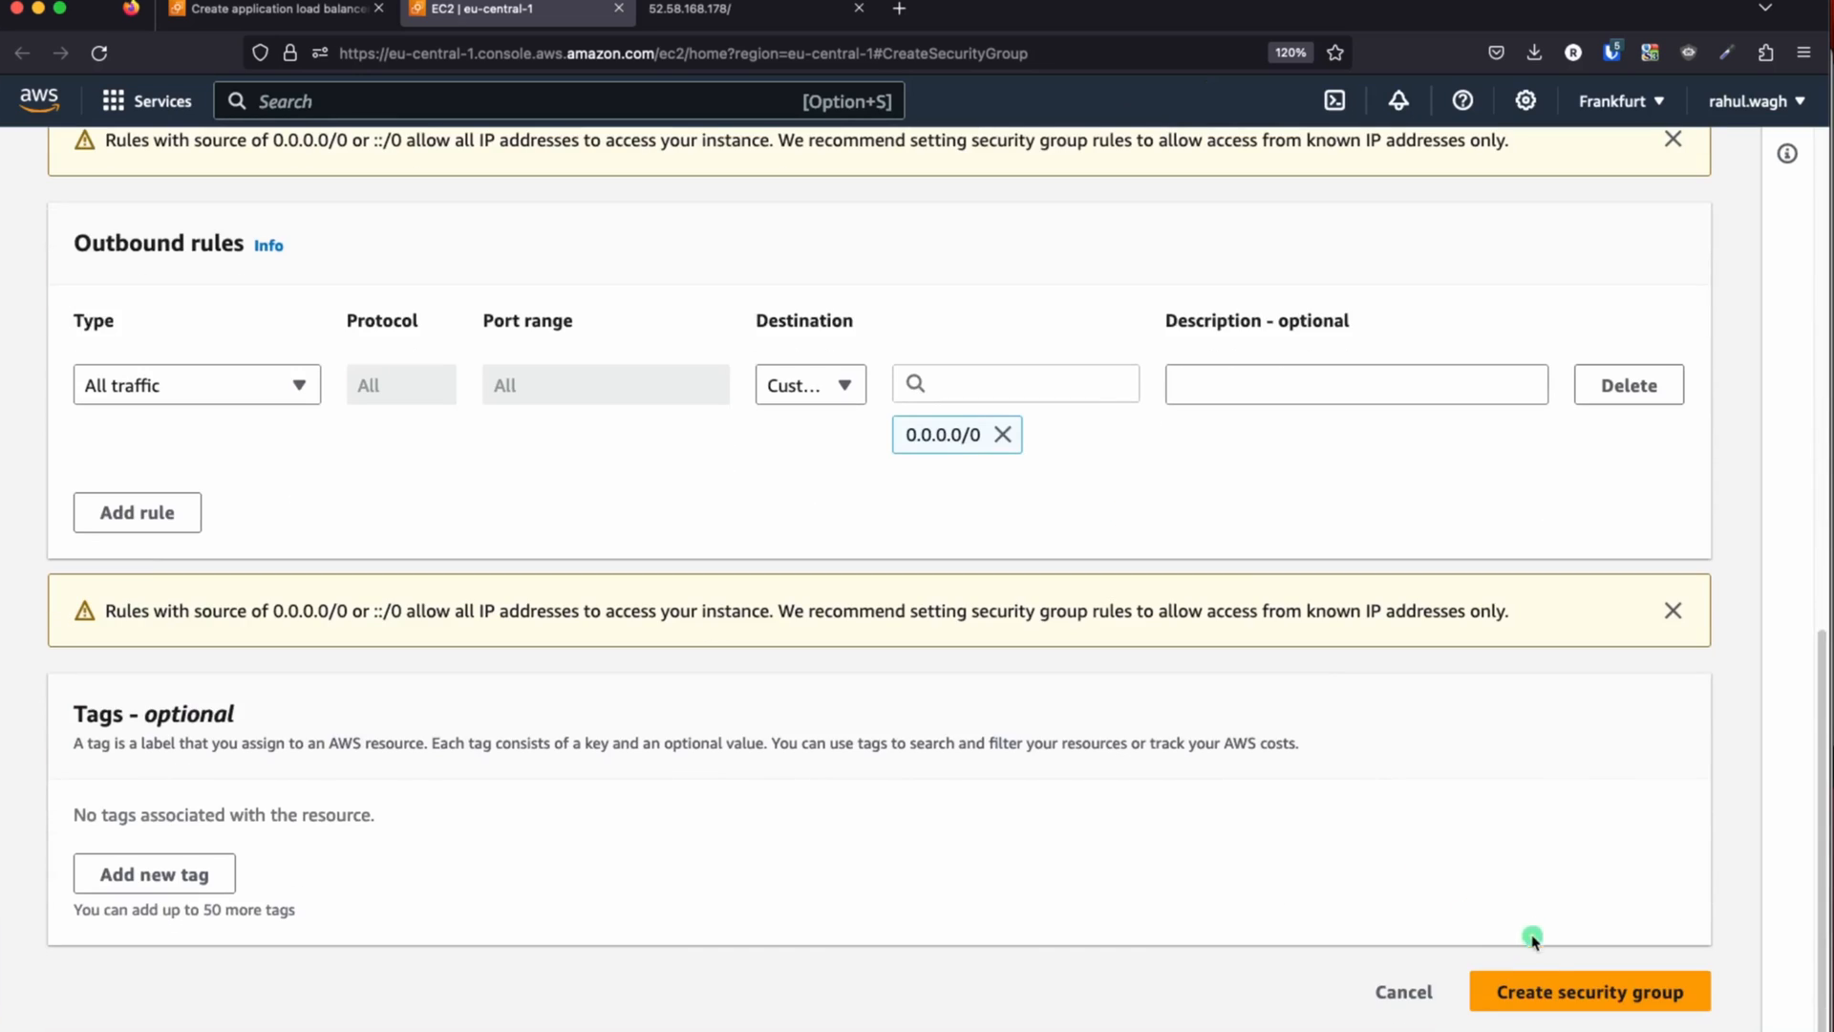
left_click(1553, 992)
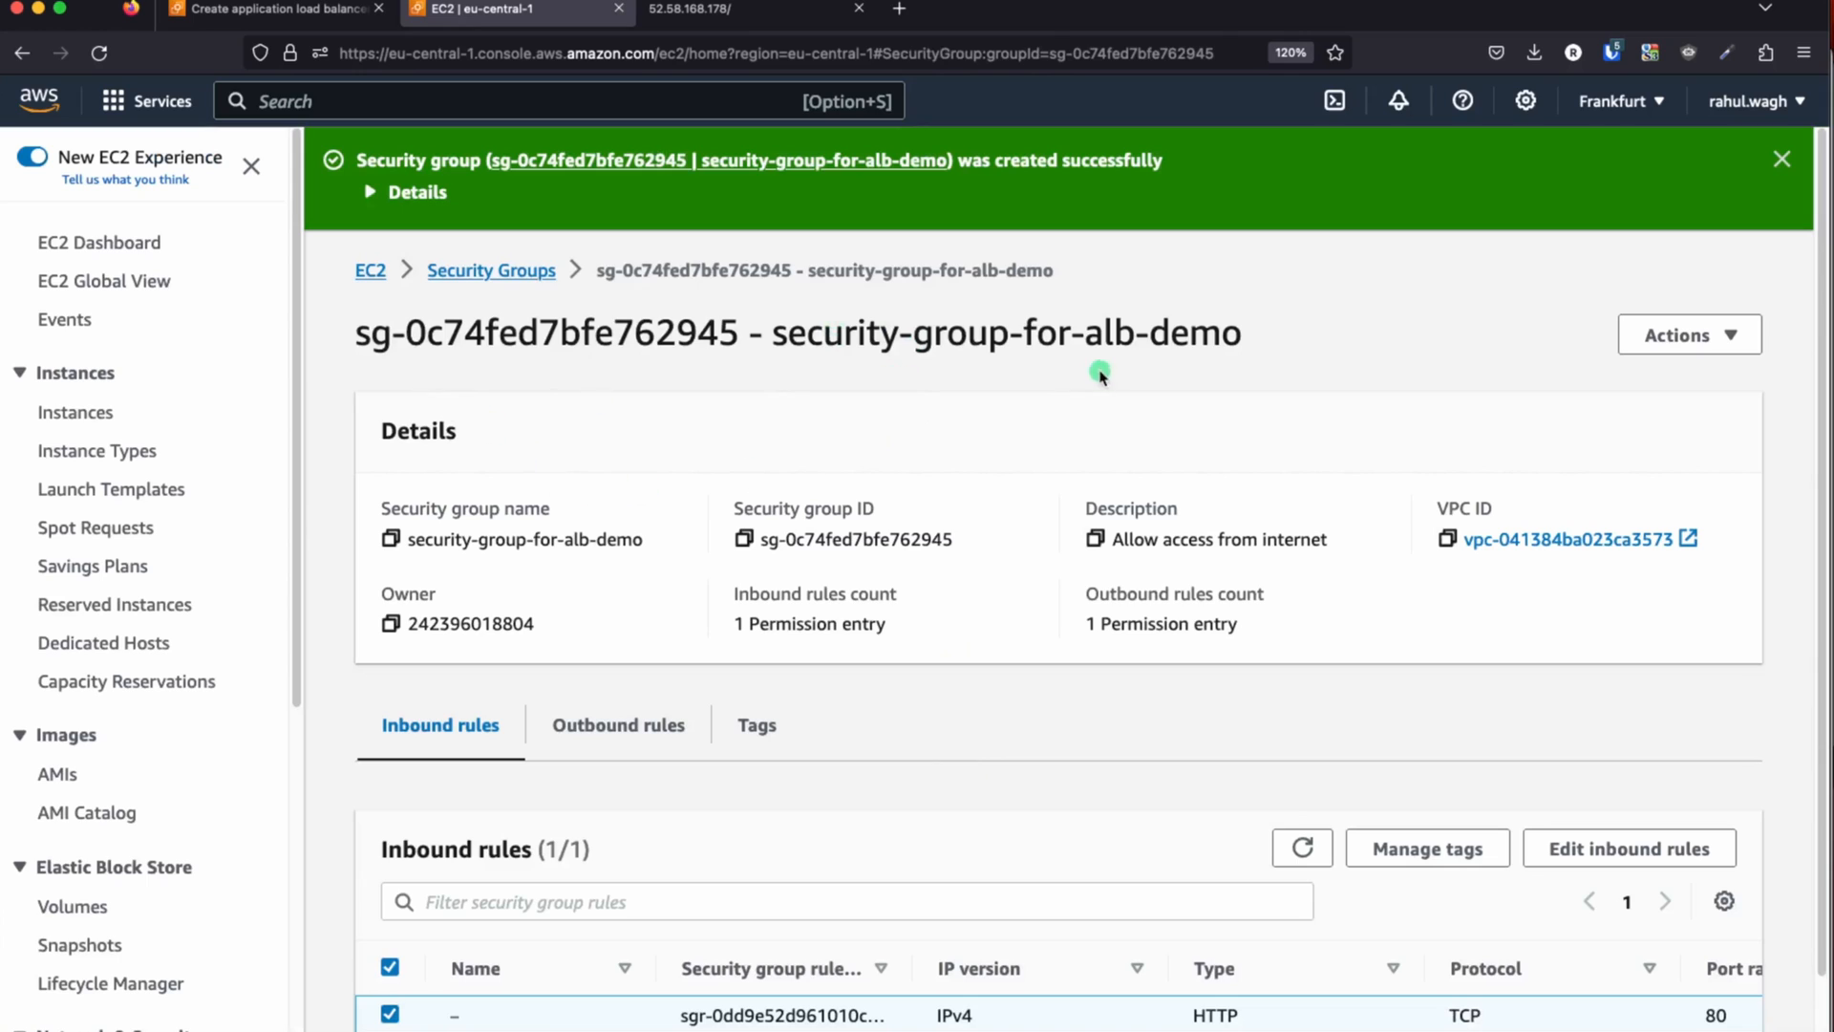
- Copy the name of the created security group and return to the load balancer creation form, closing the security group page
left_click_drag(780, 333, 1266, 336)
key("super+c")
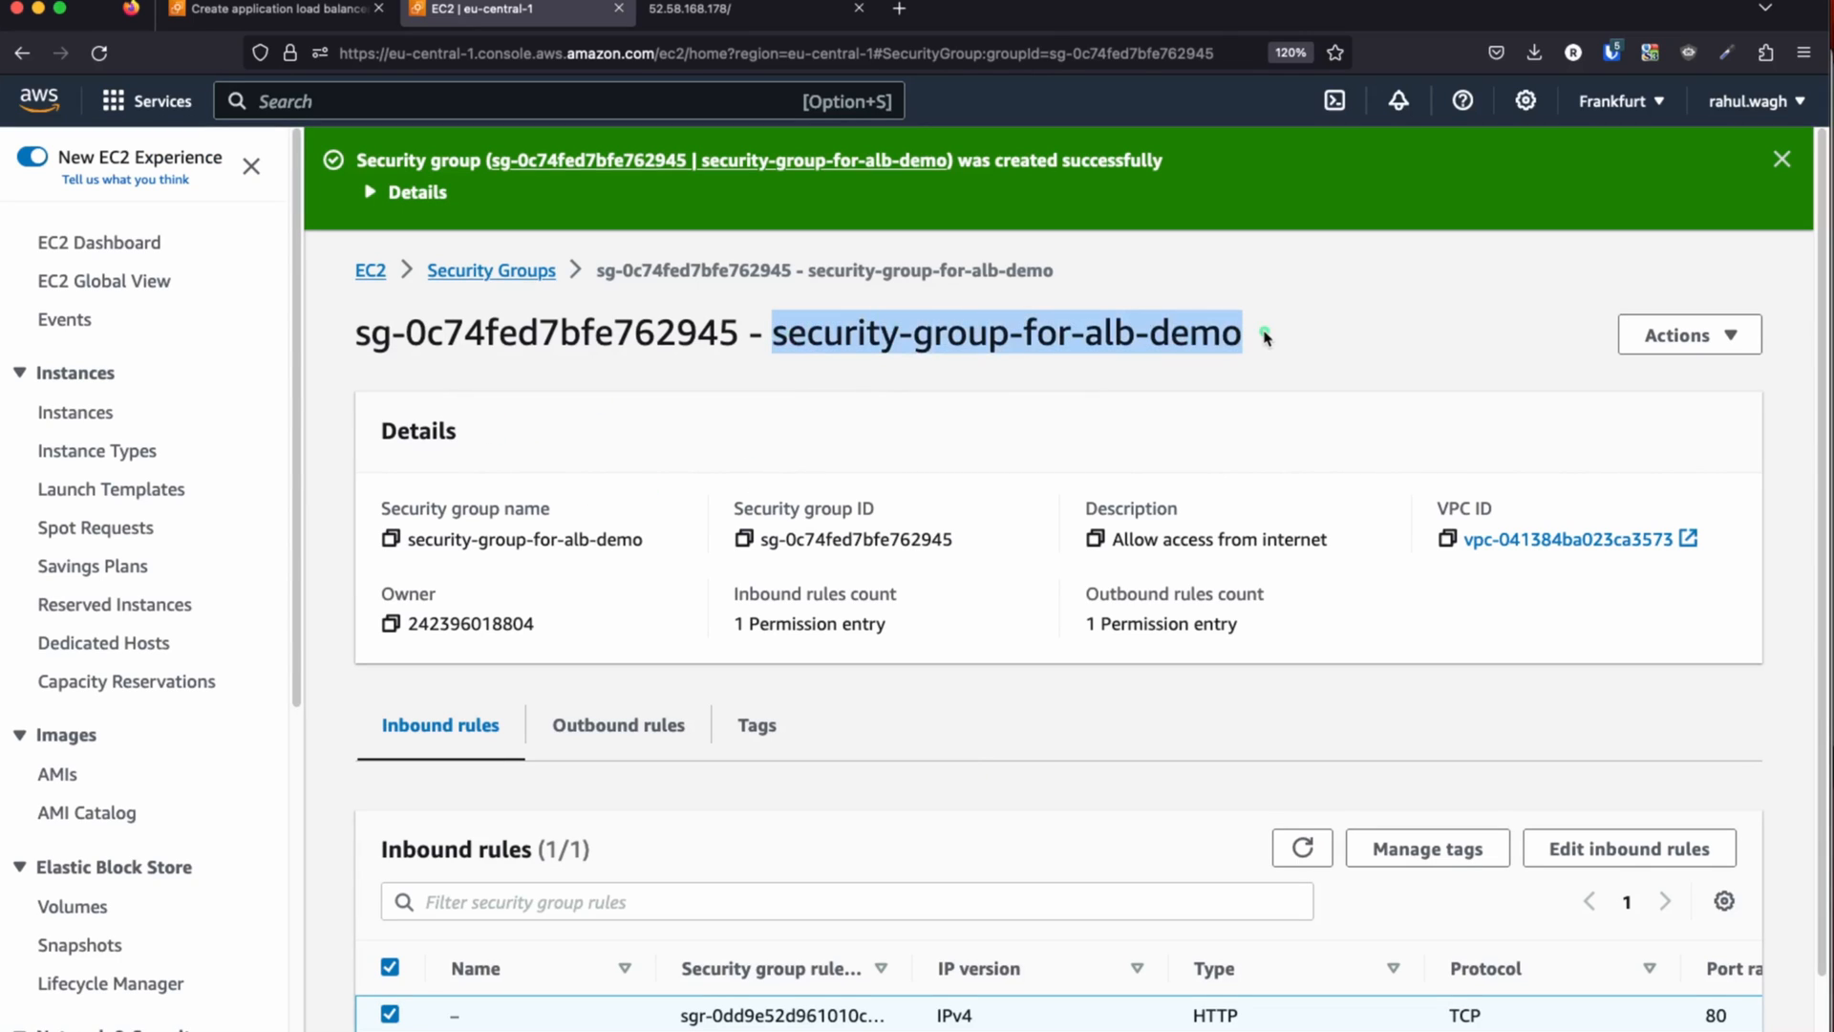
left_click(620, 9)
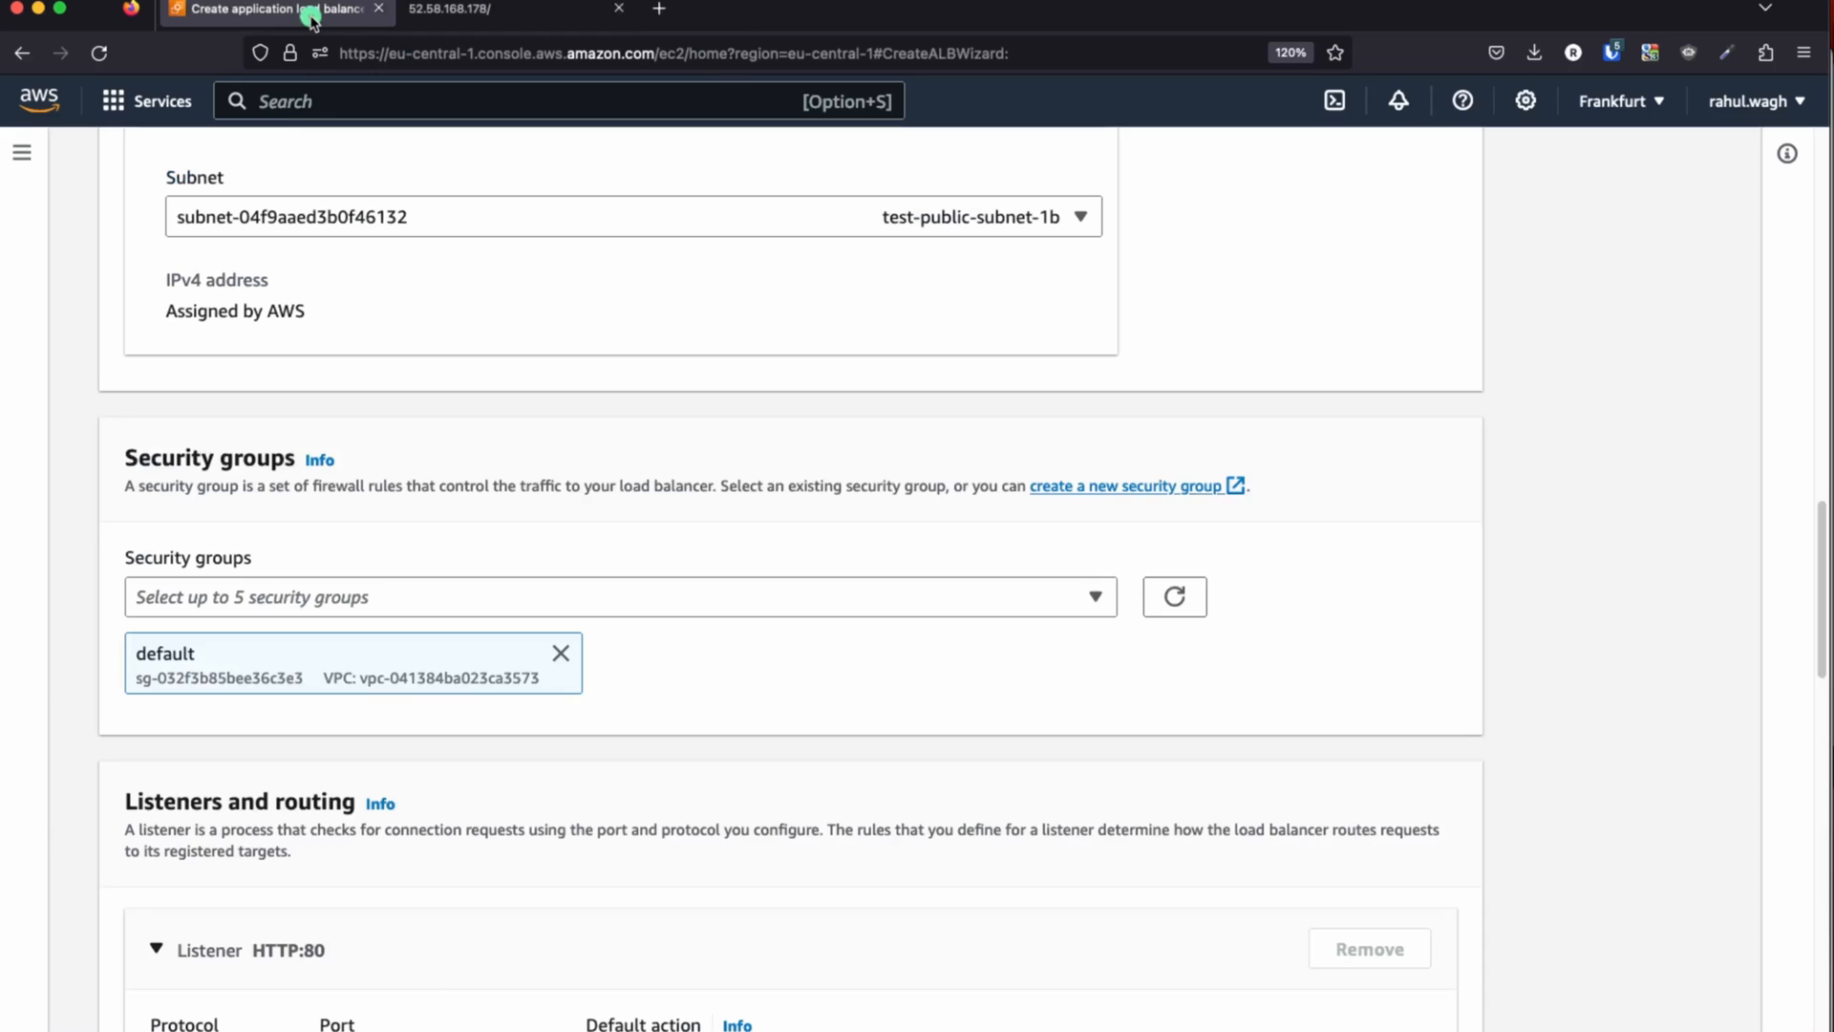
- Refresh the security group list and add security-group-for-alb-demo to the load balancer's security groups
left_click(1177, 598)
left_click(1054, 604)
key("super+v")
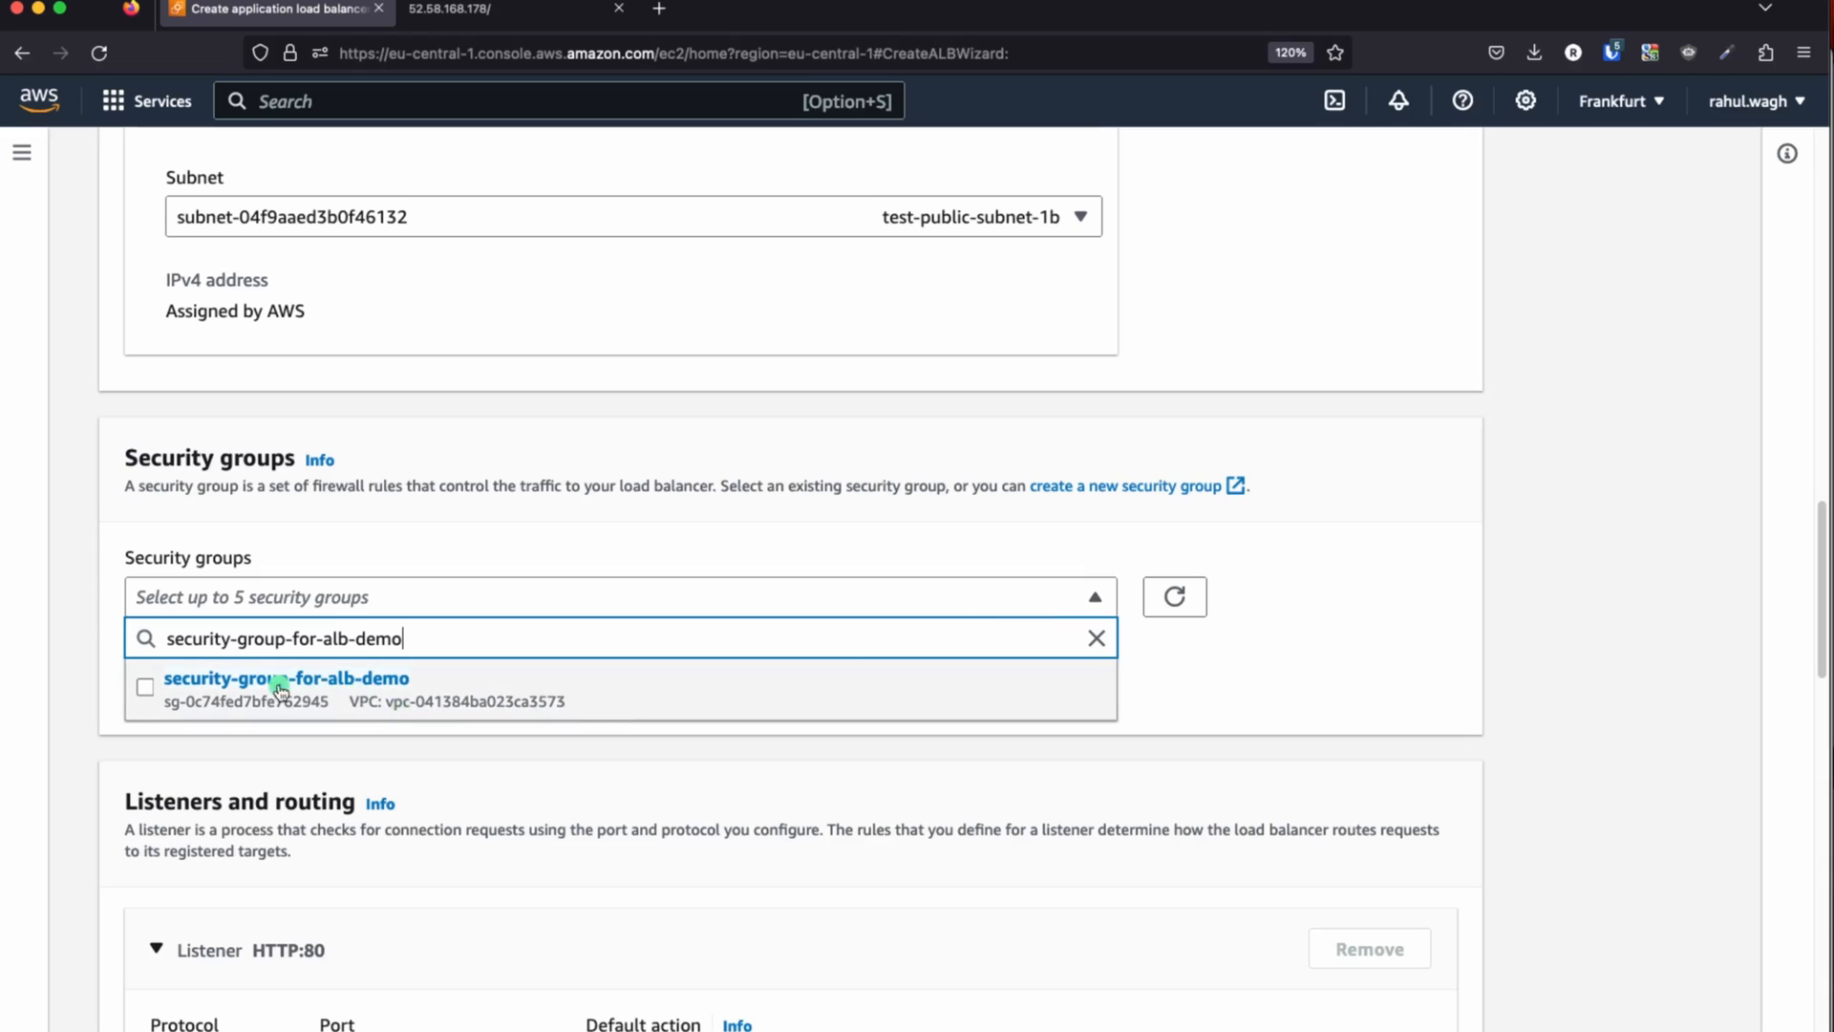
left_click(145, 688)
left_click(1213, 702)
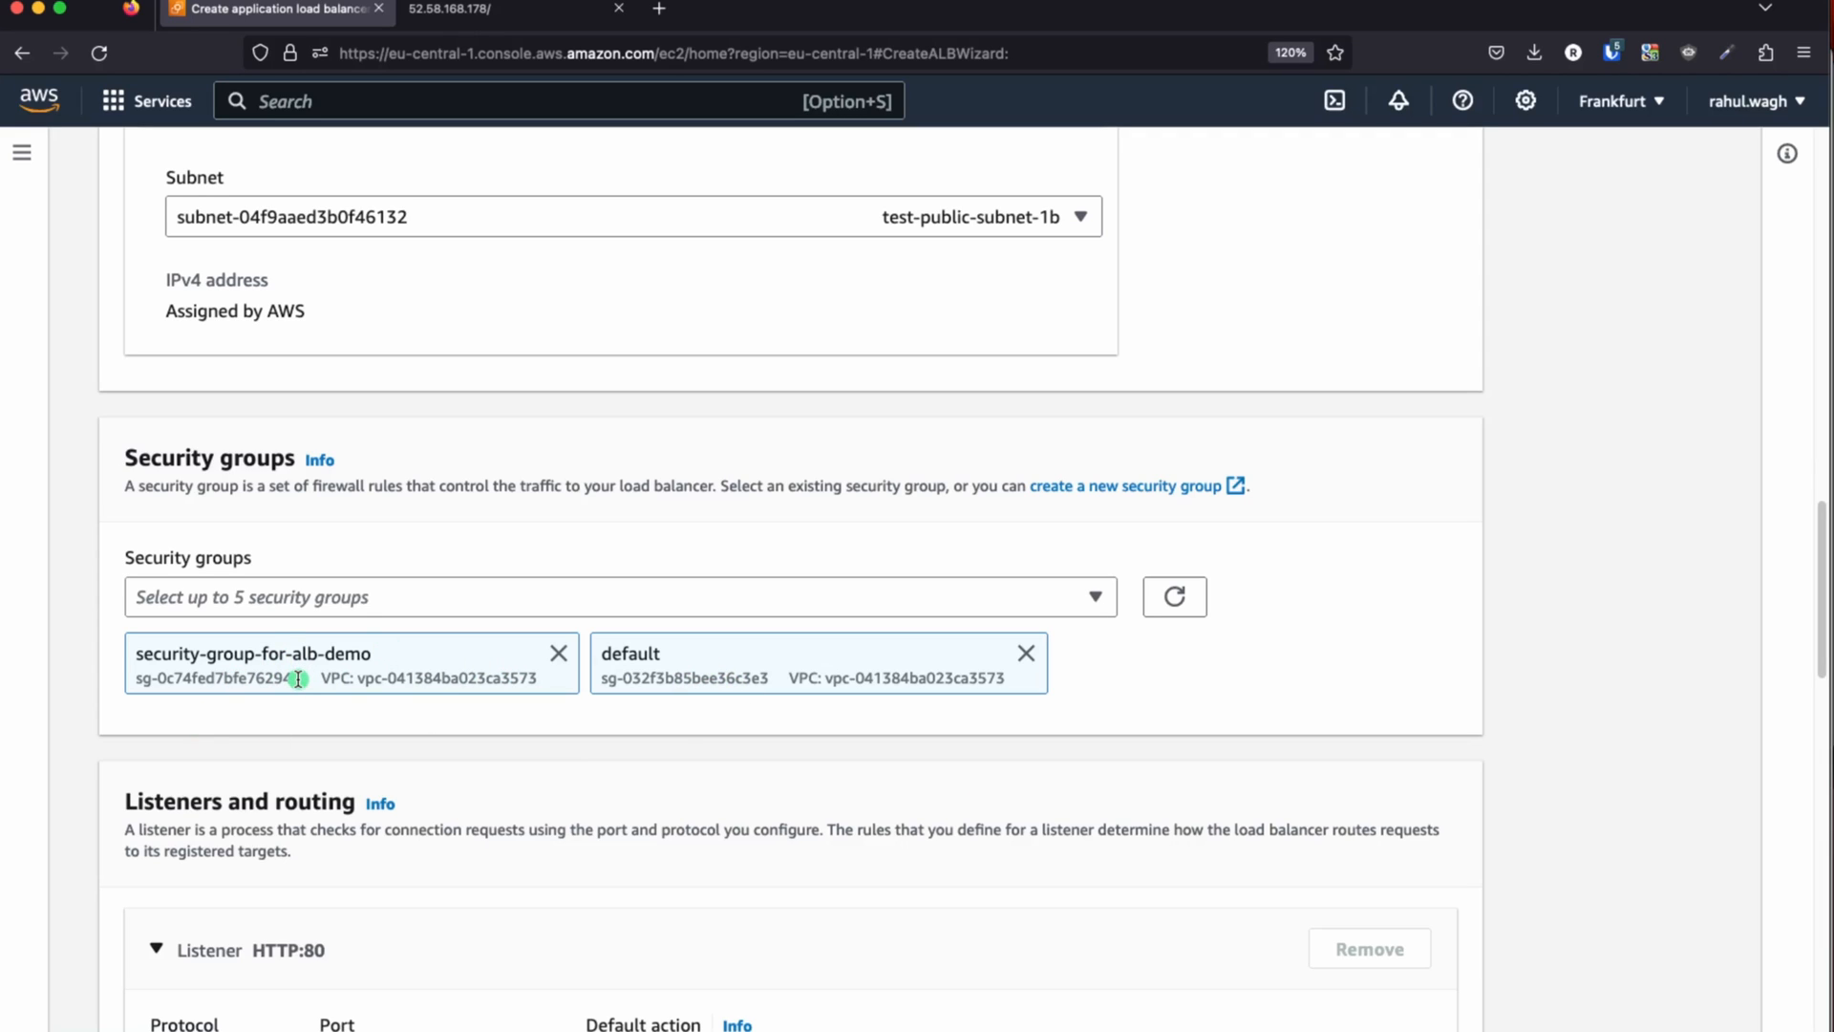
scroll(532, 778, "down", 5)
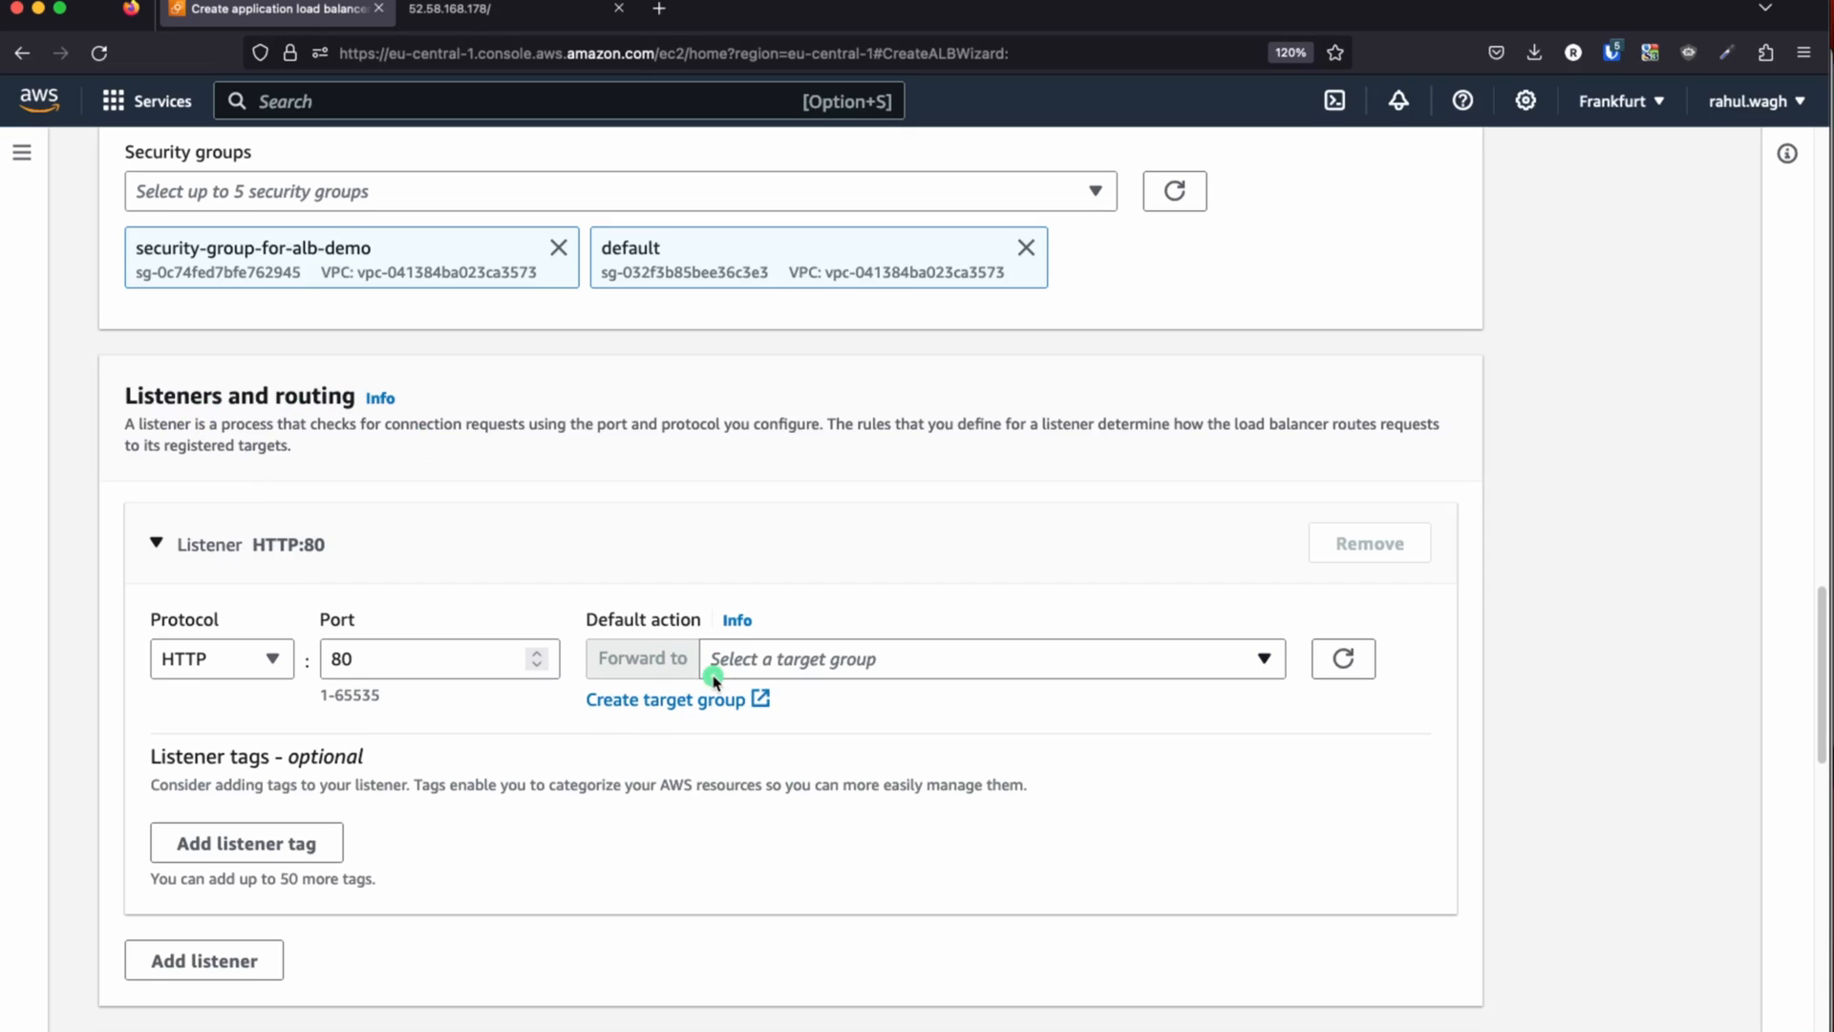
key("super+Tab")
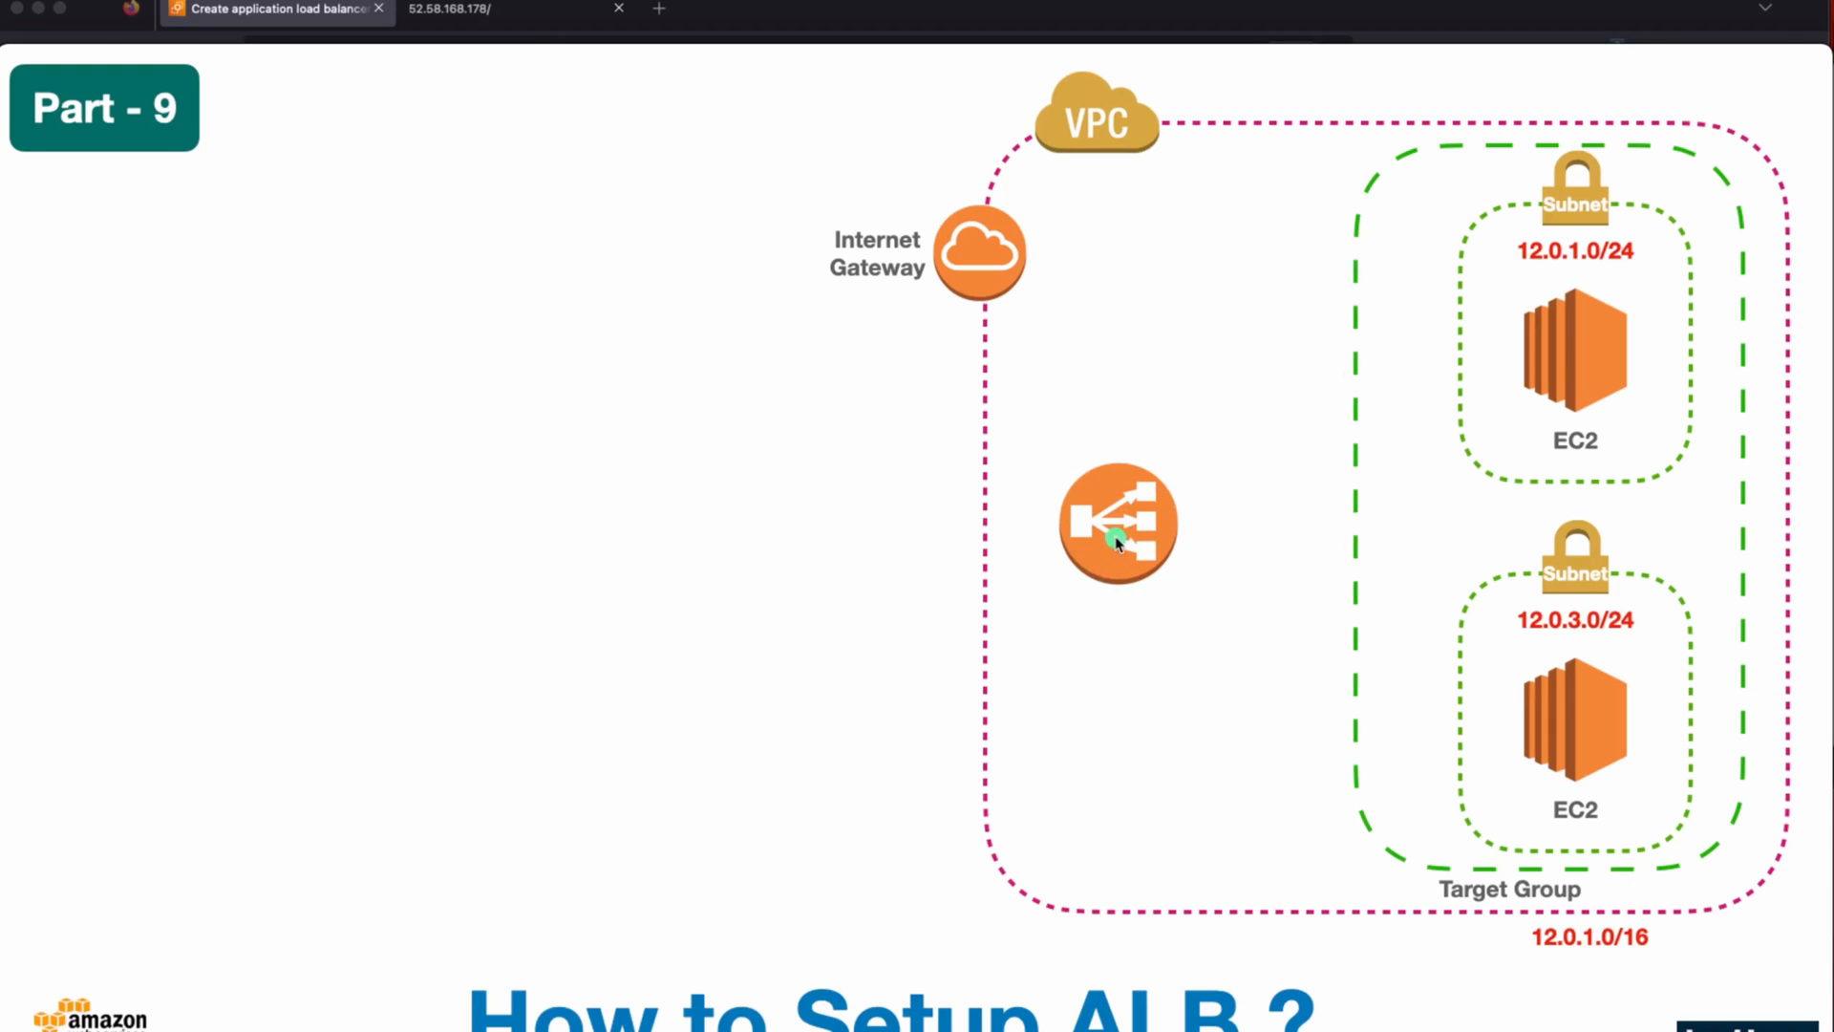
key("super+Tab")
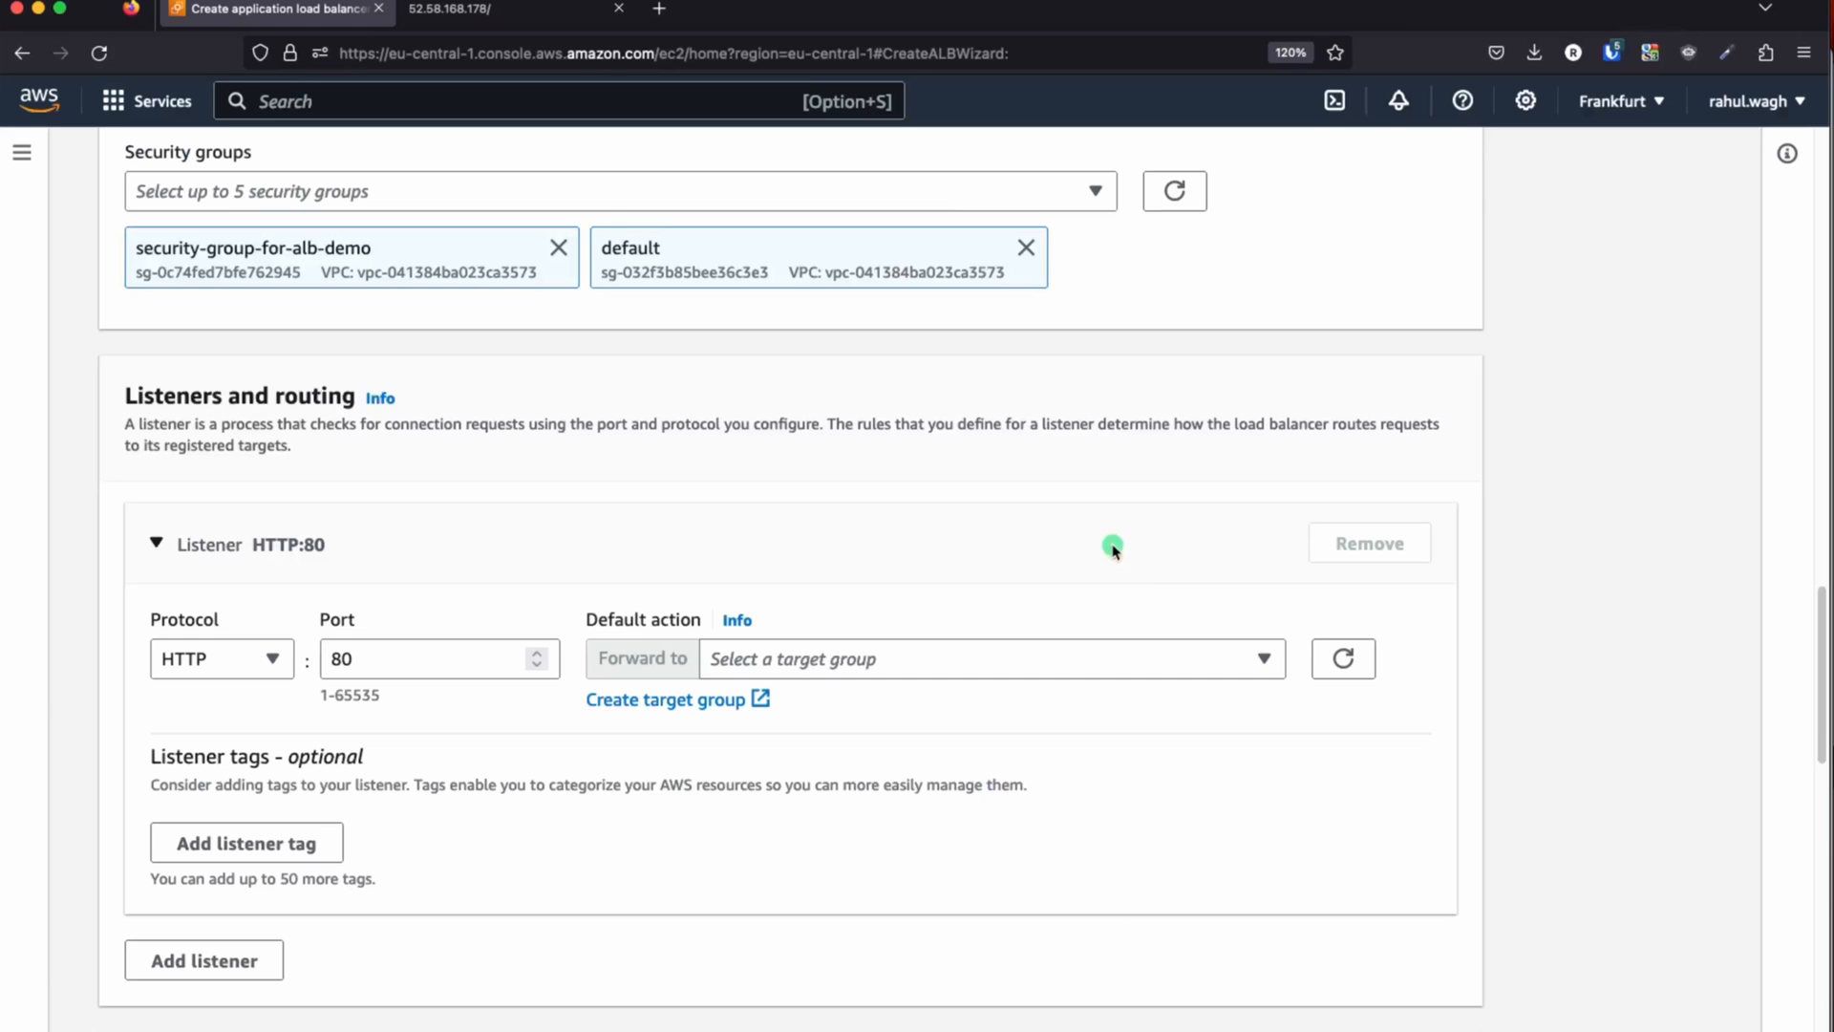
- Open the target groups page in a new tab and examine the details and registered targets of test-ec2-alb-demo-tg
left_click(22, 144)
scroll(100, 771, "down", 4)
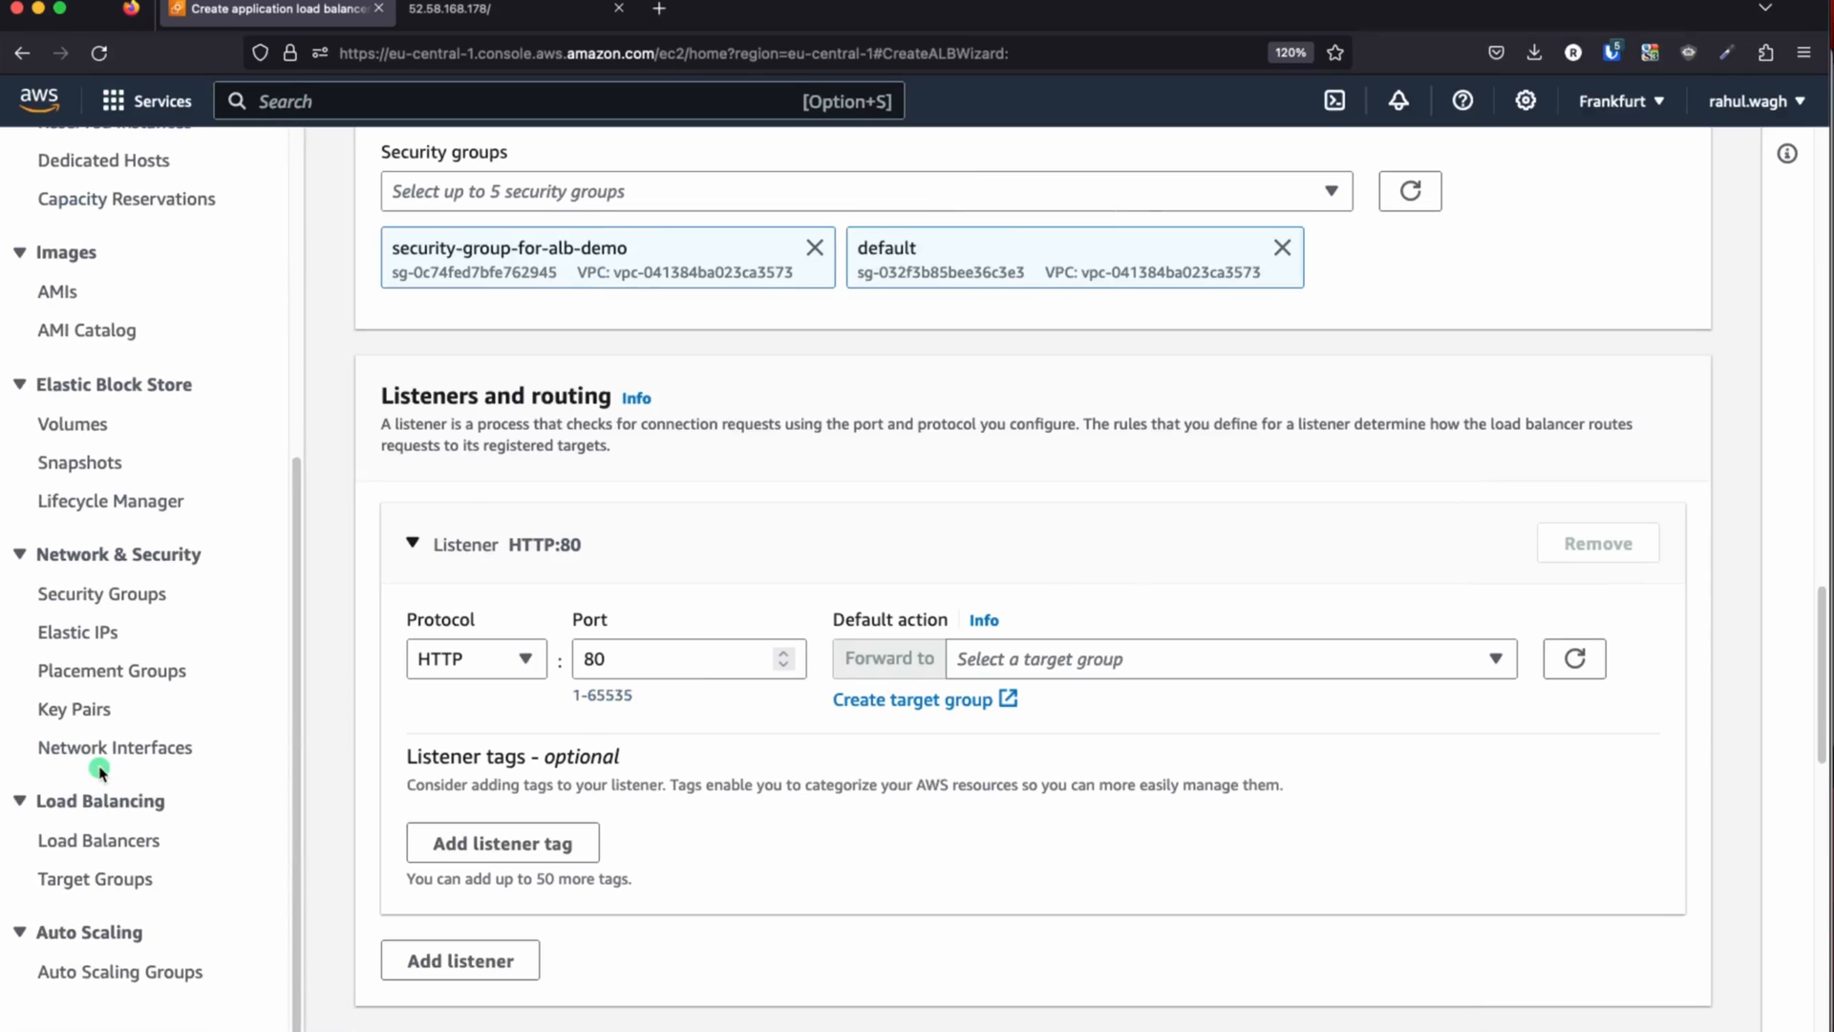
left_click(99, 880, "super")
left_click(525, 14)
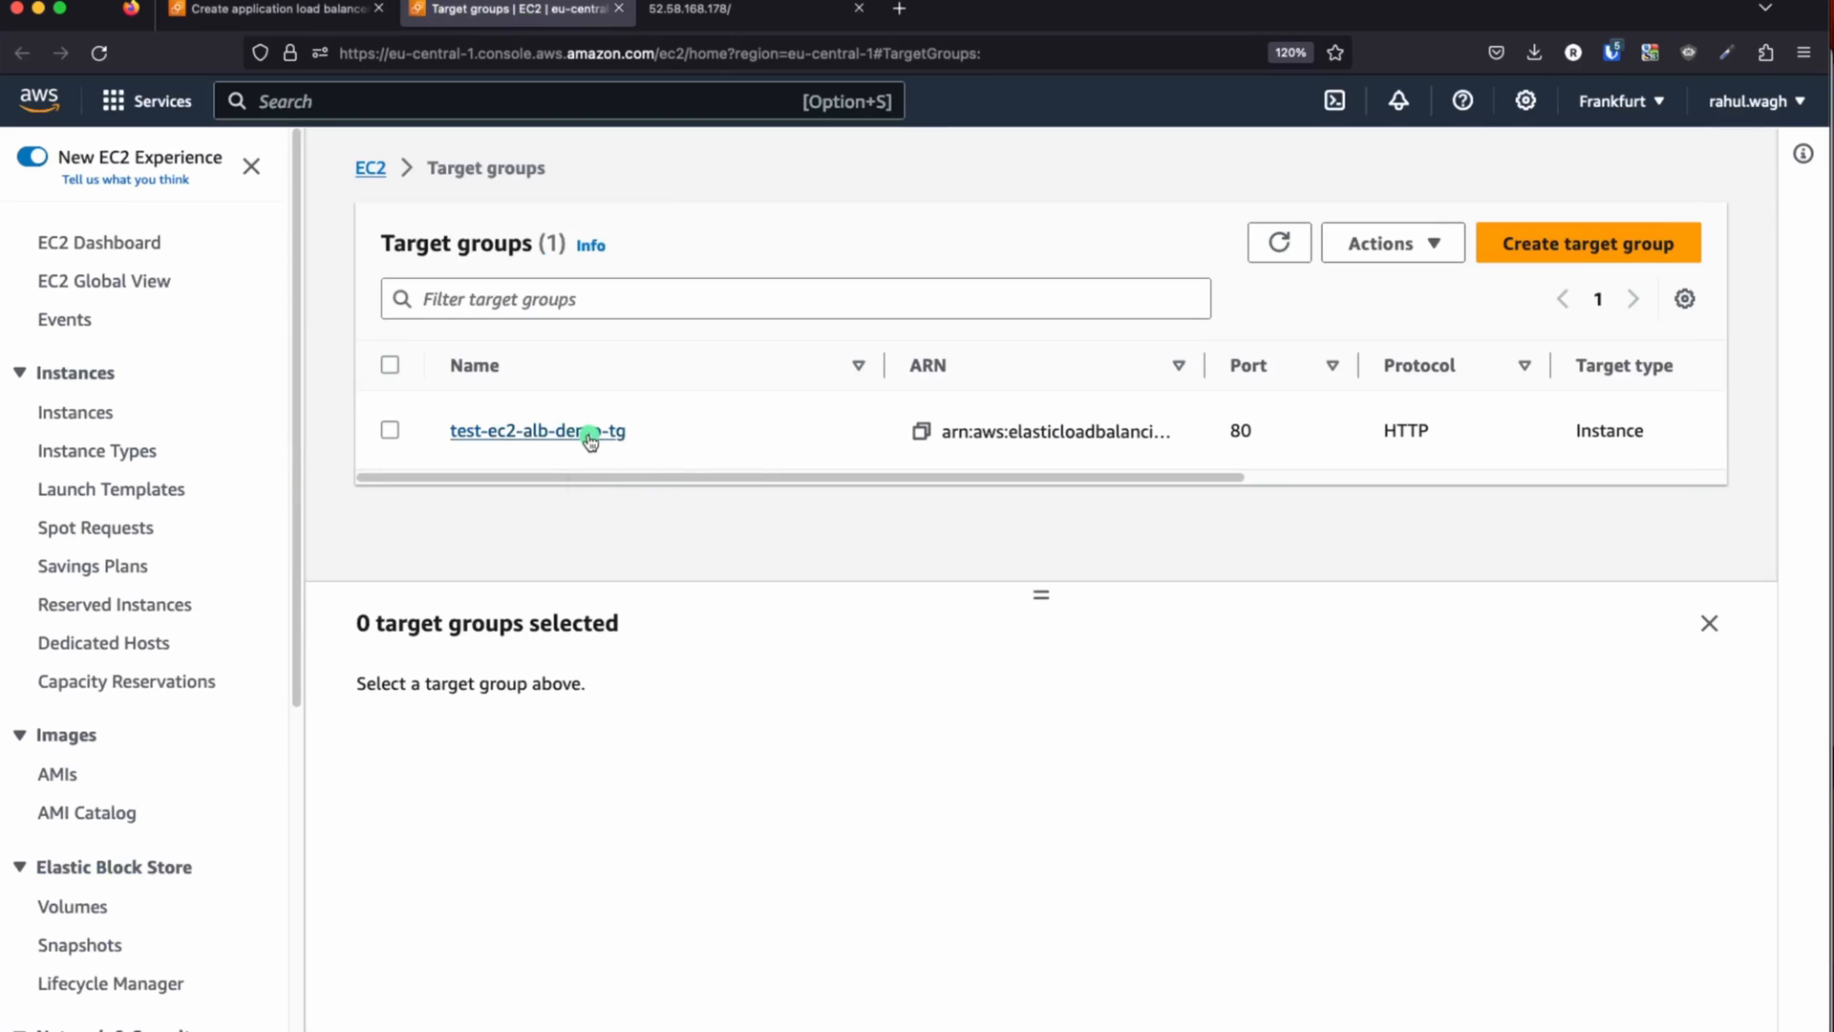
left_click(590, 439)
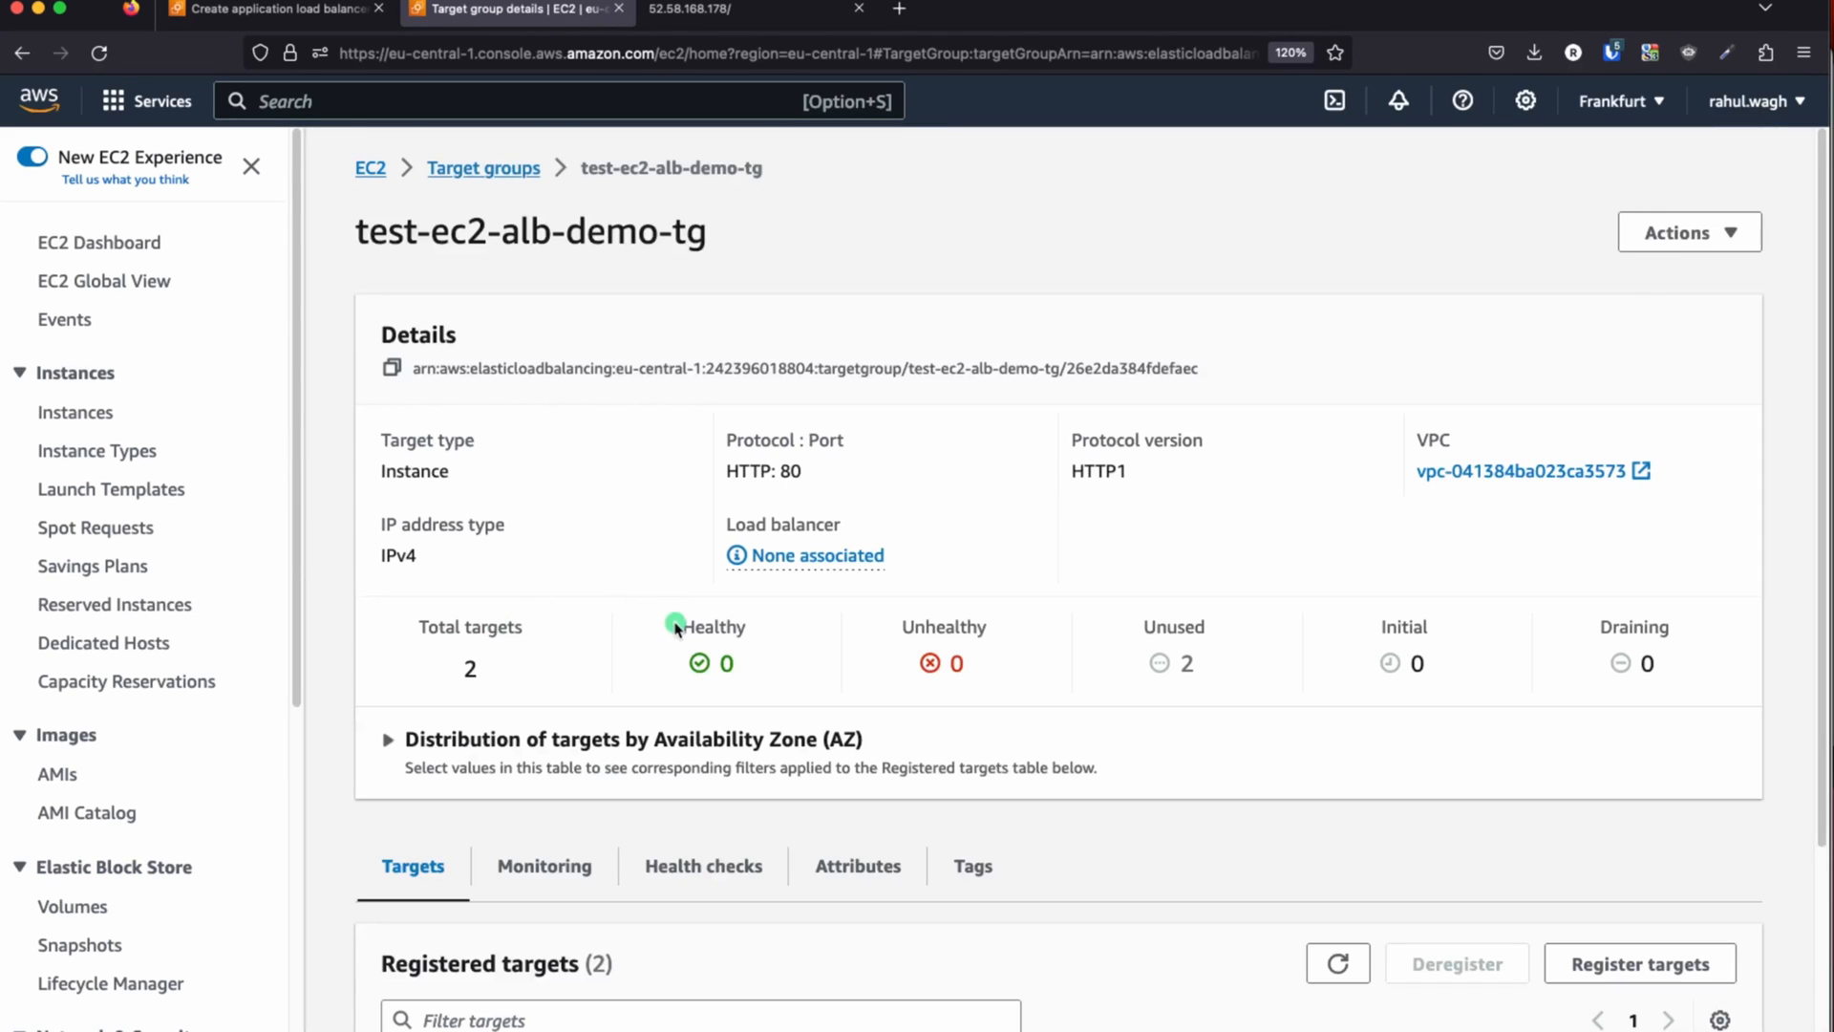
scroll(673, 630, "down", 3)
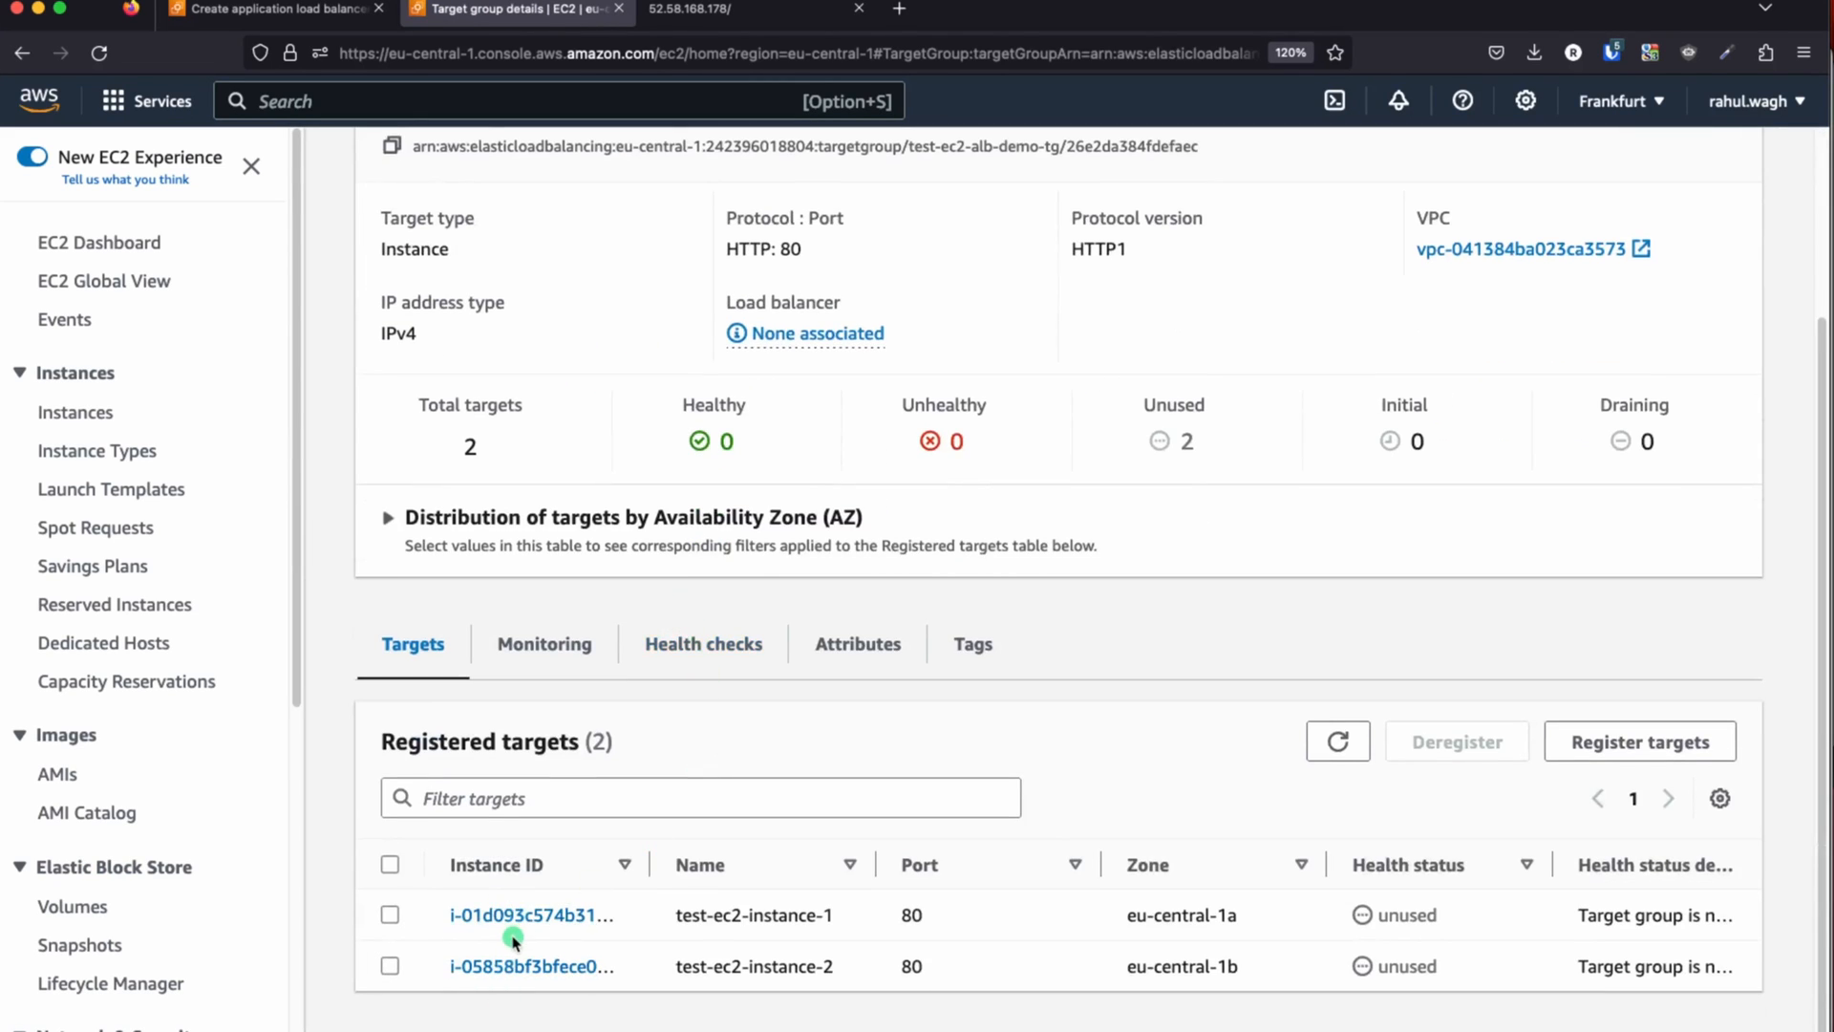
scroll(524, 602, "up", 3)
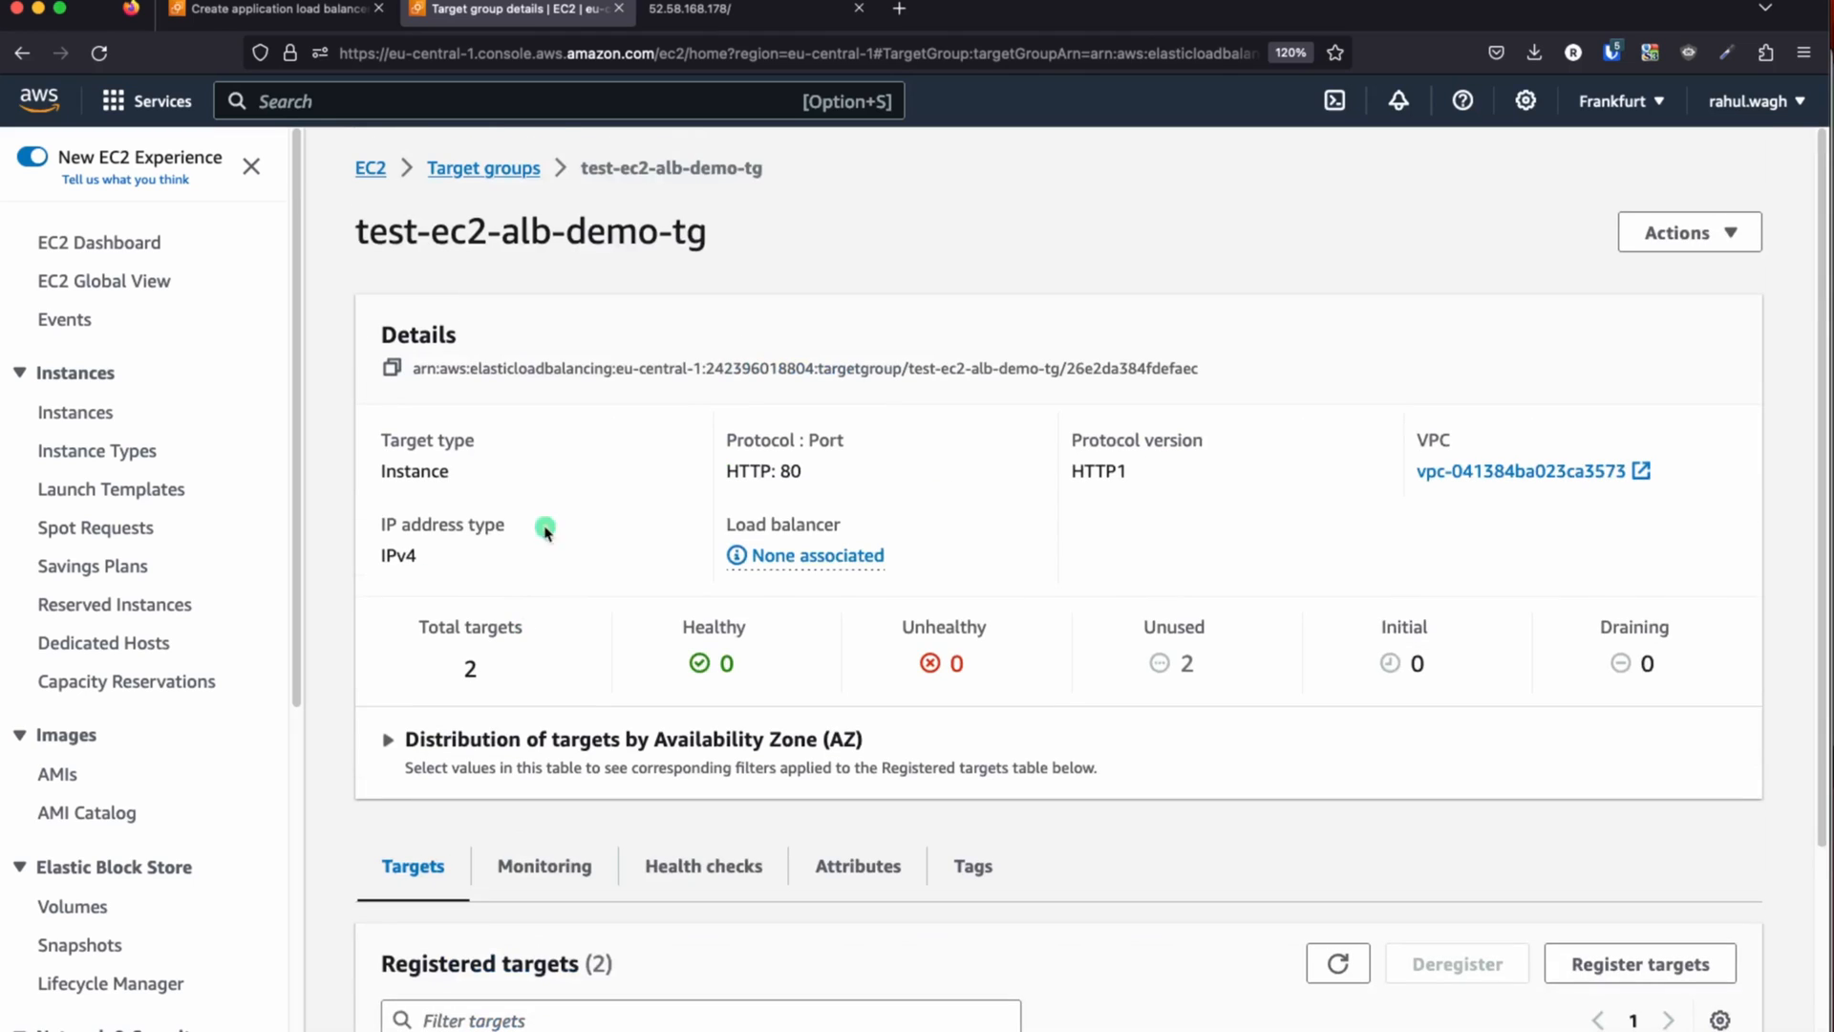
left_click_drag(720, 233, 366, 231)
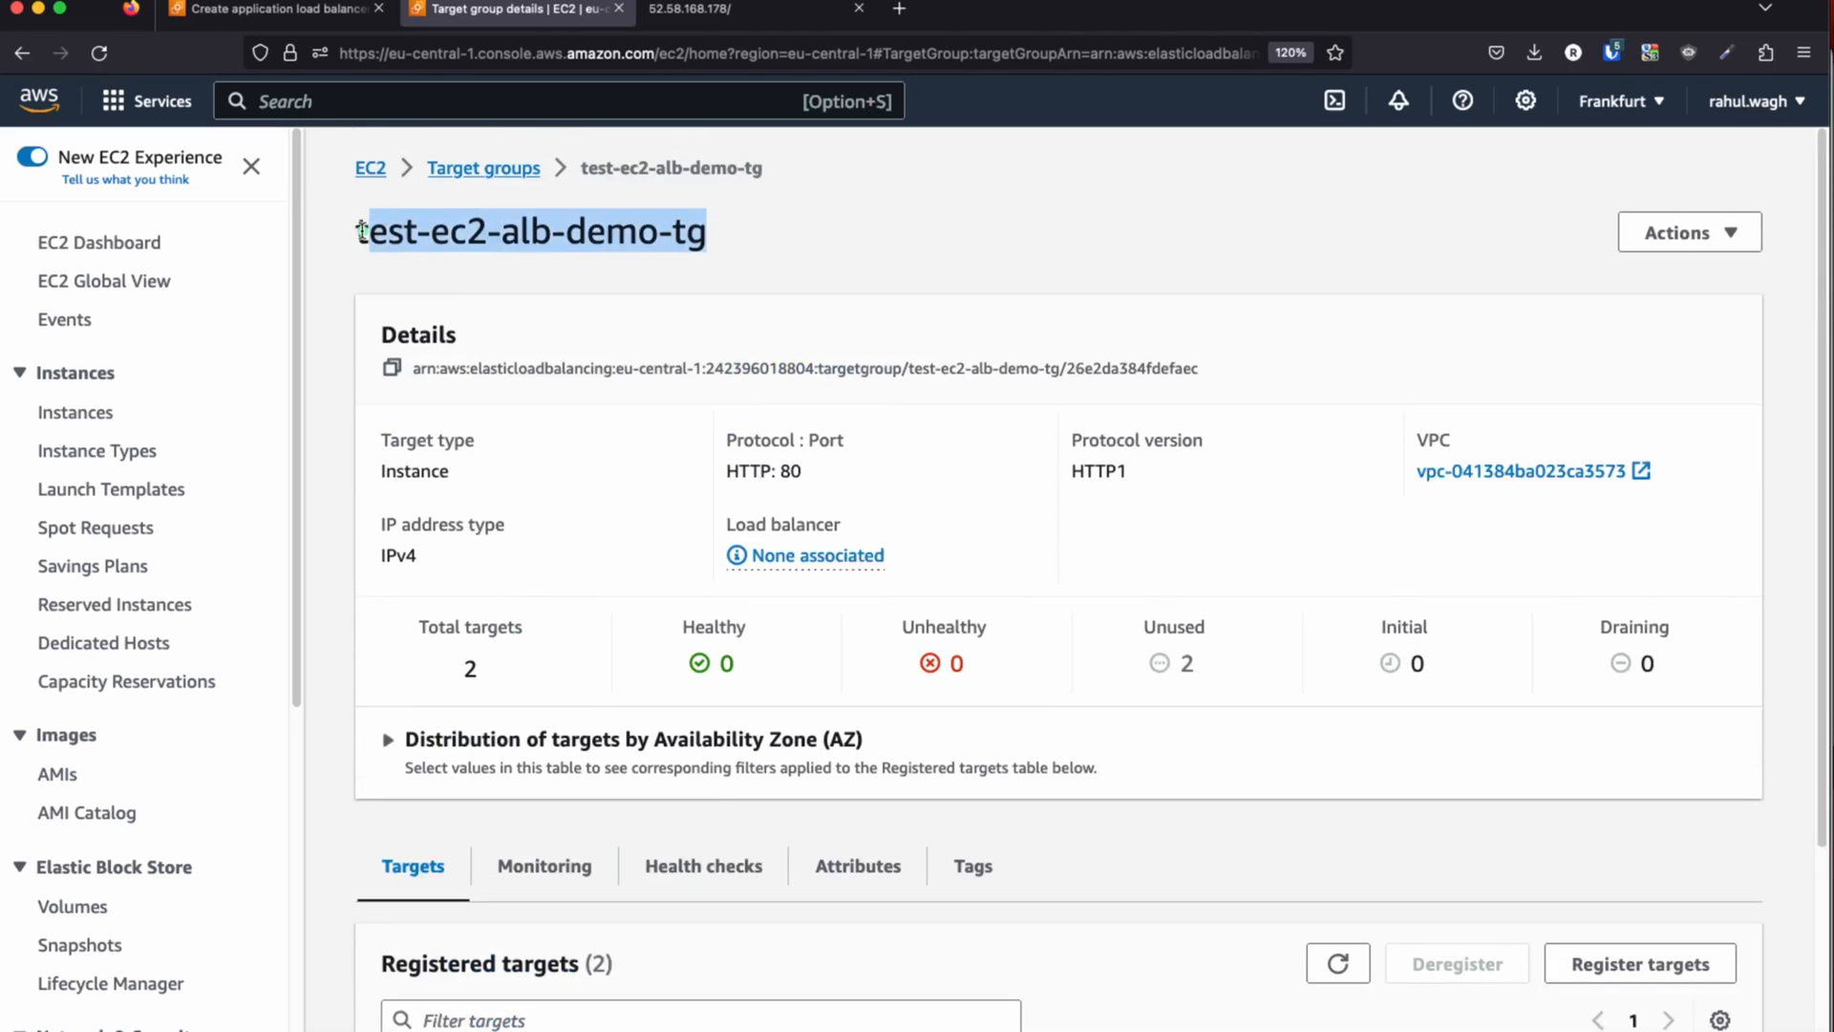
- Return to the load balancer form and set the HTTP:80 listener to forward to test-ec2-alb-demo-tg
left_click(272, 9)
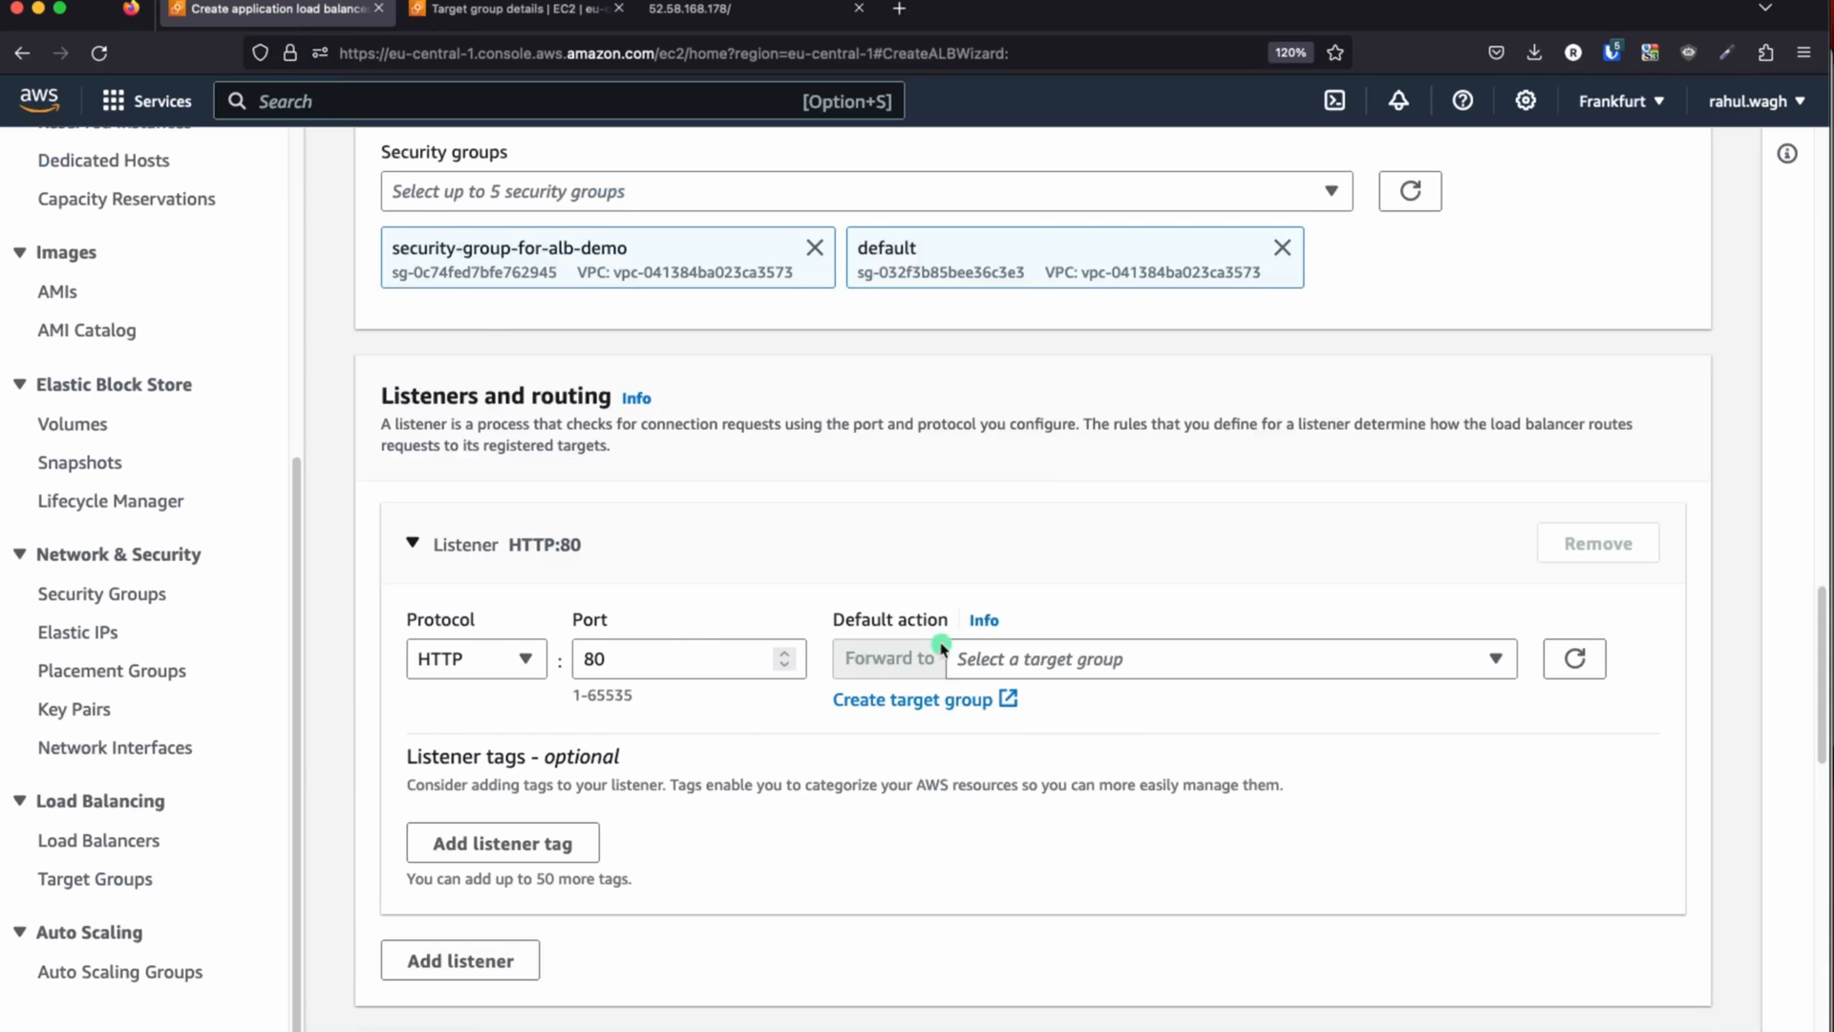
scroll(1023, 573, "up", 2)
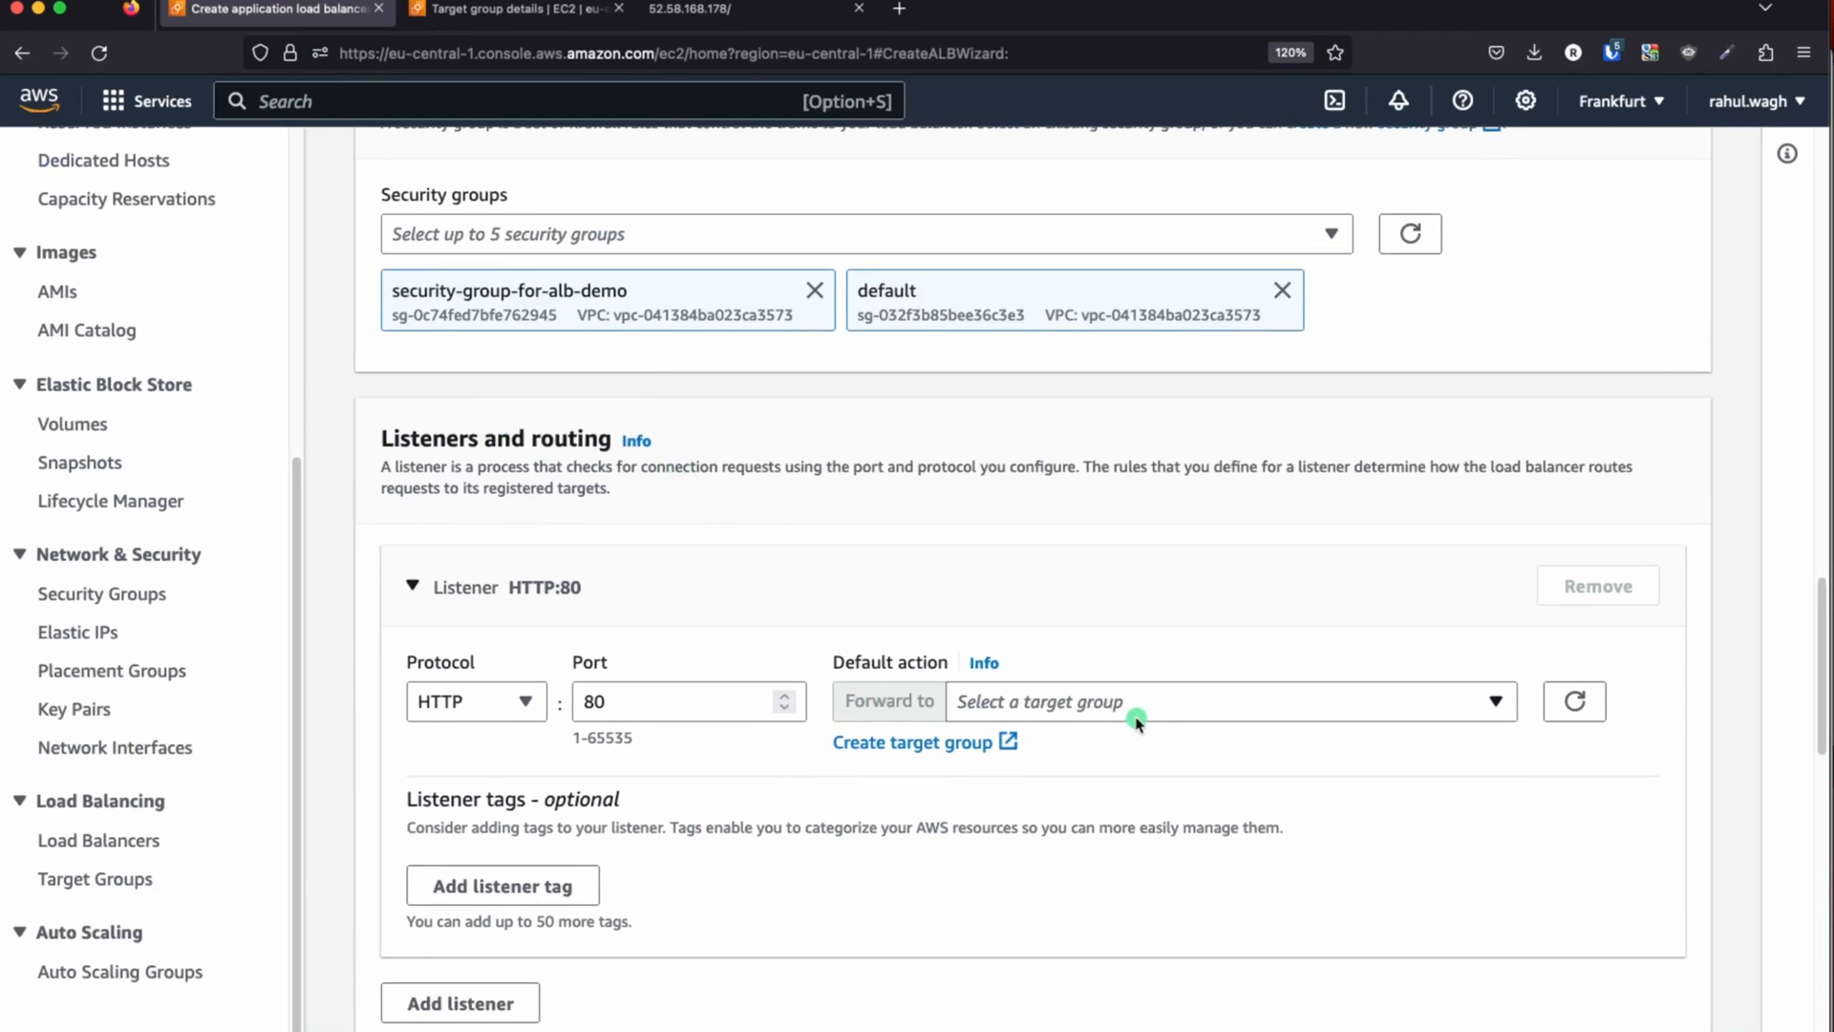
left_click(1194, 711)
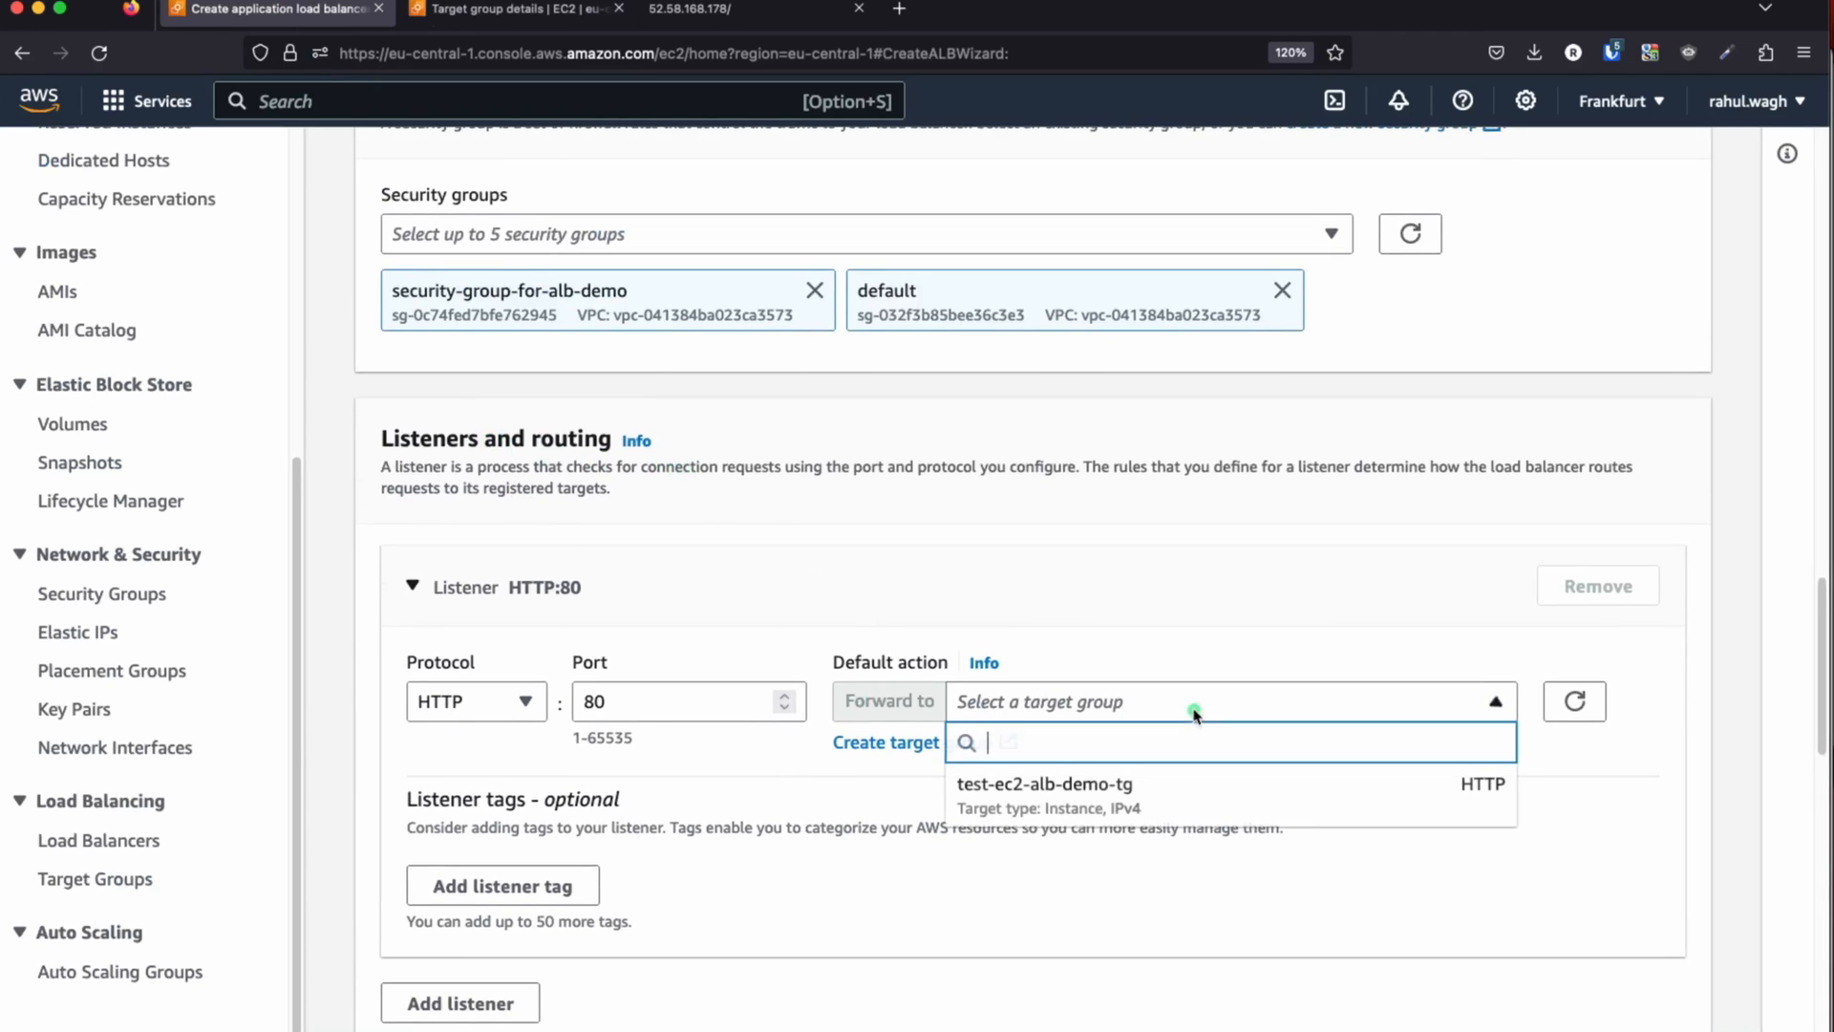
left_click(1128, 793)
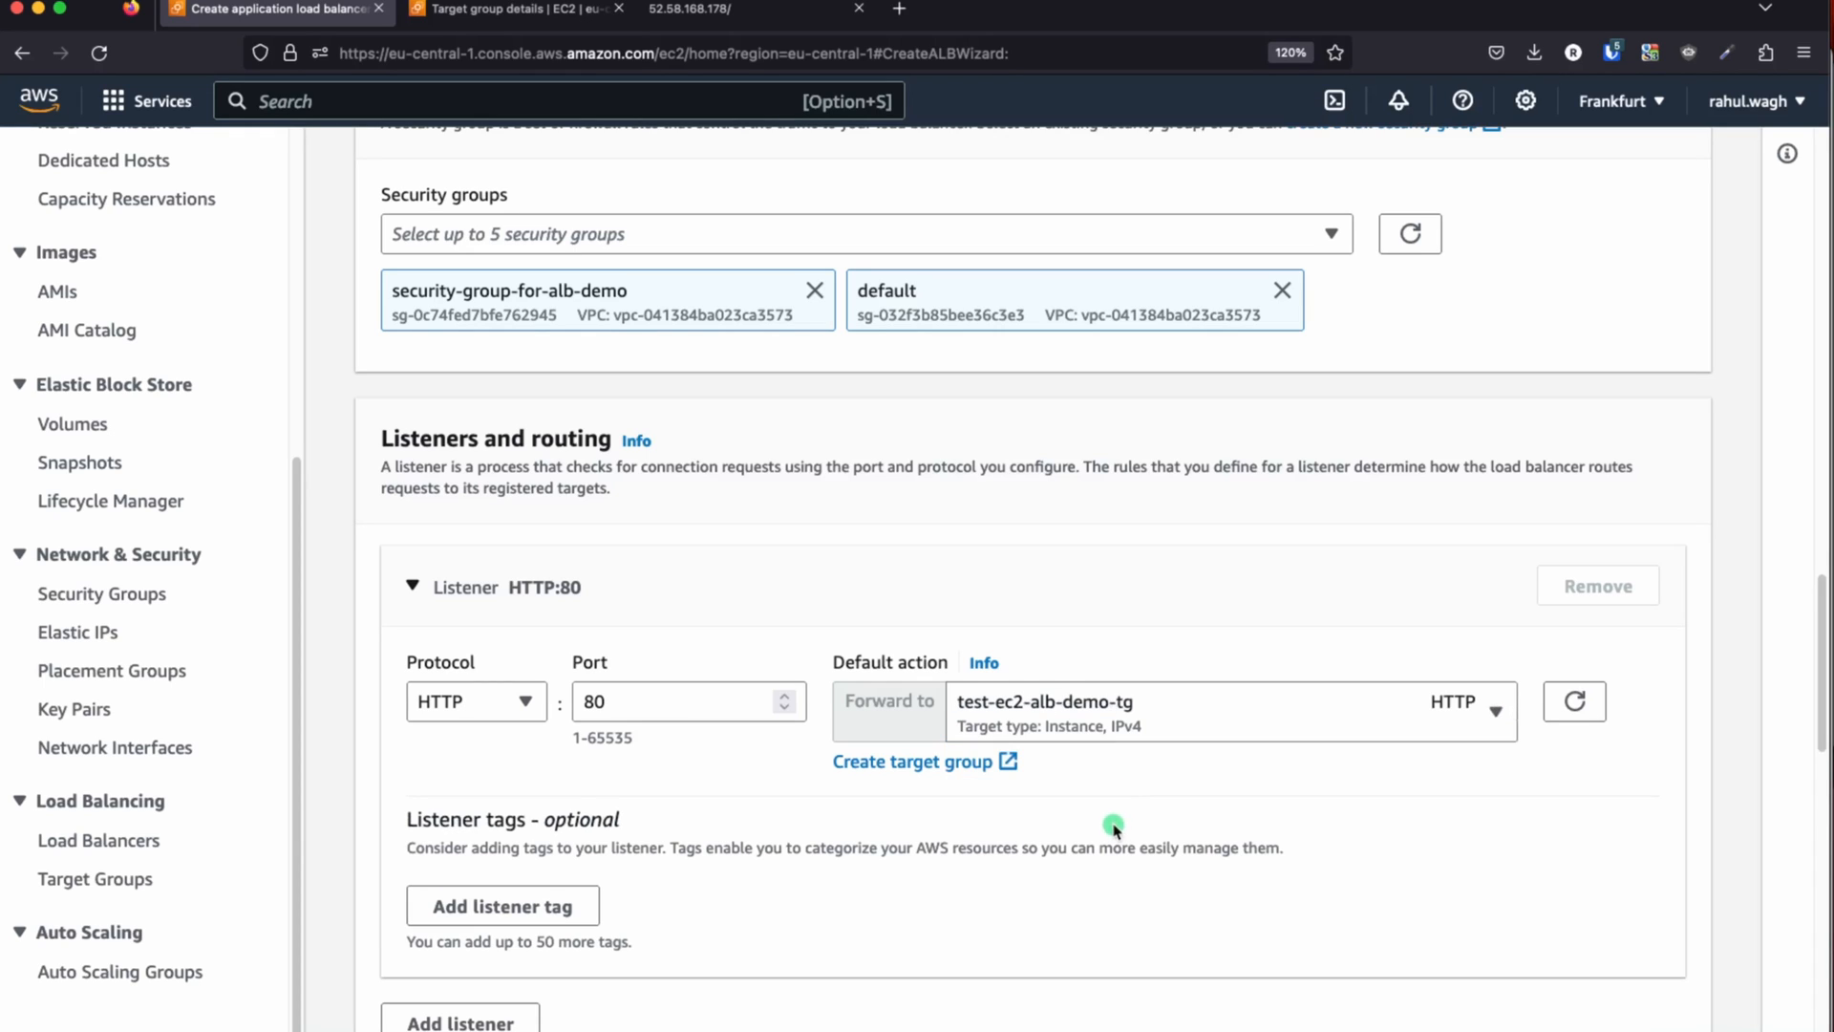
- Review the remaining options and the summary's security groups, network mapping and listener routing for the load balancer
scroll(1117, 827, "down", 5)
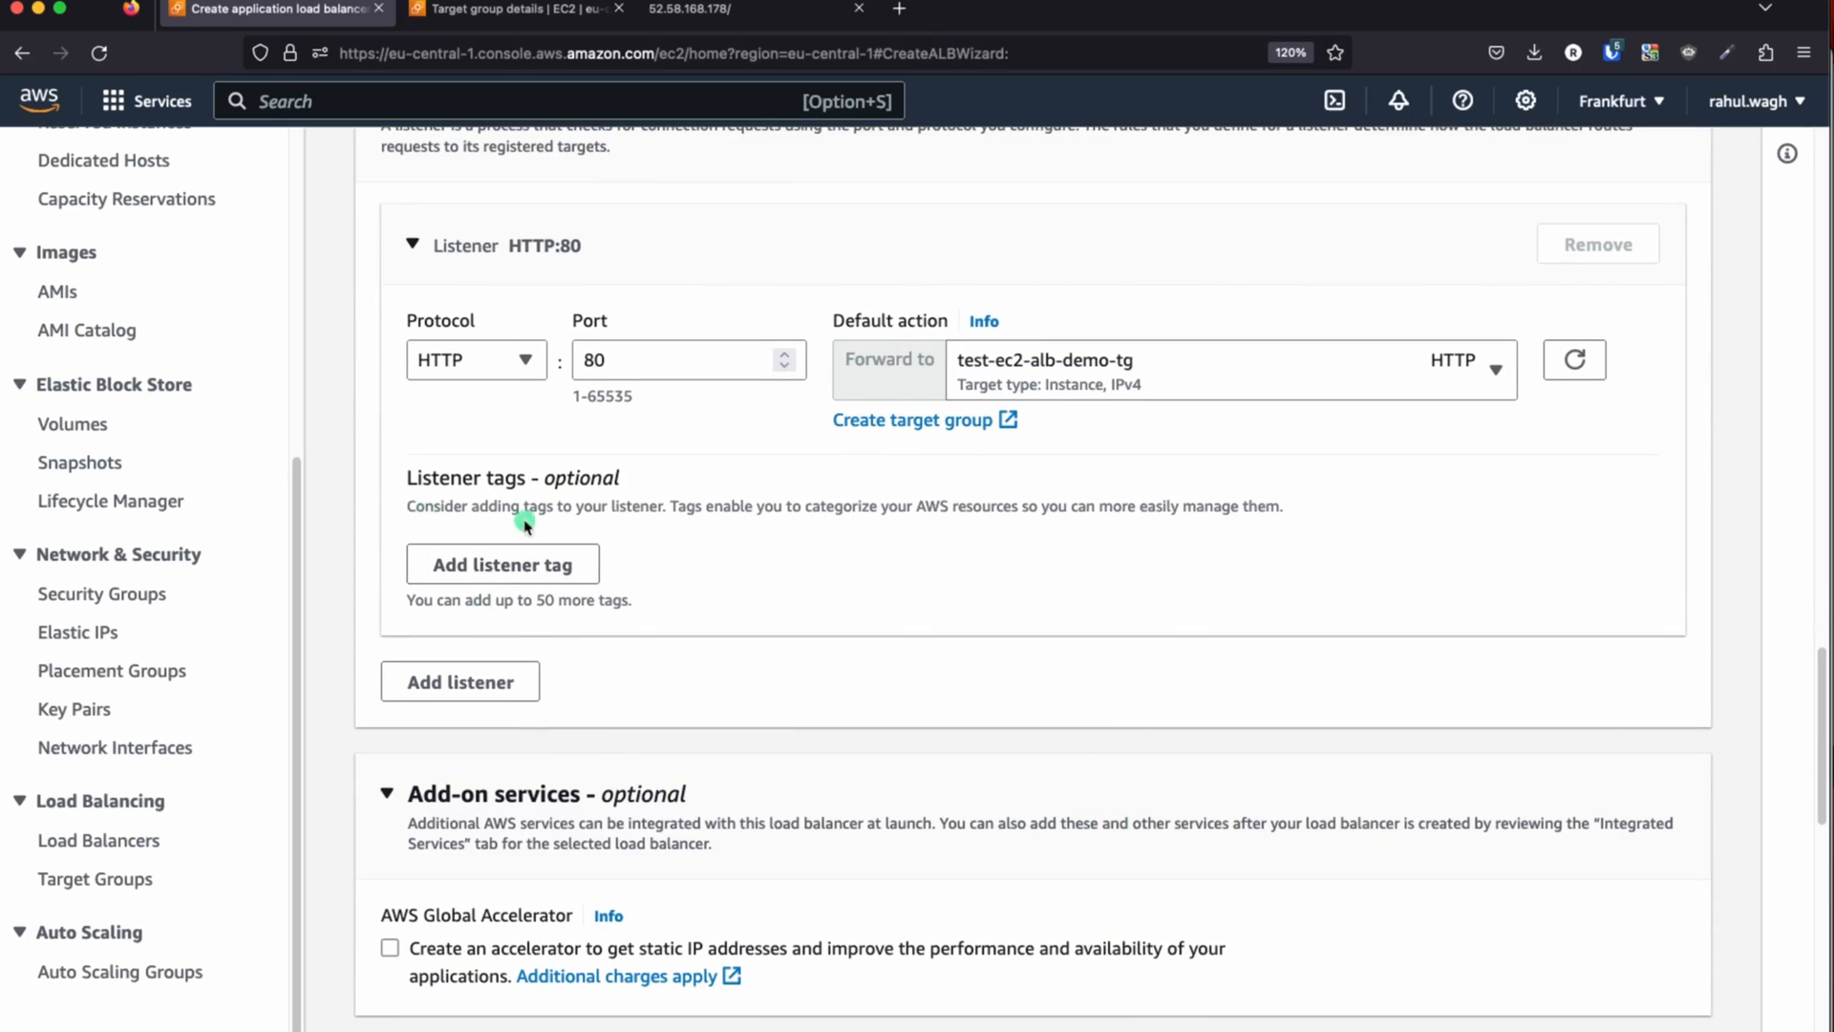
scroll(722, 611, "down", 5)
scroll(737, 619, "down", 5)
scroll(736, 612, "down", 3)
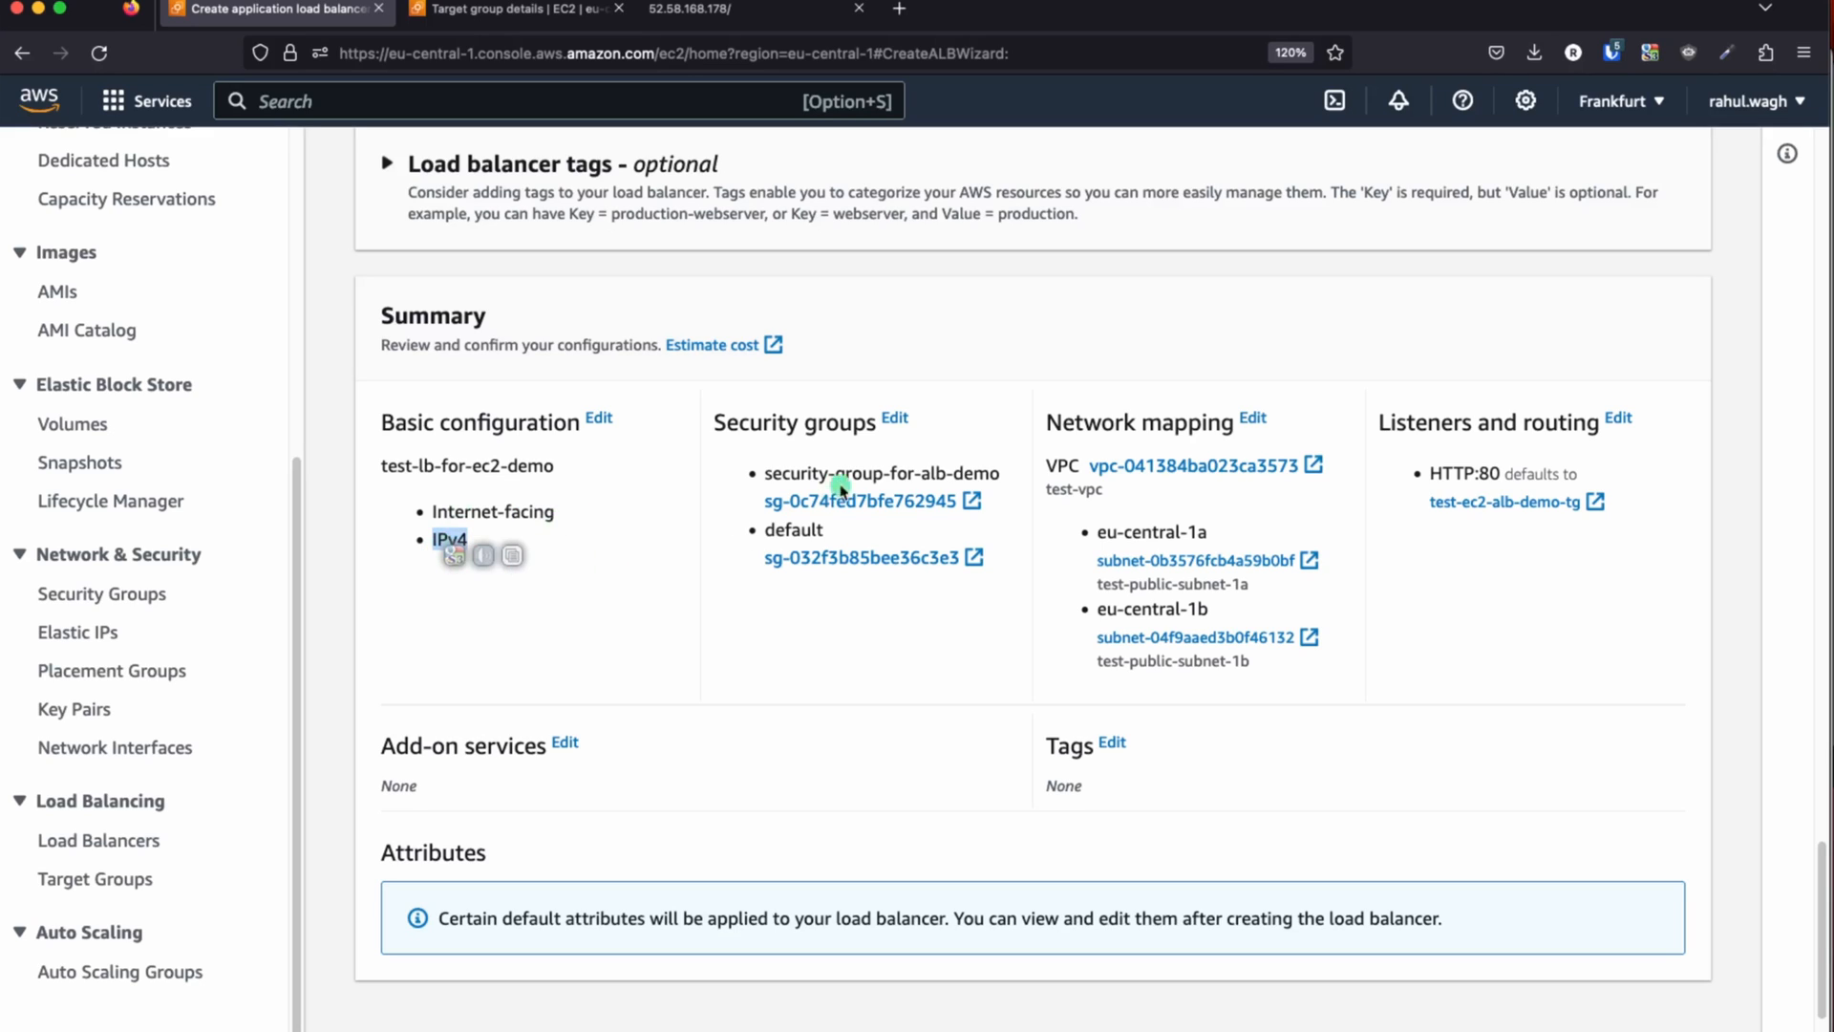
double_click(839, 424)
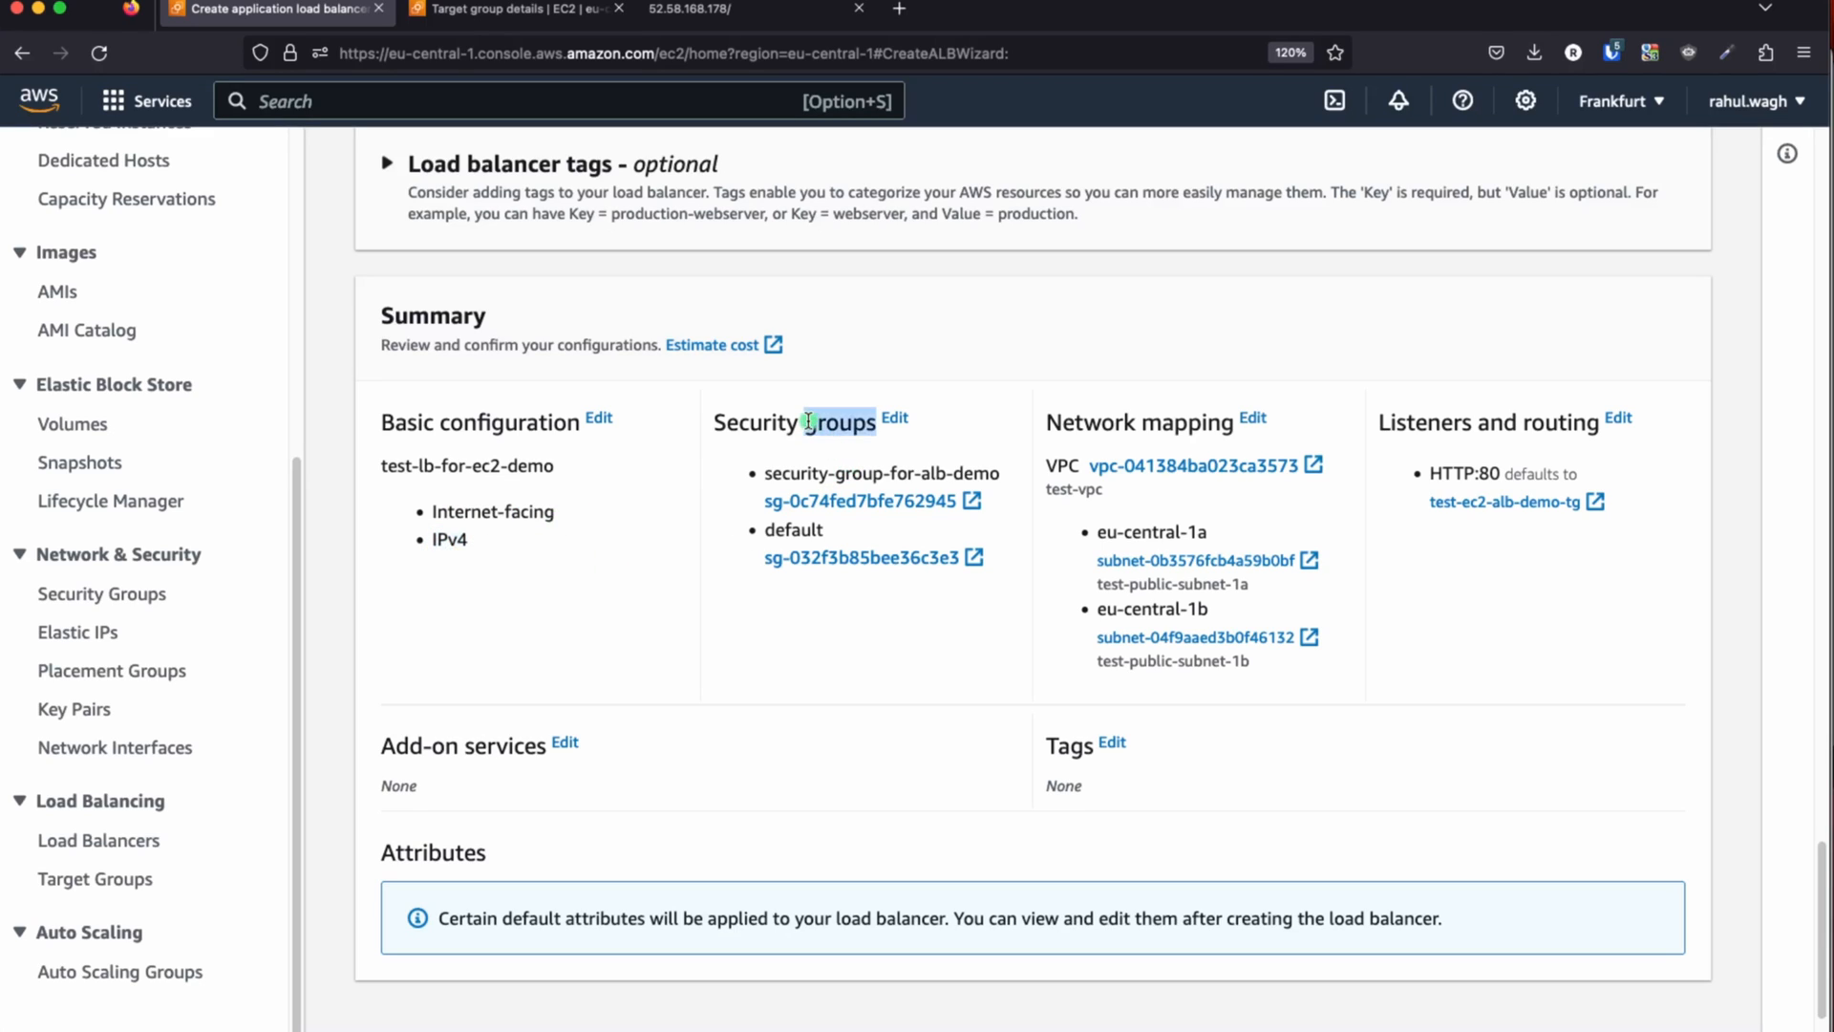
triple_click(826, 472)
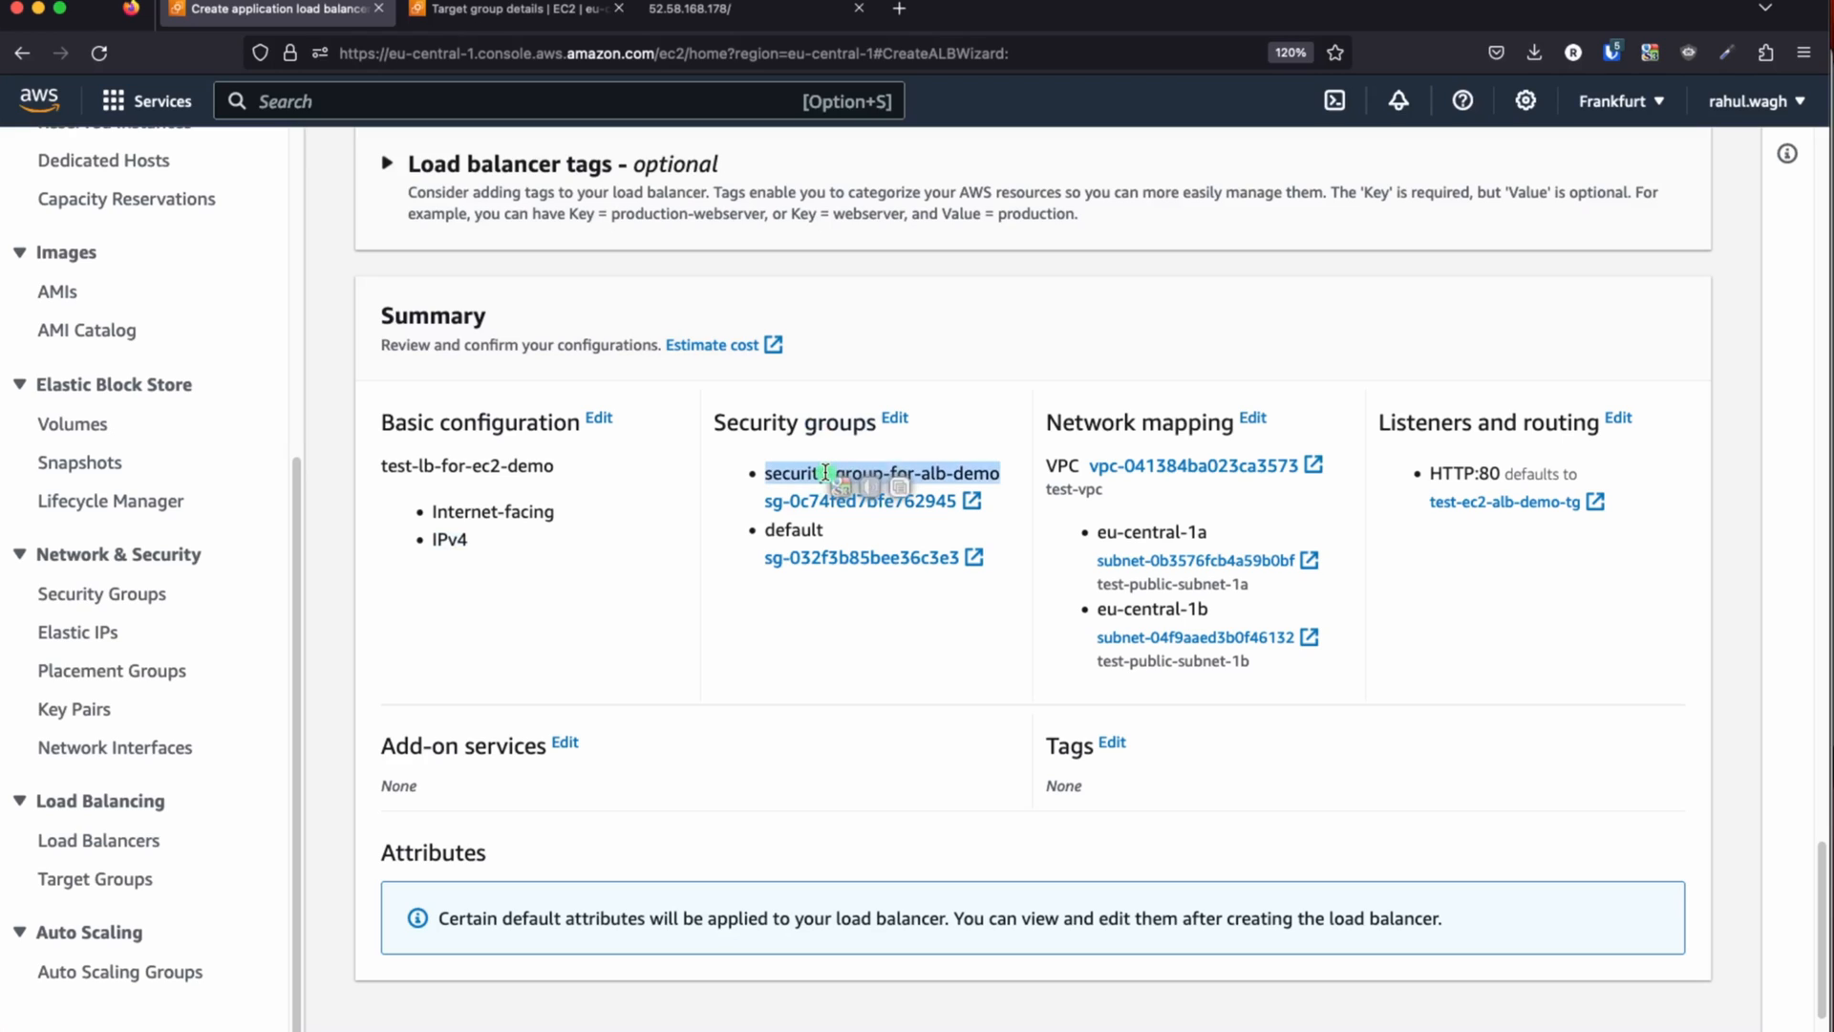
double_click(793, 530)
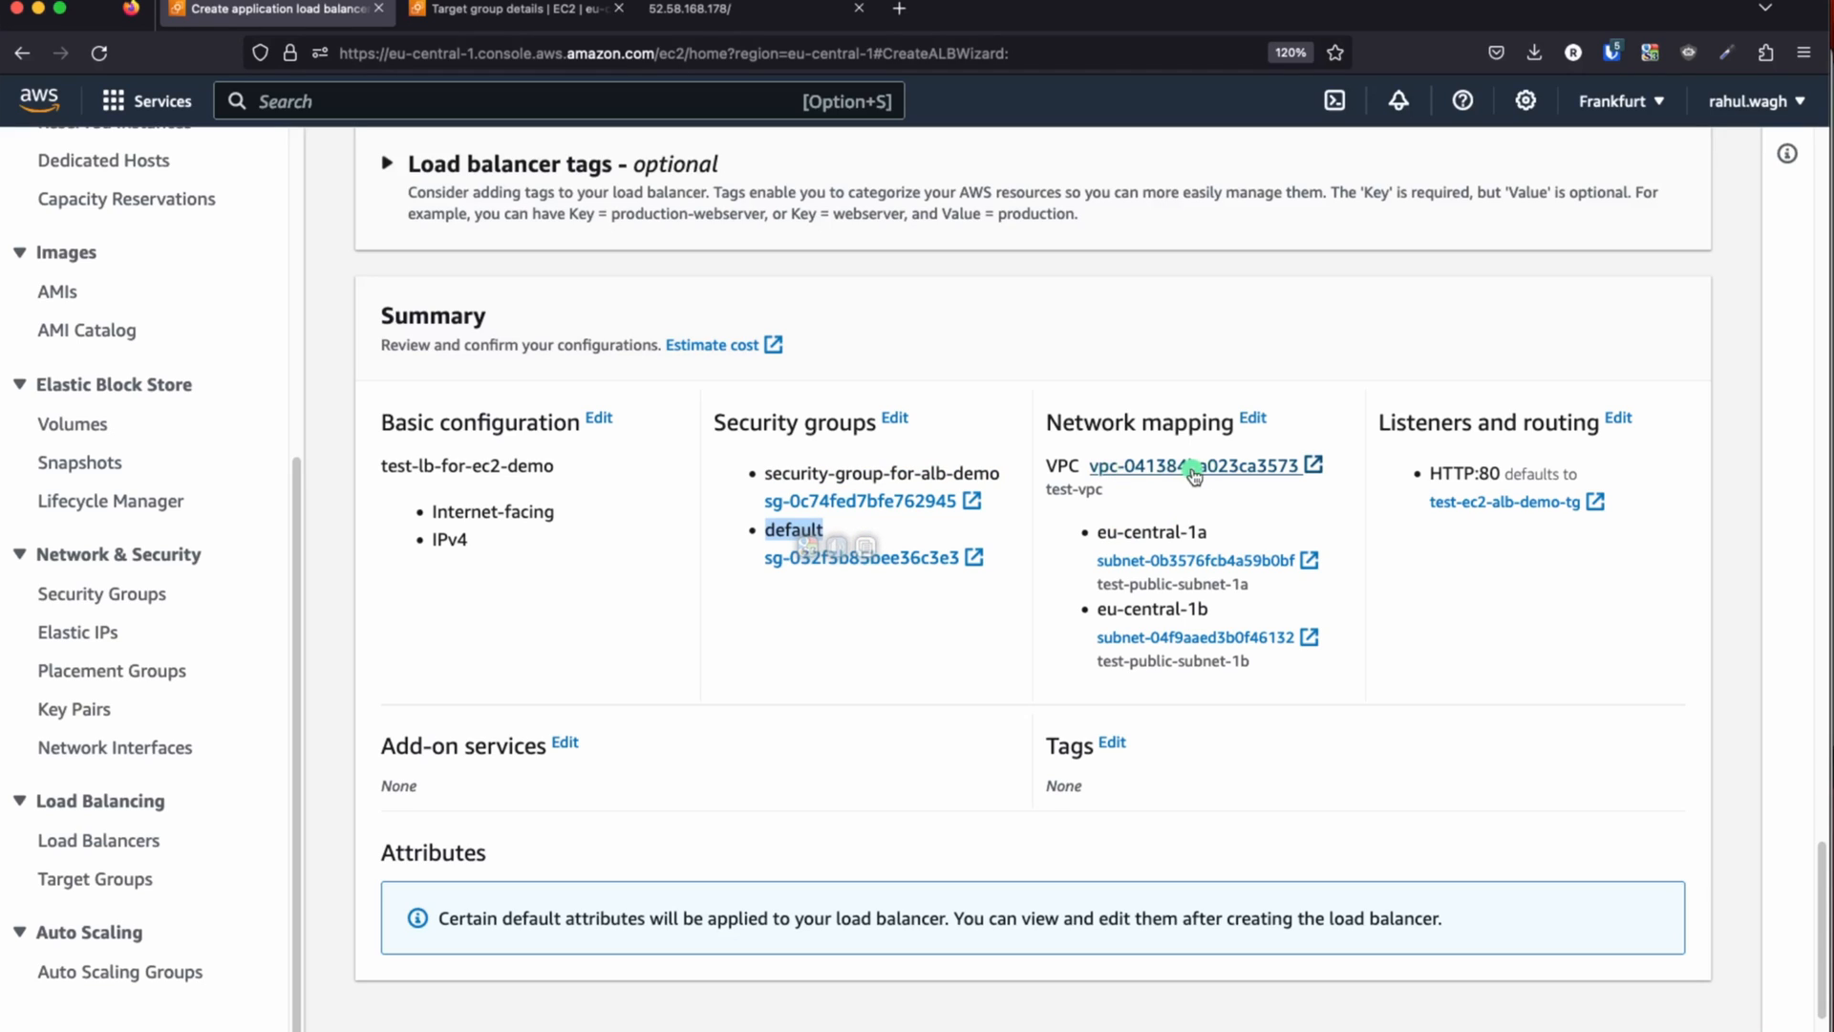
left_click_drag(1095, 531, 1326, 648)
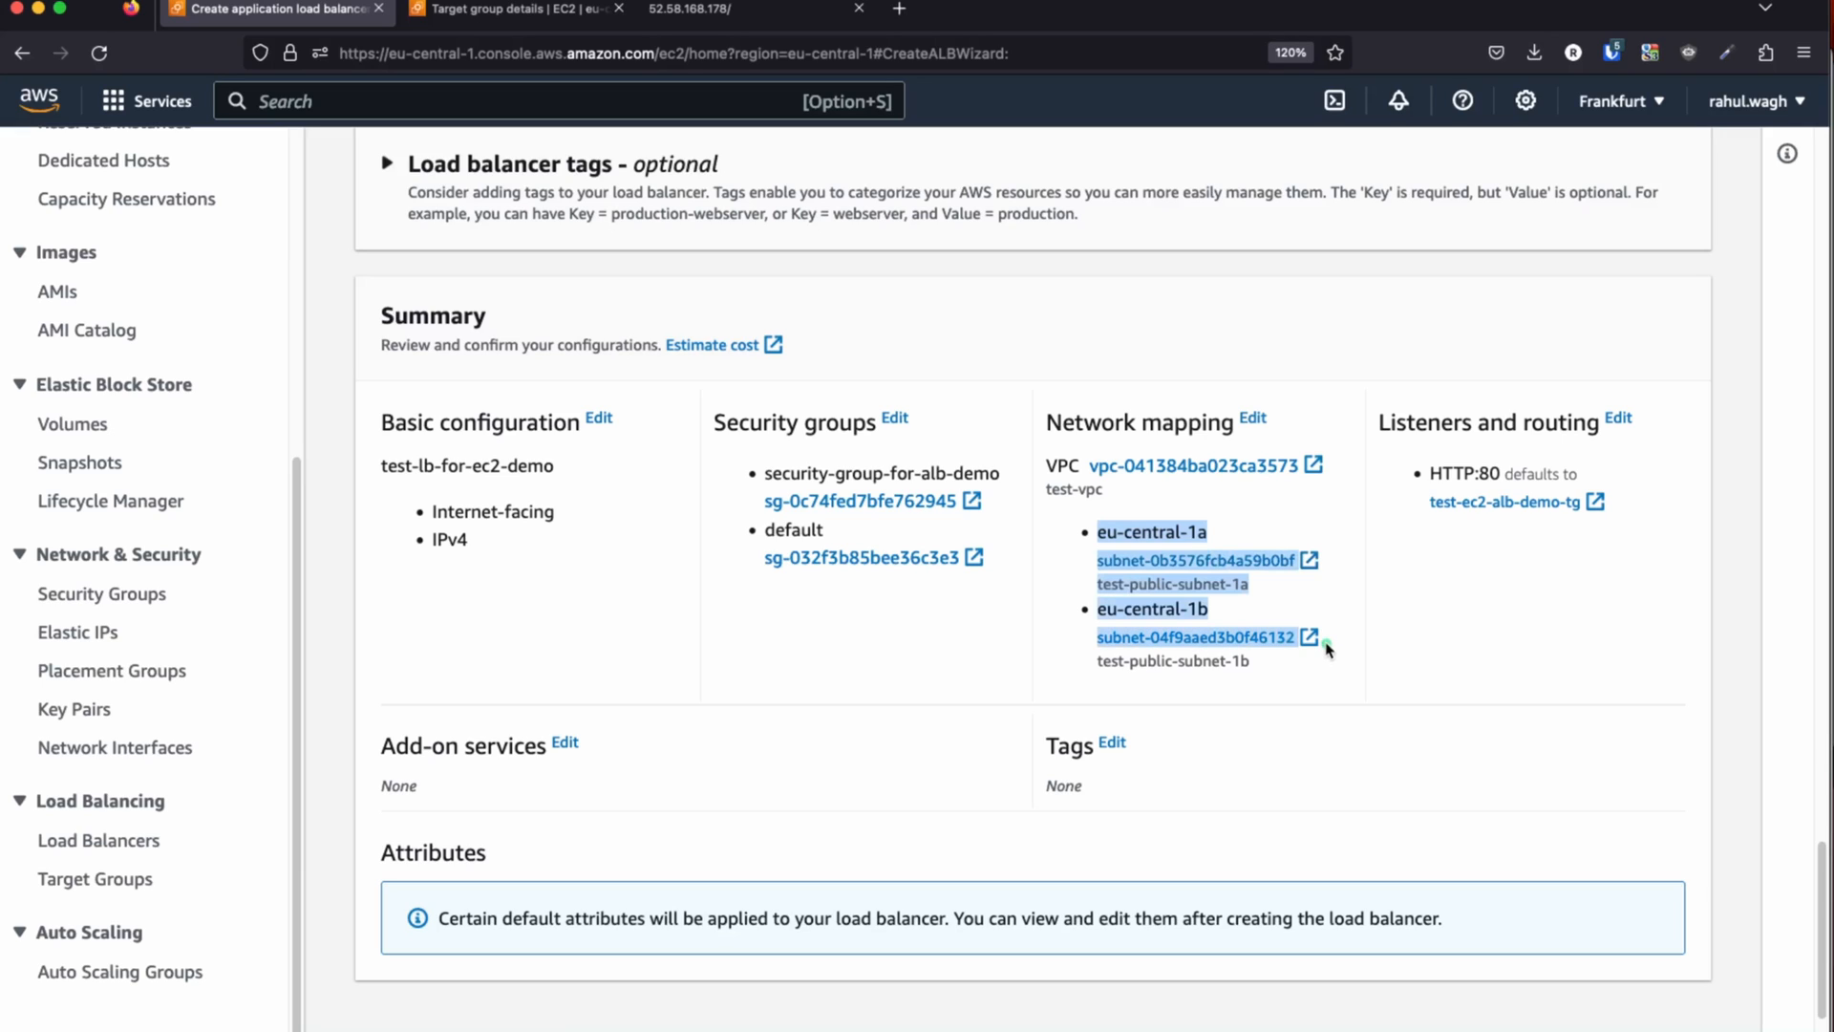
left_click(1557, 597)
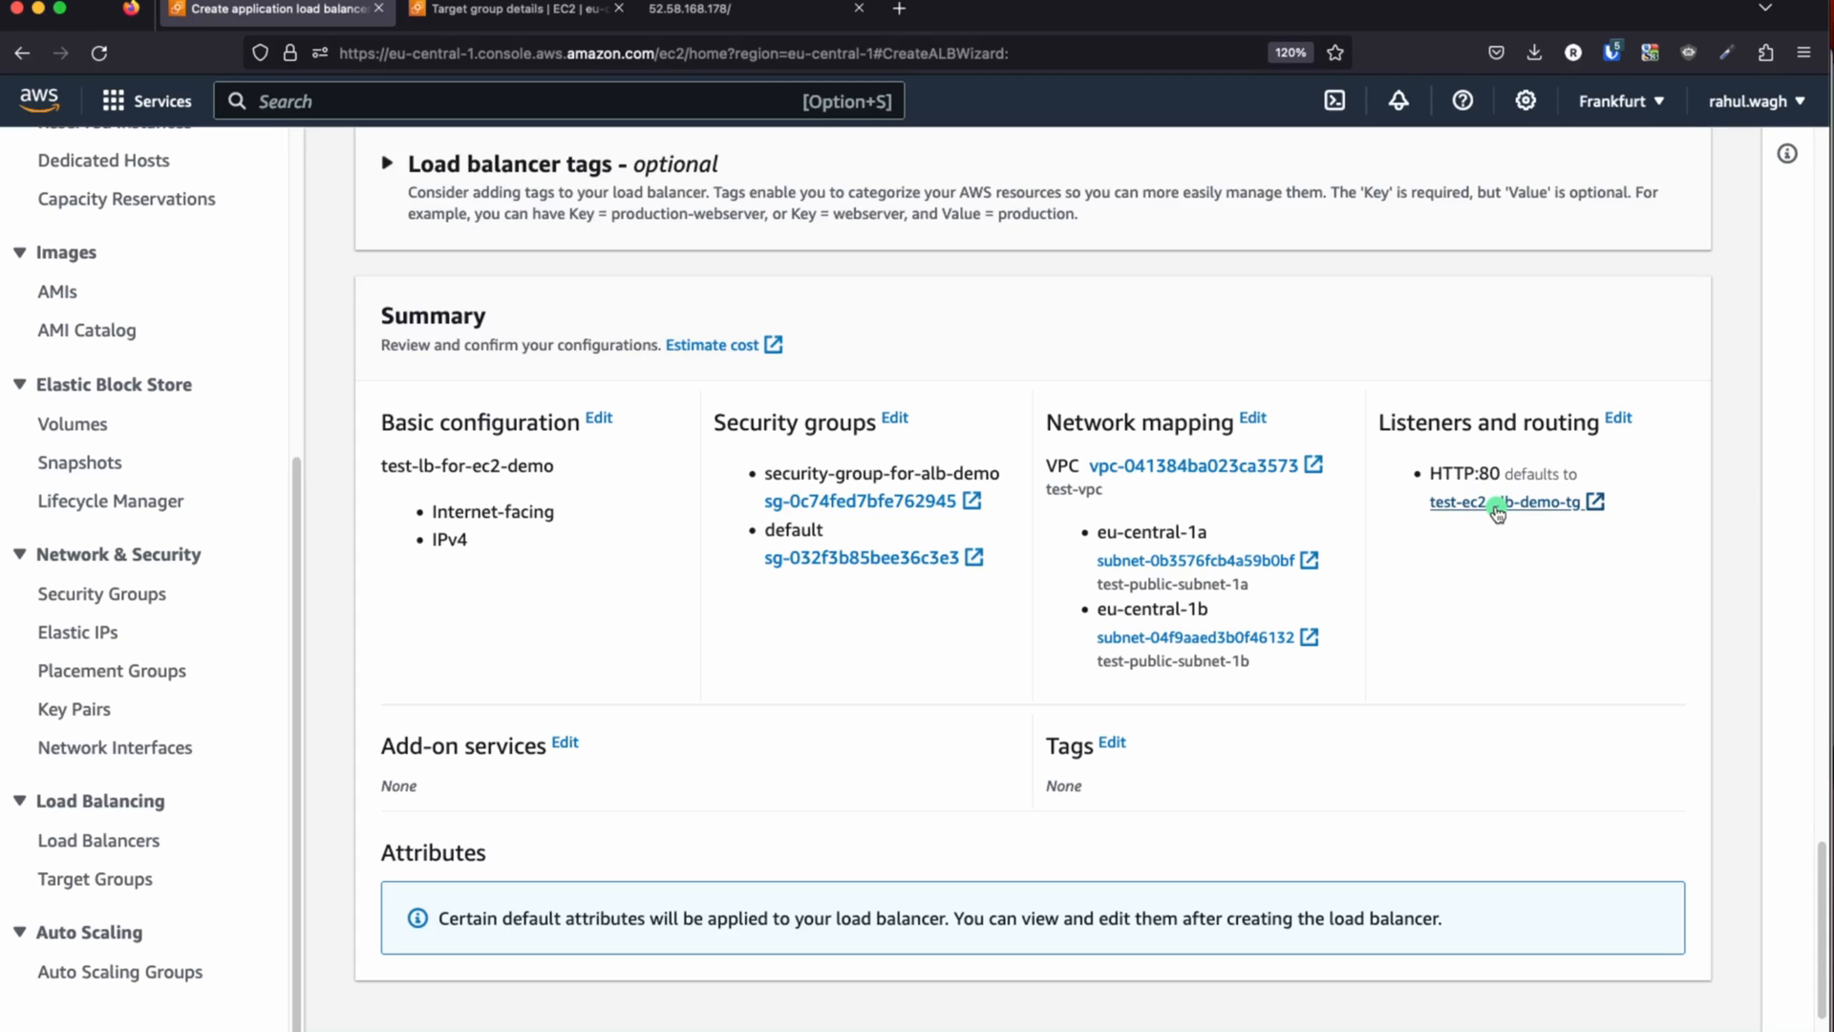
- Create the load balancer and check its state in the load balancers list, widening the State column
scroll(1385, 649, "down", 2)
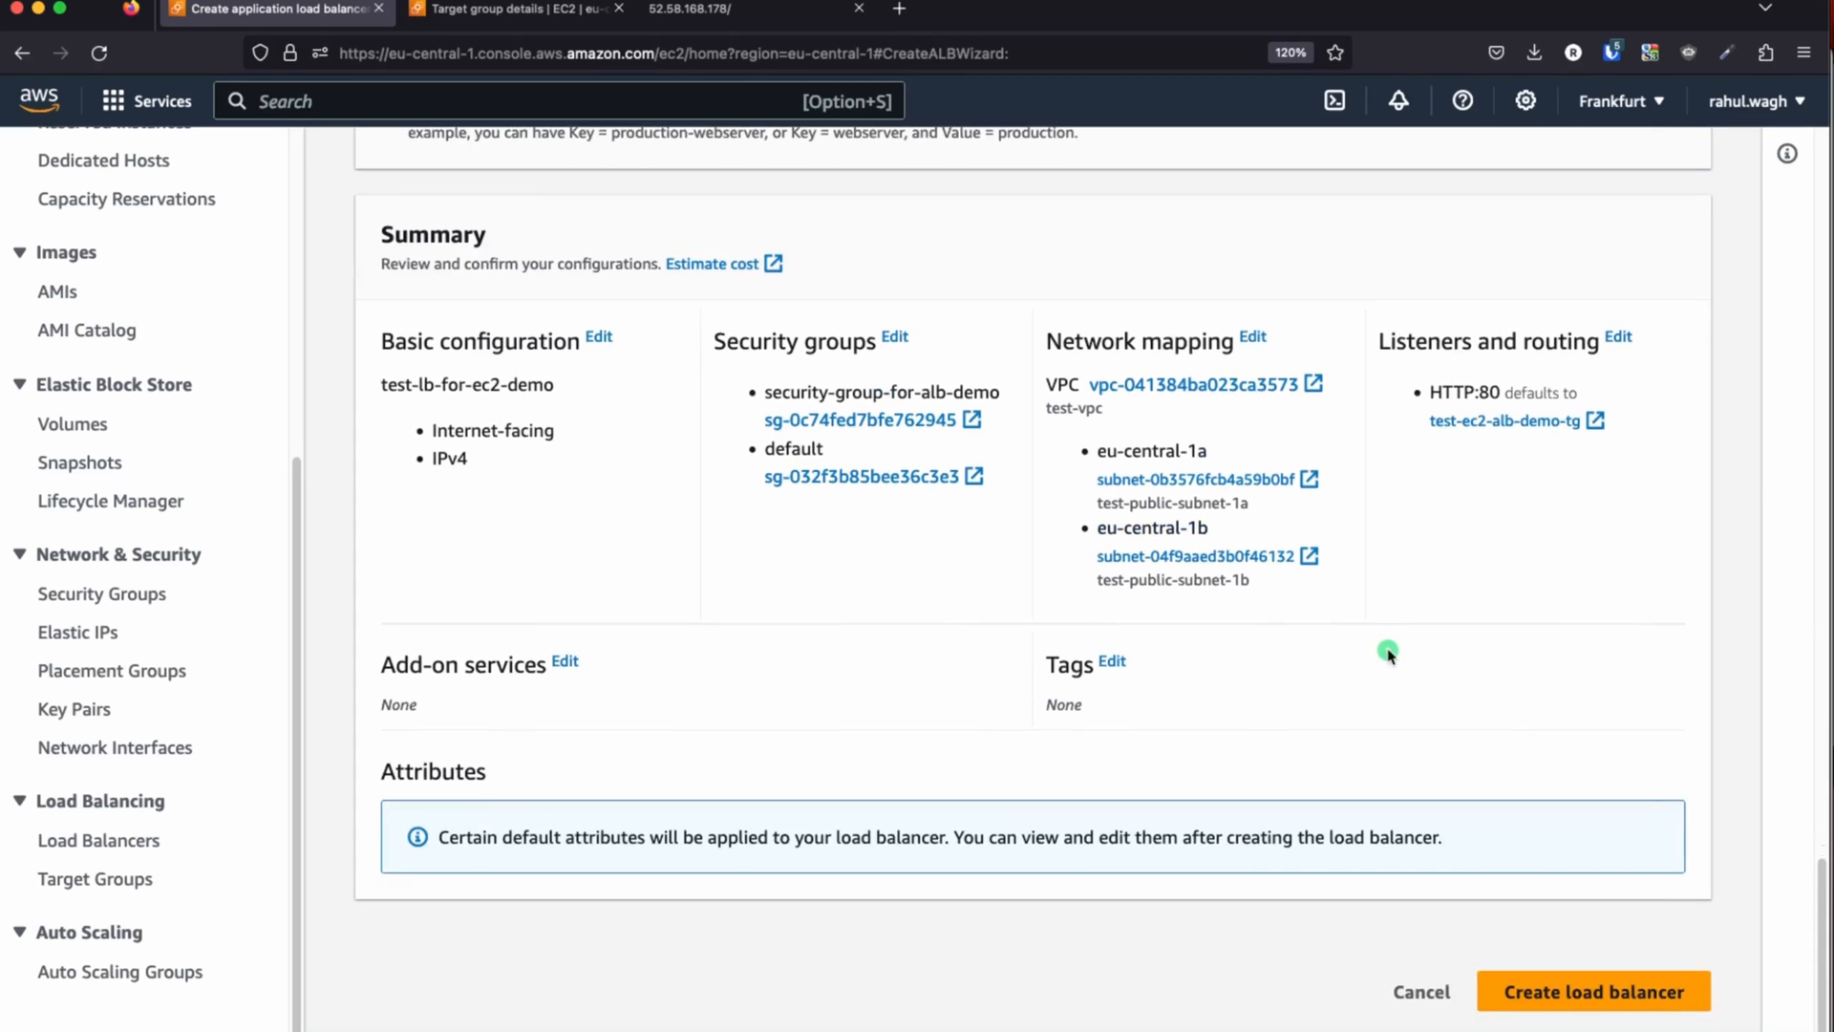
left_click(1593, 993)
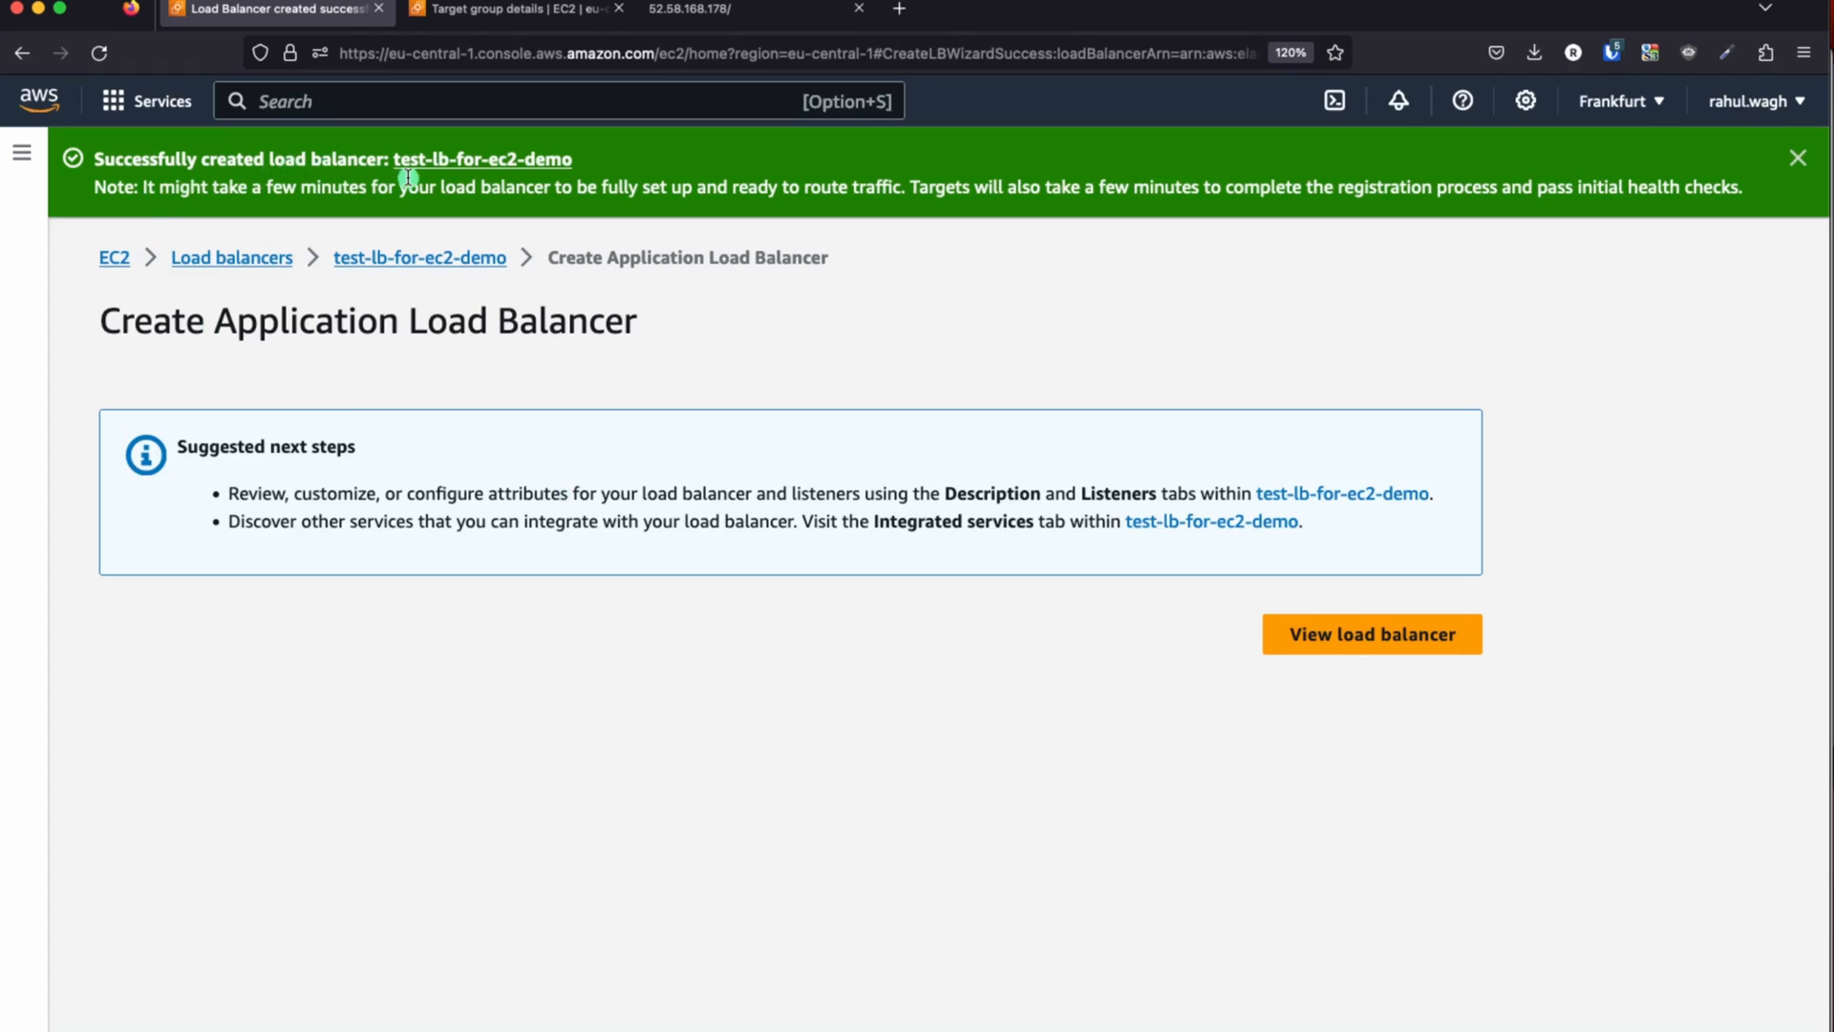
left_click(213, 260)
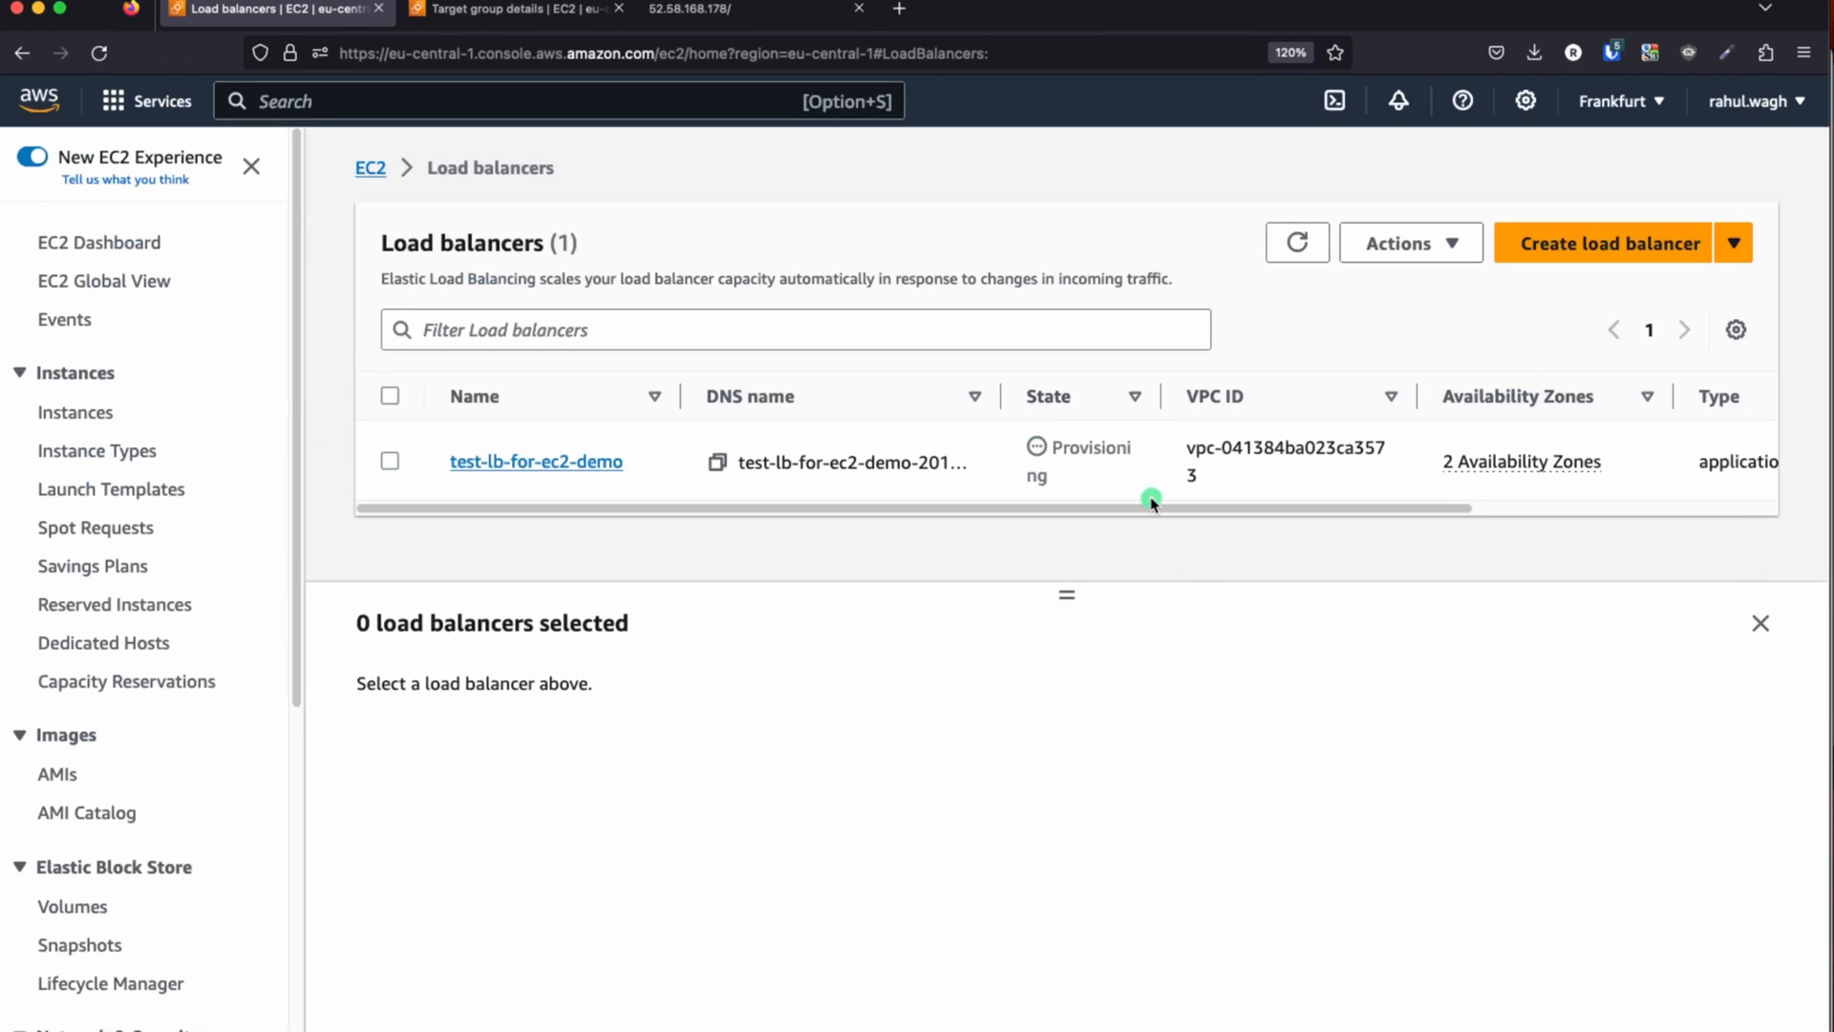
left_click_drag(1159, 395, 1251, 395)
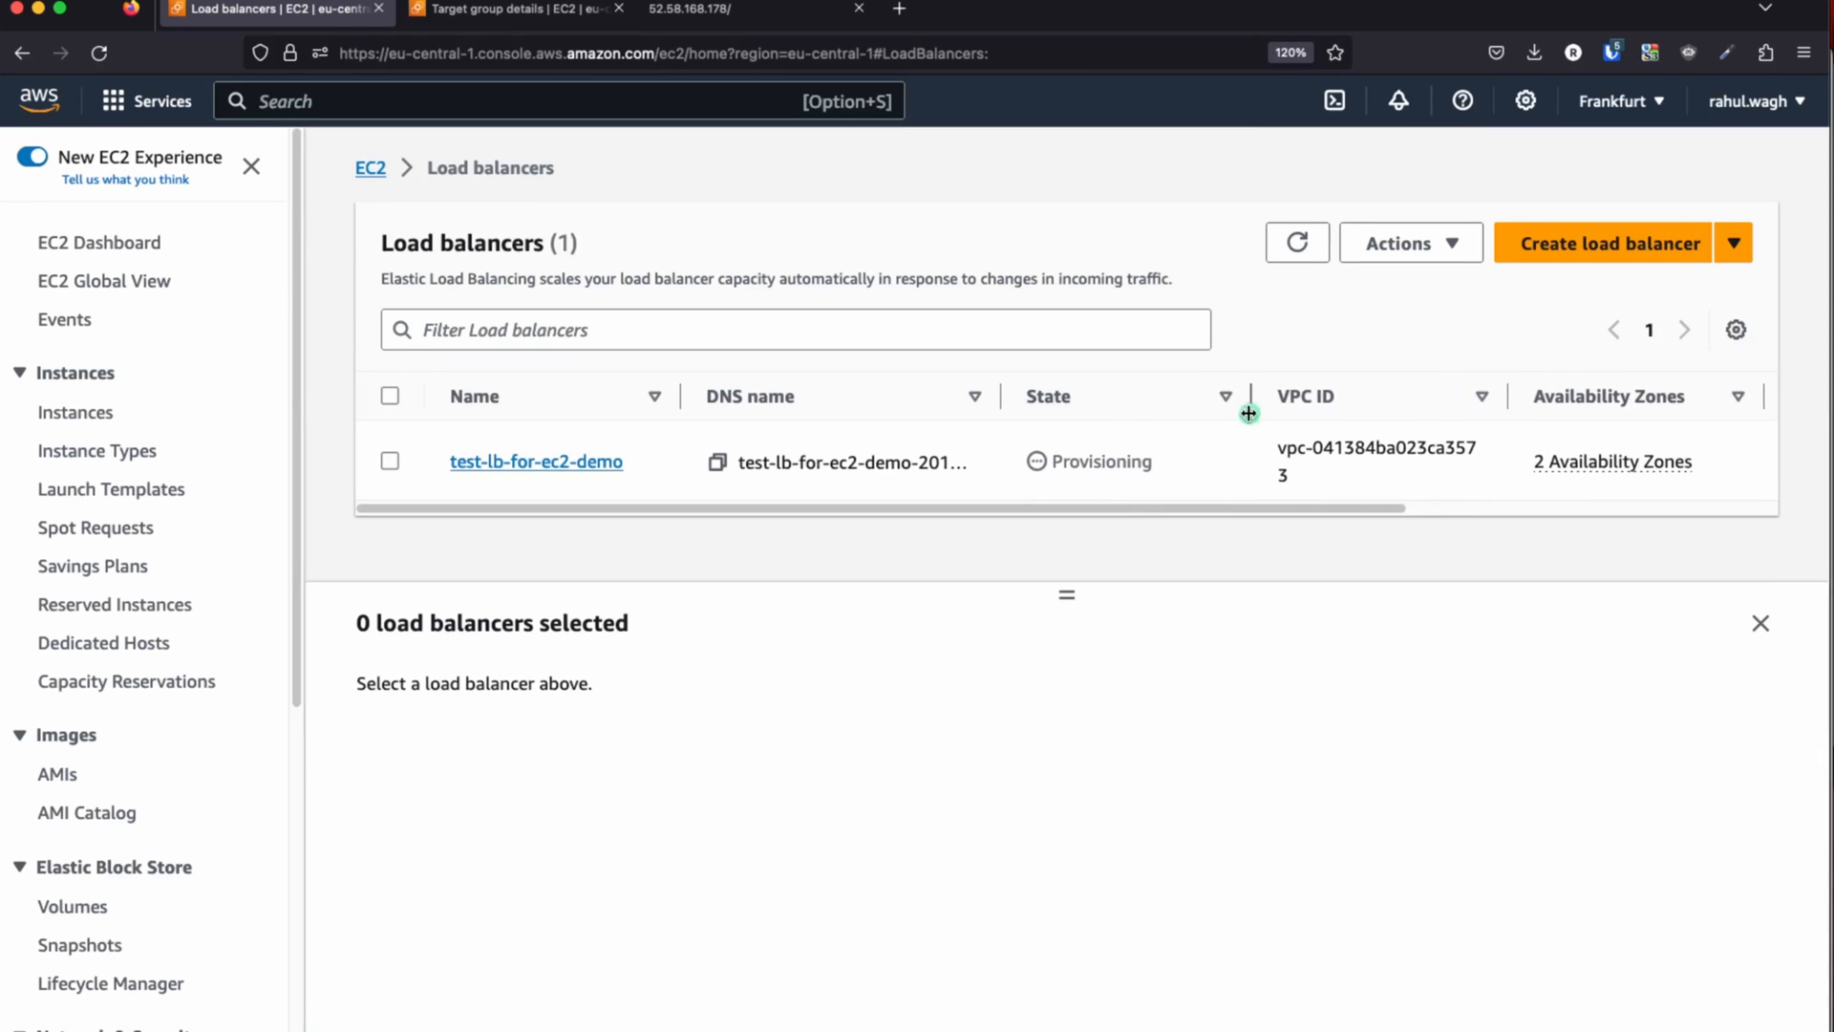
double_click(1134, 462)
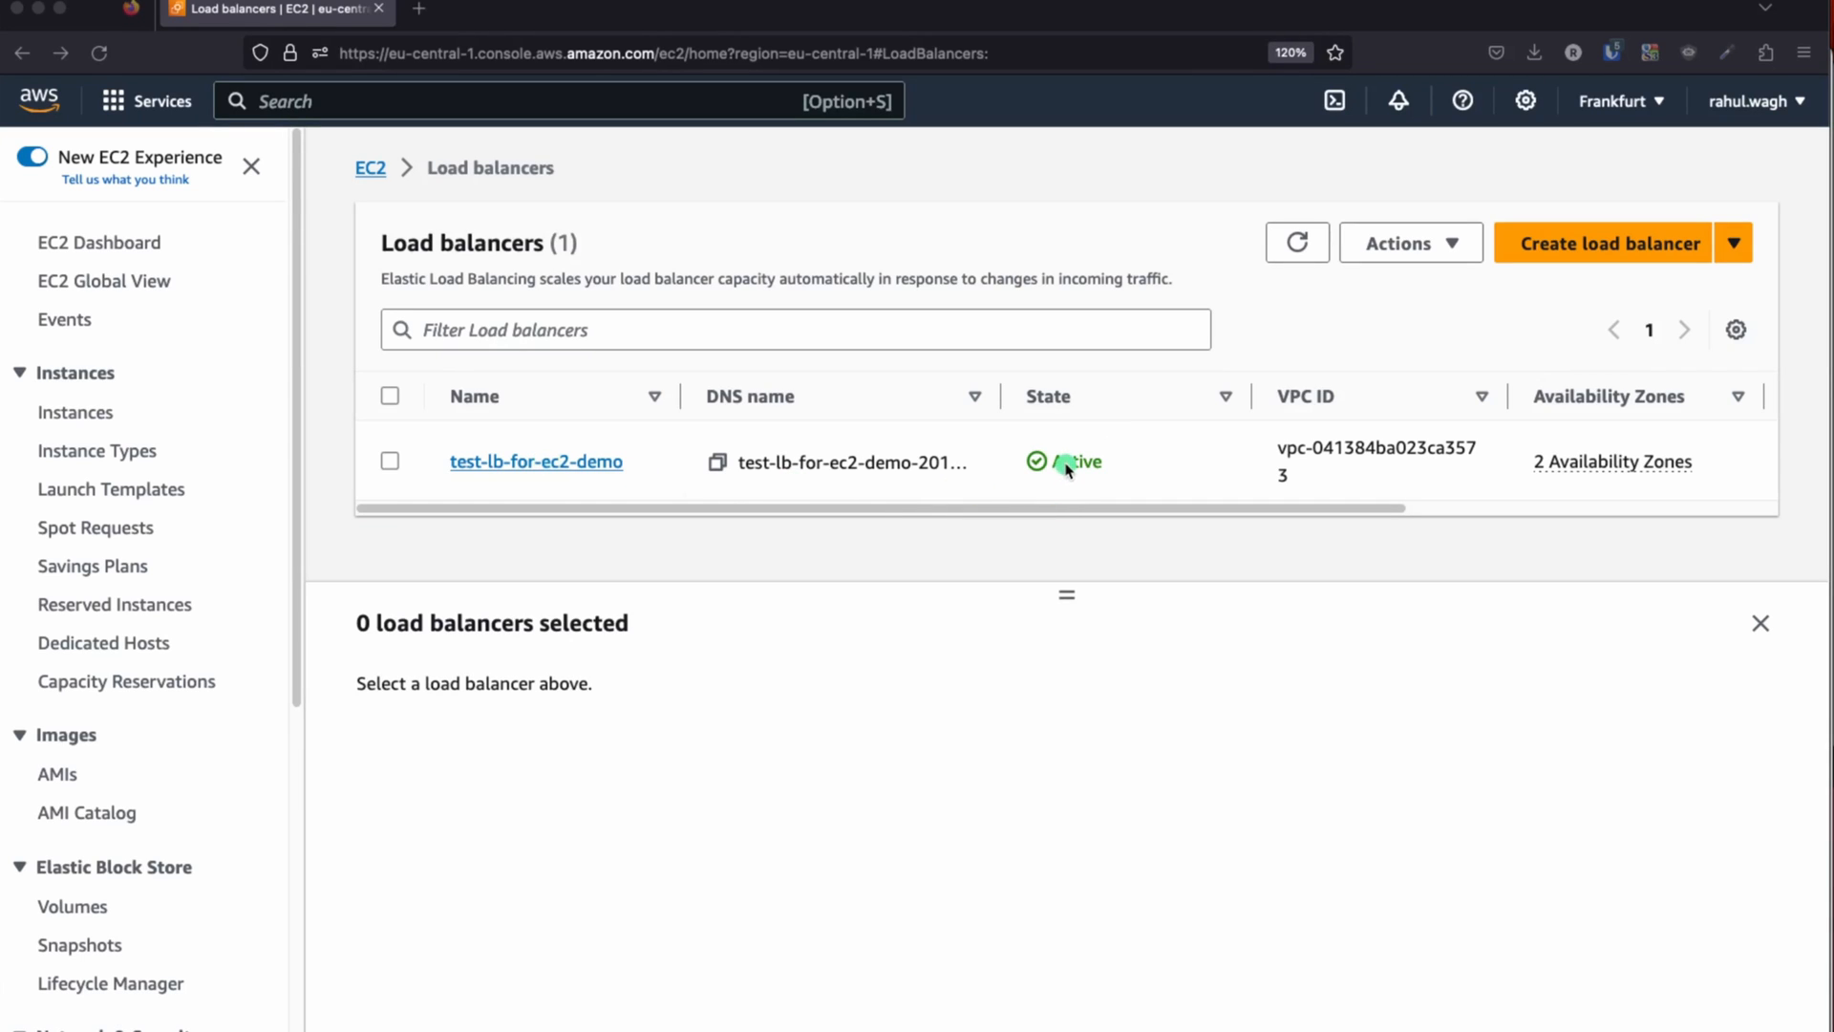
- Open the details of test-lb-for-ec2-demo and copy its DNS name
left_click(540, 463)
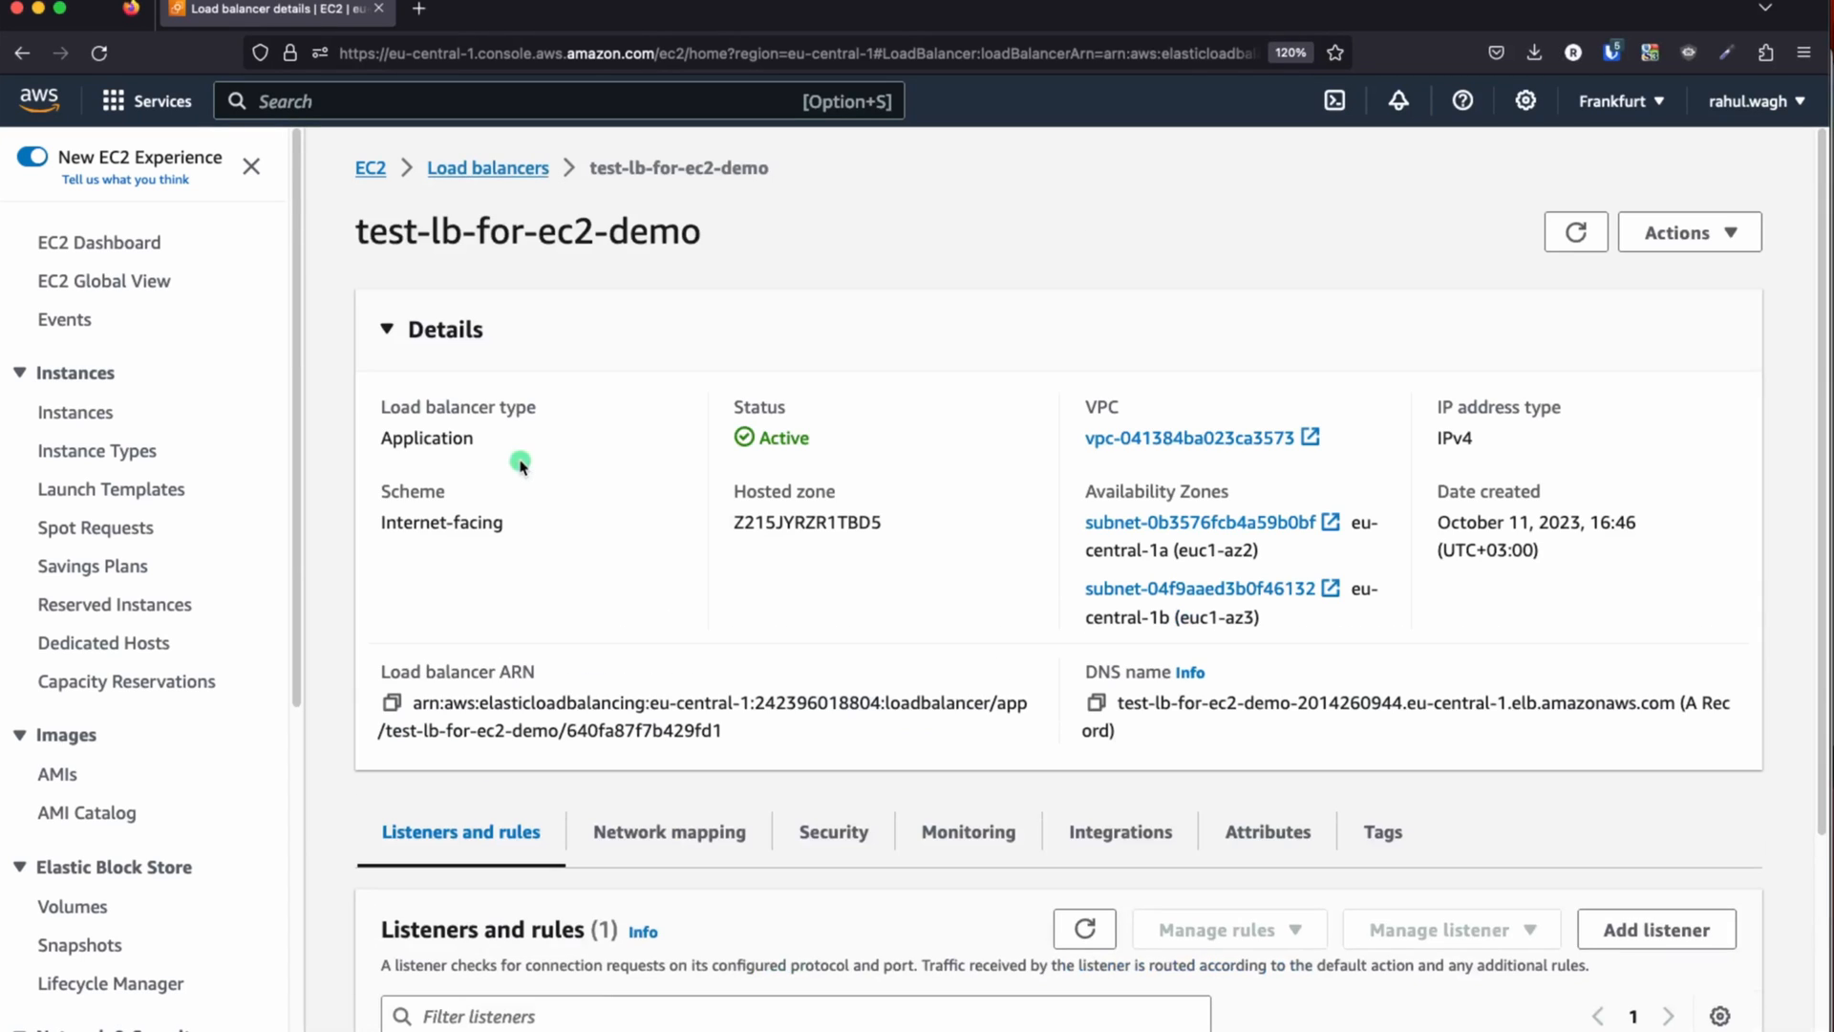
scroll(788, 502, "down", 5)
scroll(784, 504, "up", 2)
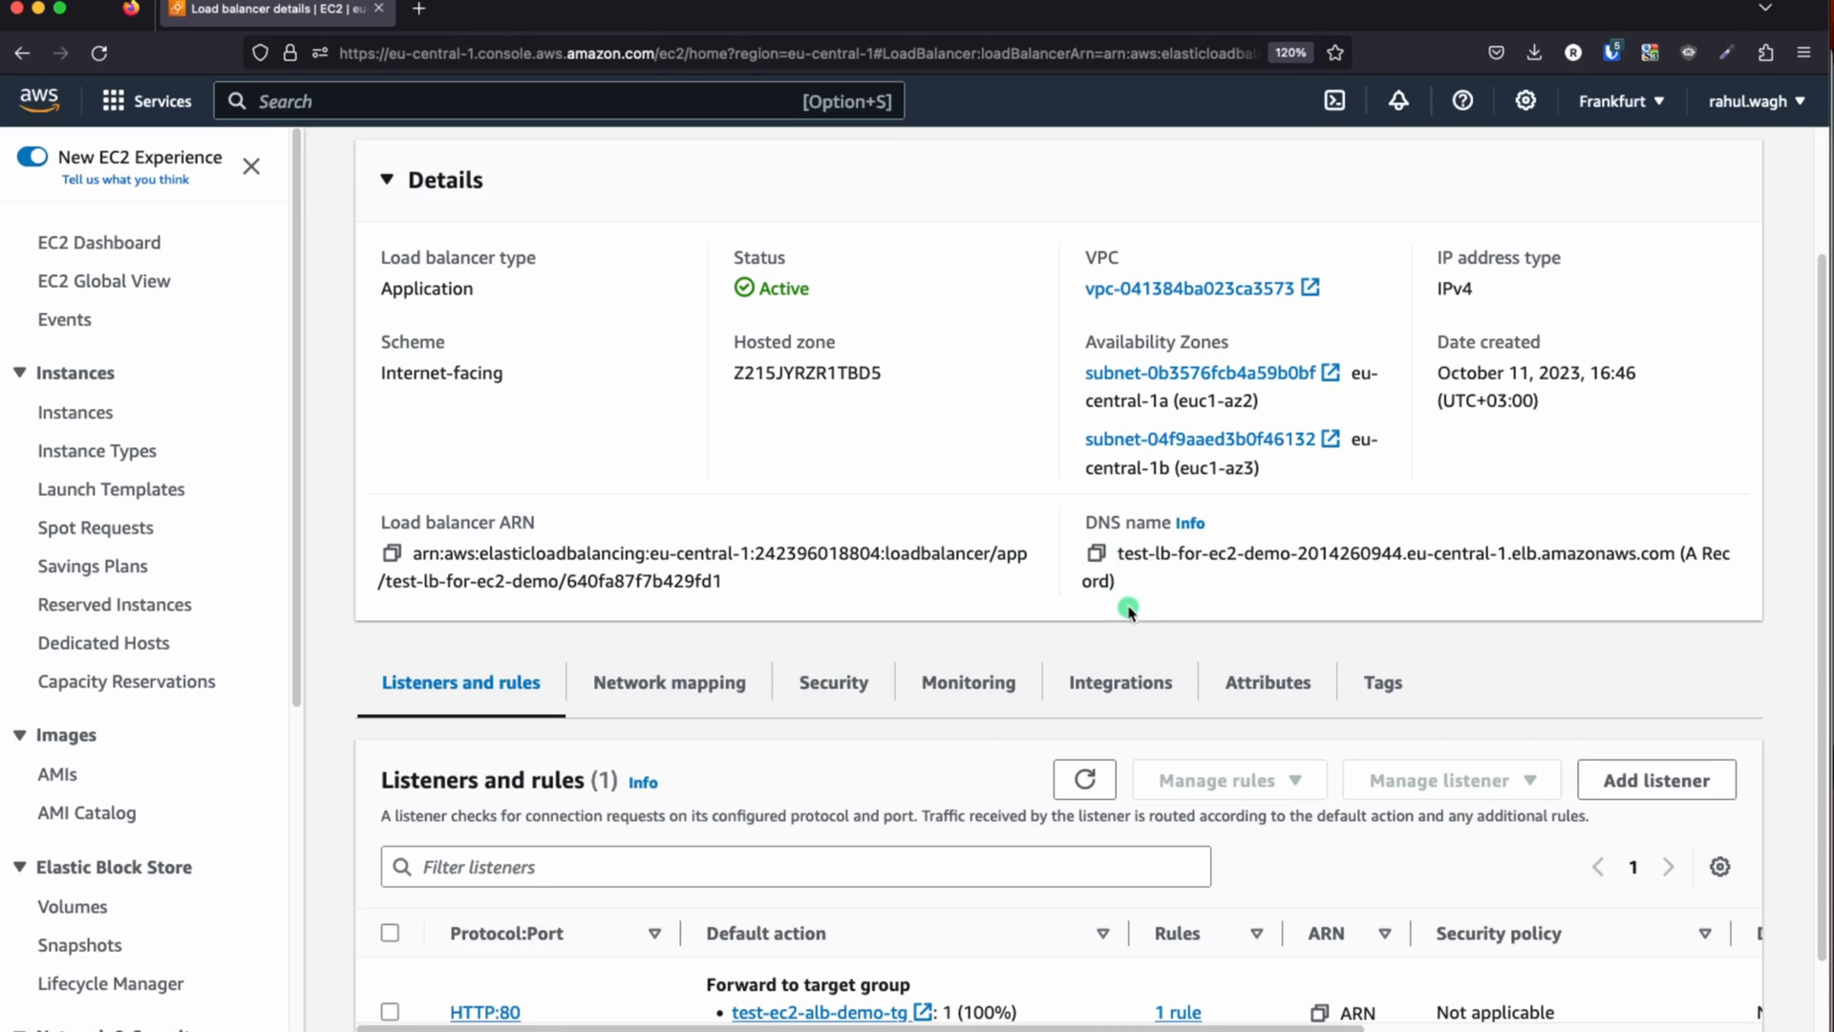
left_click_drag(1081, 520, 1244, 599)
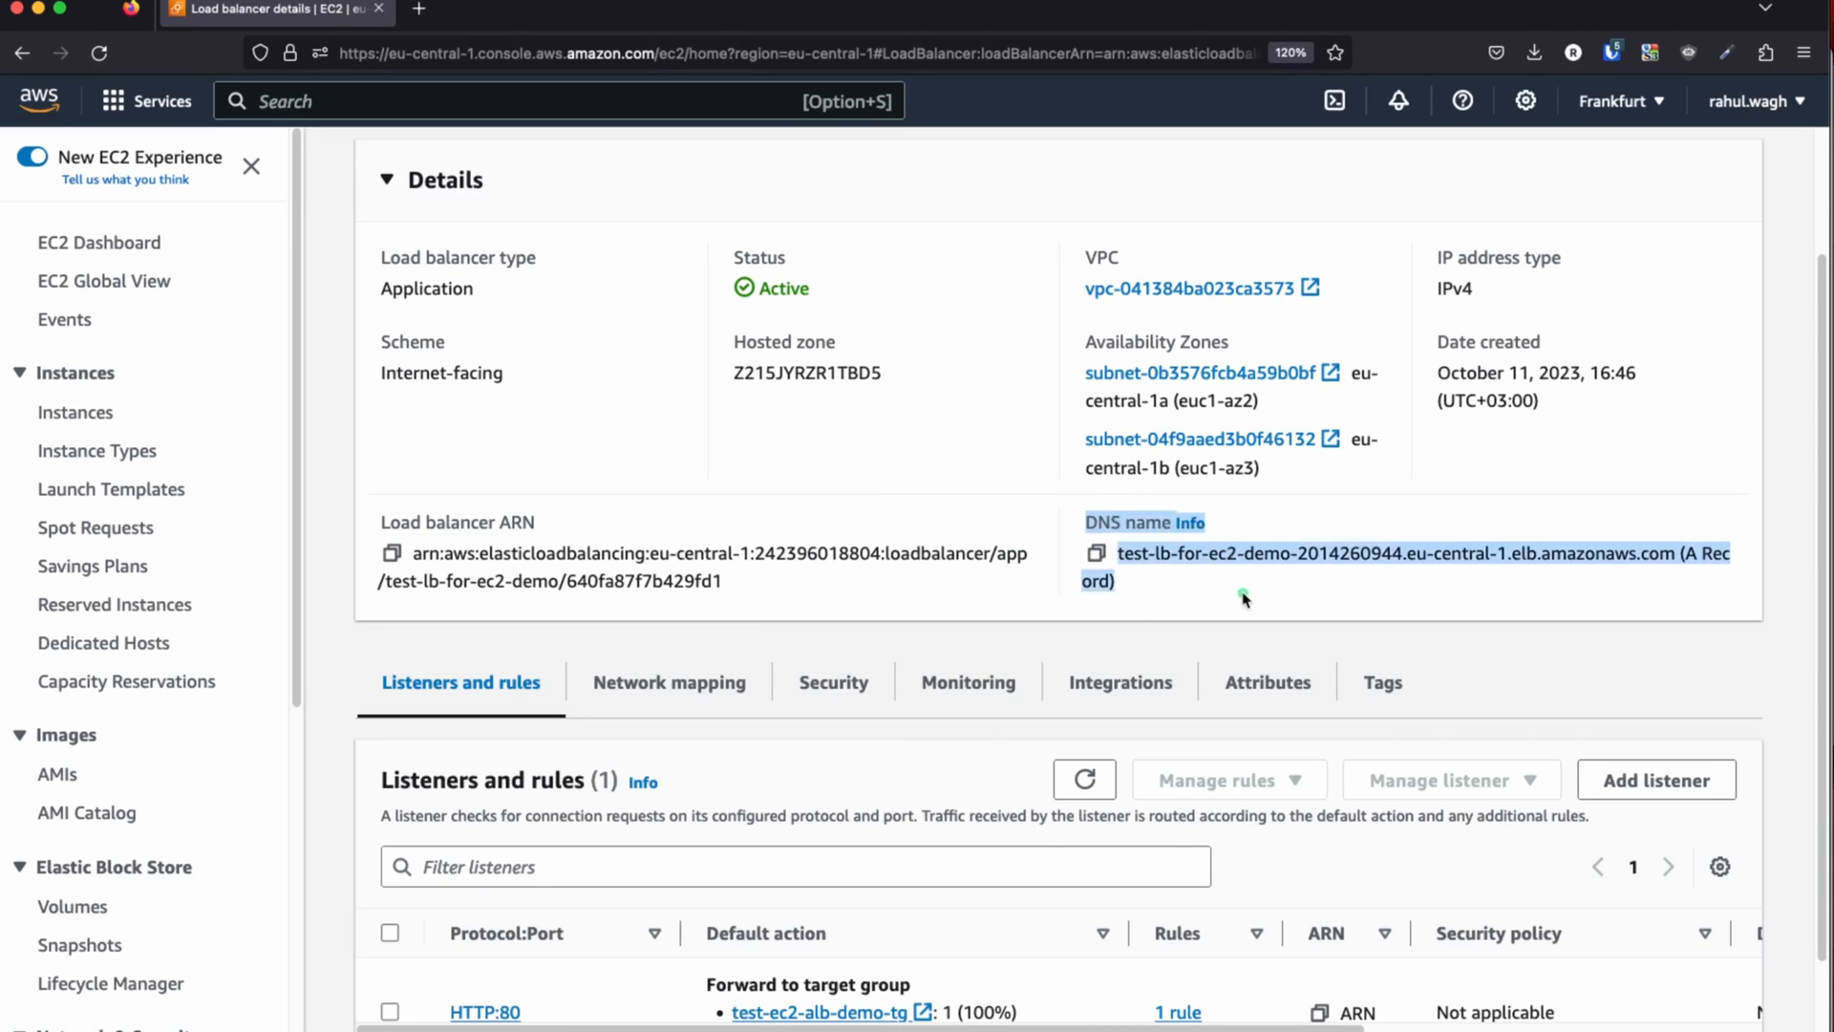
left_click(1097, 554)
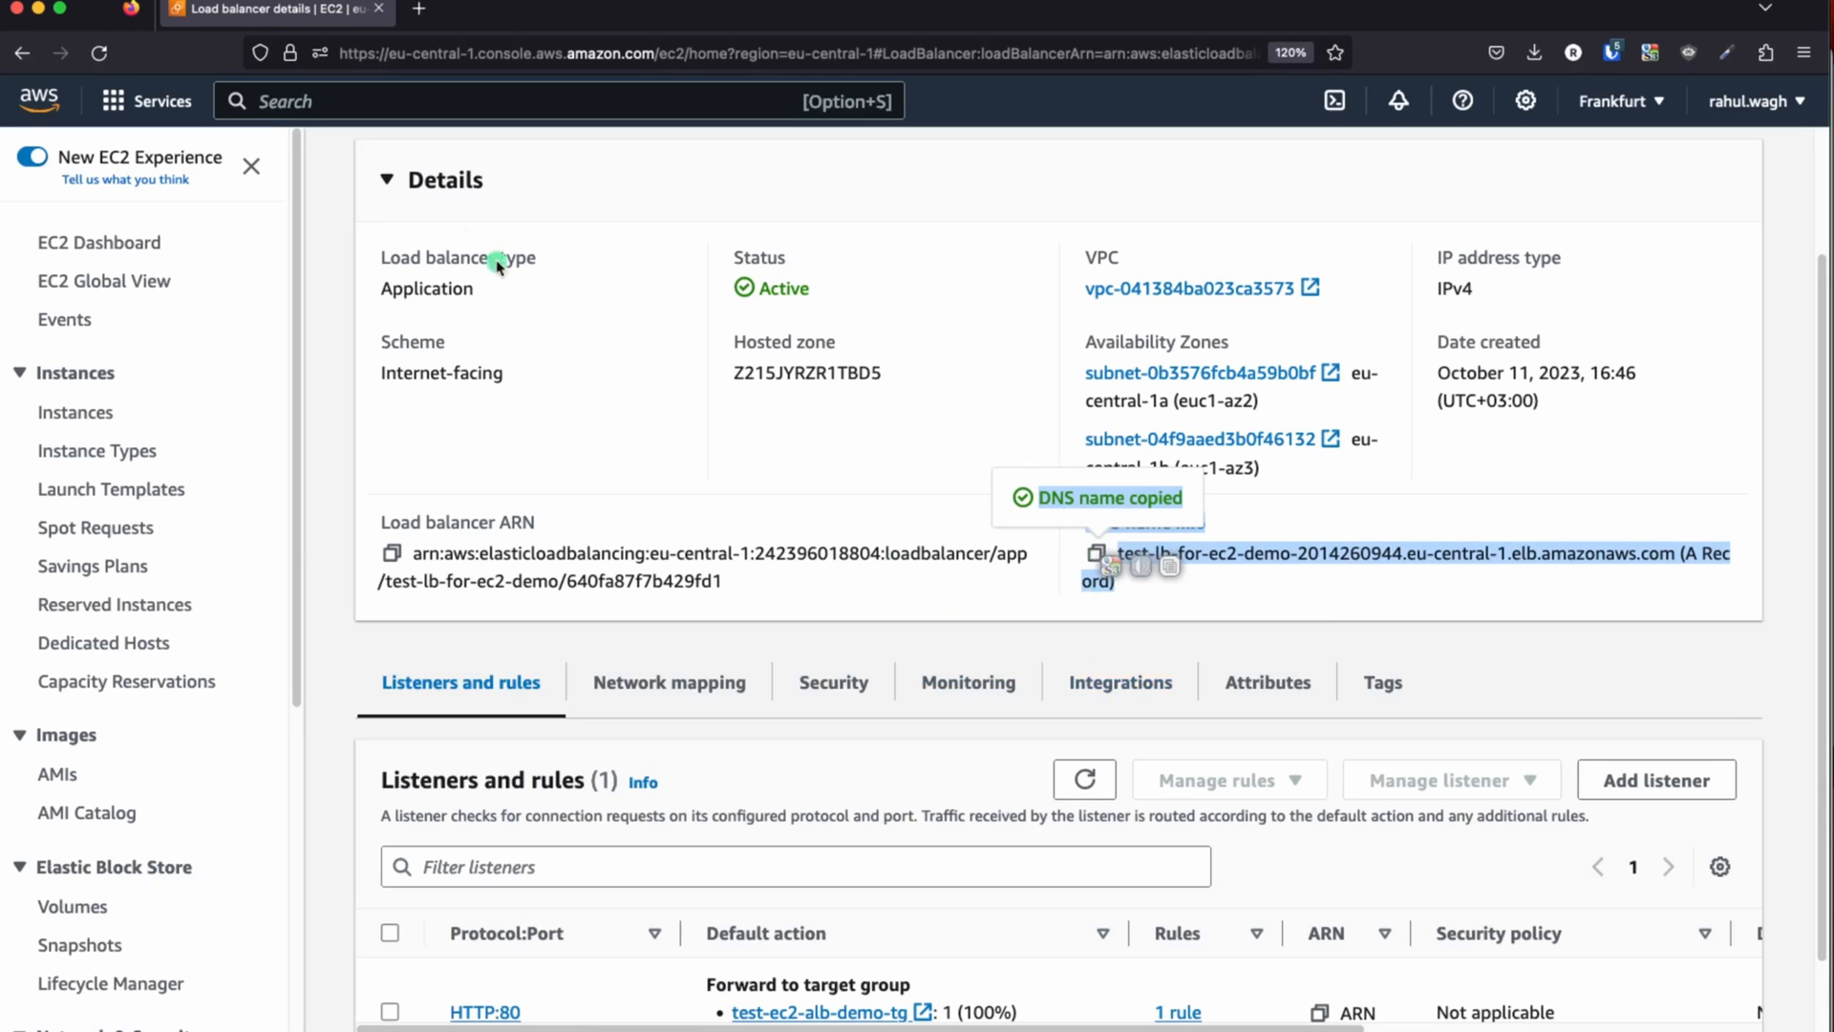
- Load the load balancer's copied DNS name in a new browser tab
left_click(419, 9)
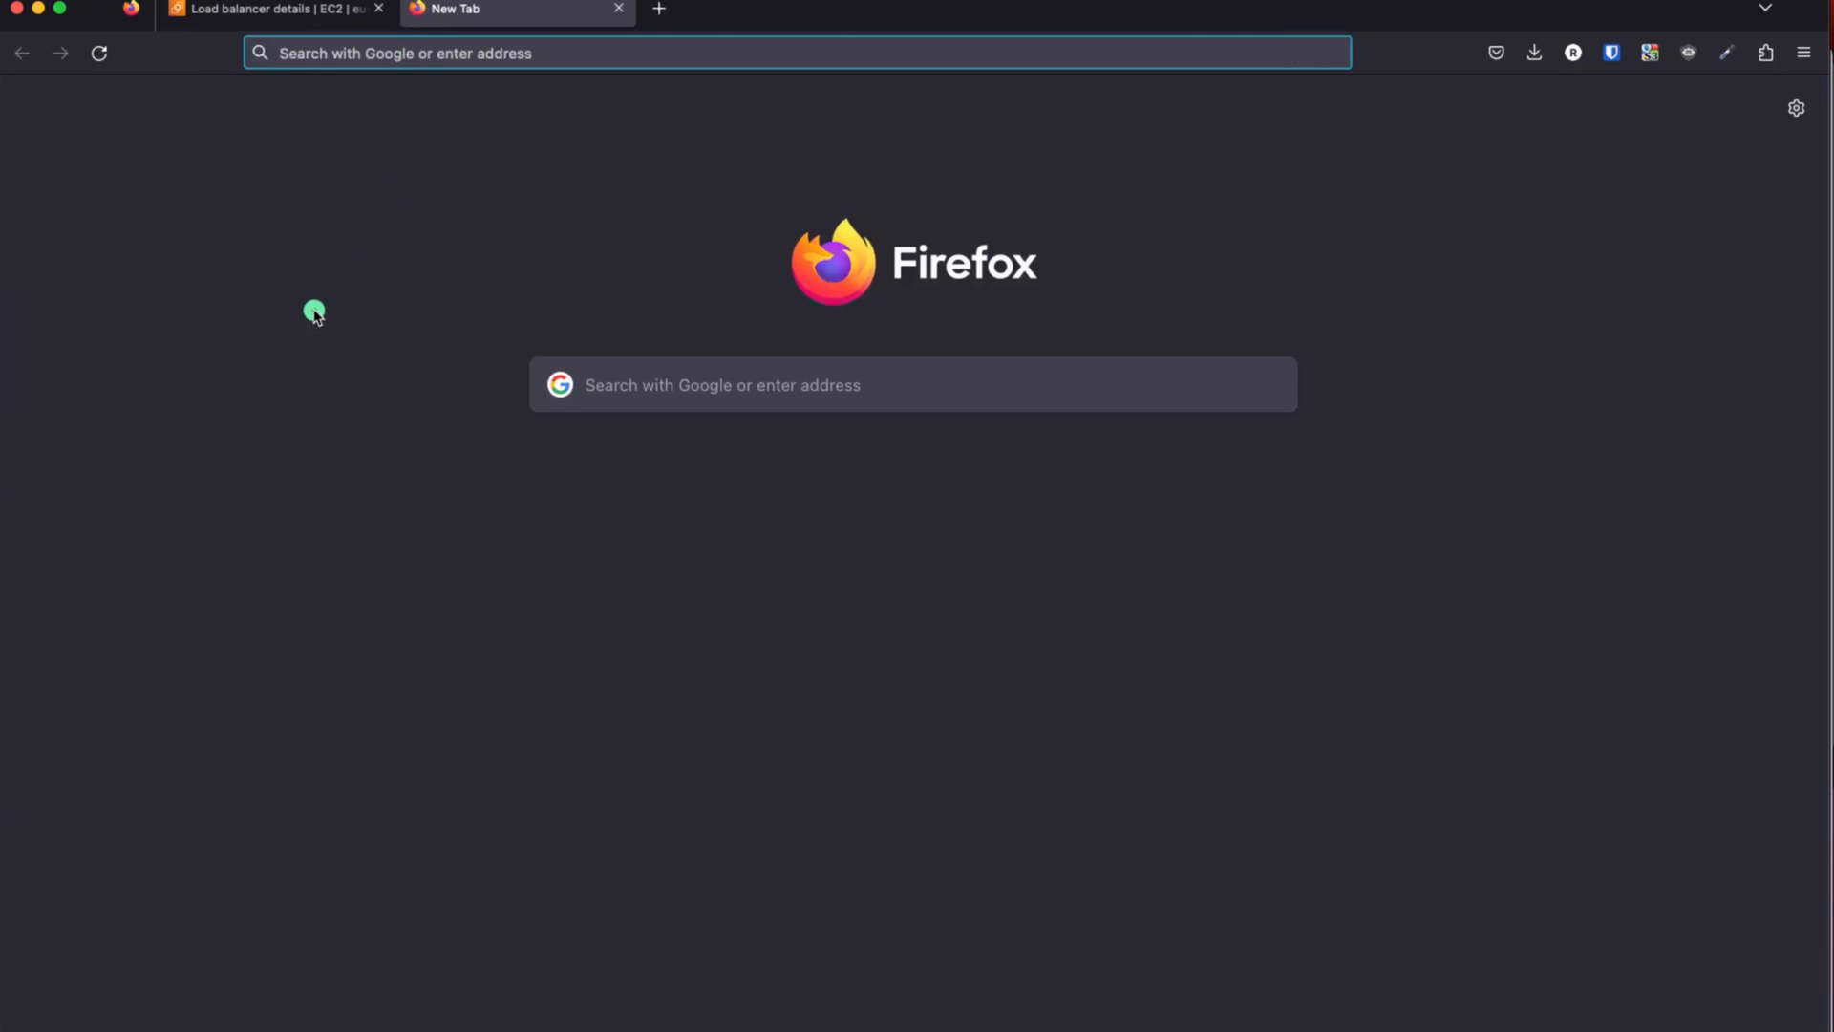
key("super+v")
key("Return")
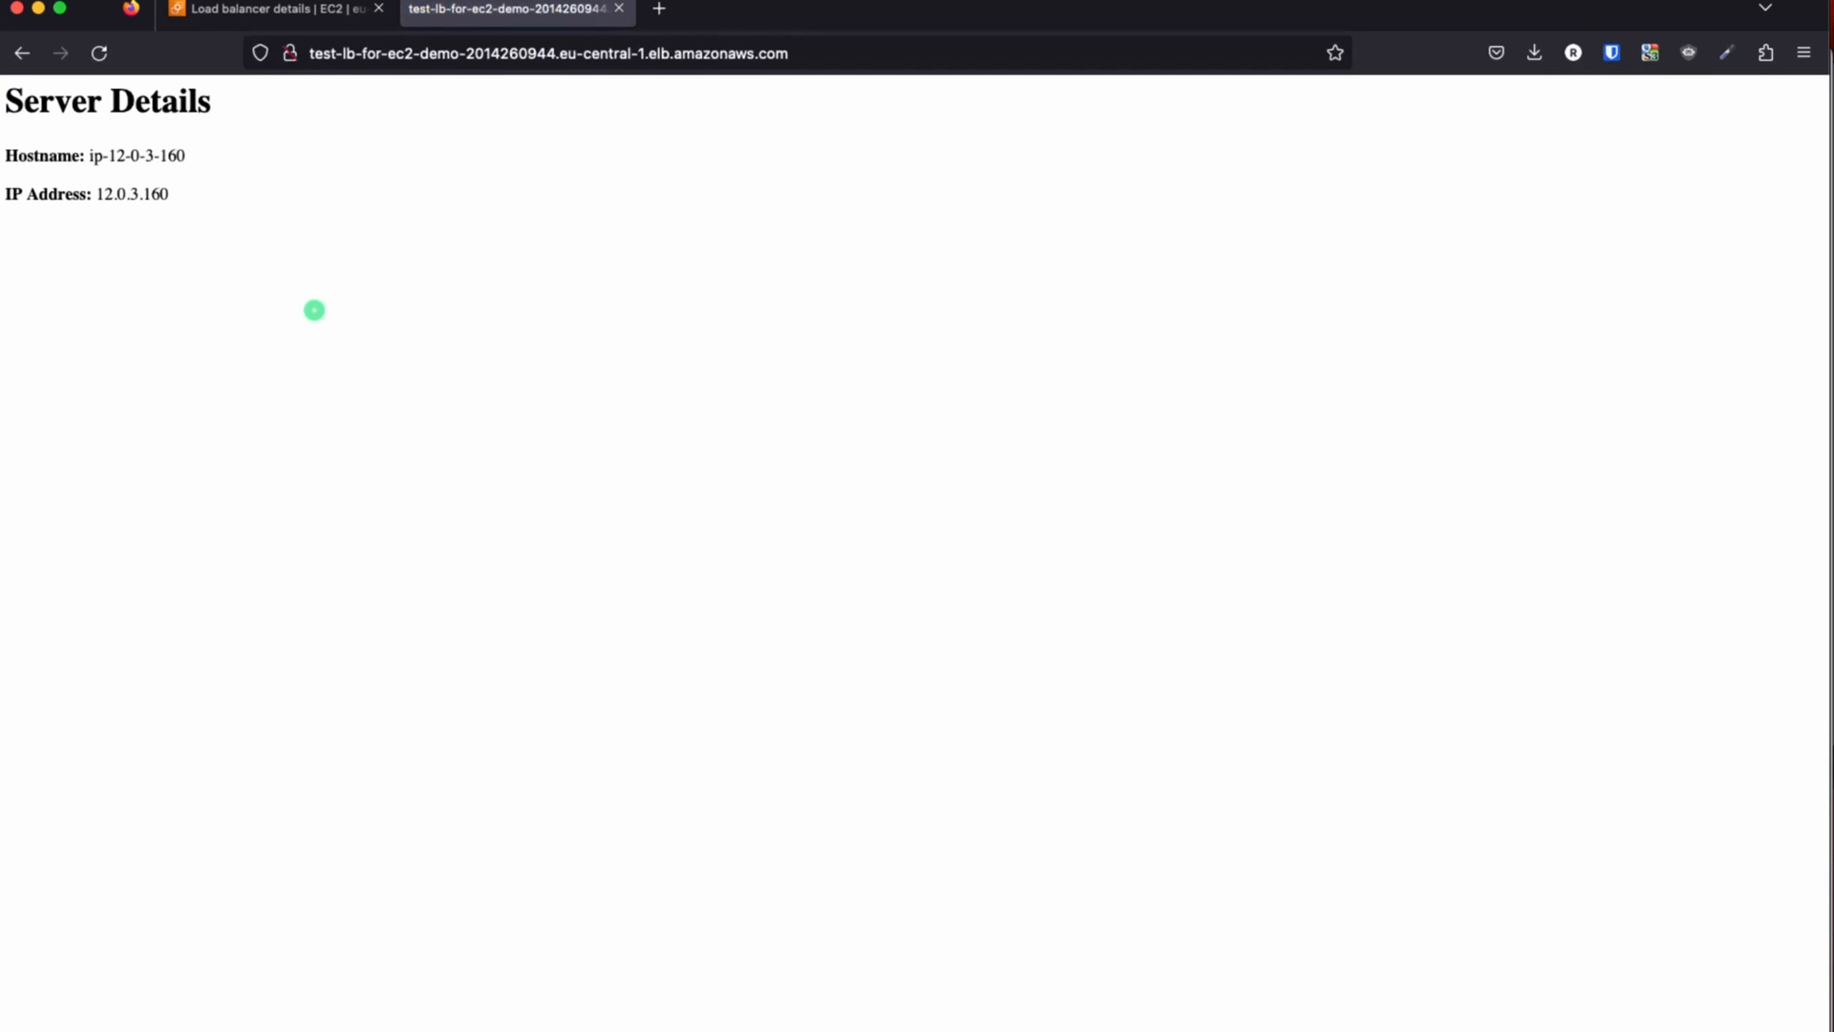
- Enlarge the Server Details page to 200% and reload it to check which instance responds
key("super+equal")
key("super+equal")
key("super+equal")
key("super+equal")
key("super+equal")
key("super+equal")
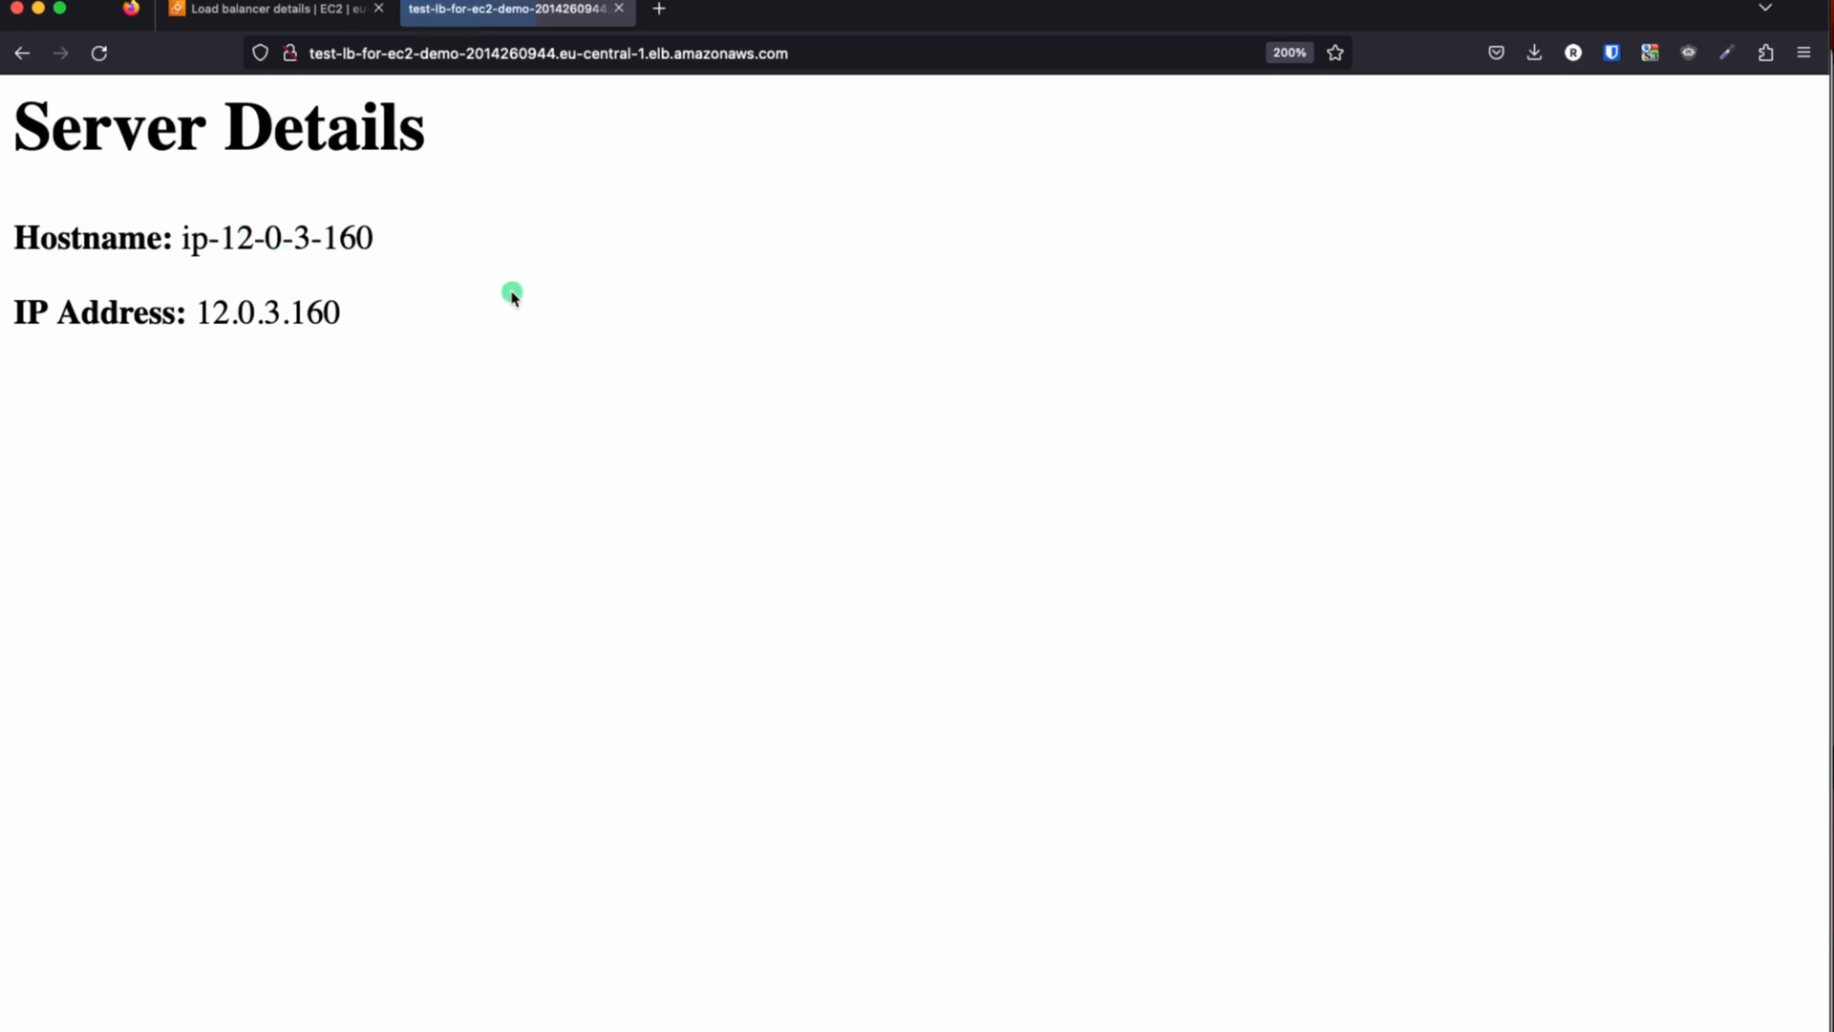
key("super+r")
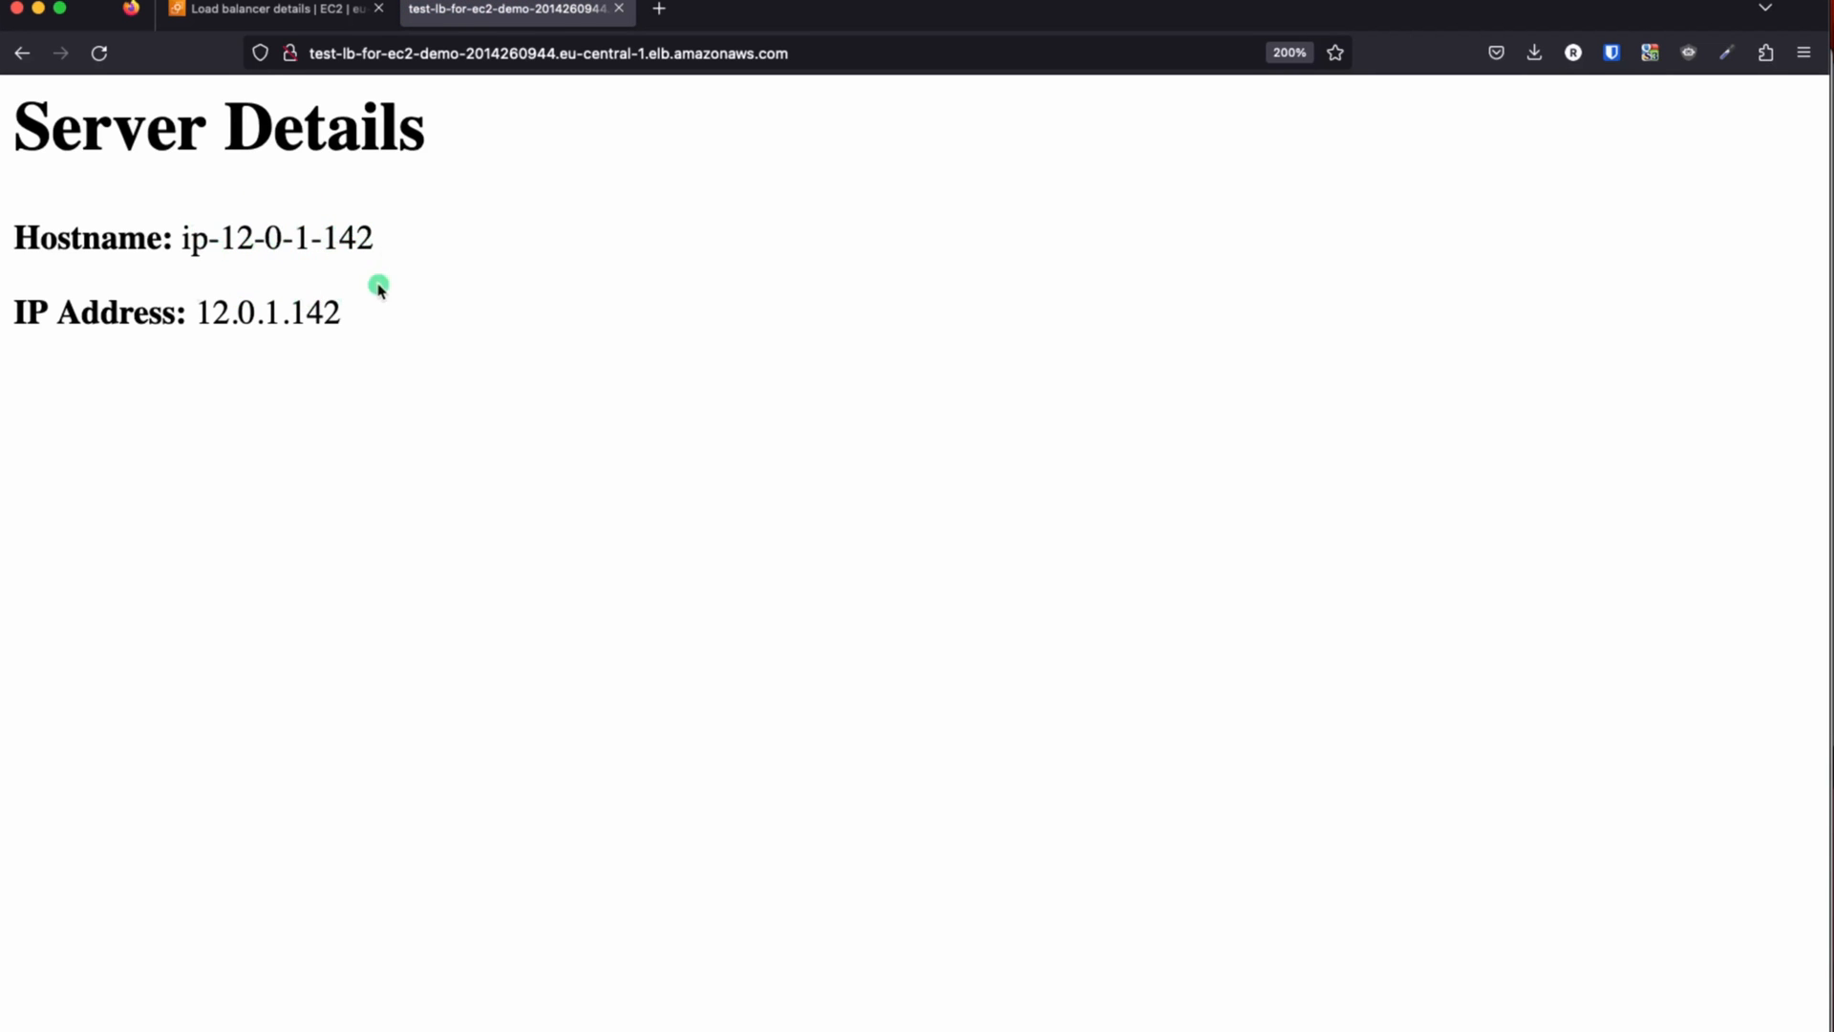
- Highlight the hostname on the Server Details page, reload the page, and highlight the hostname again to compare the responding instances
left_click_drag(229, 232, 379, 244)
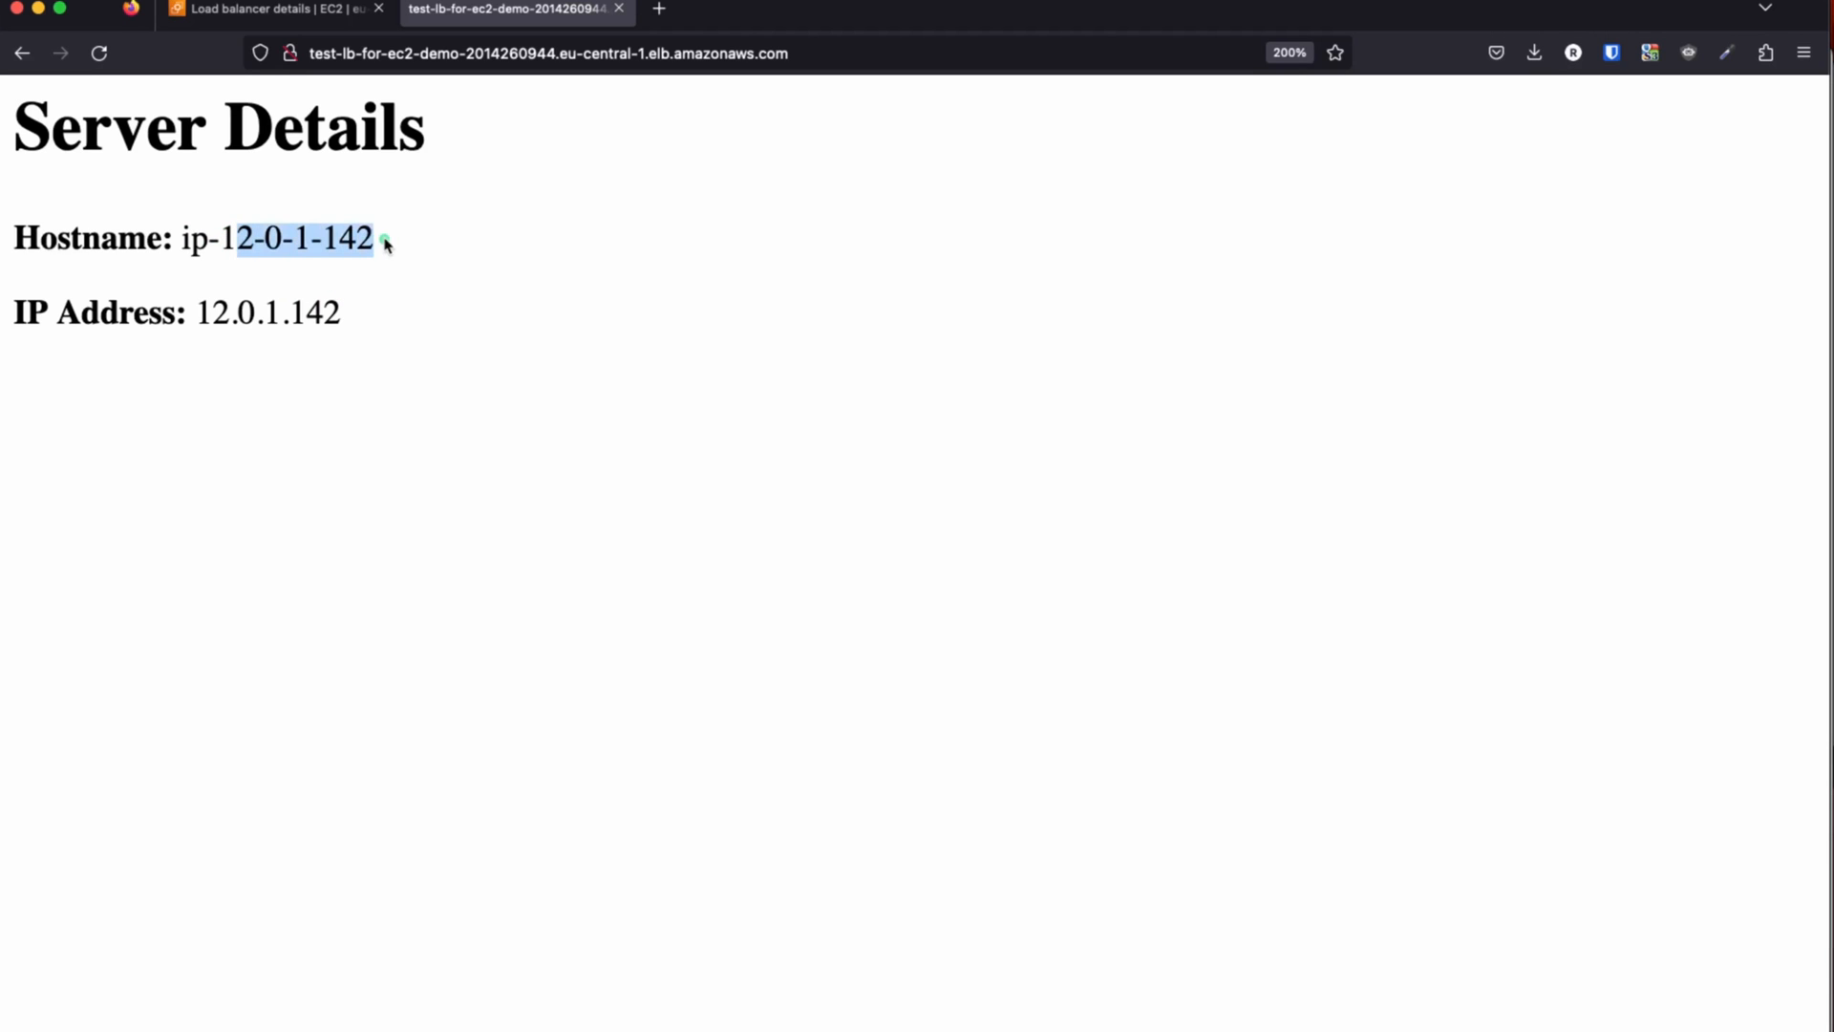
left_click(413, 340)
key("super+r")
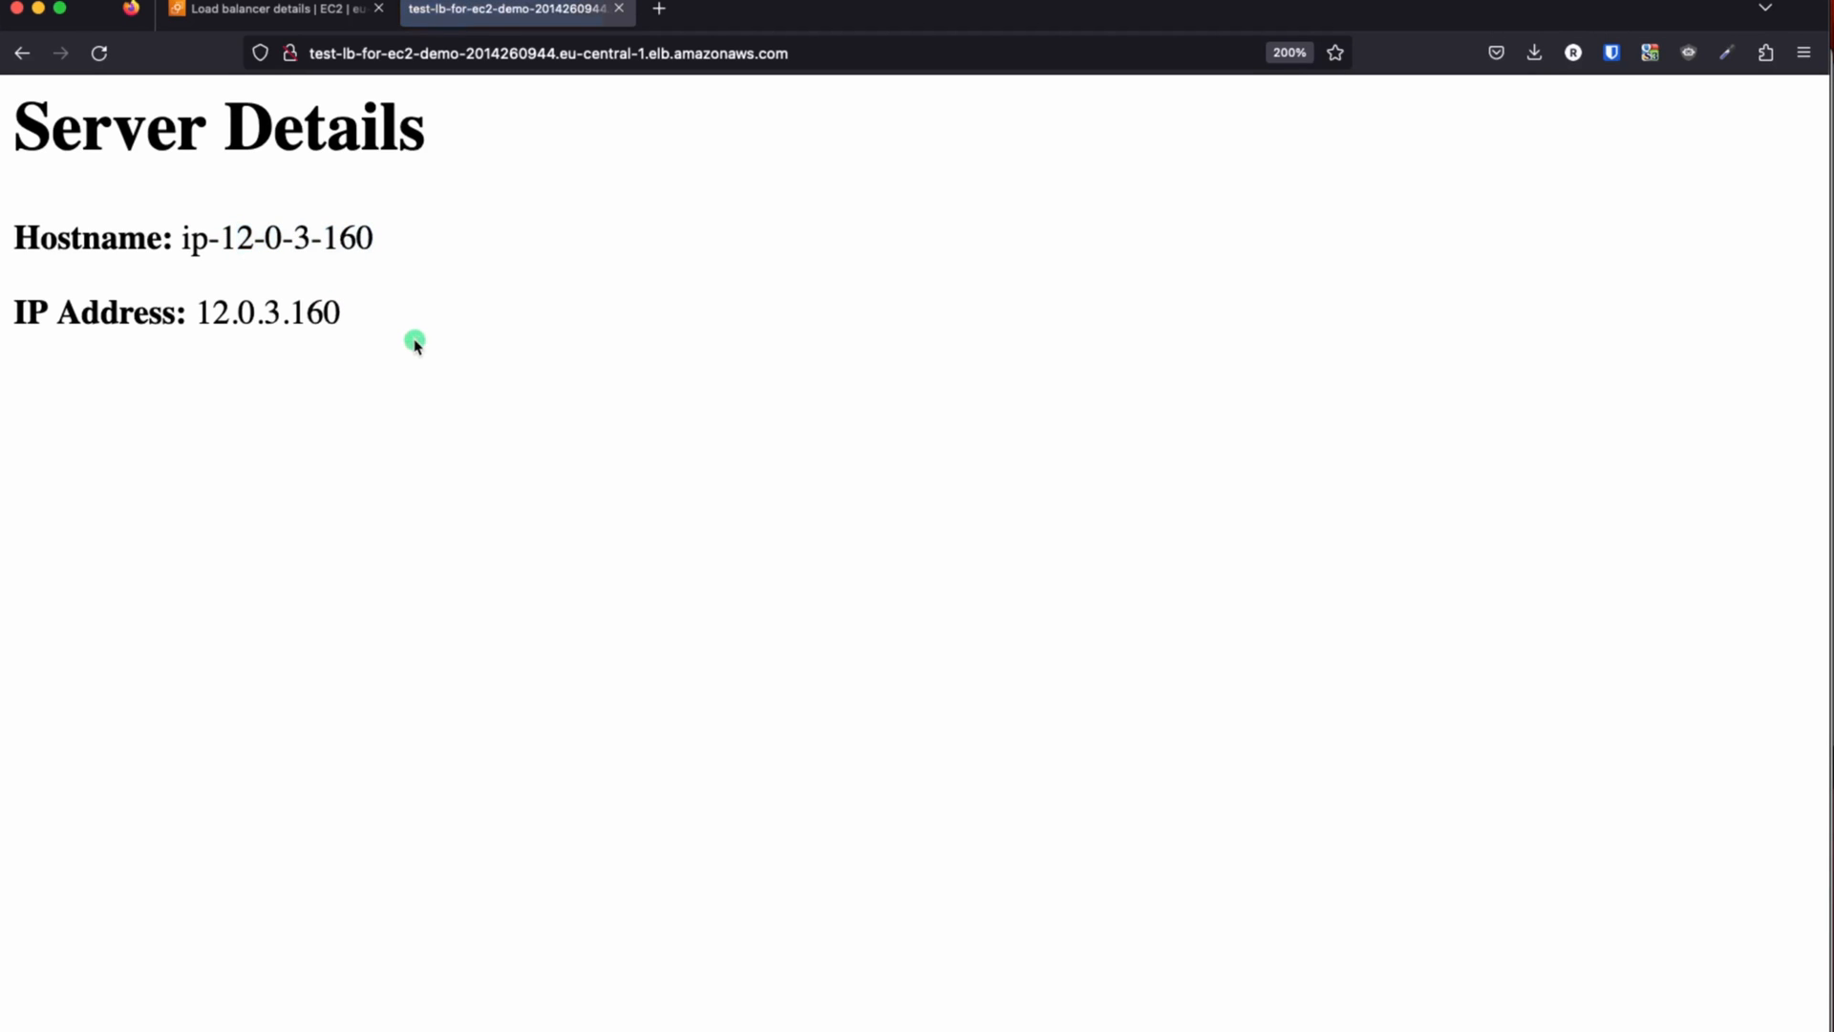
left_click_drag(226, 239, 386, 249)
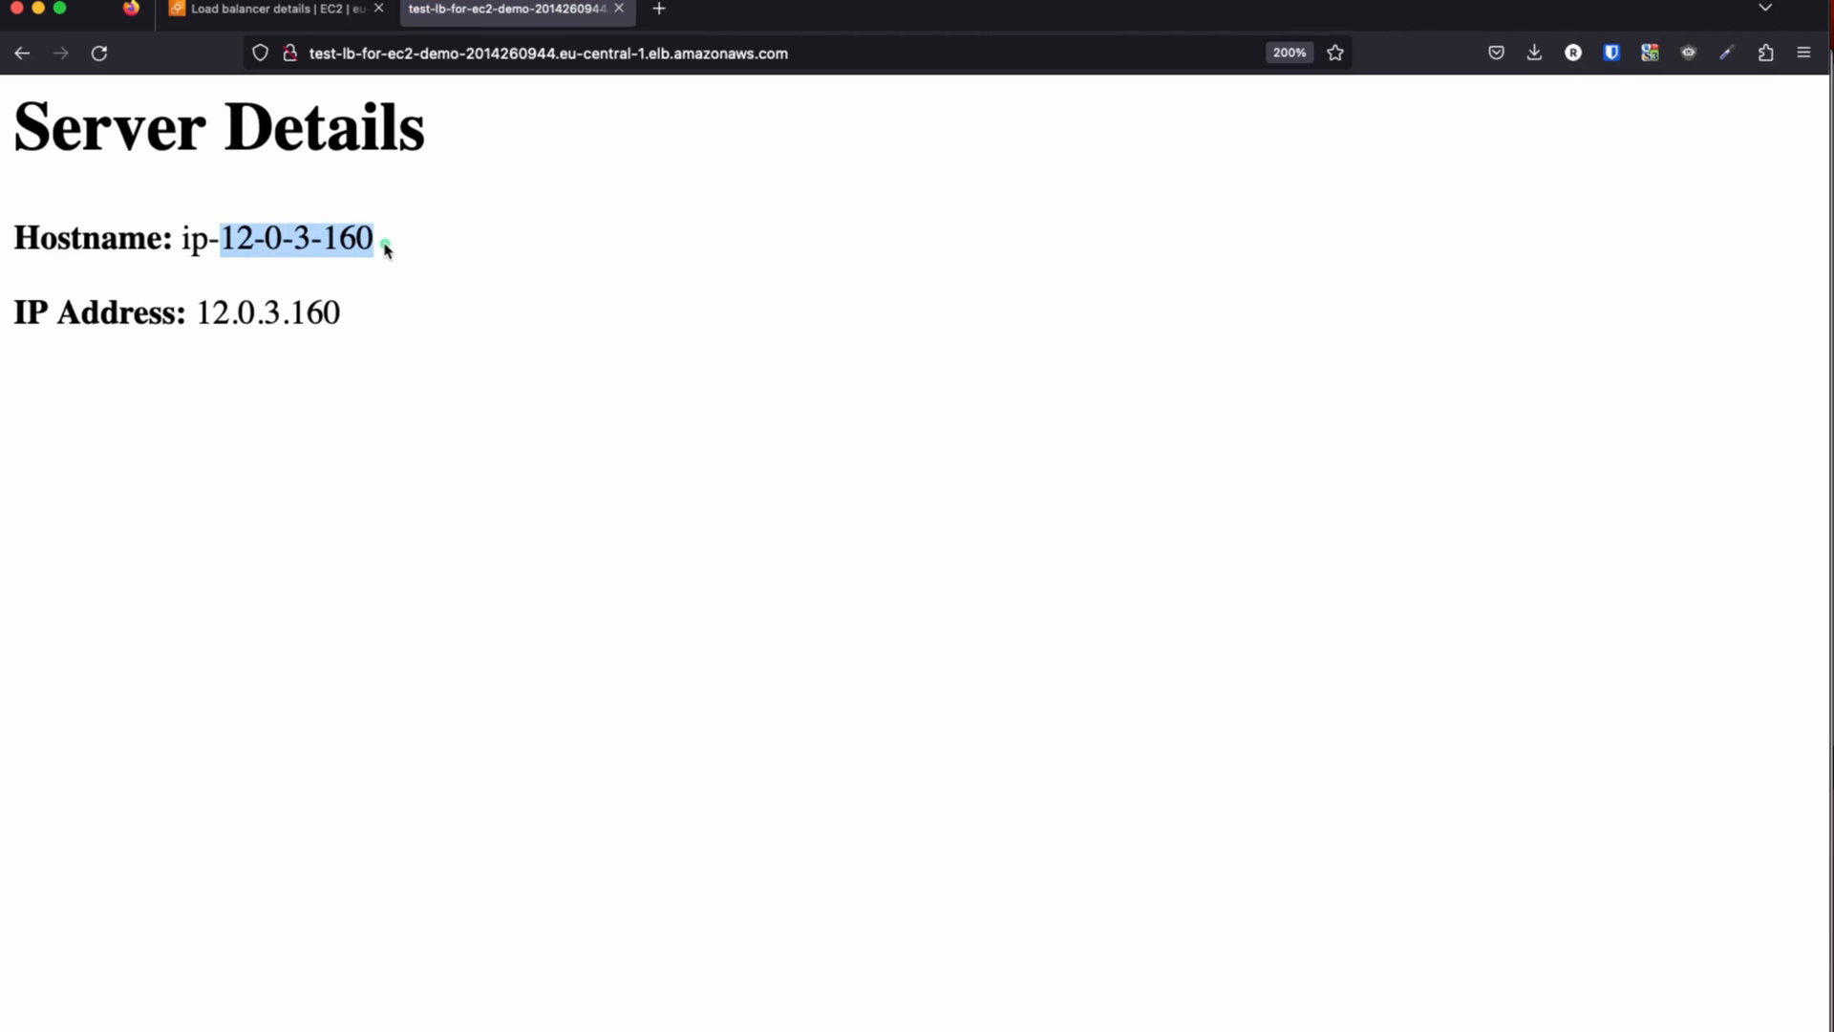
- List the running EC2 instances in the AWS console and open the details of test-ec2-instance-2 and test-ec2-instance-1 in separate browser tabs
left_click(283, 11)
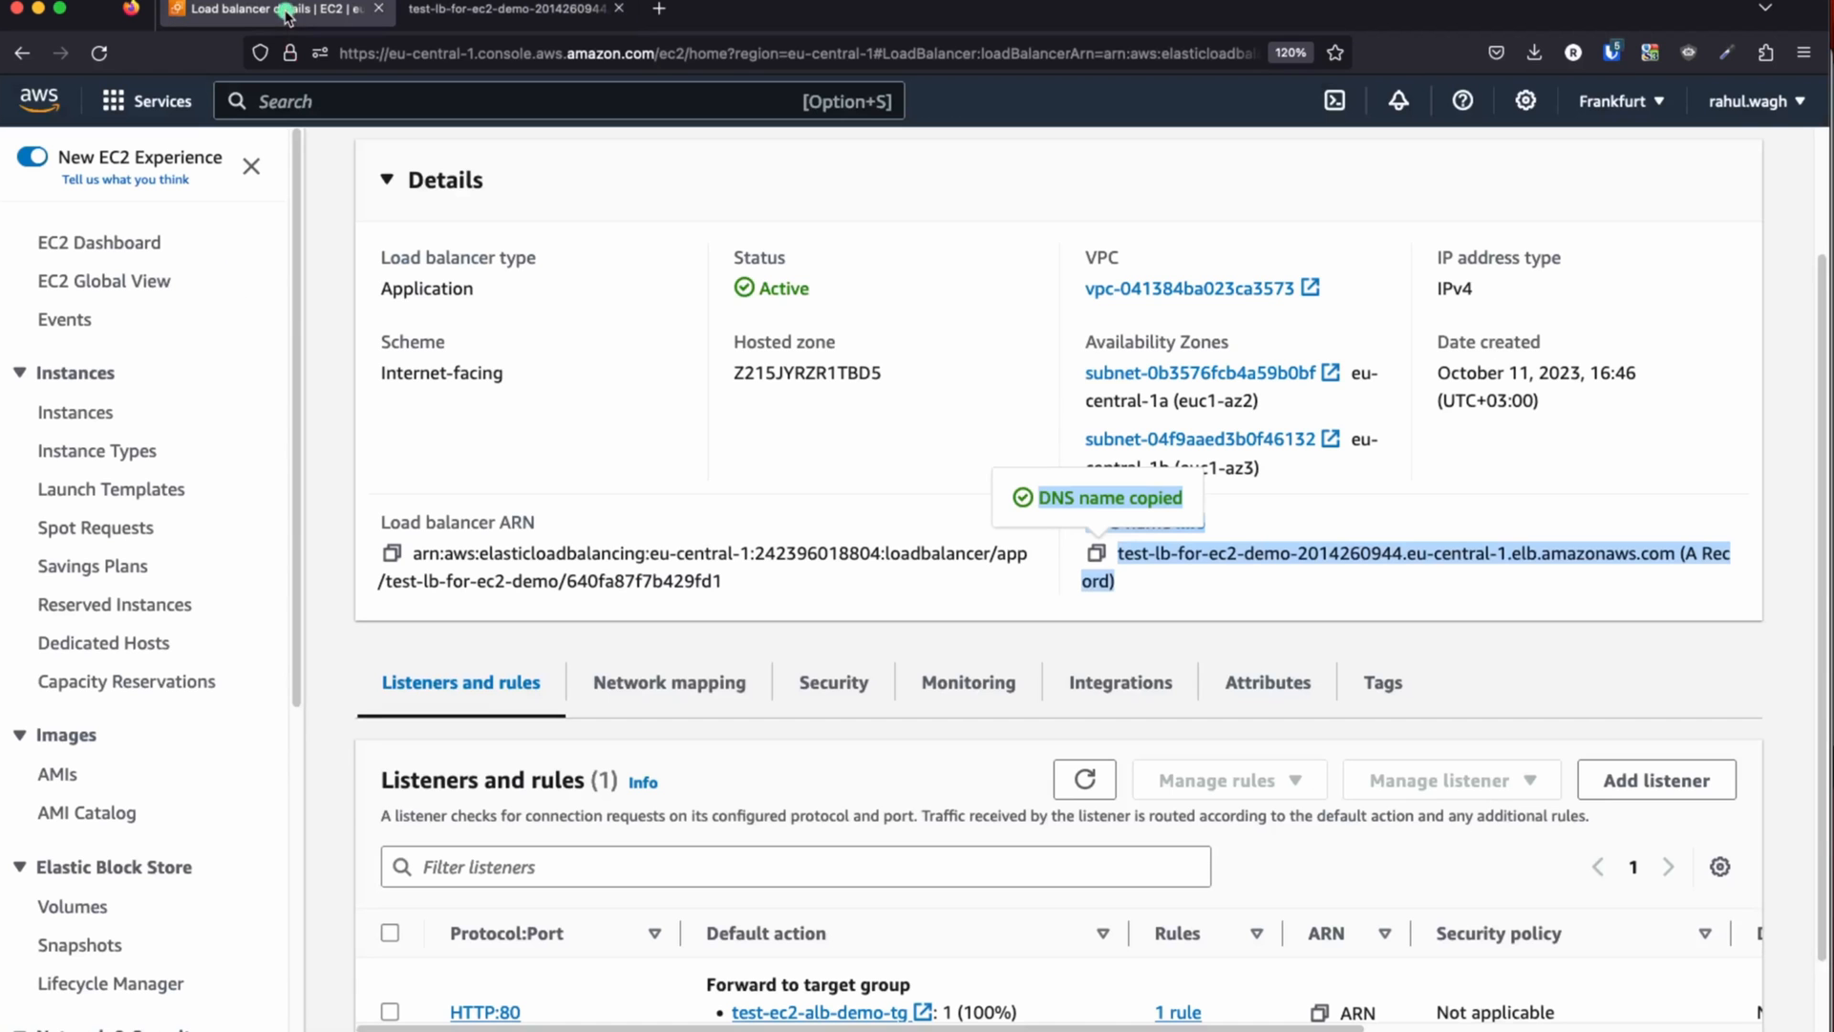
left_click(39, 98)
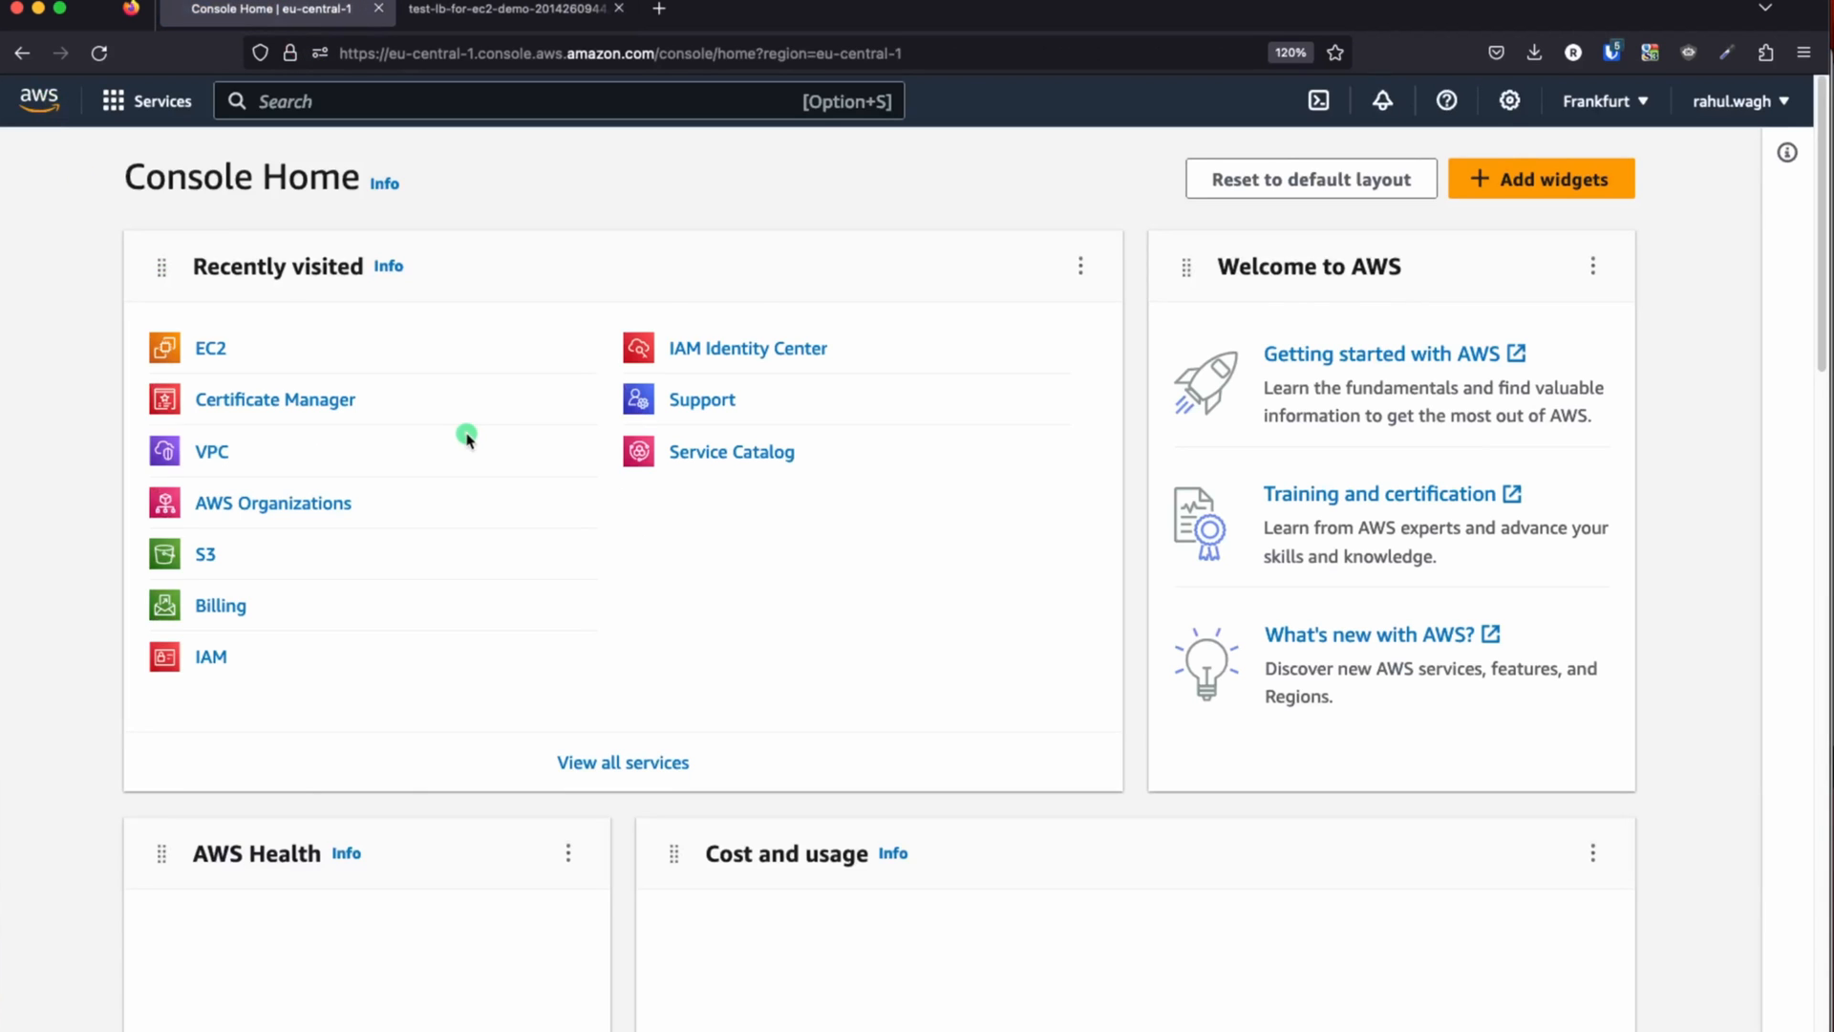
left_click(212, 354)
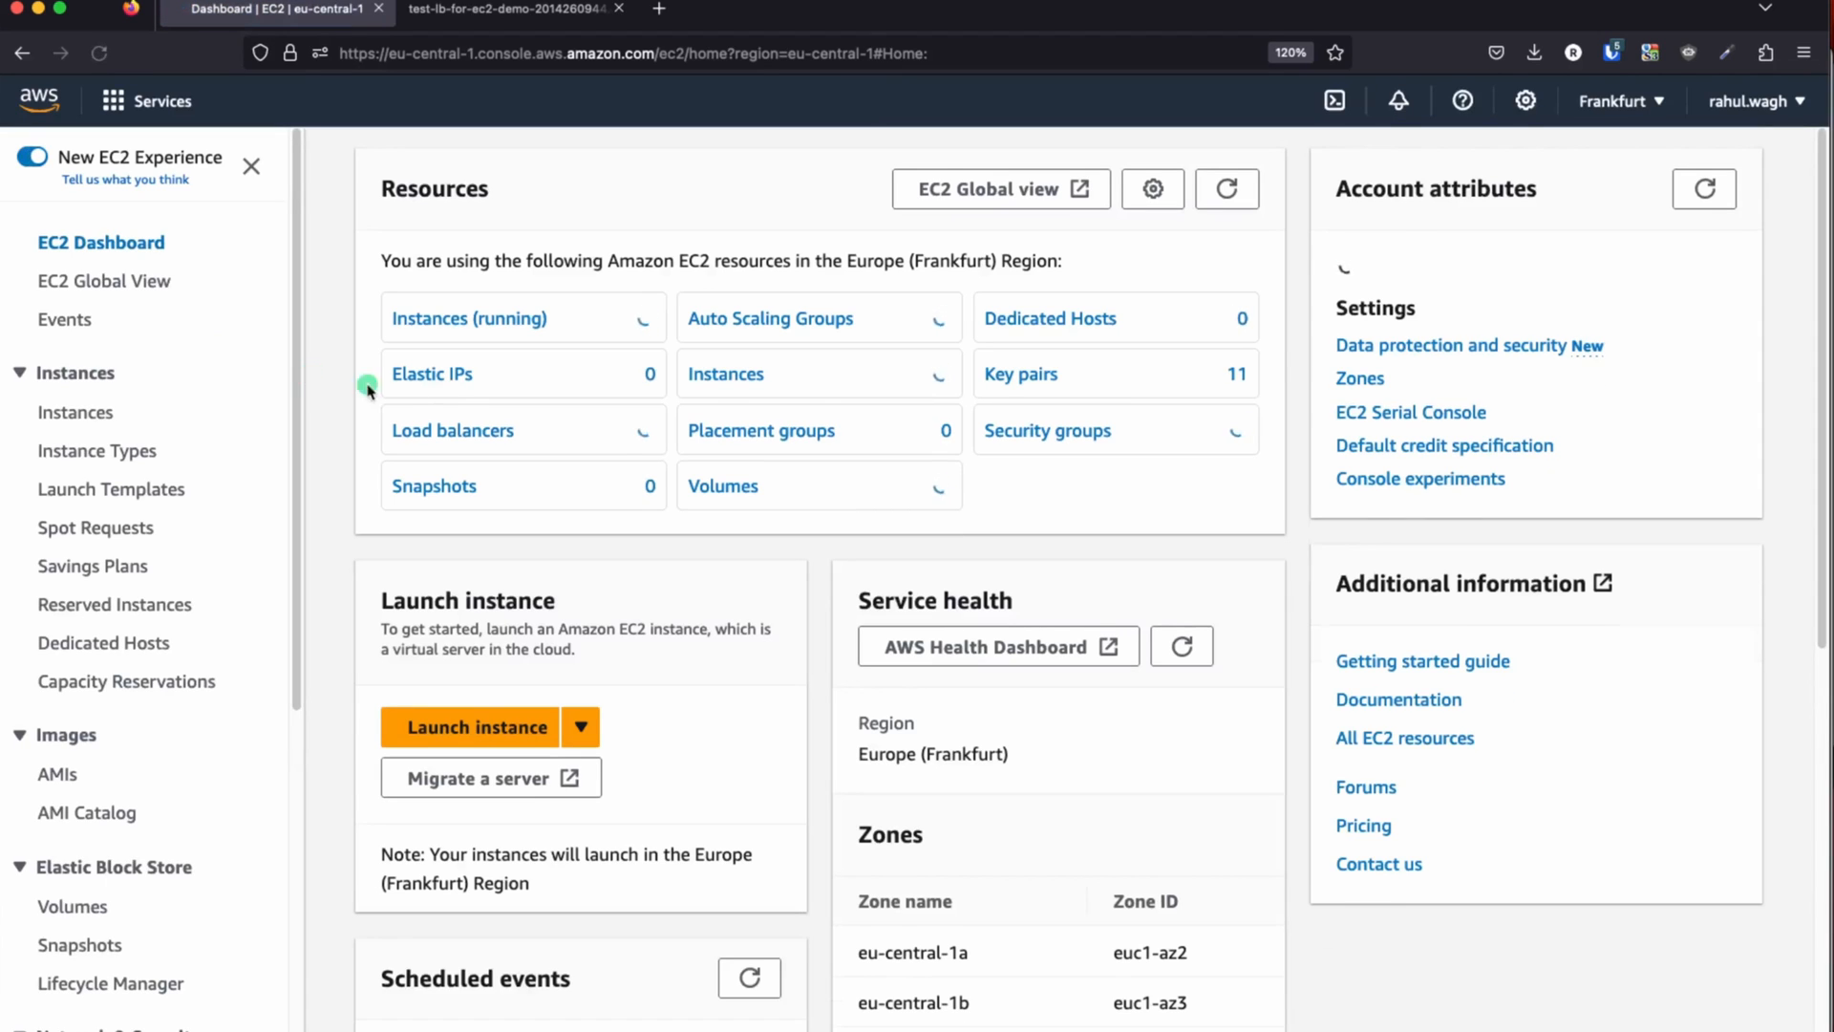
left_click(469, 321)
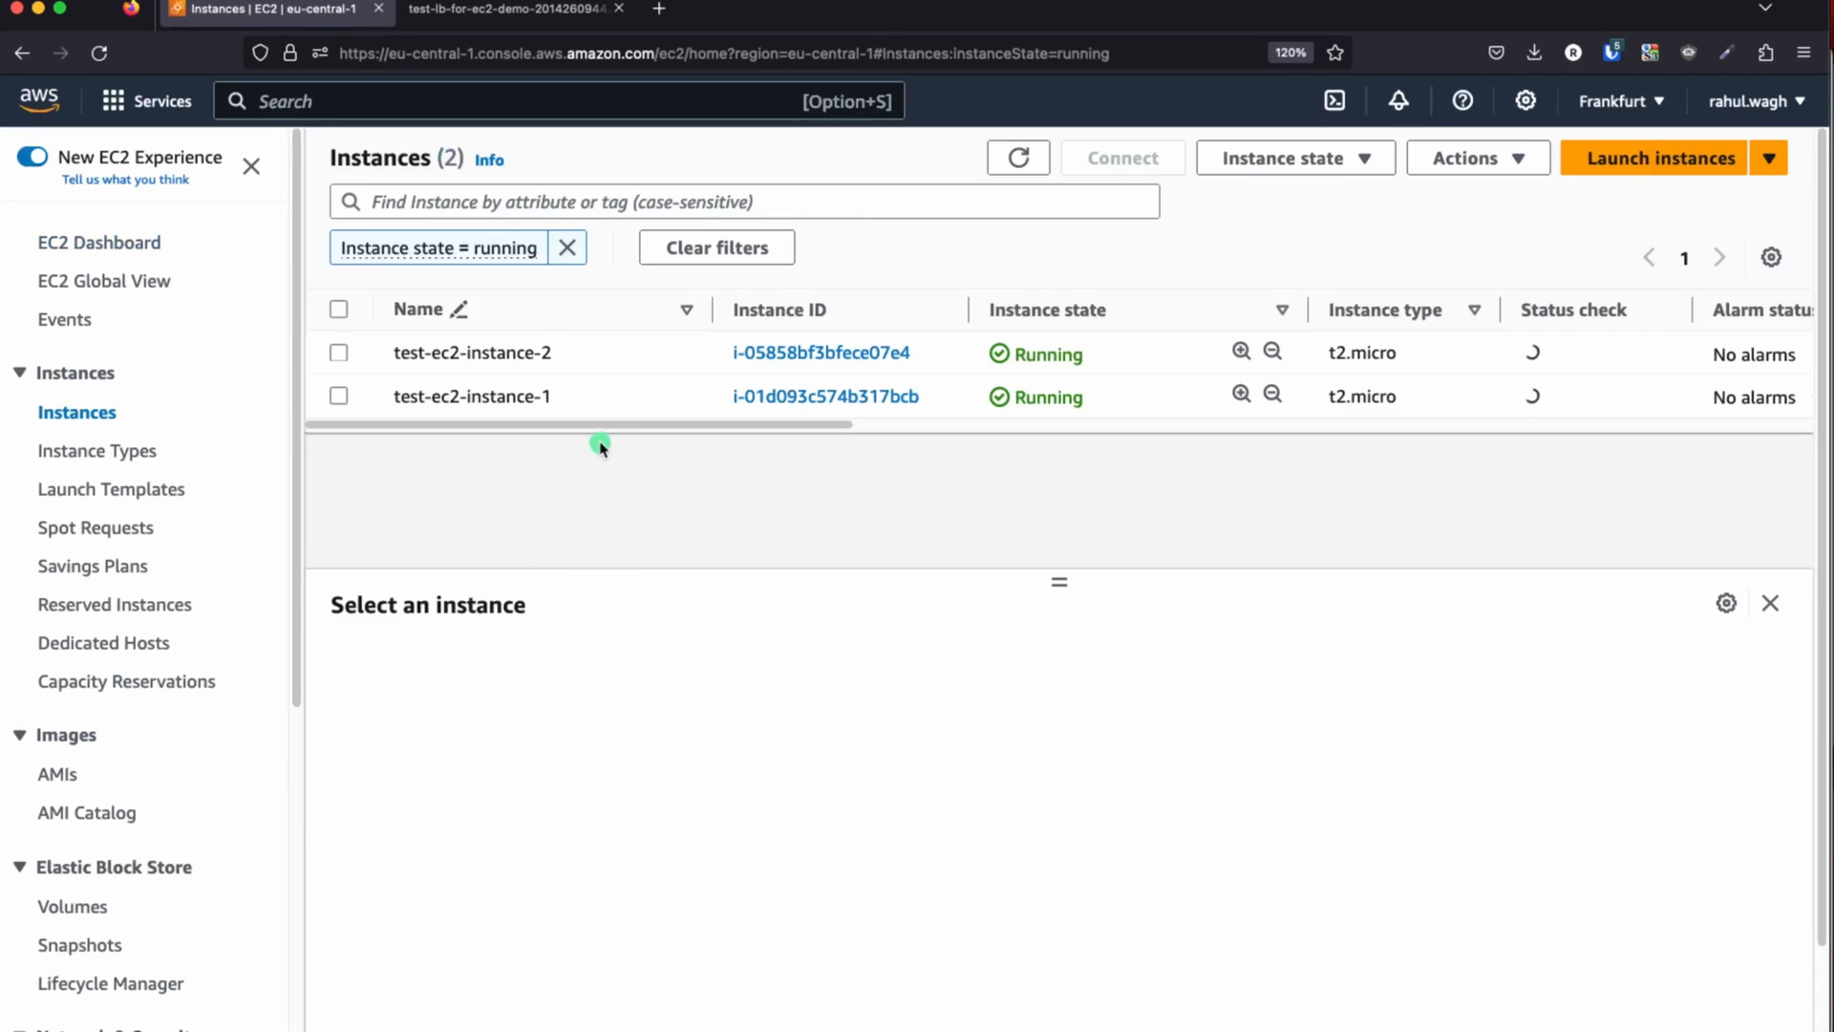
left_click(802, 355, "super")
left_click(817, 399, "super")
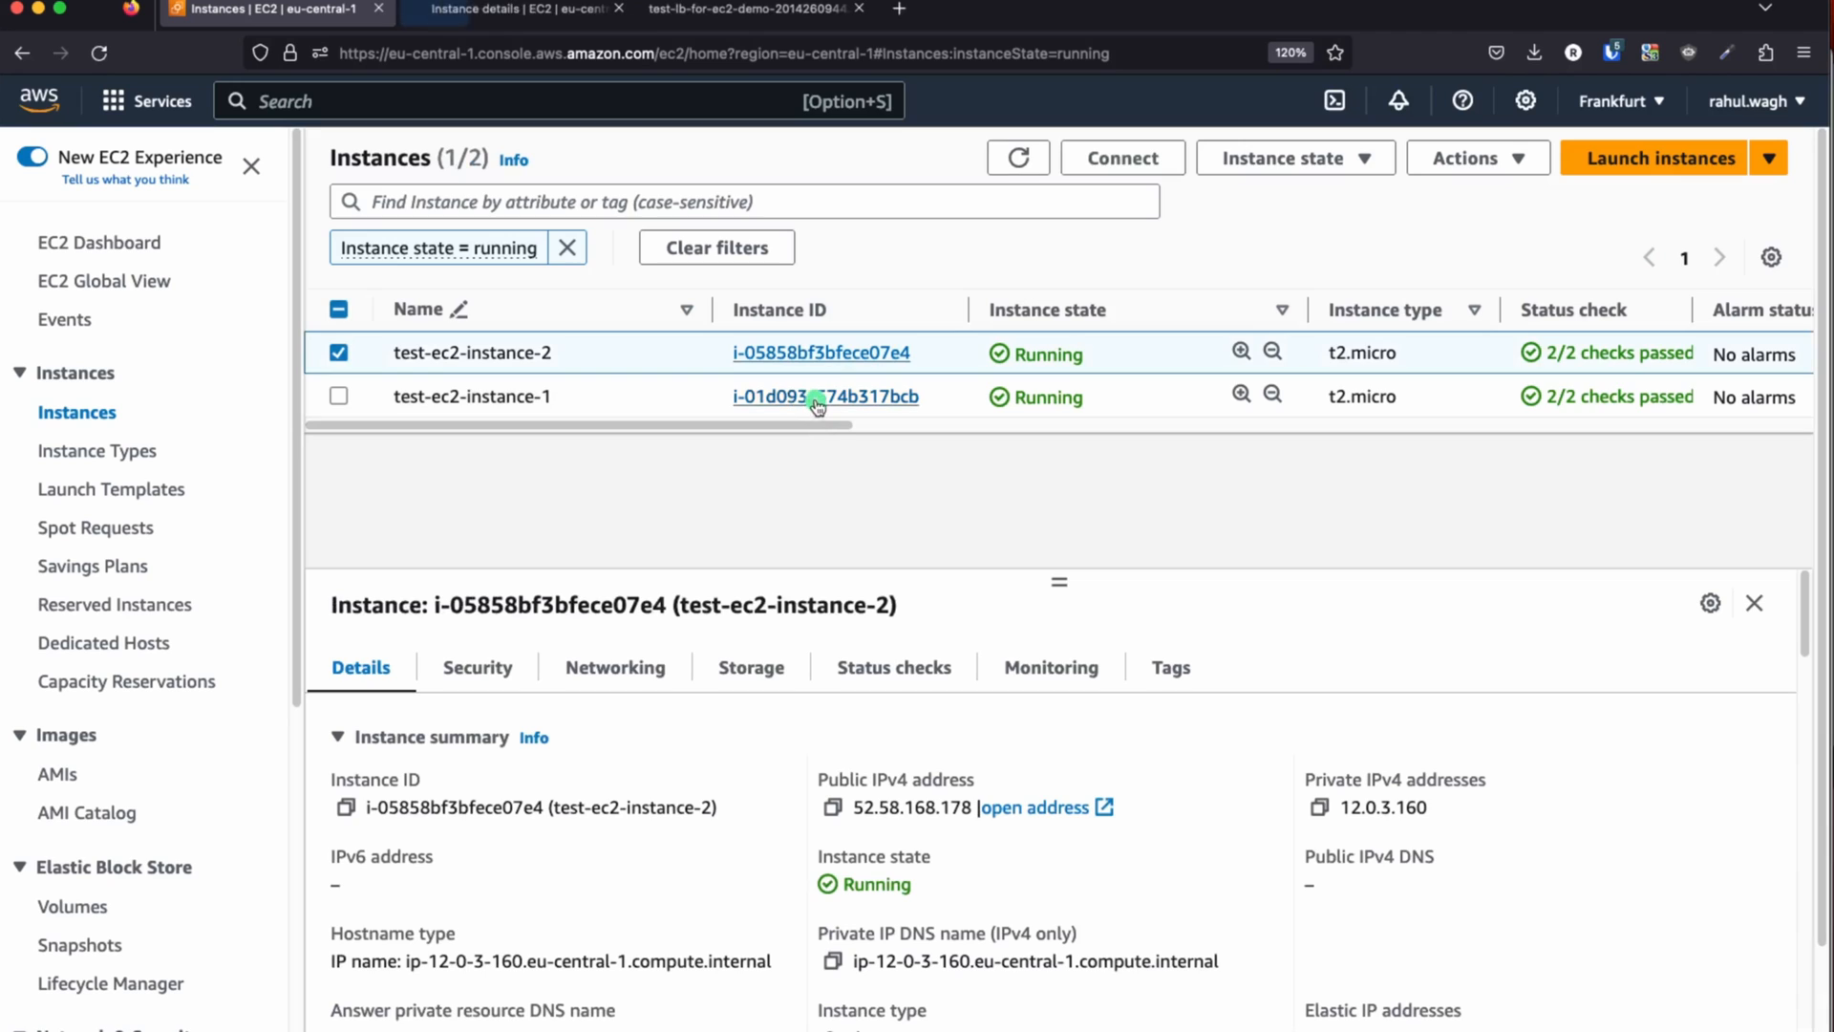
- Enlarge the details page of test-ec2-instance-2 to 150% and copy its private IPv4 address
key("ctrl+Tab")
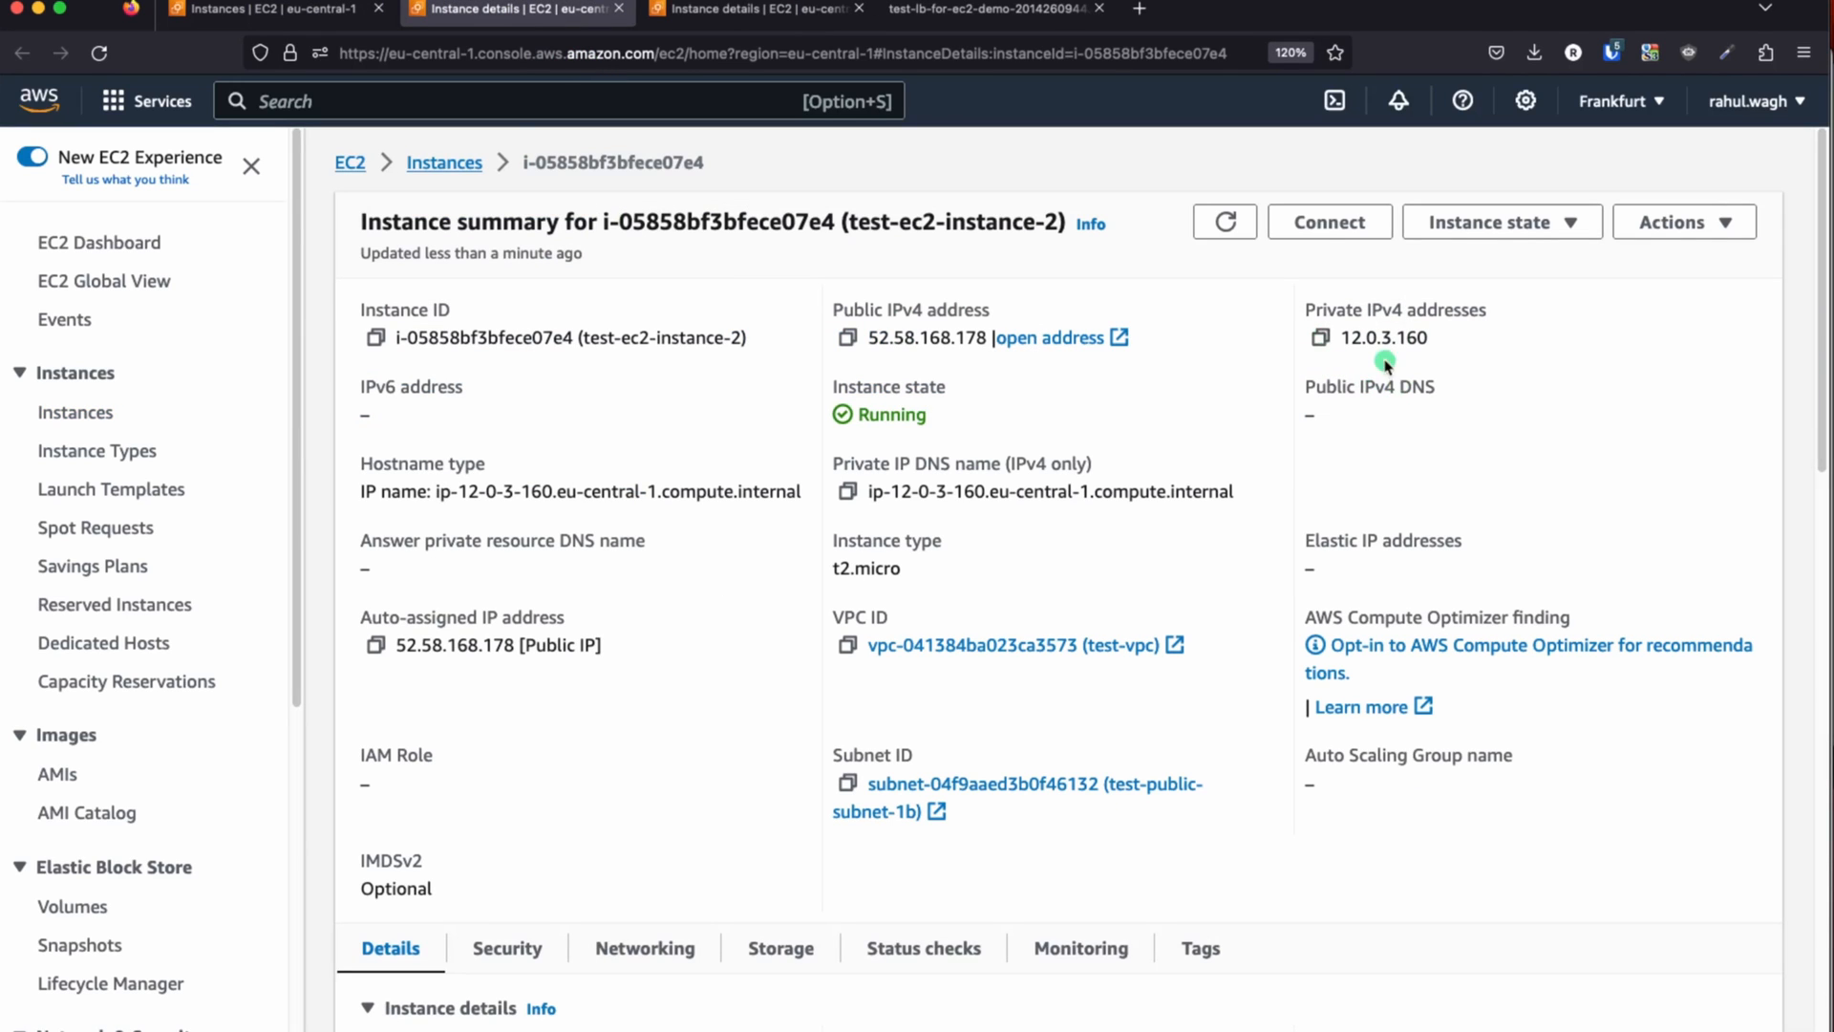
key("super+plus")
key("super+plus")
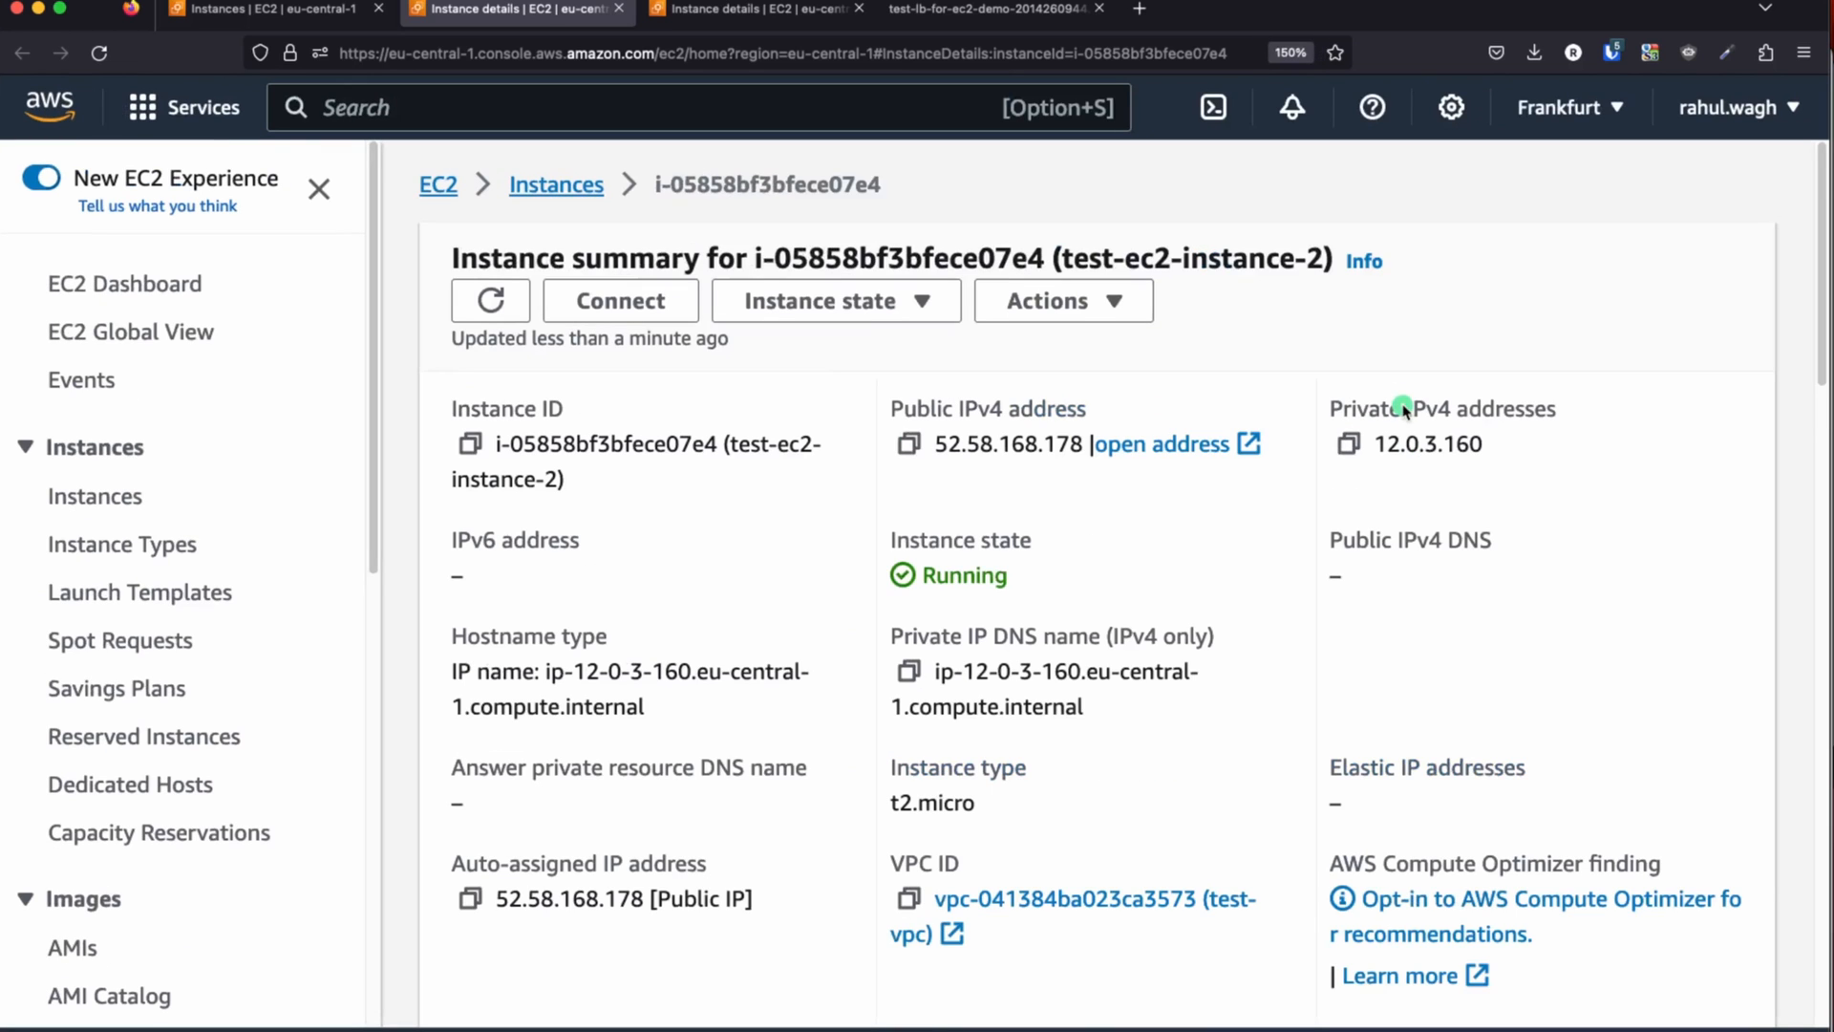
left_click_drag(1375, 440, 1485, 447)
key("super+c")
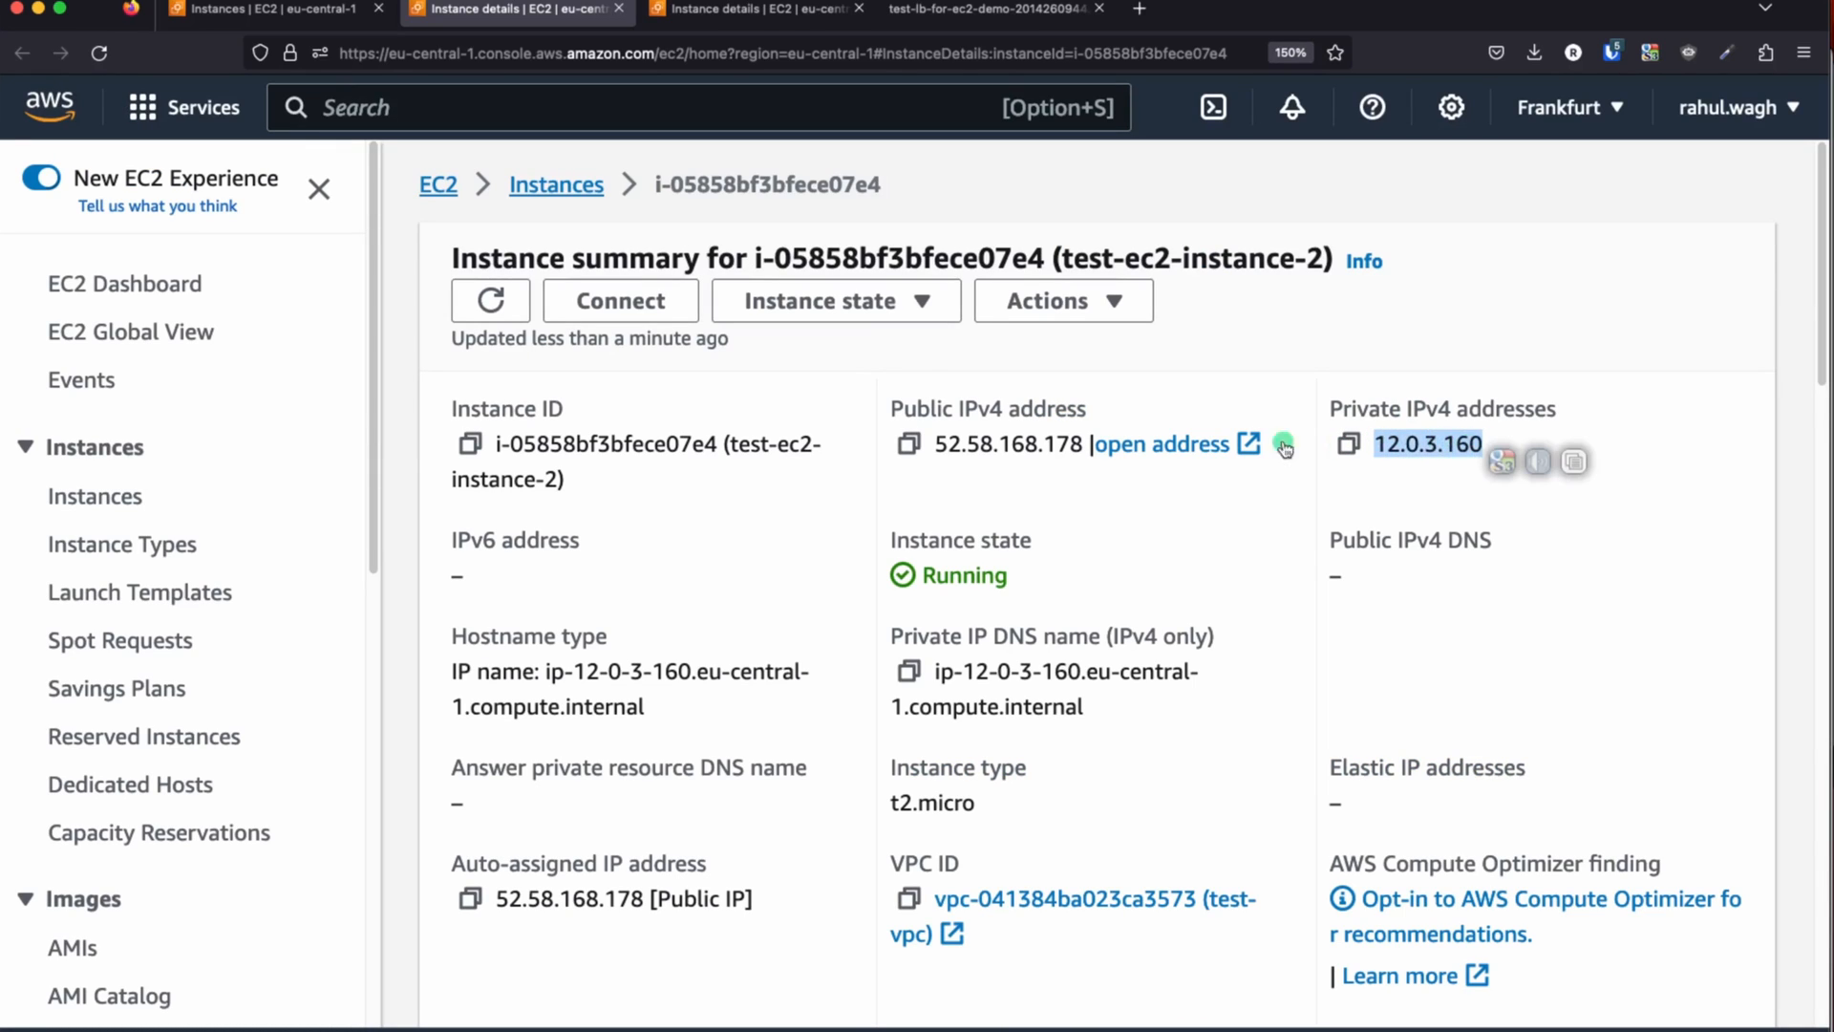
- View the details of test-ec2-instance-1 and copy its private IPv4 address
key("ctrl+Tab")
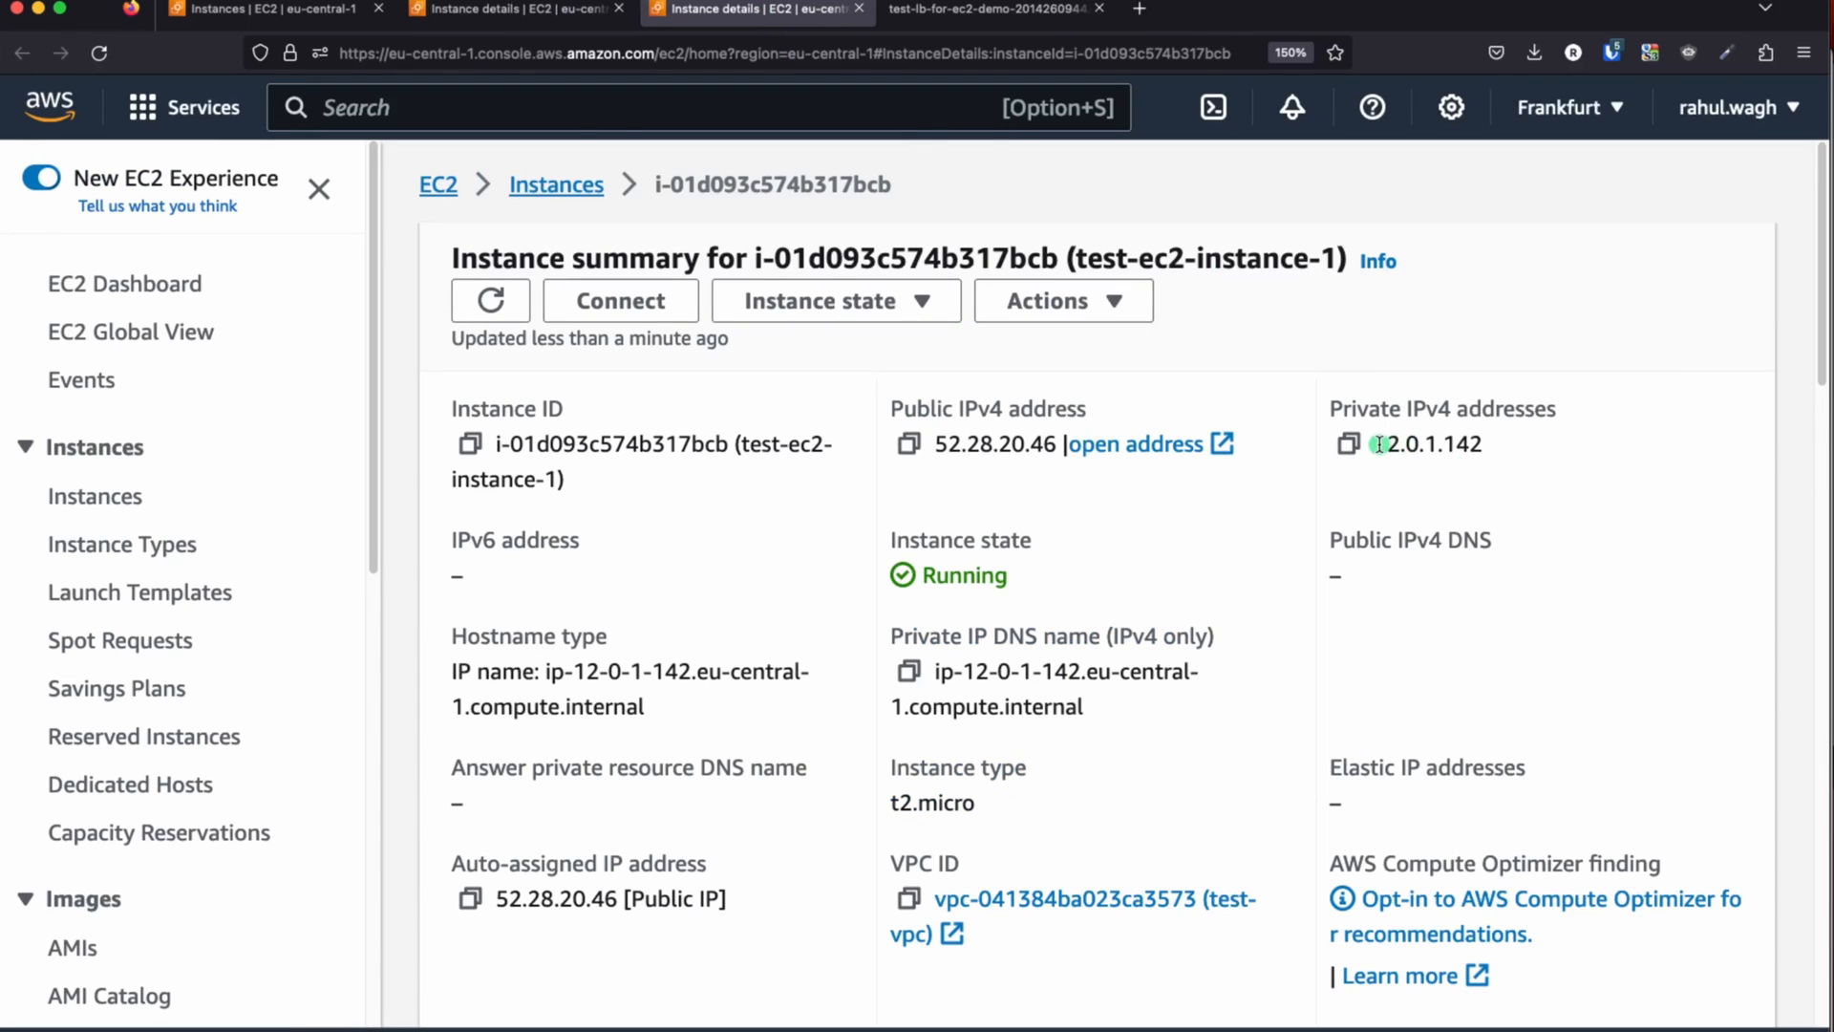
left_click_drag(1375, 442, 1484, 444)
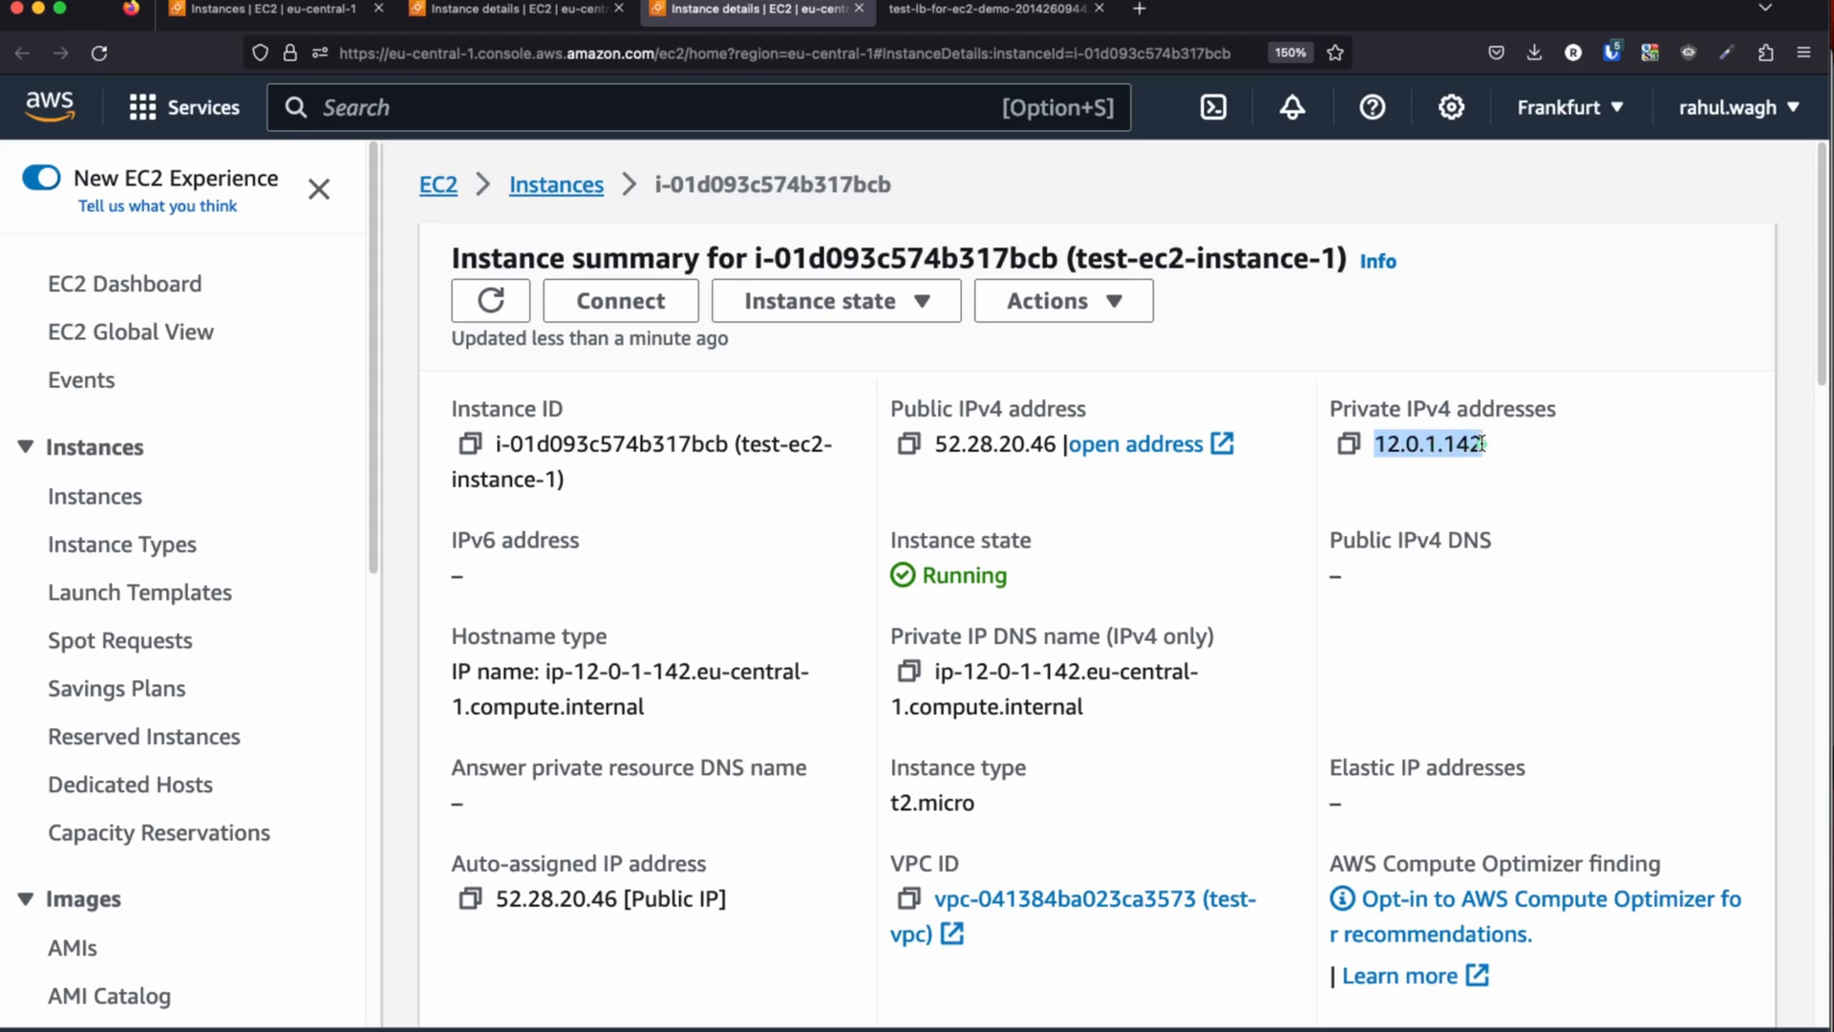
key("super+c")
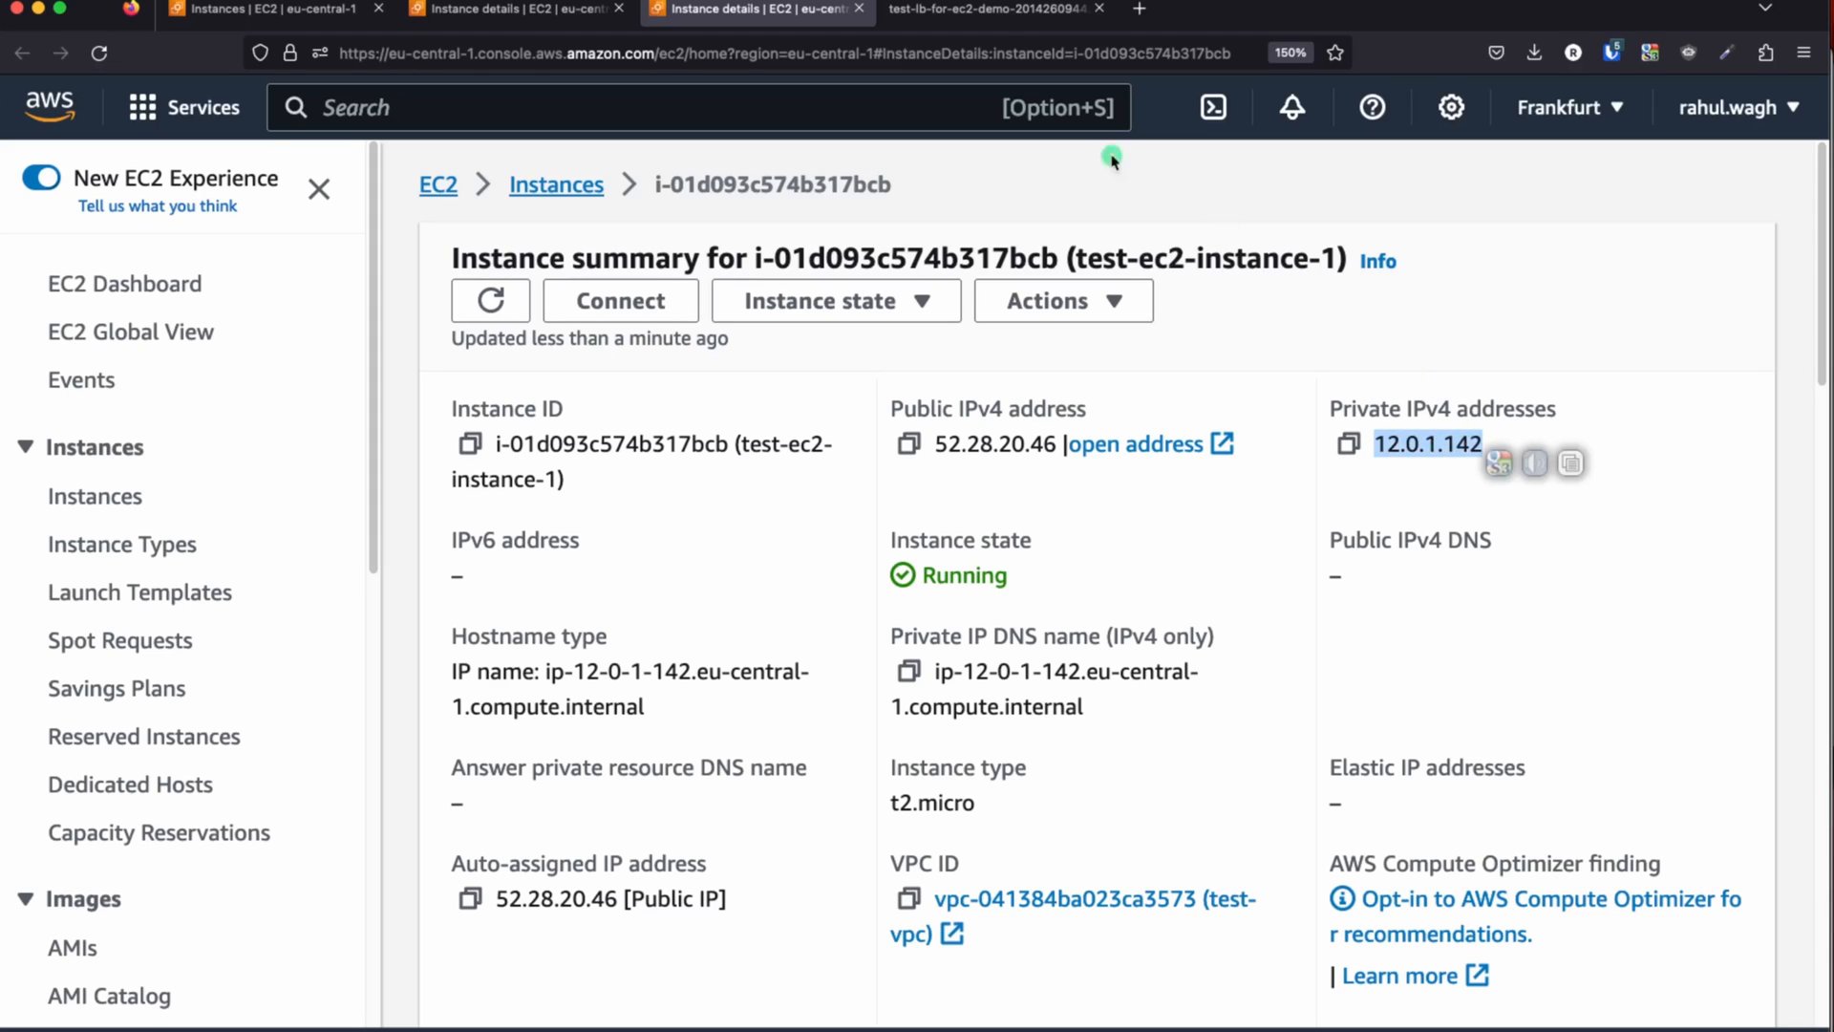
- Return to the load balancer's Server Details page and reload it repeatedly, checking the hostname against the instances' private addresses
left_click(949, 12)
left_click(778, 495)
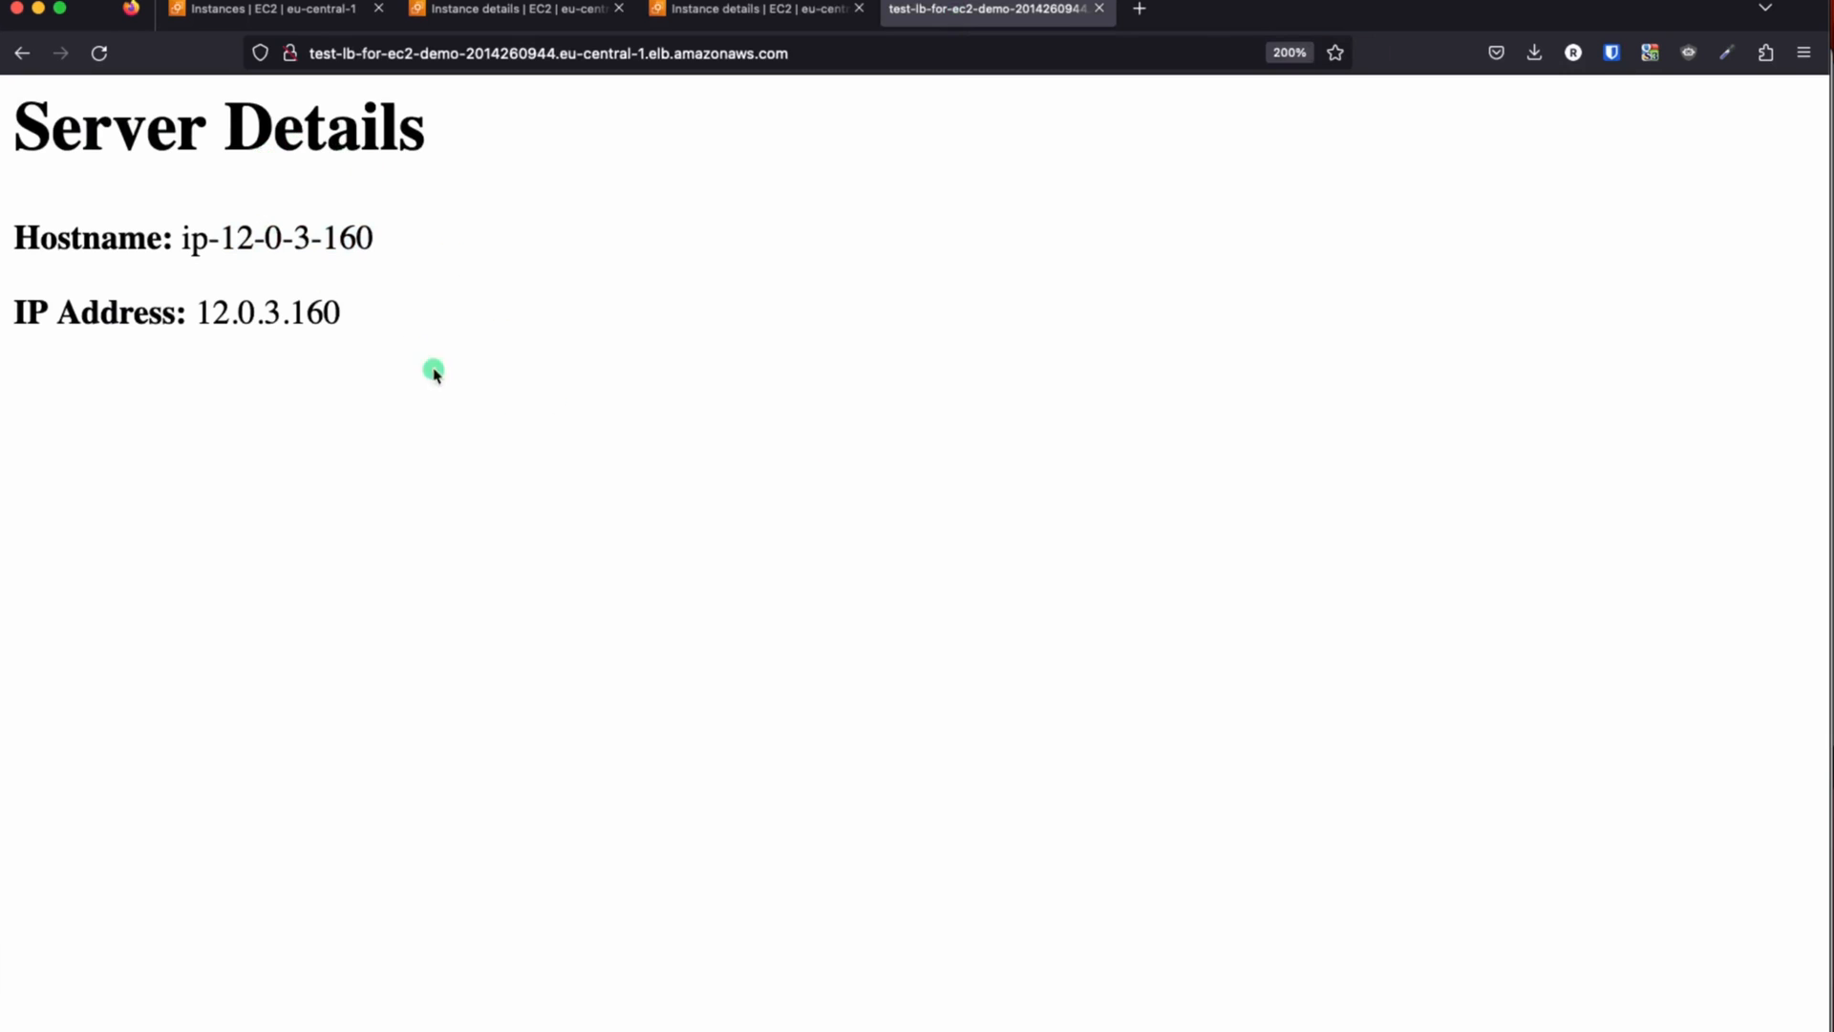
key("super+r")
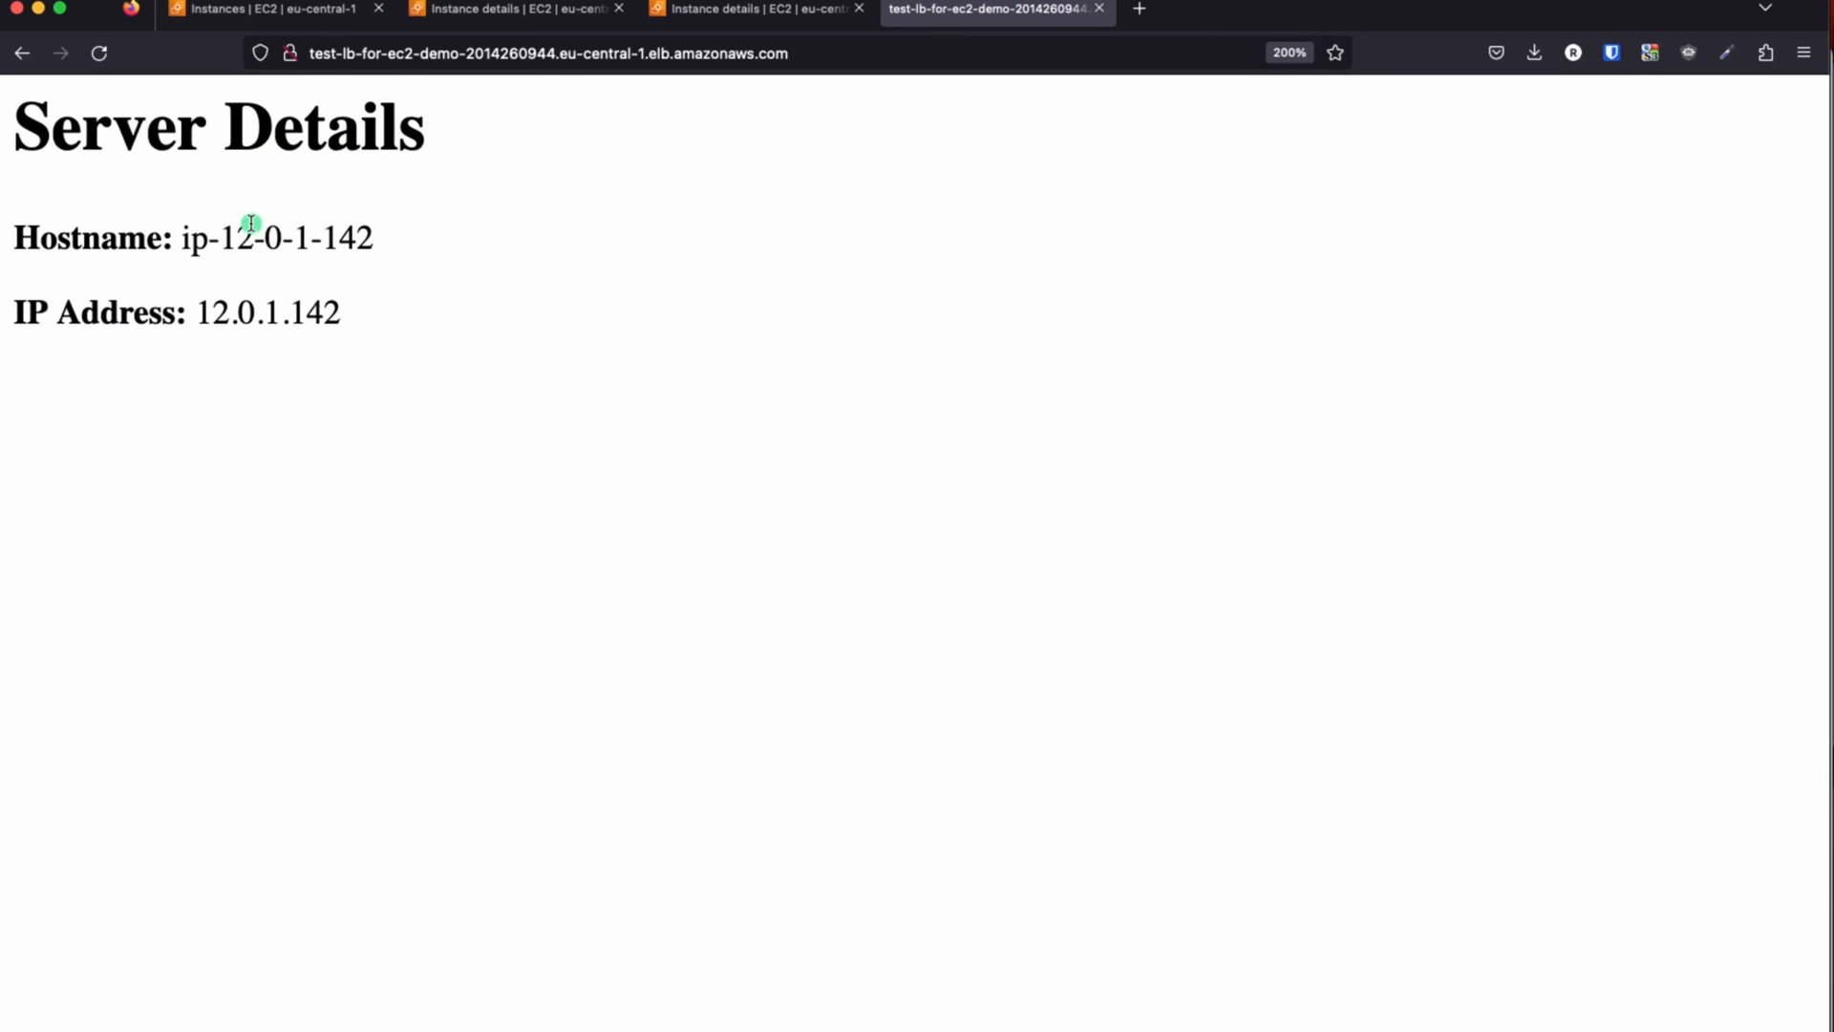
left_click_drag(220, 236, 406, 251)
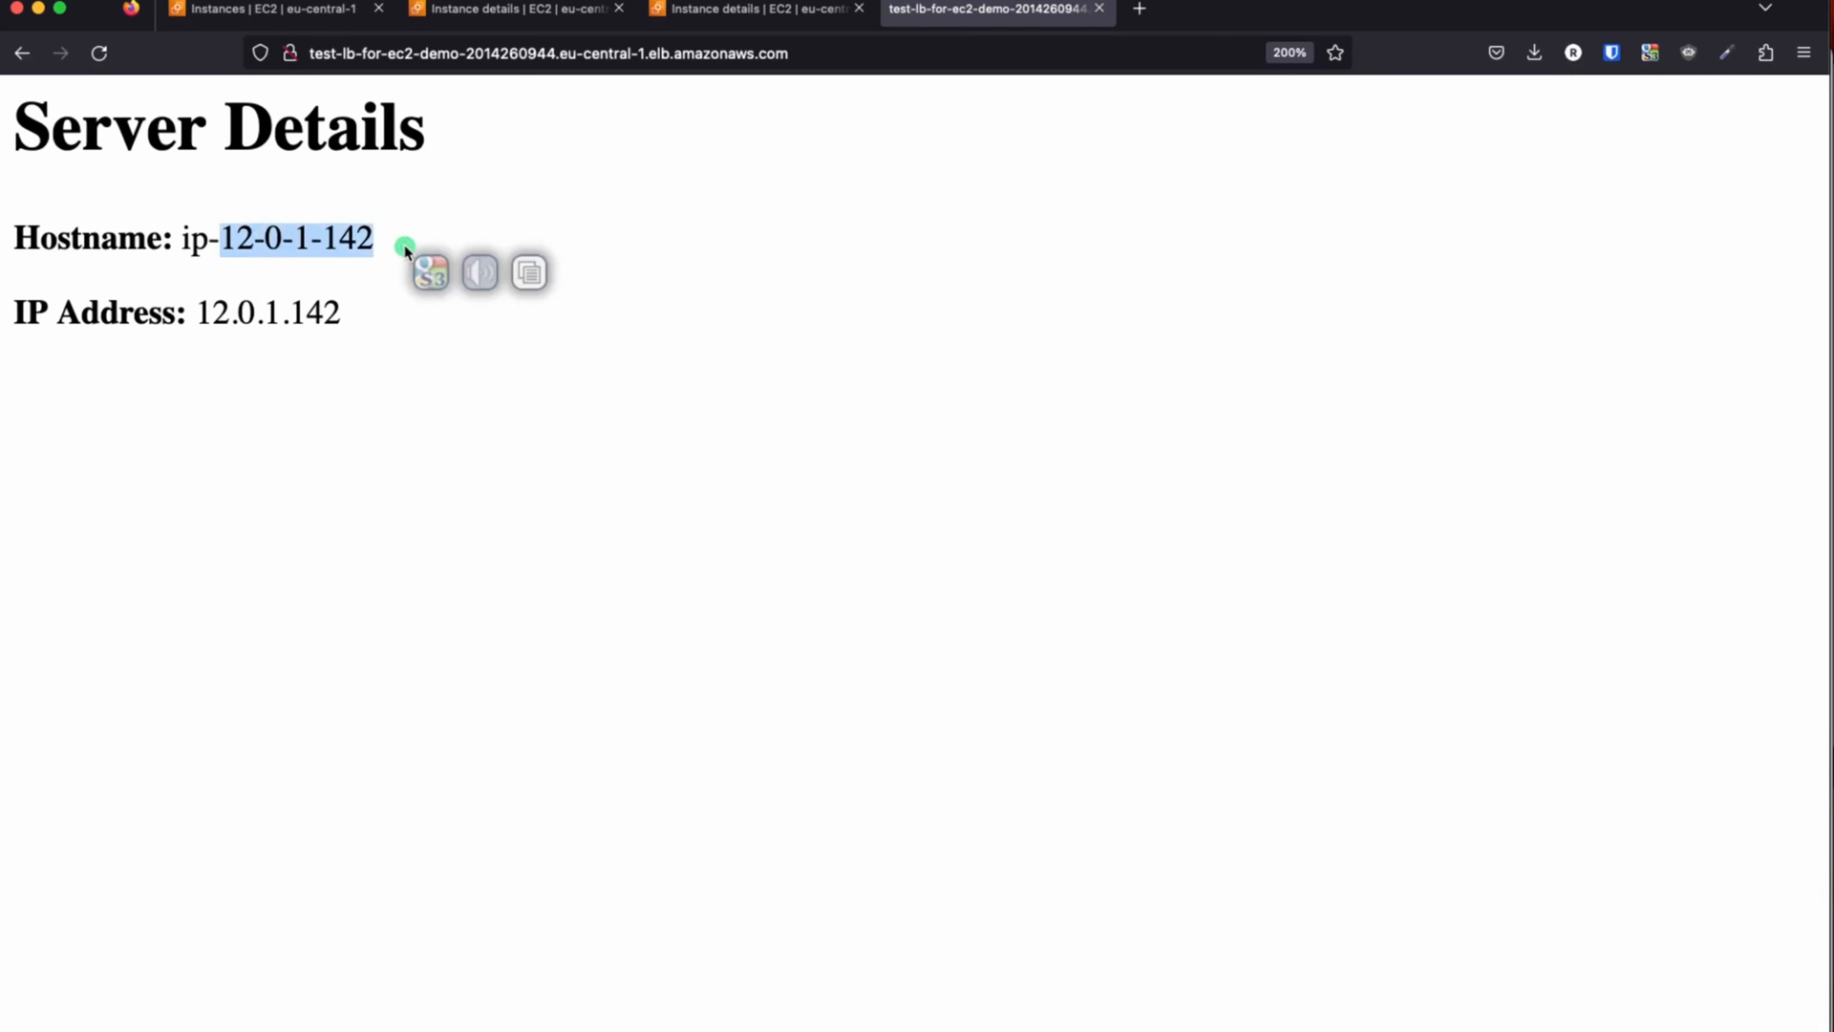
key("super+r")
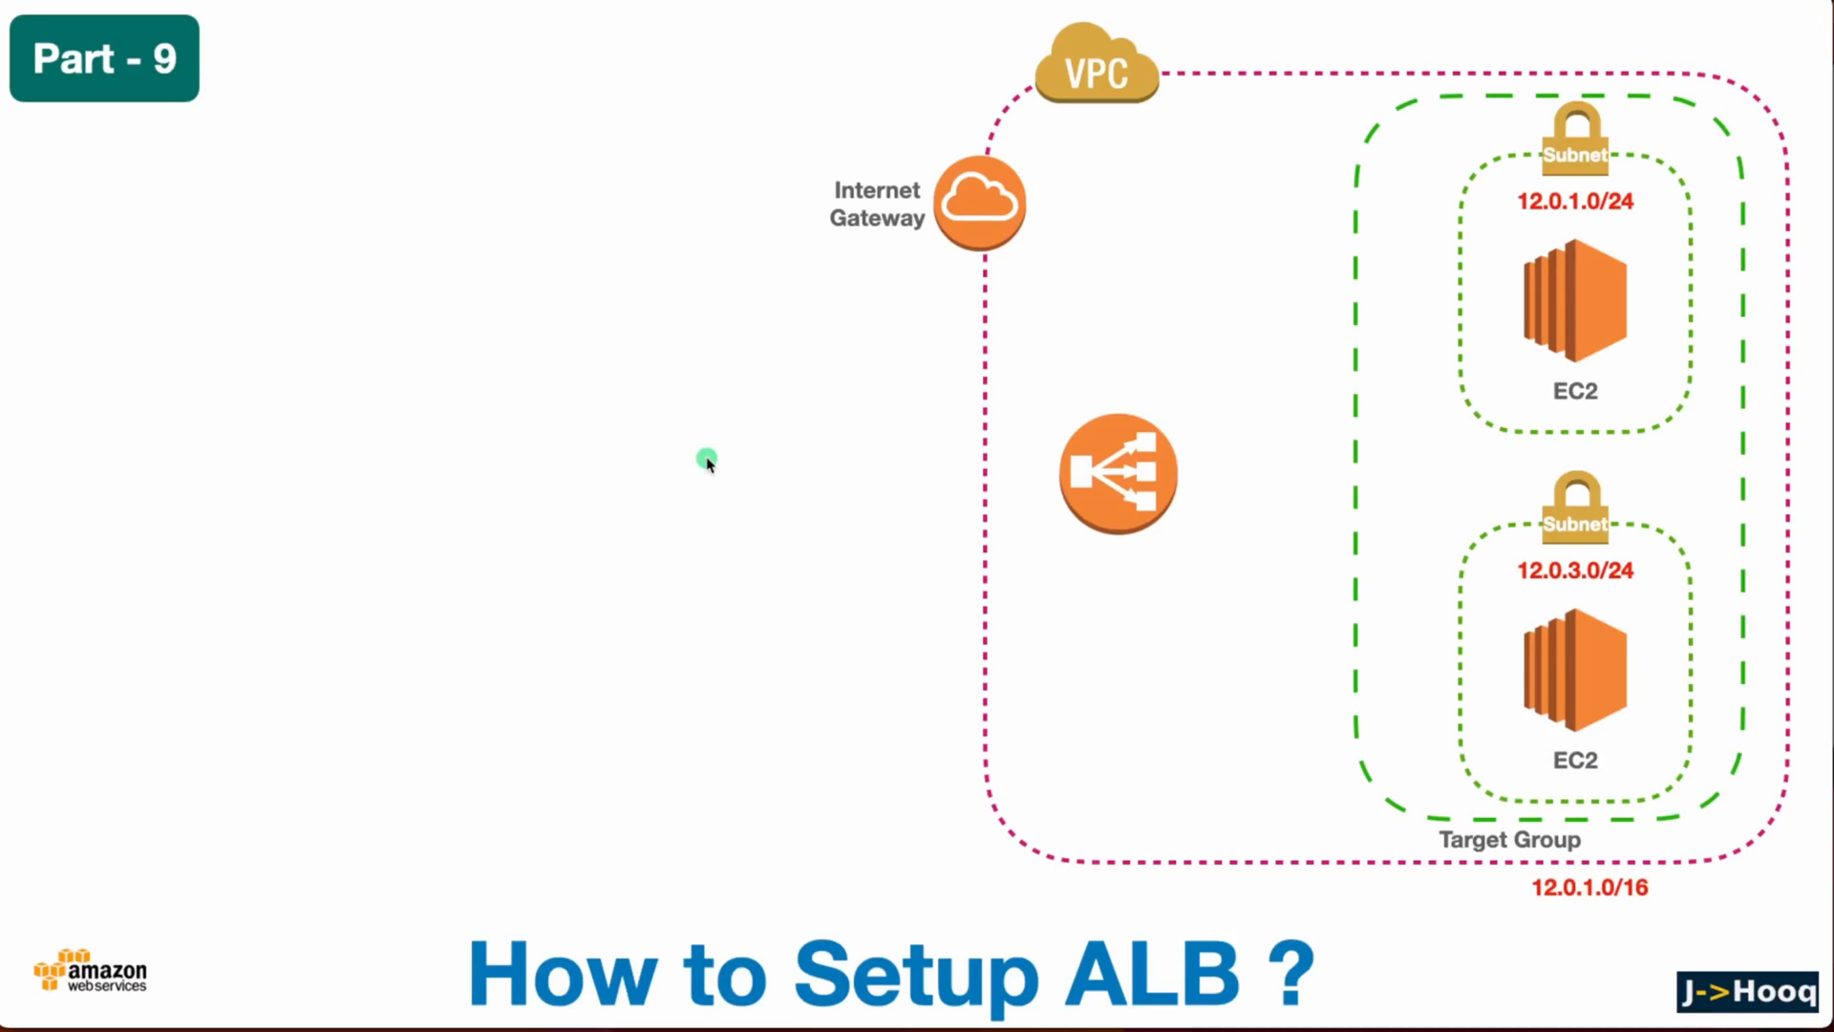
left_click(678, 494)
left_click(641, 489)
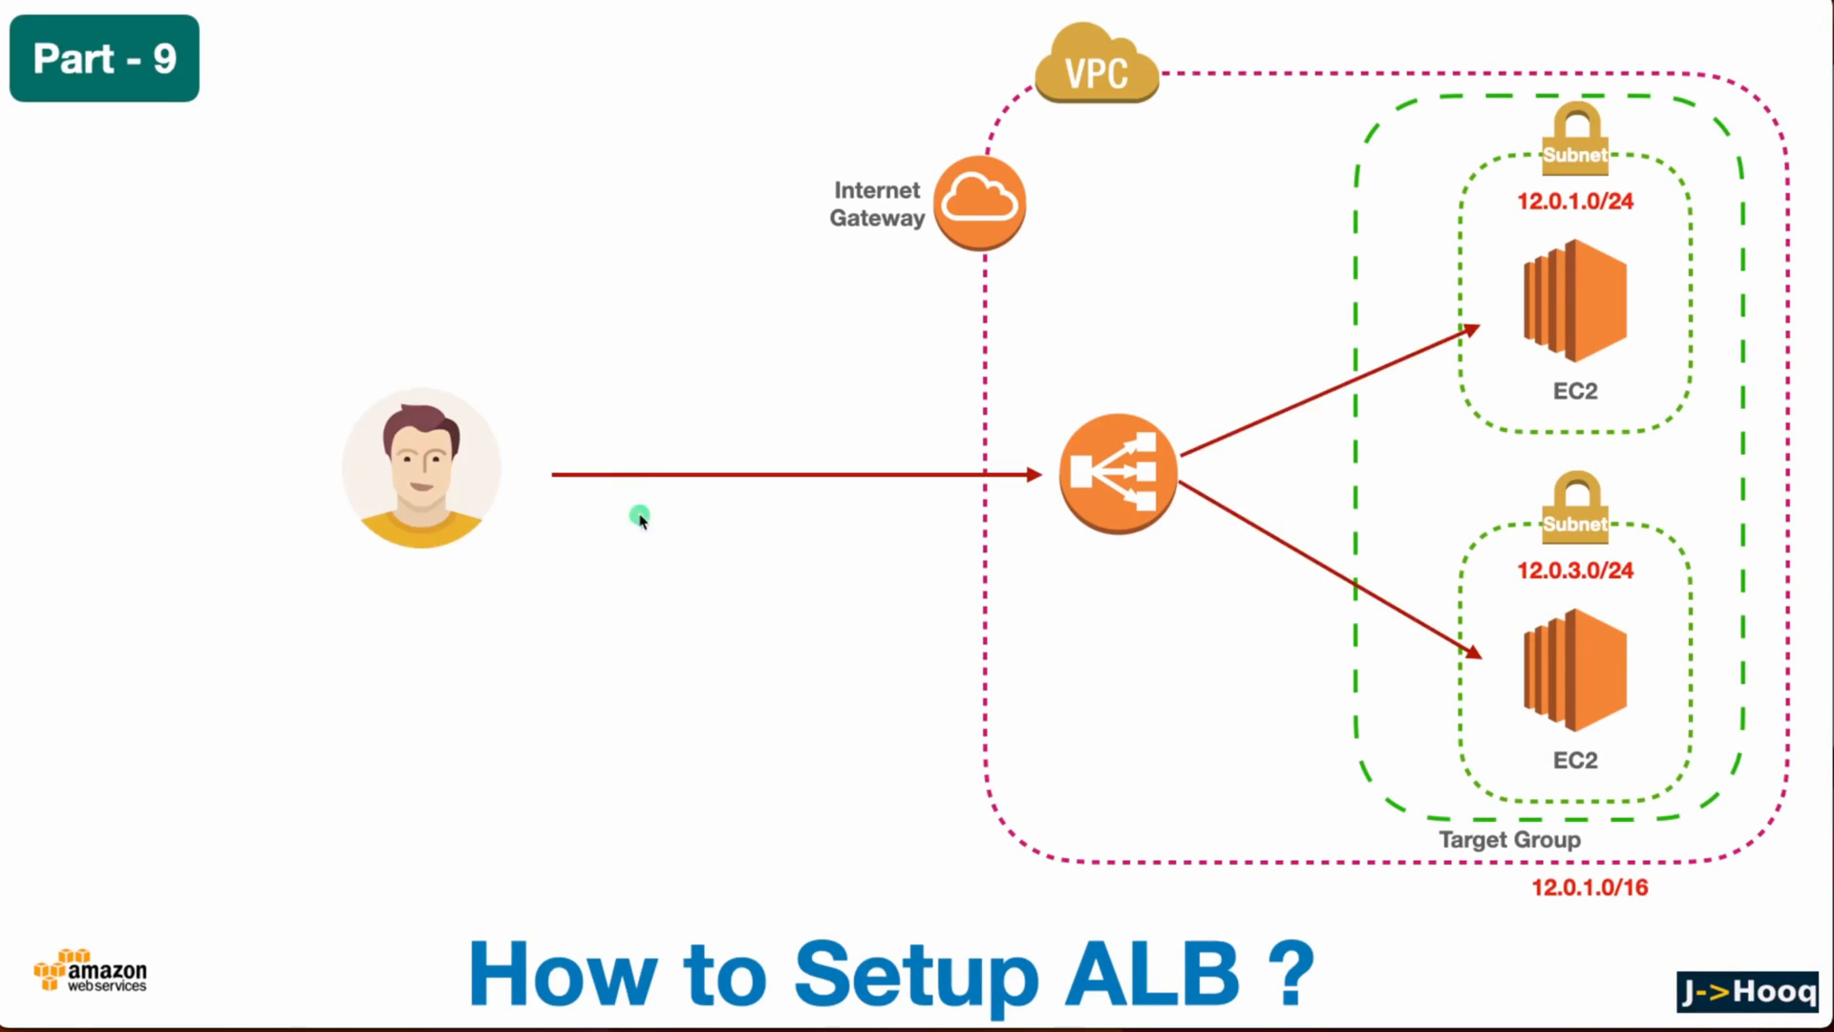